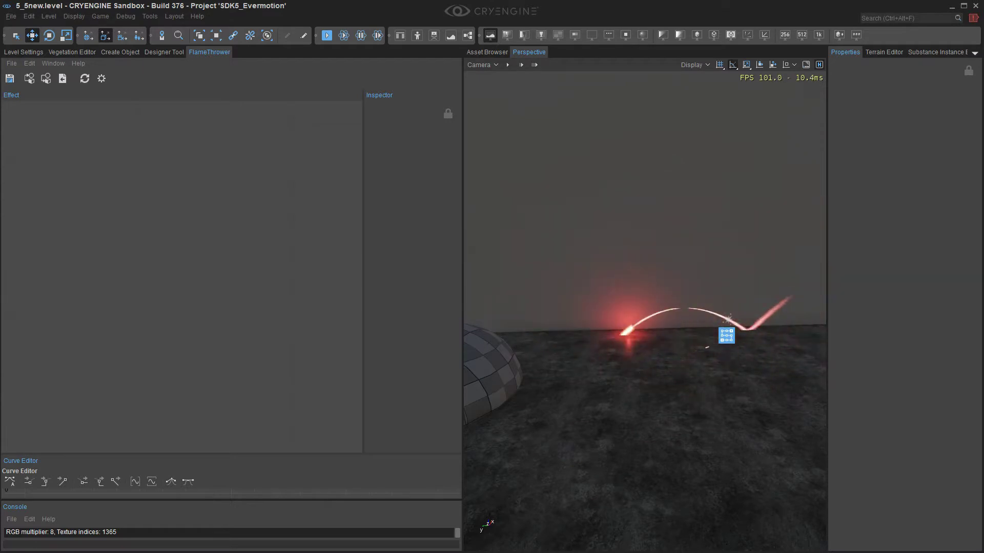
Step: Widen the particle effect editor area slightly beside the perspective viewport
mouse_move(646, 307)
right_down()
mouse_move(722, 308)
mouse_move(643, 311)
right_up()
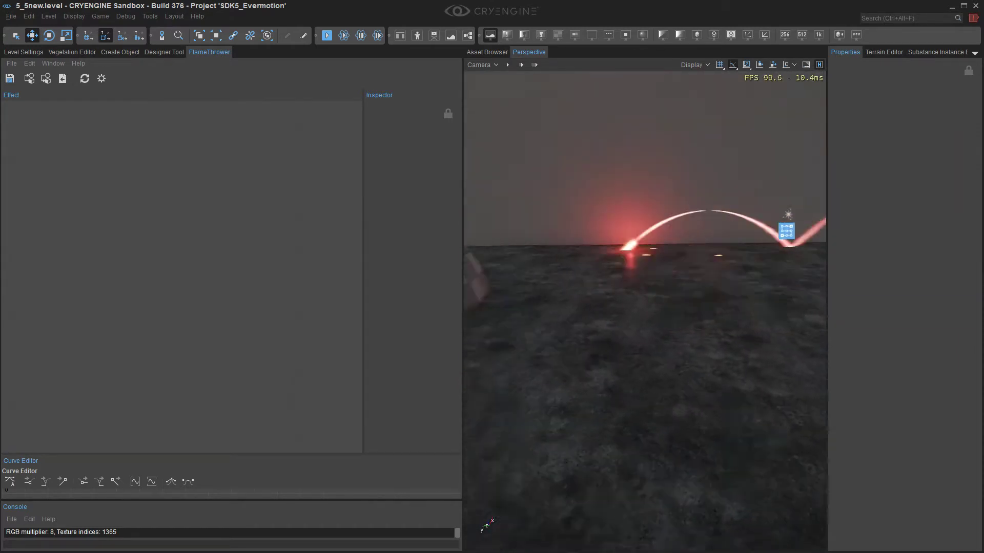
right_drag(644, 307, 723, 313)
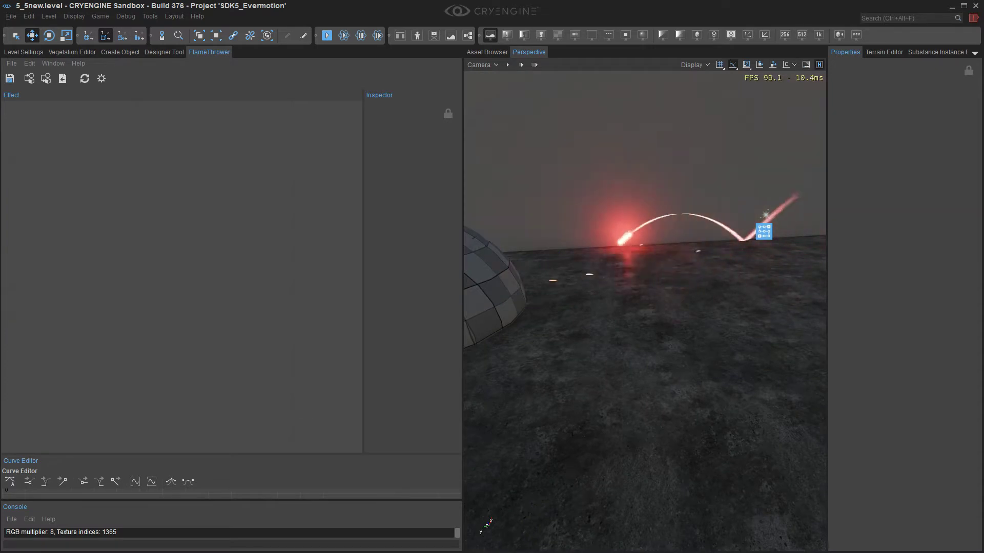
right_drag(645, 311, 692, 301)
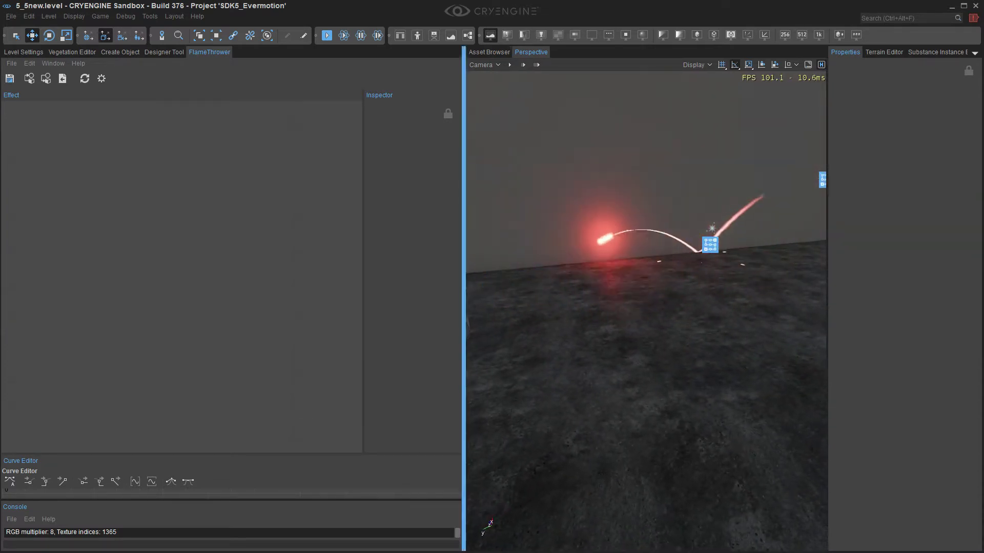
drag(463, 278, 484, 279)
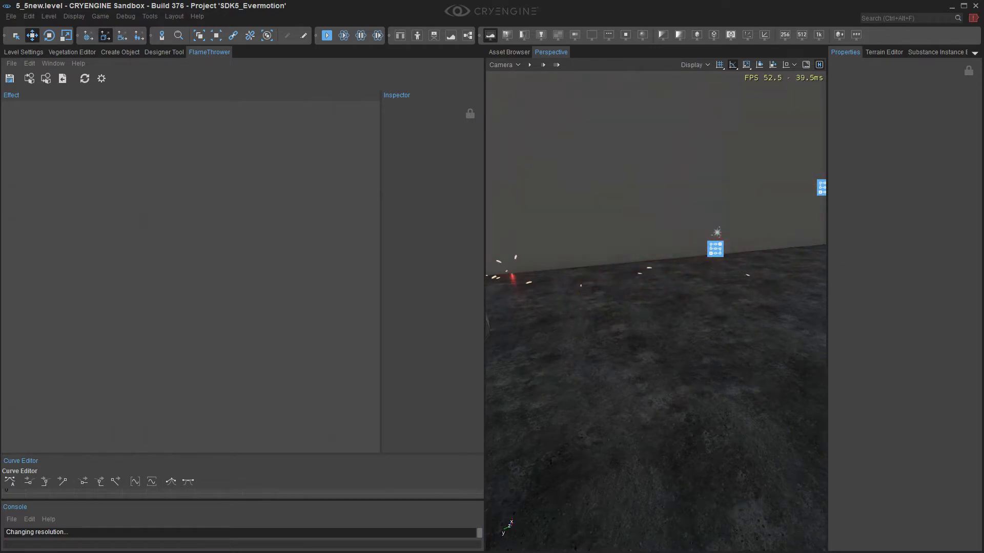
click(12, 63)
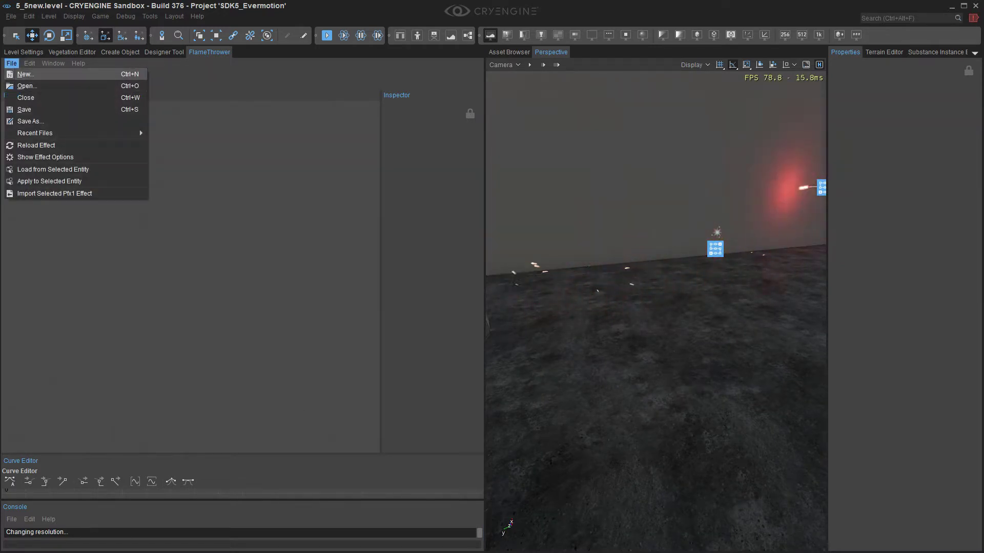
mouse_move(656, 307)
right_down()
mouse_move(728, 308)
mouse_move(678, 315)
right_up()
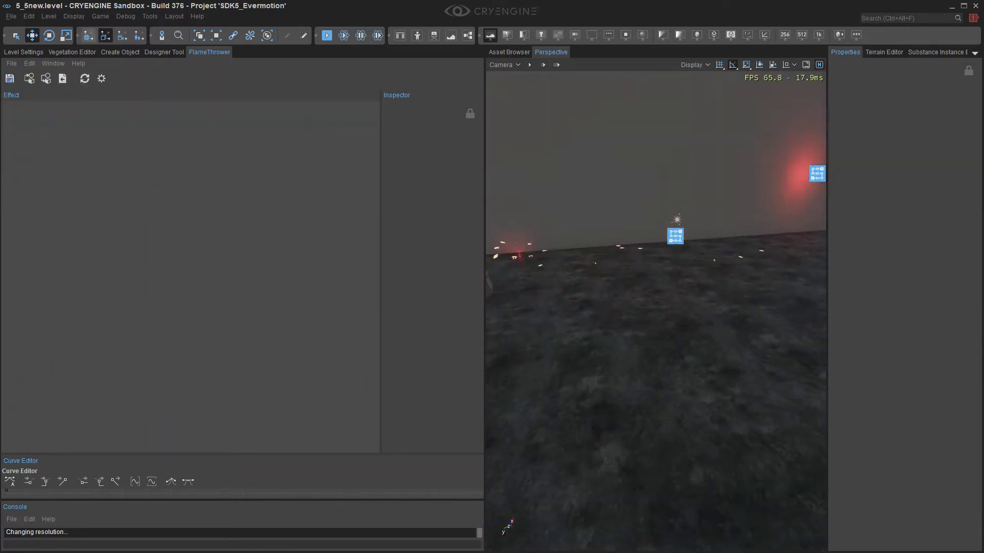
Step: Place a Particle Emitter component from the Effects category on the ground beside the existing emitter
click(120, 52)
click(9, 70)
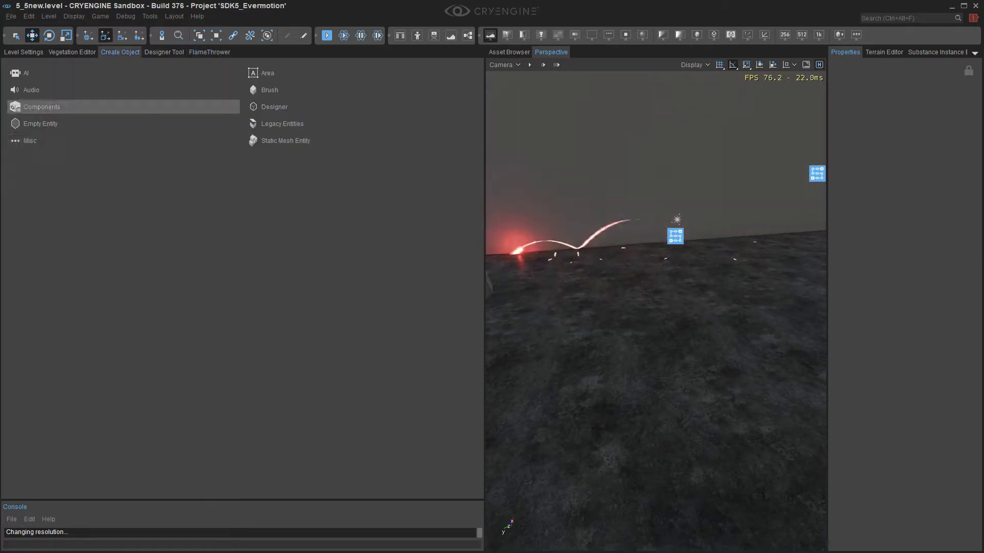
click(42, 108)
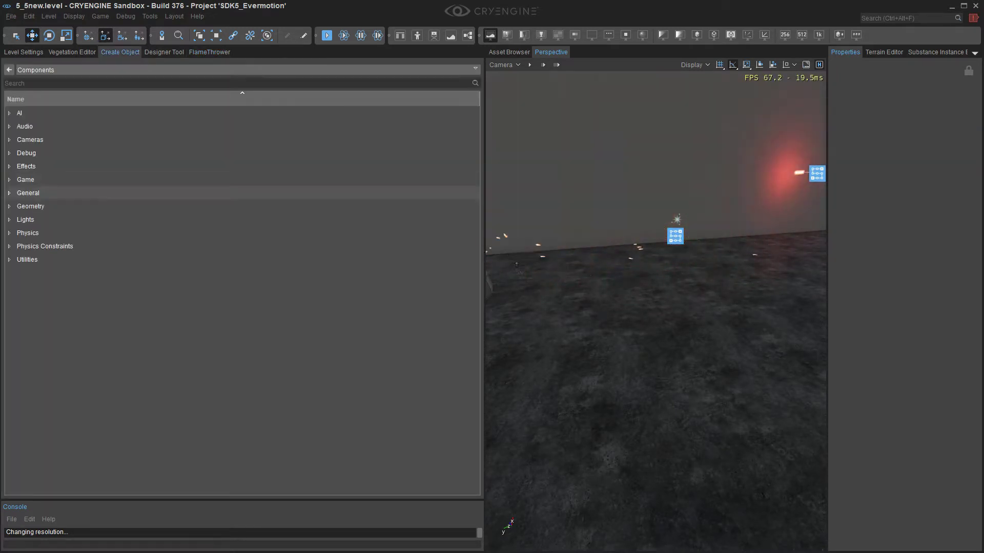
click(10, 166)
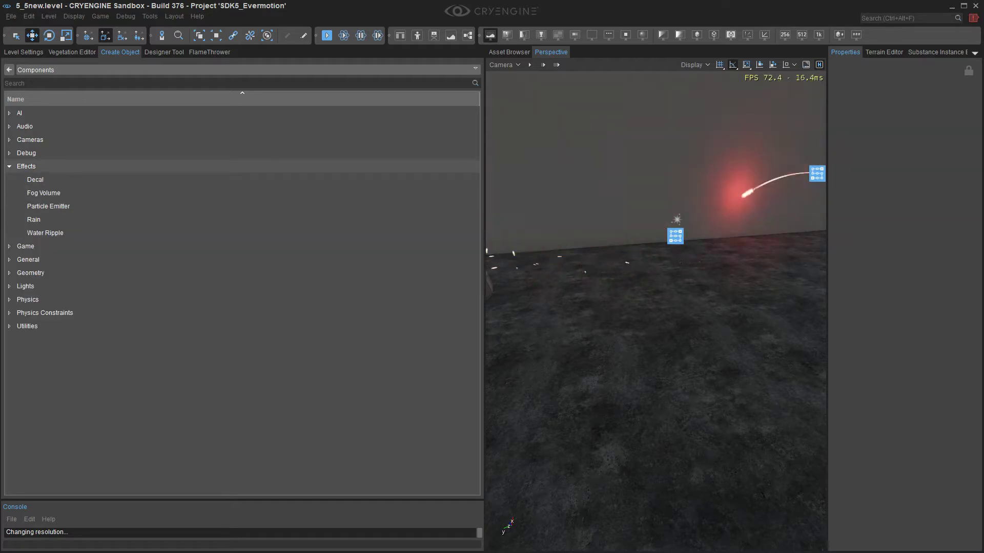
drag(48, 206, 679, 265)
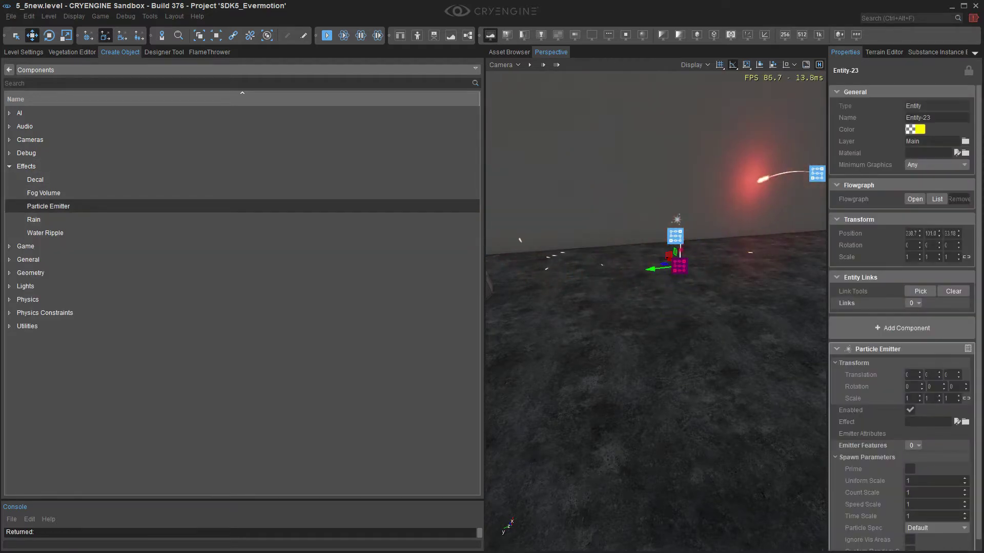
Step: Assign the FlameThrower particle effect to the new emitter and return to the FlameThrower effect graph
click(966, 423)
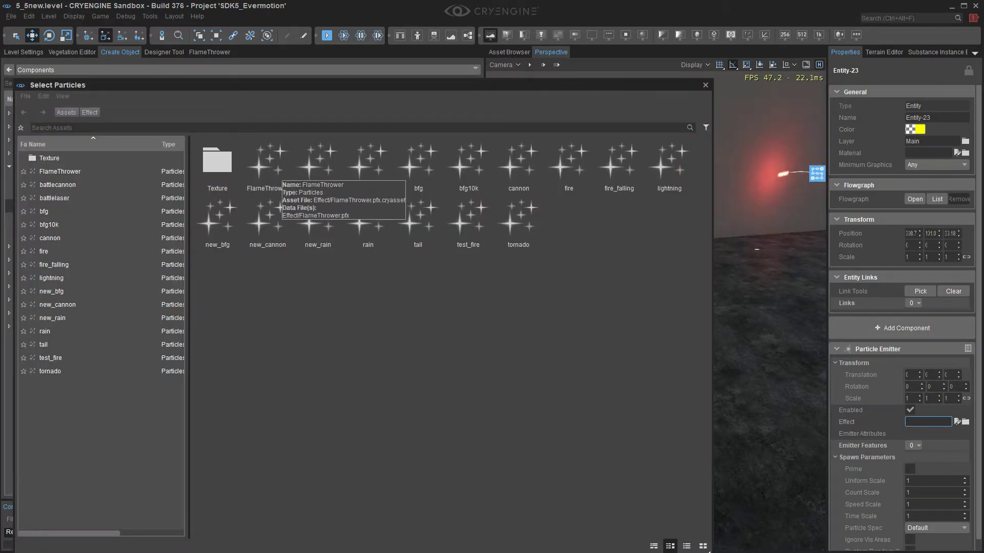
double_click(268, 165)
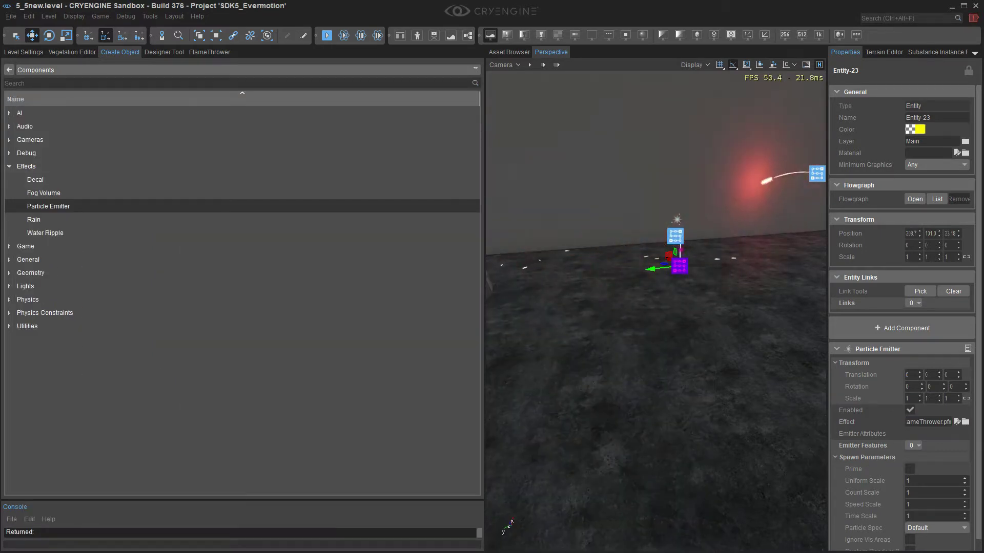
click(209, 52)
right_drag(604, 301, 565, 260)
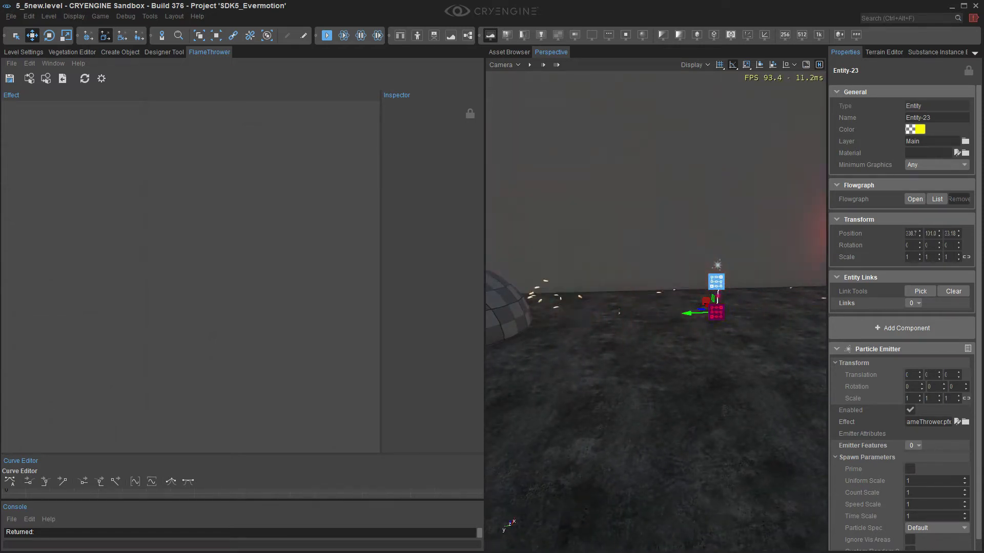
key(a)
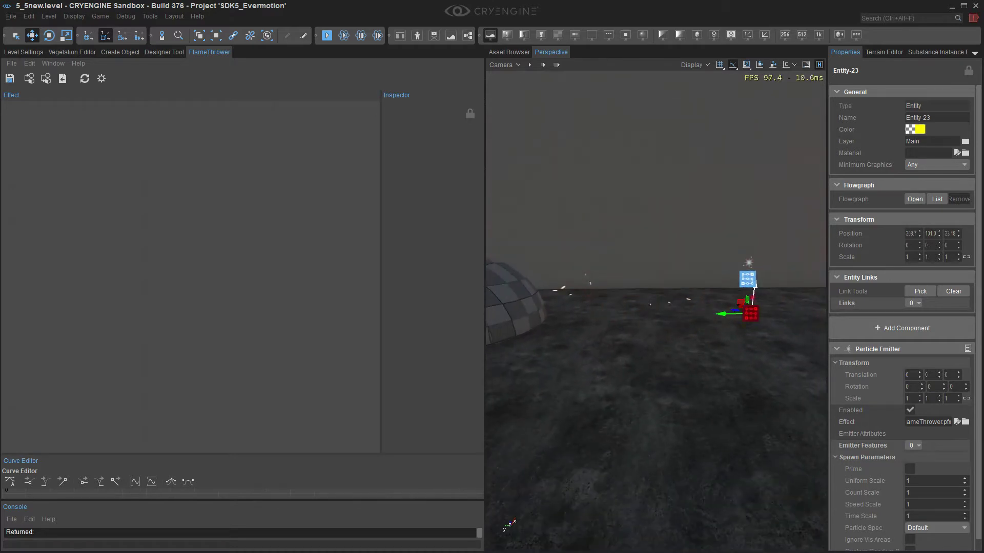
mouse_move(655, 312)
right_down()
mouse_move(554, 307)
mouse_move(692, 307)
mouse_move(663, 306)
right_up()
key(s)
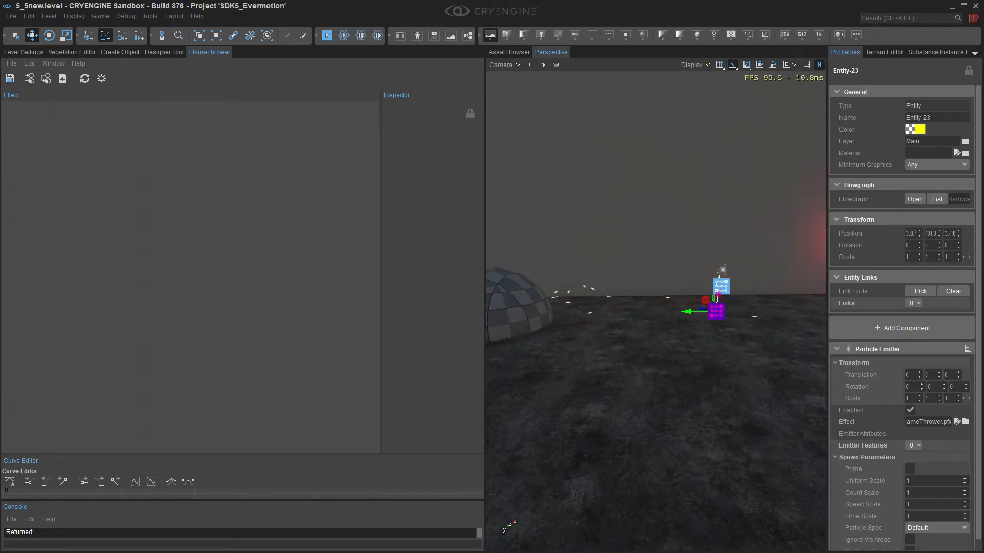
key(a)
right_drag(655, 312, 659, 275)
key(d)
key(a)
key(d)
key(d)
key(a)
right_drag(620, 302, 610, 308)
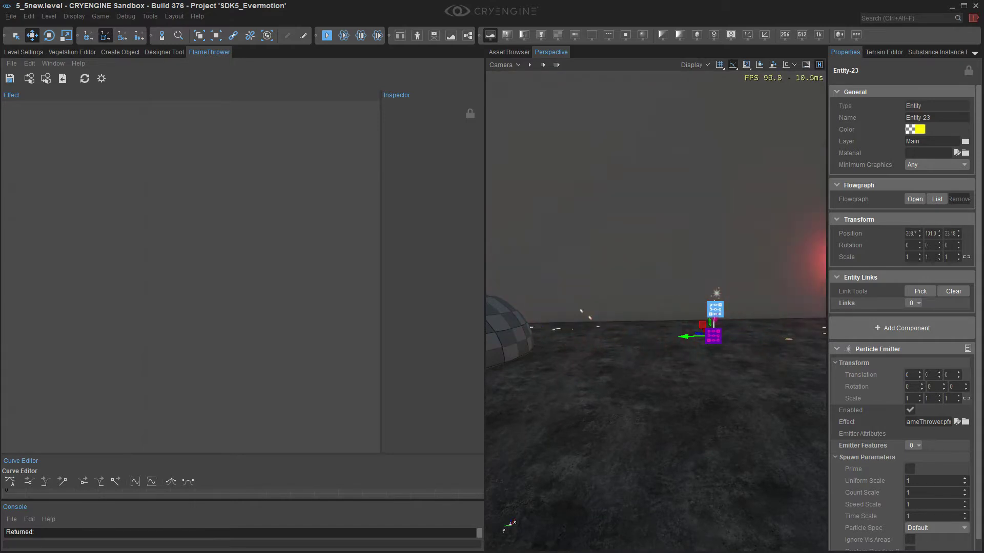
right_click(163, 166)
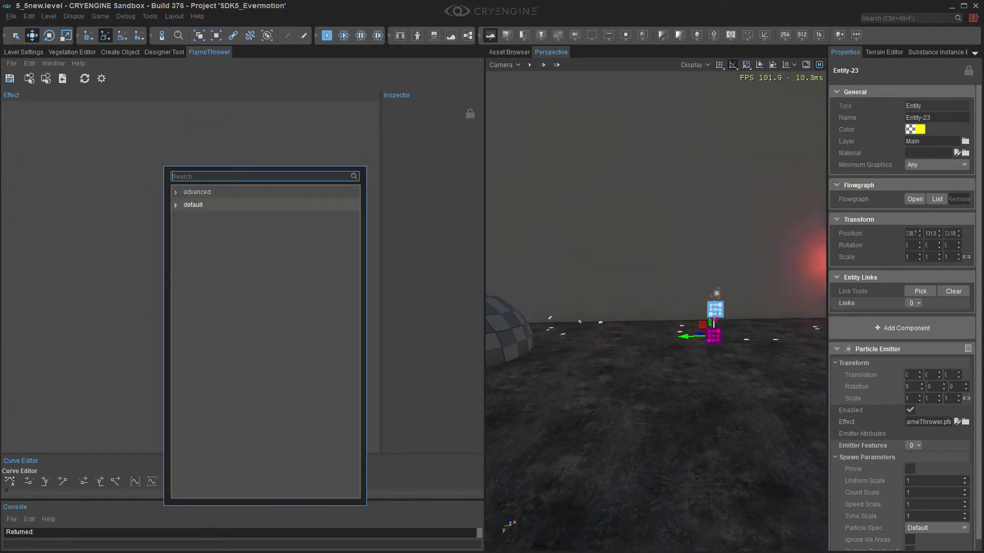
mouse_move(620, 308)
right_down()
mouse_move(620, 296)
mouse_move(547, 290)
mouse_move(607, 291)
mouse_move(623, 319)
right_up()
key(w)
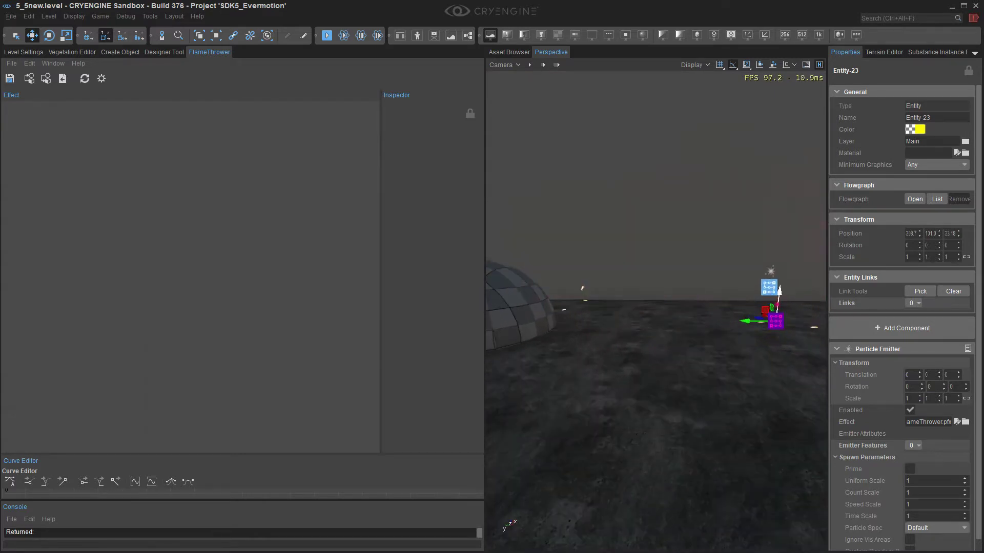
Step: Add a default ribbon component to the effect graph and rename it Flame_Beam
right_click(195, 179)
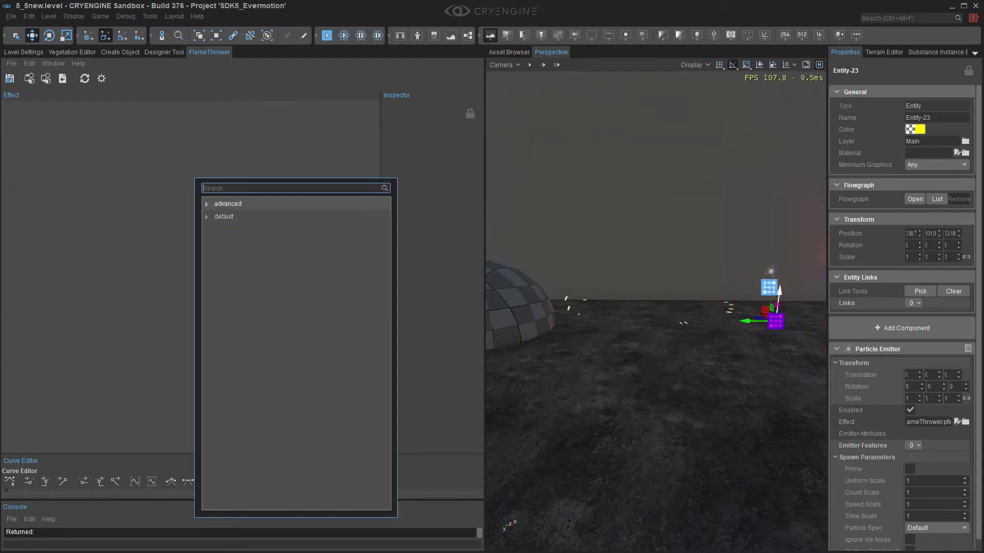
click(207, 216)
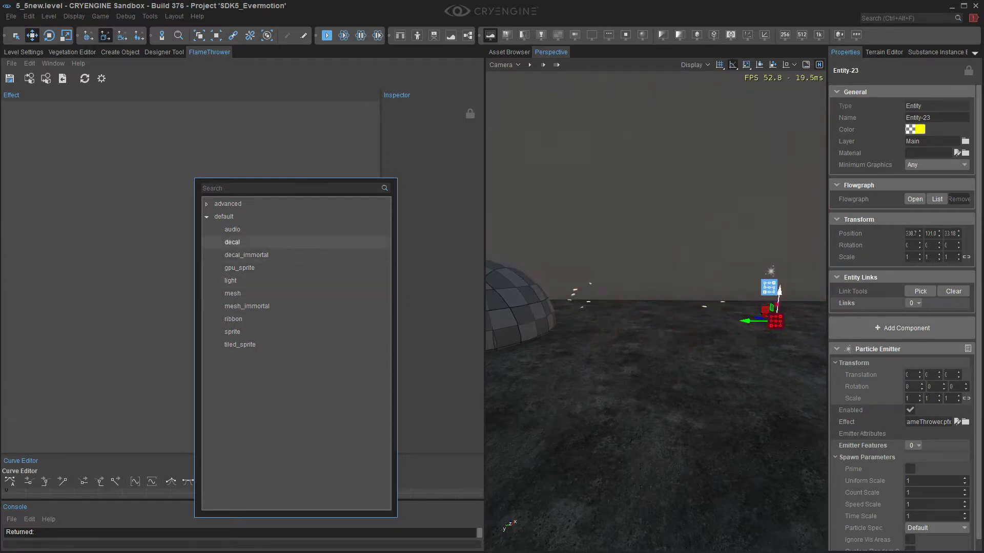
click(234, 319)
middle_drag(333, 206, 295, 231)
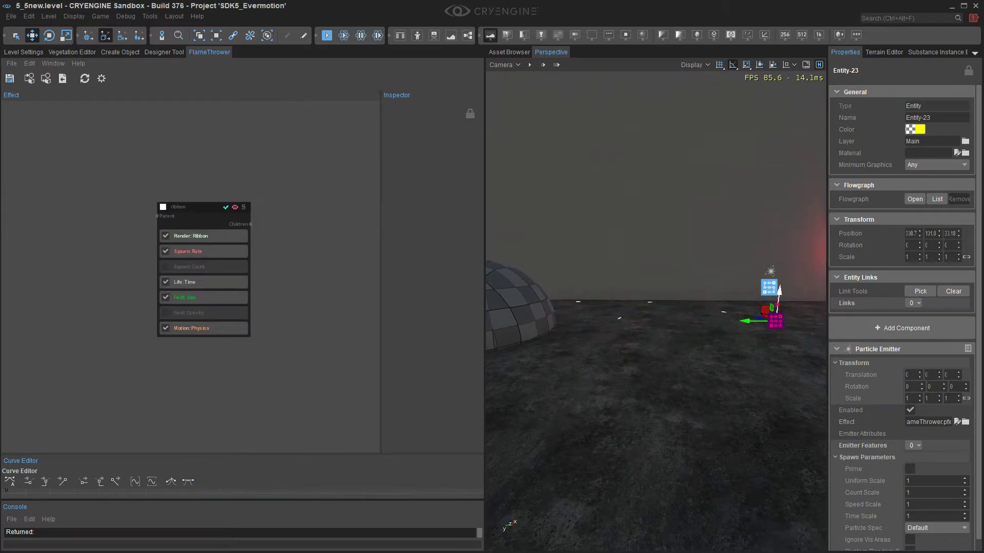
scroll(295, 230, up, 2)
click(146, 200)
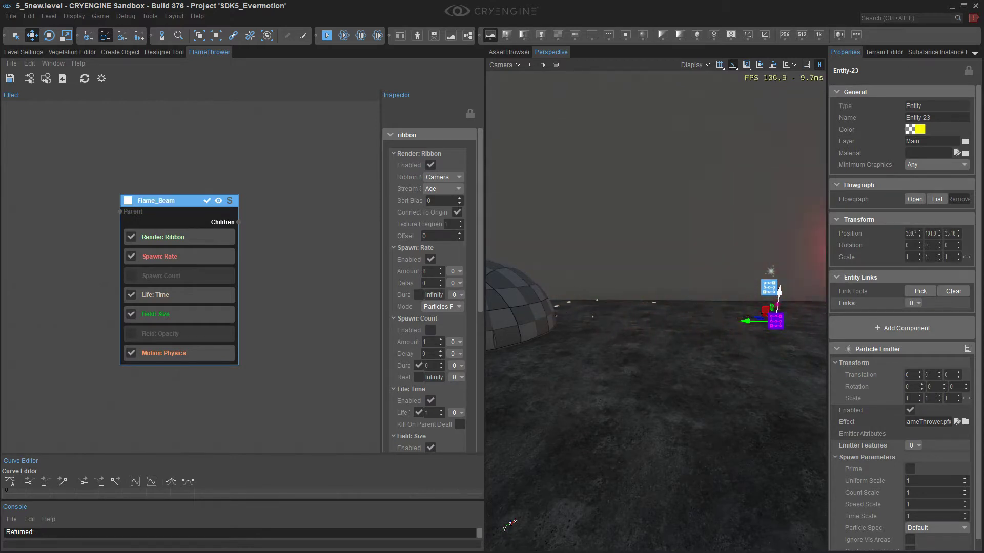
Step: Add an Appearance: Blending feature before Life: Time in the Flame_Beam node
right_click(188, 296)
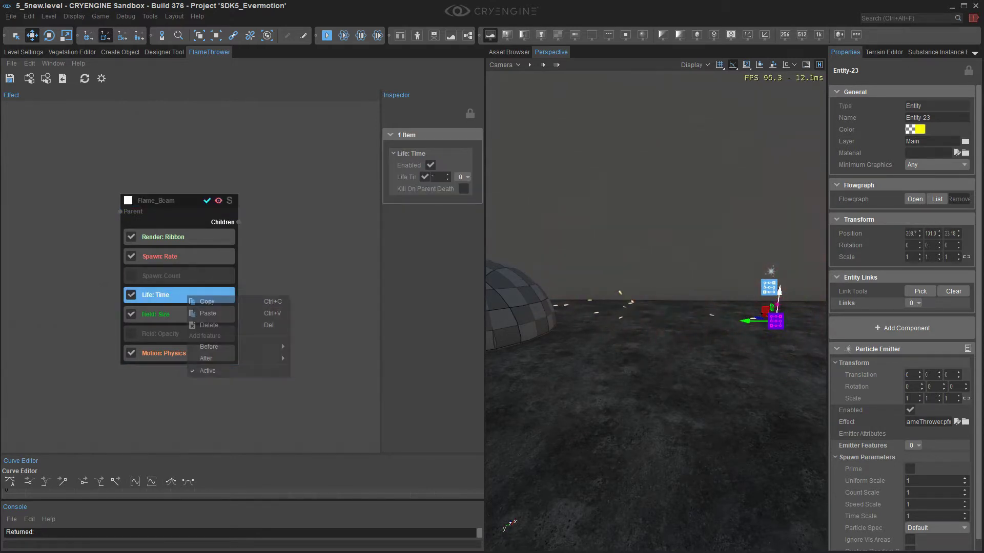
mouse_move(241, 347)
mouse_move(315, 359)
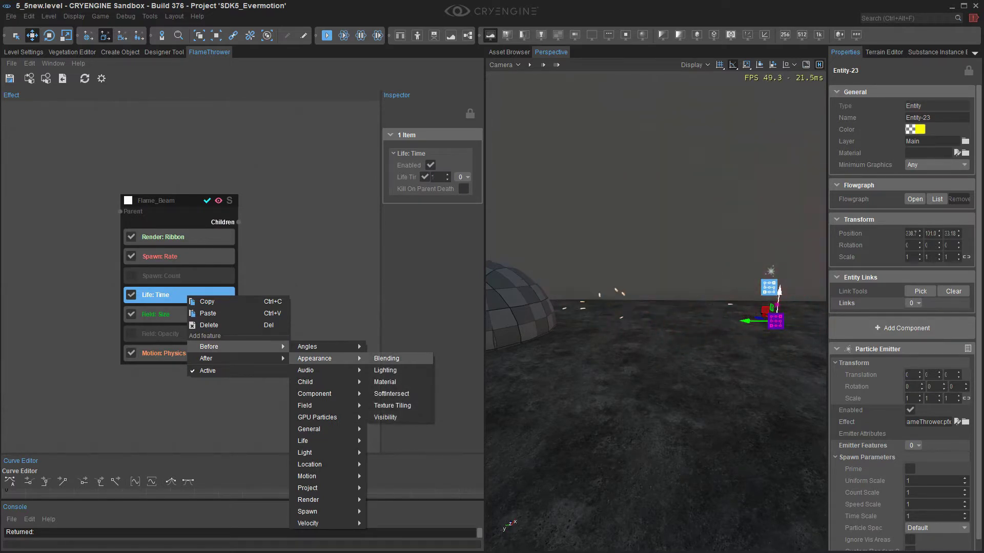
click(386, 358)
Step: Add Appearance: Lighting and Appearance: Material features, in that order, before the Blending feature of Flame_Beam
right_click(191, 296)
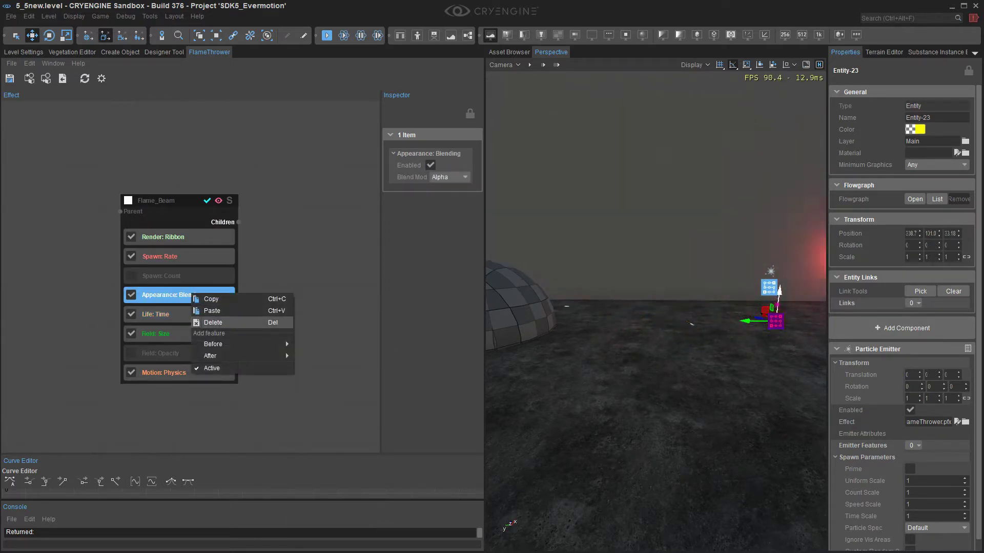
mouse_move(241, 344)
mouse_move(328, 355)
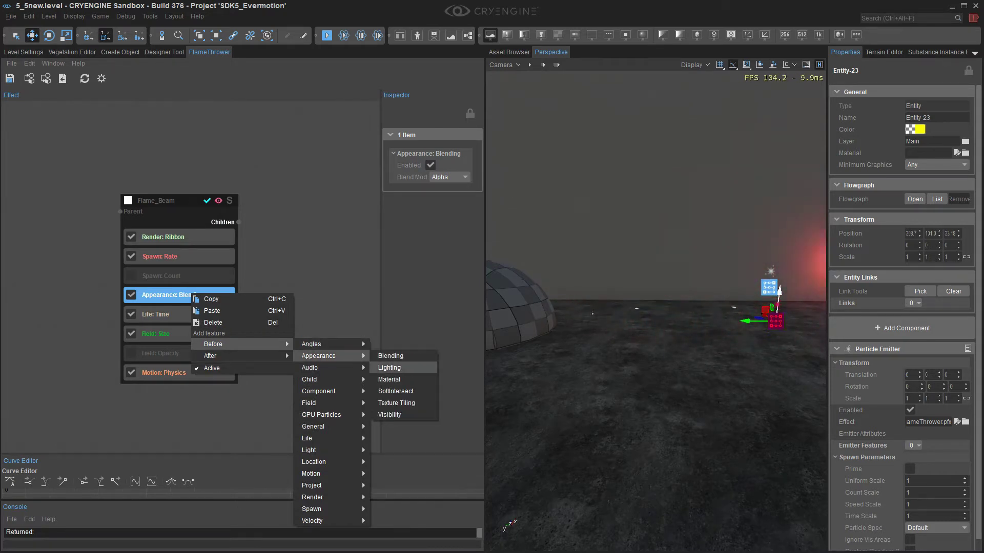
click(390, 367)
right_click(183, 317)
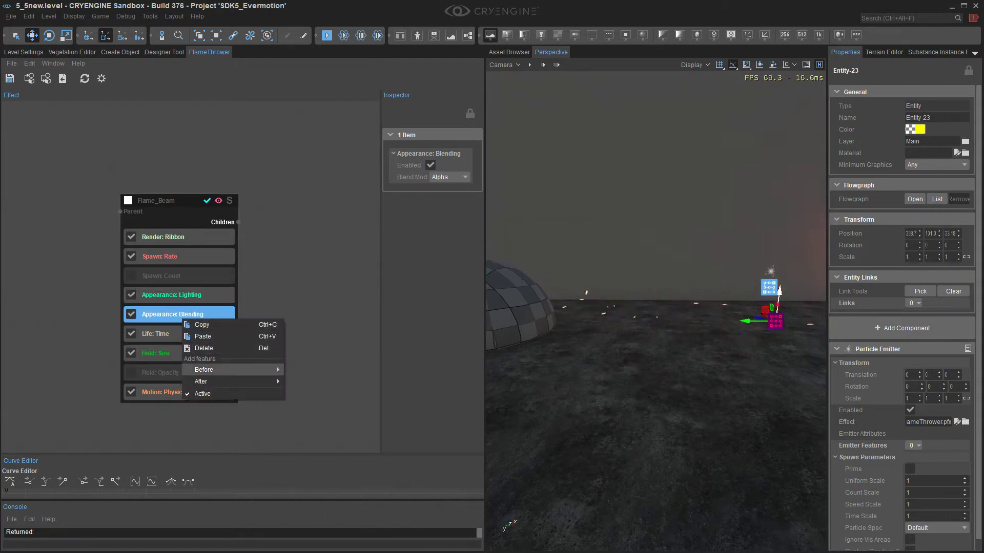
mouse_move(215, 369)
mouse_move(318, 382)
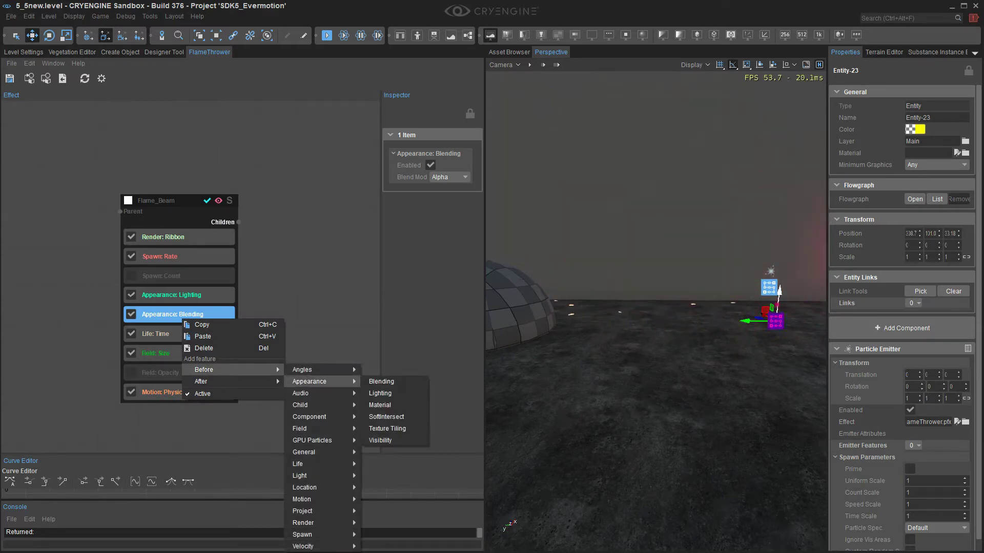
click(382, 405)
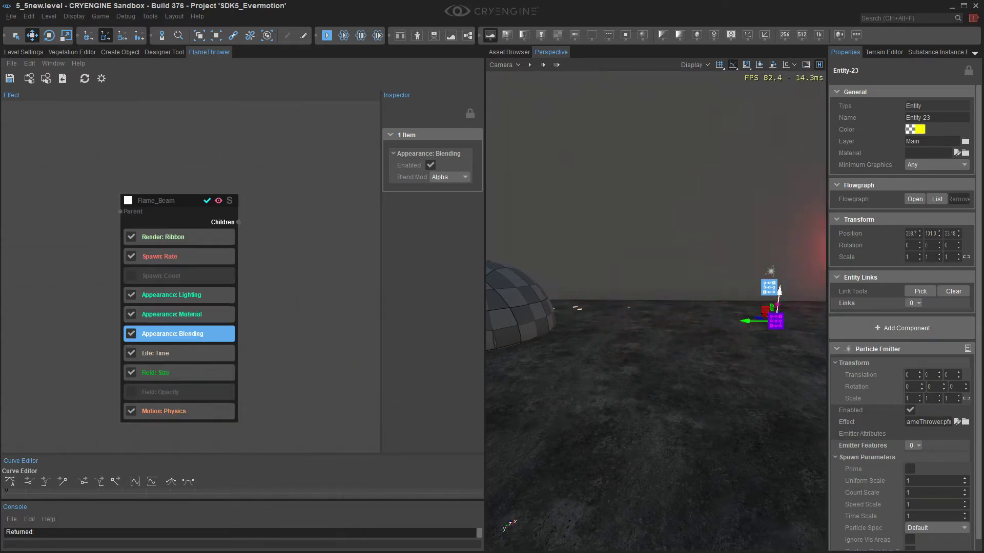
Step: Set the Blending feature's blend mode to Additive and widen the inspector area
click(185, 314)
click(184, 334)
click(307, 287)
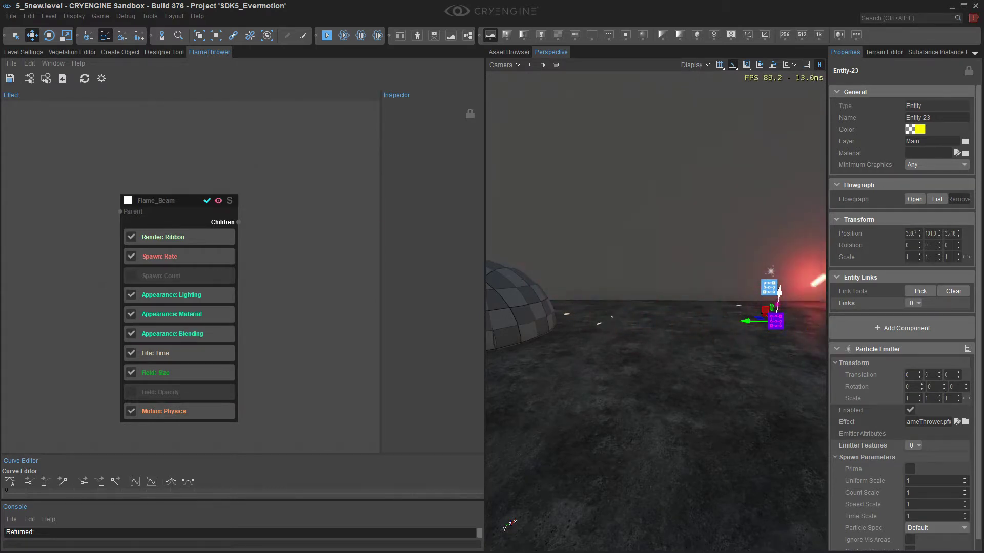
click(173, 333)
click(451, 177)
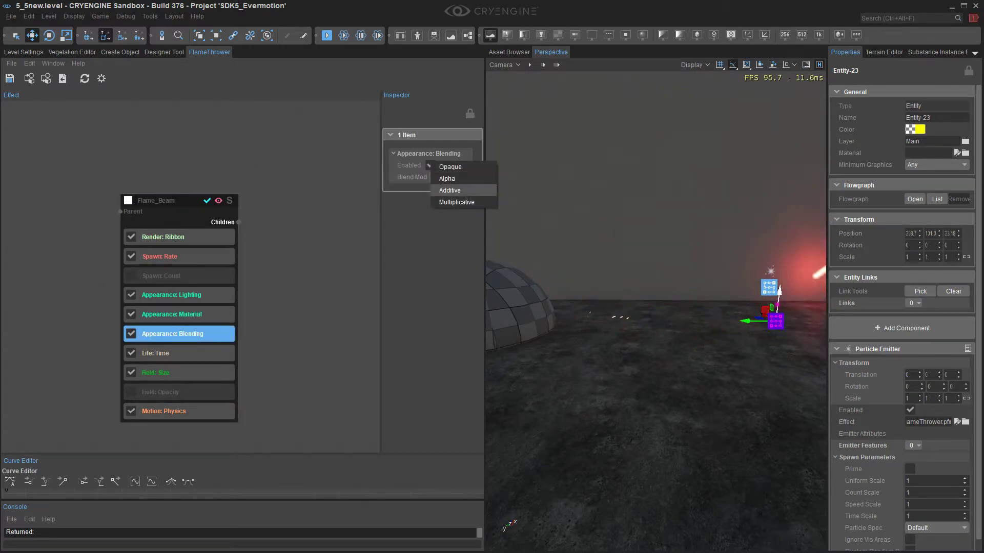
click(450, 190)
drag(381, 272, 345, 271)
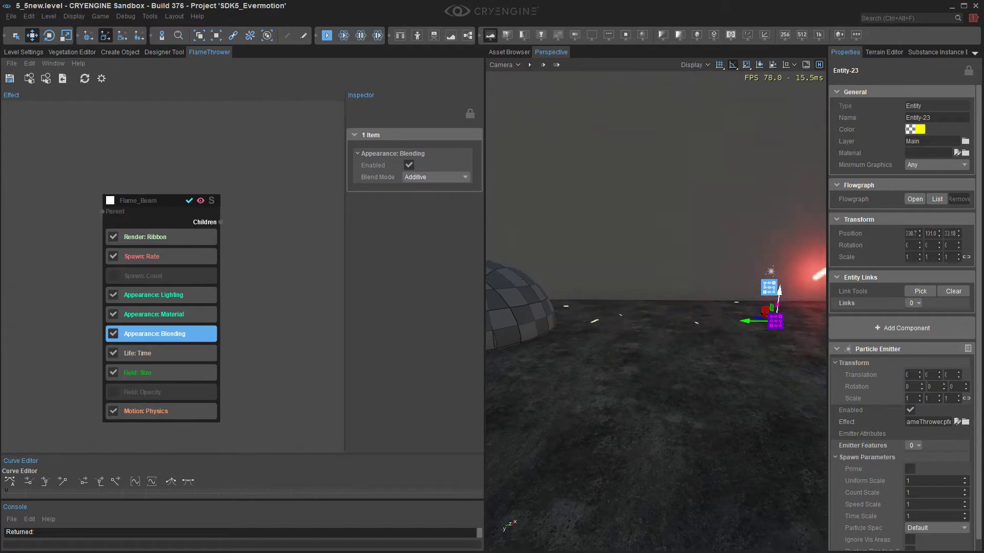
Step: Assign the flamethrower texture from Textures/sprites/fire to Flame_Beam's Appearance: Material feature
click(174, 314)
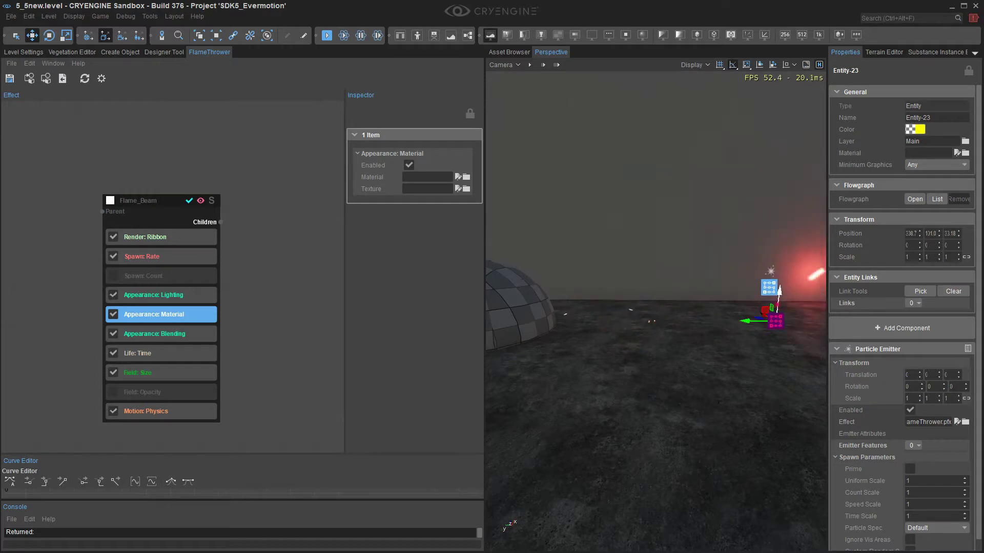
click(466, 189)
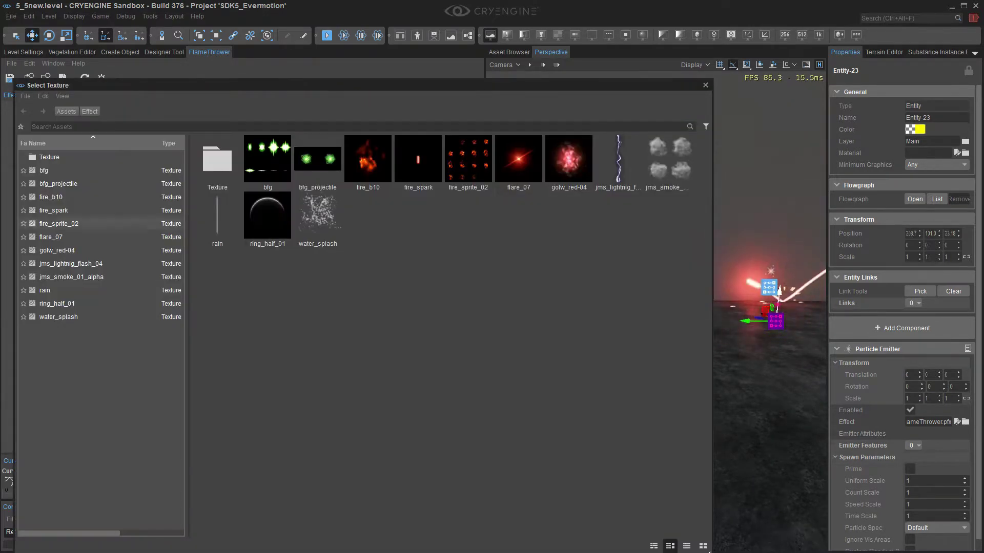
click(66, 111)
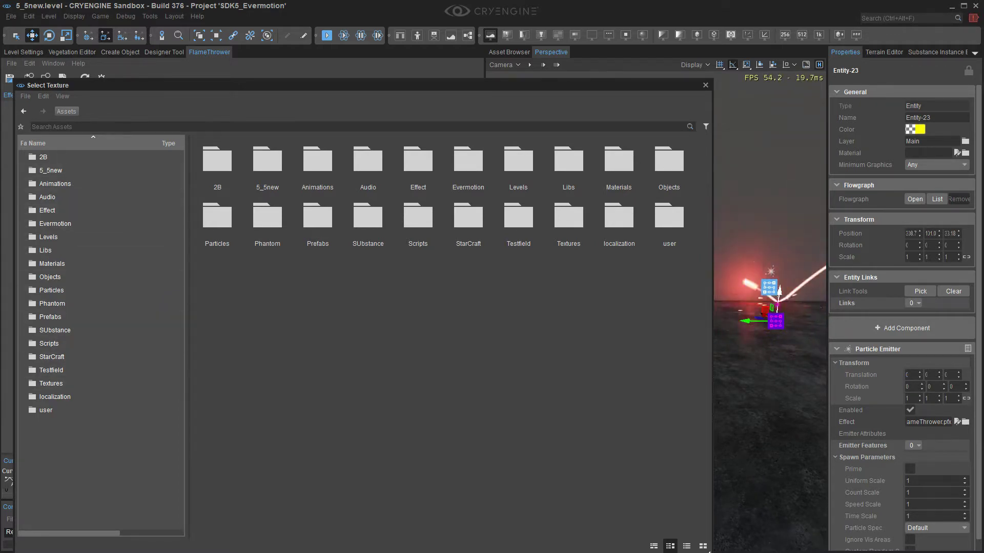
double_click(569, 217)
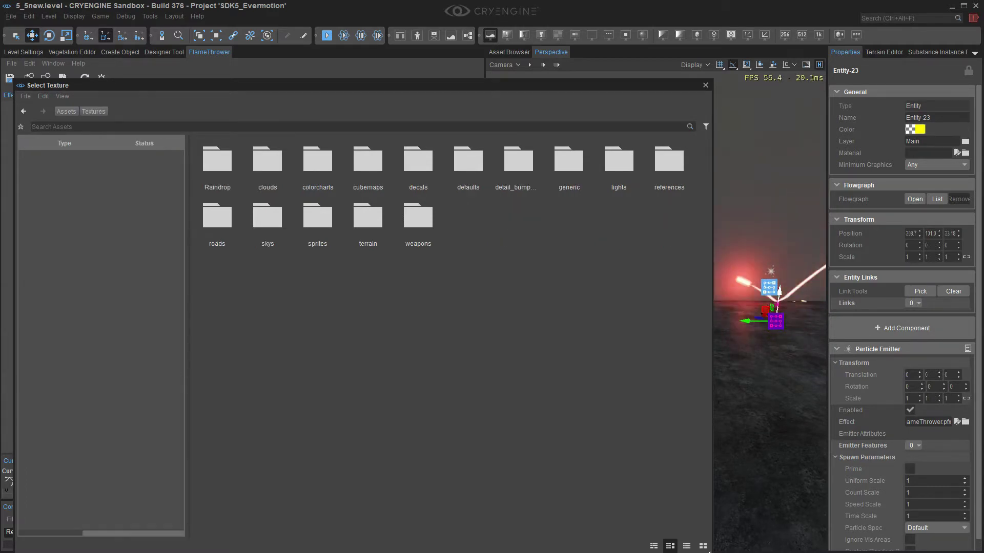
double_click(317, 215)
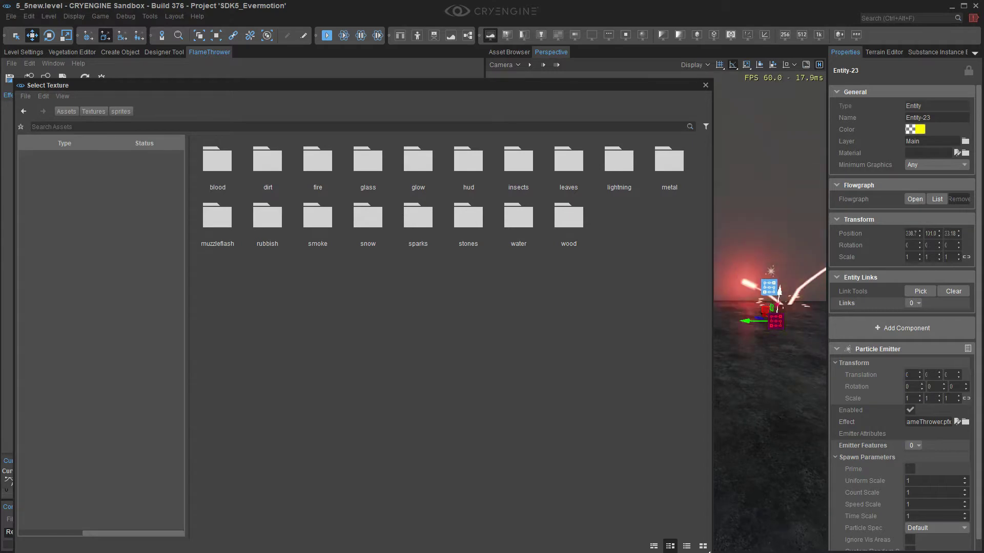
click(23, 111)
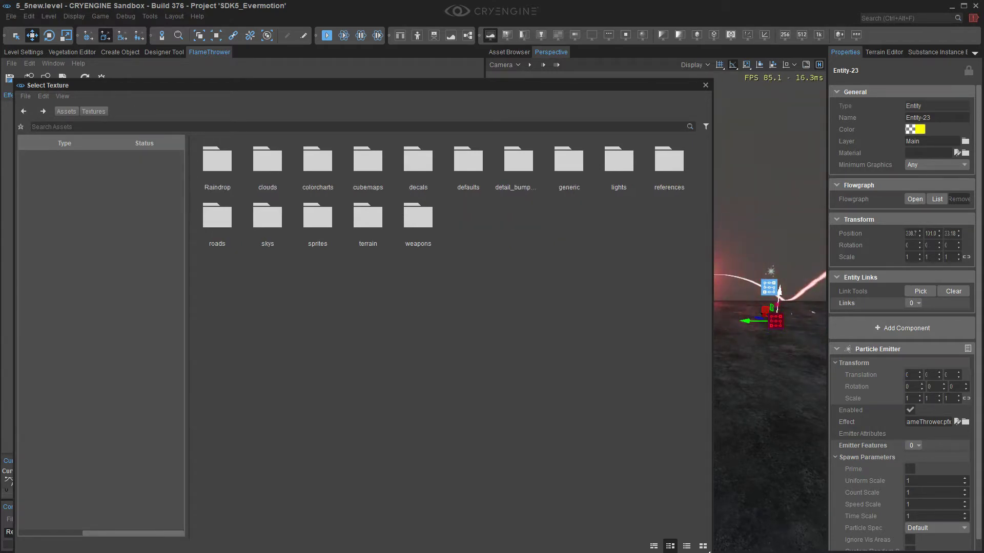
drag(476, 86, 469, 66)
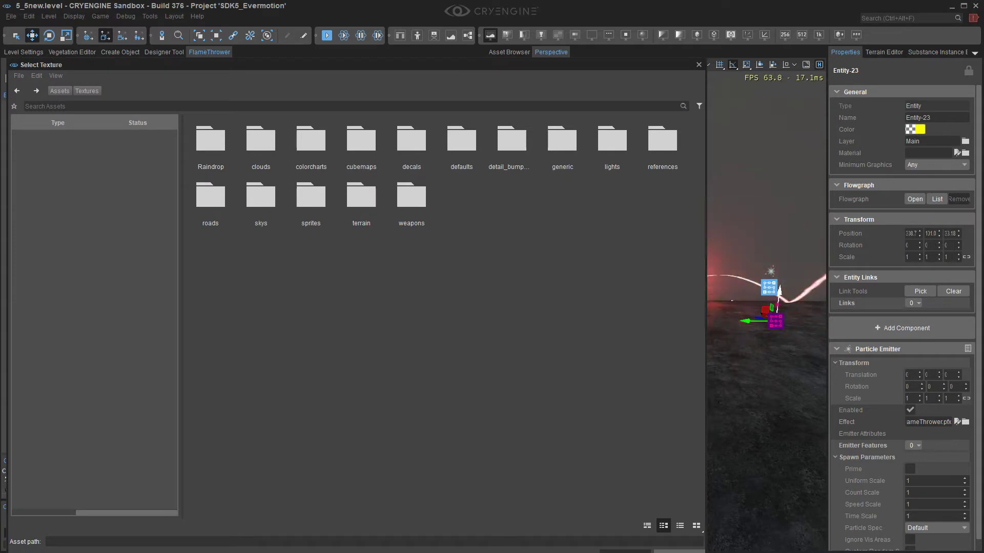
double_click(311, 198)
double_click(311, 141)
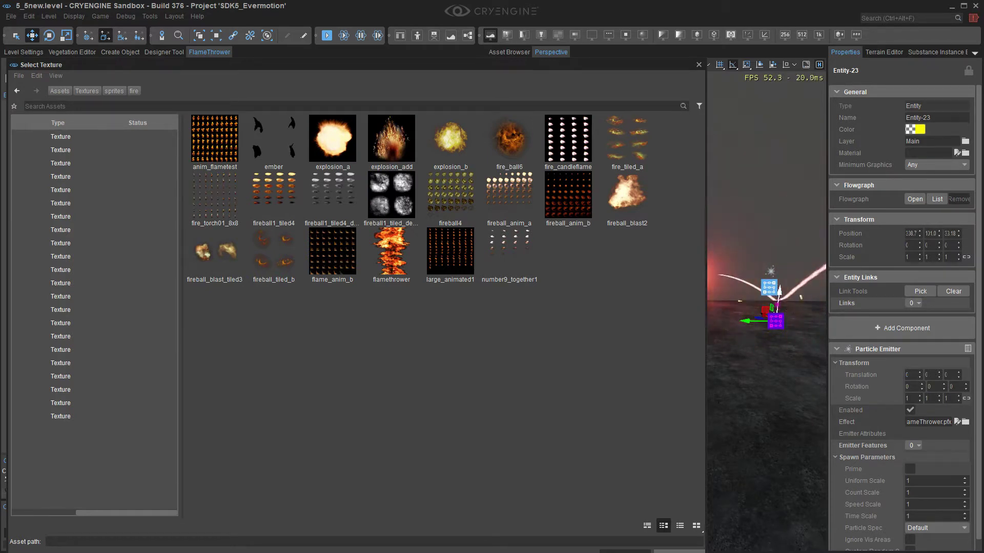
drag(358, 65, 347, 39)
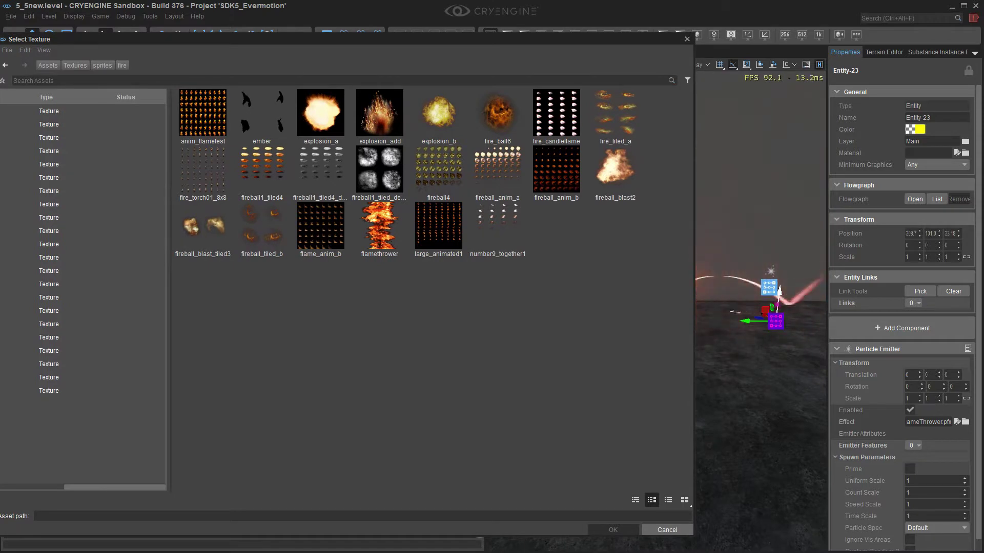
mouse_move(392, 233)
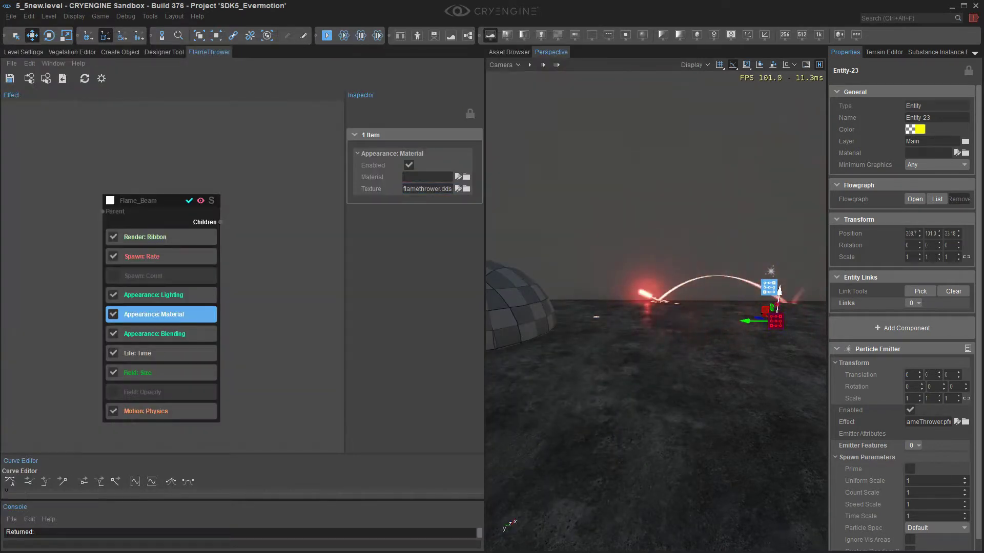
Step: Set the Spawn: Rate amount of Flame_Beam to 20 particles per second
right_drag(656, 312, 706, 311)
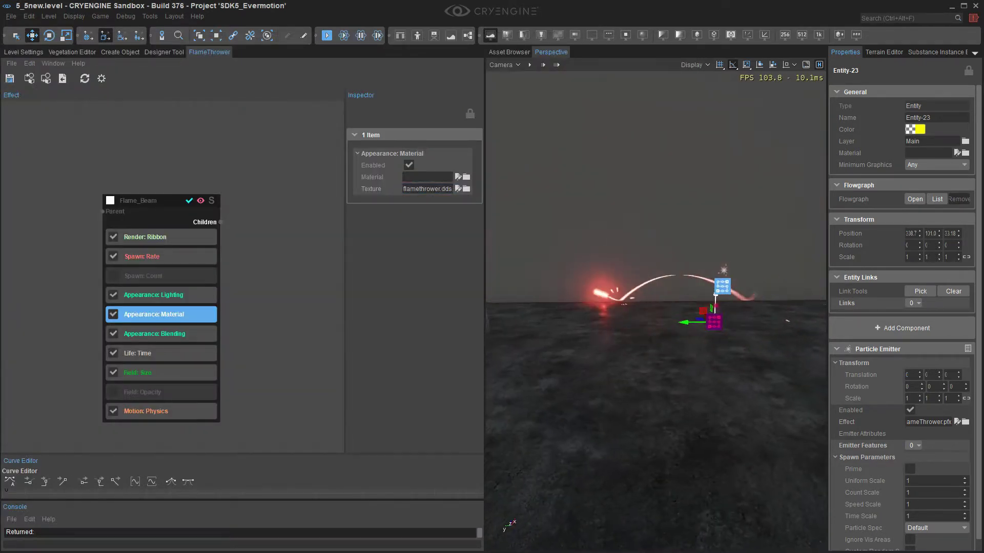
click(161, 257)
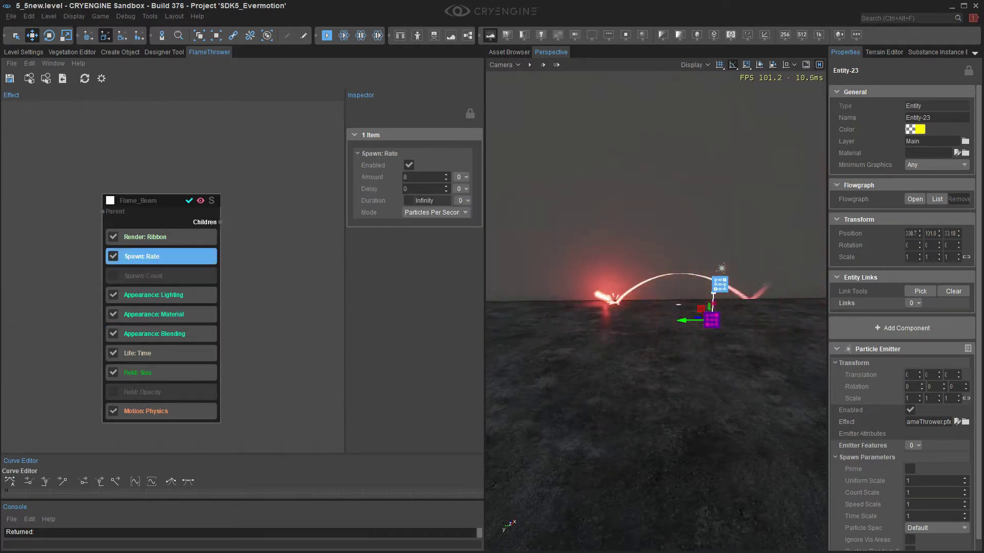
right_drag(661, 313, 651, 306)
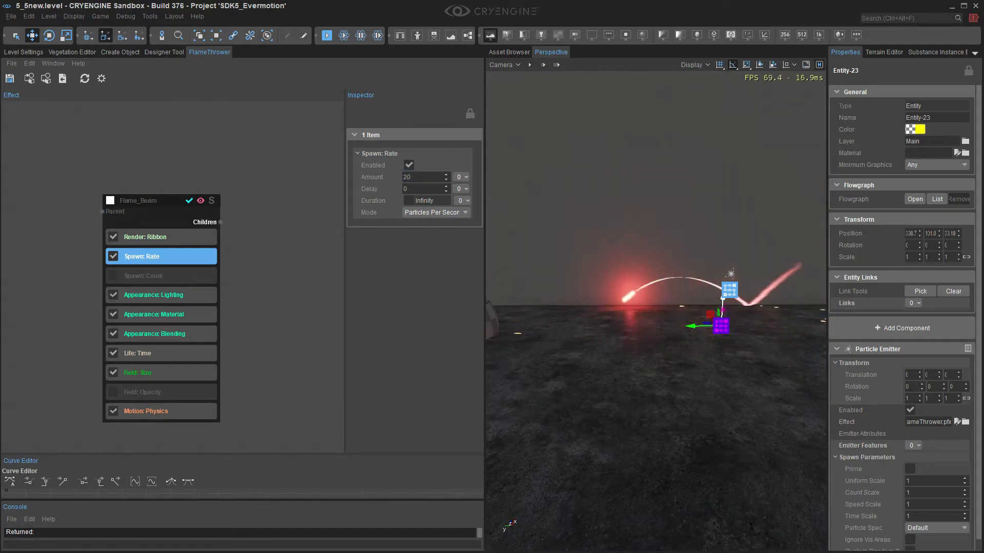
right_drag(656, 311, 629, 301)
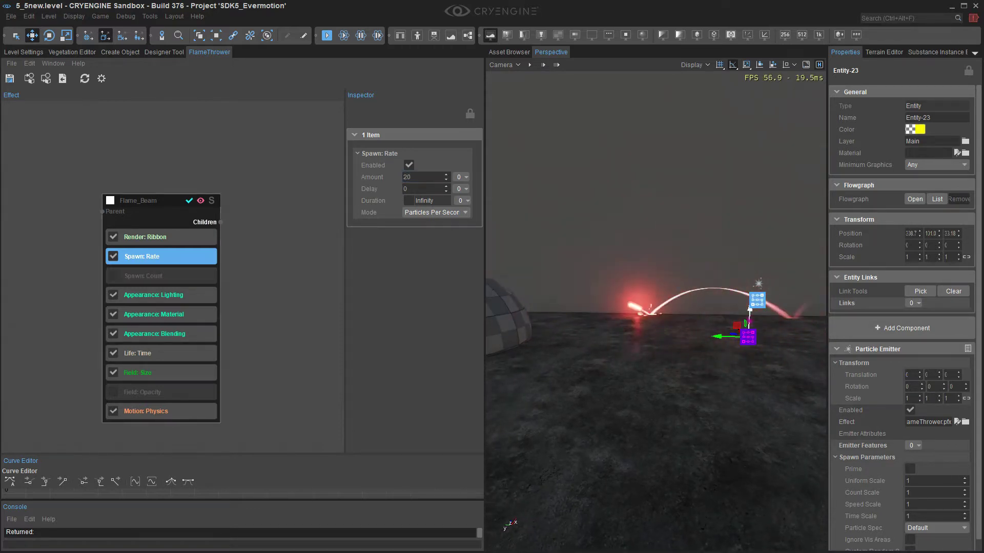
Step: Reposition the Flame_Beam node and review its Lighting, Material, Life: Time, Blending, Spawn: Rate and Render: Ribbon settings
drag(154, 201, 191, 190)
click(190, 246)
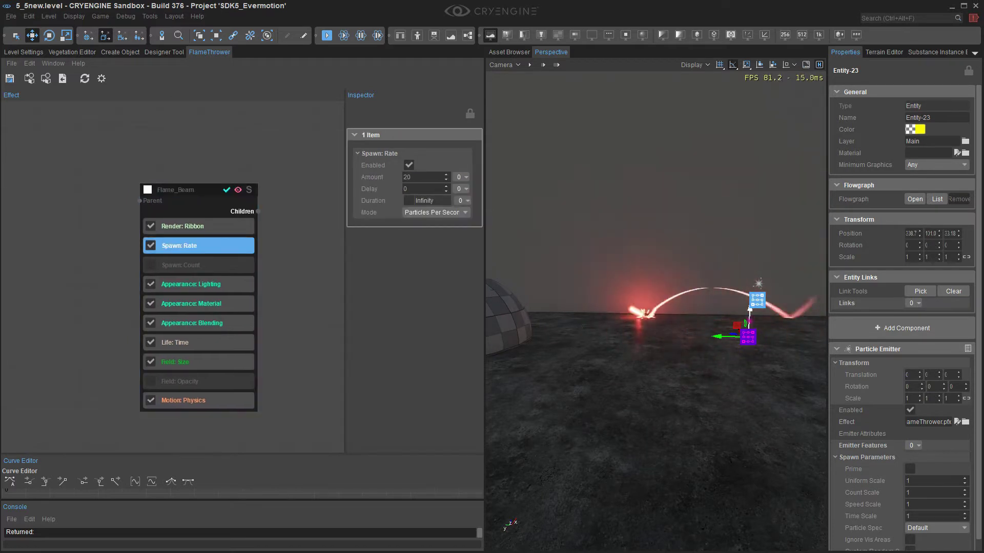
click(194, 285)
click(195, 304)
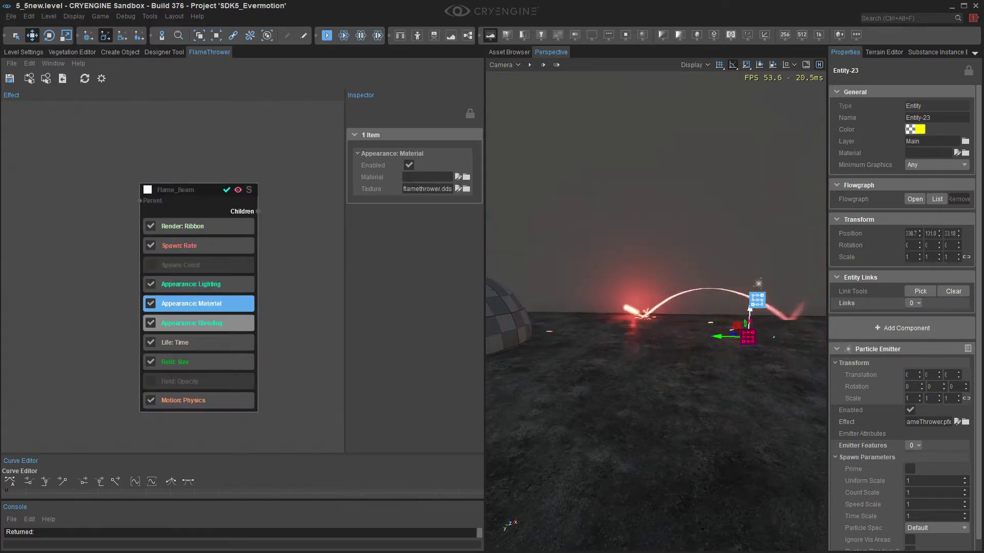
click(195, 343)
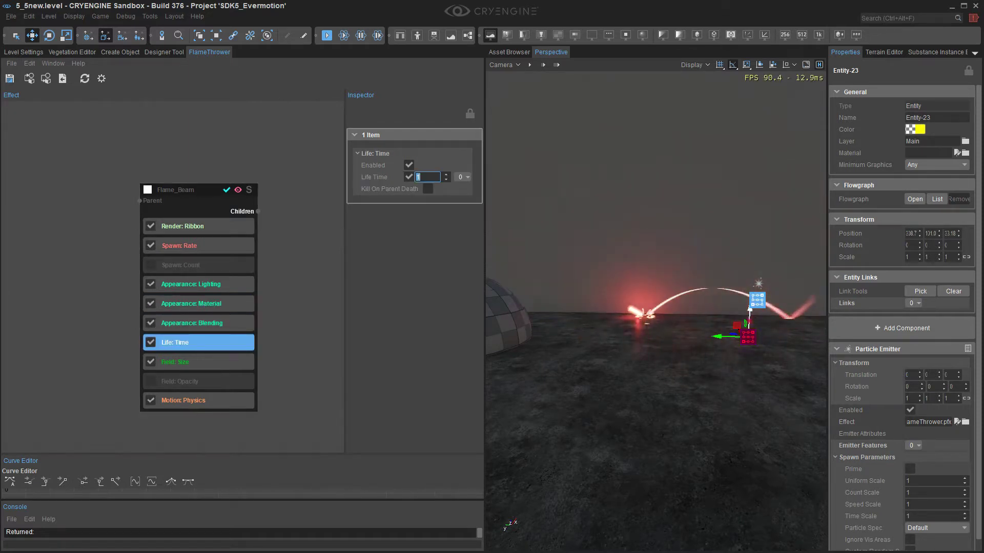
click(195, 323)
right_drag(645, 328, 663, 351)
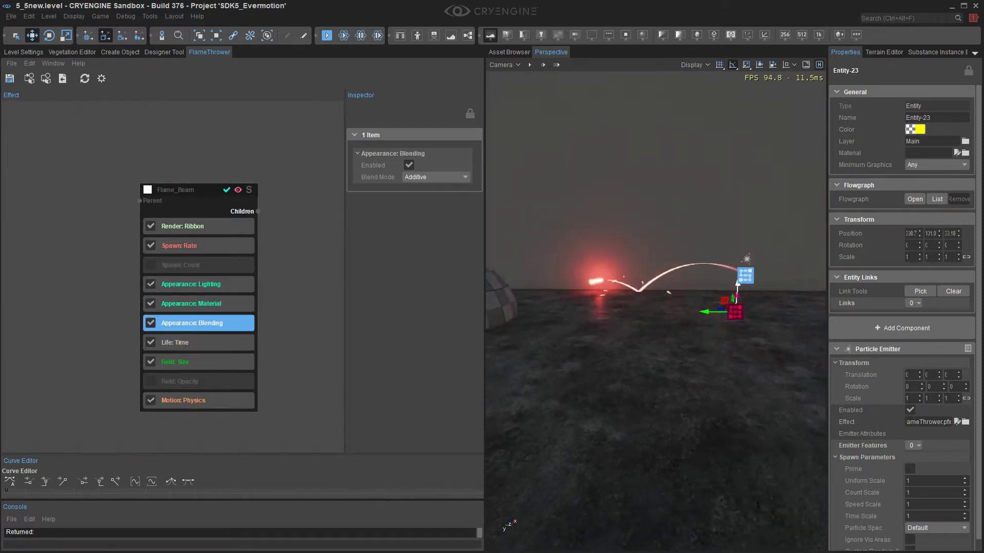
click(187, 190)
click(195, 246)
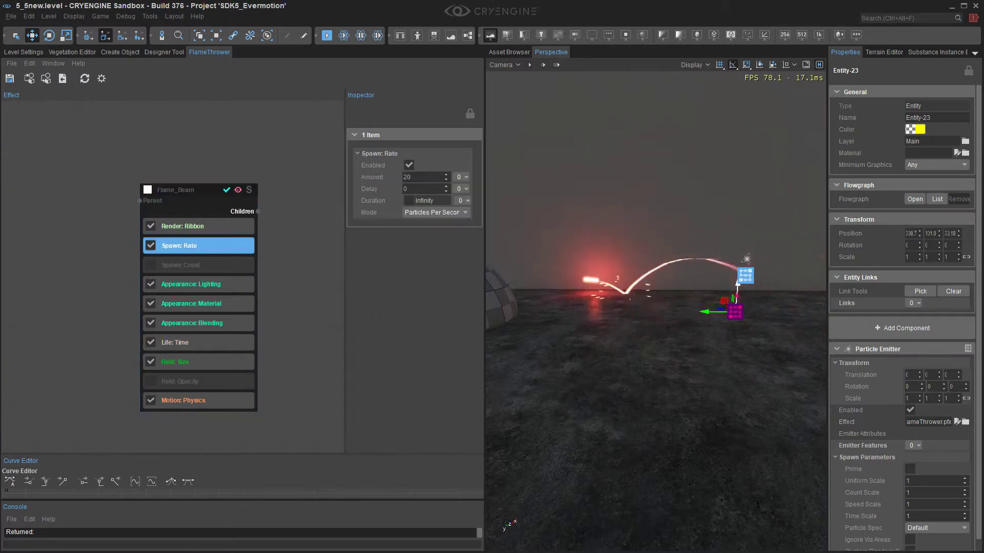
click(195, 227)
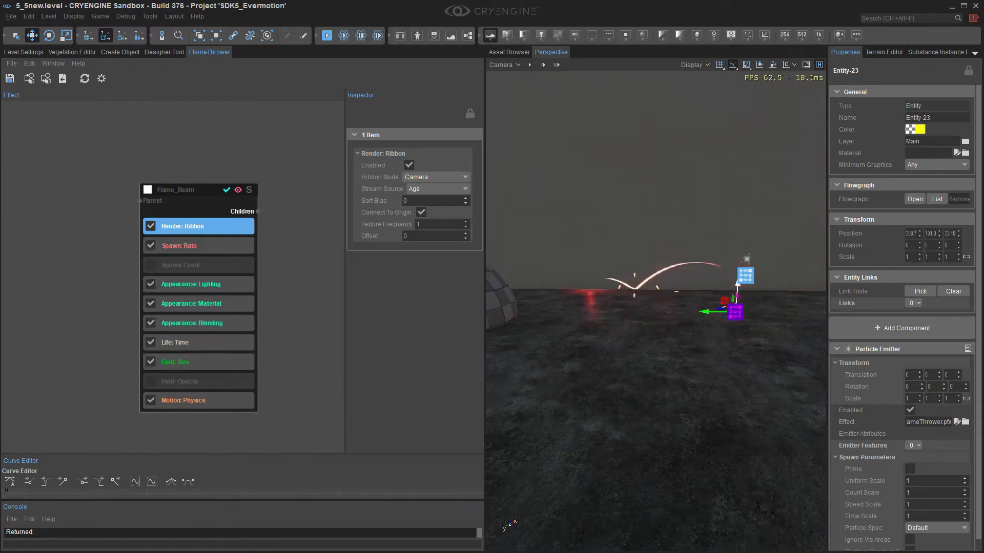
Step: Add a Velocity: Directional feature after Field: Size in the Flame_Beam node
click(210, 362)
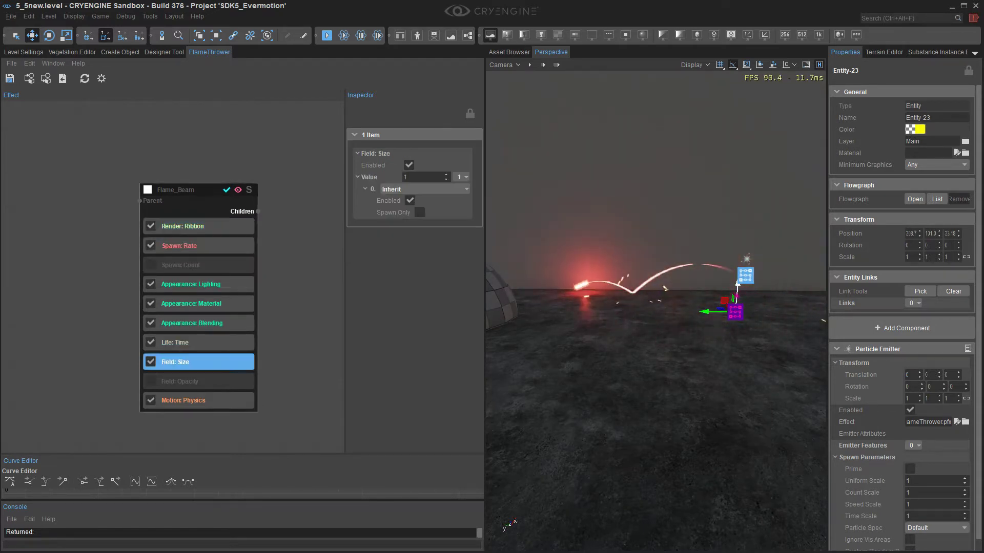
right_click(214, 360)
mouse_move(267, 421)
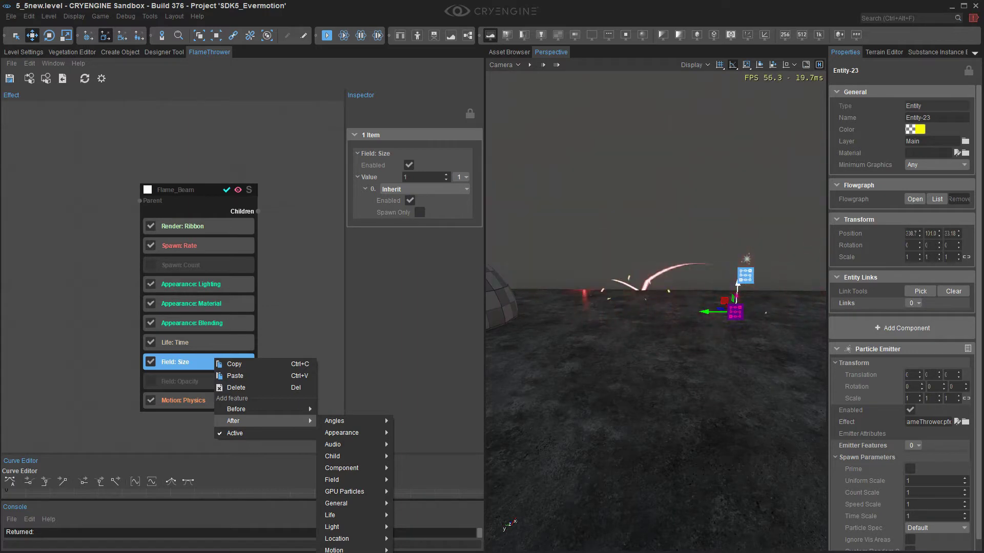
click(420, 552)
click(220, 420)
Step: Set the Velocity: Directional feature's second velocity component (Y) to 20
click(226, 382)
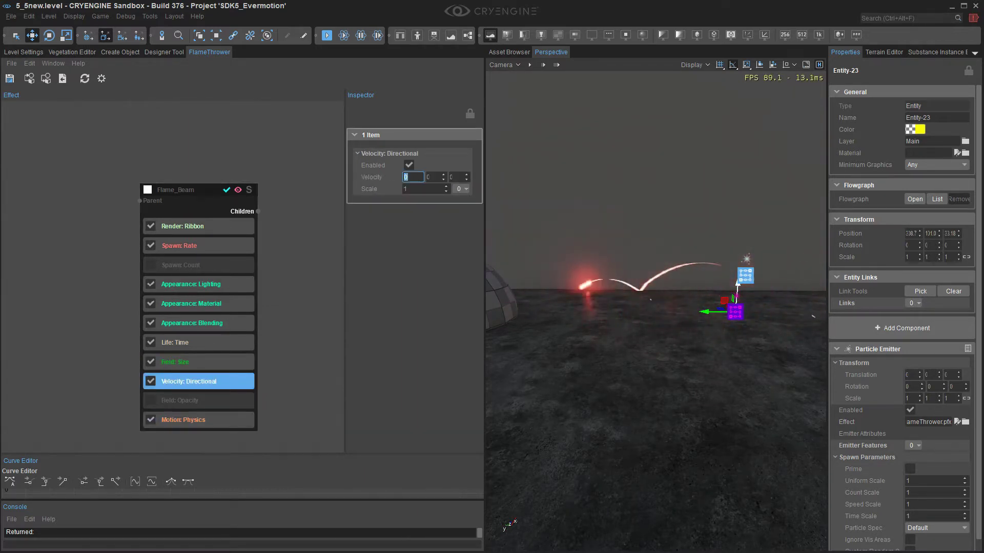
key(Tab)
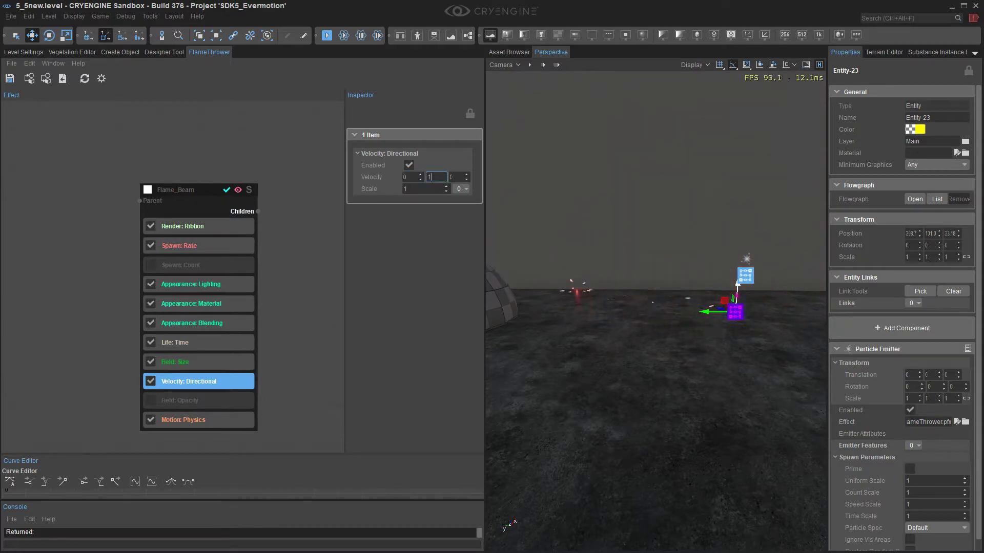
click(445, 191)
key(Return)
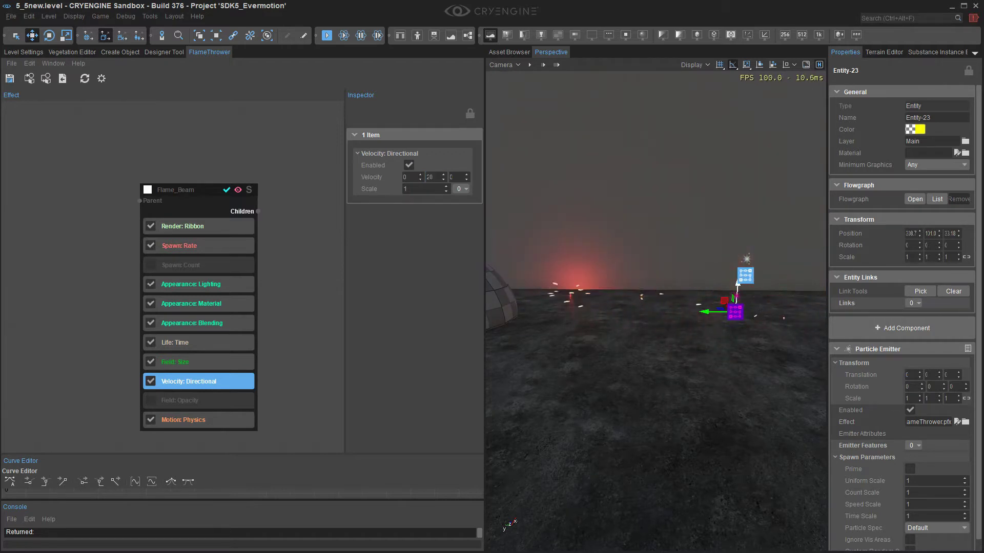
Step: Raise the particle emitter entity above the floor and shift it horizontally in the level
mouse_move(656, 308)
right_down()
mouse_move(678, 315)
mouse_move(669, 308)
right_up()
key(d)
key(d)
key(a)
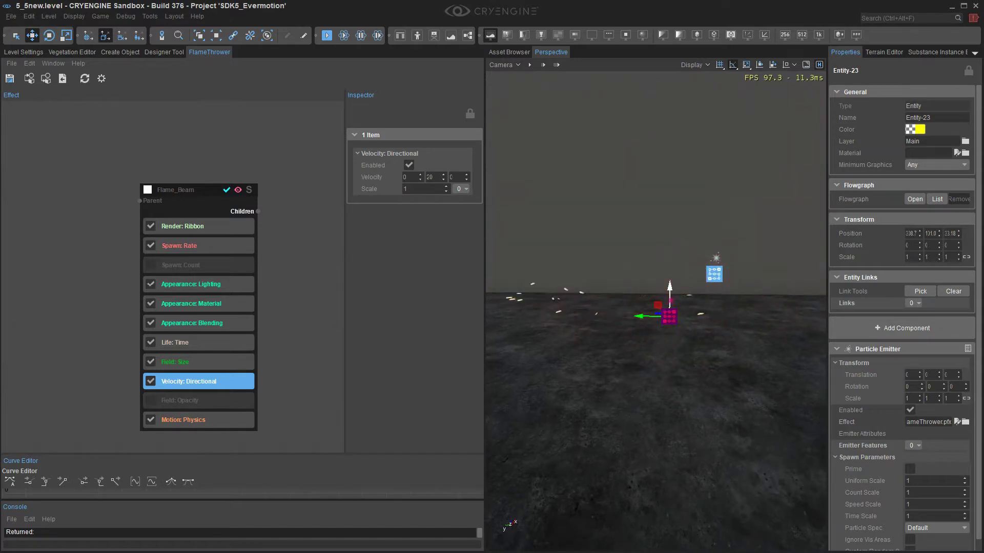
drag(670, 292, 671, 247)
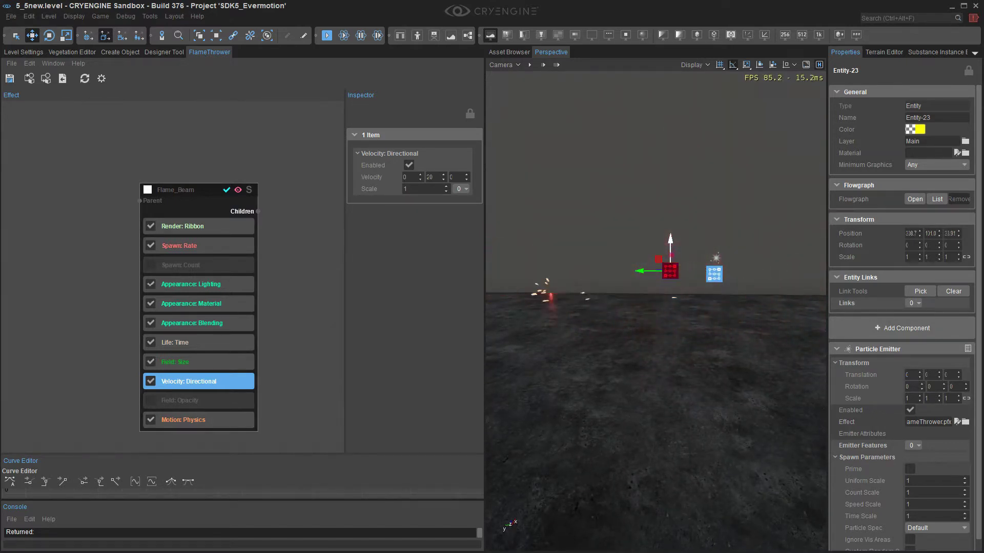
key(a)
mouse_move(666, 307)
right_down()
mouse_move(684, 300)
mouse_move(670, 300)
right_up()
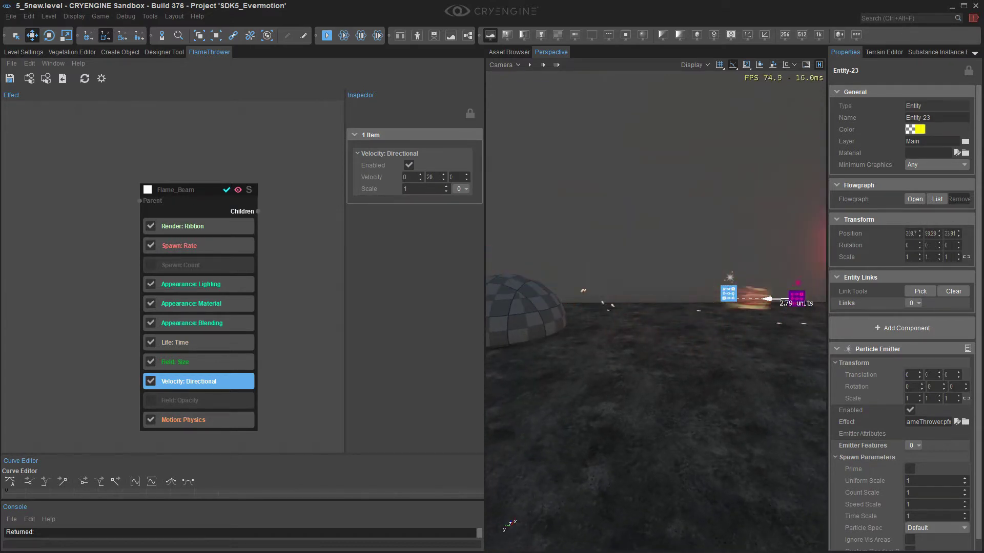
drag(768, 299, 702, 302)
Step: Activate the Field: Opacity feature between Life: Time and Field: Size, and save the effect
right_drag(702, 302, 658, 286)
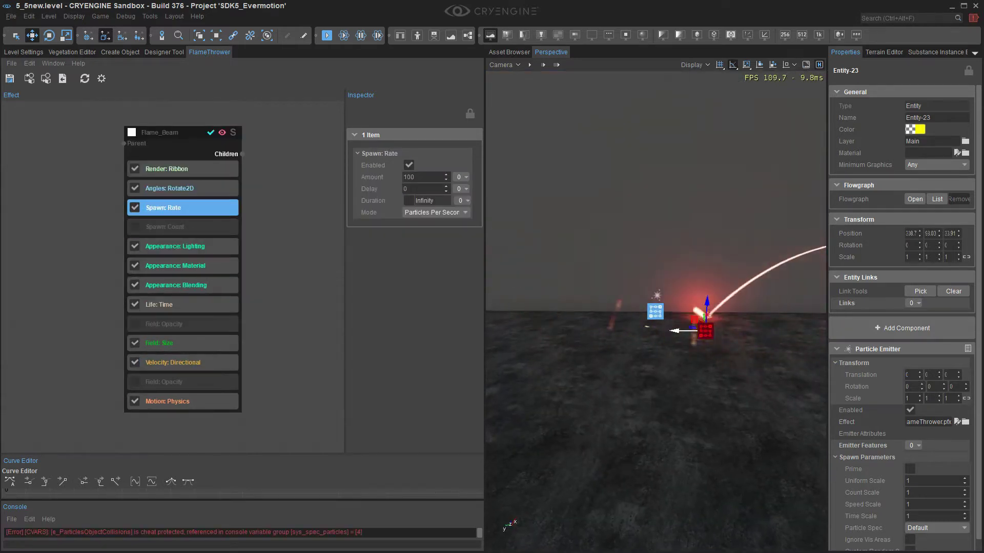
right_drag(656, 287, 646, 260)
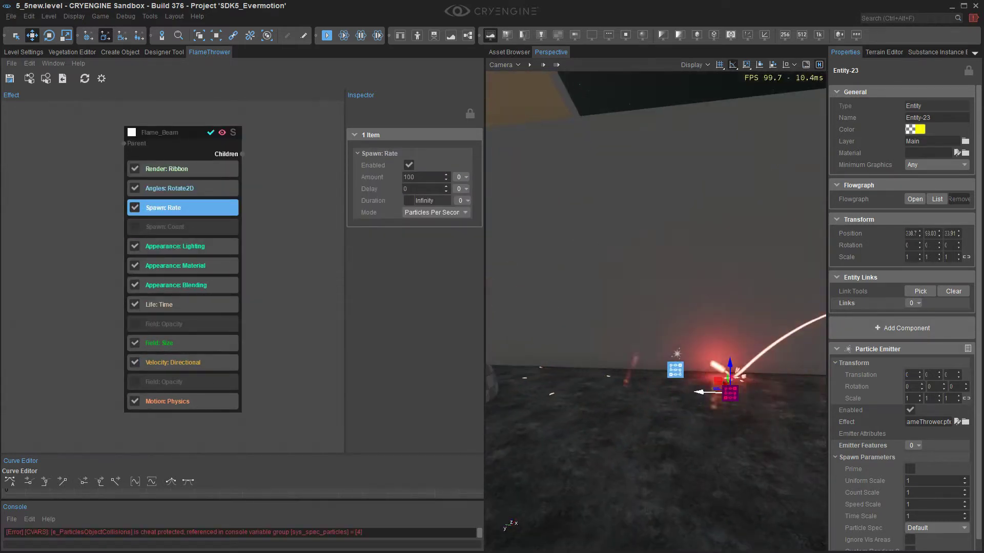
click(182, 323)
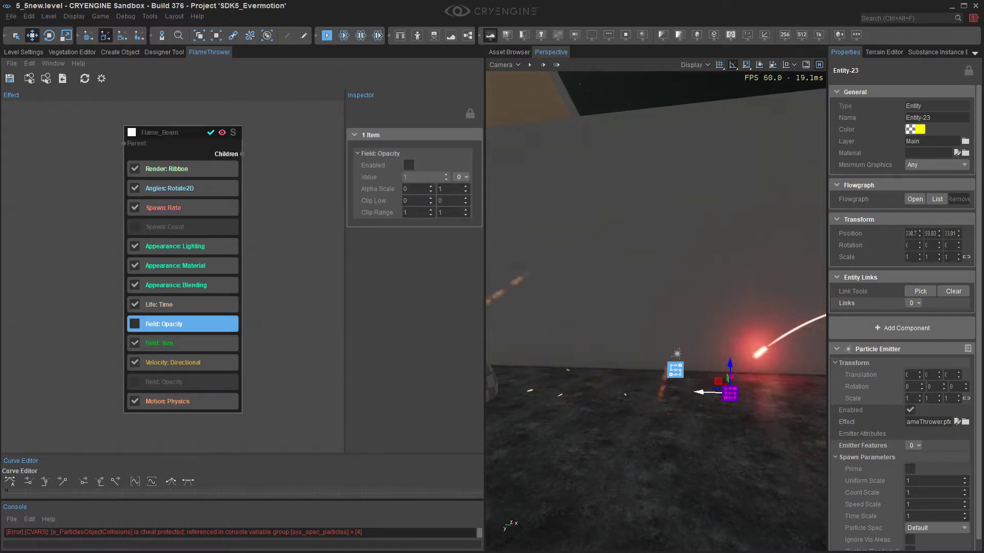
click(10, 78)
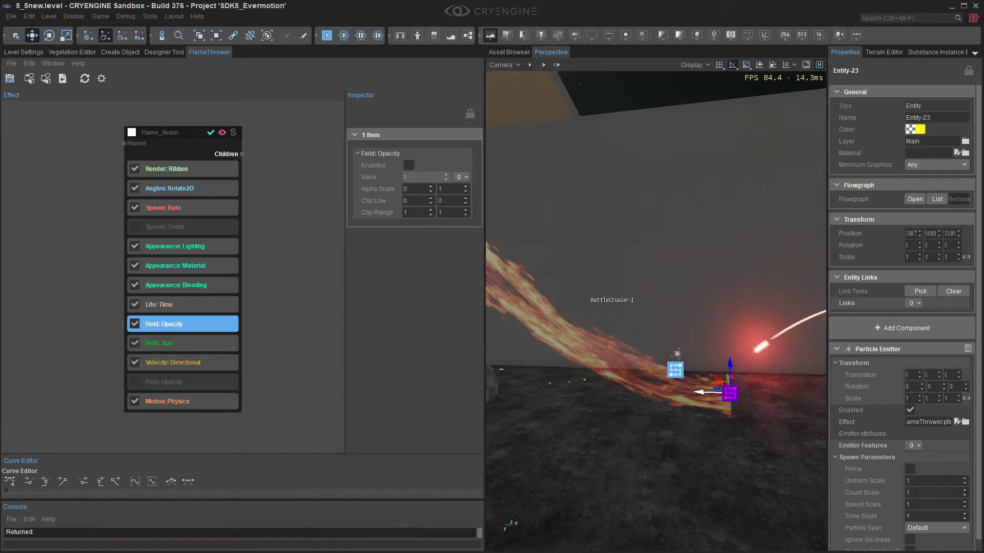
Step: Set Flame_Beam's Appearance: Lighting diffuse to 3.6 and emissive to 2.1, and inspect the flame in the viewport
mouse_move(607, 294)
right_down()
mouse_move(512, 281)
mouse_move(610, 314)
mouse_move(593, 303)
right_up()
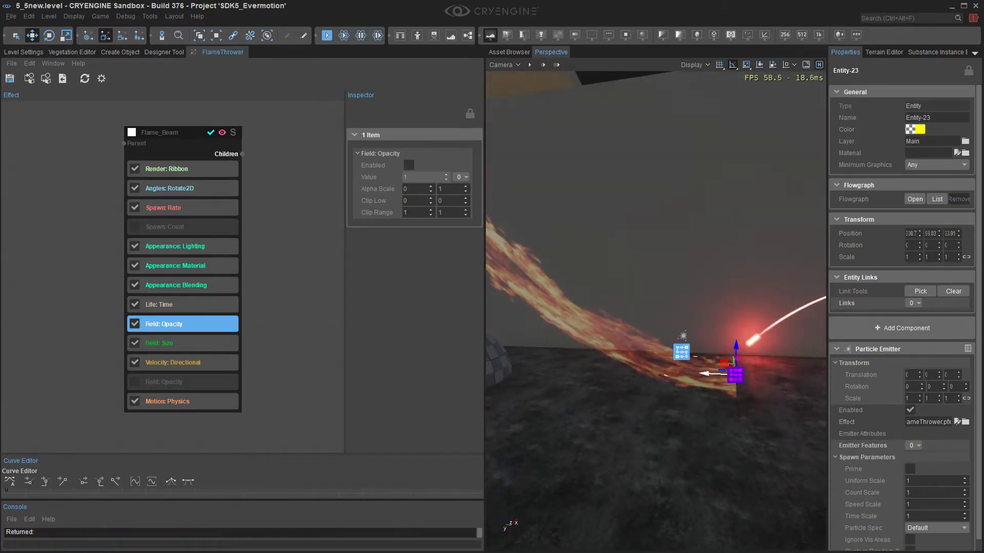
drag(703, 364, 704, 324)
scroll(746, 334, up, 3)
click(174, 245)
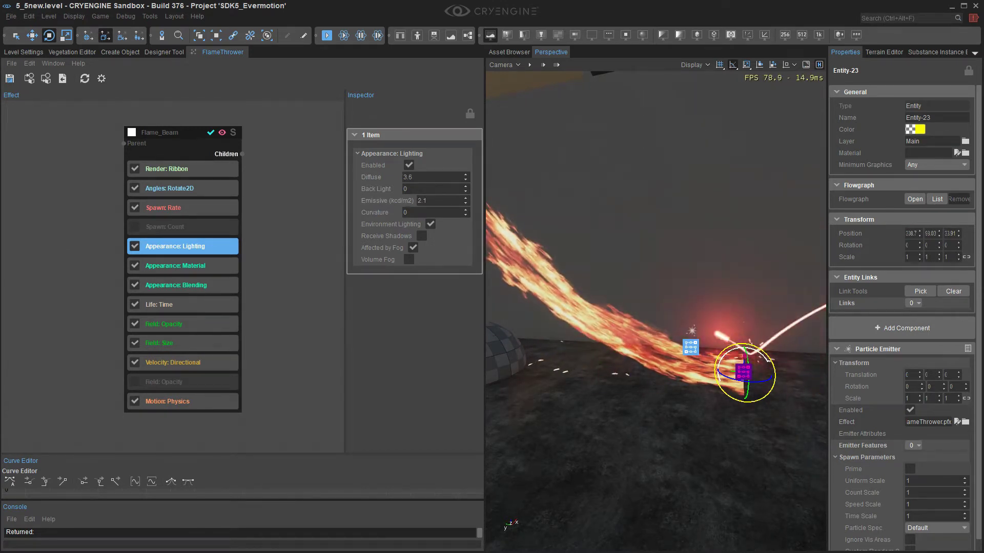
right_drag(656, 311, 667, 332)
scroll(667, 332, up, 3)
scroll(667, 332, down, 2)
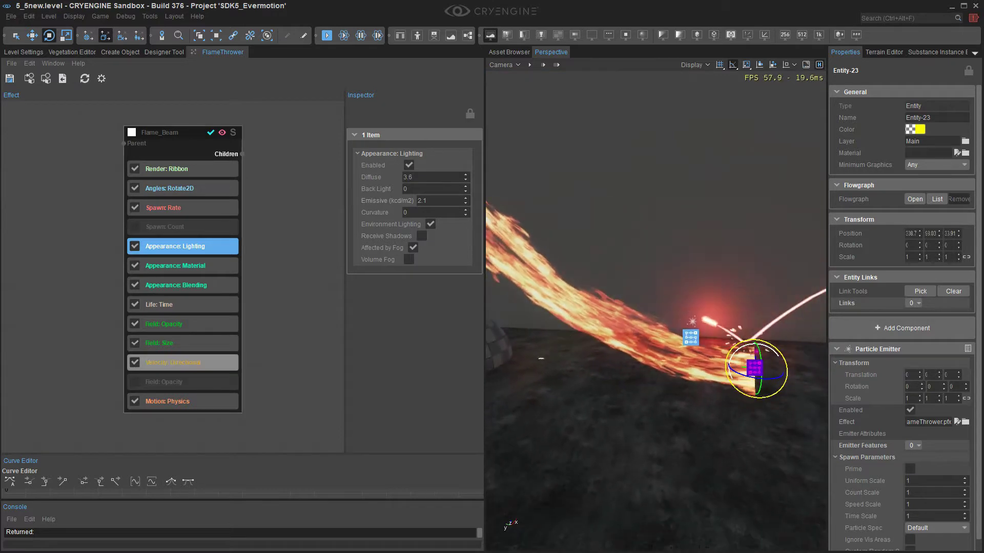
Step: Set Flame_Beam's Life: Time value to 1 and inspect the shortened flame
click(174, 363)
click(174, 304)
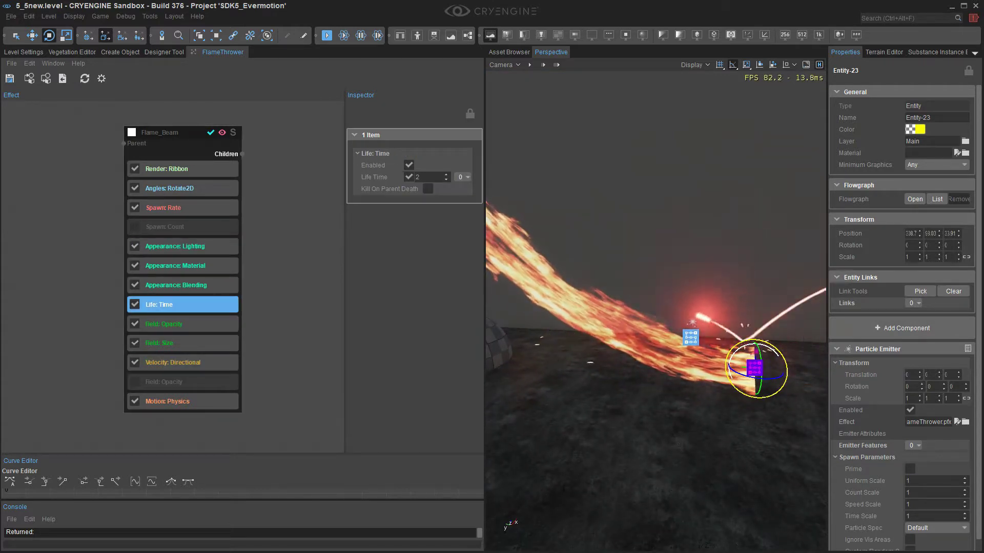
click(427, 177)
right_drag(656, 307, 622, 279)
key(d)
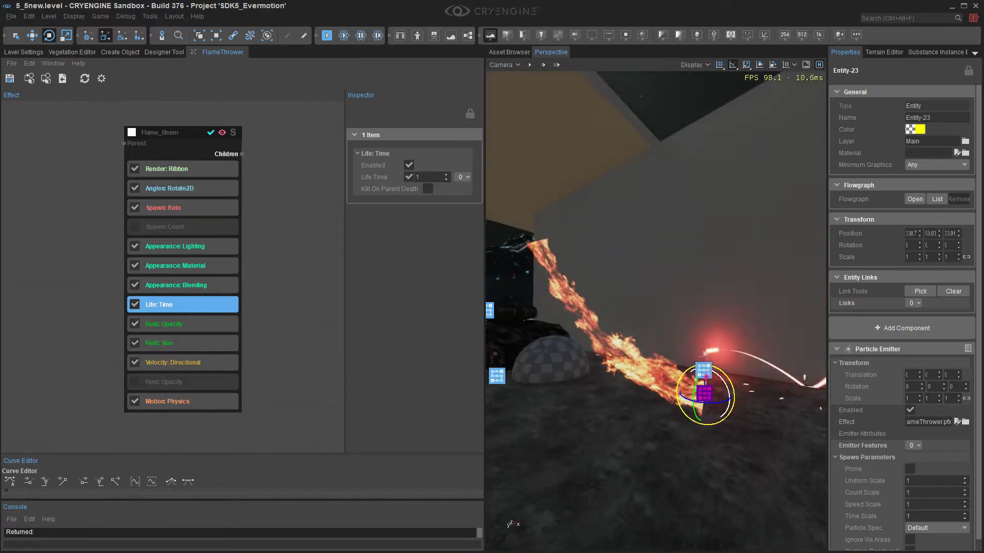
Step: Tilt the particle emitter so the flame aims upward, and set the Spawn: Rate amount to 100
drag(726, 380, 748, 392)
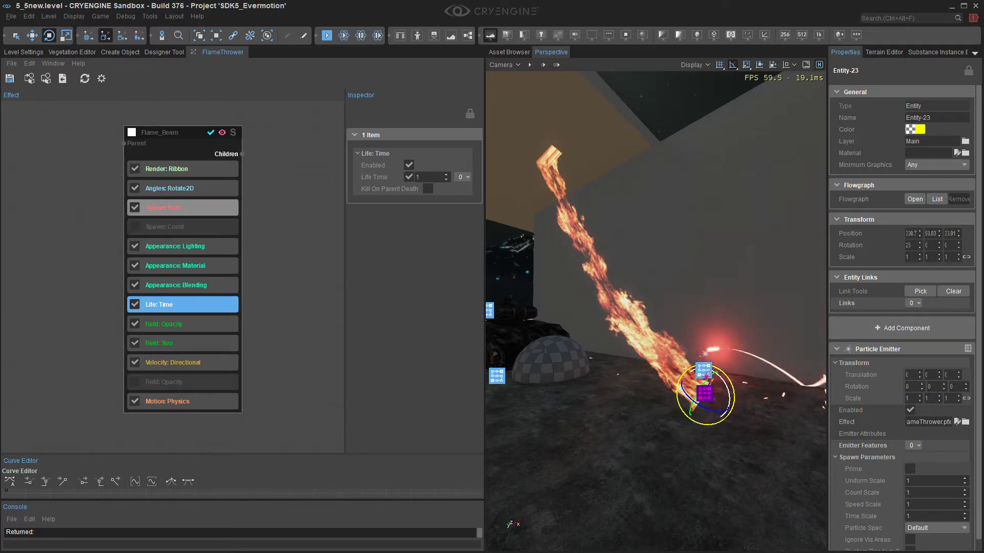
click(175, 208)
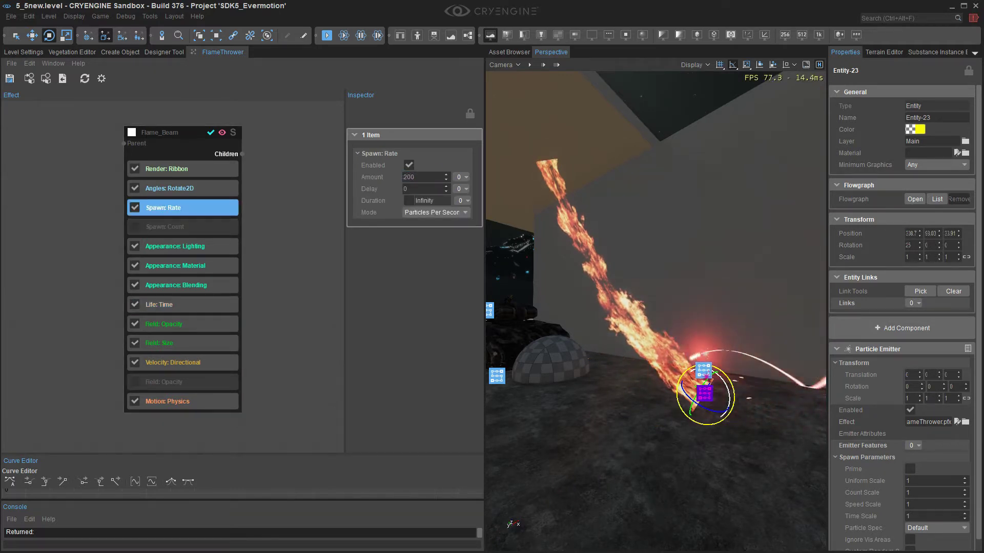
drag(727, 387, 702, 373)
text(1)
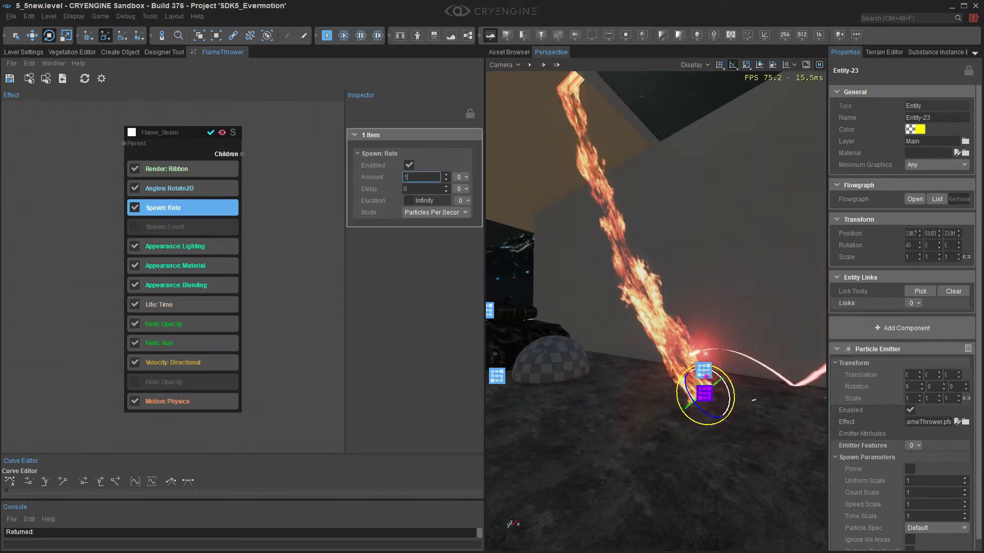
text(00)
Step: Review the Render: Ribbon settings and shift the particle emitter entity horizontally in the level
click(179, 169)
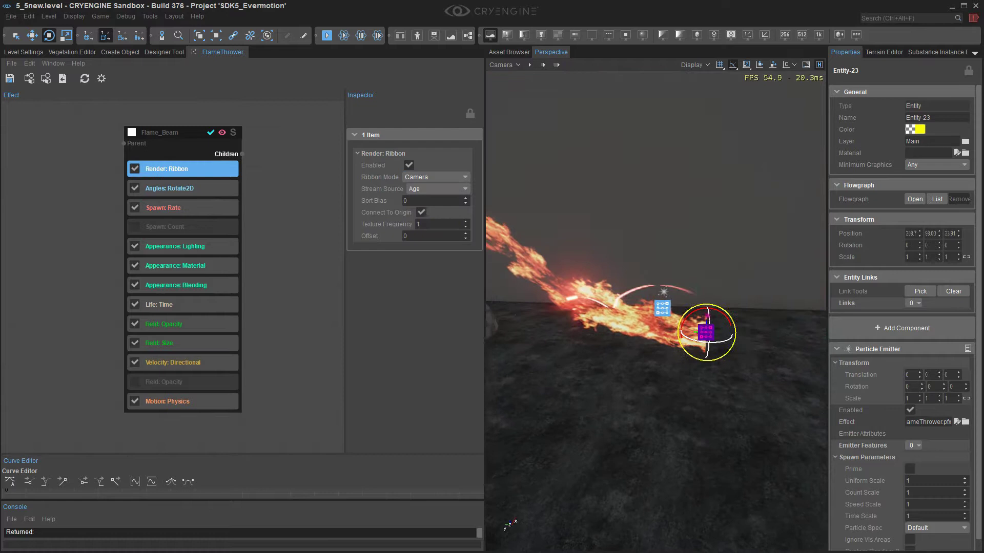
right_drag(651, 308, 661, 331)
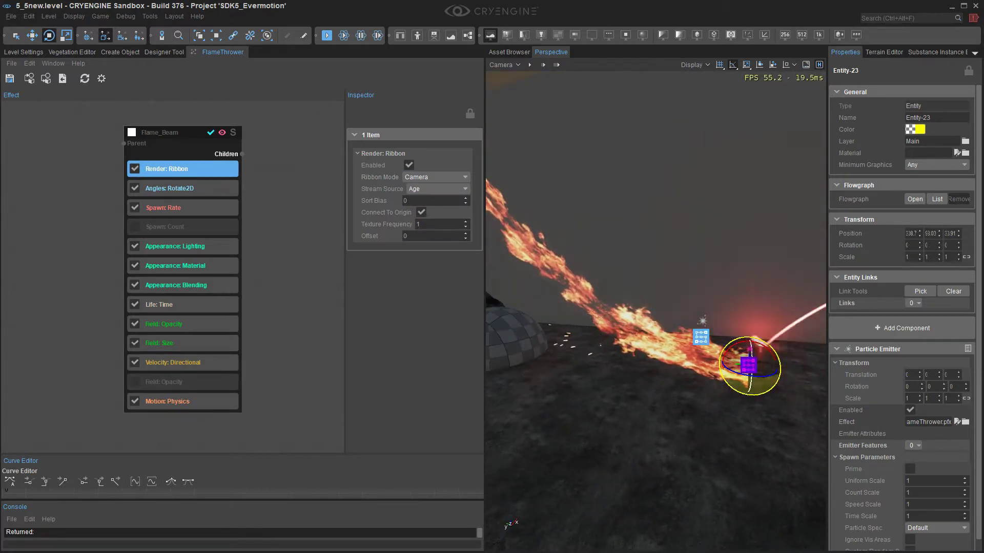
key(Escape)
click(749, 365)
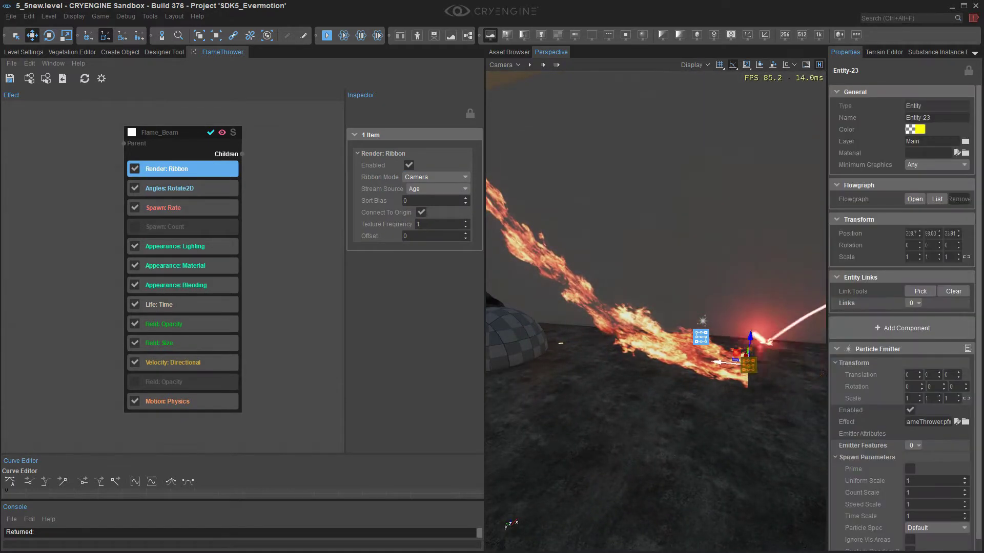
drag(812, 372, 717, 355)
Step: Set the Motion: Physics Gravity Scale to -0.5 and inspect how the flame bends around the emitter
click(182, 401)
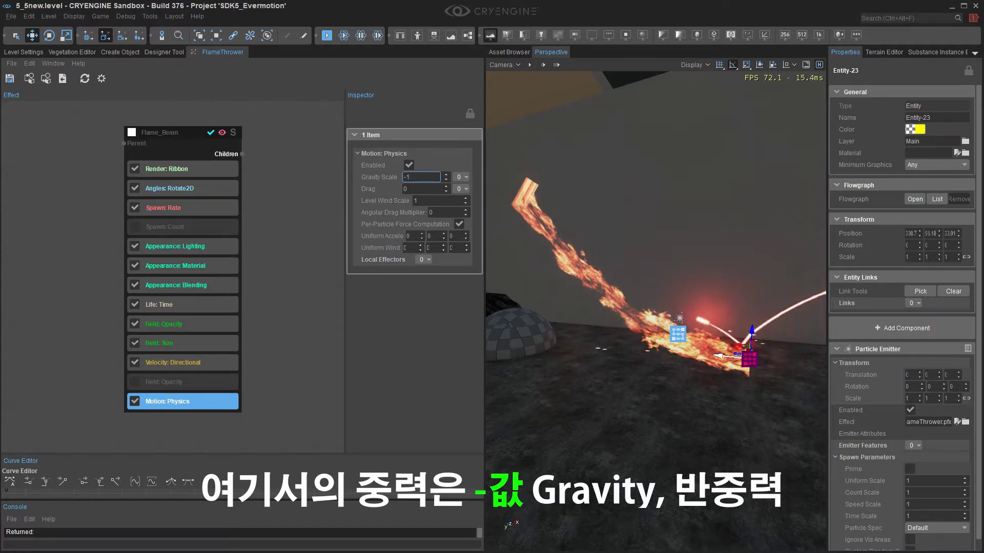
key(BackSpace)
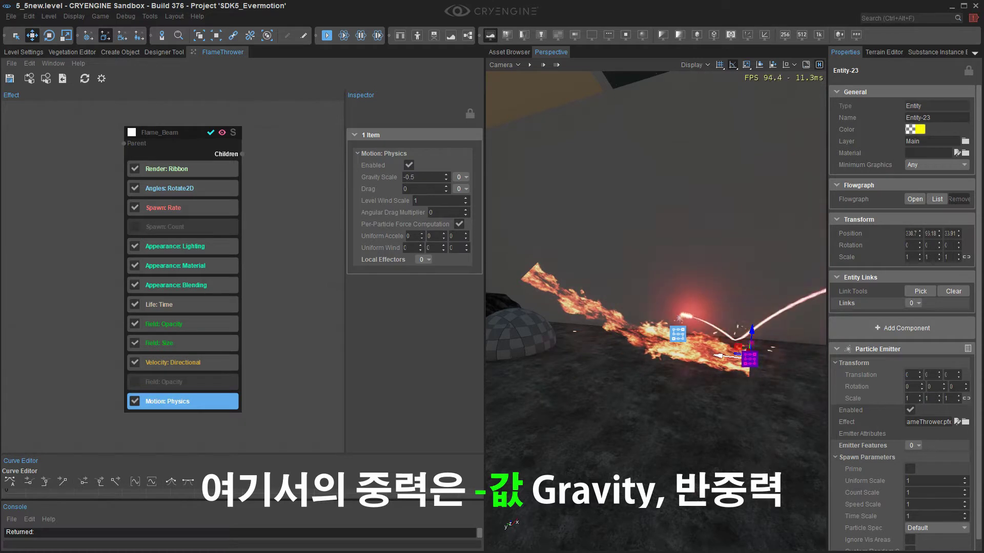
right_drag(656, 307, 685, 312)
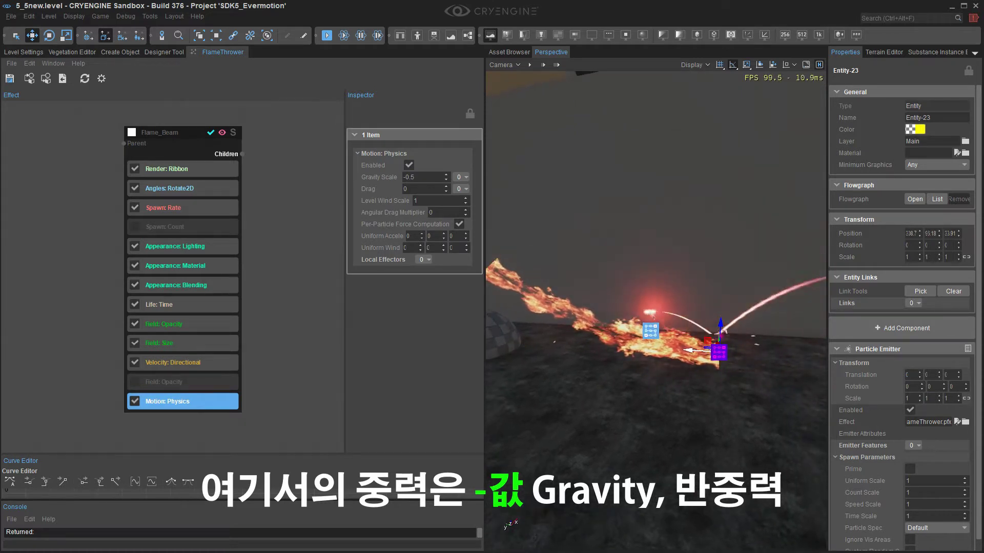
click(422, 177)
click(586, 237)
click(719, 352)
right_drag(719, 352, 739, 367)
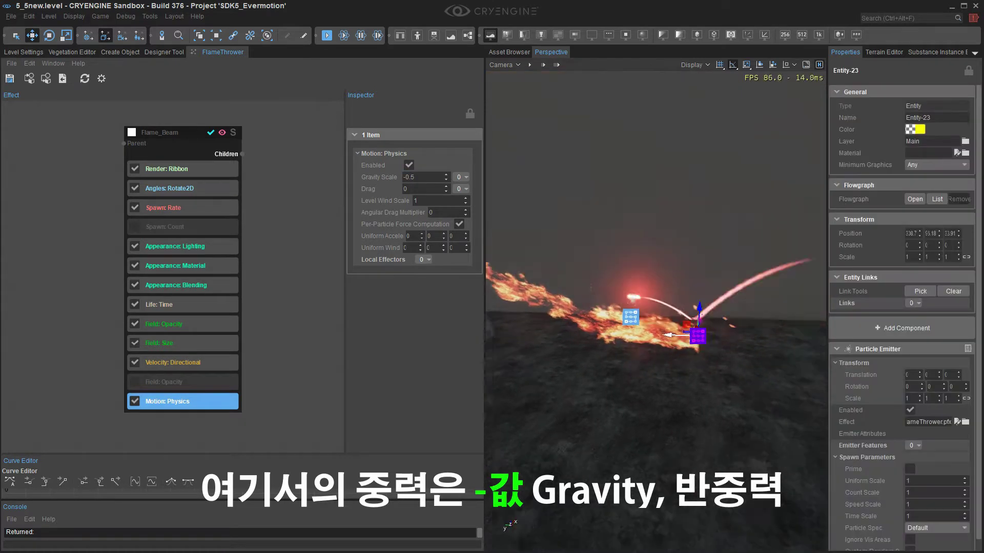
drag(692, 334, 709, 350)
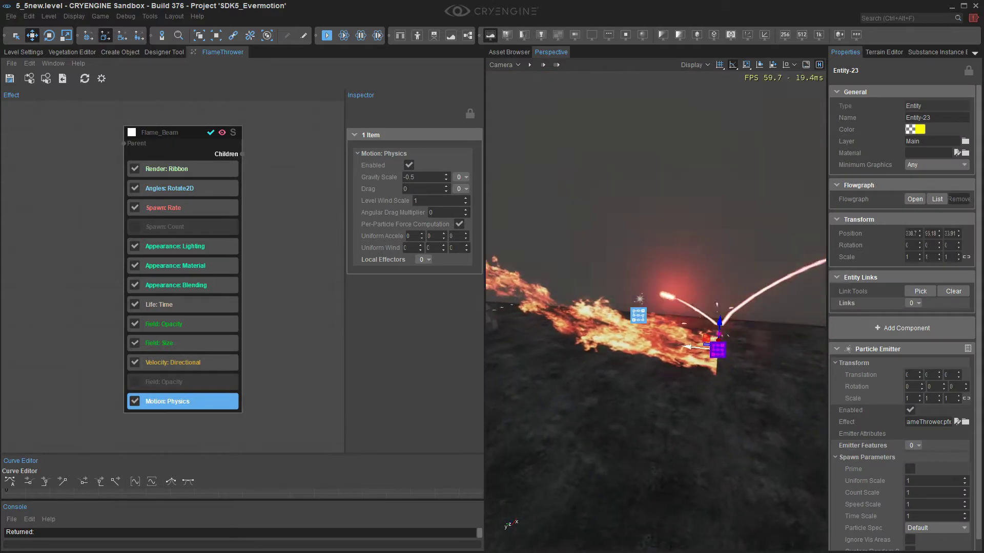
Step: Check the Field: Opacity and Field: Size features, and tilt the particle emitter to an X rotation of -10
click(176, 325)
click(177, 343)
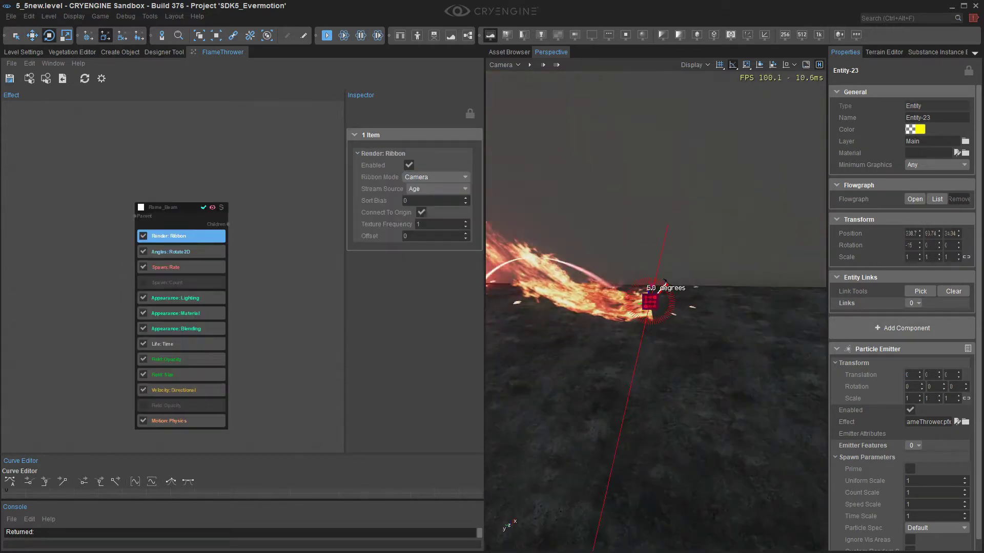
drag(667, 285, 666, 282)
key(a)
right_drag(666, 282, 692, 256)
key(s)
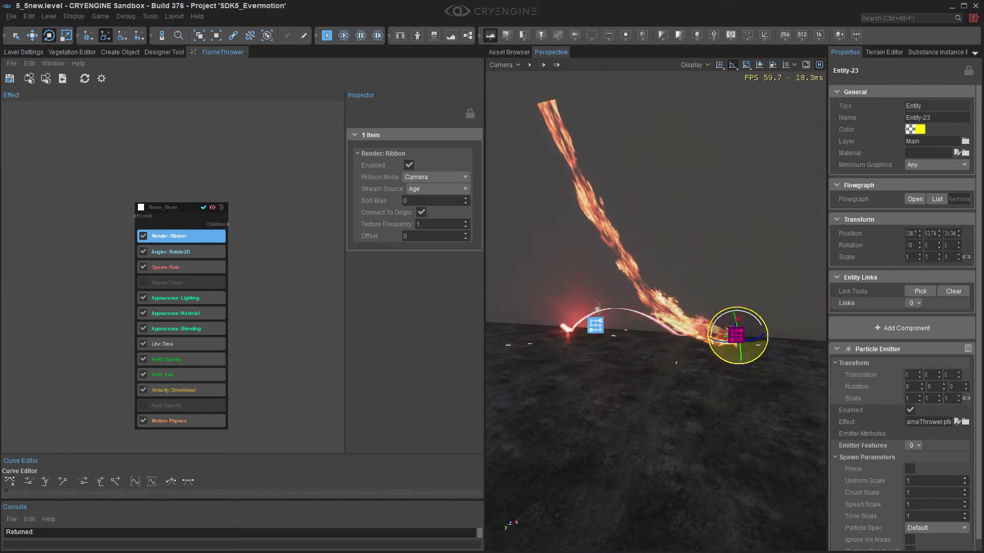
mouse_move(693, 256)
right_down()
mouse_move(702, 241)
mouse_move(715, 255)
mouse_move(705, 254)
right_up()
key(w)
key(s)
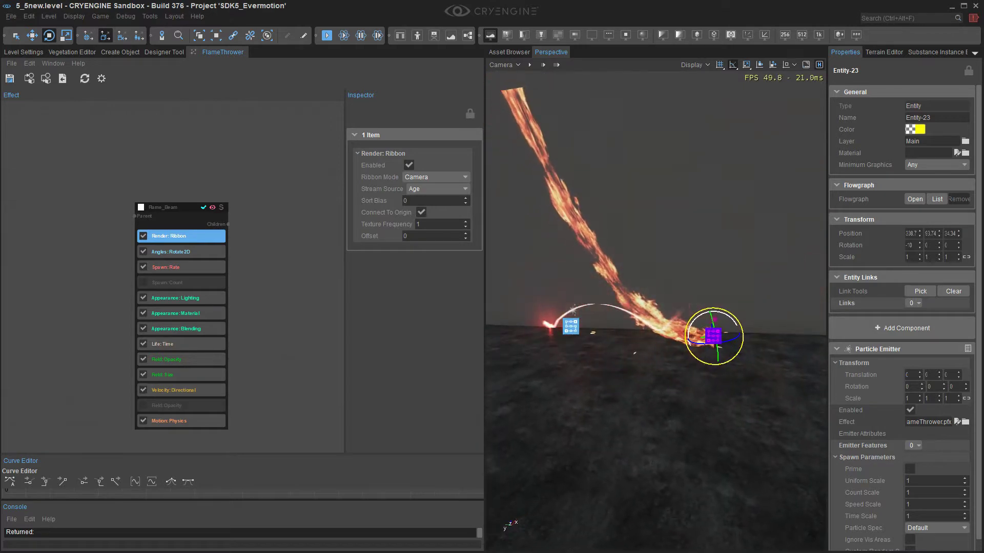
Step: Tilt the particle emitter further to an X rotation of -20 and inspect the flame's upward curve
key(w)
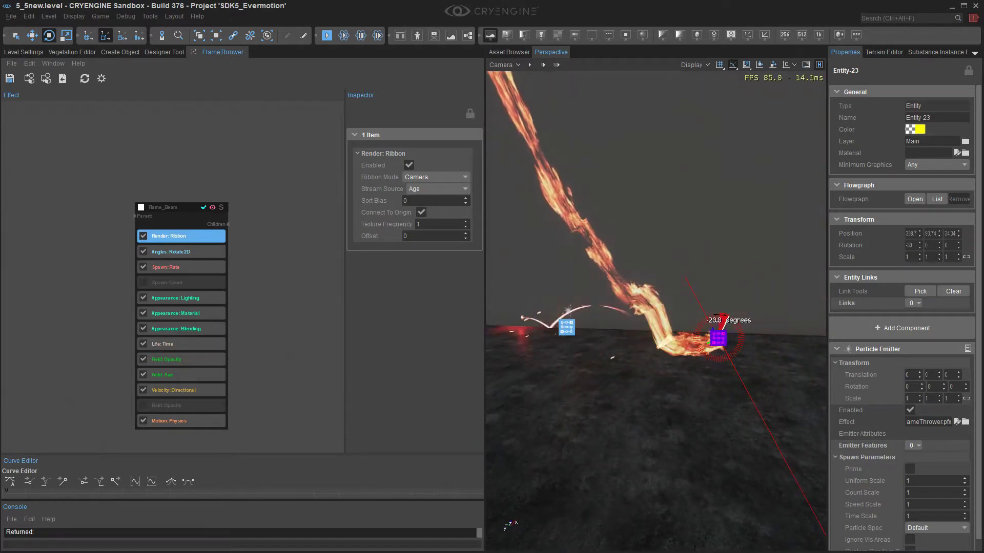
drag(728, 316, 728, 317)
key(a)
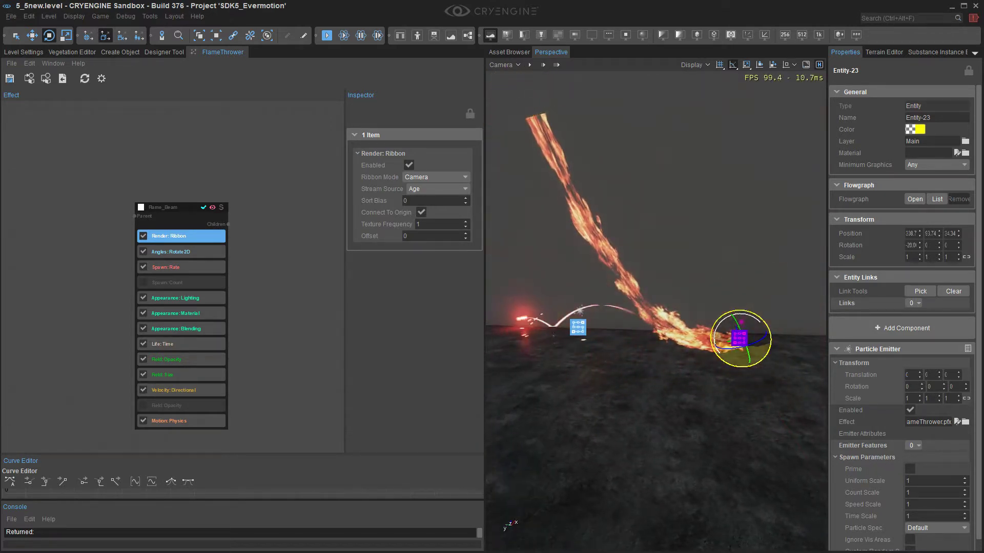
key(a)
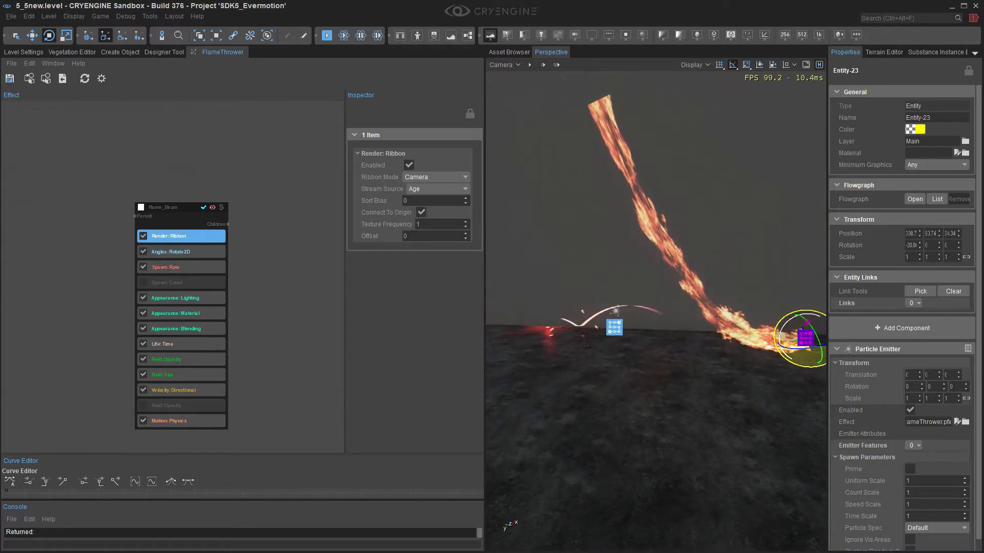
key(d)
Step: Delete the disabled Field: Opacity feature from Flame_Beam and set the Motion: Physics Gravity Scale to -2
click(177, 421)
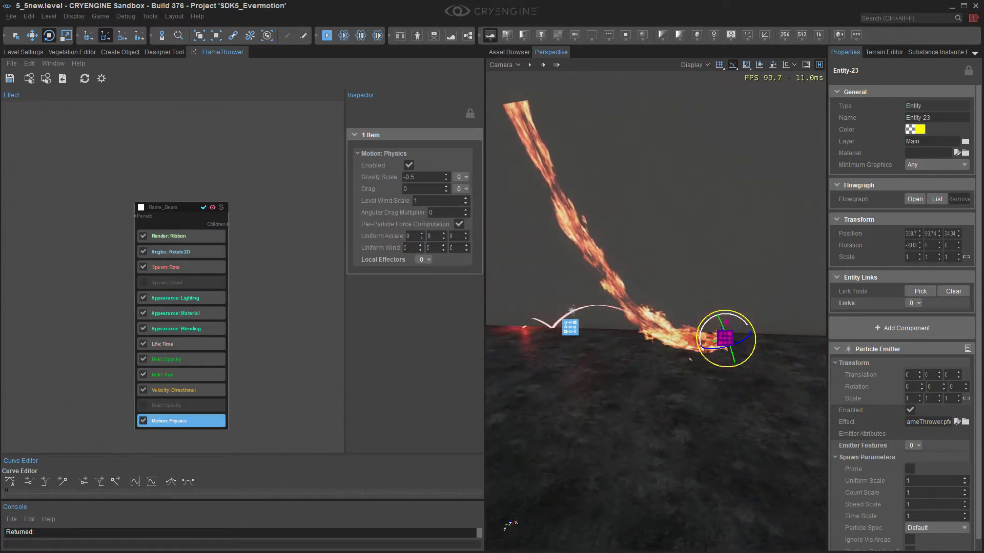
click(176, 406)
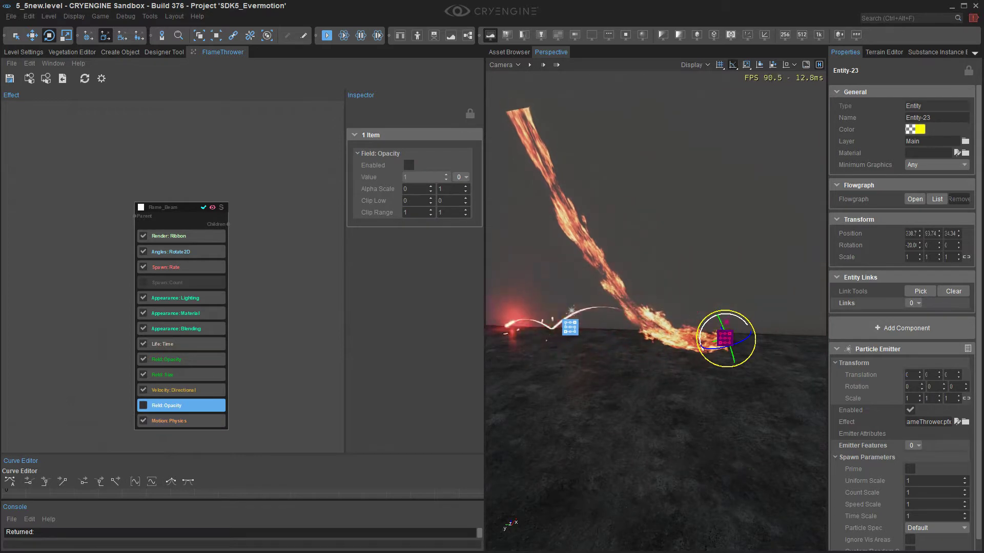
key(Delete)
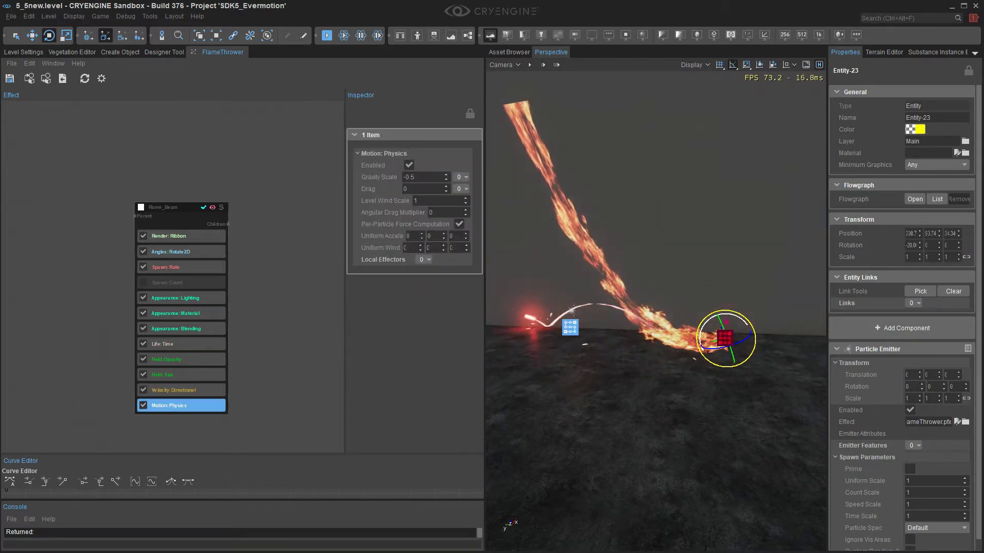
text(-2)
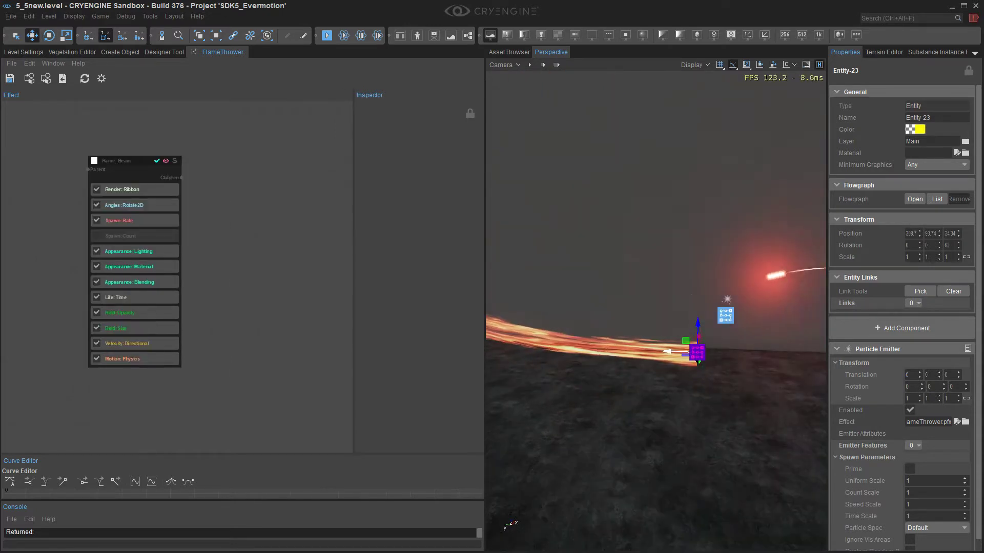
Step: Review Flame_Beam's Velocity: Directional and Motion: Physics settings, and widen the Inspector
click(135, 328)
click(134, 344)
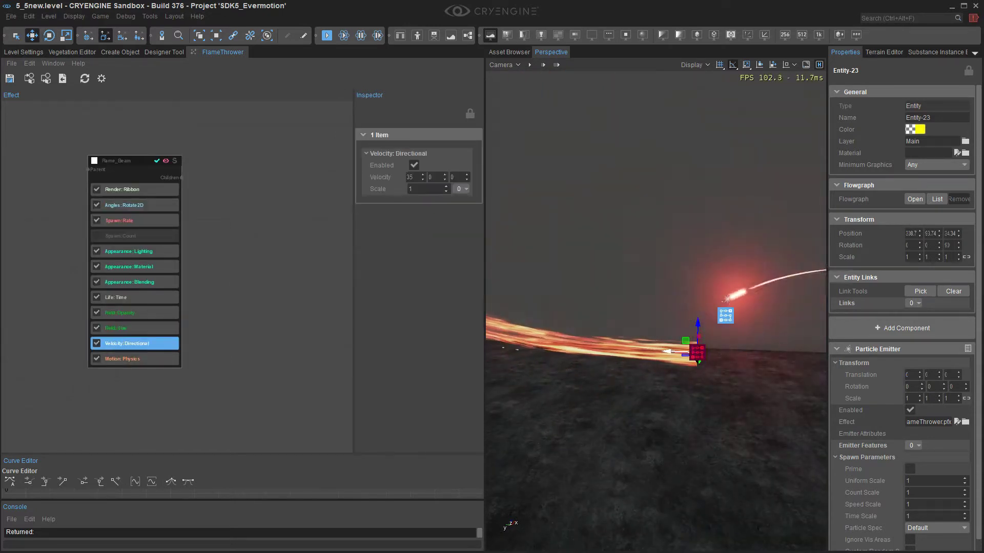
click(134, 359)
click(134, 343)
click(134, 359)
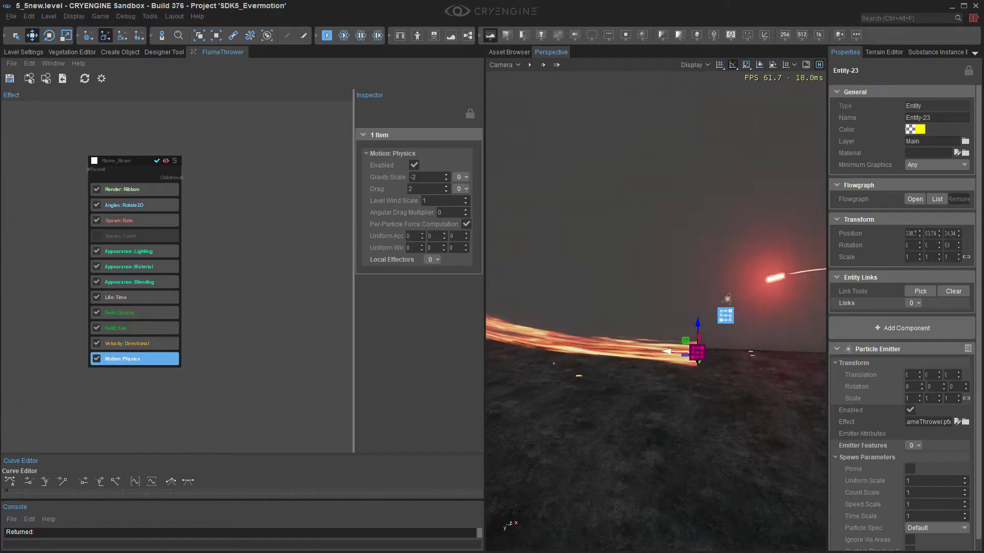
drag(353, 271, 306, 272)
right_drag(655, 307, 592, 313)
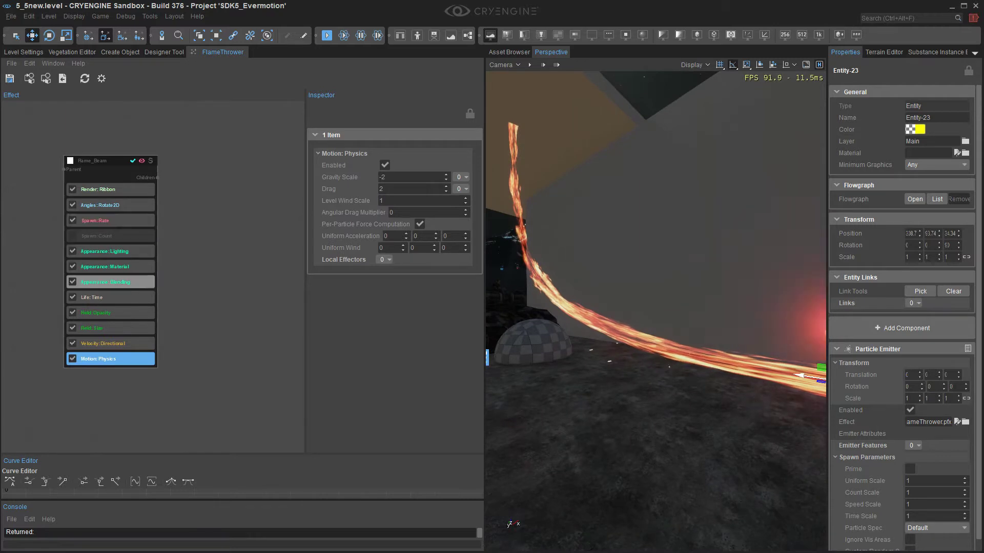
Step: Set Flame_Beam's Life: Time value to 0.7 and inspect the flame's length
click(111, 297)
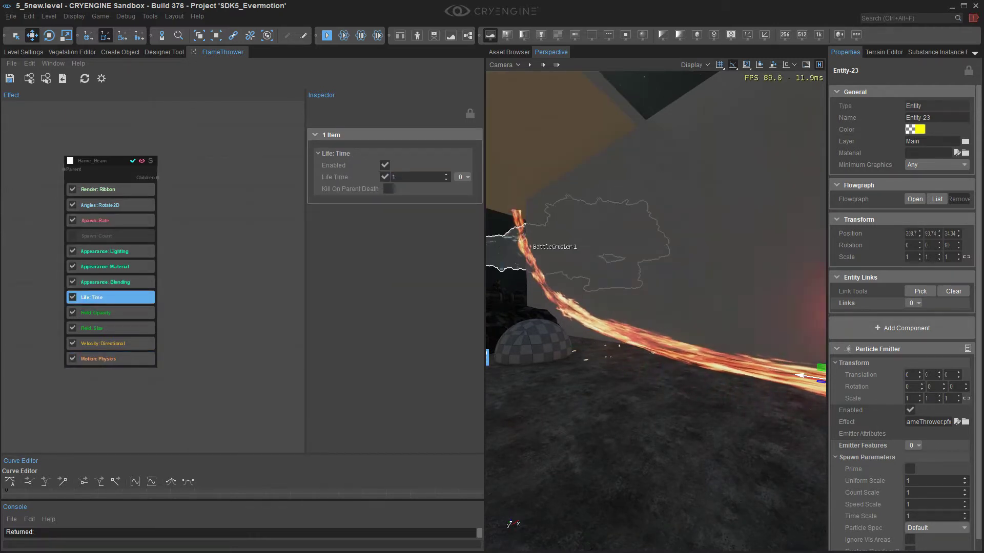
right_drag(528, 240, 545, 240)
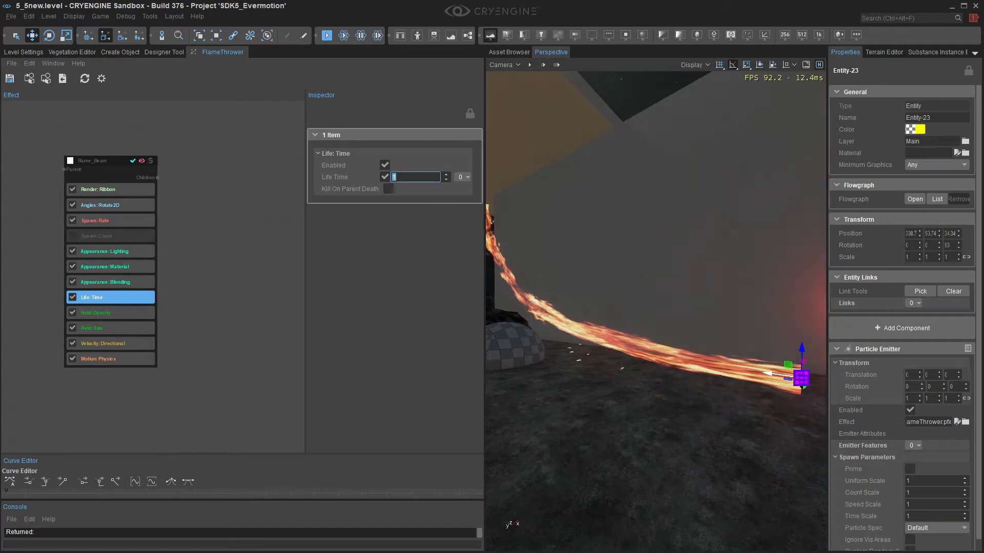
right_drag(656, 307, 682, 333)
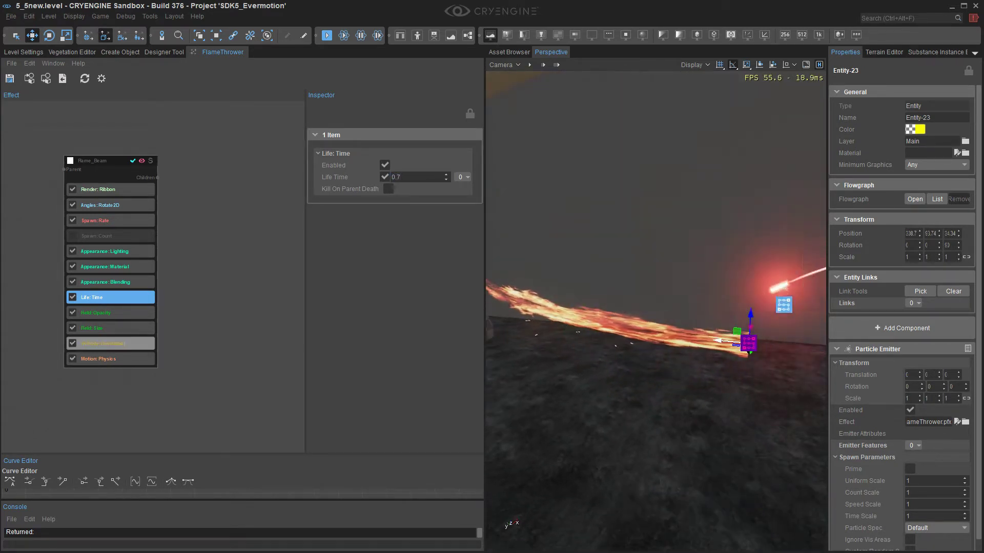
Step: Set the Velocity: Directional speed to 25, with the velocity components at 0, 25 and 0
click(111, 344)
double_click(385, 177)
text(25)
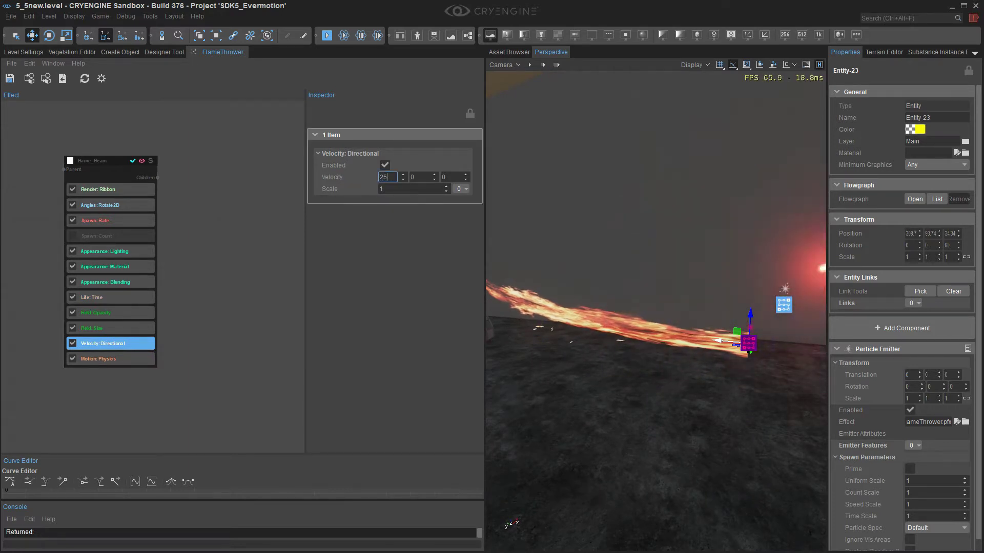
right_drag(656, 308, 595, 292)
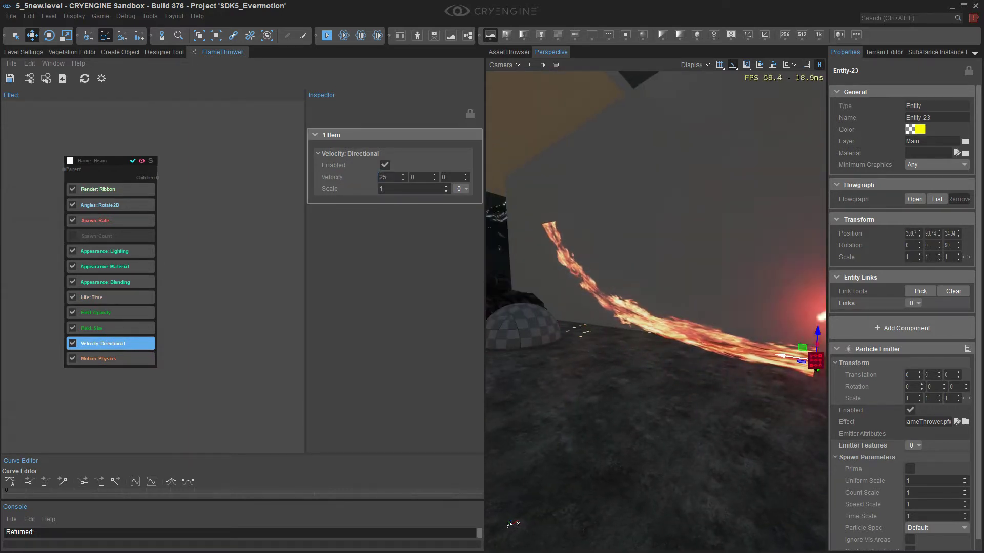
double_click(384, 177)
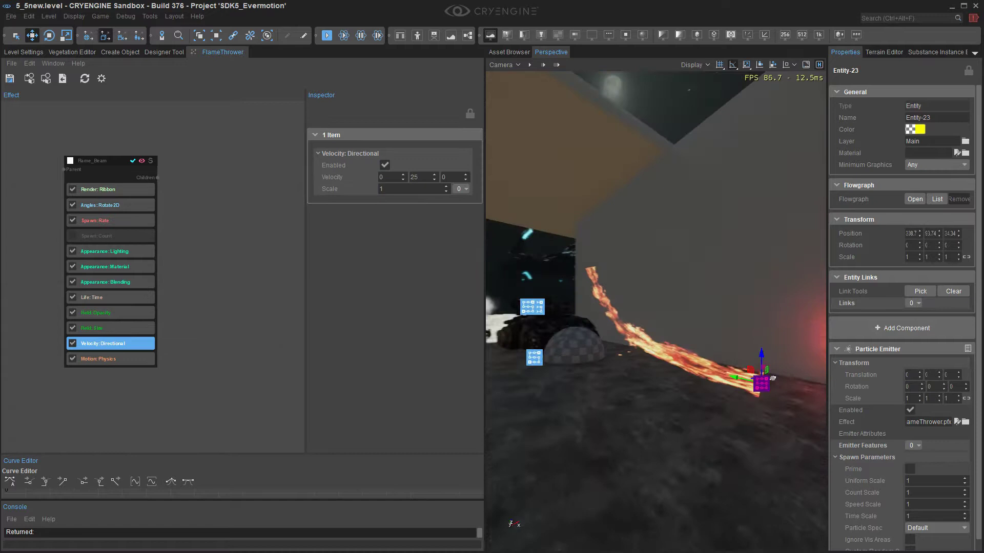
mouse_move(656, 307)
right_down()
mouse_move(692, 312)
mouse_move(674, 312)
right_up()
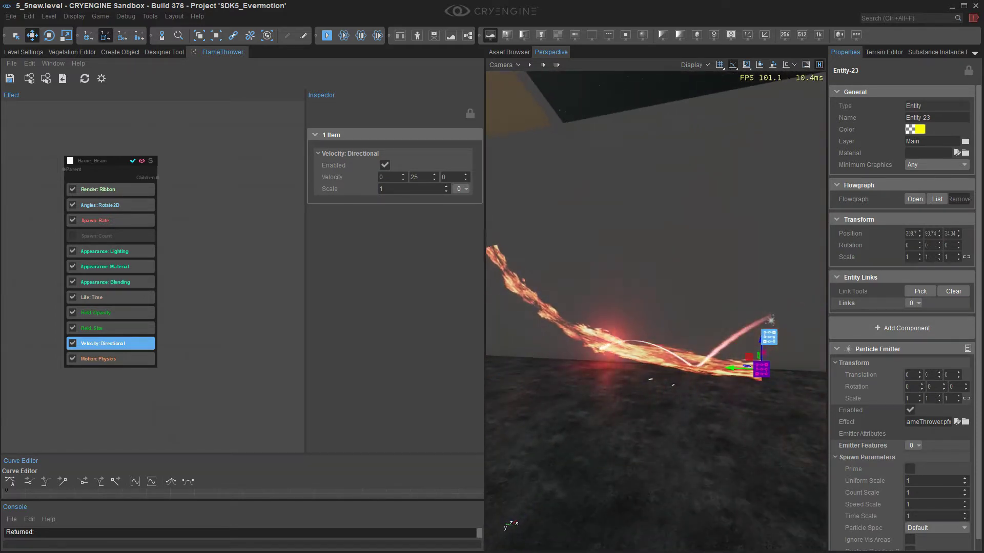
Step: Add a Curve modifier over Age to the Motion: Physics Gravity Scale and open its curve in an enlarged Curve Editor
click(110, 359)
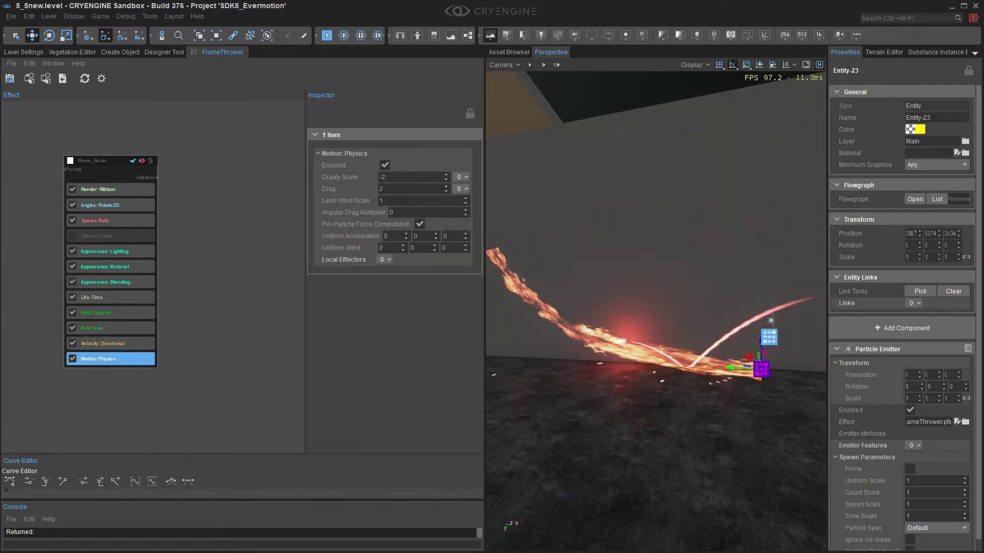
click(459, 176)
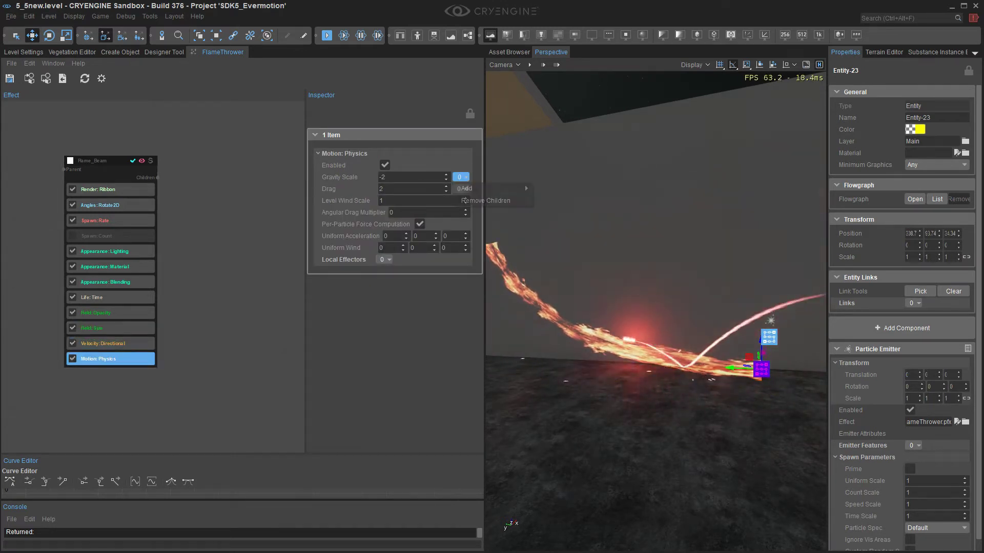
mouse_move(524, 188)
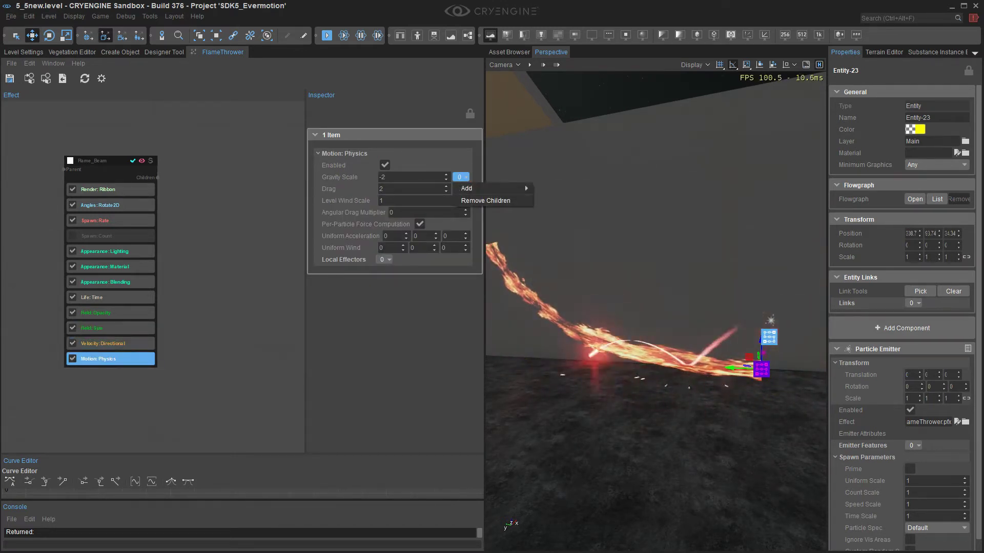
click(549, 283)
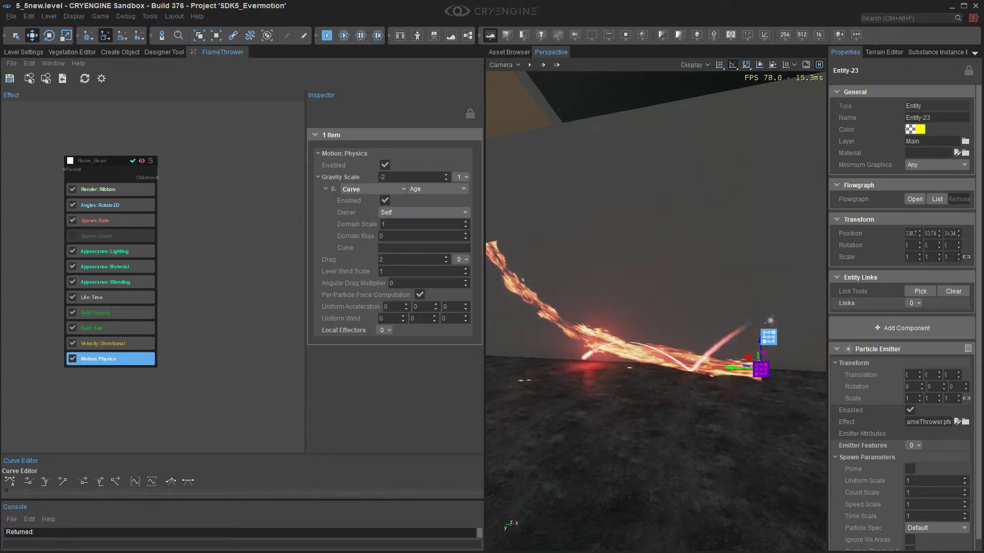
right_drag(640, 287, 696, 303)
click(424, 248)
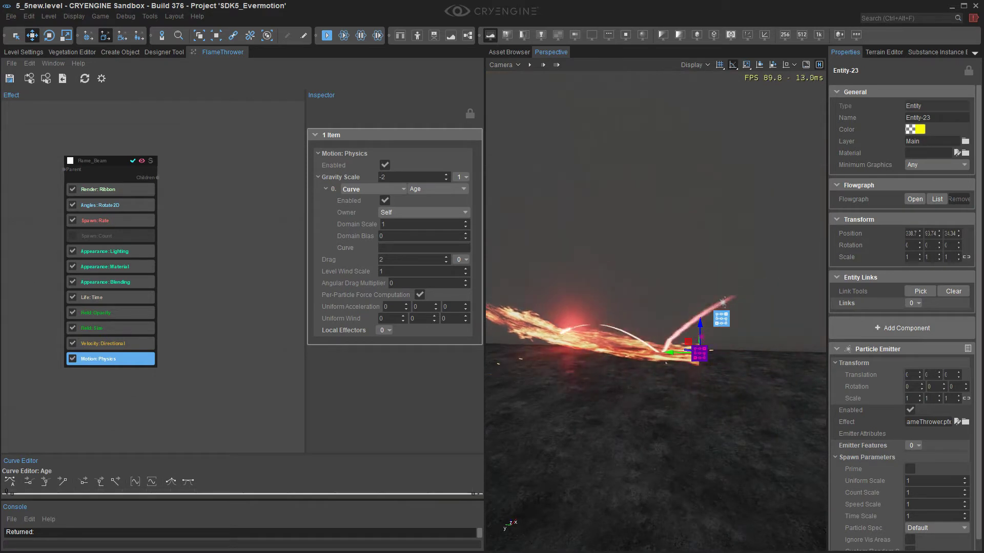
drag(381, 454, 382, 401)
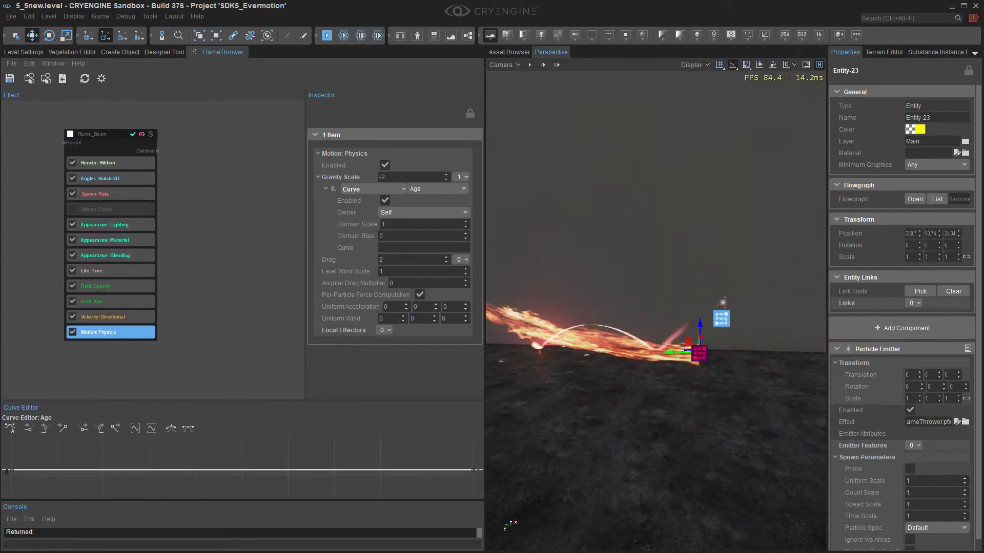
Step: Lower the start key of the Gravity Scale curve to 0 and tilt its tangent upward for a steadier rise to 1
middle_drag(241, 469, 266, 456)
scroll(307, 468, down, 2)
scroll(288, 447, up, 3)
scroll(226, 459, down, 1)
key(alt)
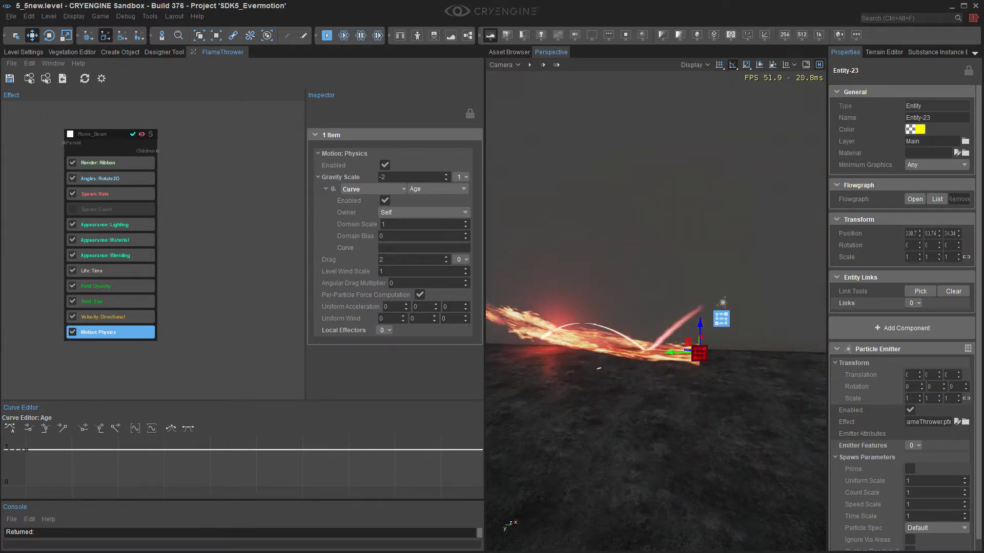
drag(26, 450, 26, 486)
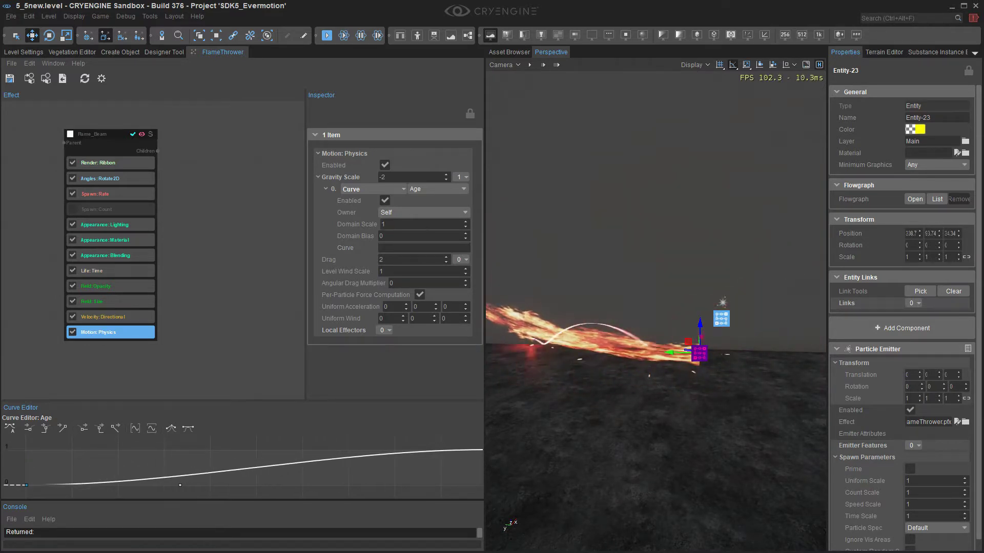
drag(180, 485, 180, 474)
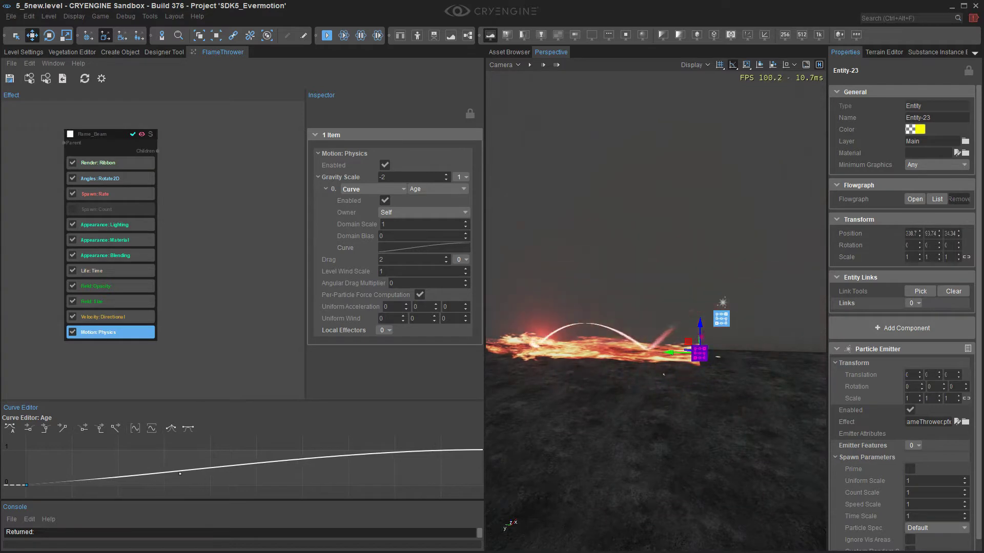
right_drag(656, 318, 617, 303)
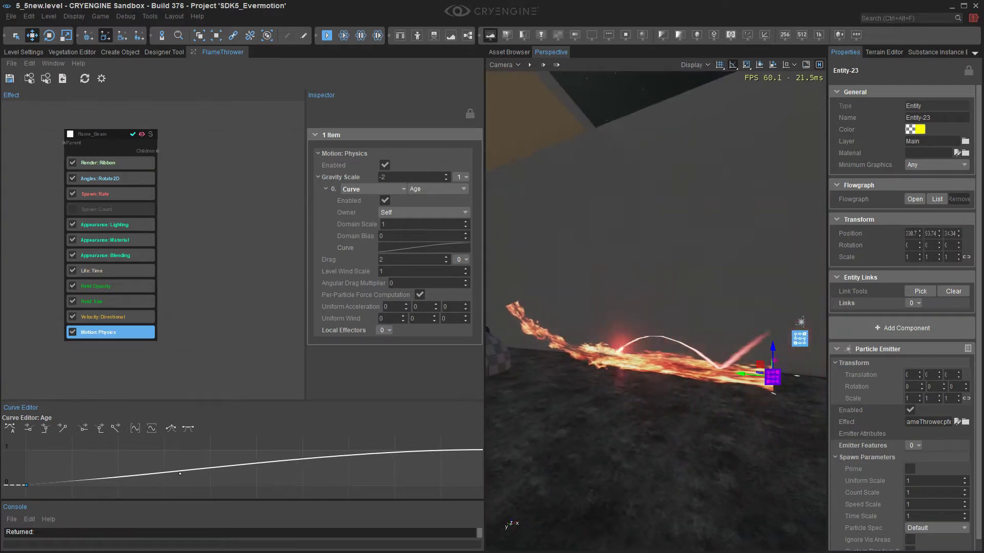
middle_drag(257, 463, 220, 465)
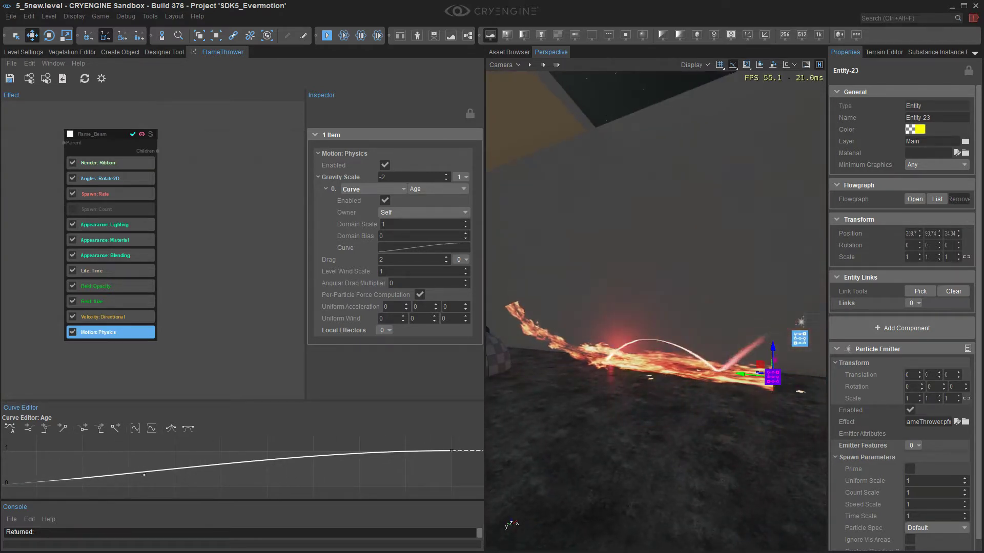
right_drag(656, 318, 677, 321)
key(a)
key(s)
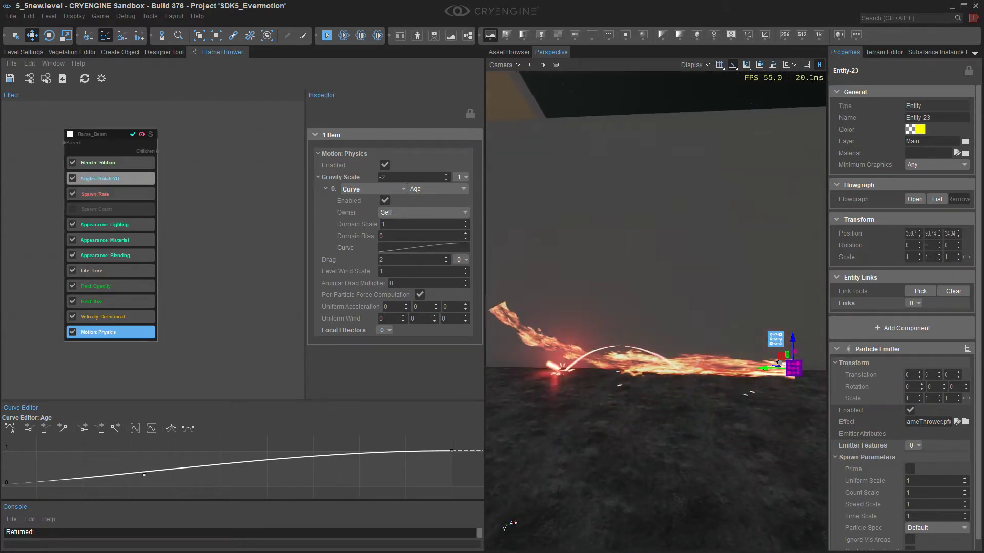
Step: Set Flame_Beam's Life Time to 1
click(111, 270)
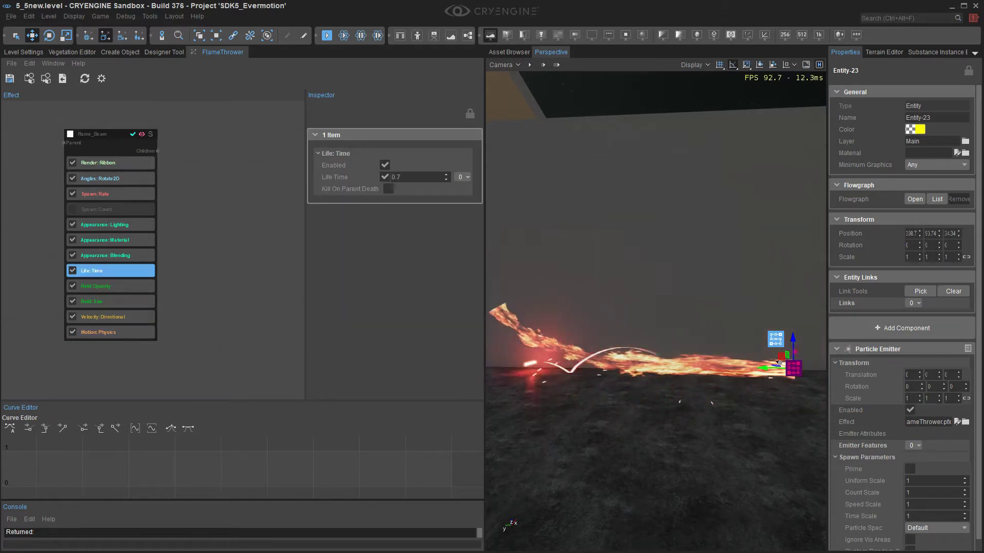
text(0.8)
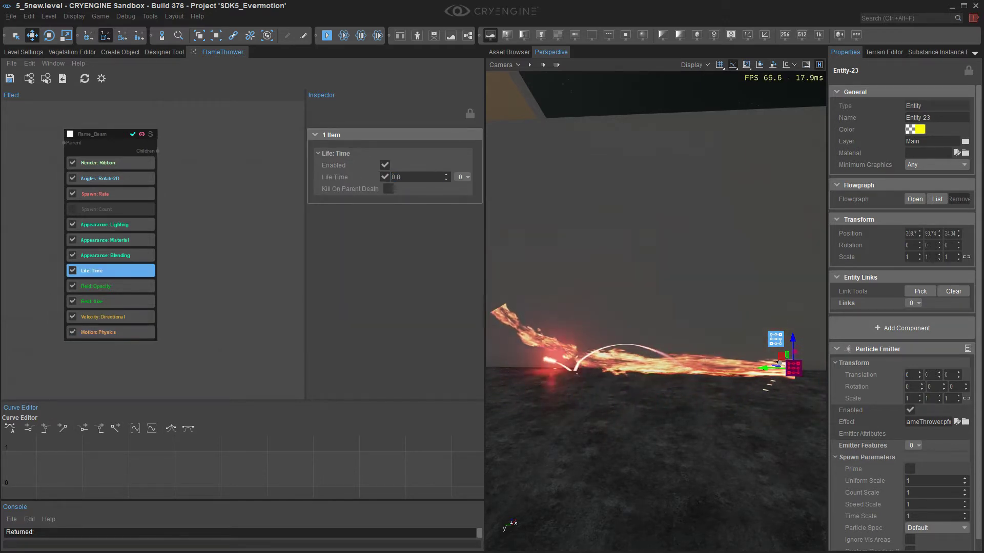
key(Return)
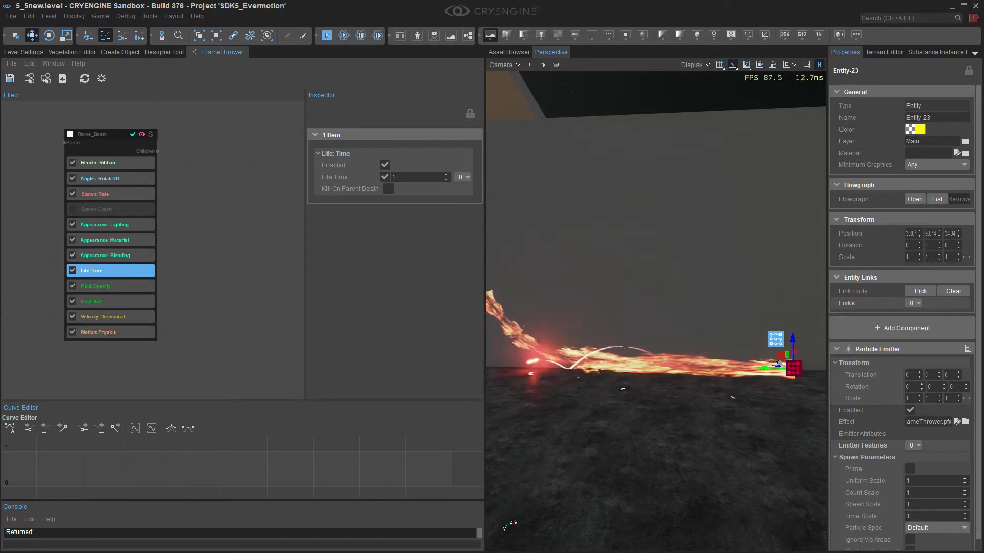
Step: Pull down the end key's tangent on the Gravity Scale curve so gravity builds slowly and rises steeply near the end
click(111, 317)
click(111, 332)
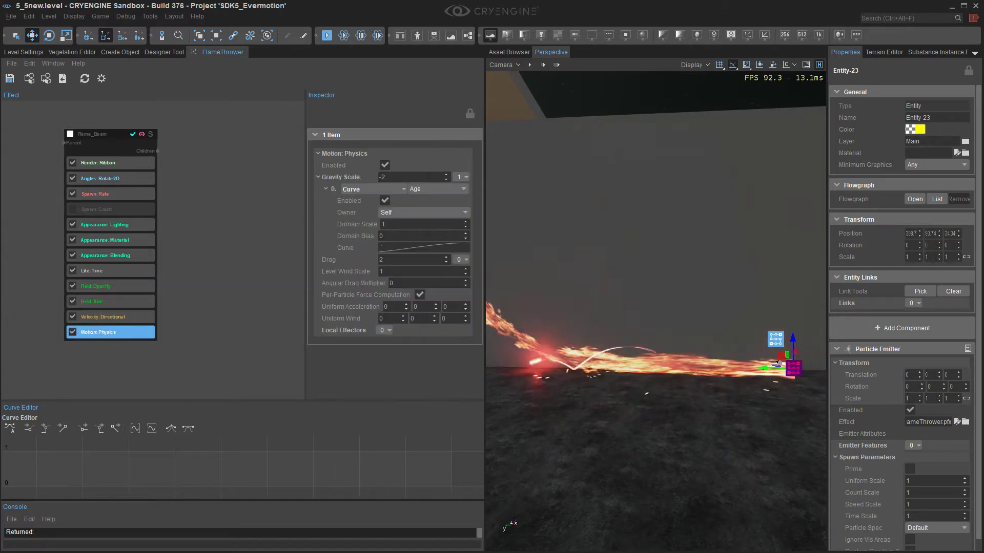
click(424, 248)
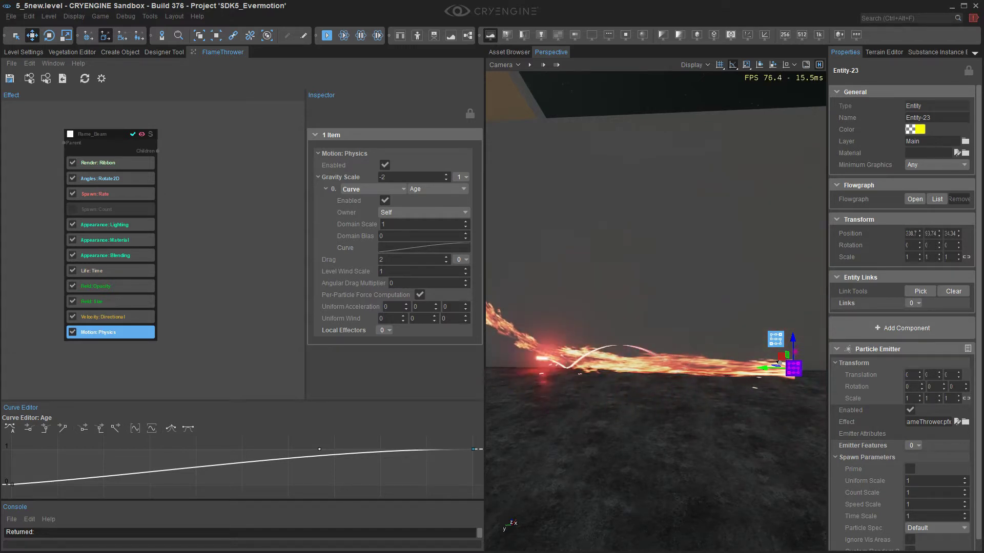
drag(319, 449, 325, 477)
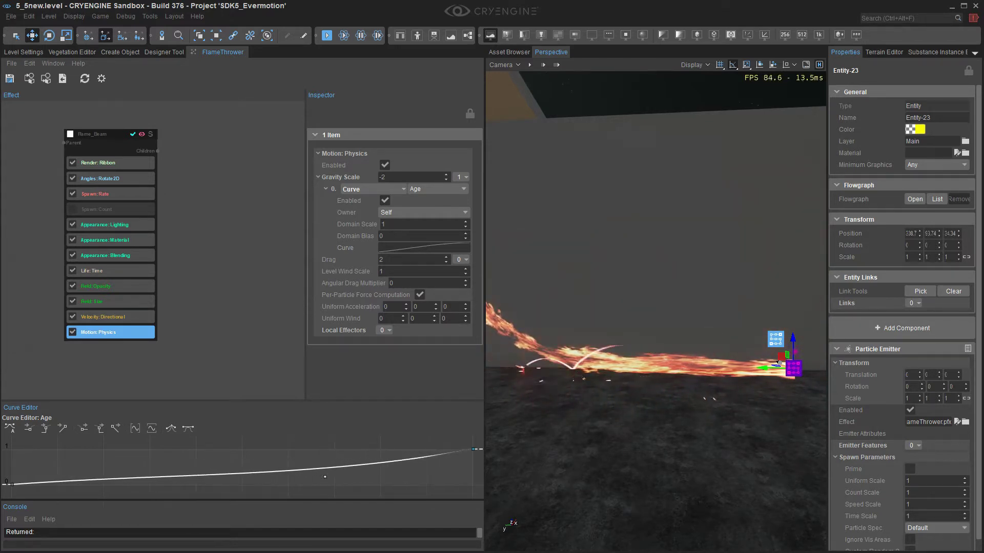
right_drag(656, 312, 641, 297)
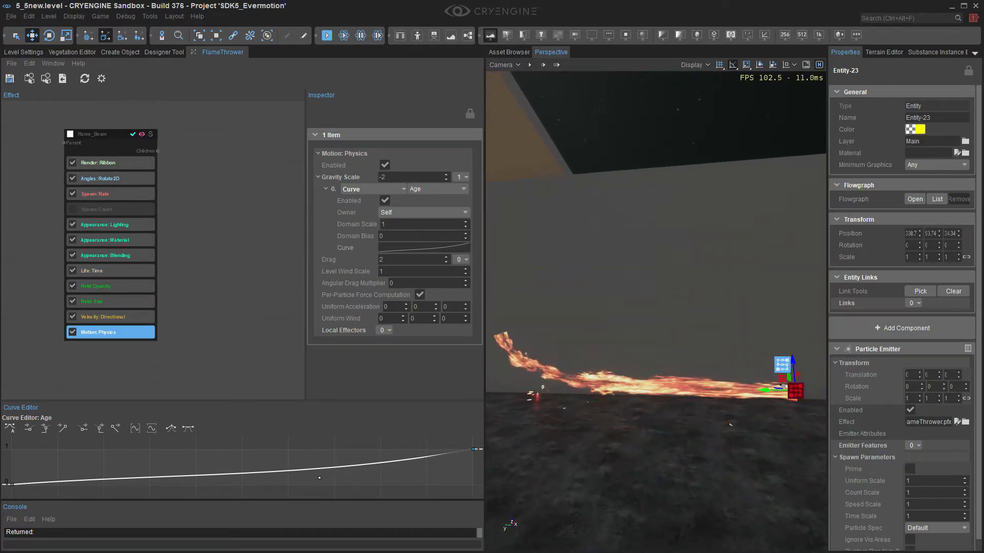
Step: Narrow the particle editor to give the perspective viewport more width, and frame the flame
drag(306, 256, 328, 246)
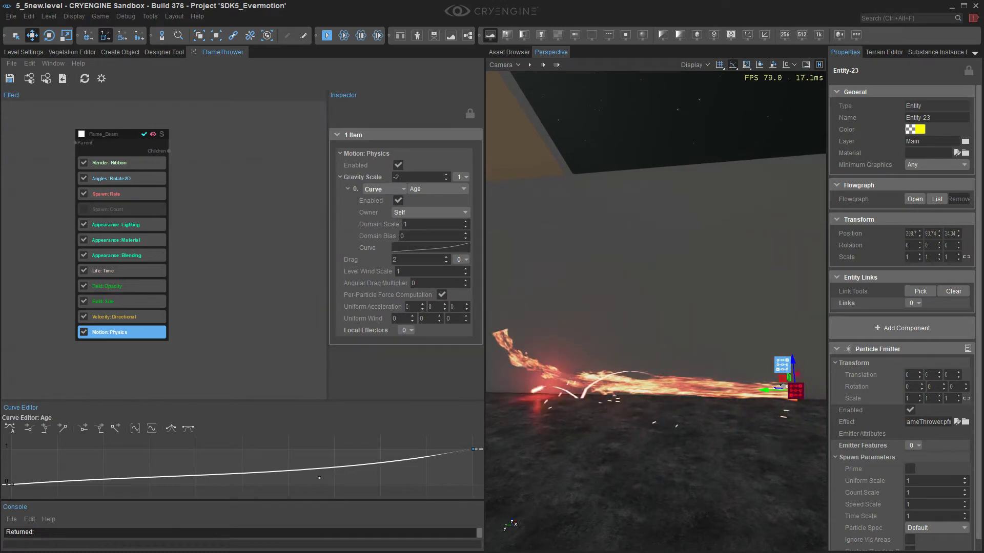
drag(484, 246, 453, 246)
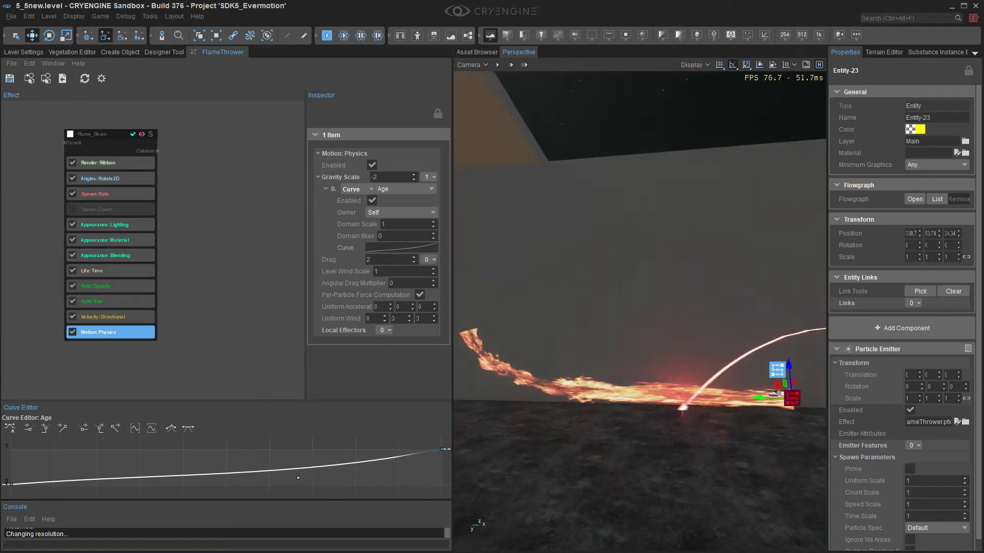
right_drag(615, 277, 636, 308)
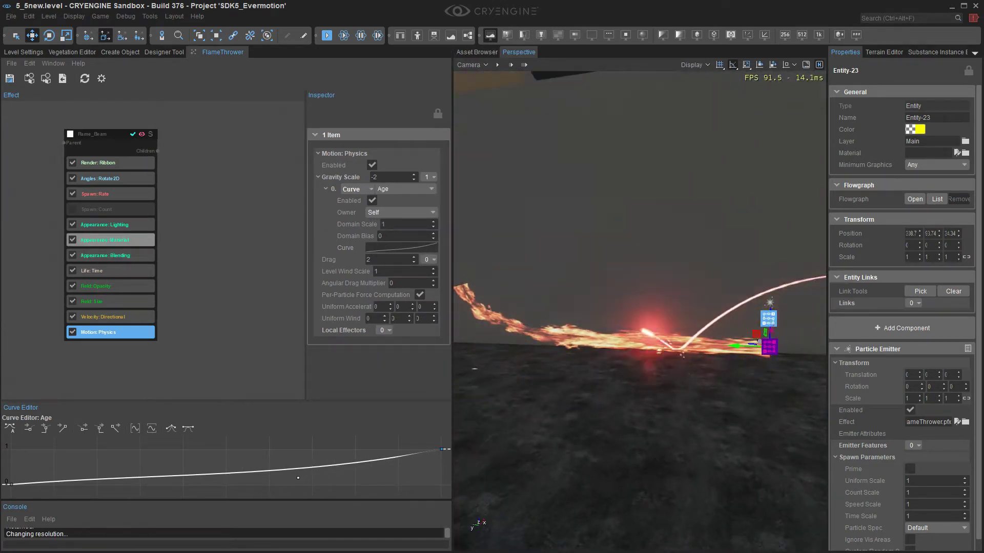
Step: Brighten the flame by setting Appearance: Lighting to Diffuse 7.1 and Emissive 7.7
click(111, 239)
click(111, 225)
mouse_move(433, 201)
mouse_down()
mouse_move(433, 172)
mouse_move(410, 188)
mouse_move(433, 188)
mouse_move(433, 177)
mouse_up()
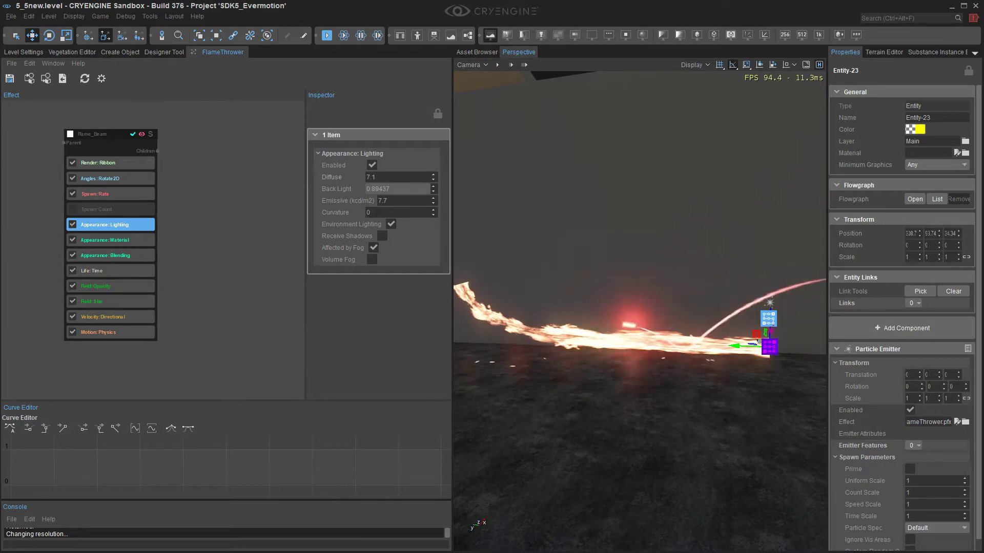
key(w)
right_drag(640, 307, 522, 308)
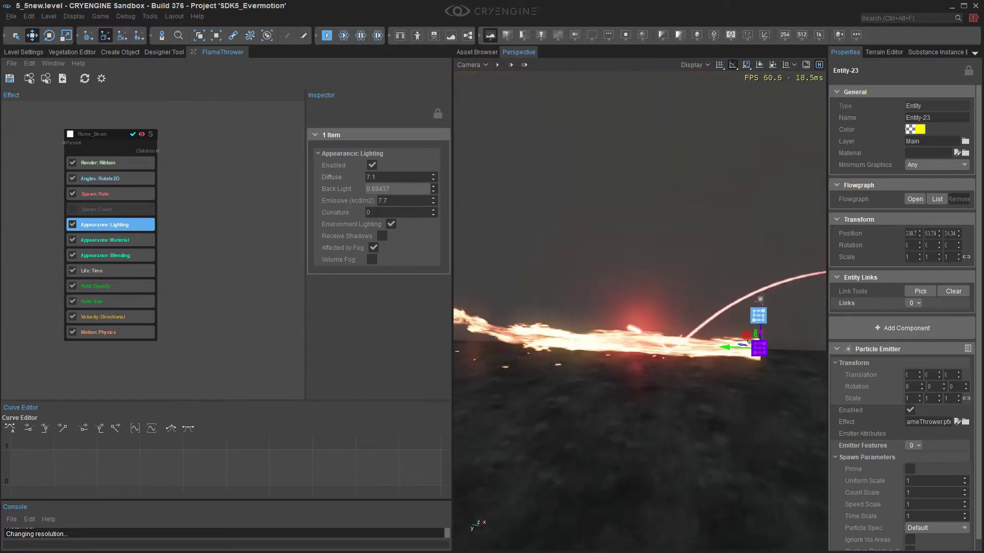
key(w)
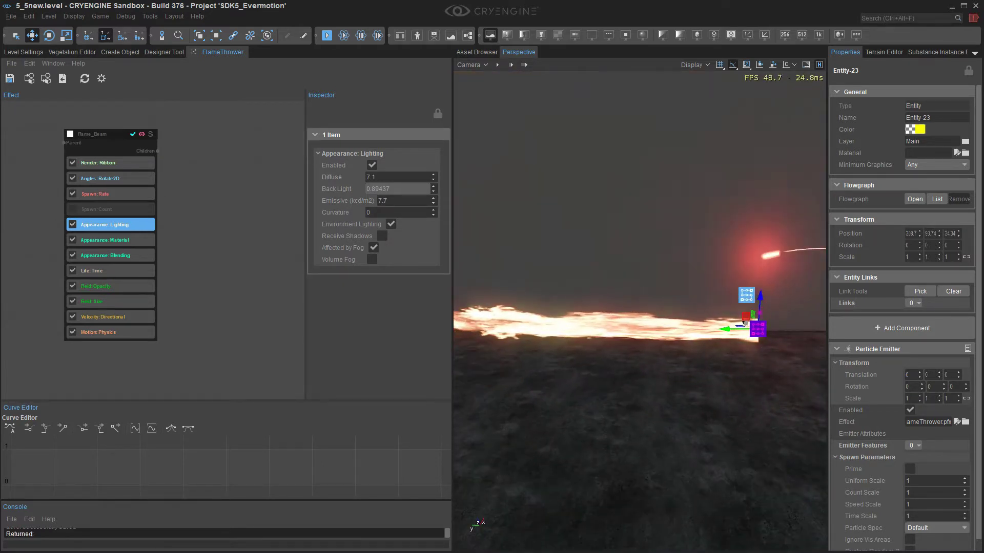
Step: Add a Curve modifier over Age to the Field: Opacity Value and open its curve for editing
click(110, 286)
scroll(133, 230, up, 2)
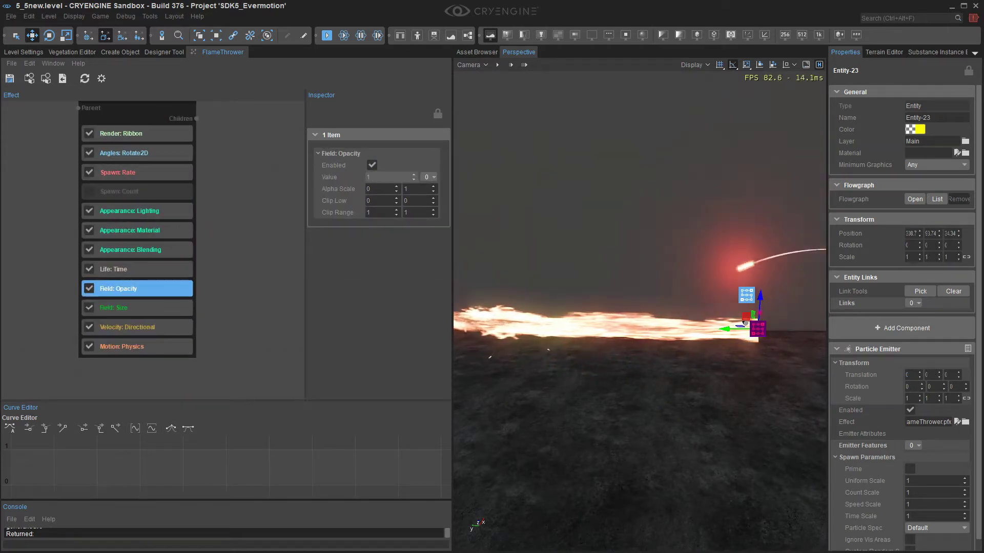
right_drag(639, 307, 594, 307)
key(d)
key(a)
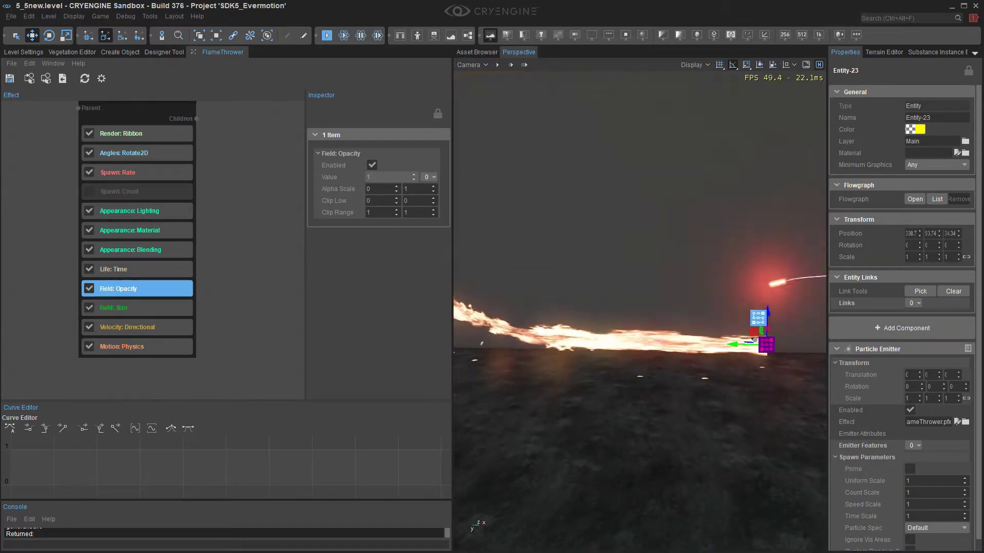
click(134, 173)
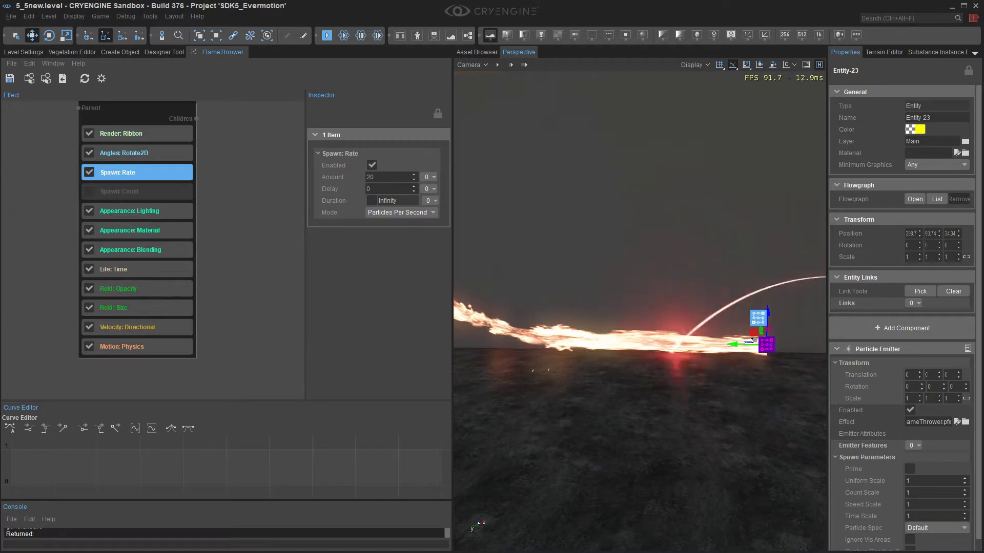
click(138, 289)
click(428, 177)
mouse_move(450, 188)
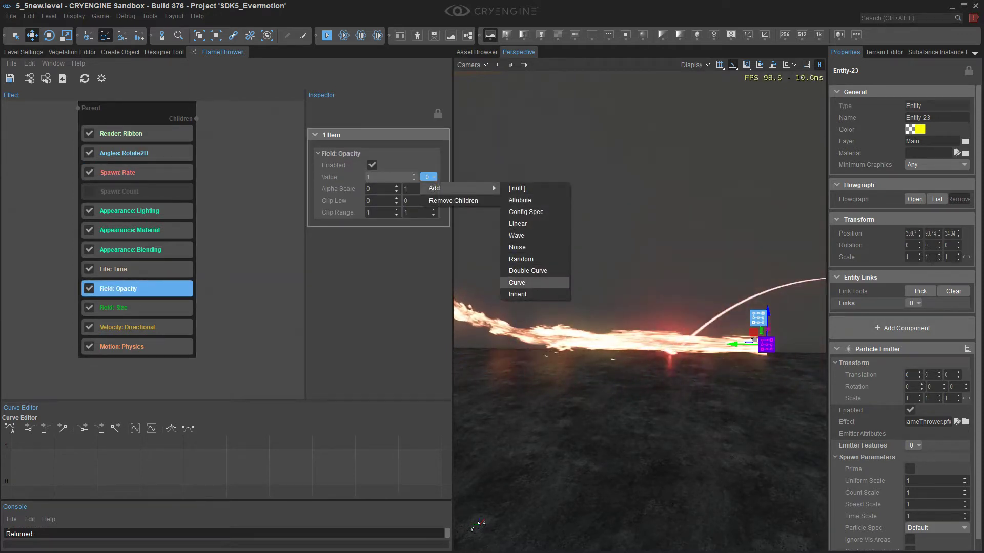
click(517, 283)
click(401, 248)
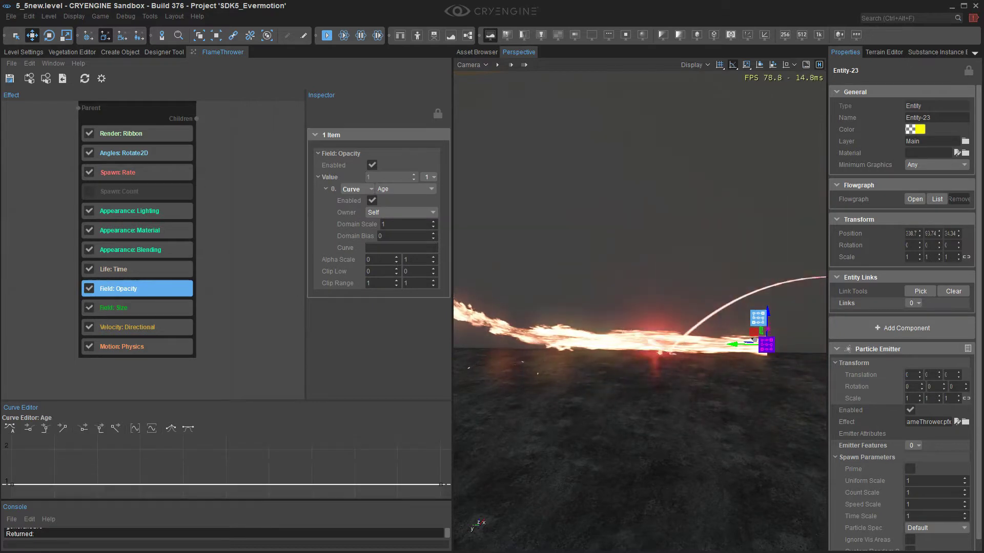
Step: Lower the opacity curve's start key to 0 and raise its outgoing tangent so opacity rises quickly early in life
mouse_move(241, 267)
middle_down()
mouse_move(239, 250)
mouse_move(226, 270)
middle_up()
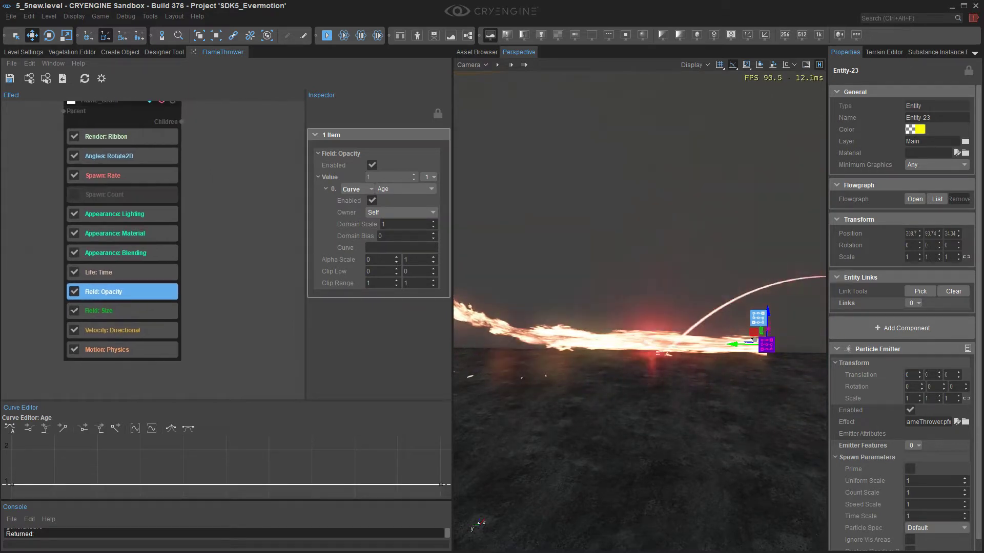
right_drag(641, 307, 605, 314)
middle_drag(226, 485, 225, 452)
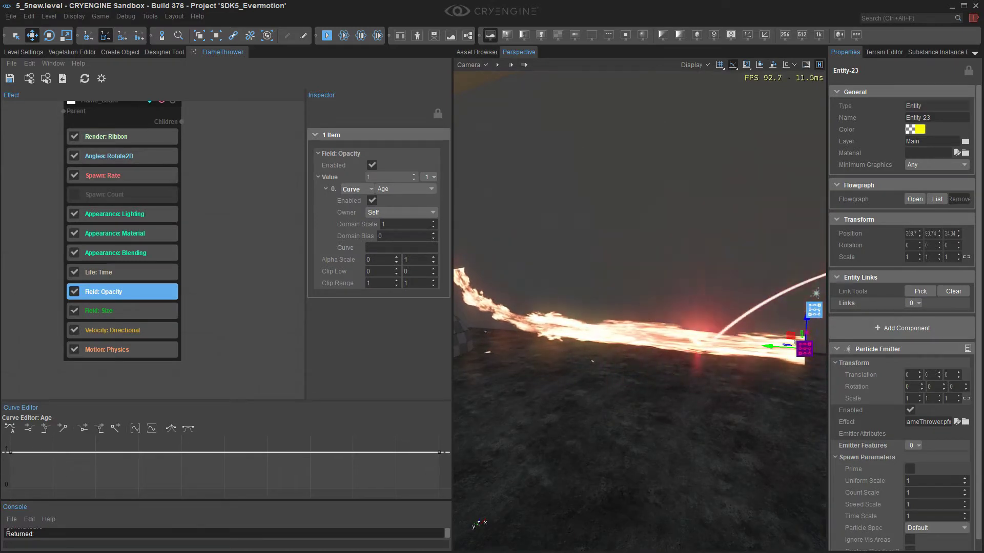
drag(11, 452, 11, 488)
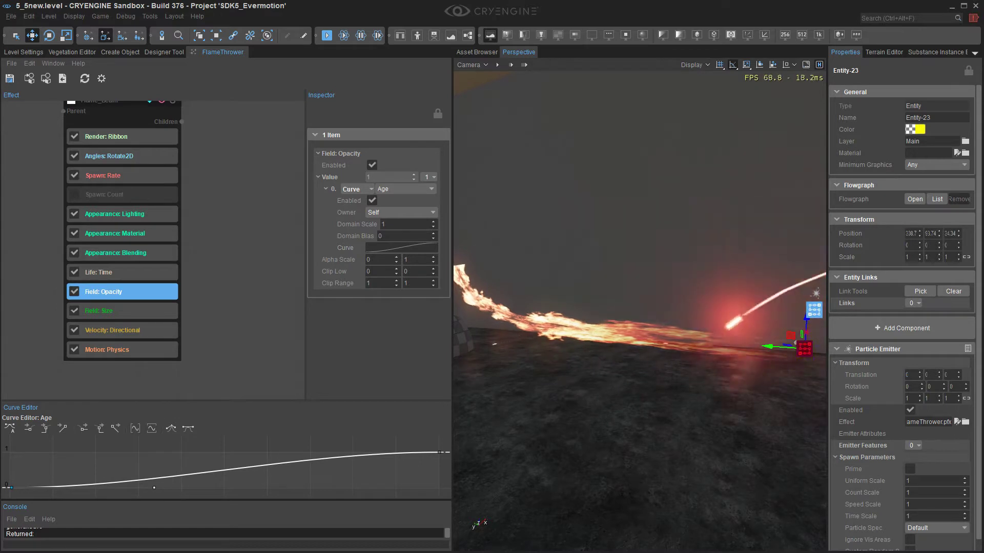
drag(149, 488, 39, 479)
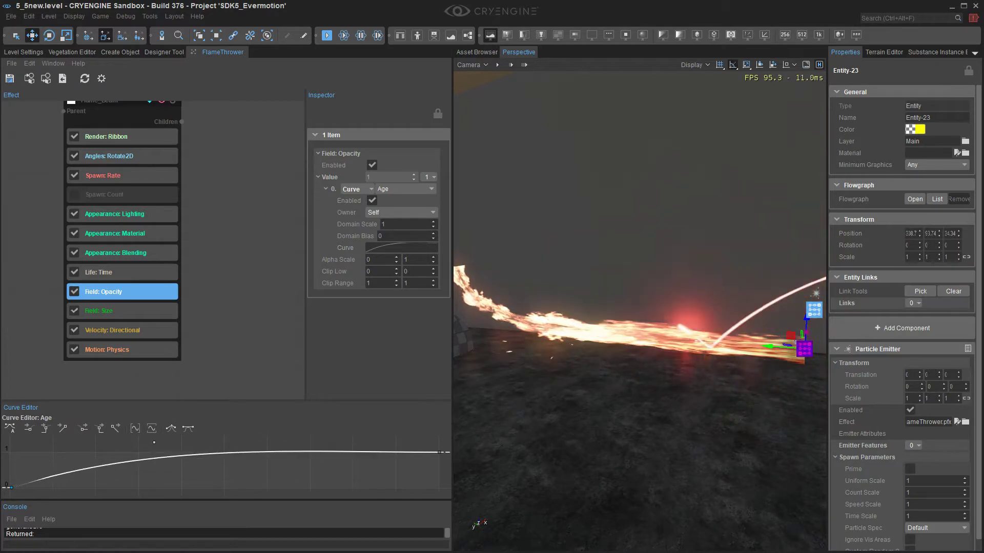
Step: Insert a key at near-full opacity about a quarter along the curve and lower the end key to 0
double_click(168, 457)
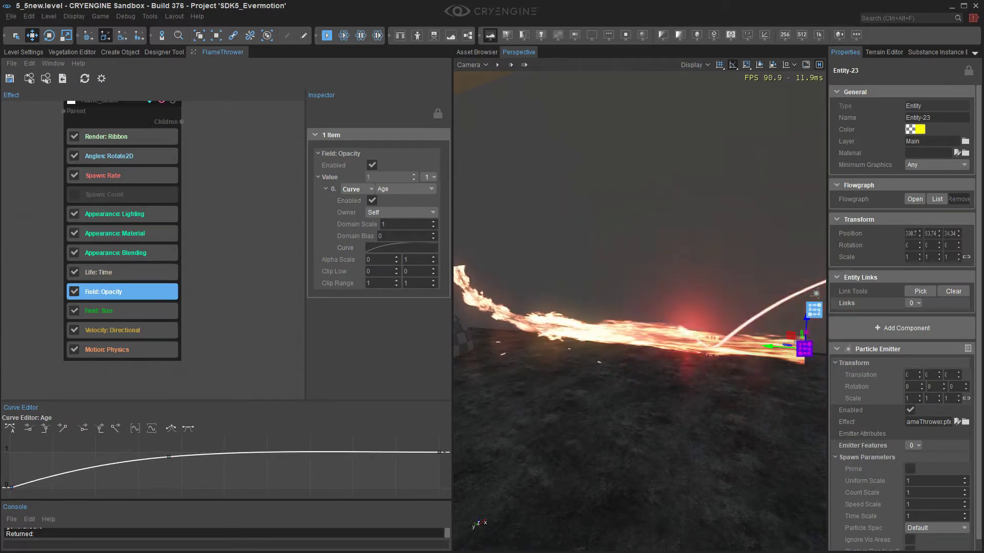
drag(169, 457, 124, 454)
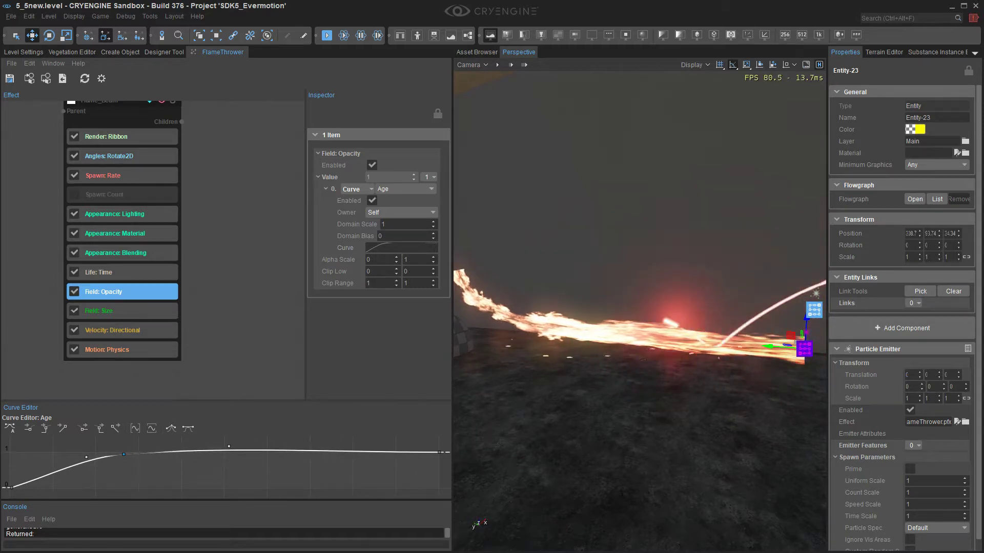
drag(439, 452, 439, 488)
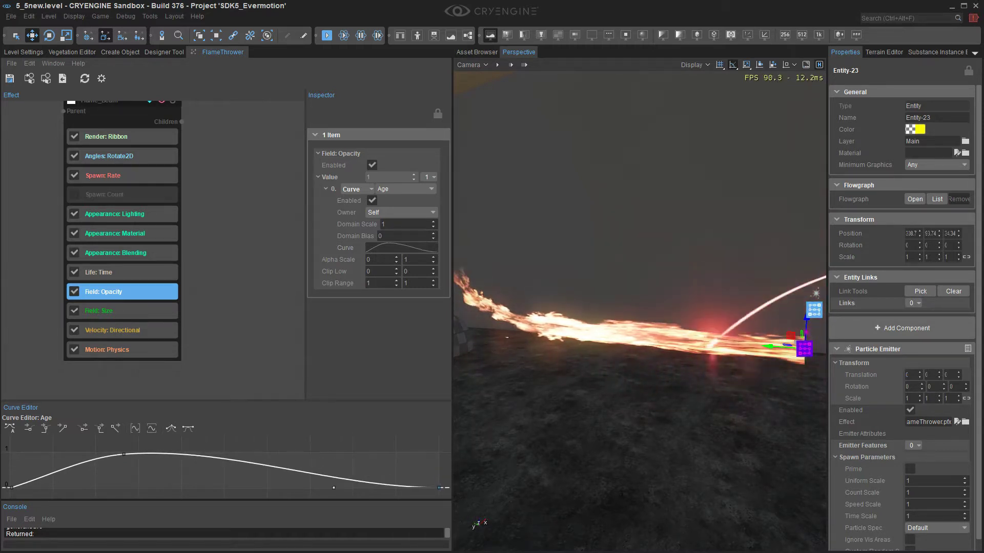
right_drag(640, 313, 627, 307)
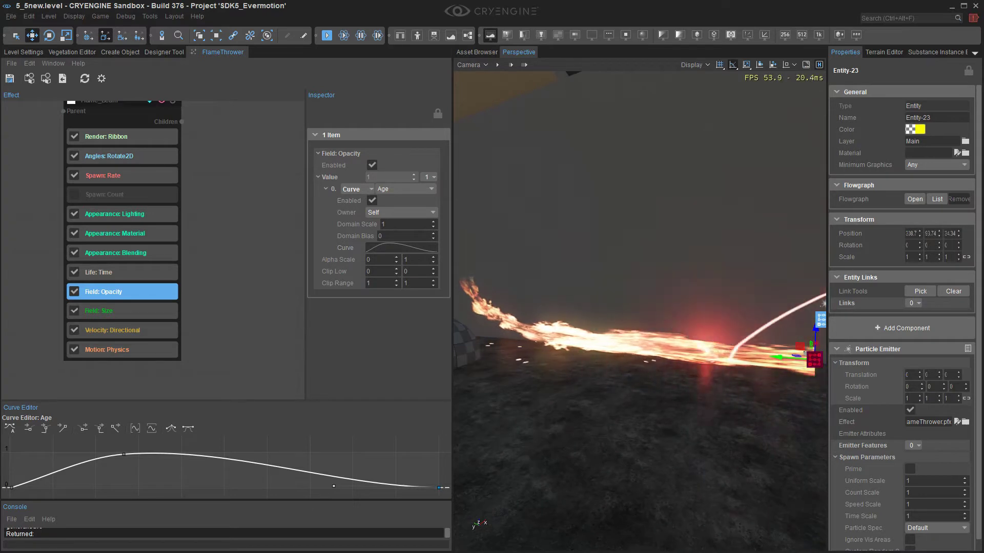
Step: Insert another key on the opacity curve's falling slope, move it earlier to 0, and keep the remaining tail flat at 0
double_click(277, 467)
drag(277, 467, 191, 488)
drag(275, 496, 262, 488)
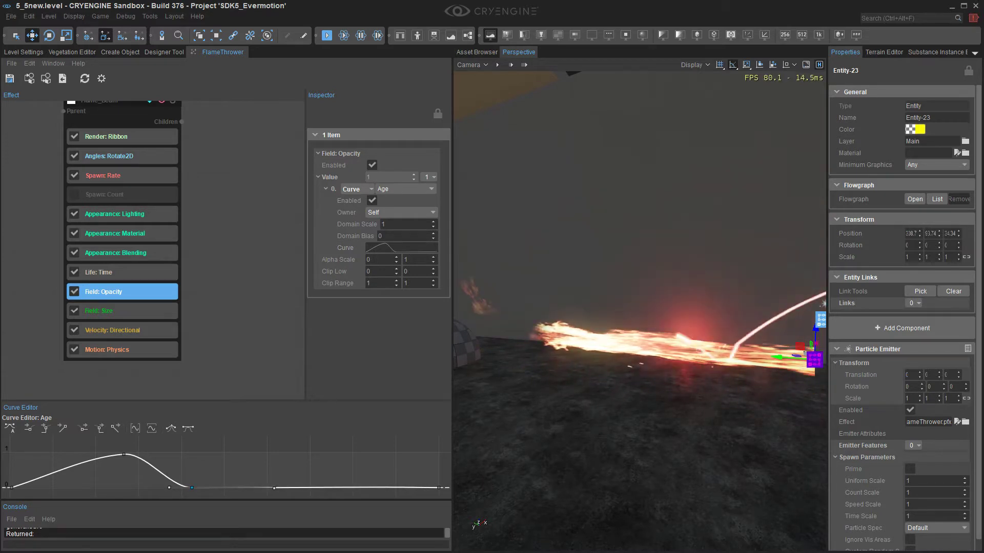
click(438, 488)
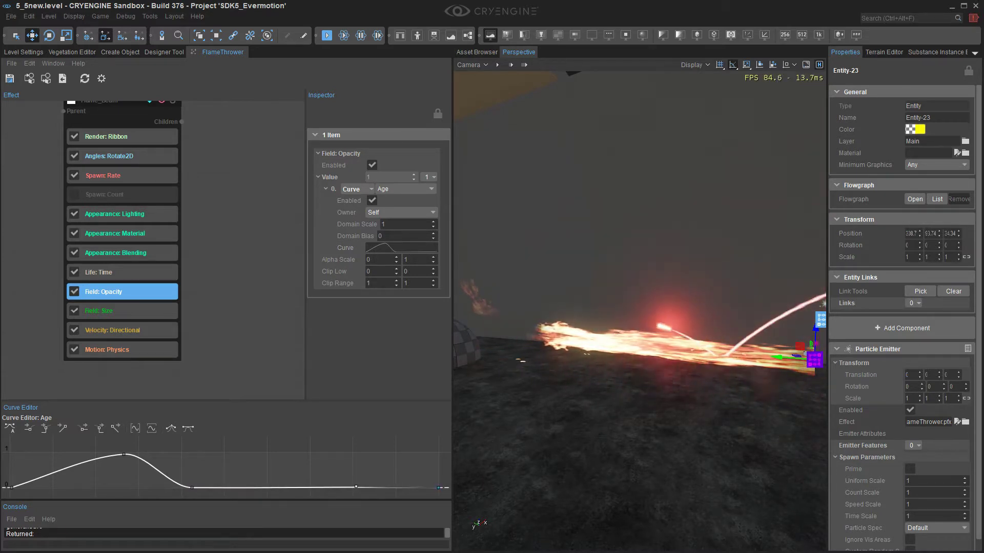
right_drag(590, 410, 620, 409)
drag(438, 488, 439, 487)
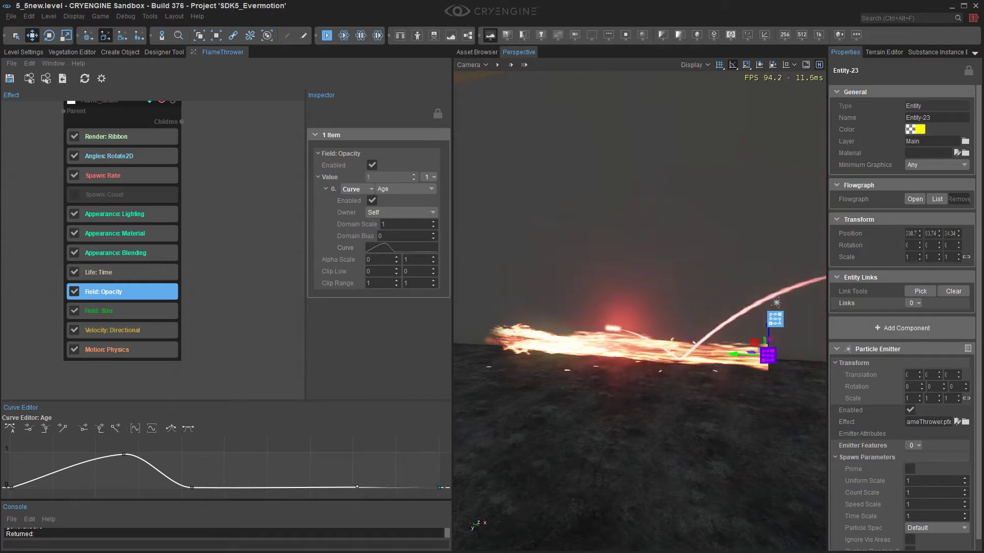
right_drag(615, 400, 579, 369)
right_drag(689, 429, 697, 431)
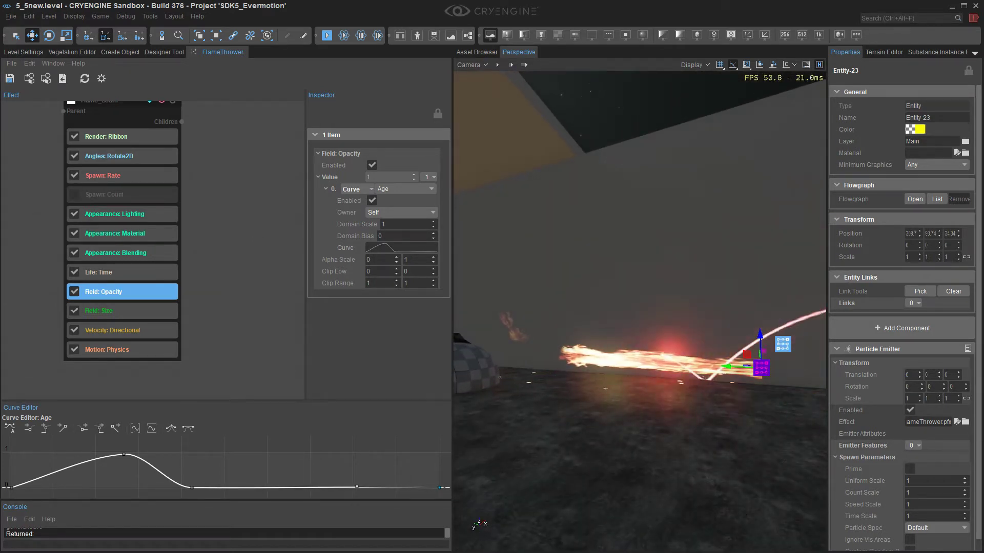
Step: Shift the opacity curve's peak key earlier and pull the end key inward to just past the middle of the age range
drag(123, 455, 92, 453)
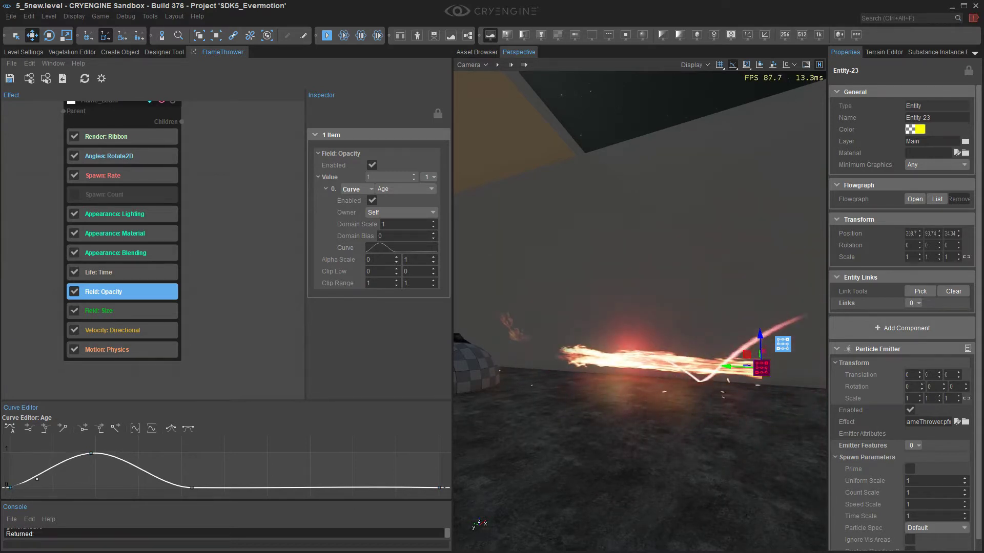
right_drag(641, 318, 620, 310)
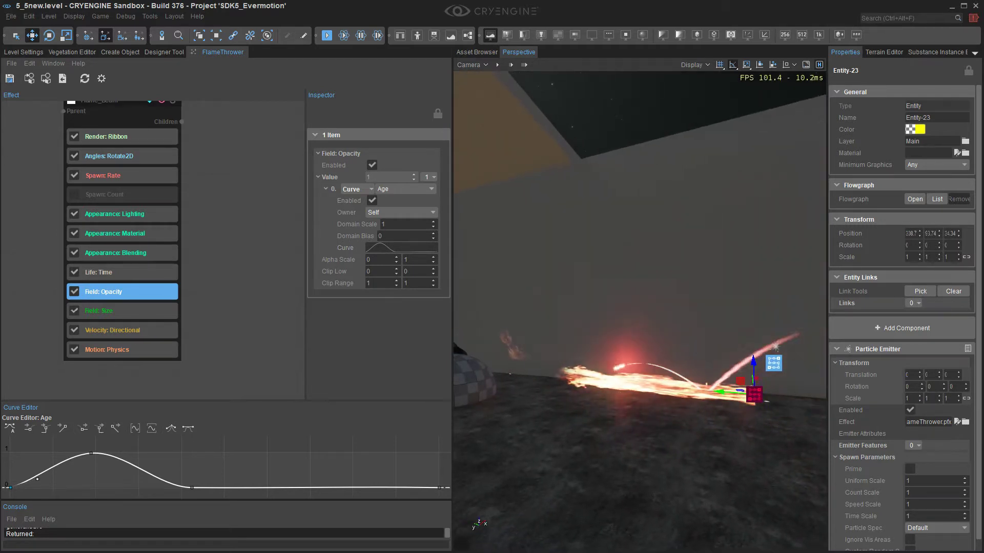
drag(440, 488, 439, 487)
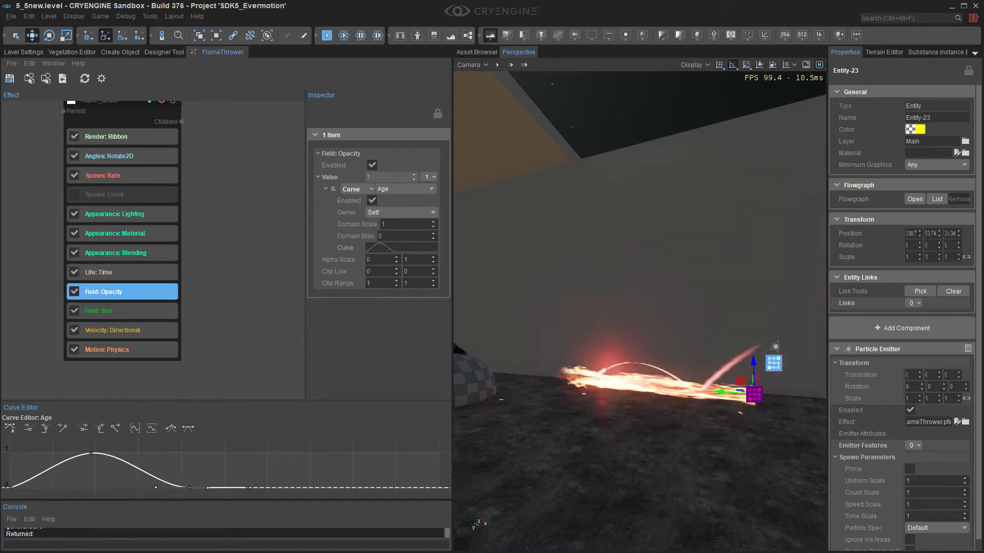
Step: Open the Gravity Scale curve in Motion: Physics and move its end key, still at 1, to about a quarter of the age range
click(122, 350)
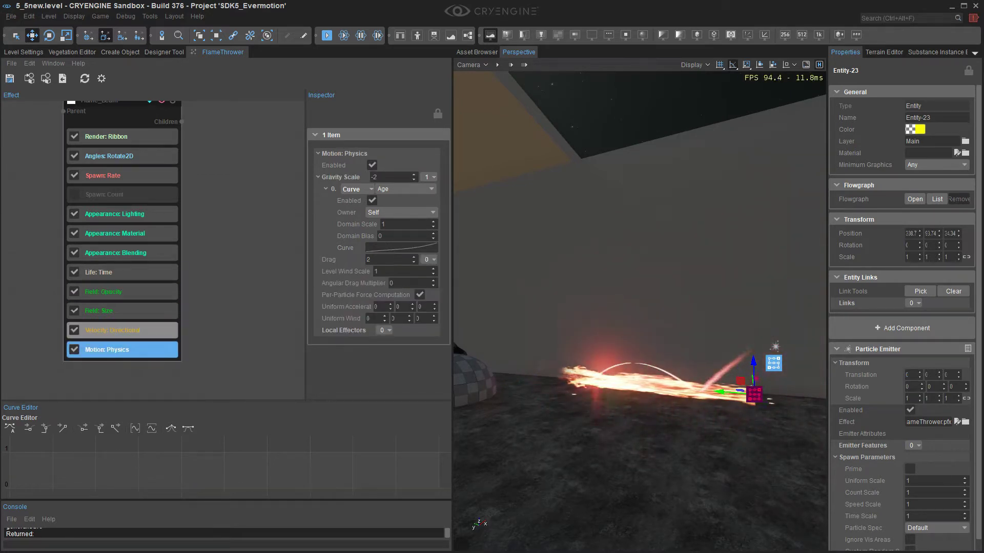
right_drag(566, 287, 583, 290)
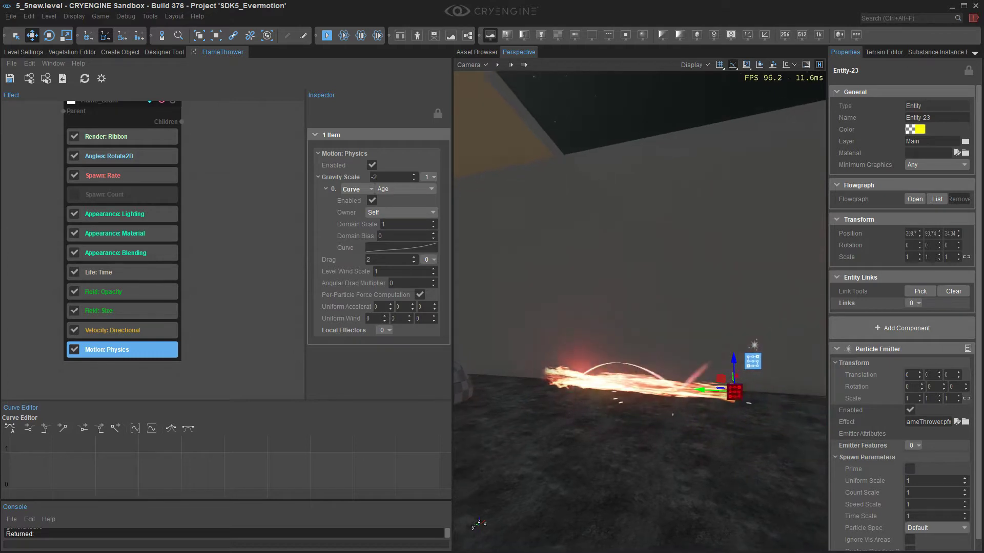
click(402, 248)
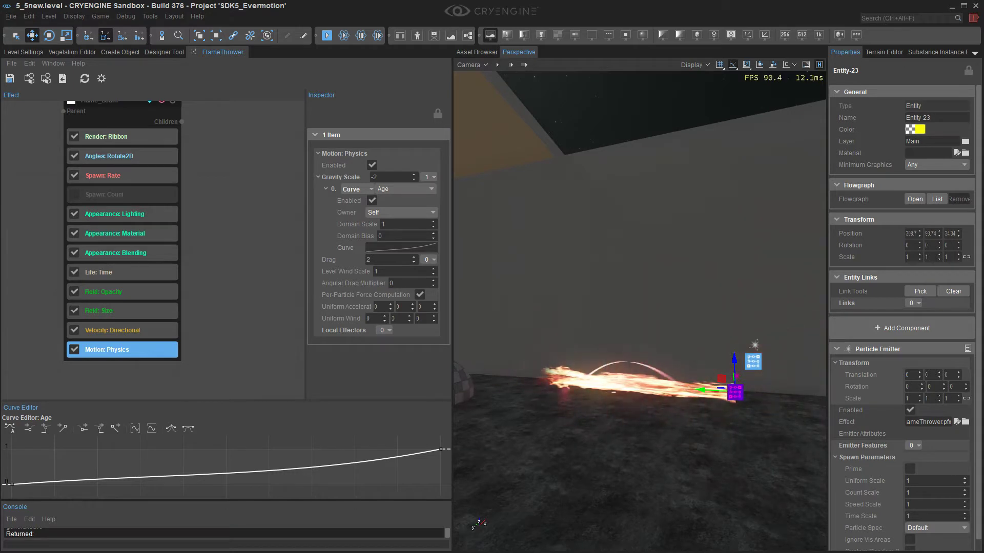
drag(440, 449, 92, 470)
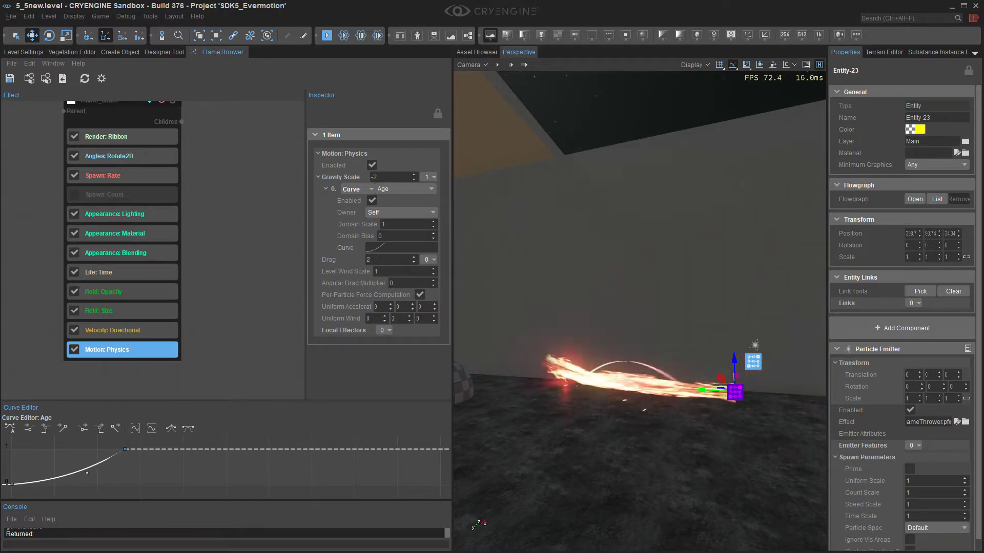
Step: Try rotating the emitter entity to see how the flame bends with its direction
key(2)
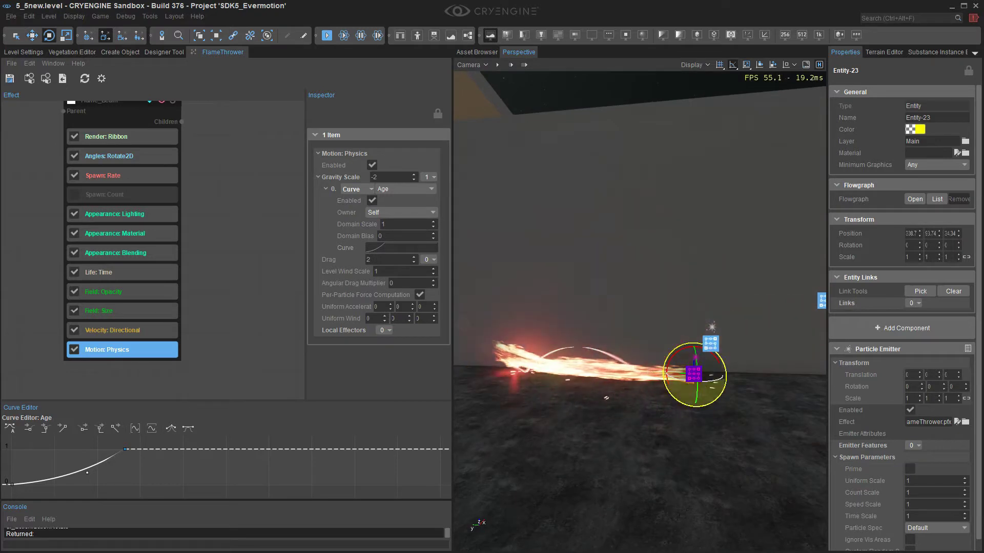
drag(666, 367, 675, 341)
right_drag(641, 312, 618, 312)
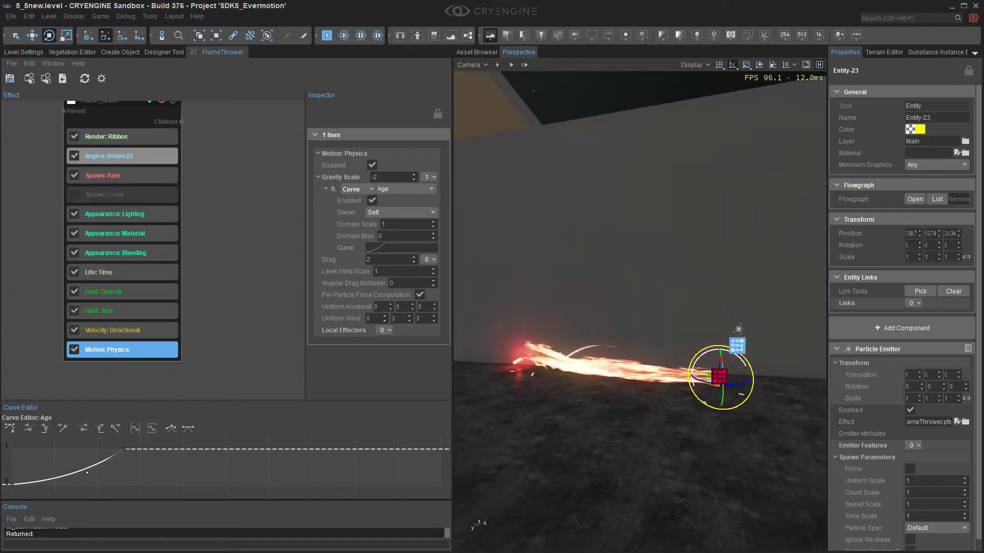
Step: Try a Spawn: Rate Amount of 2 and tilt the emitter entity so the flame points upward
click(123, 176)
click(386, 178)
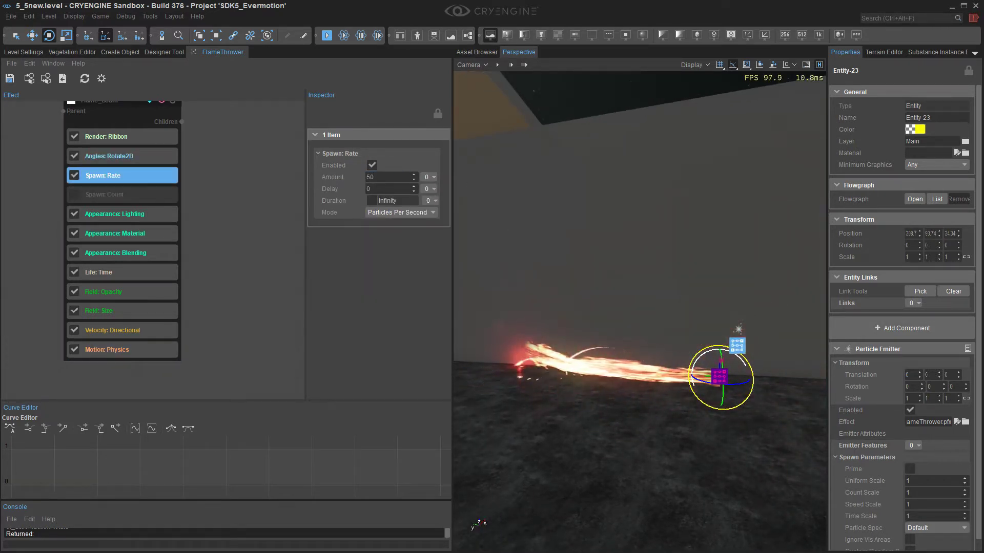
text(2)
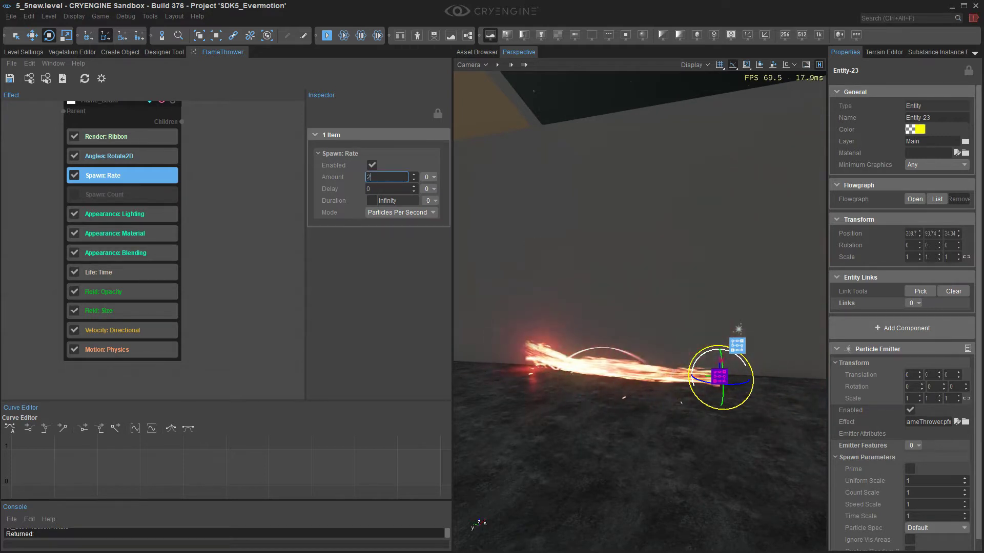
key(Return)
drag(708, 353, 692, 322)
Step: Set the Y component of Velocity: Directional to 35
click(122, 331)
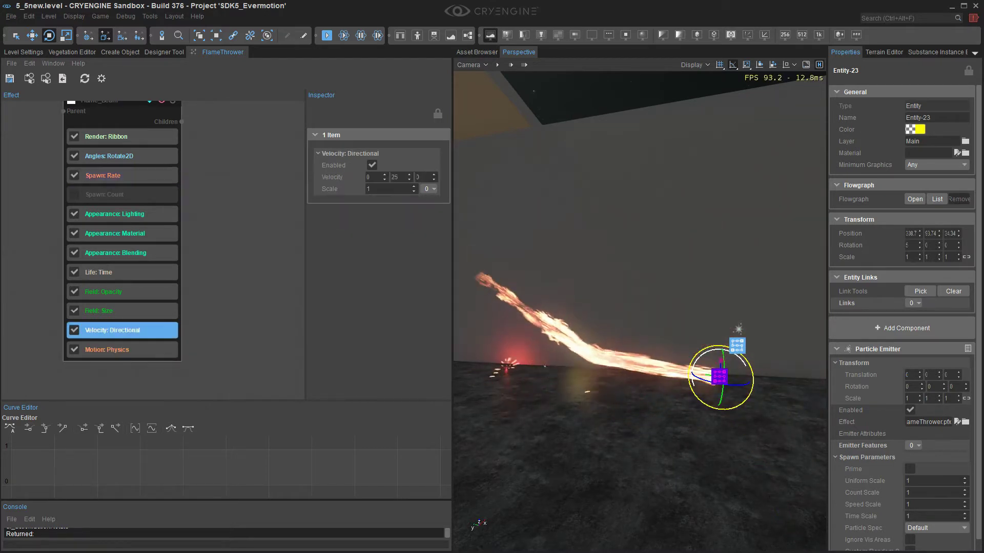
click(399, 177)
text(35)
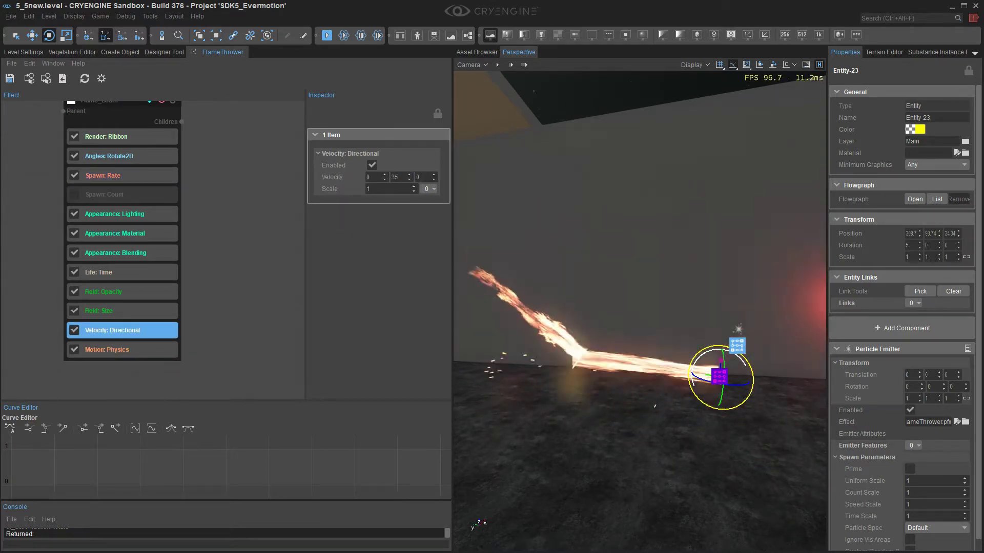
key(Return)
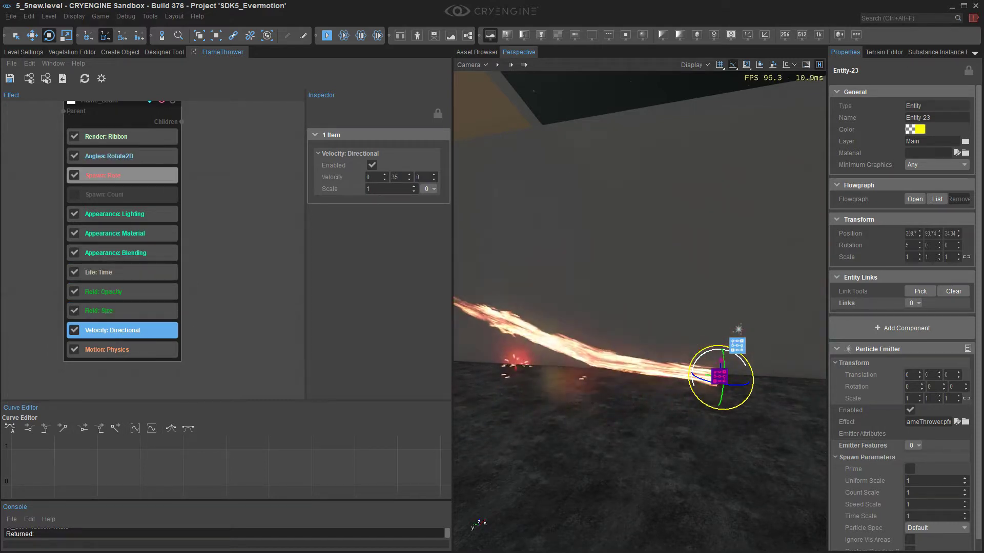
Step: Set the Spawn: Rate Amount to 40 particles per second
click(123, 175)
double_click(386, 177)
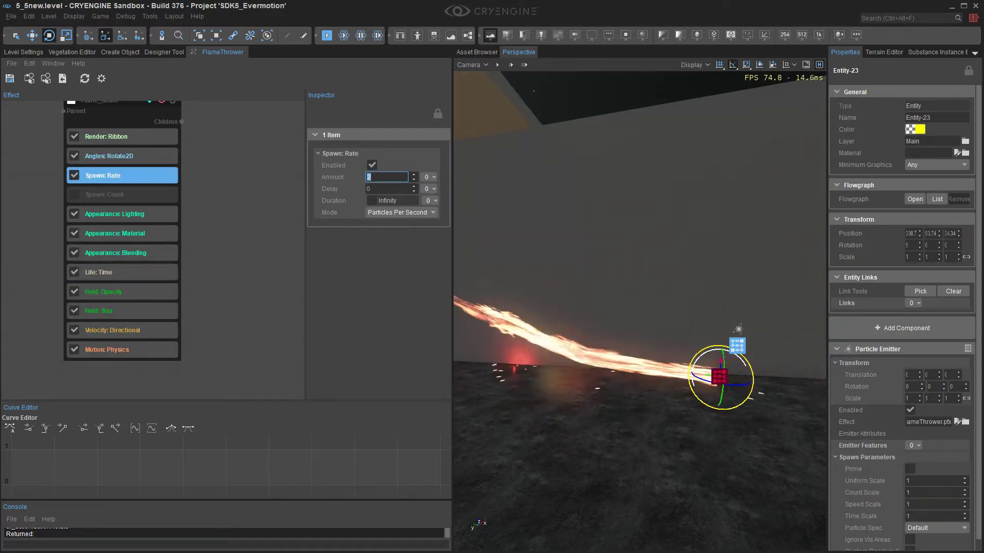
text(40)
key(Return)
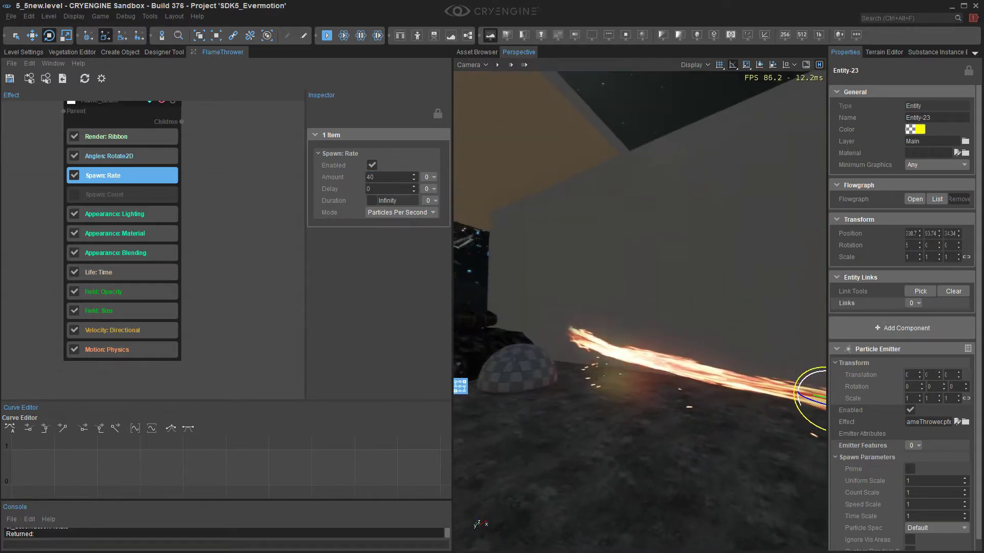
Step: Rotate the emitter entity by -5 degrees to level the flame, and save the level
drag(766, 354, 784, 352)
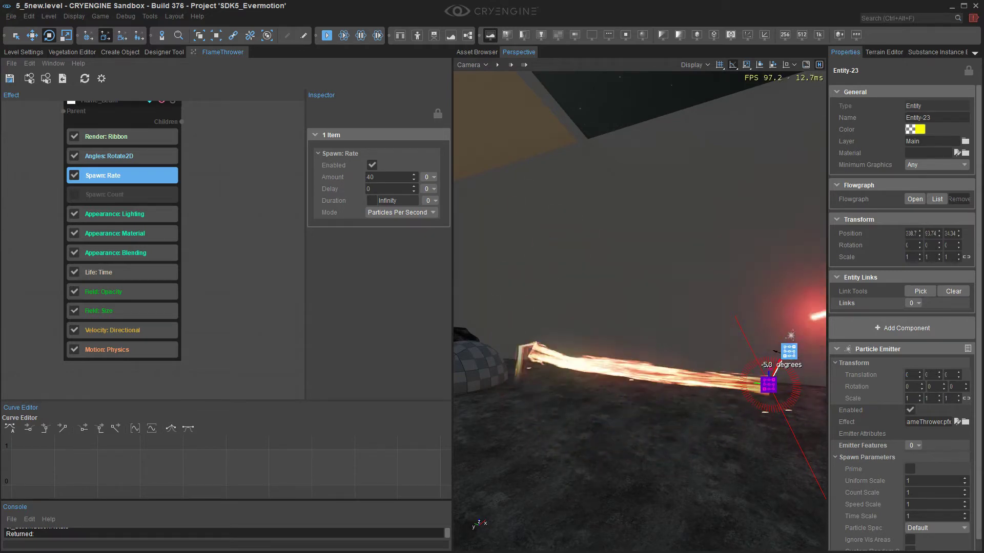
mouse_move(784, 352)
right_down()
mouse_move(795, 353)
mouse_move(717, 353)
mouse_move(790, 354)
mouse_move(804, 364)
mouse_move(792, 354)
right_up()
key(ctrl+s)
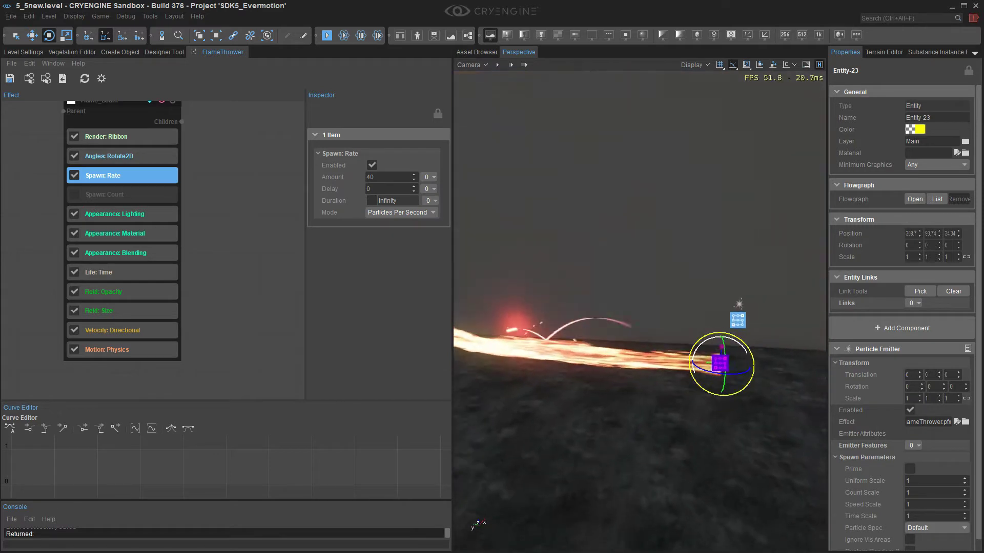
Step: Insert an extra key at 0 near the start of the Field: Opacity curve and make the tangents between the first two keys linear
click(121, 292)
click(401, 248)
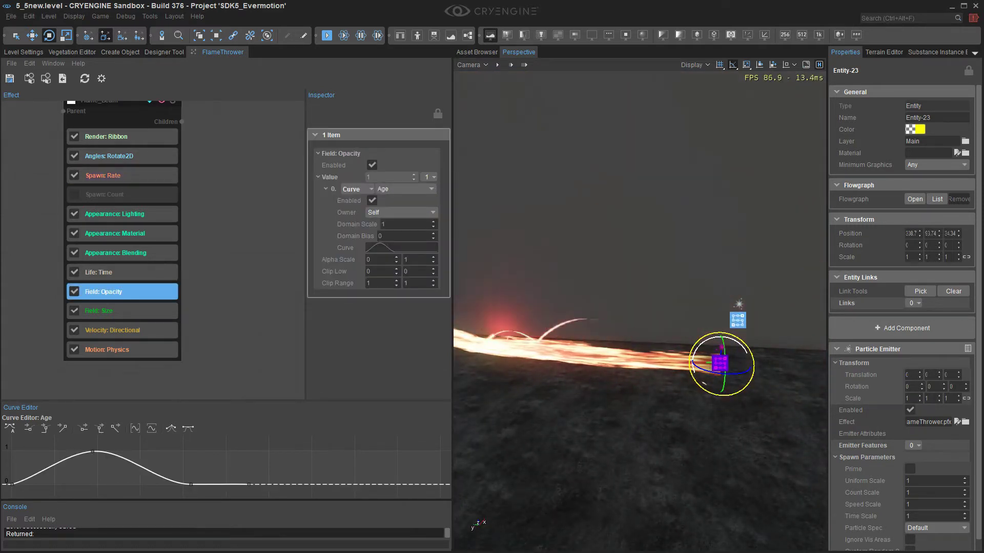
right_drag(641, 312, 592, 308)
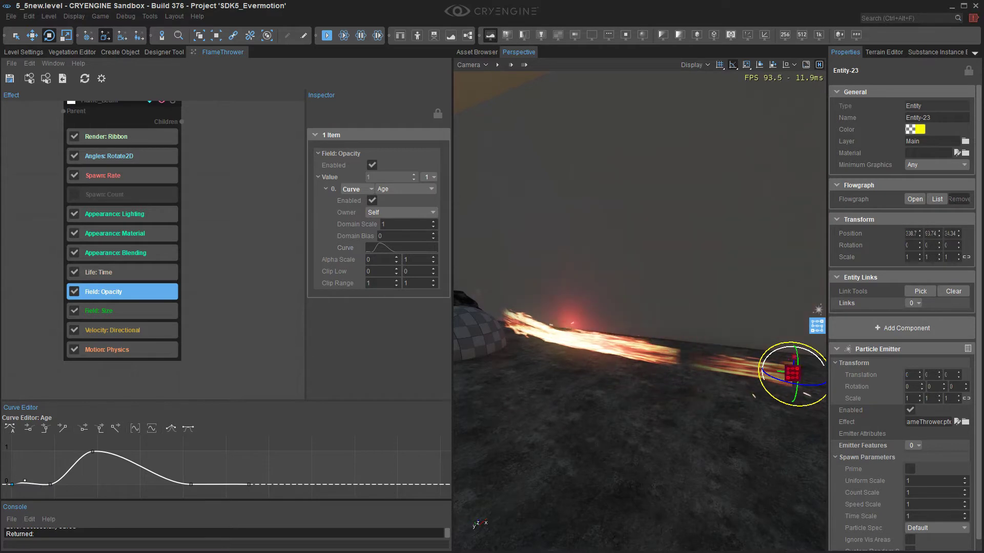
click(115, 429)
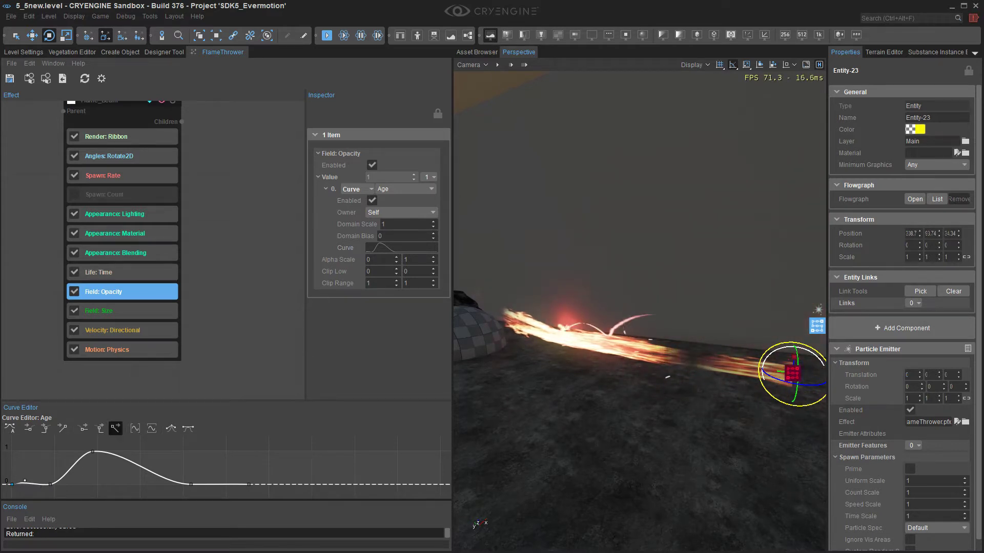
right_drag(641, 318, 735, 305)
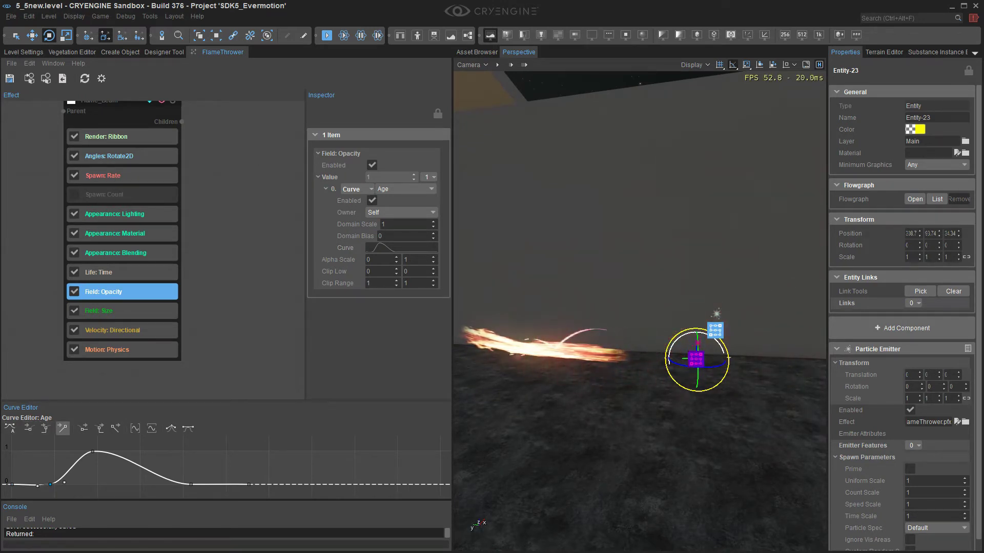
Step: Move the second opacity key closer to the start at 0 so the flame appears sooner from the emitter
drag(50, 484, 26, 484)
mouse_move(639, 313)
right_down()
mouse_move(625, 308)
mouse_move(661, 316)
mouse_move(639, 300)
right_up()
key(w)
key(s)
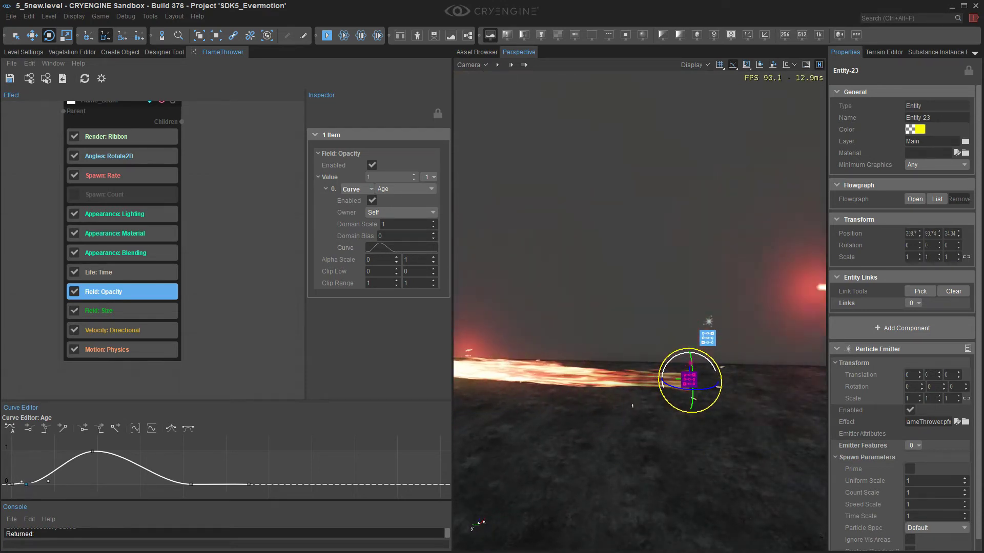
Step: Try a Spawn: Rate Amount of 60 particles per second on Flame_Beam while tilting the emitter entity
right_drag(640, 312, 577, 307)
key(s)
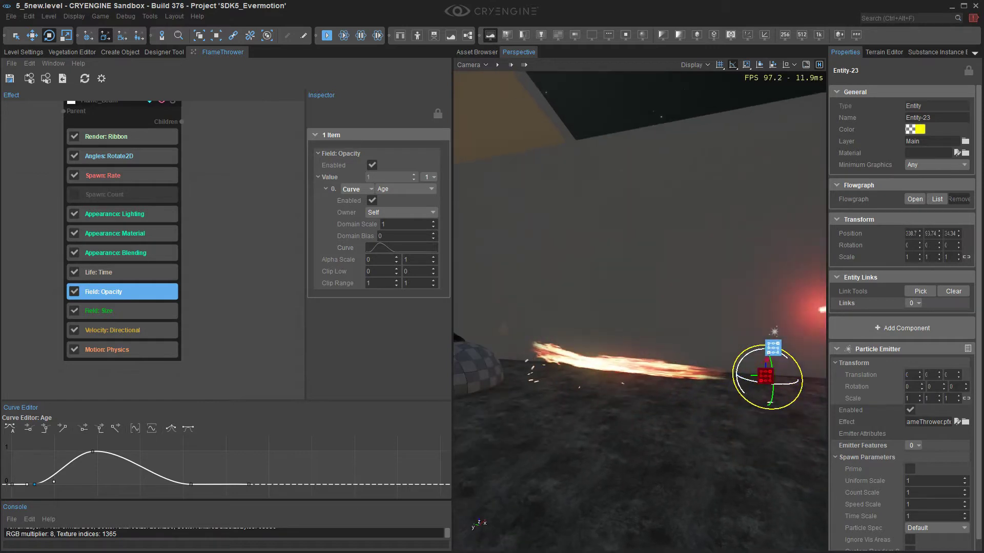
mouse_move(750, 350)
mouse_down()
mouse_move(760, 342)
mouse_move(749, 344)
mouse_up()
click(123, 175)
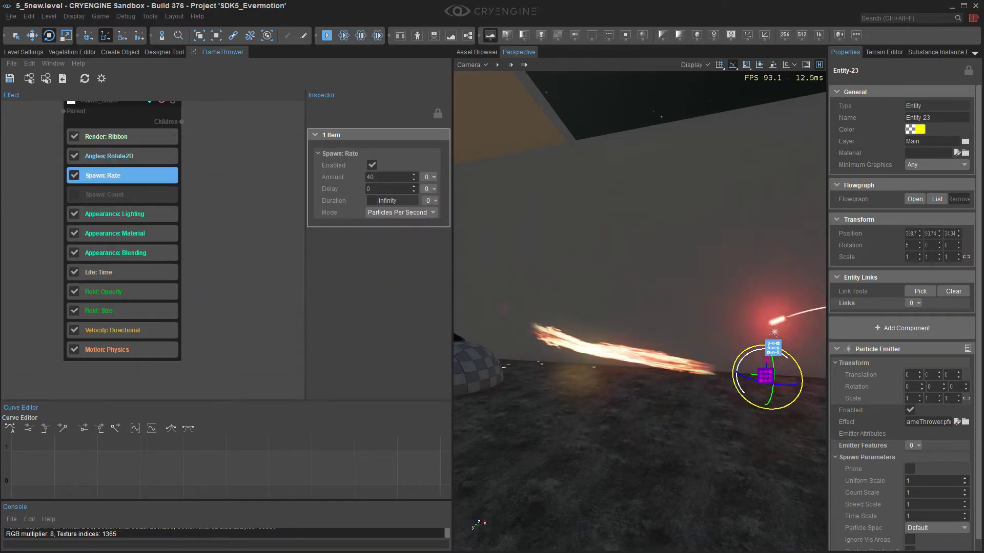
click(380, 177)
text(5)
key(Return)
text(60)
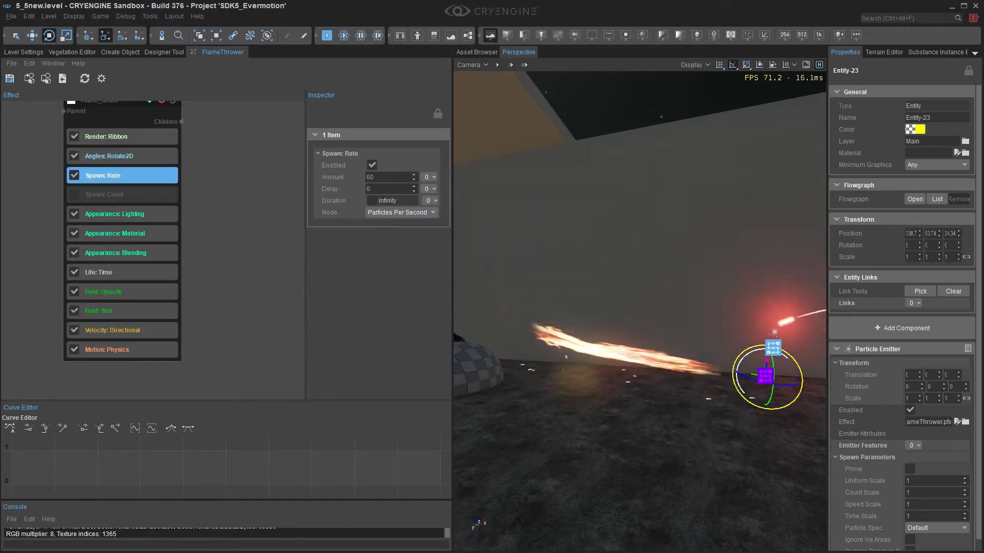
Step: Save the particle effect and rotate the emitter entity back to 0 degrees so the flame is level
right_drag(641, 307, 674, 336)
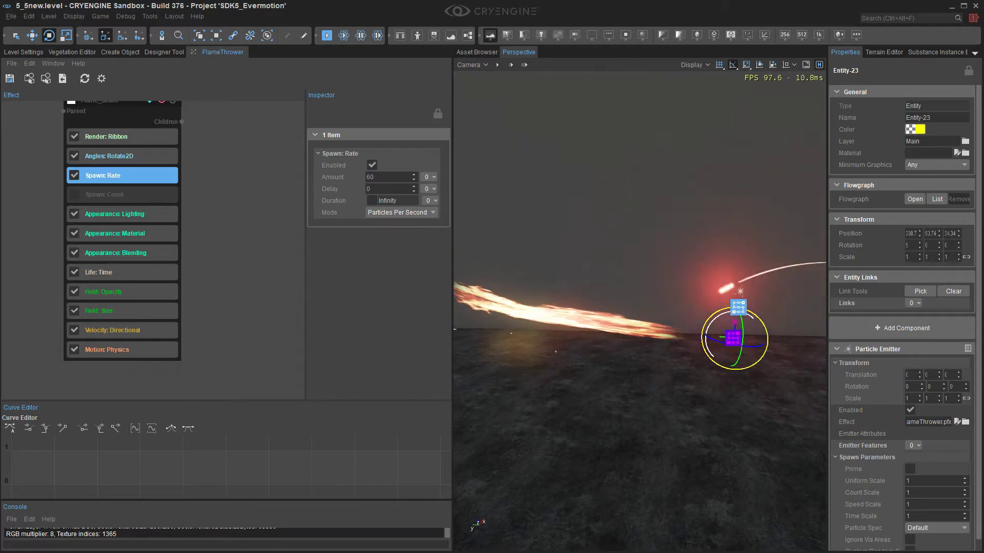
drag(710, 315, 716, 321)
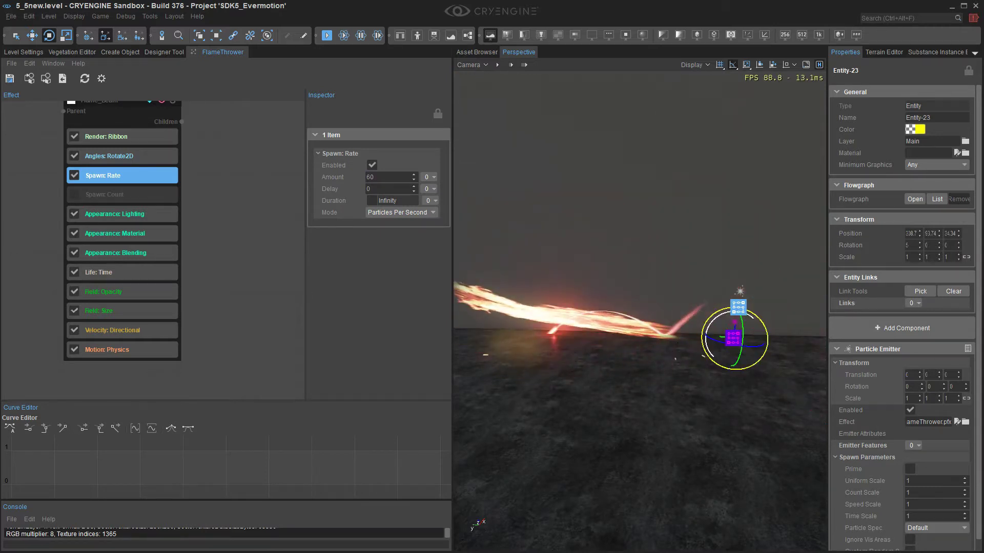
click(9, 78)
middle_drag(221, 231, 197, 257)
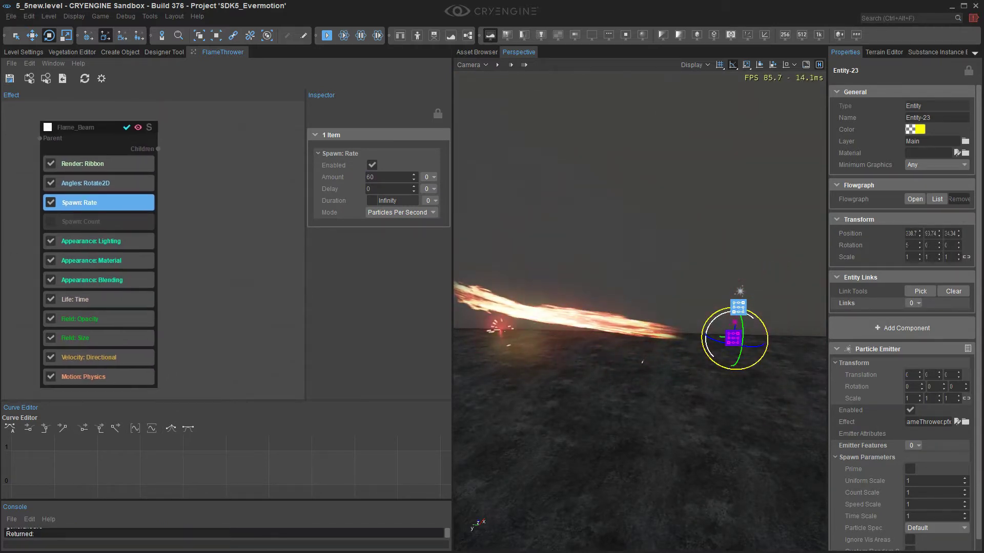
drag(716, 316, 719, 315)
middle_drag(191, 292, 185, 304)
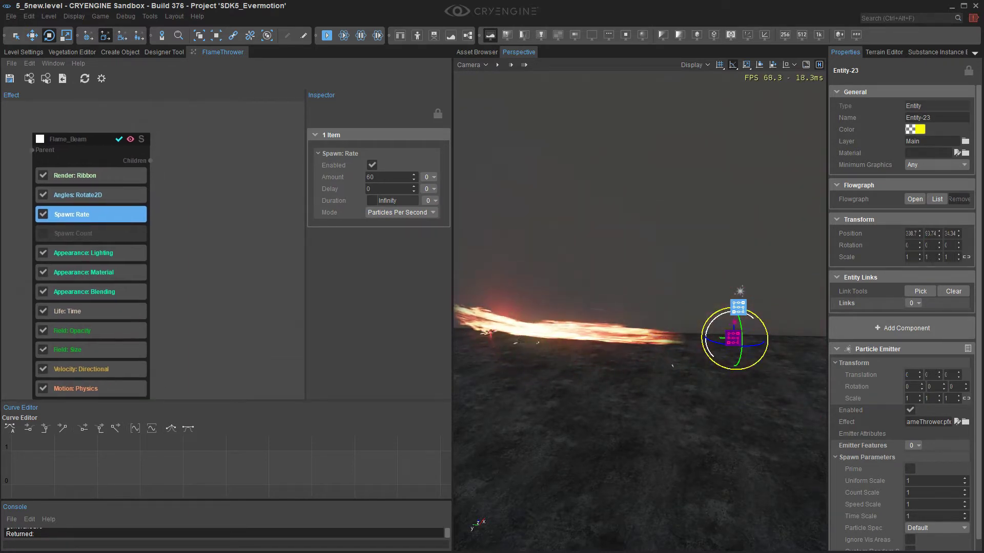
Step: Try a Y velocity of 25 in Velocity: Directional and rotate the emitter entity to test the shorter flame
click(91, 369)
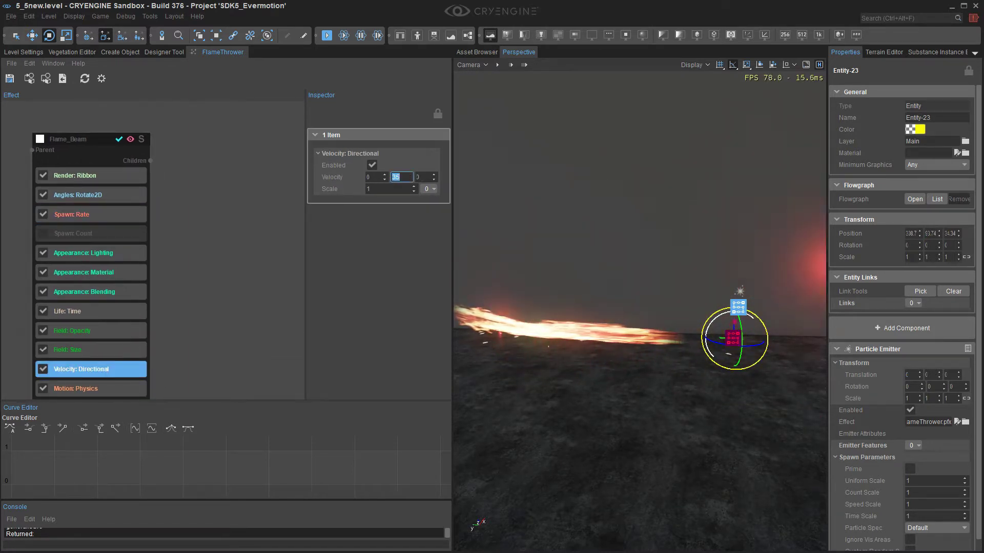
text(25)
key(Return)
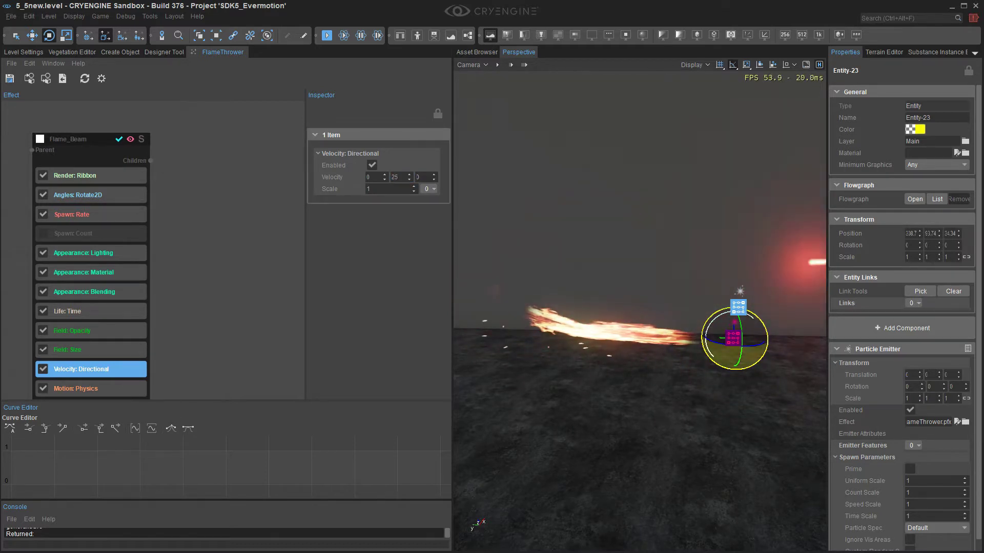
drag(730, 328, 710, 328)
mouse_move(709, 328)
right_down()
mouse_move(692, 335)
mouse_move(704, 332)
right_up()
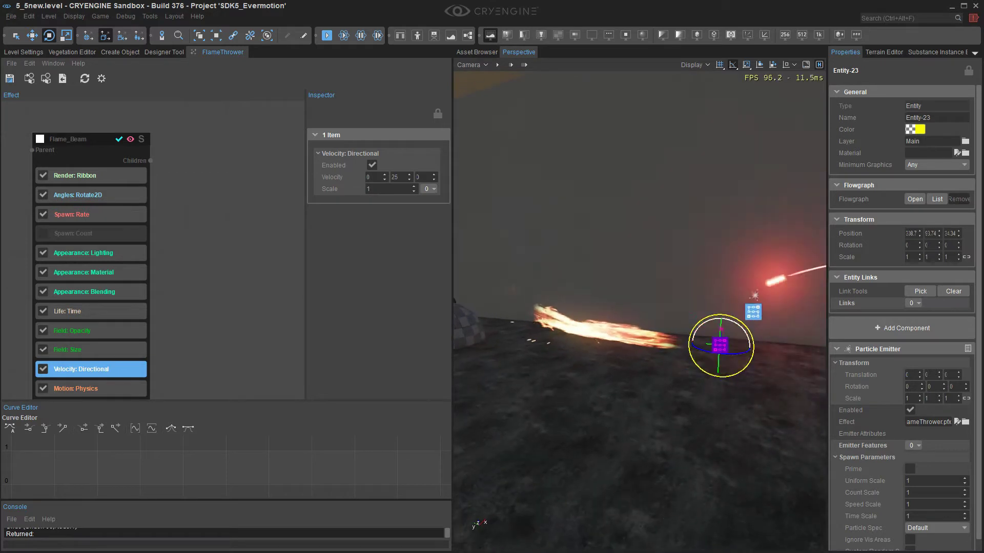
drag(745, 319, 709, 311)
Step: Try a Spawn: Rate Amount of 100 particles per second while rotating the emitter entity back to level
click(93, 215)
double_click(382, 177)
text(100)
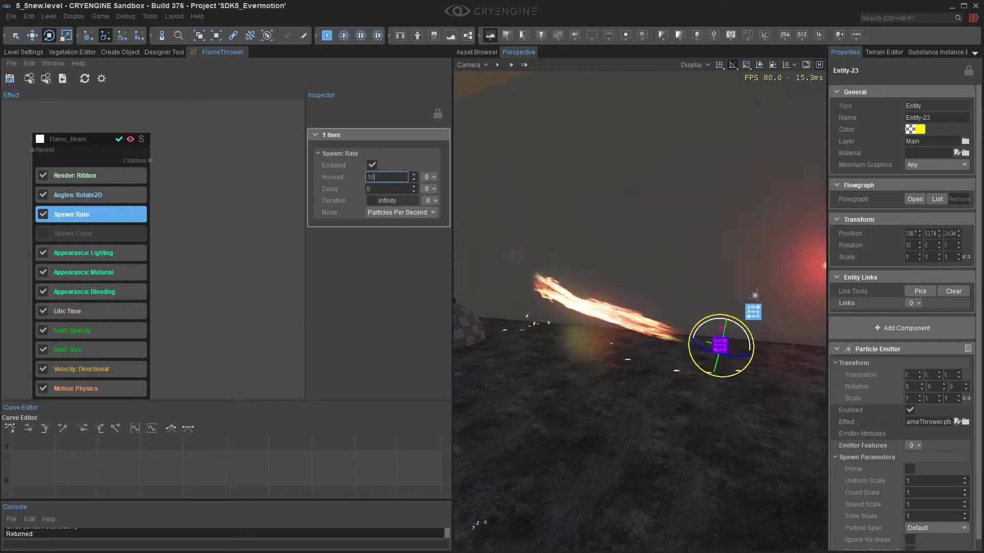
key(Return)
drag(707, 321, 673, 291)
Step: Try Spawn: Rate Amounts of 20, 10 and 15 particles per second while rotating the emitter to compare the ribbon
text(20)
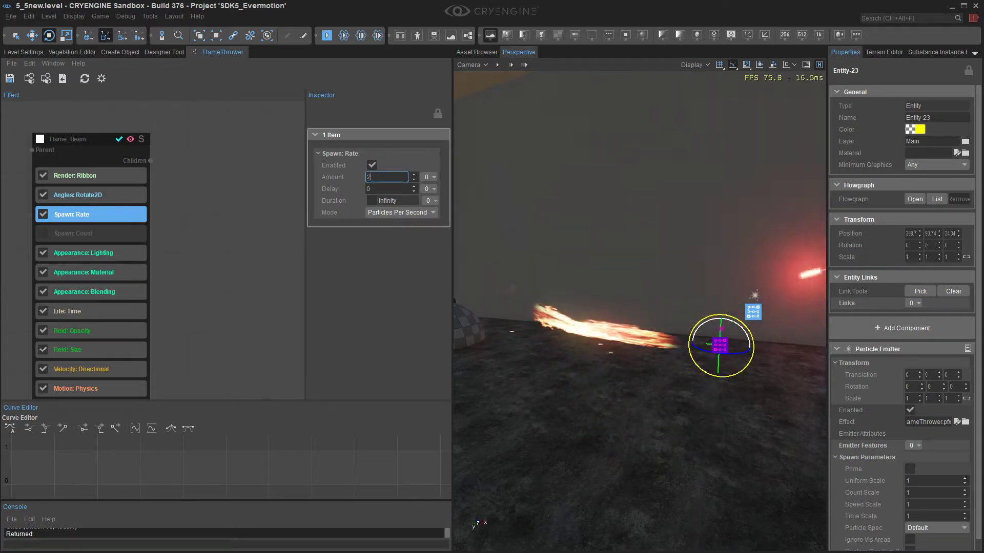
key(Return)
drag(725, 319, 699, 307)
text(10)
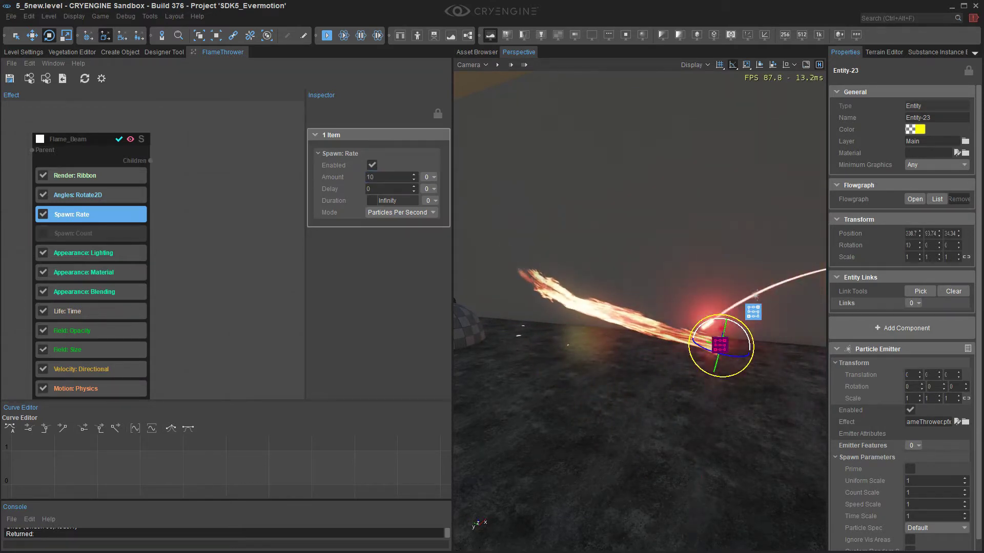
text(15)
key(Return)
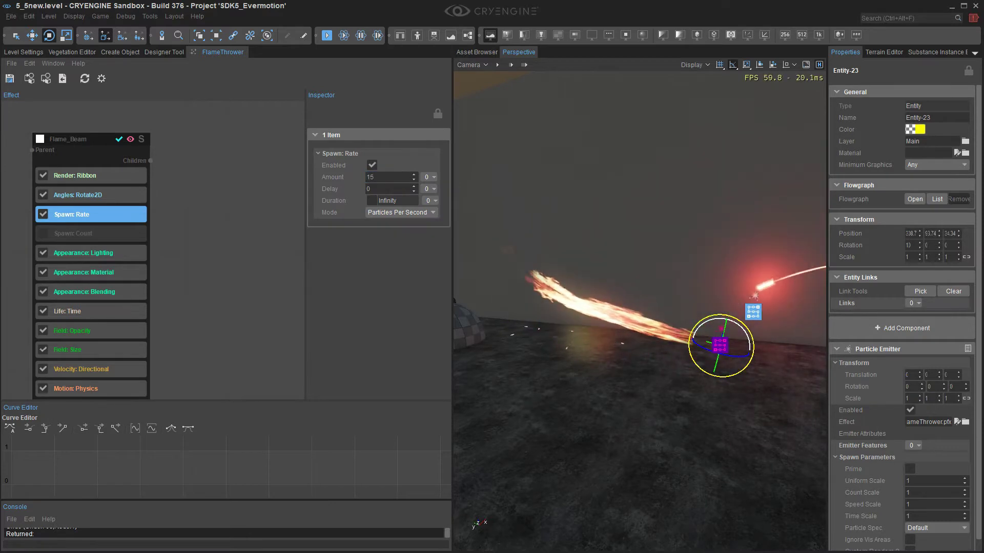
Step: Set the Spawn: Rate Amount to 20 particles per second and rotate the emitter entity back to 0 degrees
click(388, 178)
text(20)
key(Return)
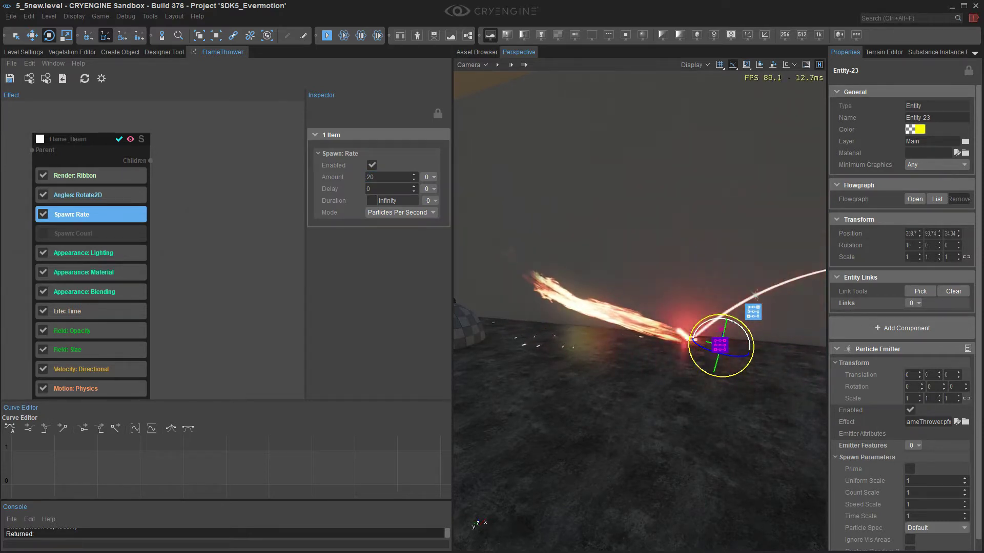
drag(756, 334, 722, 366)
drag(731, 323, 731, 325)
Step: Move the upper key of the Motion: Physics Gravity Scale age curve closer to the start, keeping it at 1
click(77, 388)
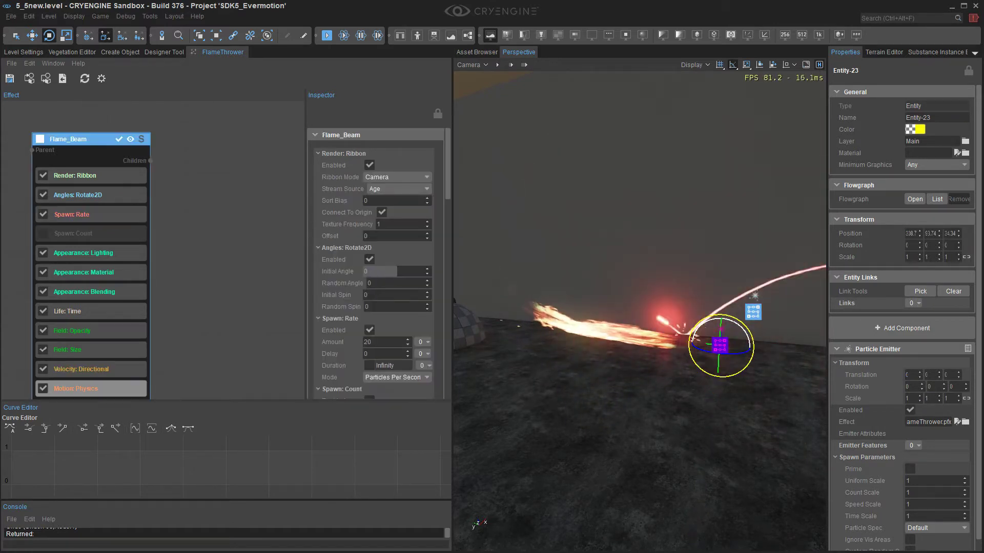
right_drag(174, 359, 174, 309)
click(401, 248)
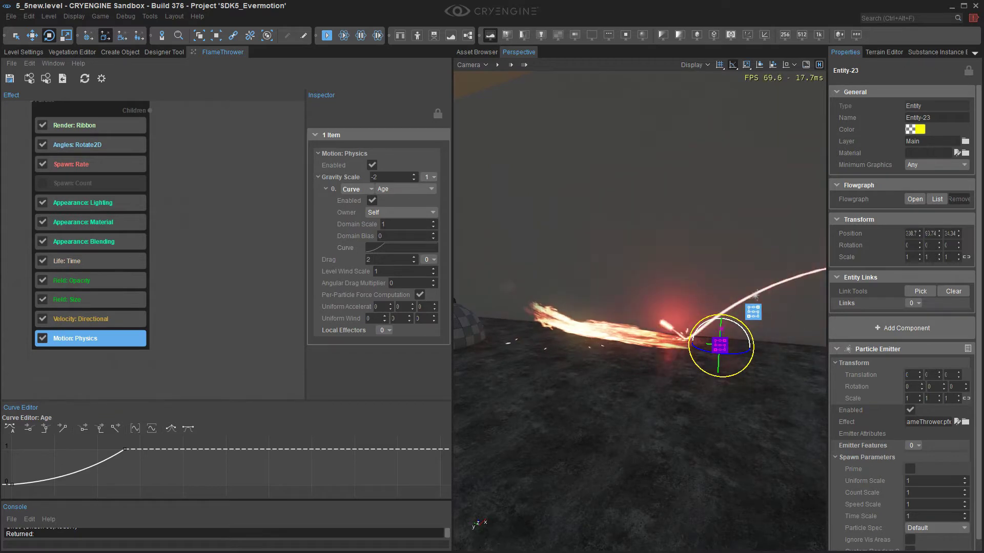
drag(125, 450, 36, 450)
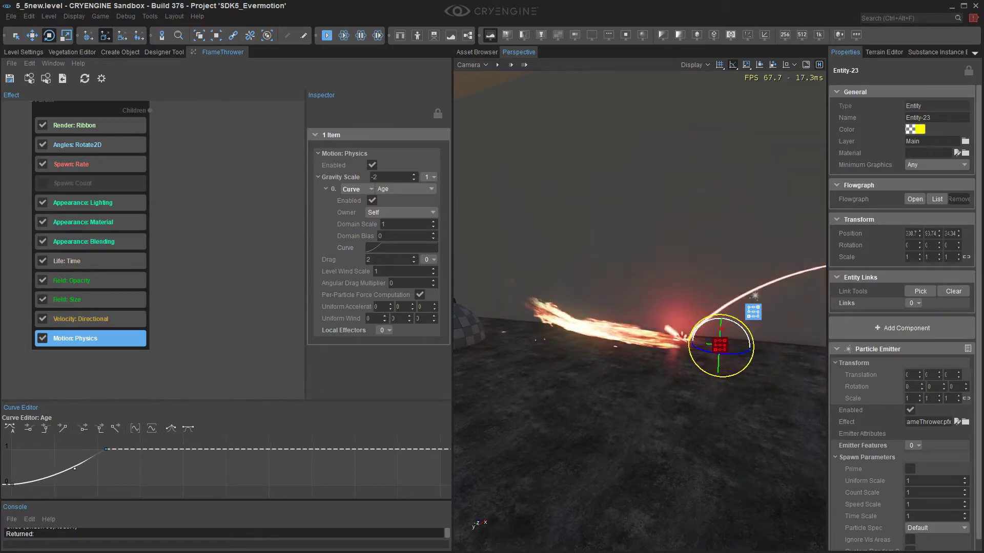
drag(106, 449, 75, 450)
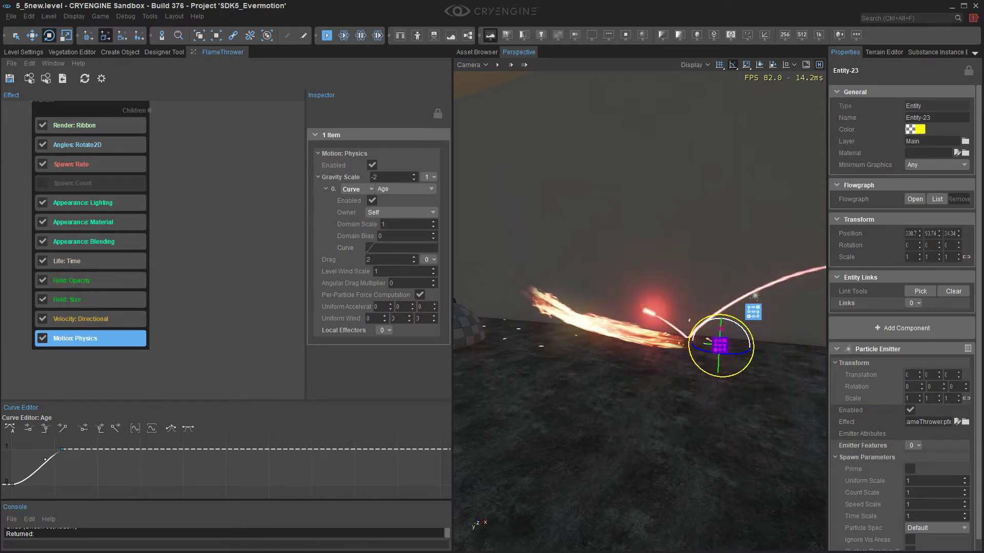
Step: Pull the upper gravity key's tangent downward to flatten the curve's start, and shift that key later in age
drag(45, 460, 45, 478)
right_drag(641, 317, 686, 308)
drag(62, 449, 100, 450)
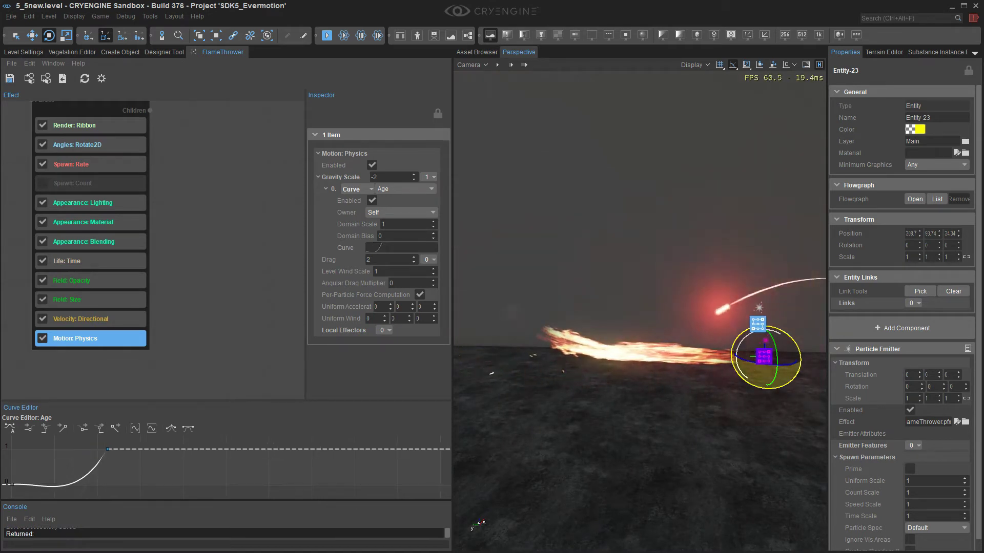
middle_drag(111, 464, 116, 441)
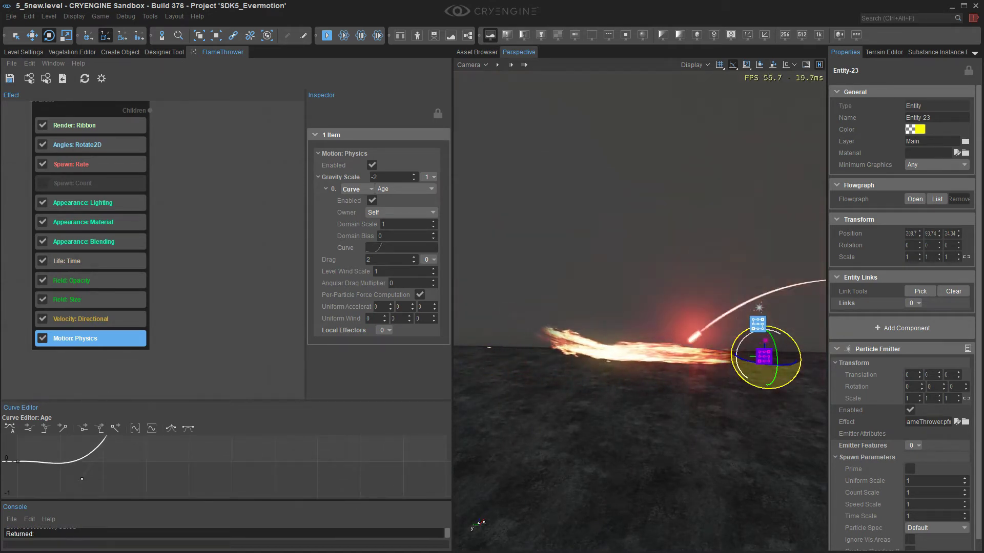
drag(82, 479, 81, 465)
mouse_move(640, 313)
right_down()
mouse_move(649, 328)
mouse_move(604, 314)
mouse_move(651, 317)
right_up()
Step: Set the Field: Size Value to 1 and rotate the emitter entity by -5 degrees
middle_drag(103, 145, 143, 243)
middle_drag(128, 320, 115, 249)
mouse_move(108, 346)
middle_down()
mouse_move(85, 363)
mouse_move(92, 344)
middle_up()
click(95, 325)
click(93, 325)
click(386, 177)
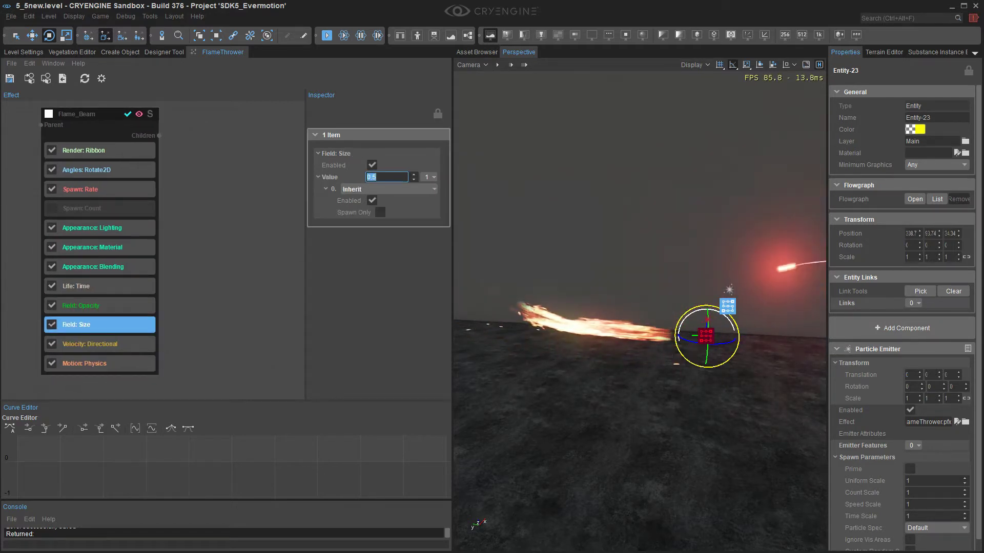
right_drag(641, 313, 601, 319)
mouse_move(759, 305)
mouse_down()
mouse_move(767, 314)
mouse_move(759, 304)
mouse_up()
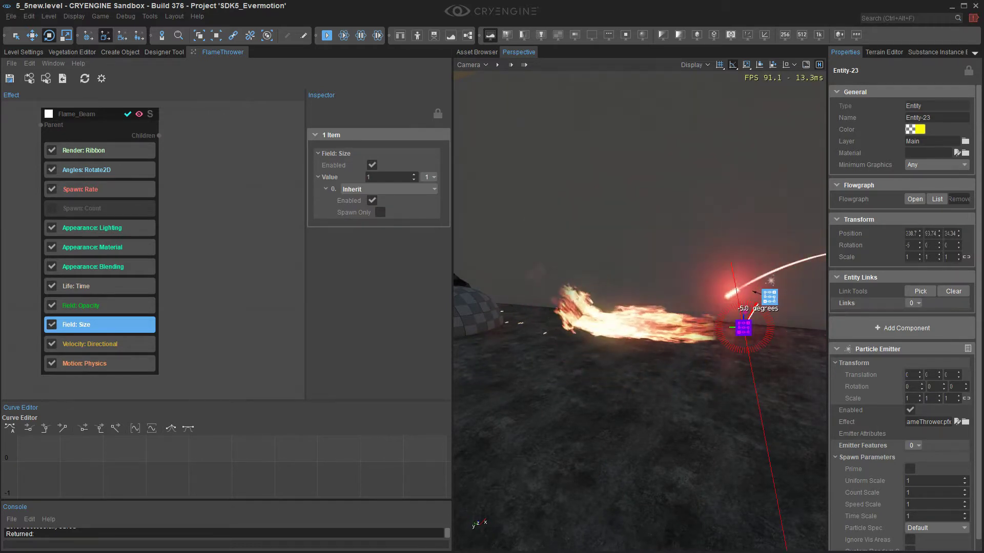
Step: Shift the peak and fade-out keys of the Field: Opacity age curve later, and tilt the emitter to check the flame
click(82, 305)
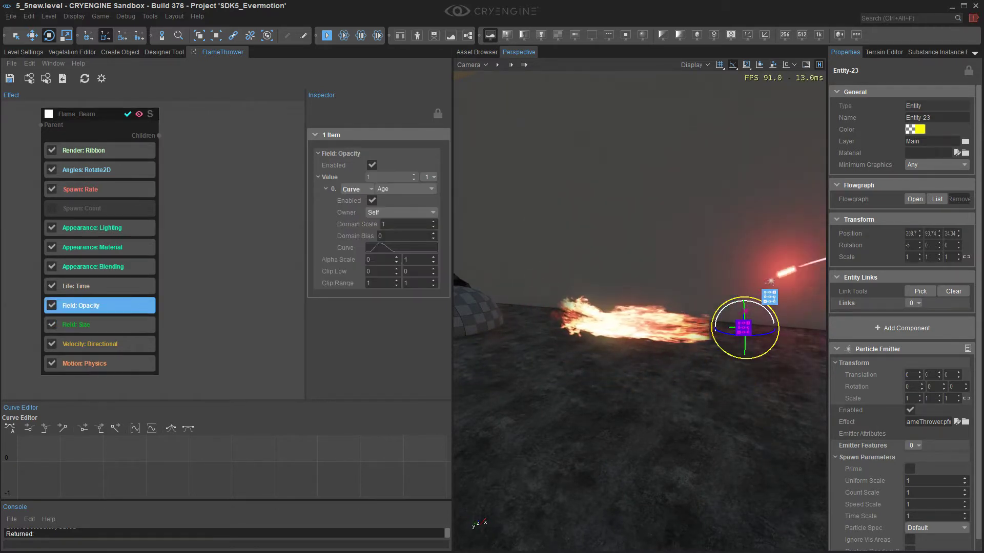
click(401, 248)
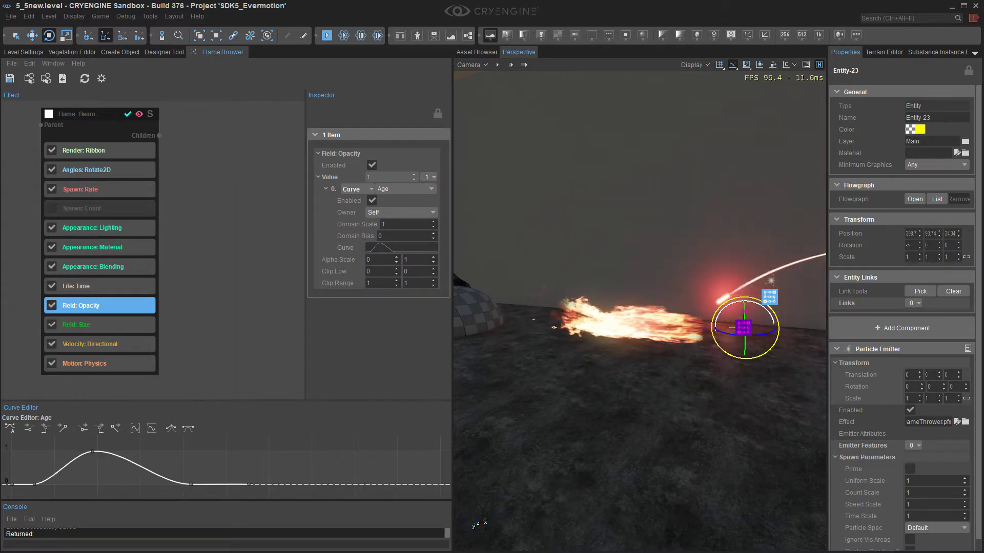
drag(191, 485, 225, 484)
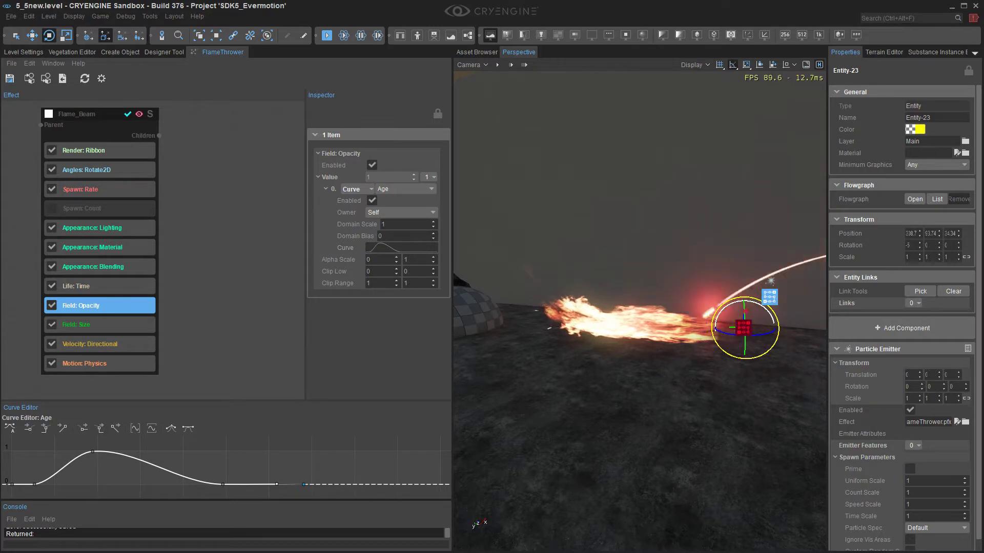
drag(93, 452, 124, 451)
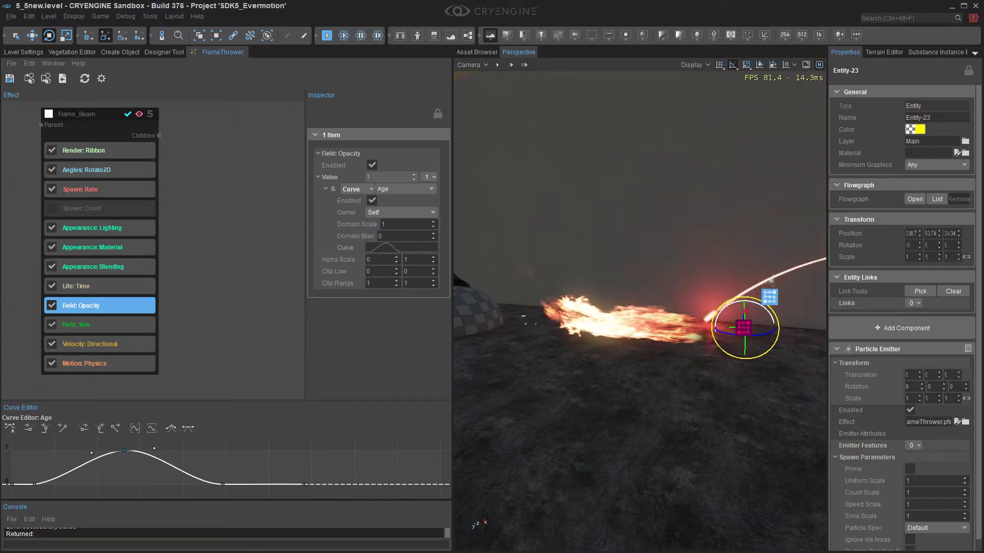
right_drag(640, 311, 662, 309)
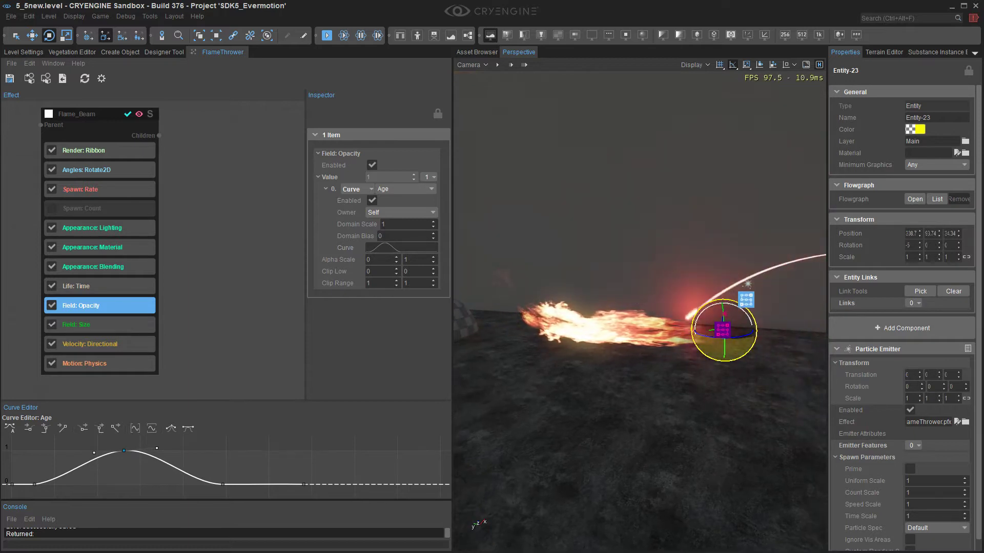
drag(735, 305, 736, 306)
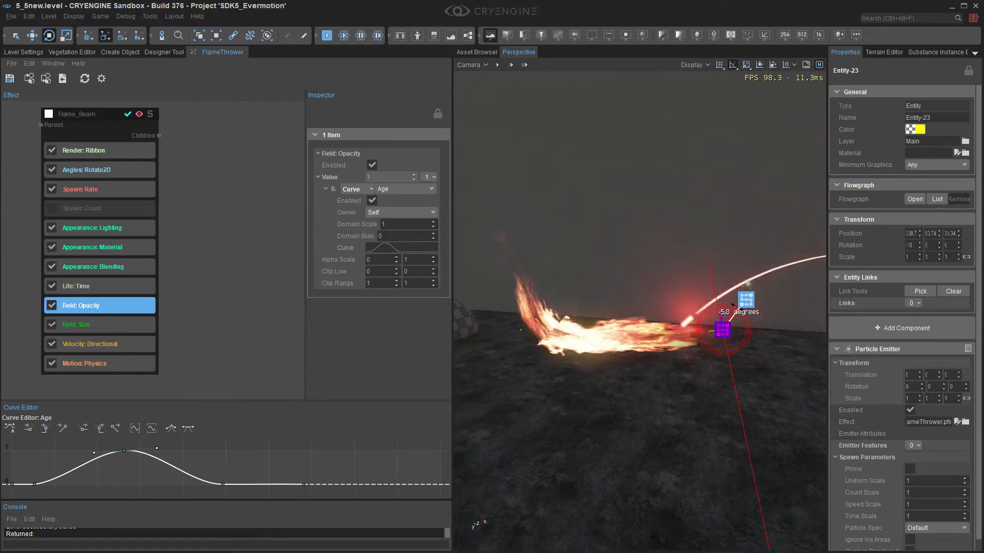
Step: Set the Y velocity in Velocity: Directional to 30 and check the flame with the emitter at -5 degrees
click(90, 344)
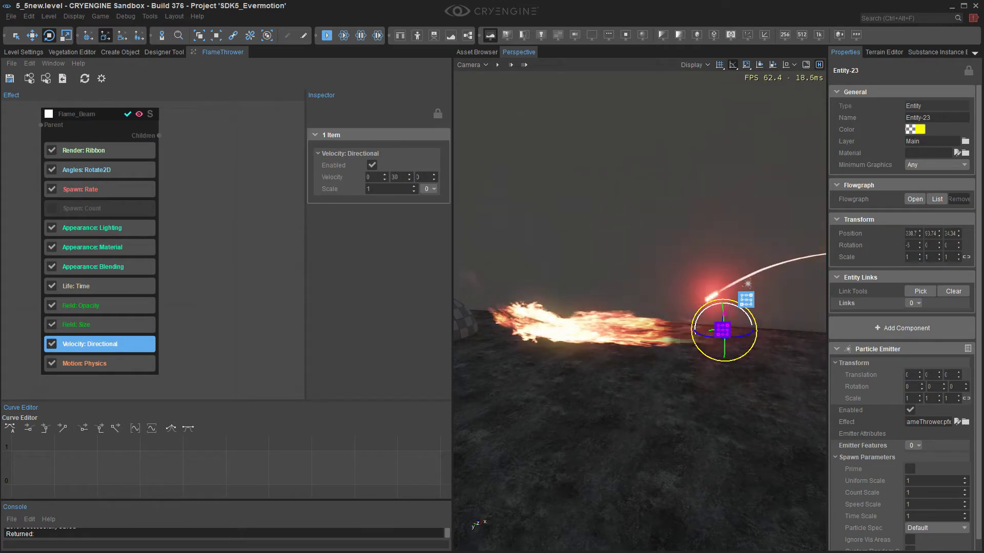
drag(744, 311, 739, 307)
key(d)
right_drag(739, 308, 791, 306)
key(a)
key(w)
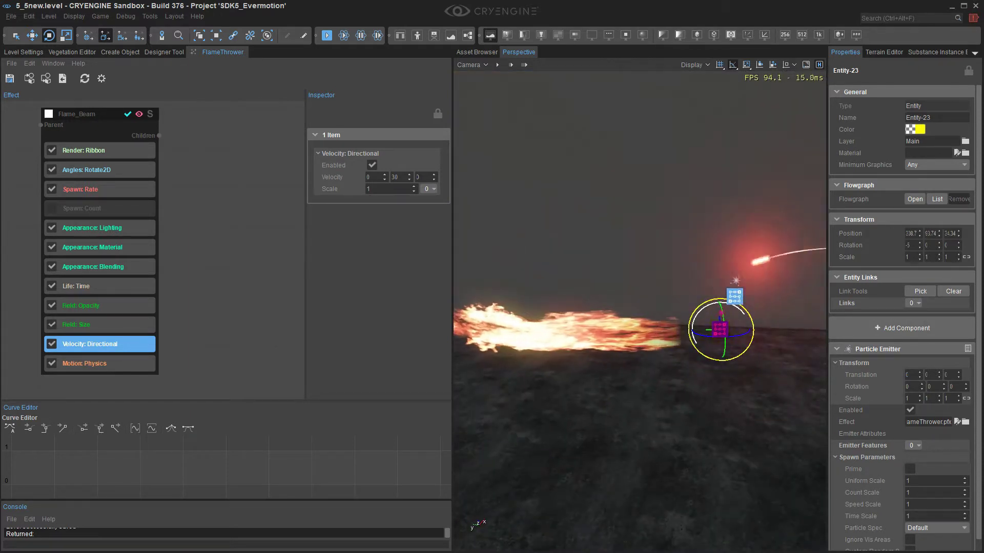
Step: Add a Curve modifier driven by Age to the Field: Size Value and open its curve for editing
click(100, 306)
click(100, 325)
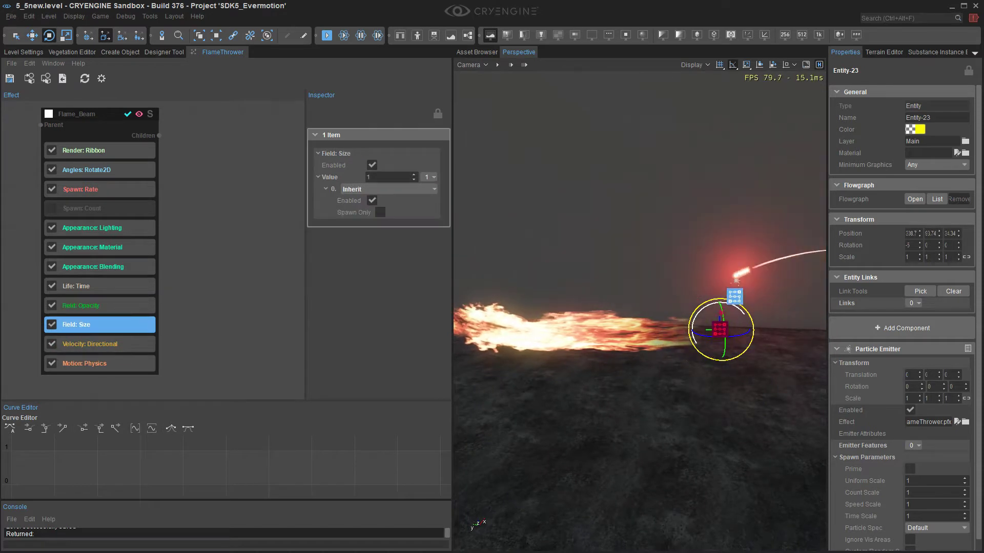
click(429, 176)
mouse_move(451, 189)
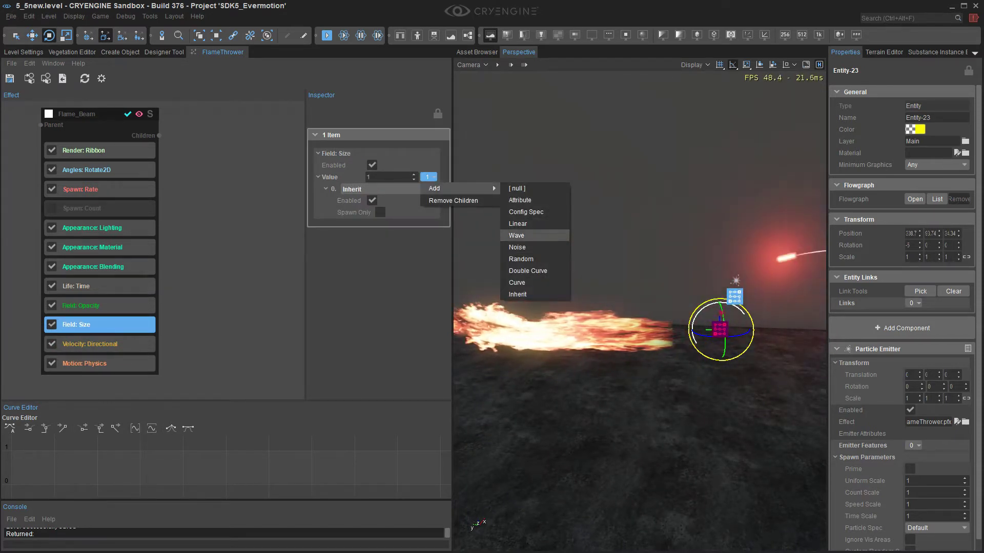
click(517, 282)
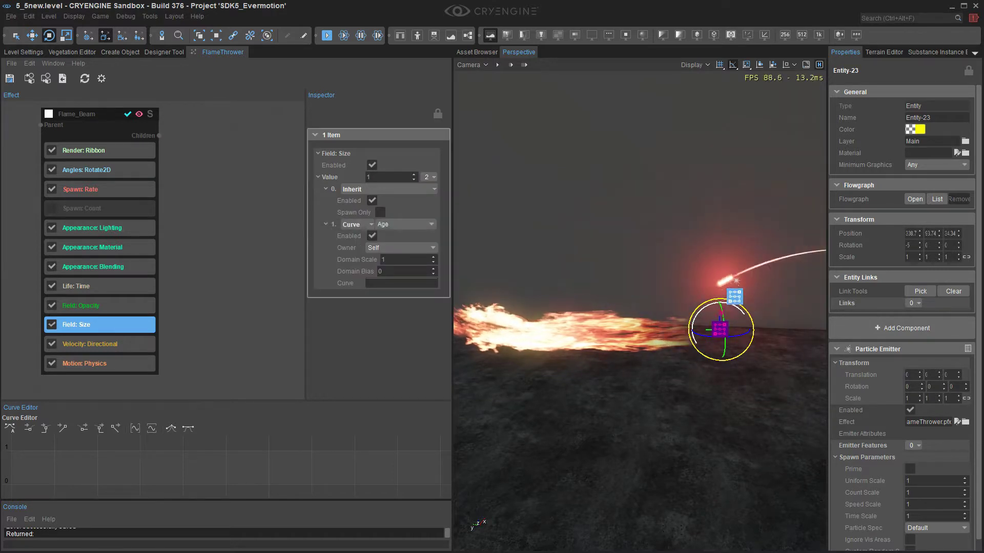
click(401, 283)
middle_drag(230, 474, 291, 442)
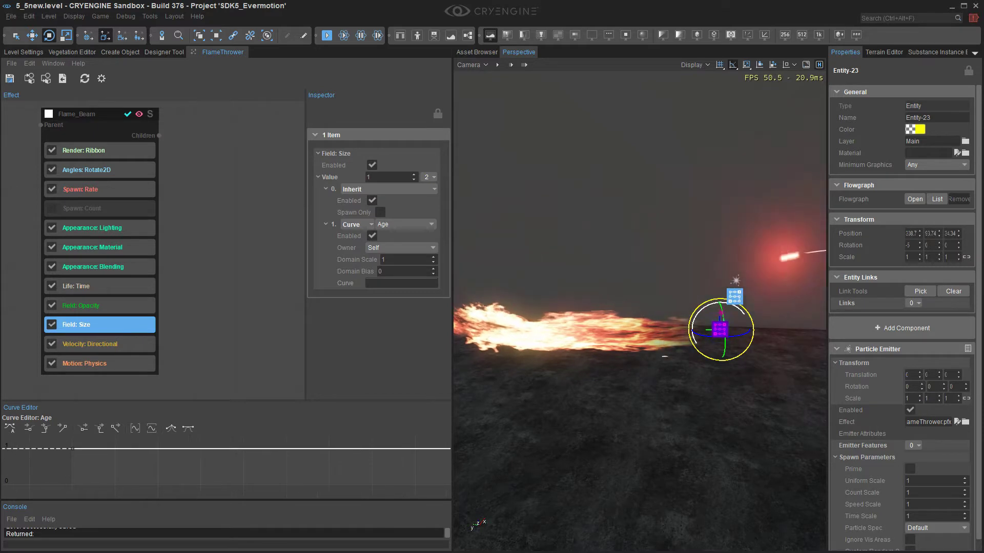
Step: Lower the starting key of the Field: Size age curve close to 0 and raise its tangent for faster early growth
drag(72, 449, 72, 476)
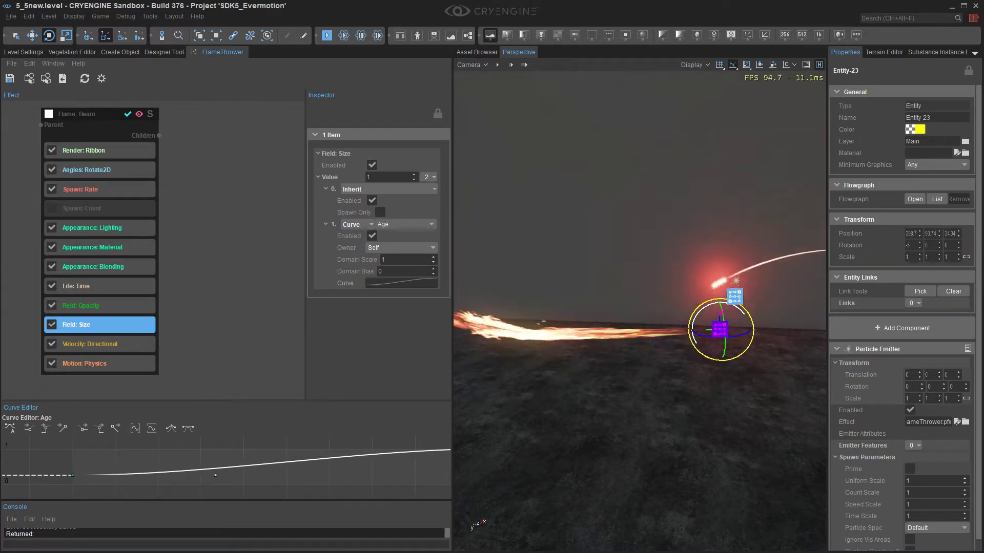
drag(215, 475, 221, 455)
right_drag(717, 293, 707, 292)
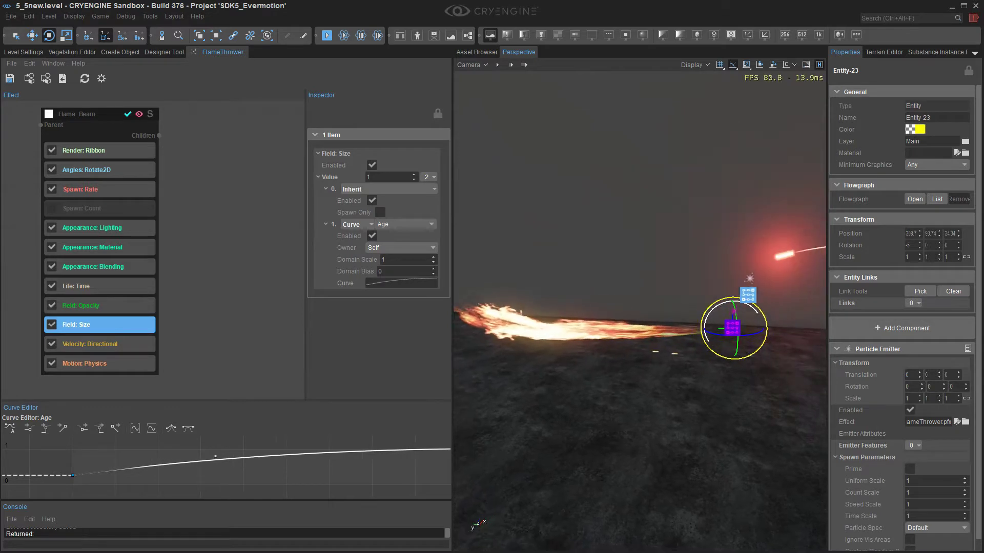
Step: Rotate the emitter entity by 5 degrees back to level and check the flame from several angles
drag(715, 303, 718, 299)
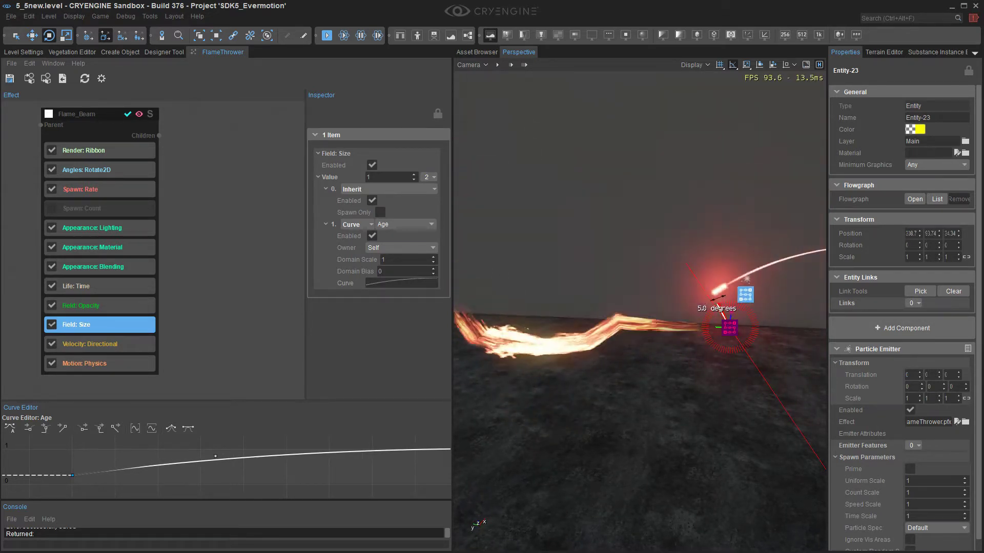
right_drag(718, 299, 694, 300)
key(d)
key(a)
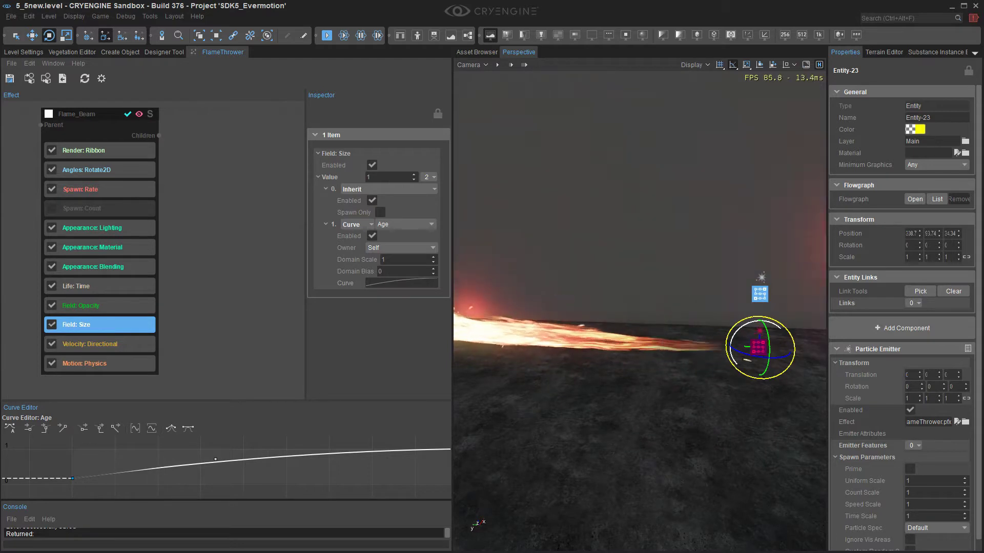
right_drag(694, 300, 686, 289)
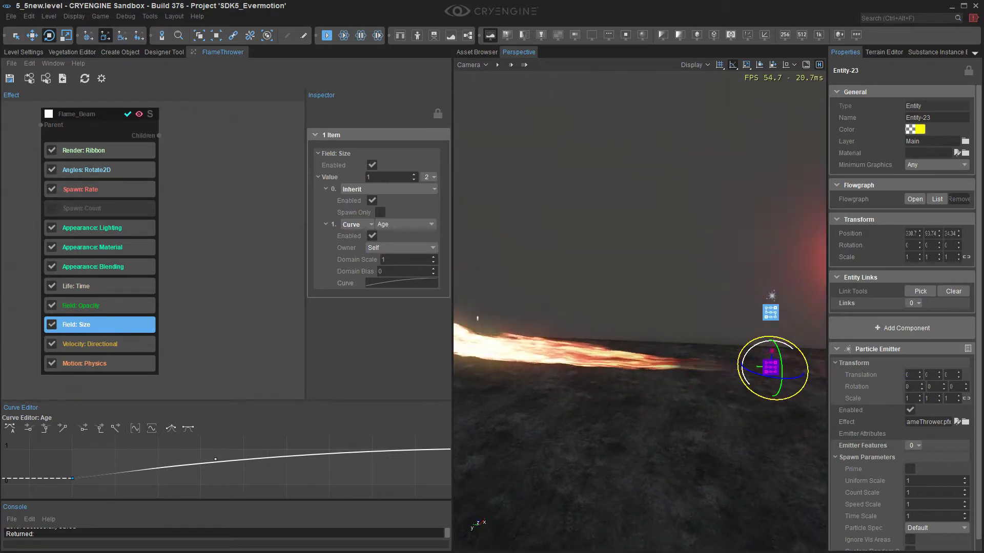
Step: Steepen the start of the Field: Size age curve slightly and check the flame's shape along its whole length
drag(216, 459, 215, 454)
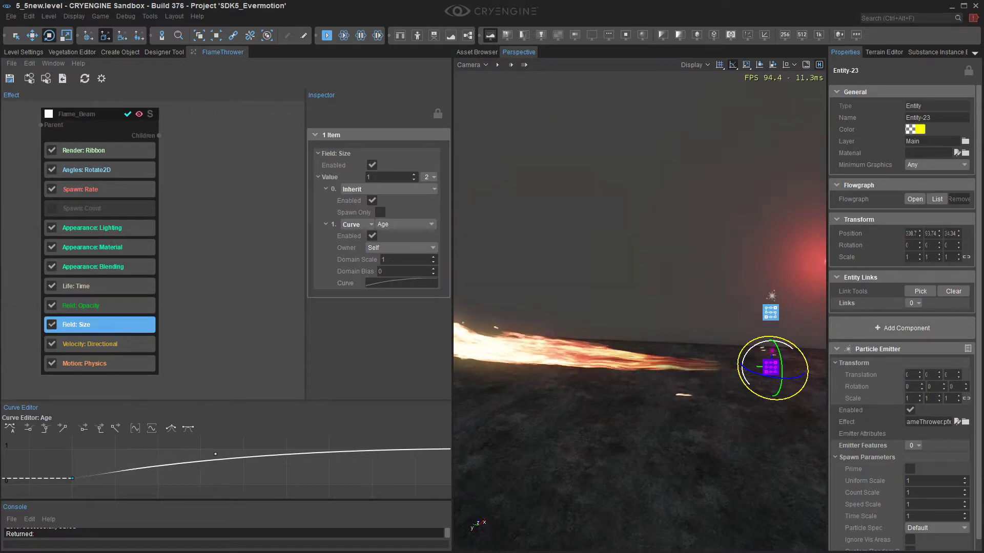
right_drag(640, 308, 621, 300)
mouse_move(742, 316)
mouse_down()
mouse_move(718, 308)
mouse_move(725, 316)
mouse_up()
right_drag(725, 316, 704, 315)
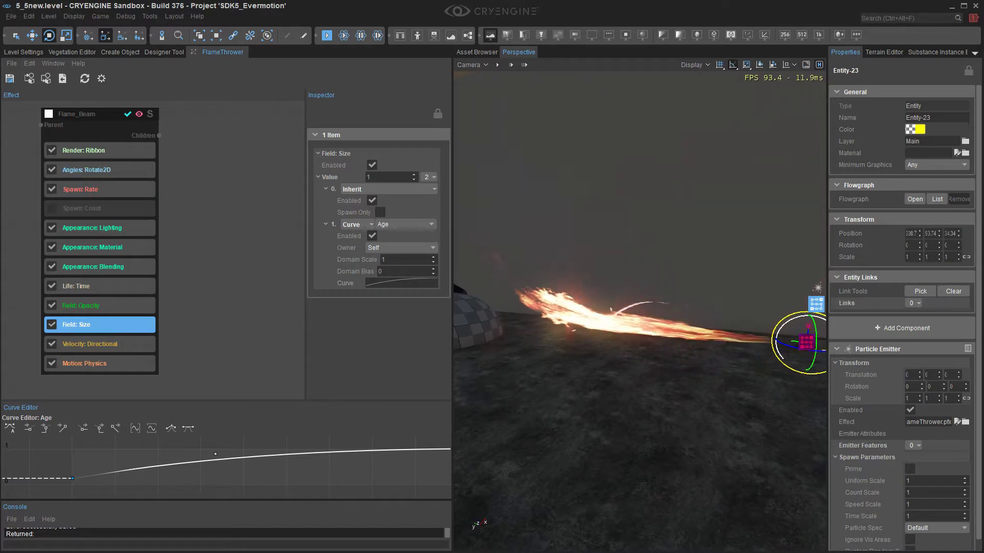
Step: Add a default sprite component to the FlameThrower effect and place it beside Flame_Beam
right_drag(205, 174, 172, 195)
drag(61, 135, 50, 137)
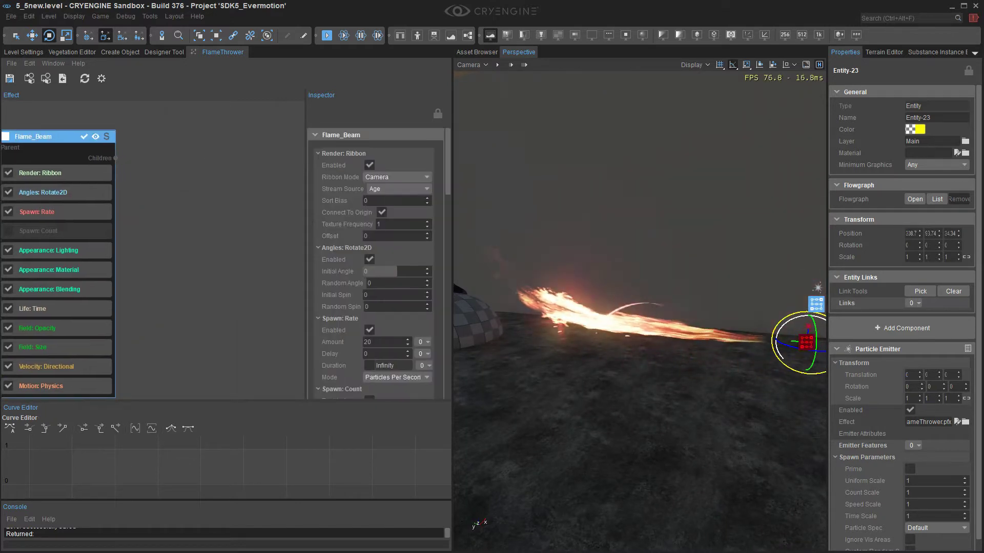
click(205, 221)
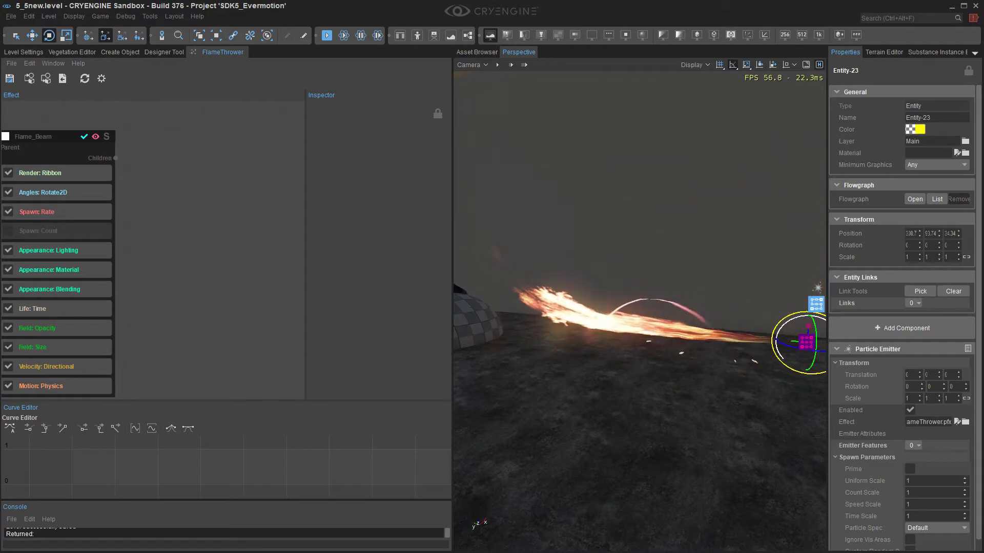
right_click(202, 197)
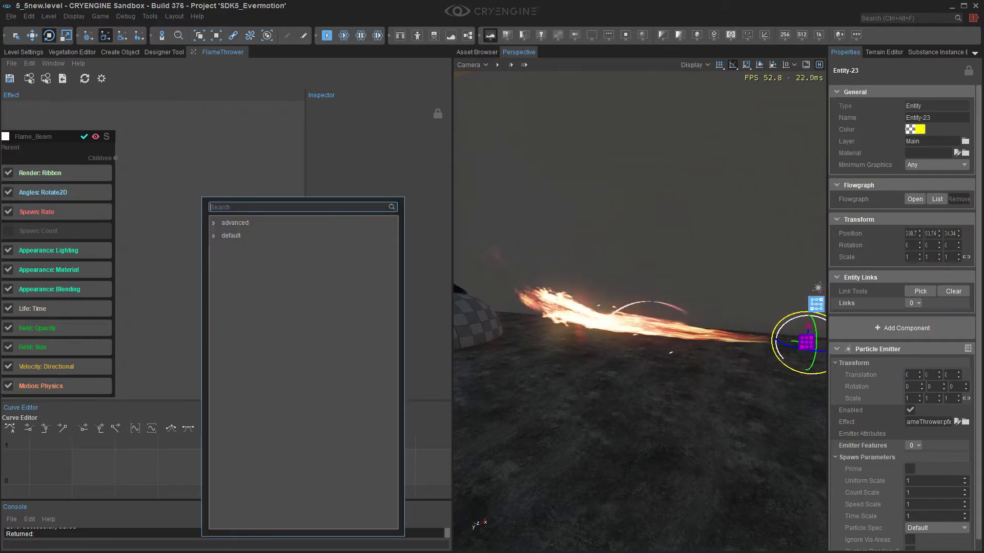
click(231, 236)
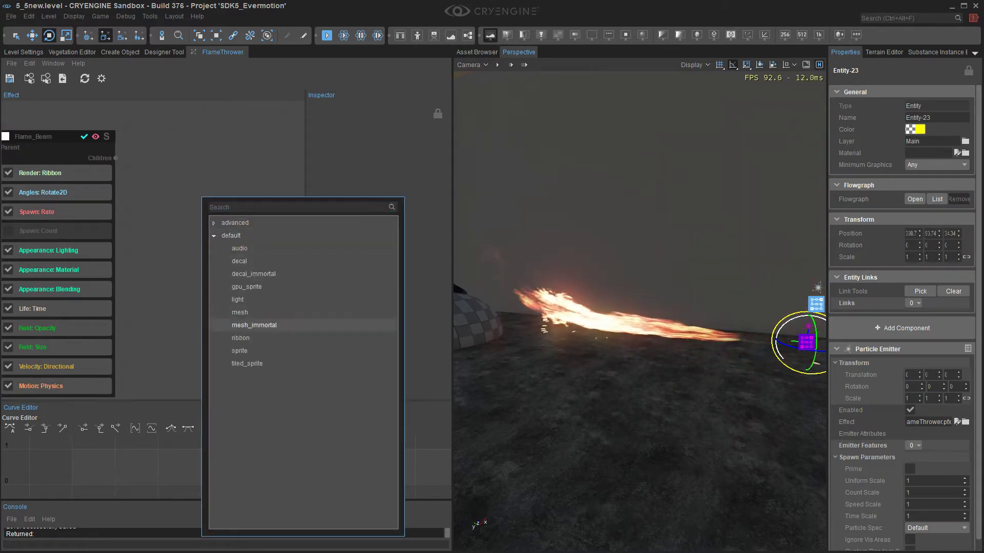
click(240, 351)
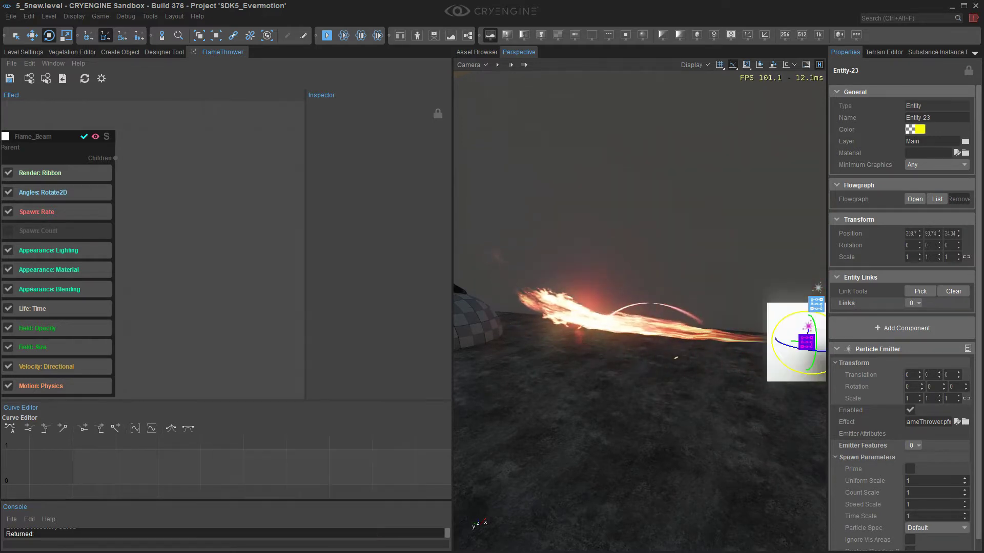
drag(238, 204, 187, 149)
right_drag(640, 307, 661, 308)
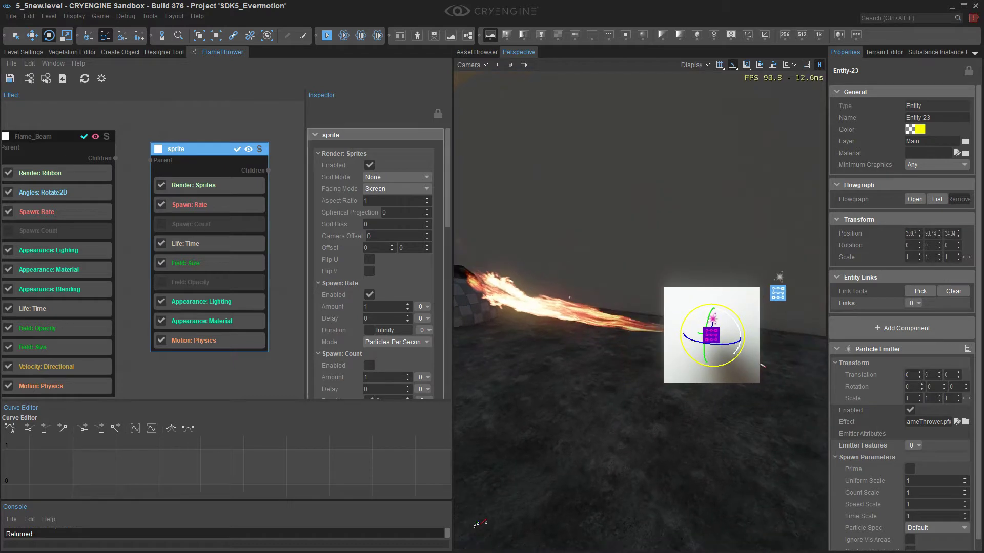
Step: Add a Velocity: Directional feature after Motion: Physics on the sprite component and set its Y velocity to 20
click(225, 342)
right_click(226, 345)
mouse_move(319, 406)
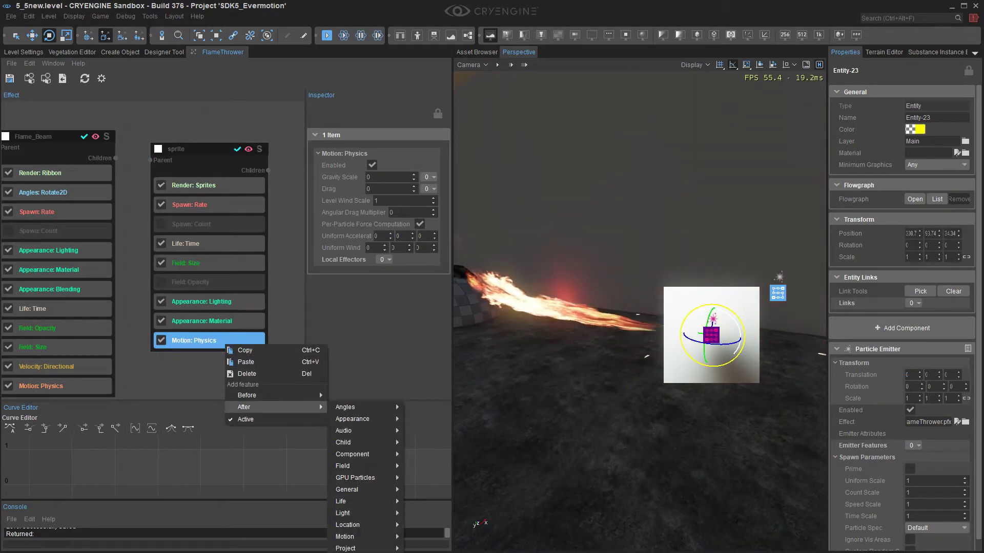
click(430, 552)
click(225, 360)
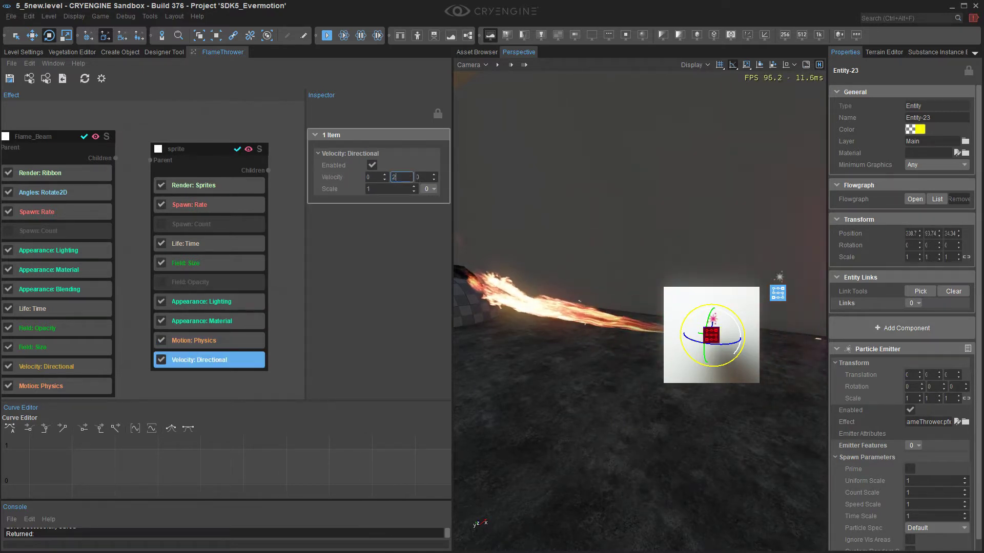
text(20)
key(Return)
right_drag(640, 308, 579, 290)
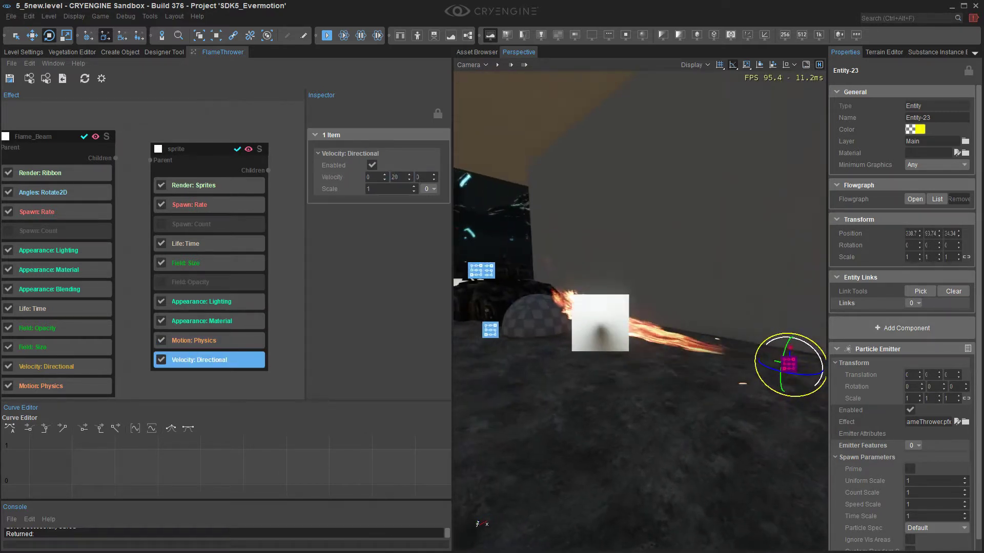
Step: Set the Spawn: Rate Amount of the sprite component to 15 particles per second
click(209, 204)
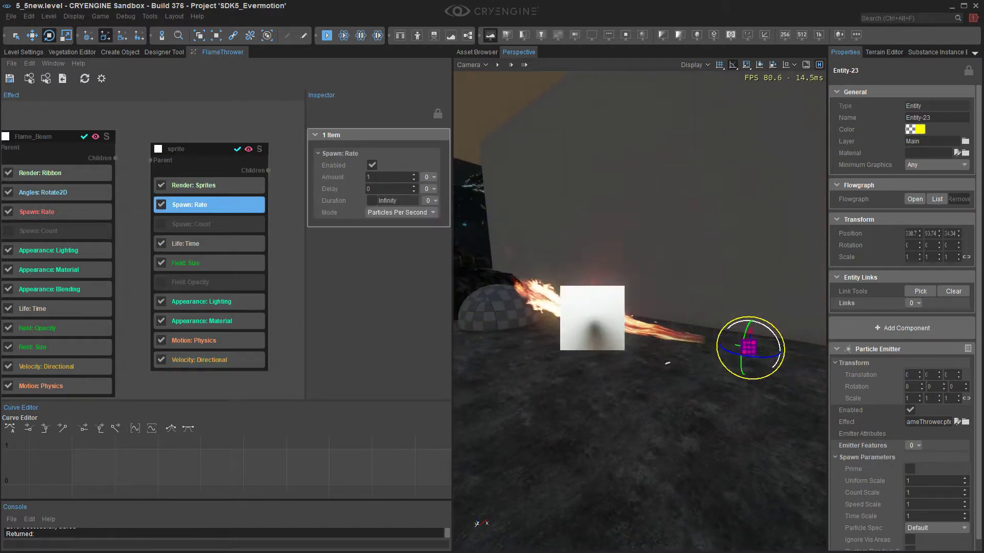
click(386, 177)
text(5)
key(Return)
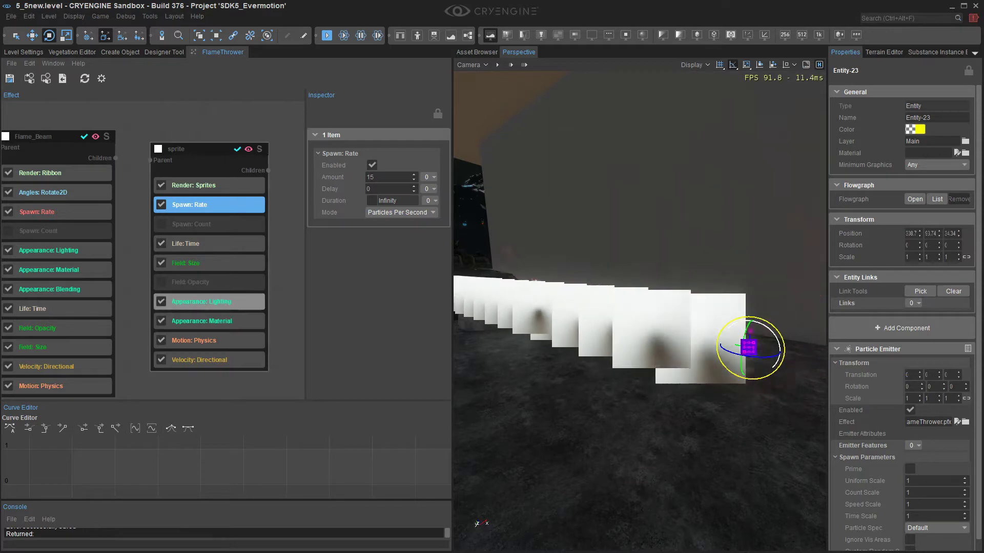
click(209, 322)
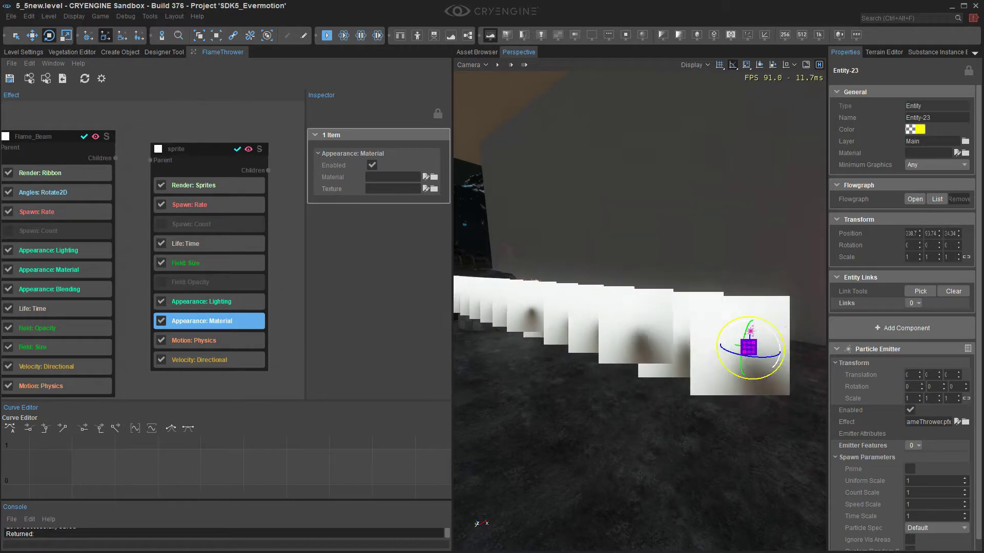
click(433, 177)
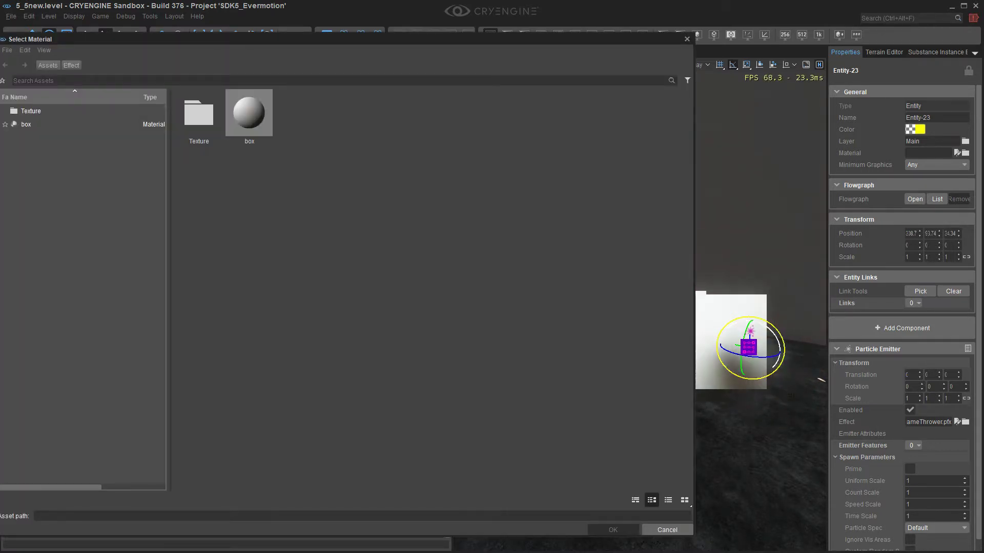
click(668, 530)
Step: Inspect the flamethrower_fire material's fireball4 Diffuse texture in the Material Editor and set its Diffuse Color to 254,248,247
drag(127, 550, 396, 137)
click(94, 351)
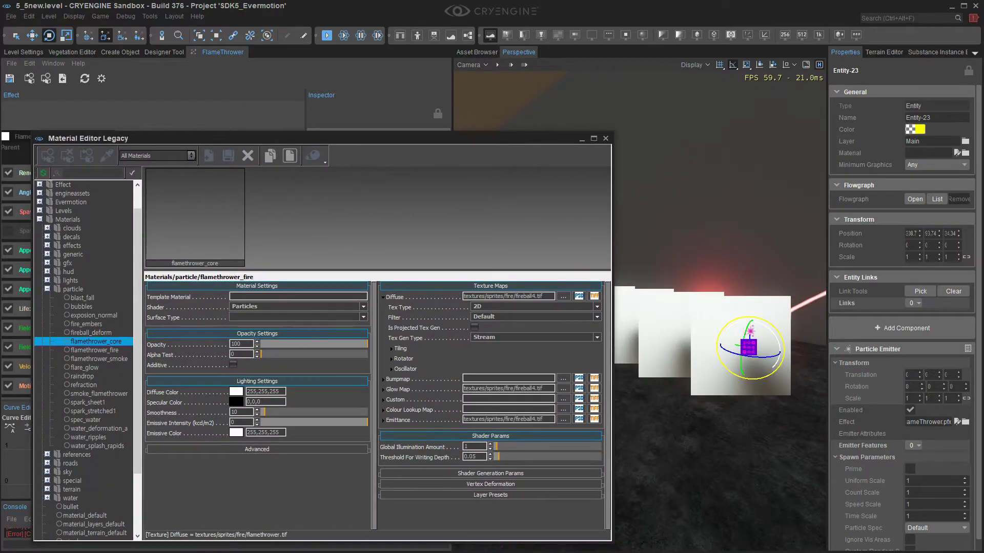
mouse_move(563, 297)
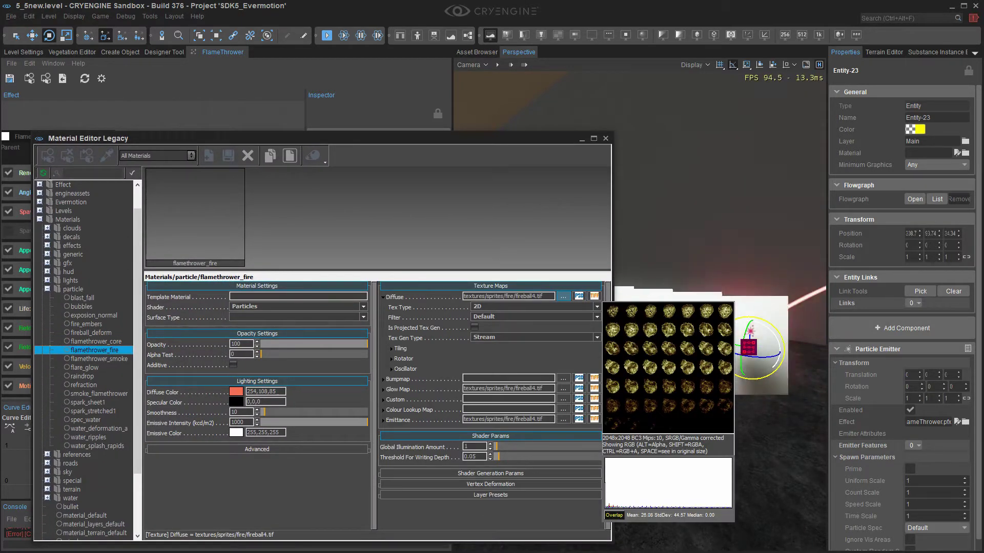
click(99, 359)
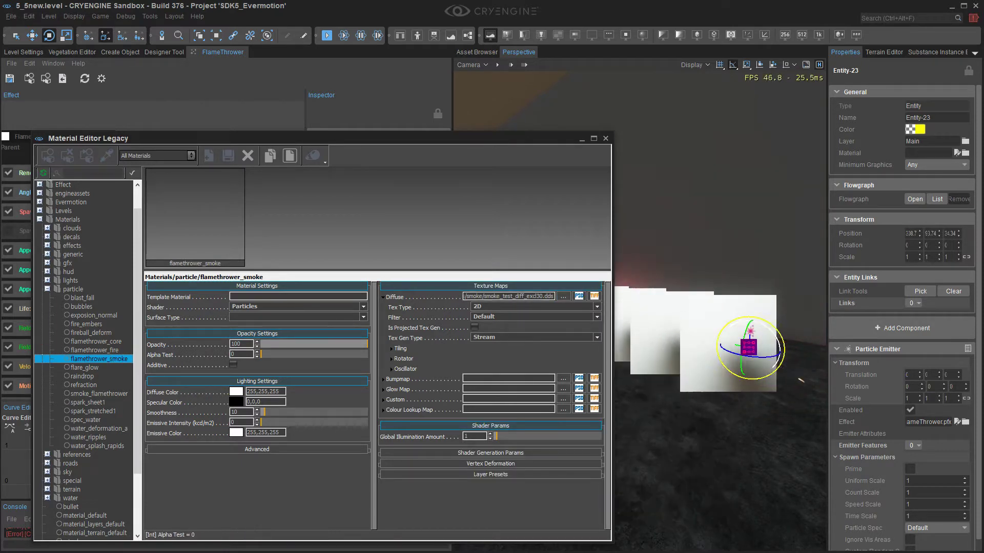
click(94, 350)
mouse_move(563, 297)
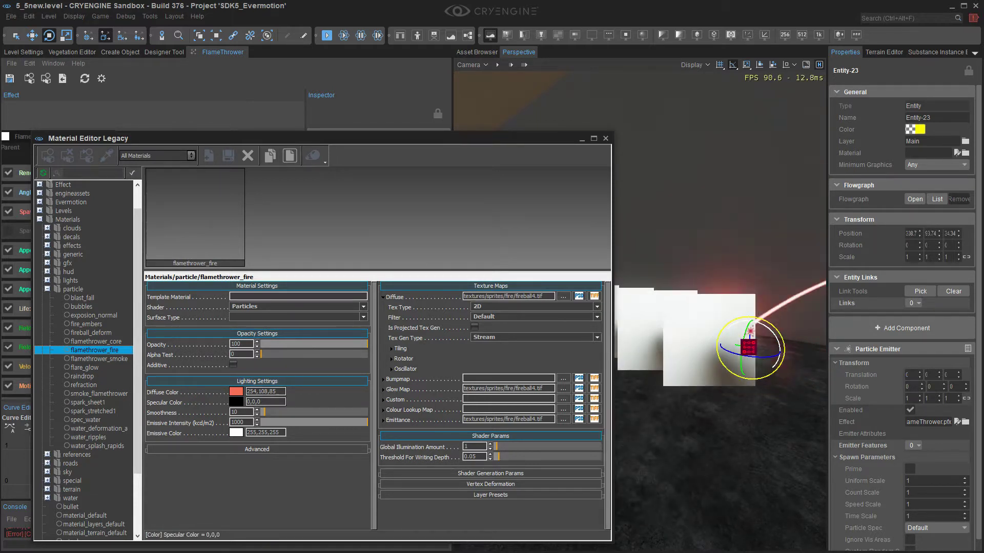
click(237, 391)
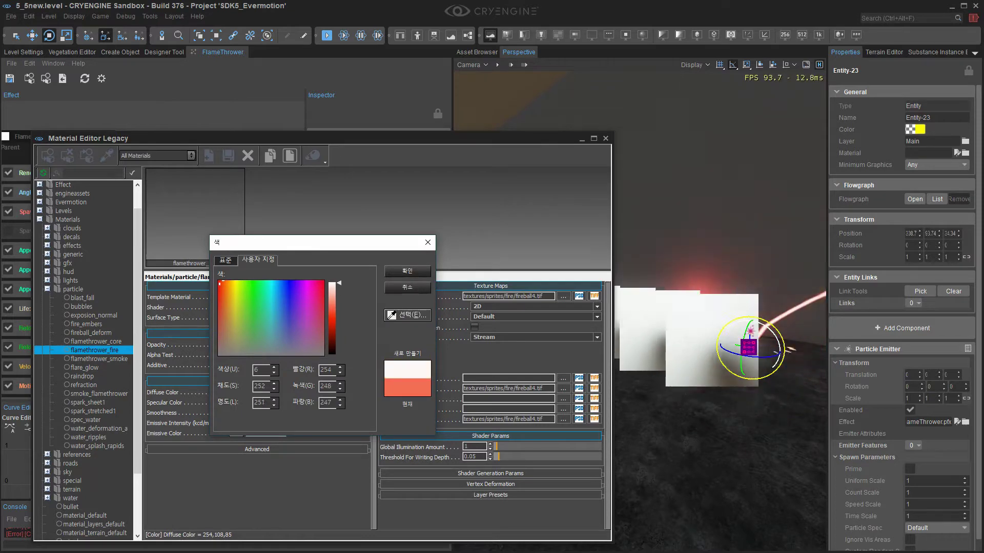
click(408, 270)
key(alt+Tab)
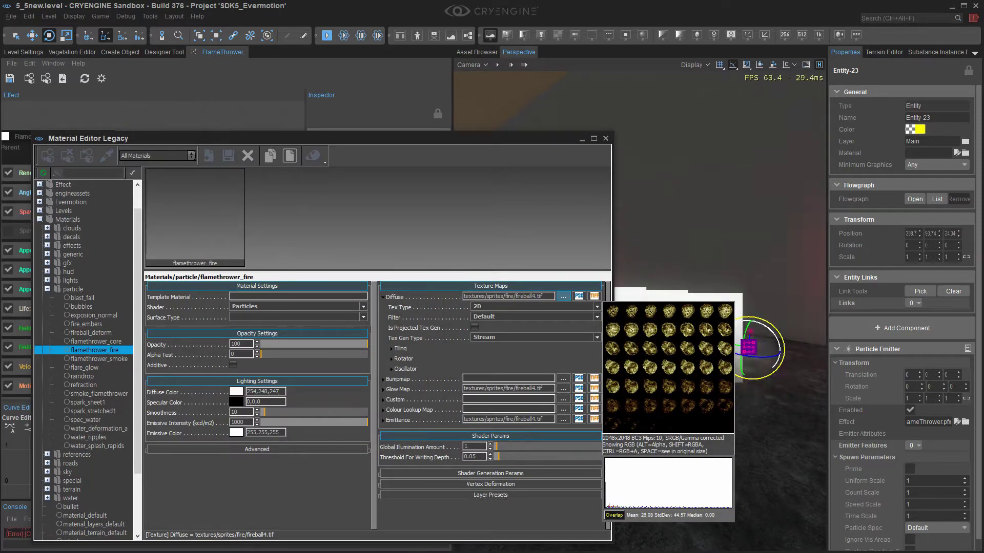
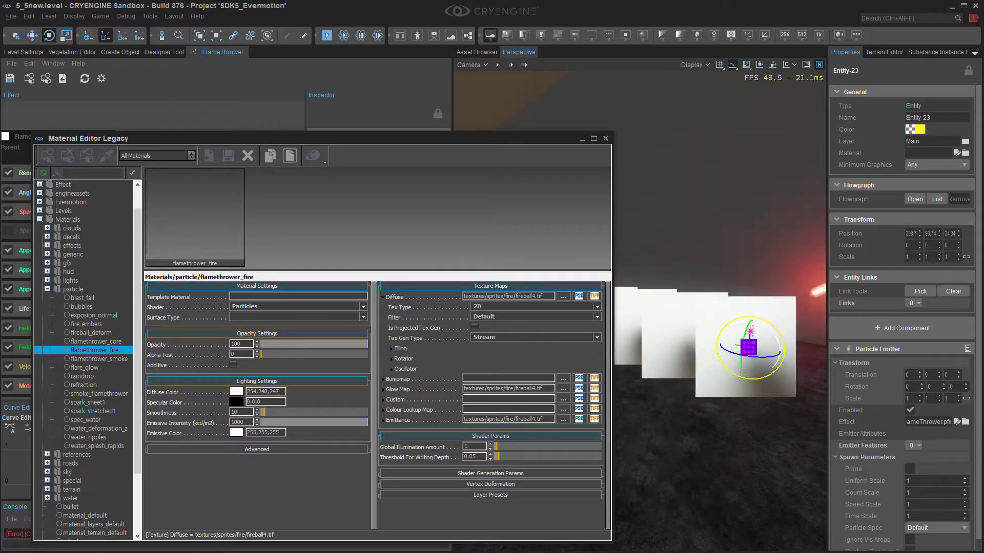
drag(433, 135, 307, 330)
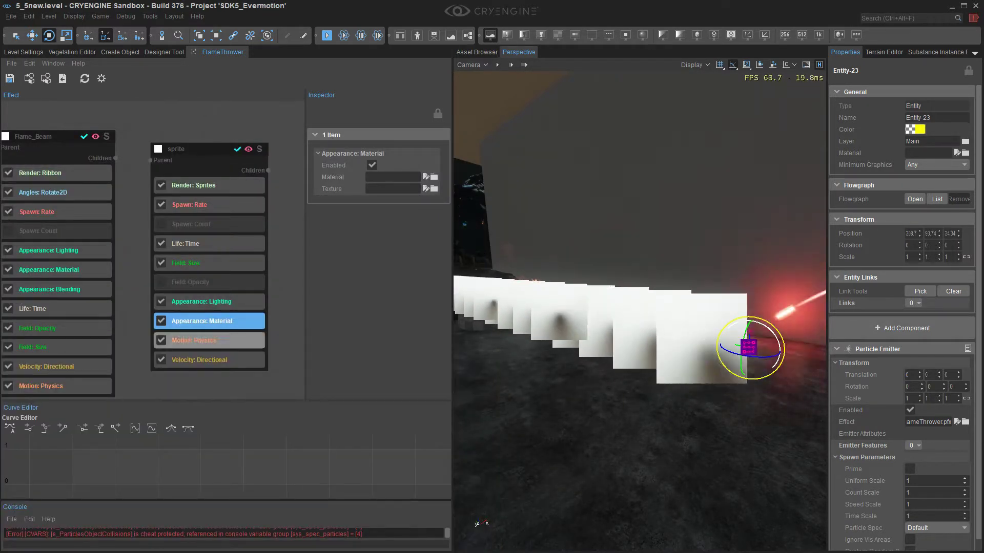
Step: Add an Appearance: Texture Tiling feature before Appearance: Material on the sprite component
right_click(197, 323)
mouse_move(230, 374)
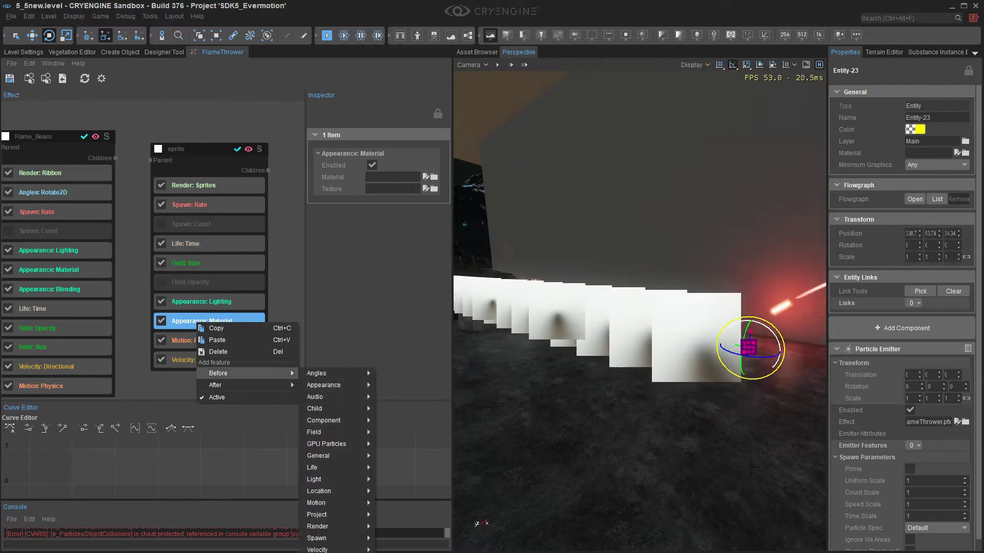
mouse_move(328, 386)
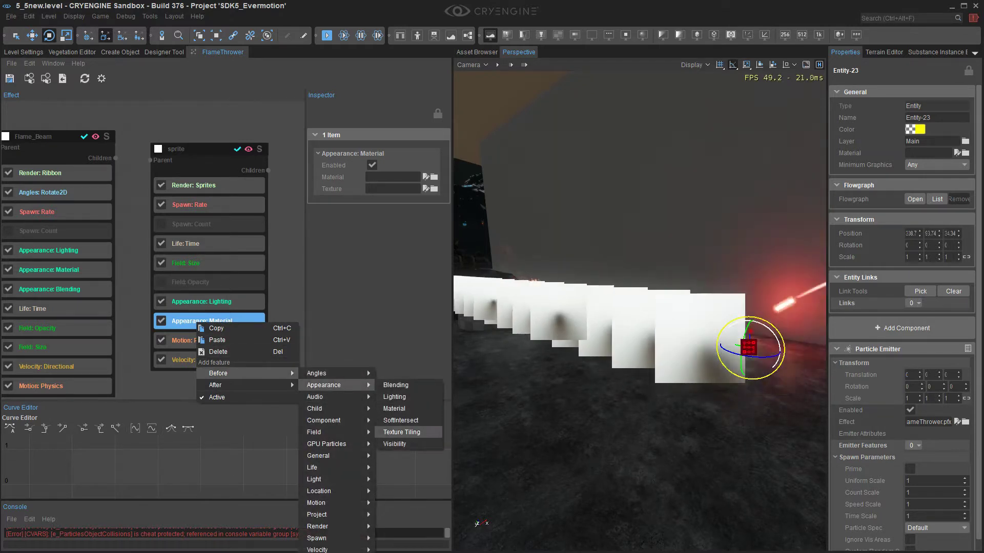
click(401, 432)
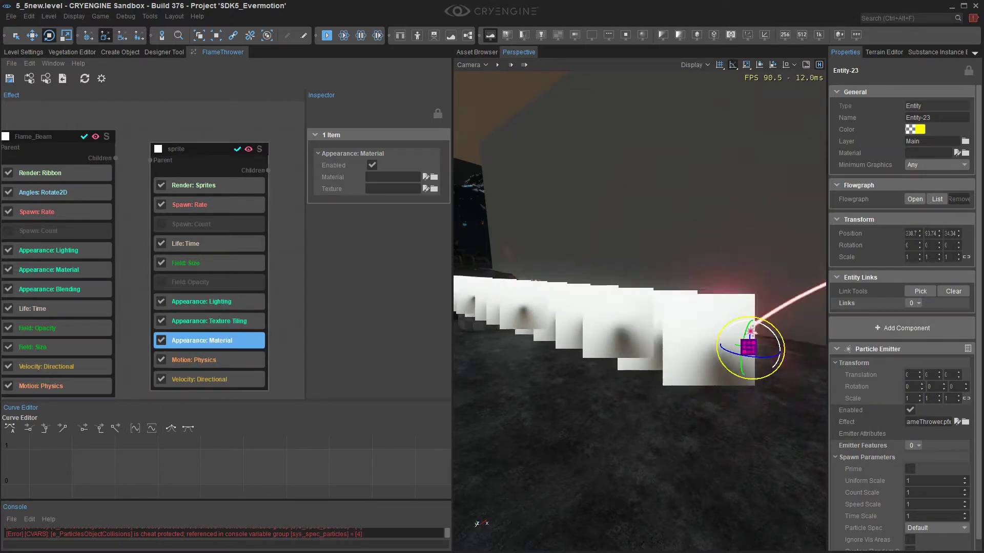
Step: Assign the flamethrower_fire material from Materials/particle to the sprite component's Appearance: Material feature
click(433, 189)
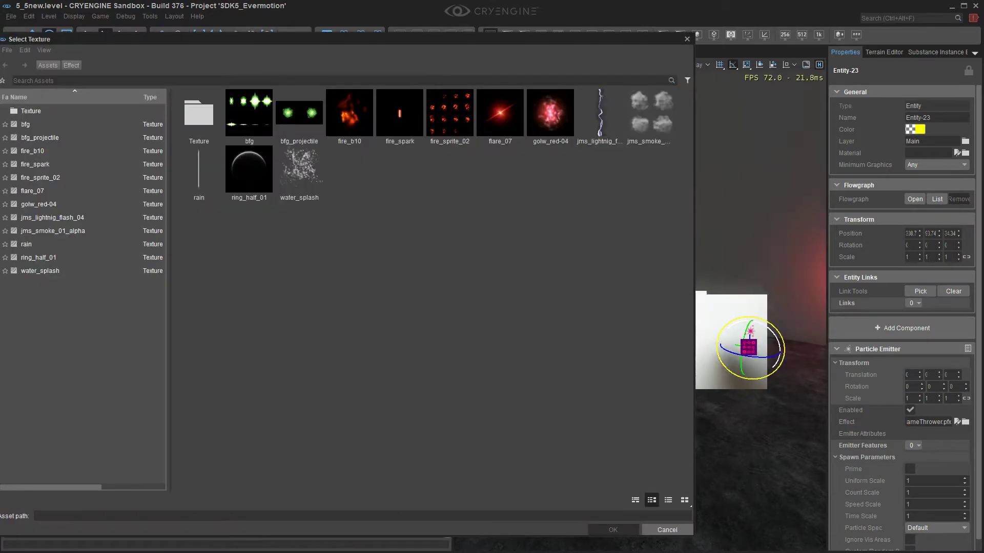
click(668, 531)
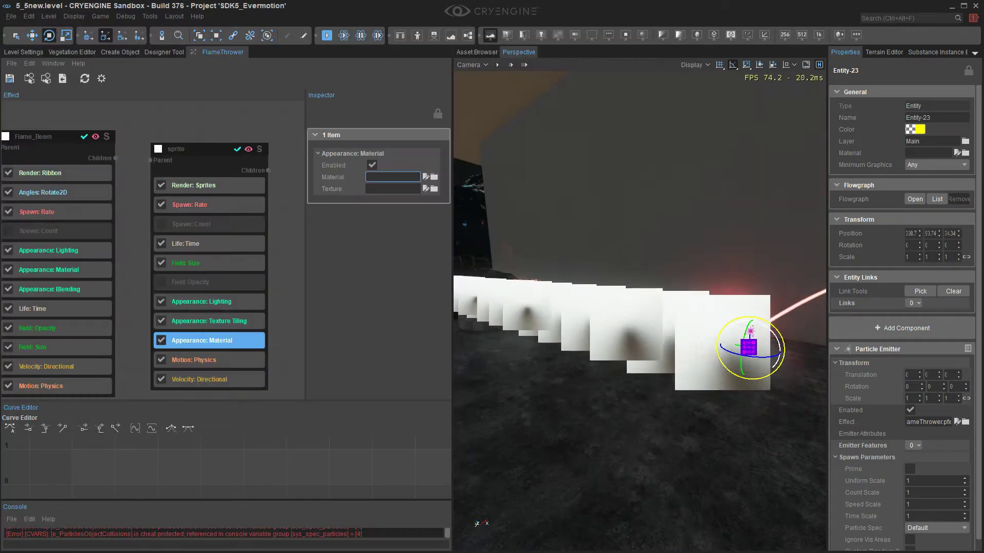
click(434, 177)
click(47, 66)
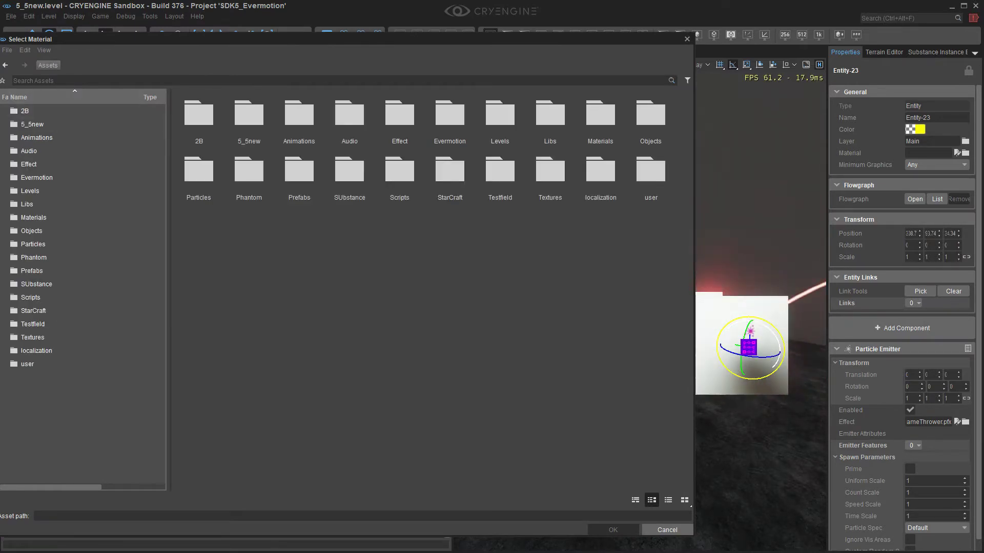
double_click(600, 114)
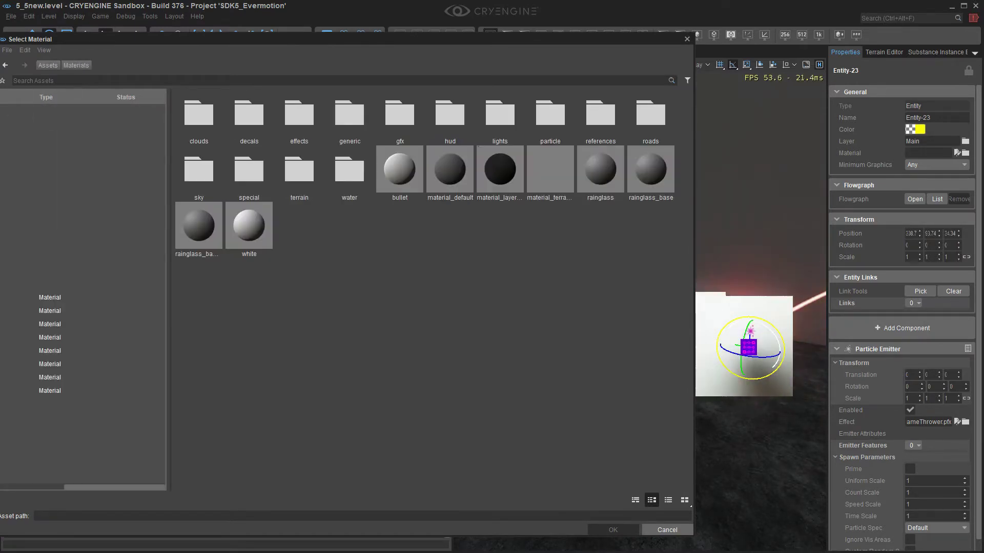
double_click(550, 114)
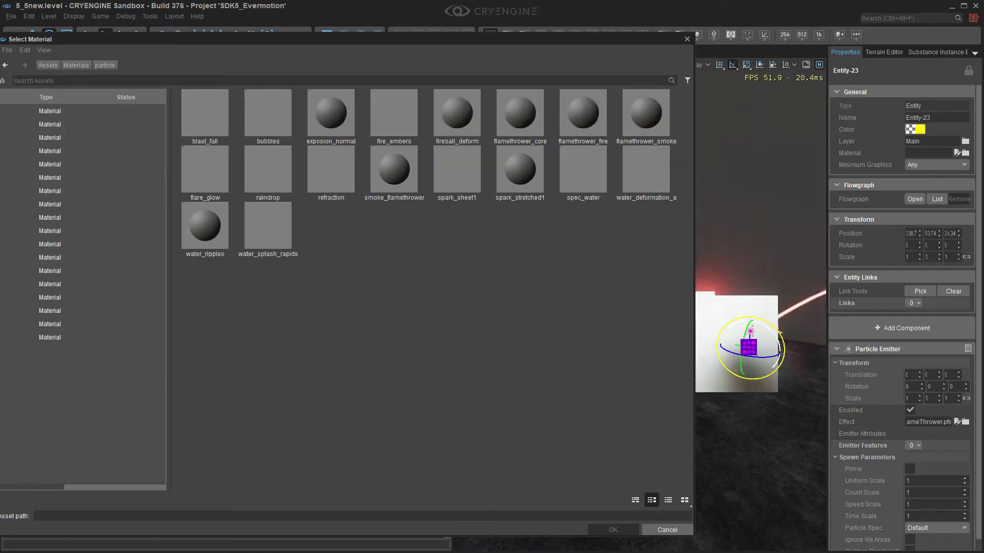
drag(113, 487, 47, 487)
click(51, 191)
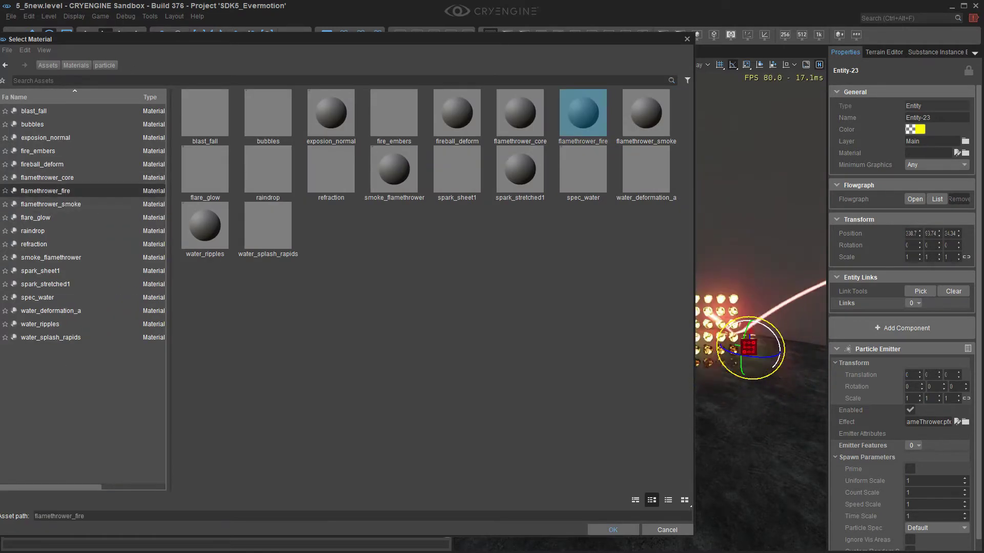
click(613, 530)
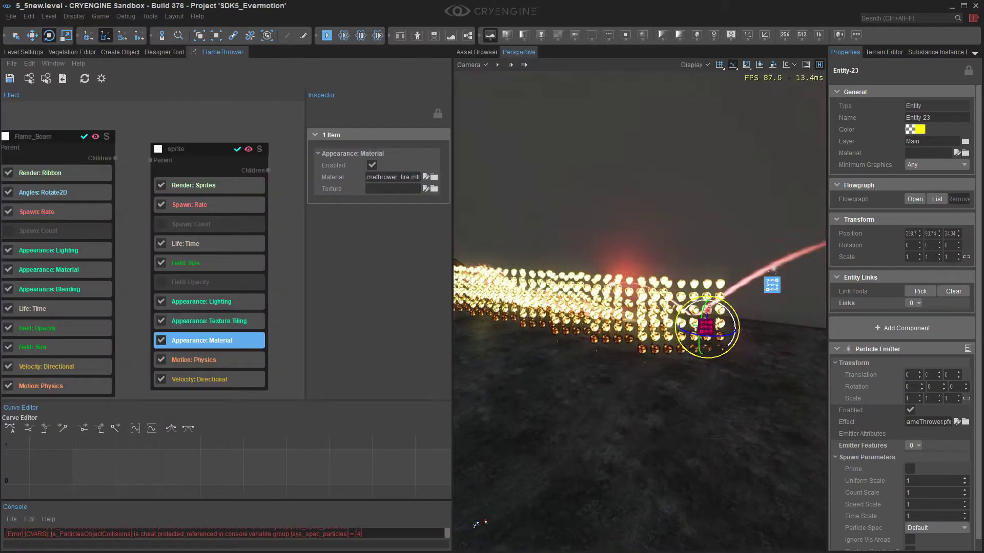
Step: Save the effect and set the sprite's Texture Tiling to Tiles X 7, Tiles Y 7 and Tile Count 49
right_drag(640, 308, 661, 307)
click(209, 321)
click(9, 79)
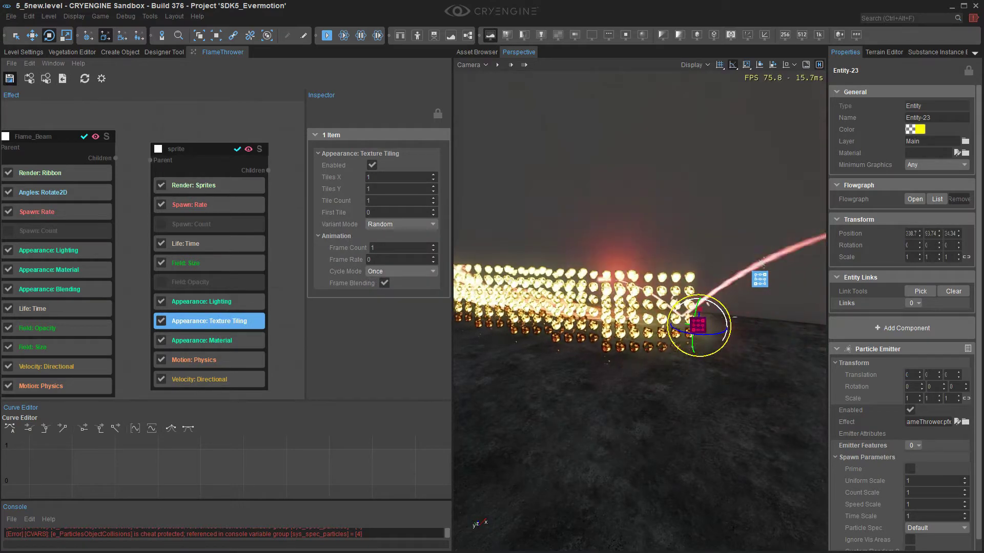
click(10, 79)
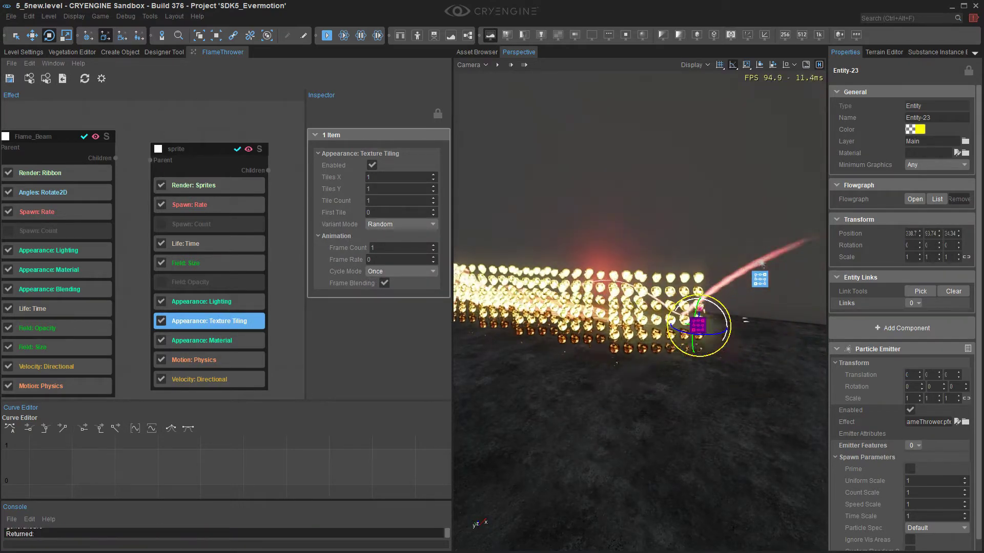
text(7)
key(Tab)
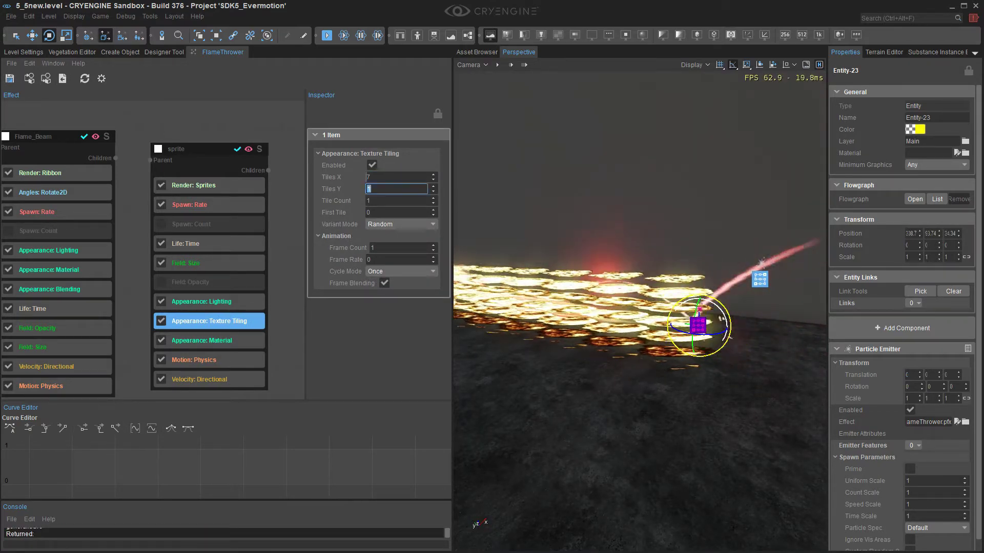
key(Tab)
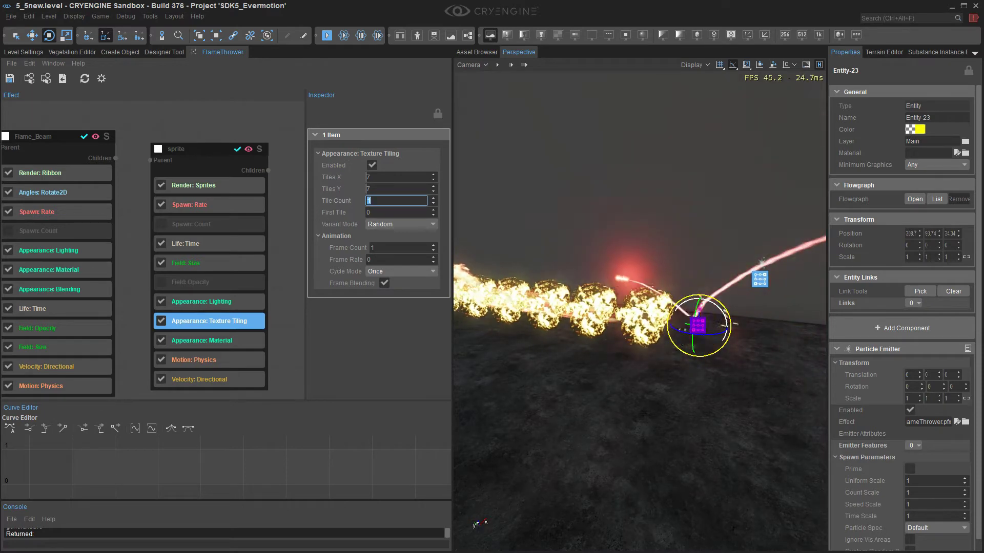
text(49)
key(shift+Tab)
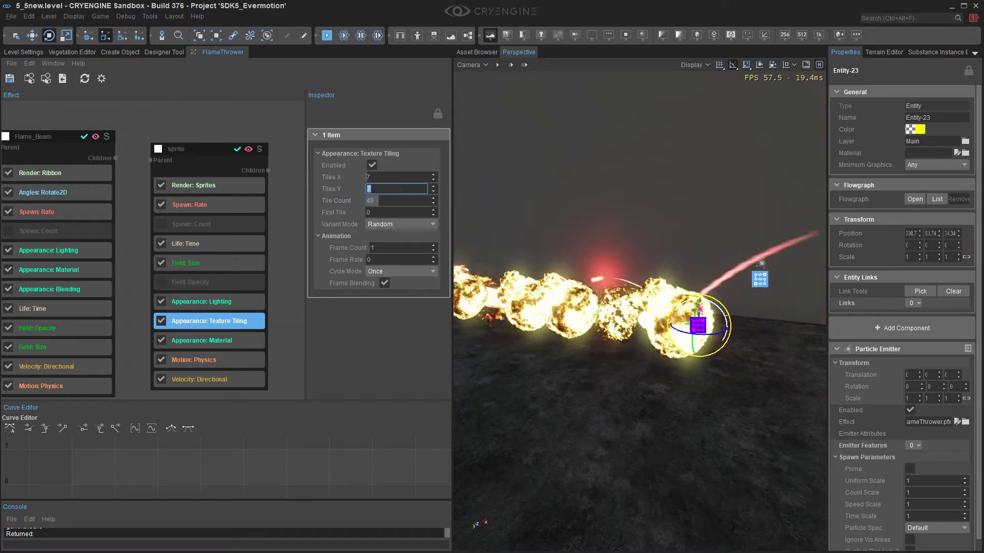
right_drag(641, 313, 712, 334)
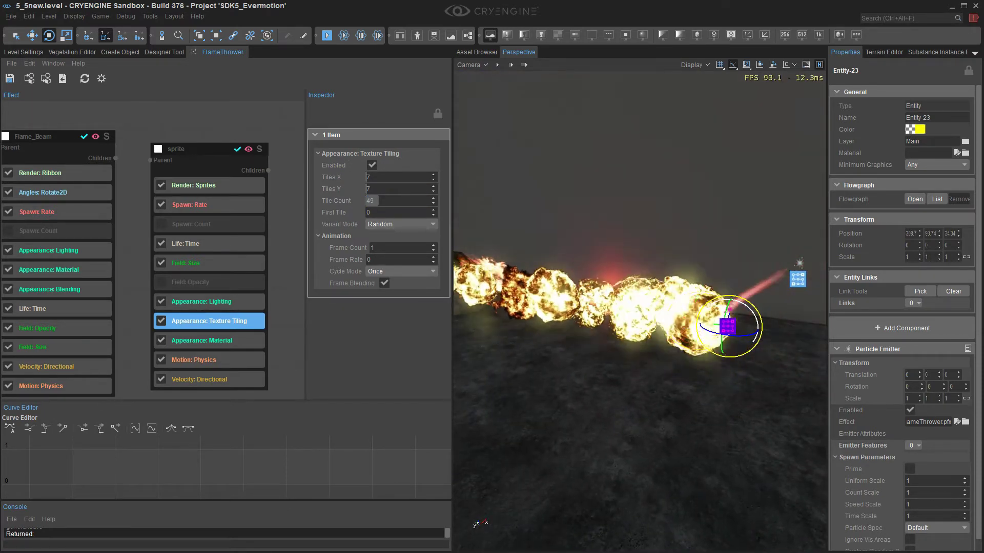
Step: Set the sprite's Texture Tiling First Tile to 1 and its animation to Frame Count 49, Frame Rate 49 and Loop cycle mode
click(395, 212)
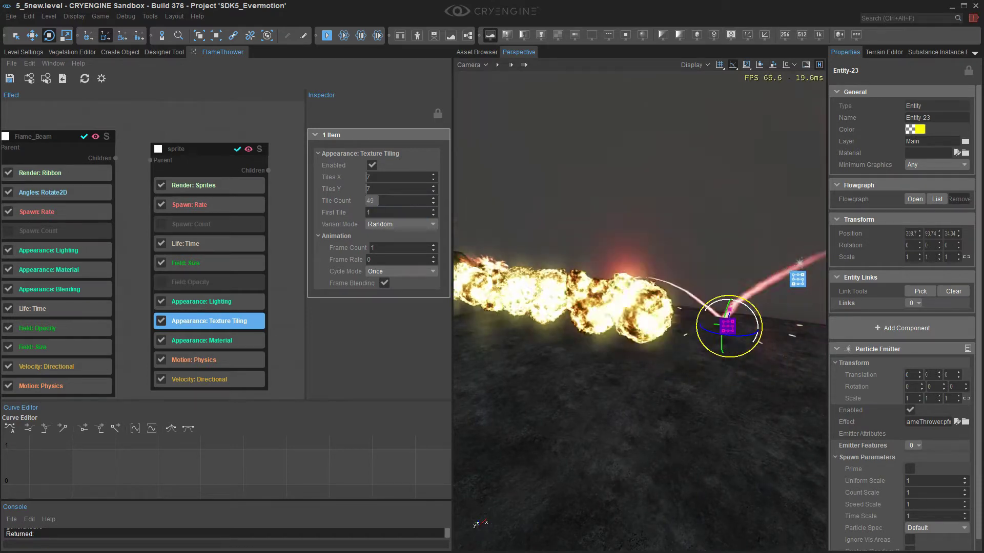
right_drag(641, 313, 612, 310)
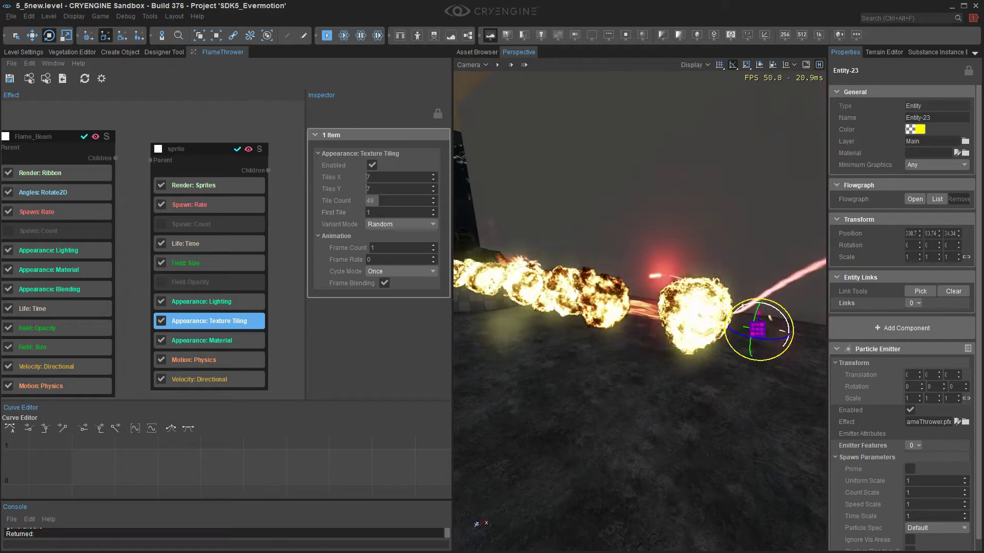
key(d)
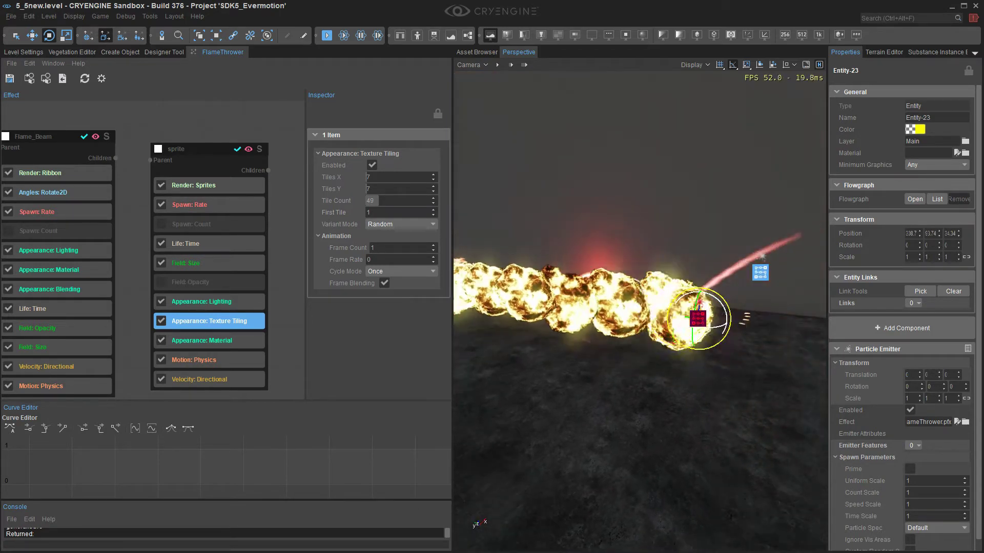
key(a)
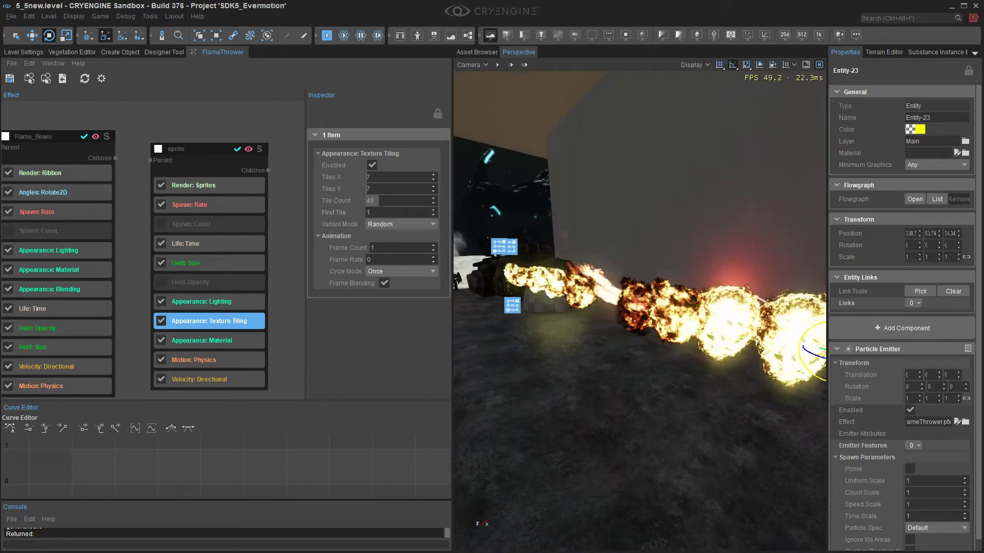
key(d)
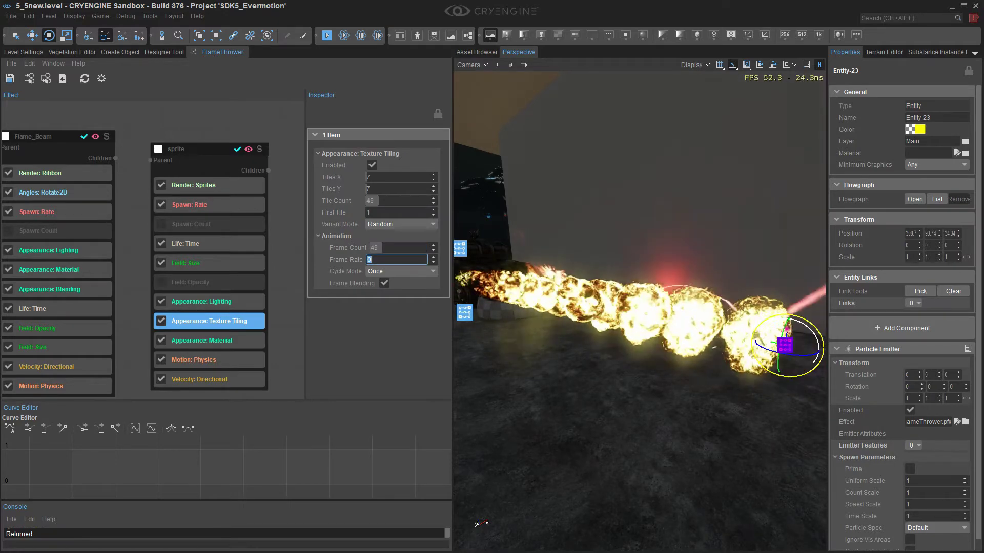
click(400, 271)
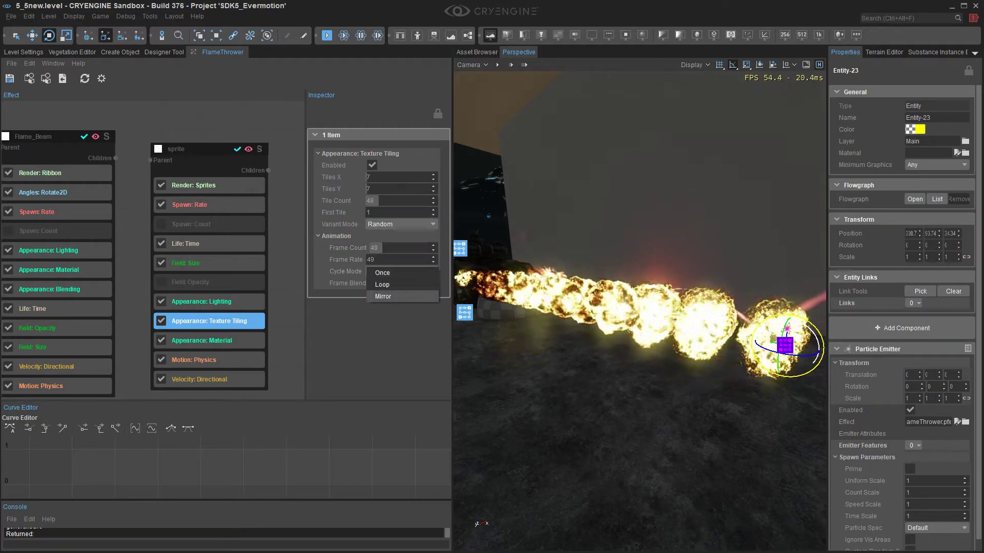
click(392, 286)
right_drag(640, 312, 653, 313)
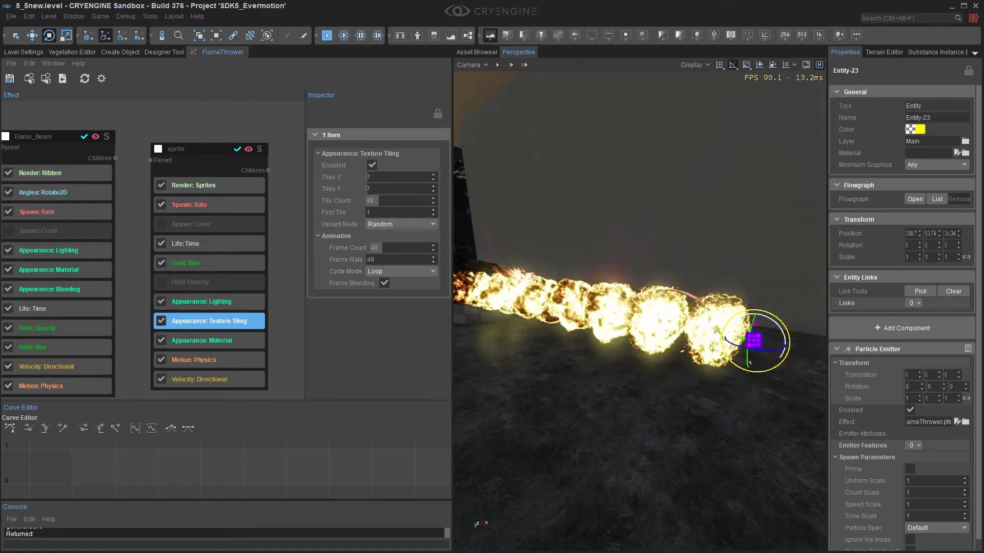
Step: Switch to the Material Editor, change the flamethrower_fire material's Diffuse Color to orange, and close the editor
click(210, 302)
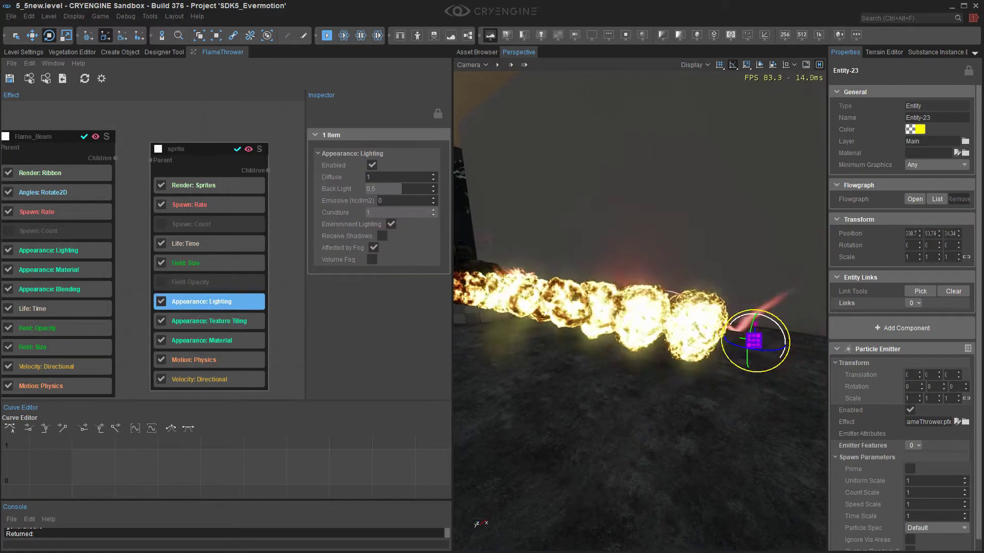
key(alt+Tab)
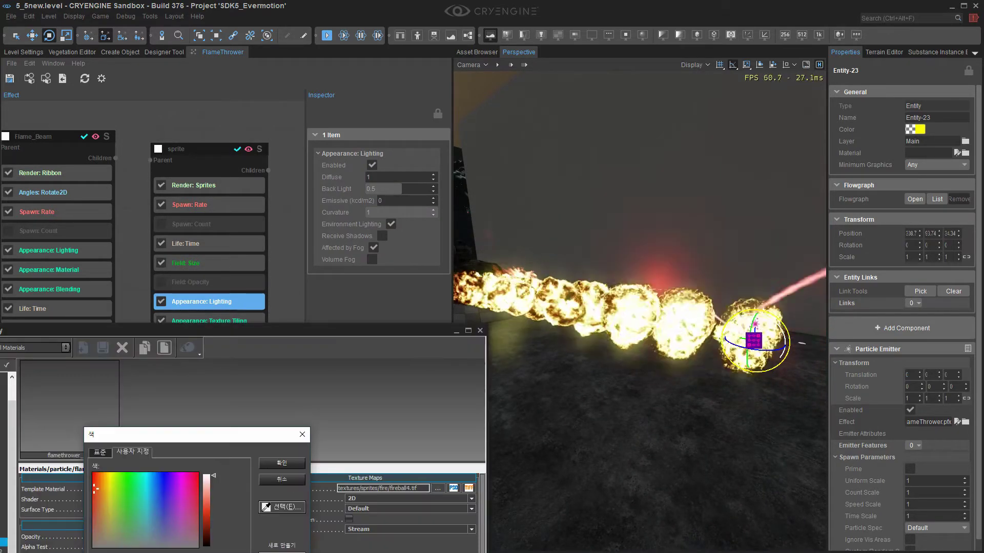
click(97, 482)
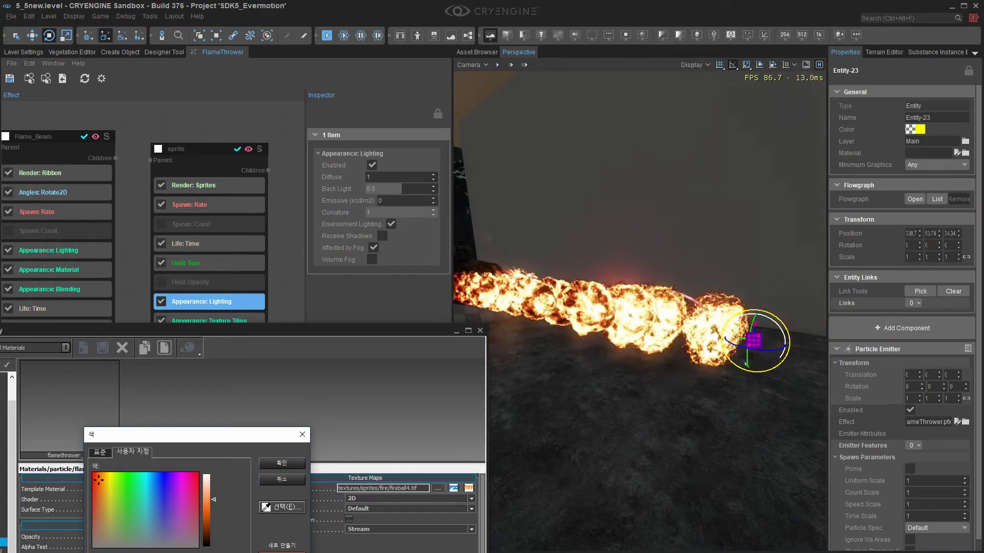
click(281, 463)
click(480, 331)
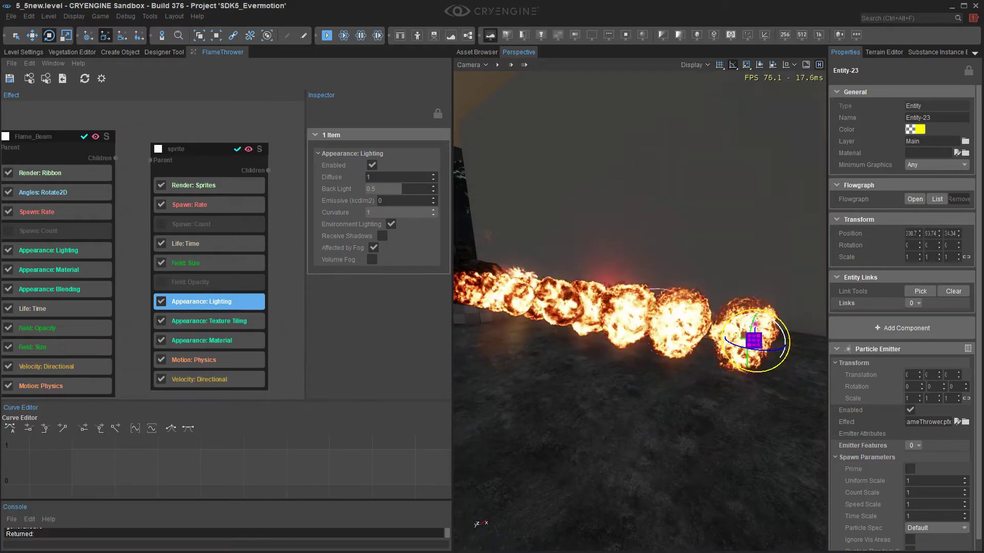
Step: Add an Appearance: Blending feature after Appearance: Lighting on the sprite component and set its Blend Mode to Additive
click(210, 340)
click(185, 148)
click(201, 301)
right_click(221, 303)
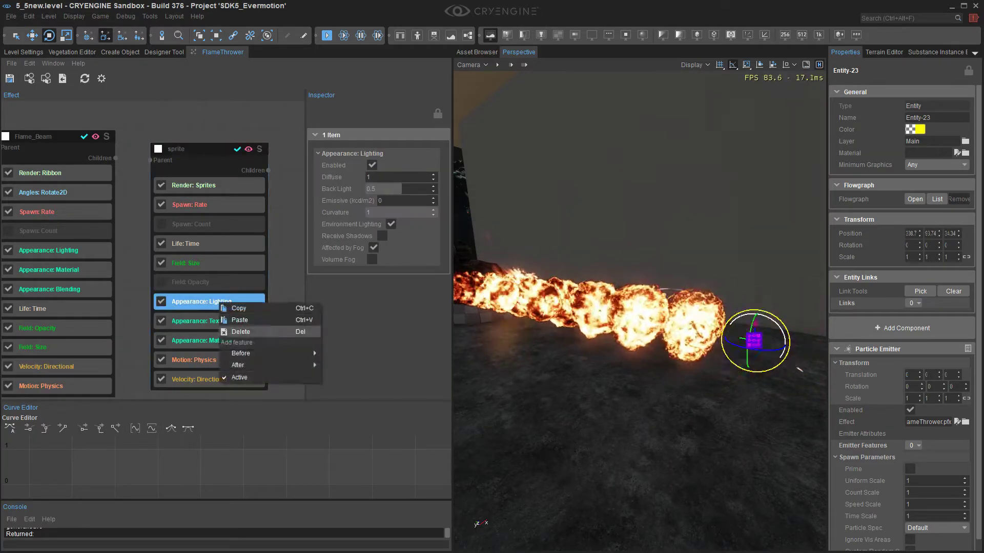
mouse_move(287, 365)
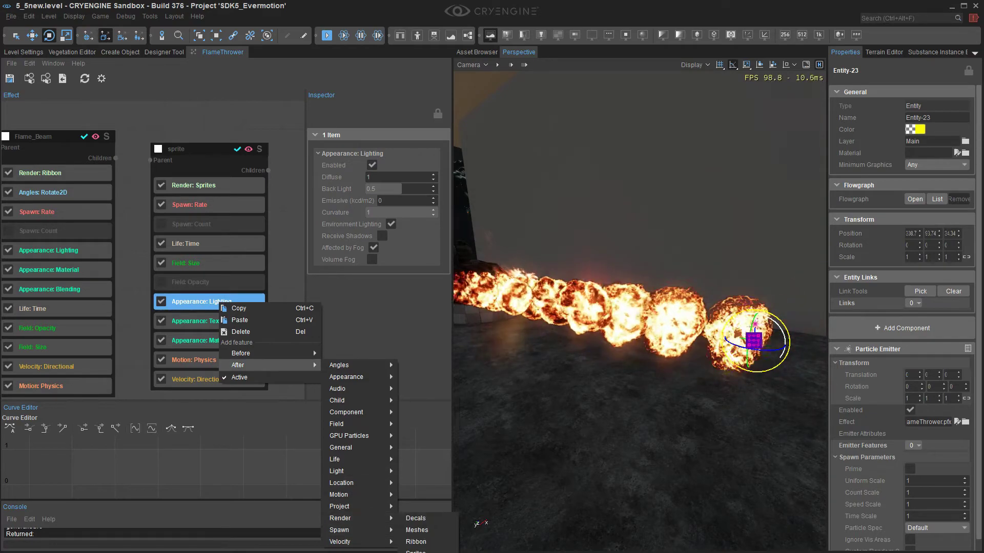
mouse_move(348, 377)
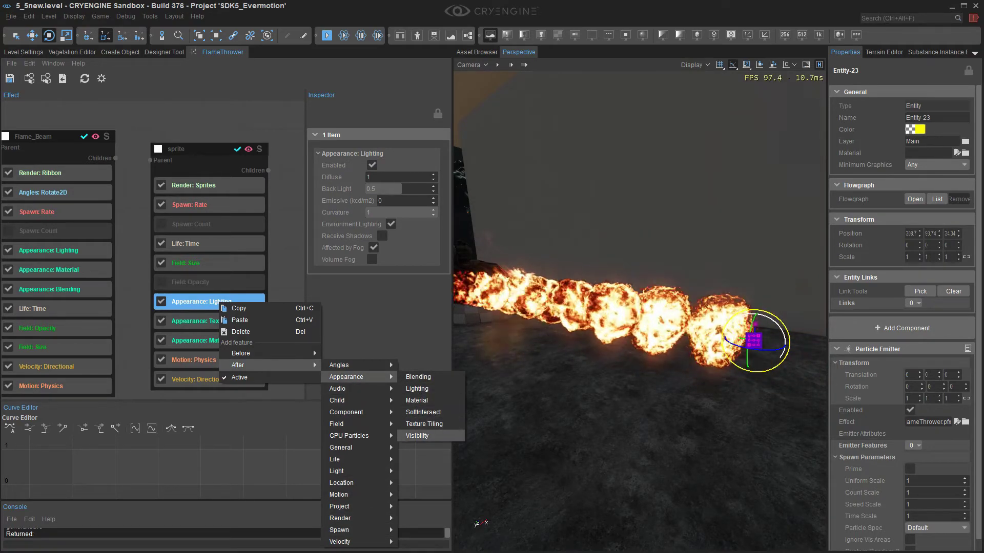
click(418, 377)
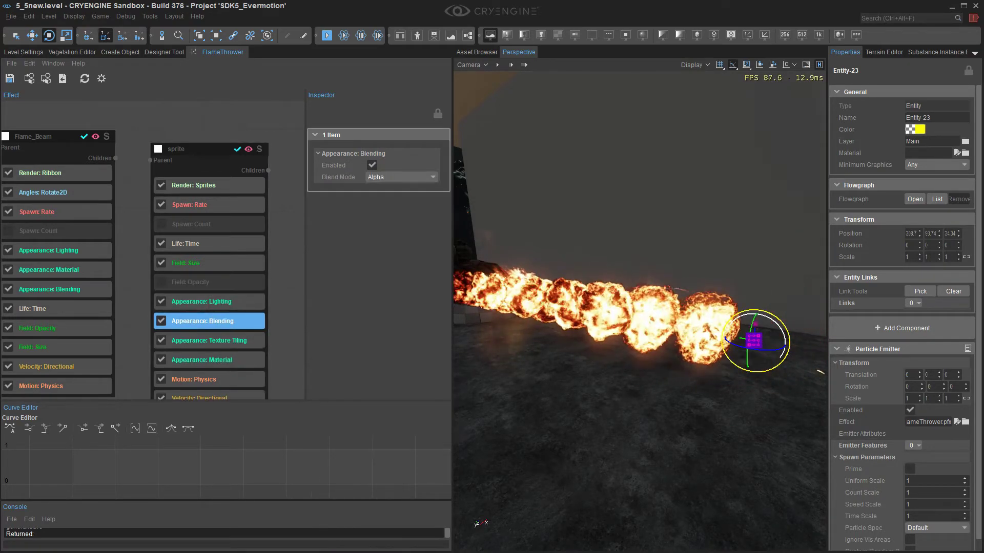
click(402, 176)
click(385, 191)
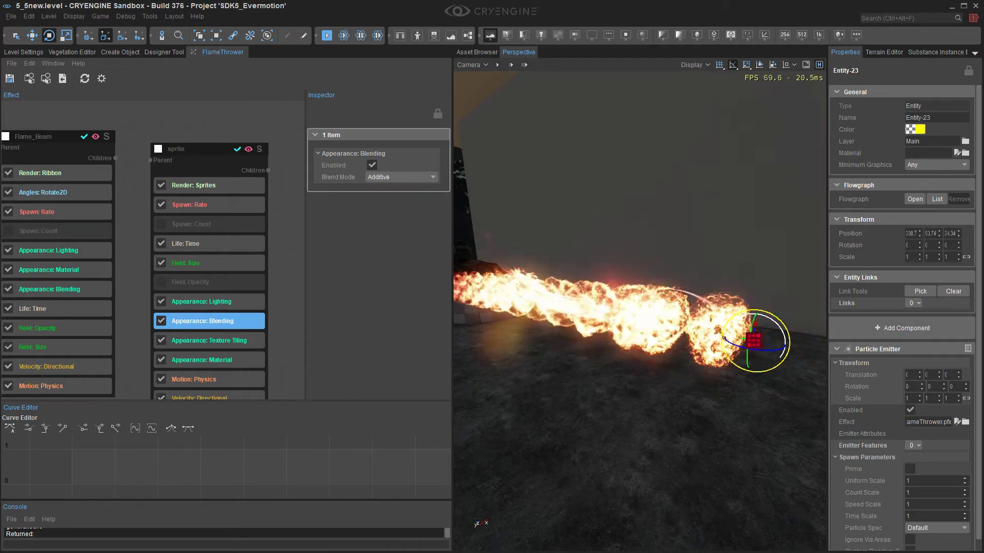
mouse_move(640, 312)
right_down()
mouse_move(556, 301)
mouse_move(707, 311)
mouse_move(556, 297)
mouse_move(651, 302)
right_up()
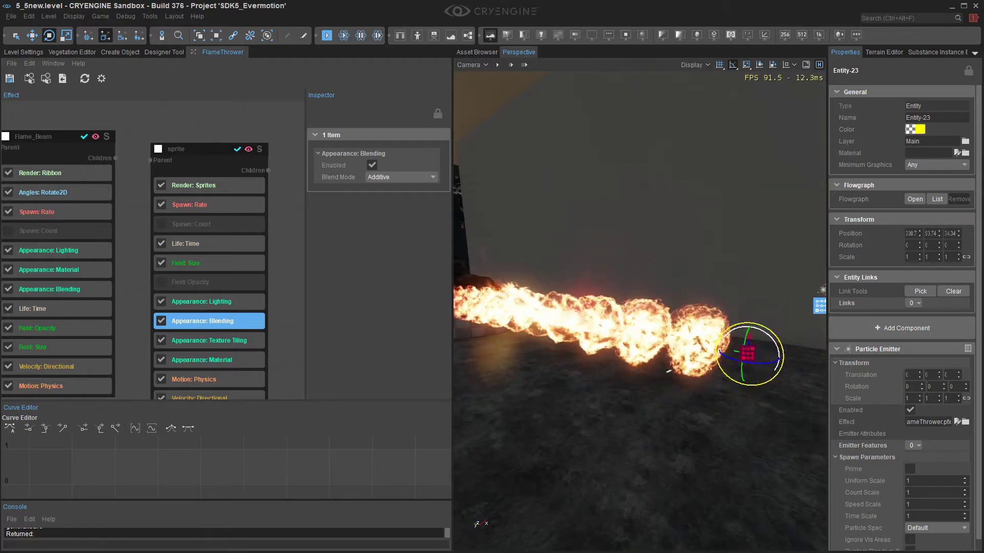
click(201, 244)
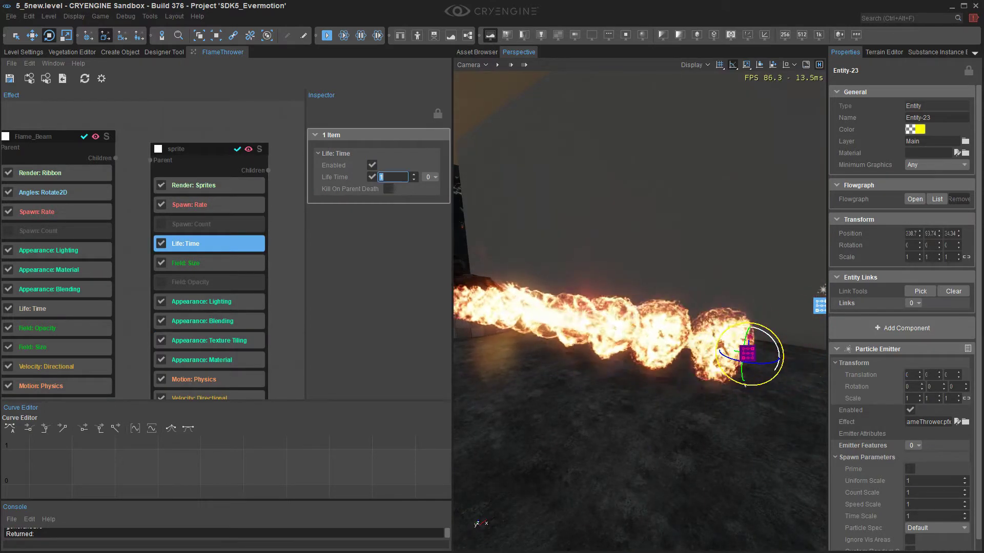
right_drag(584, 241, 492, 238)
right_drag(564, 303, 623, 300)
key(s)
key(w)
key(d)
Step: Set the sprite component's Spawn: Rate Amount to 10 particles per second and test the flame by rotating the emitter
click(205, 205)
click(387, 177)
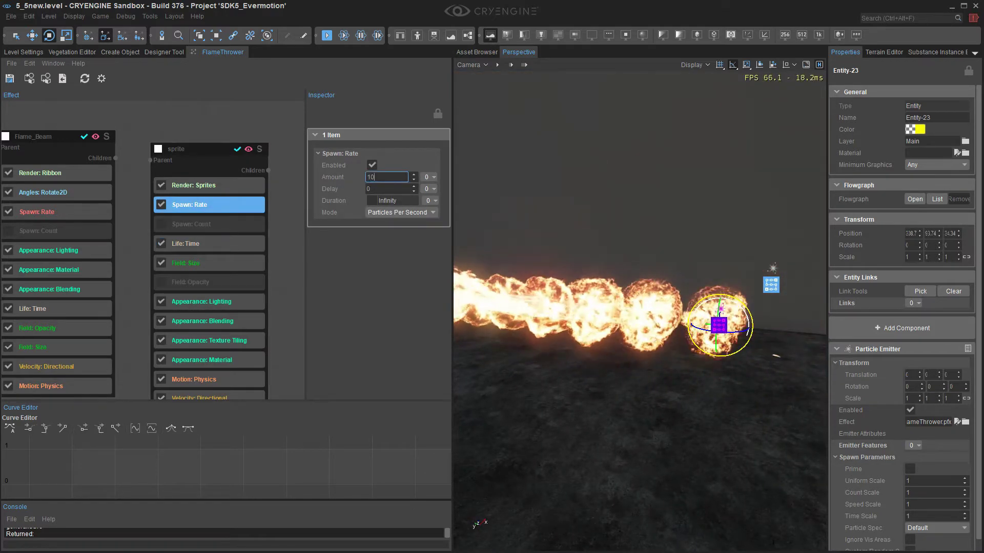
text(10)
key(Return)
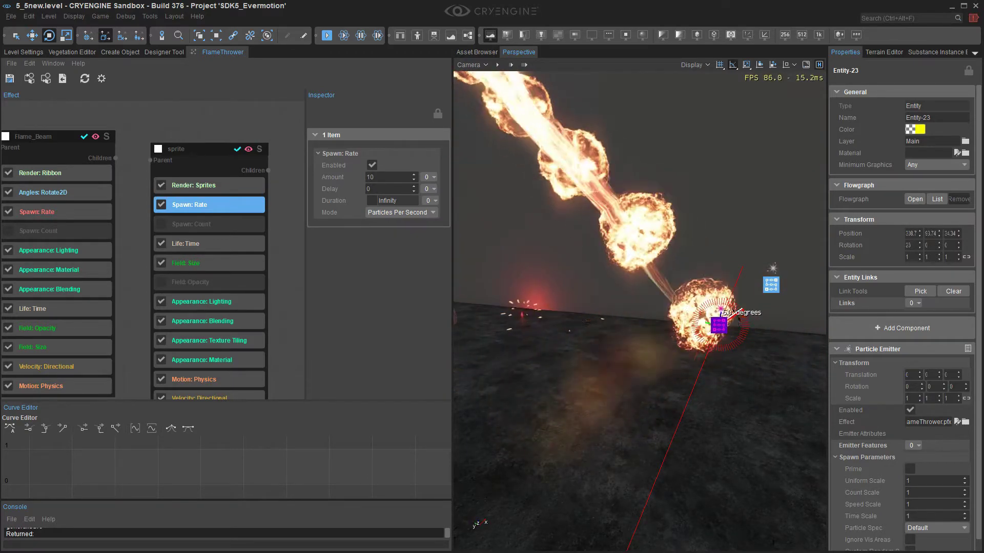
drag(739, 319, 810, 344)
right_drag(810, 344, 766, 344)
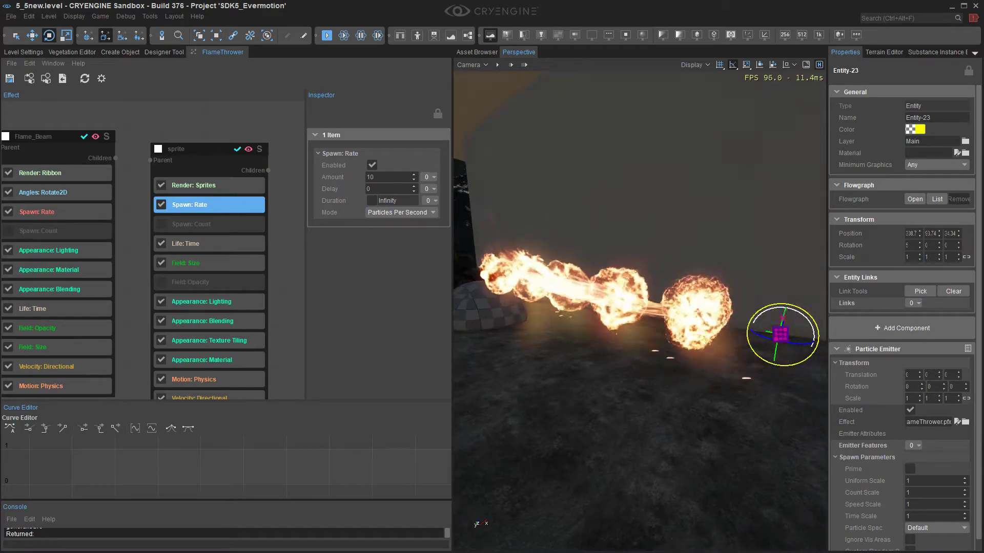
right_click(226, 207)
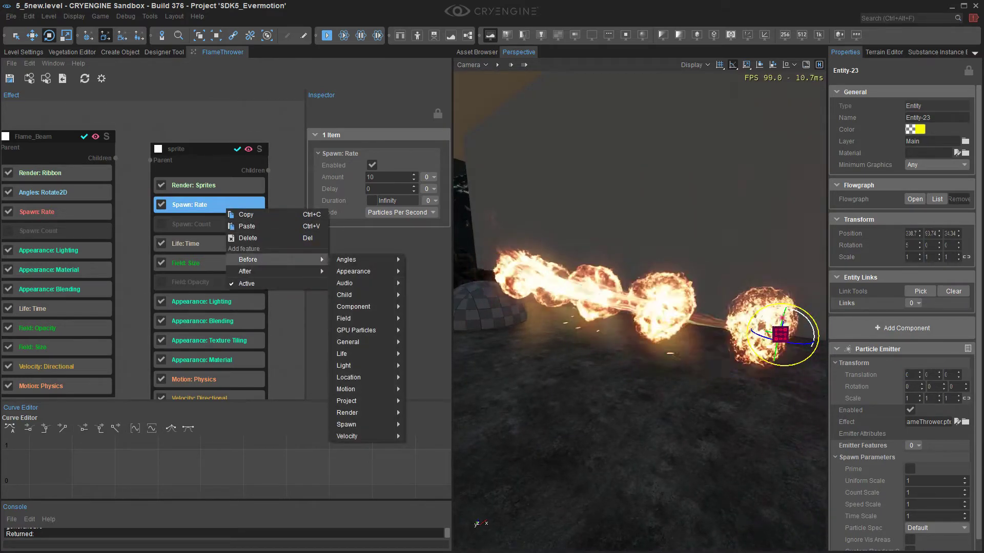
key(Escape)
click(226, 342)
right_drag(631, 277, 651, 273)
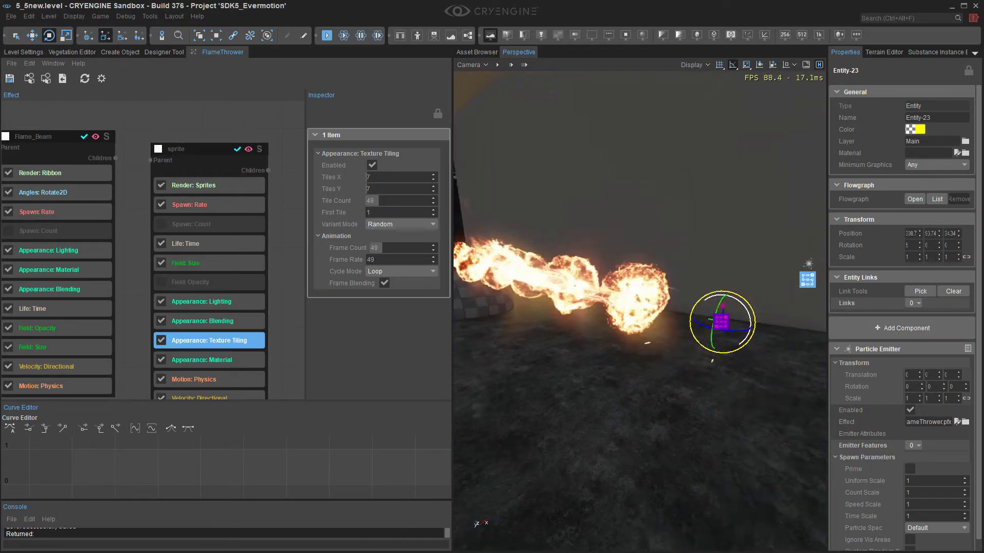
Step: Add an Angles: Rotate2D feature before Spawn: Rate on the sprite component and select it for editing
click(225, 204)
right_click(233, 206)
mouse_move(327, 255)
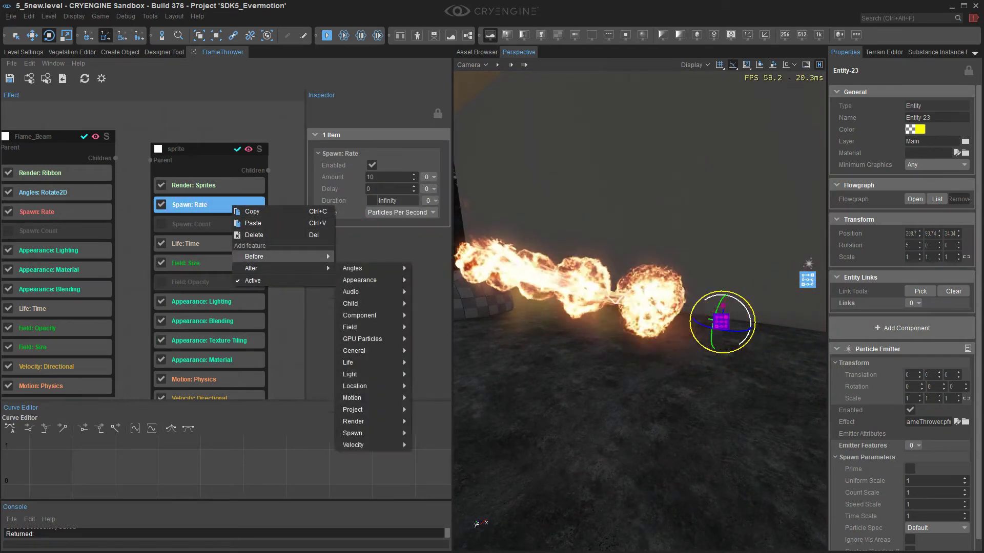
mouse_move(379, 256)
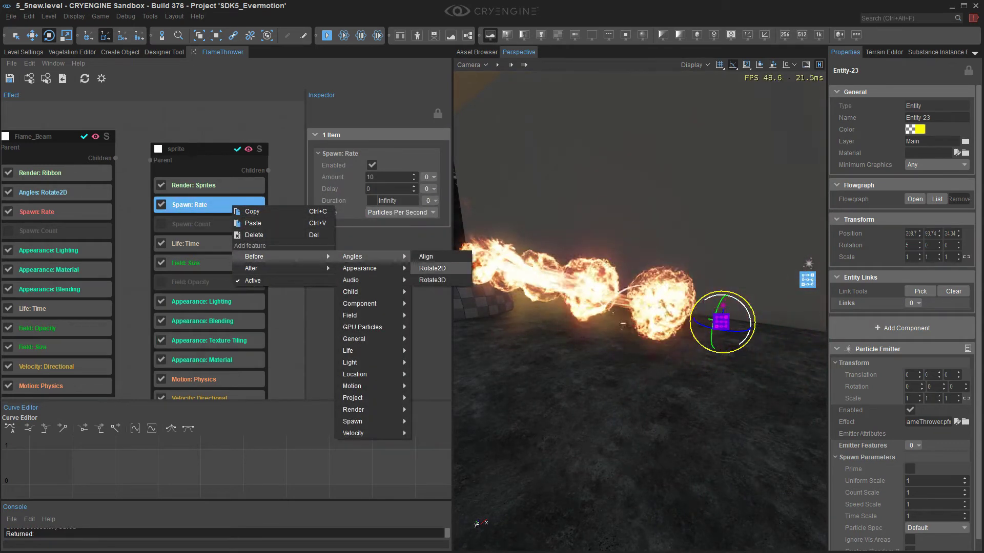
click(432, 268)
click(215, 205)
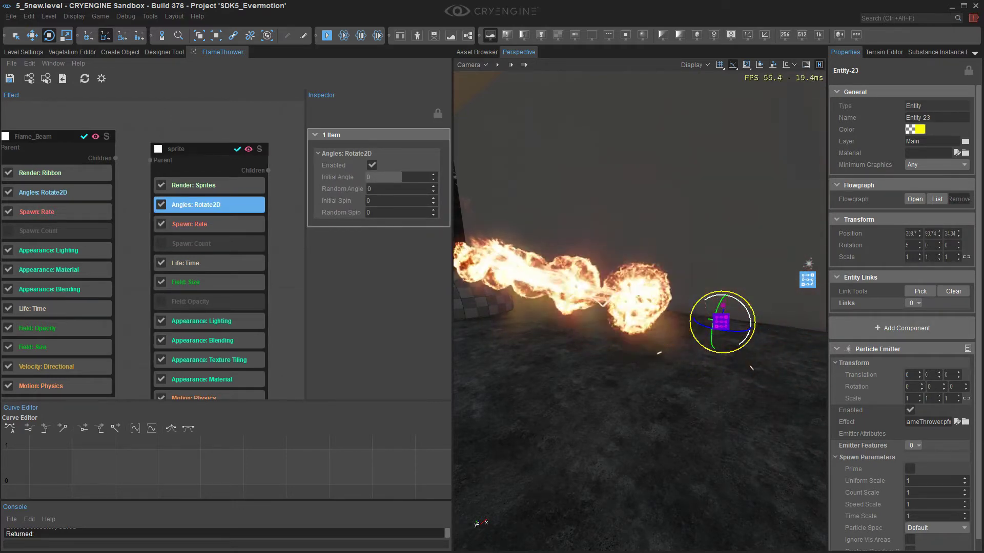
Step: Set the sprite's Rotate2D Random Angle to 180, Initial Spin to 60 and Random Spin to 50
click(396, 189)
key(Return)
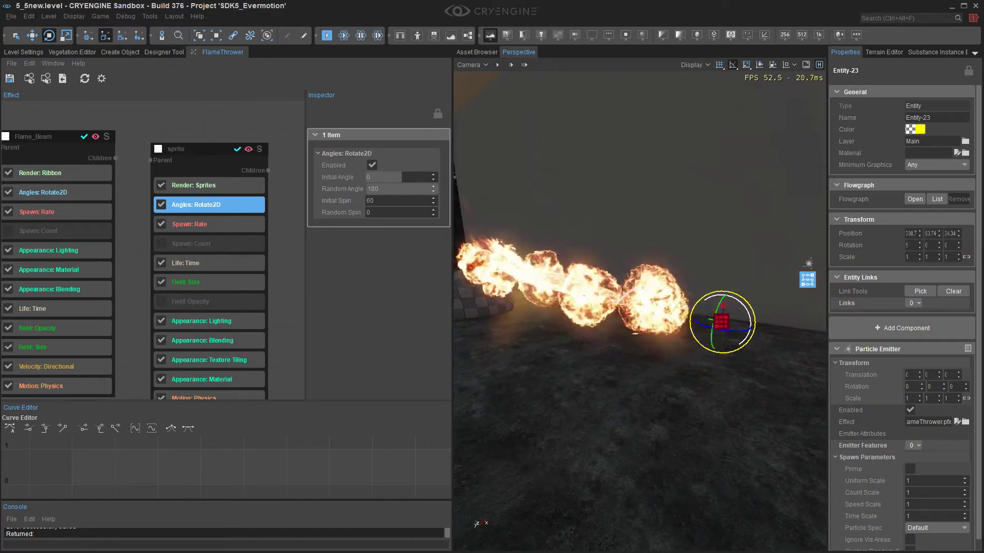
text(50)
key(Return)
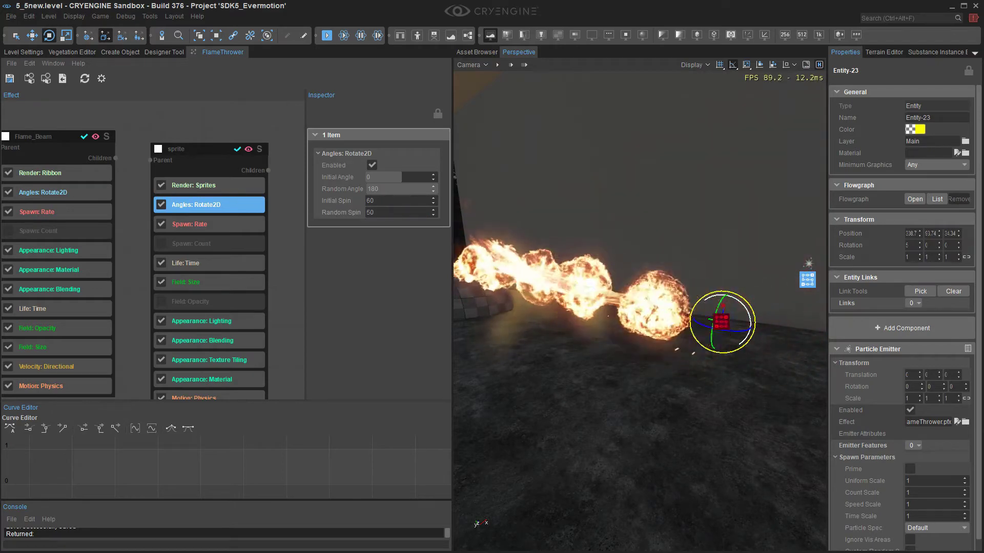
right_drag(640, 307, 737, 302)
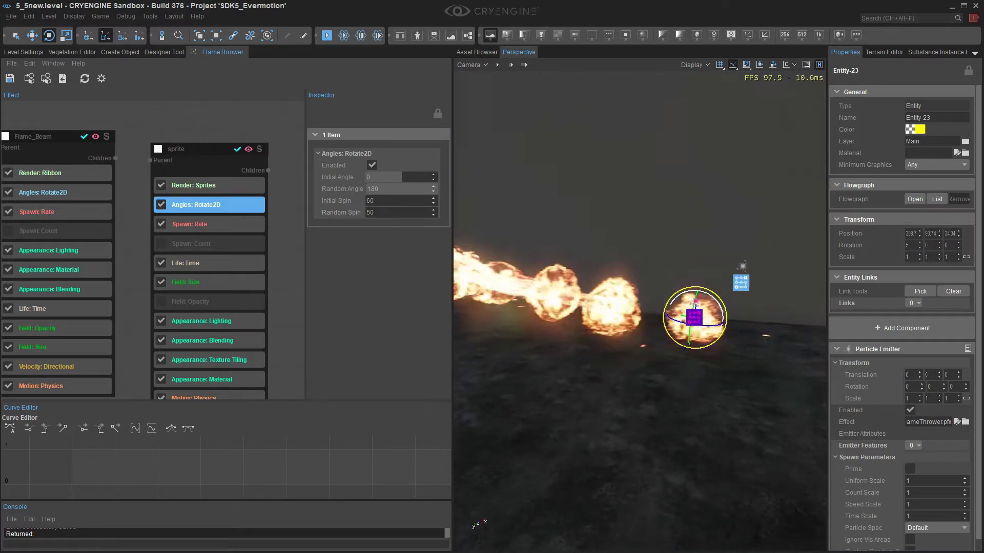
Step: Set the second velocity component of the sprite's Velocity: Directional feature to 15
click(204, 224)
scroll(225, 382, down, 1)
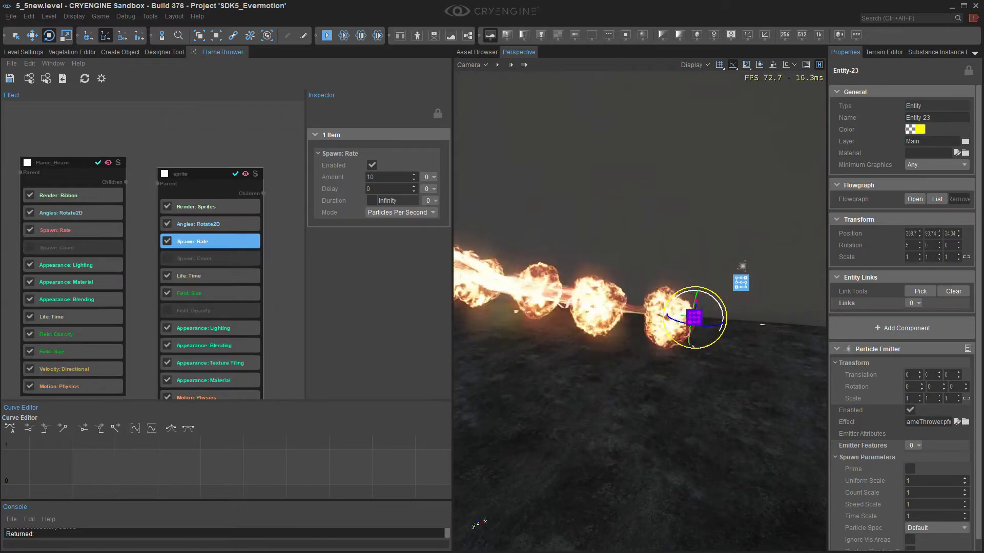
scroll(210, 365, down, 2)
scroll(193, 326, up, 2)
middle_drag(209, 364, 166, 235)
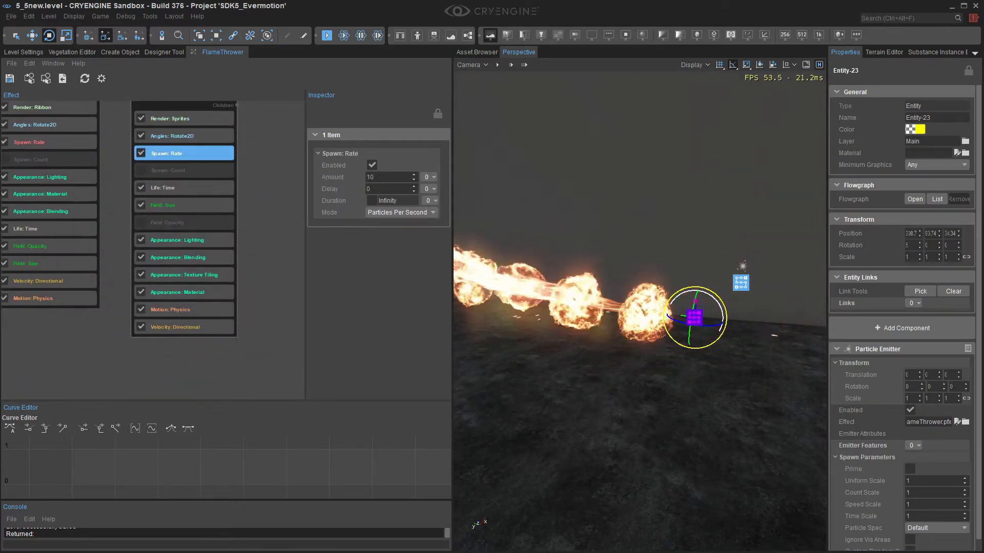
click(185, 327)
middle_drag(186, 327, 189, 365)
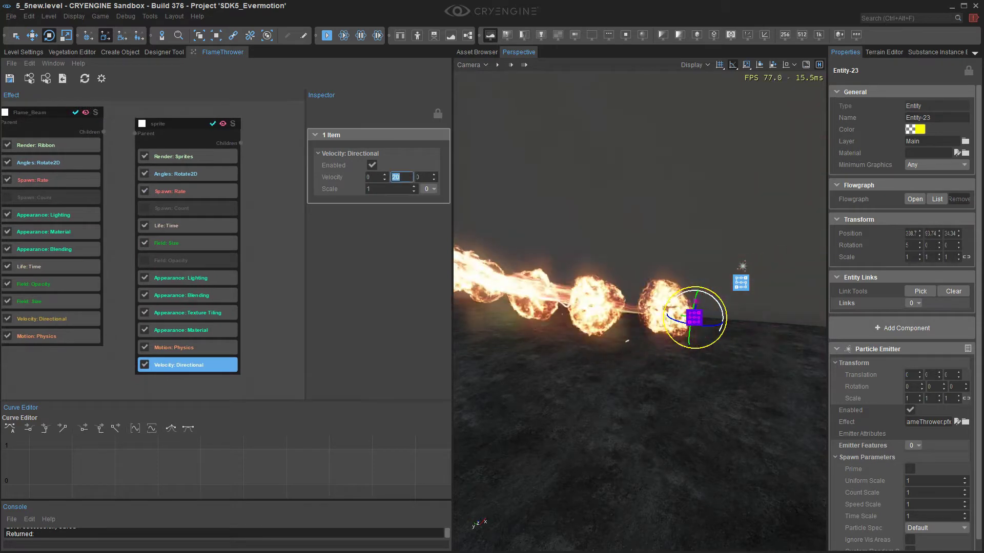
text(15)
key(Return)
mouse_move(641, 308)
right_down()
mouse_move(658, 313)
mouse_move(649, 310)
right_up()
Step: Set the sprite's Spawn: Rate Amount to 15 particles per second
click(185, 243)
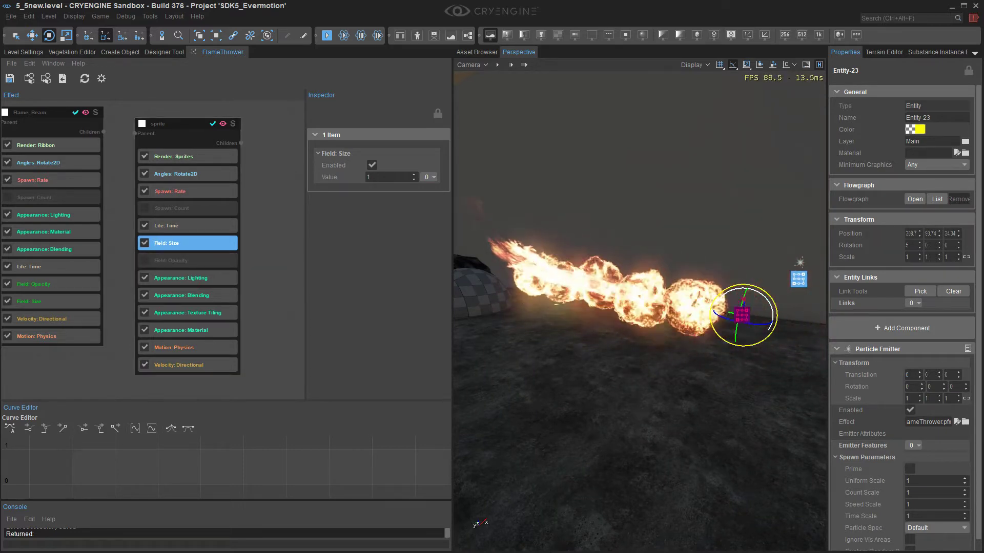
click(186, 191)
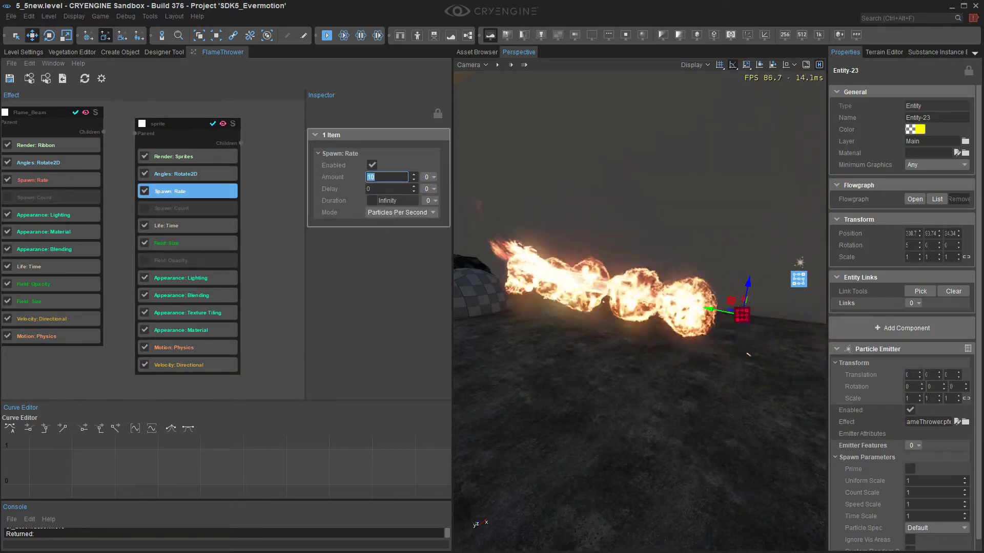
text(15)
key(Return)
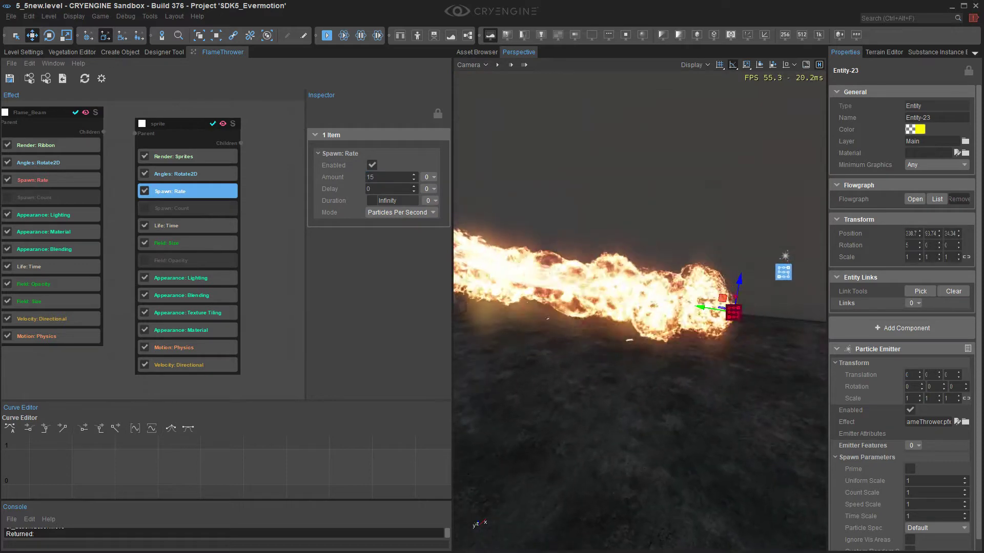
Step: Enable the sprite's Field: Opacity feature and add a Curve modifier to its Value
click(175, 242)
right_click(175, 239)
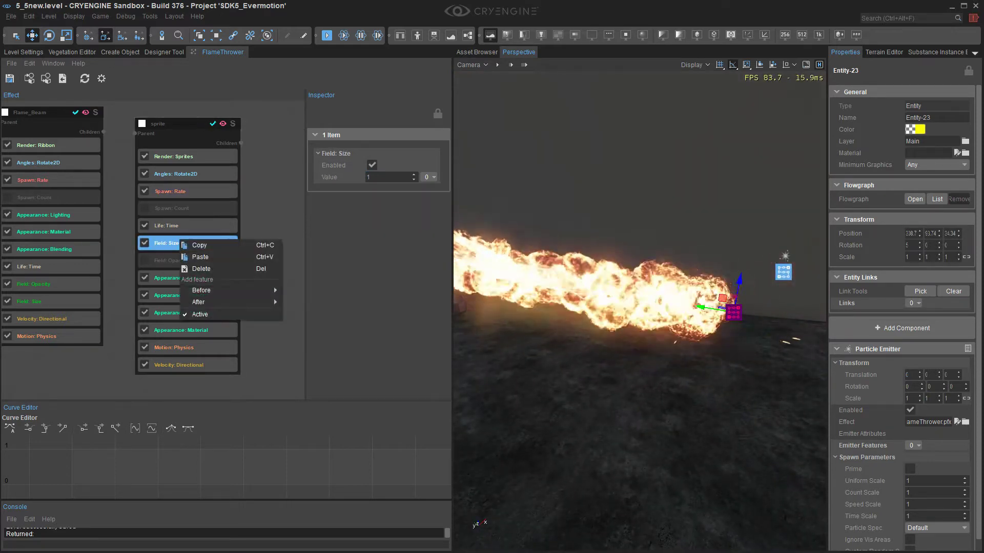
click(167, 261)
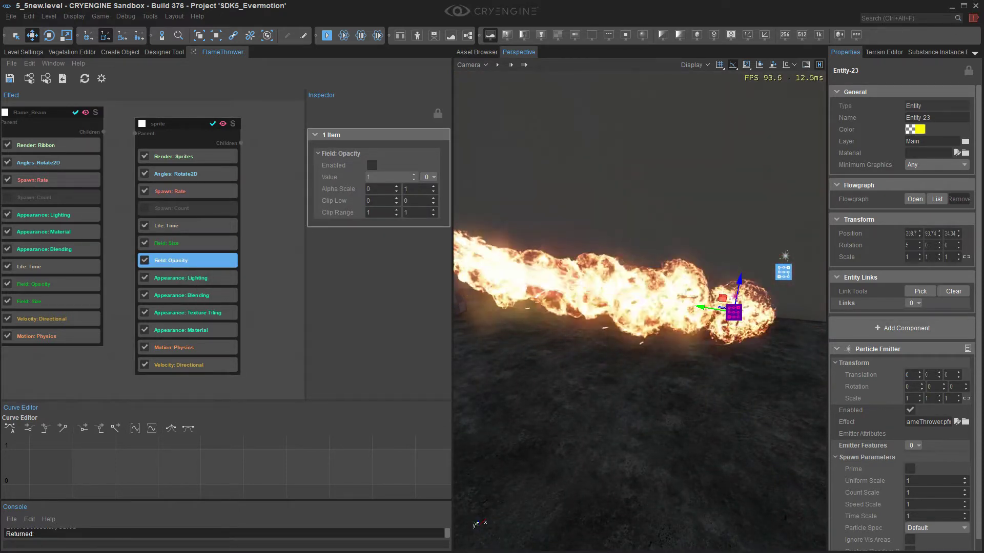
right_drag(640, 307, 659, 306)
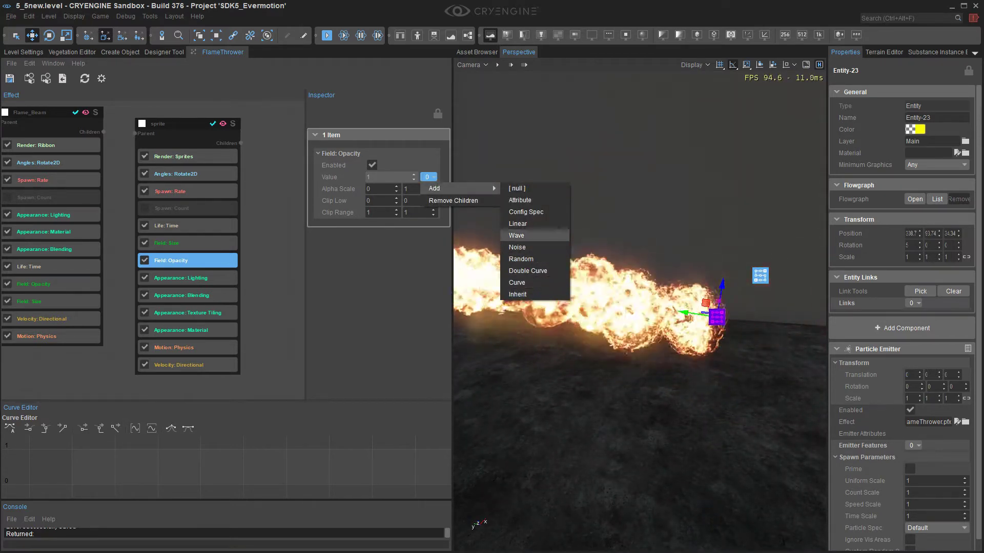
click(517, 282)
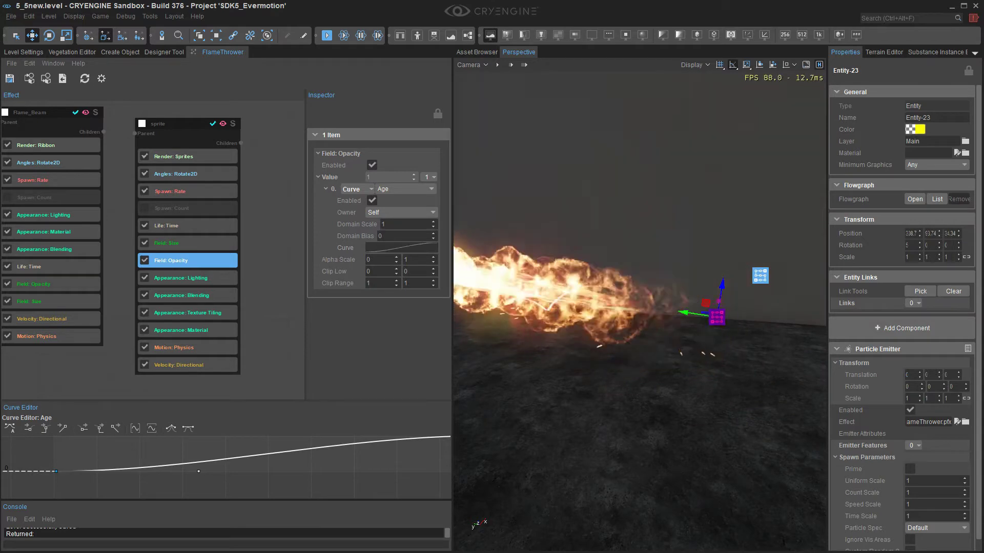
Step: Shape the sprite's opacity-over-age curve with added keys so it rises early from 0 to 1 and falls to 0 at the end
double_click(121, 469)
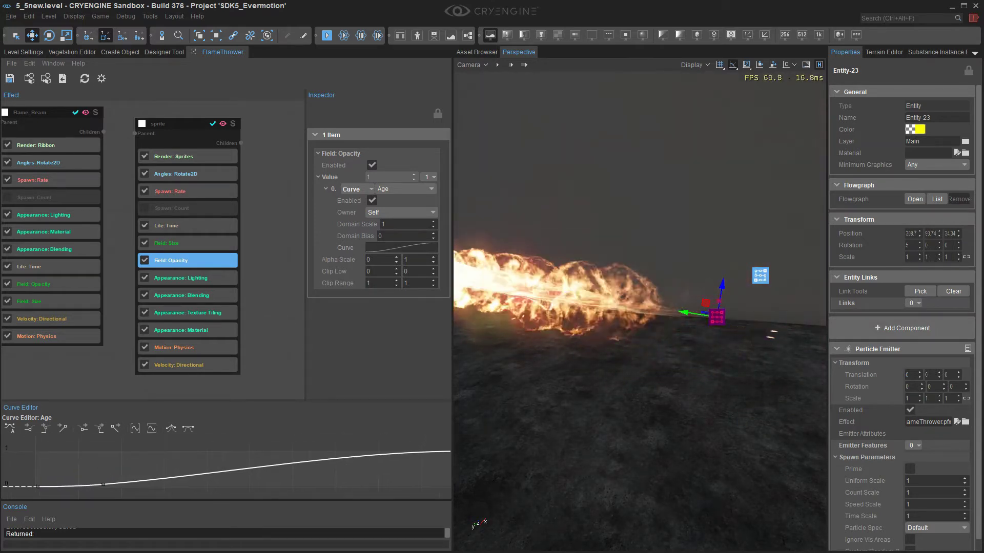
drag(106, 465, 179, 455)
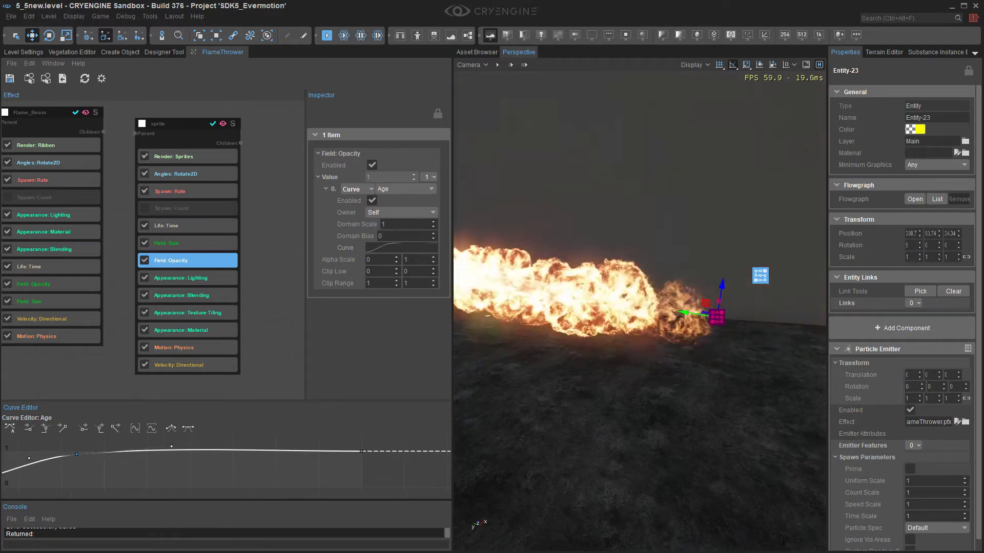
drag(171, 446, 172, 452)
mouse_move(640, 307)
right_down()
mouse_move(692, 308)
mouse_move(704, 287)
mouse_move(653, 297)
right_up()
middle_drag(128, 469, 289, 465)
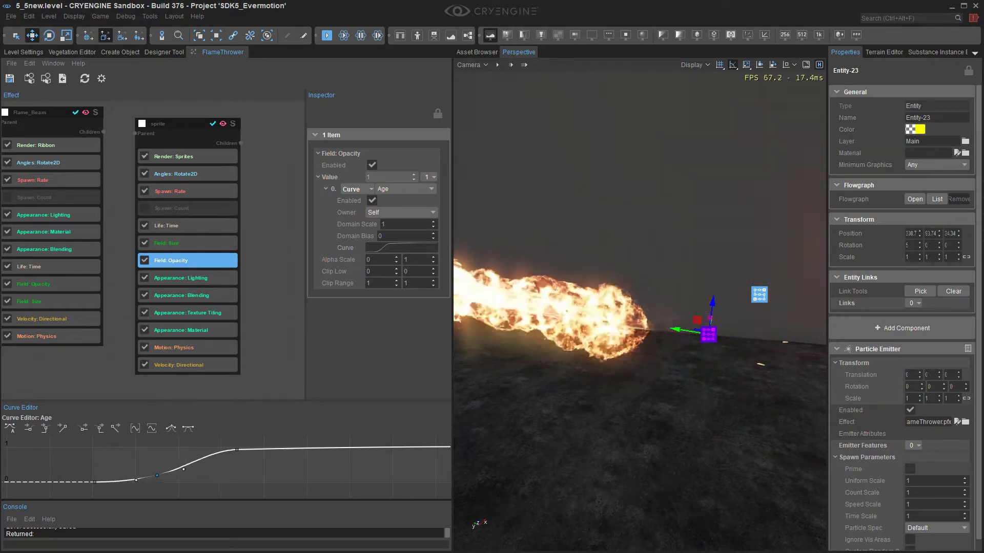
middle_drag(287, 464, 155, 471)
drag(389, 453, 390, 488)
drag(295, 489, 295, 473)
right_drag(579, 328, 554, 295)
Step: Set the sprite's Life: Time to 0.8 and test the flame by rotating the emitter
click(180, 225)
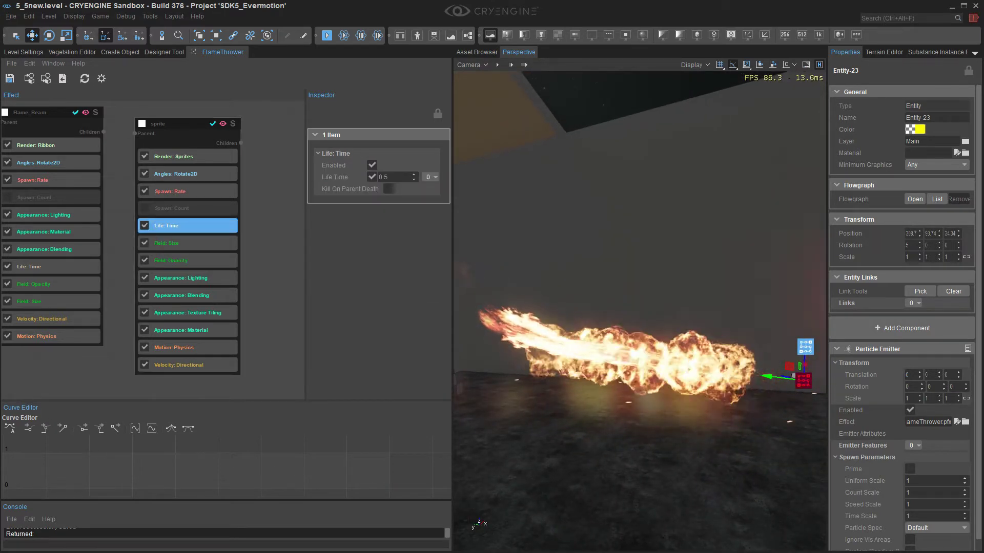
click(391, 178)
text(0.)
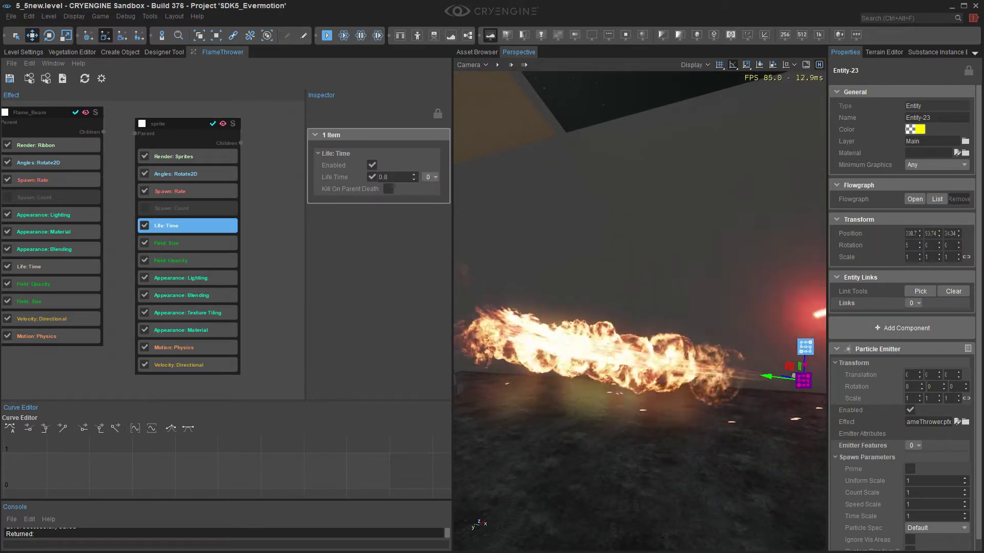
text(8)
key(Return)
right_drag(605, 307, 625, 310)
key(d)
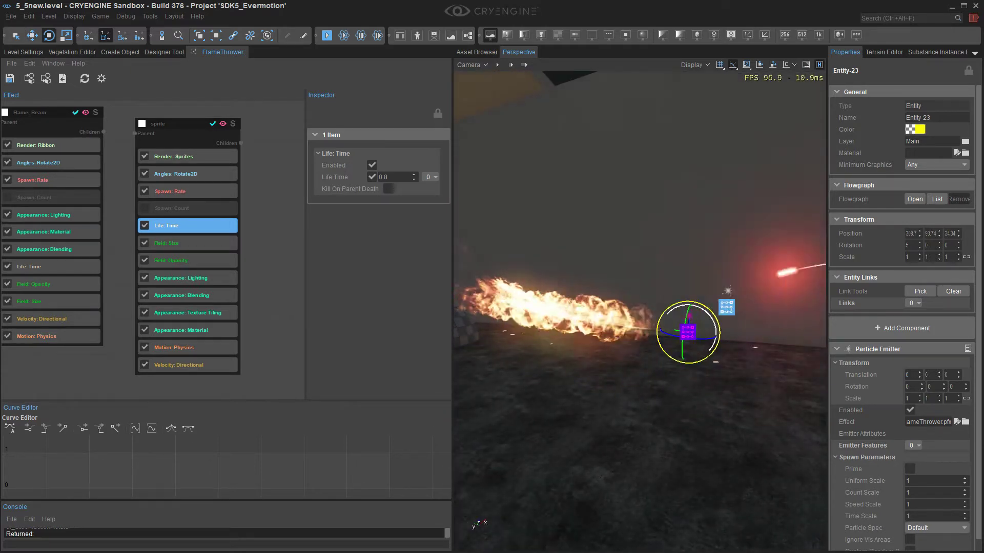
mouse_move(712, 339)
mouse_down()
mouse_move(713, 330)
mouse_move(712, 343)
mouse_up()
key(w)
right_drag(712, 342, 679, 343)
key(d)
key(a)
click(179, 365)
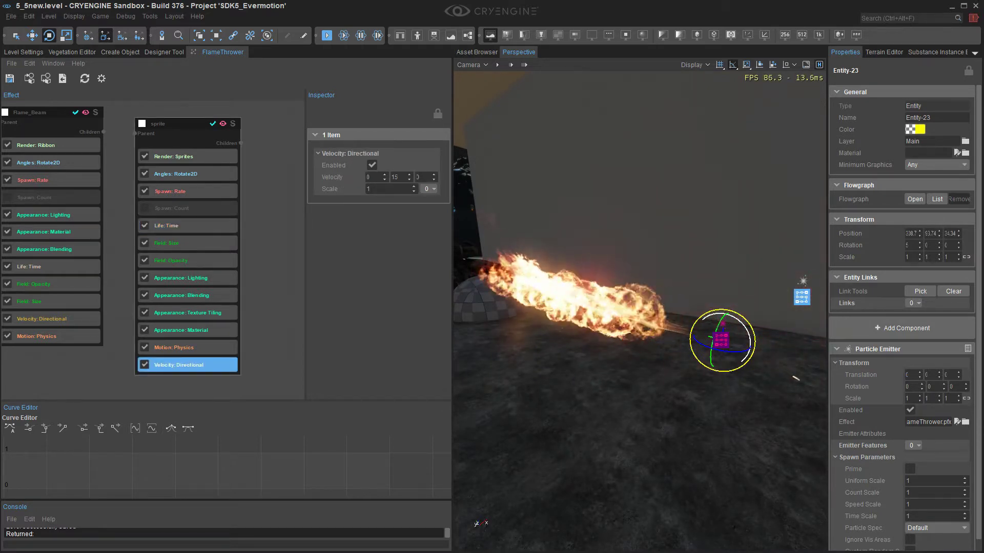
right_click(187, 369)
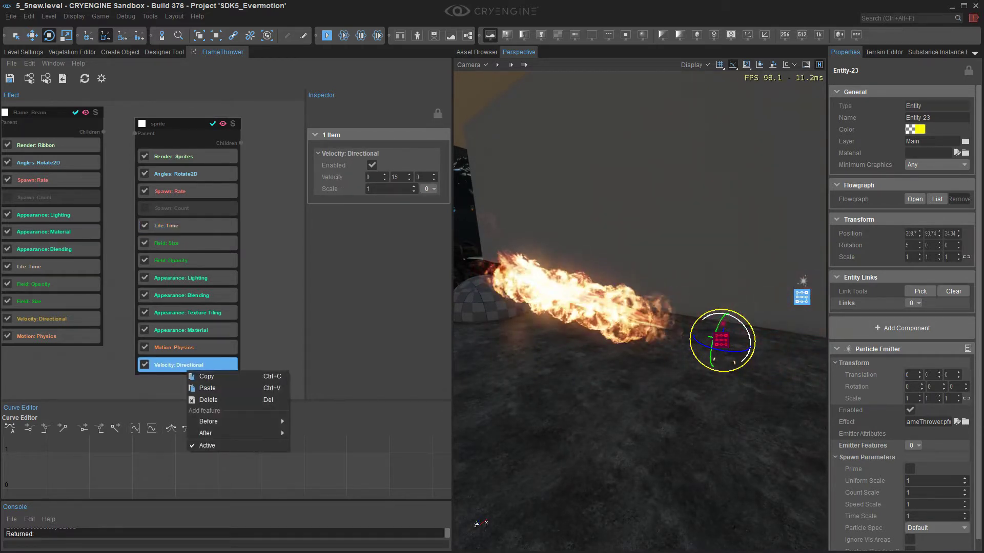
click(120, 353)
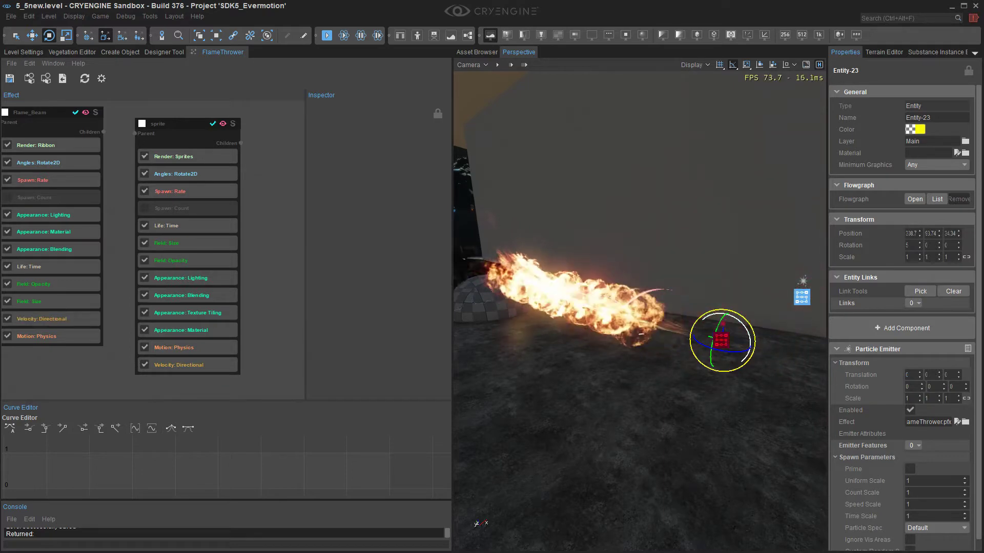
Step: Disable the sprite component to isolate the beam and open the Flame_Beam's Motion: Physics feature
key(w)
right_drag(615, 318, 584, 318)
key(s)
click(213, 124)
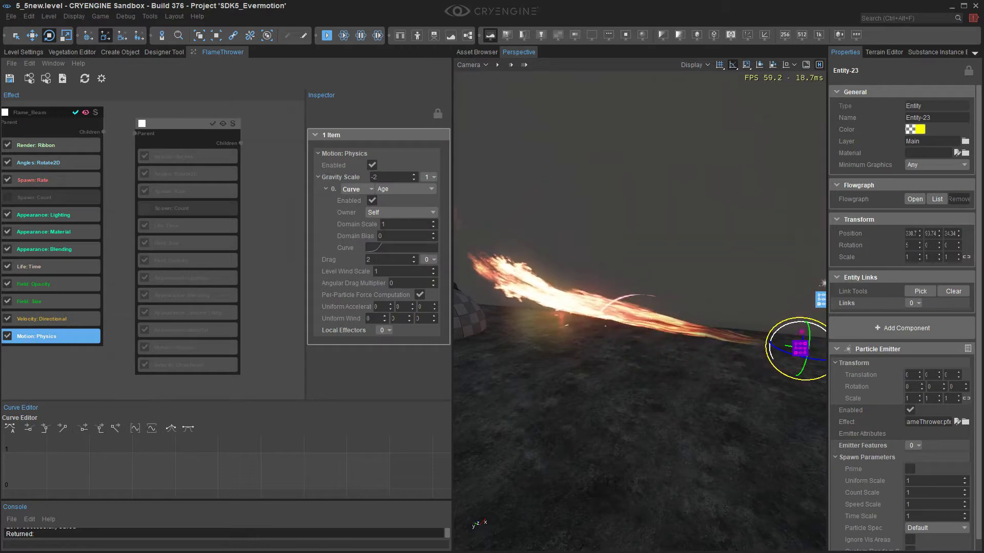
middle_drag(25, 324, 101, 318)
scroll(101, 317, up, 1)
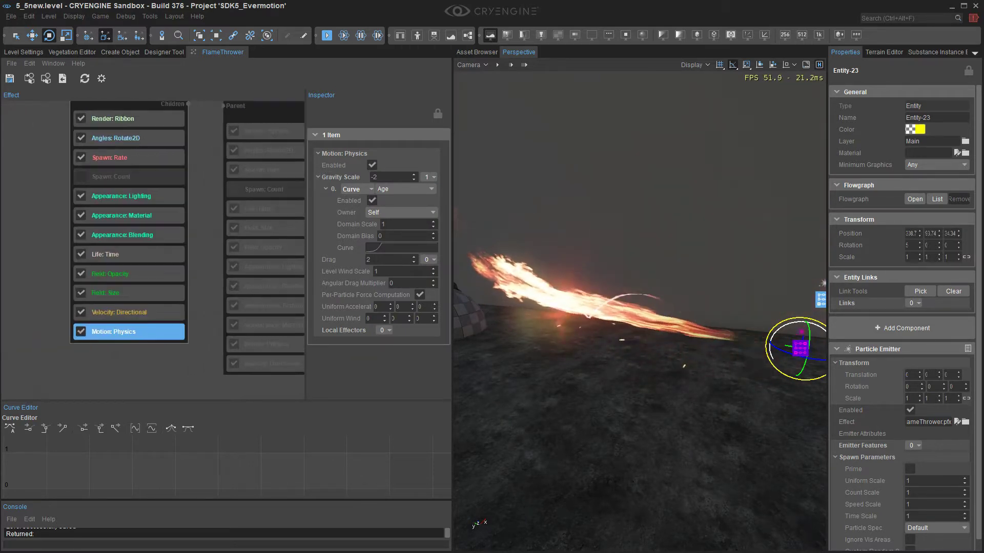
Step: Add a Turbulence local effector to the Motion: Physics feature of the ribbon component
middle_drag(205, 307, 183, 317)
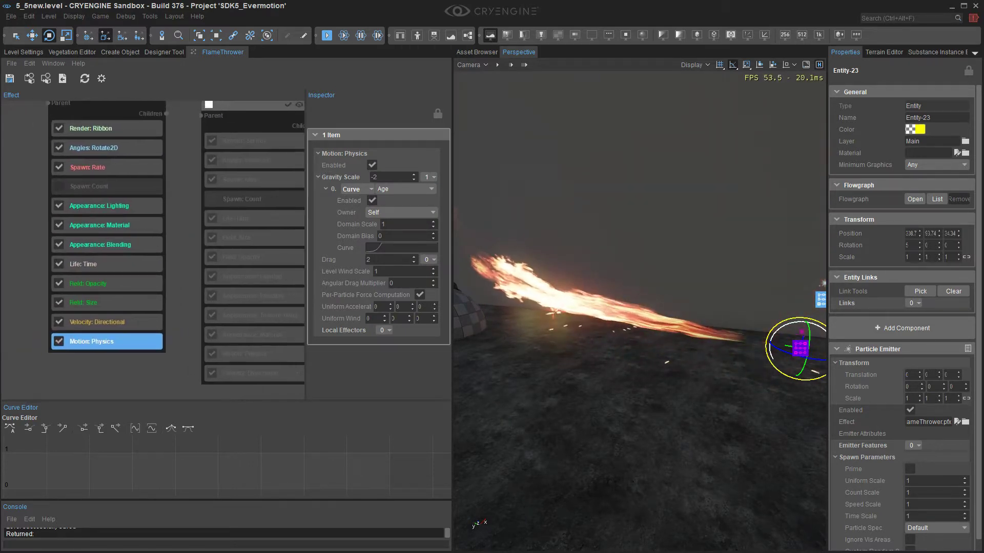
click(383, 330)
mouse_move(405, 341)
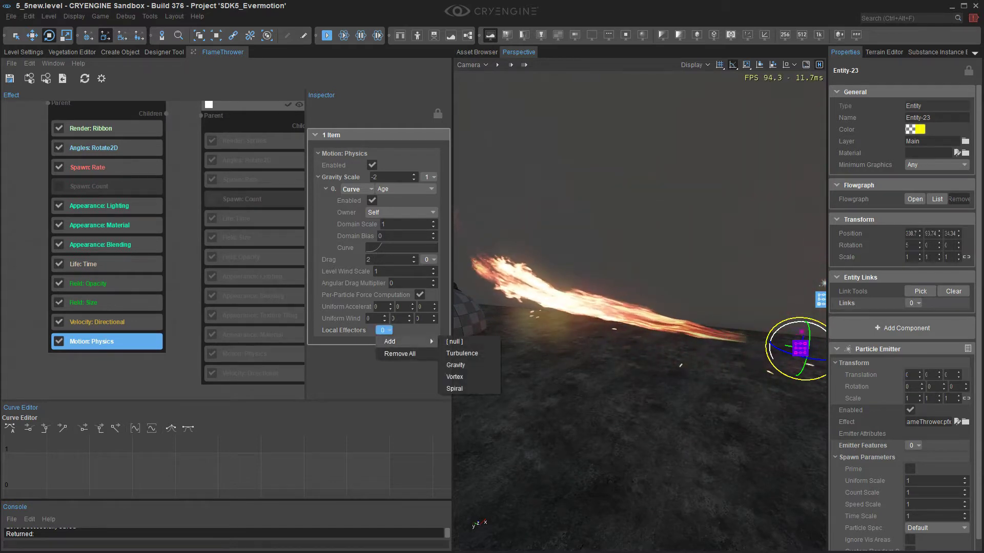
click(462, 353)
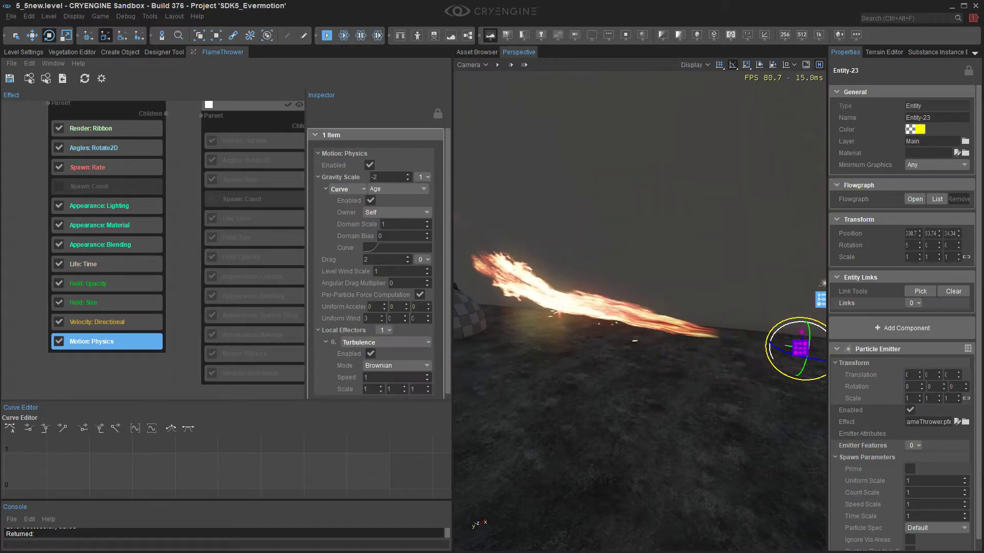
Step: Set the ribbon turbulence speed to 0.5 and toggle the effector off and on to compare the flame
right_drag(625, 318, 657, 314)
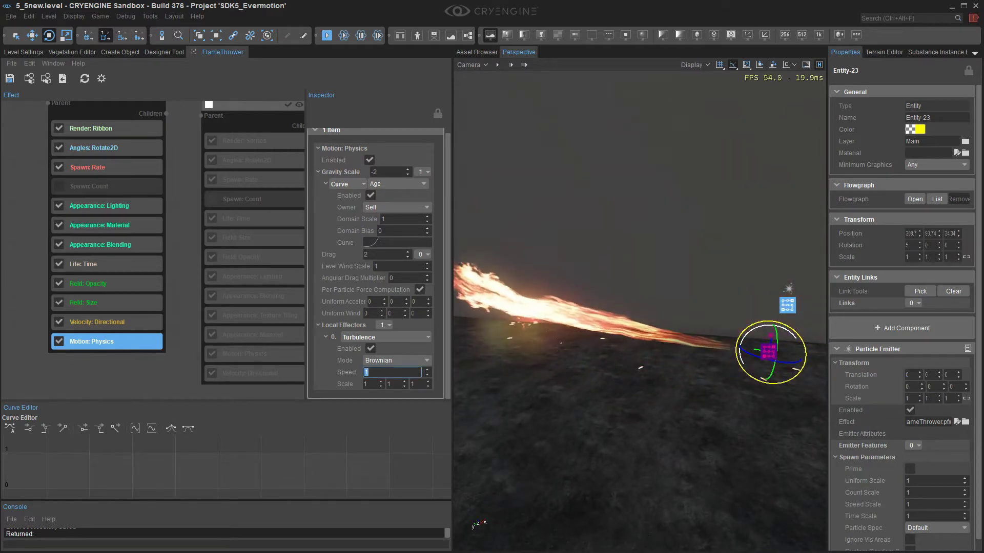
text(.5)
key(Return)
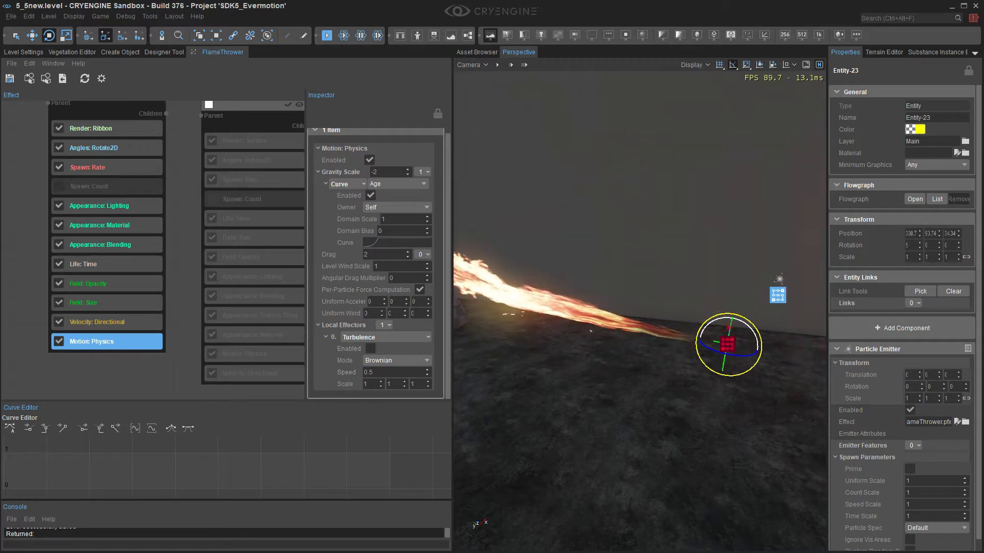
click(370, 349)
right_drag(640, 310, 616, 293)
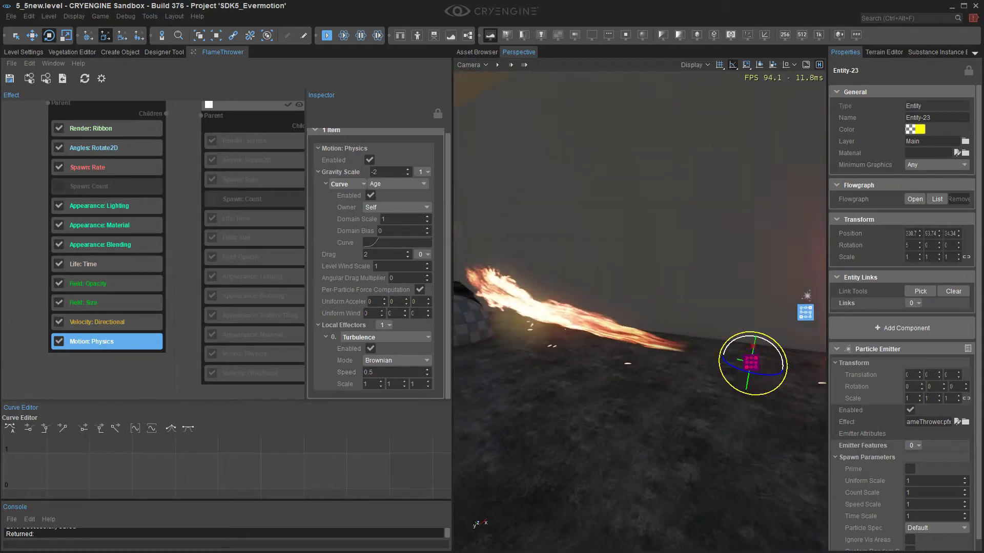
Step: Enable the sprite component of the flamethrower effect and select it
right_drag(185, 230, 25, 254)
click(129, 128)
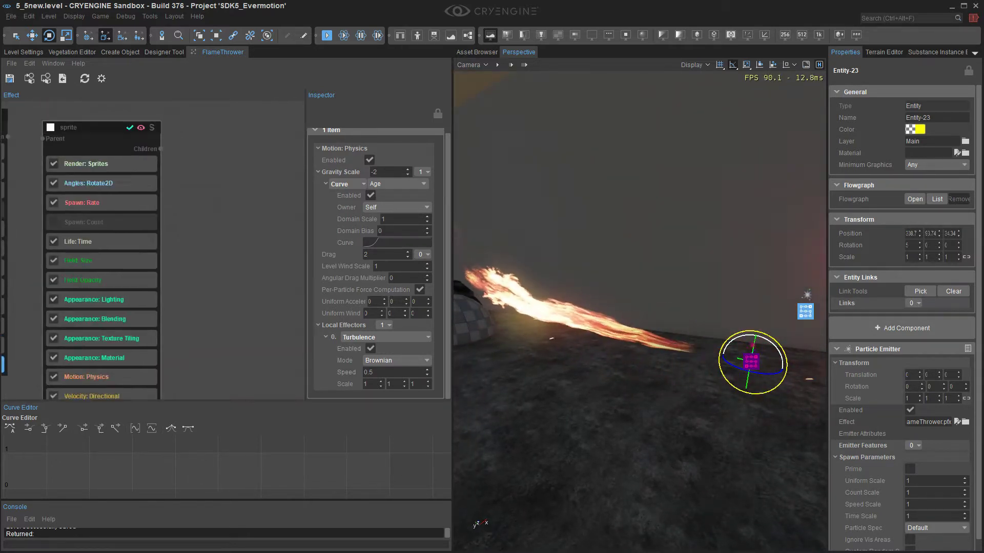
click(92, 128)
drag(92, 127, 80, 119)
right_drag(189, 257, 227, 190)
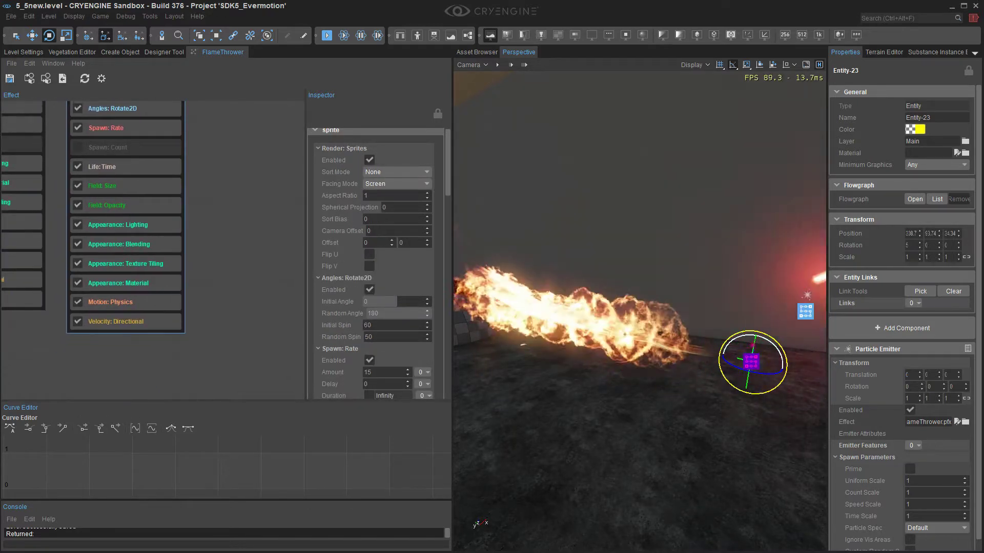
click(128, 321)
right_click(129, 323)
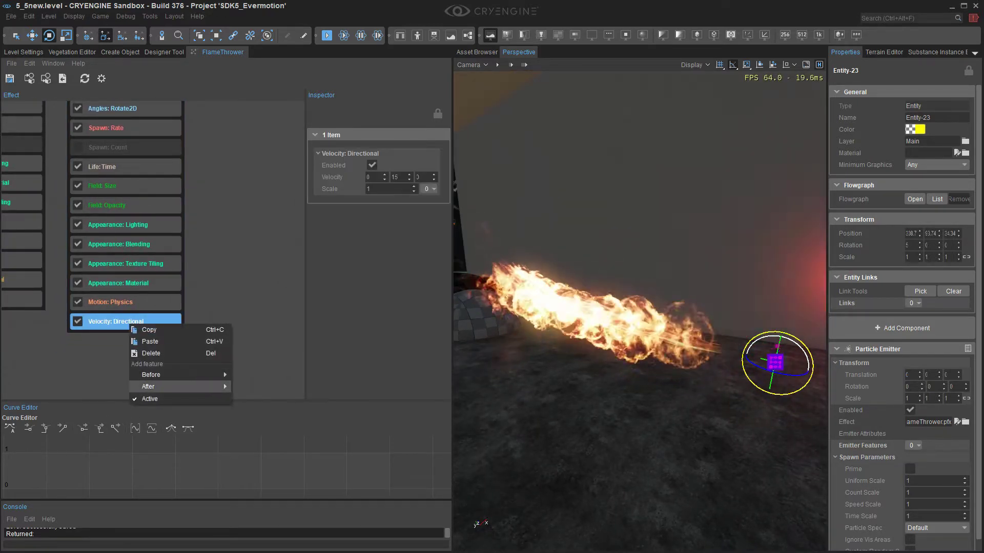
mouse_move(153, 386)
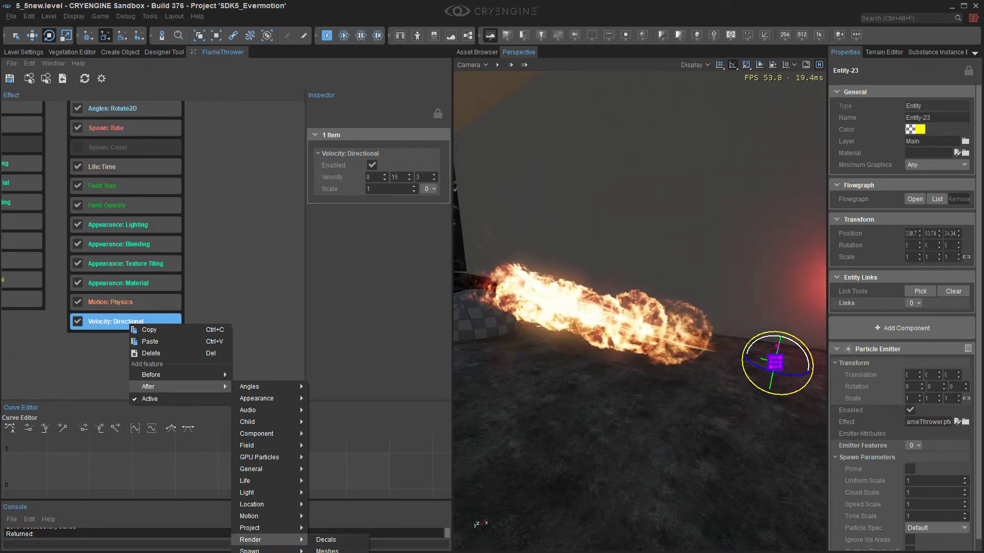
click(225, 328)
Step: Add a Turbulence local effector to the Motion: Physics feature of the sprite component
click(125, 302)
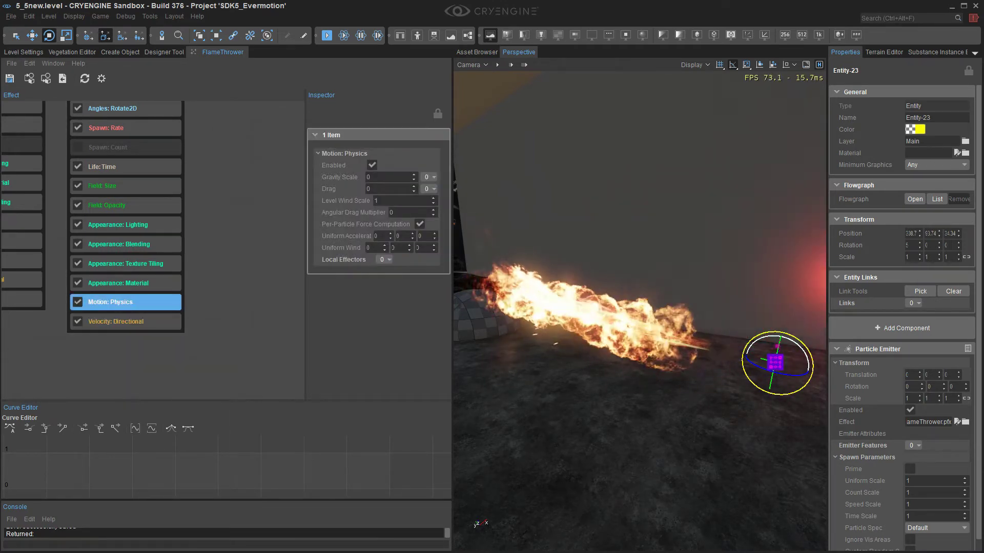
click(383, 260)
mouse_move(429, 271)
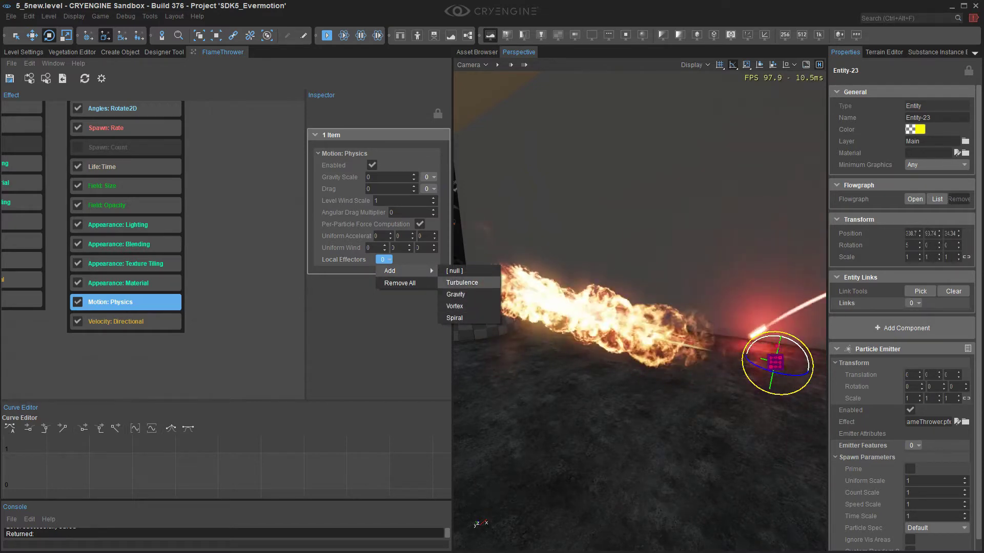
click(462, 282)
Step: Try turbulence speeds of 10 and 5 on the sprite component, ending with a speed of 2
click(394, 307)
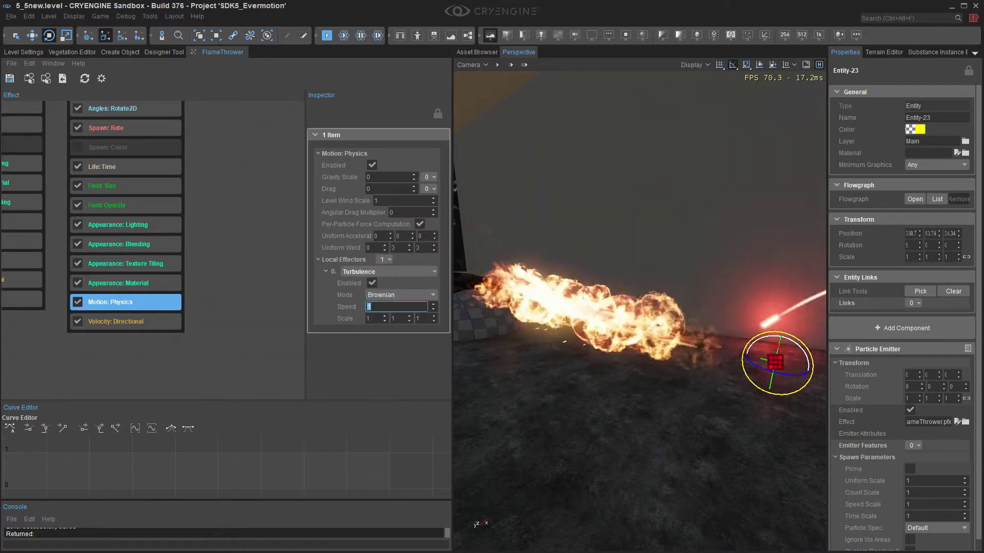
text(10)
key(BackSpace)
key(BackSpace)
text(5)
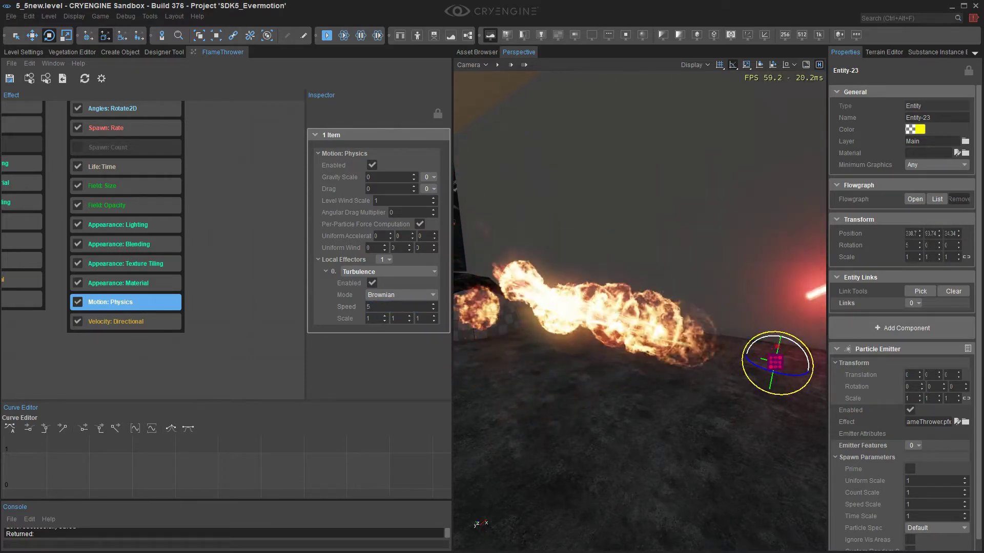
key(BackSpace)
text(2)
key(Return)
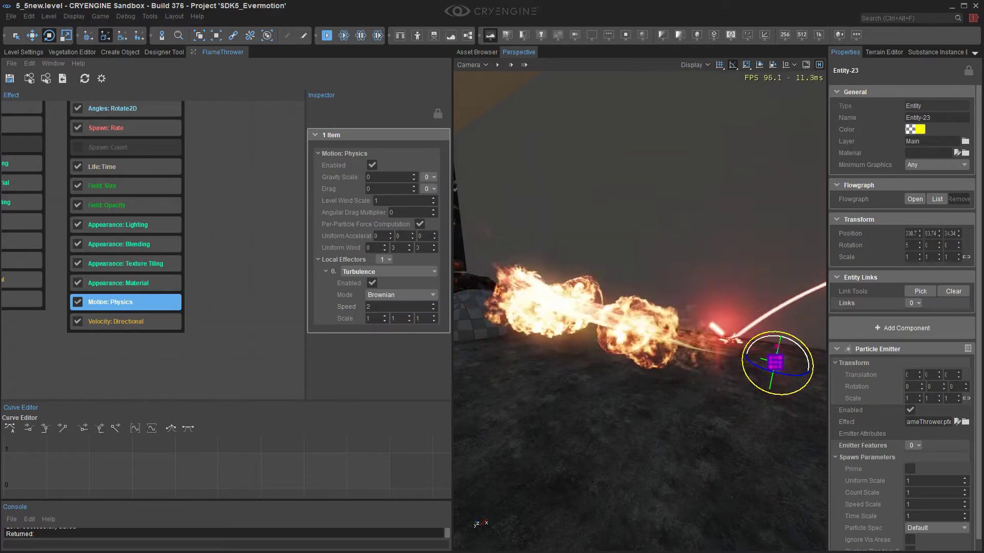
Step: Toggle the sprite component's turbulence off and on to compare the fire in the viewport
click(372, 283)
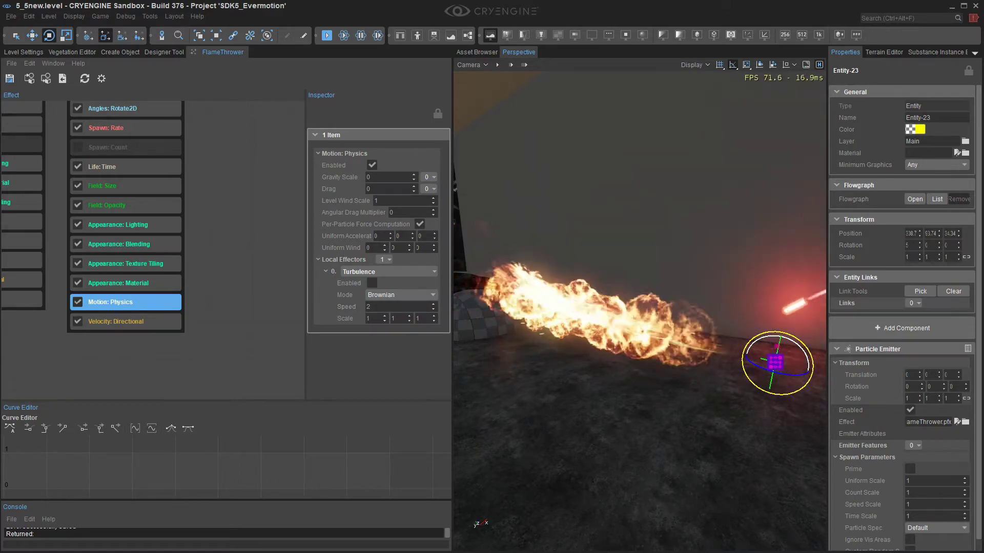
click(372, 282)
key(d)
right_drag(641, 308, 694, 293)
key(a)
Step: Add a Curve modifier to the value of the sprite component's Field: Size feature
mouse_move(128, 218)
middle_down()
mouse_move(176, 279)
mouse_move(157, 278)
mouse_move(144, 227)
middle_up()
click(153, 247)
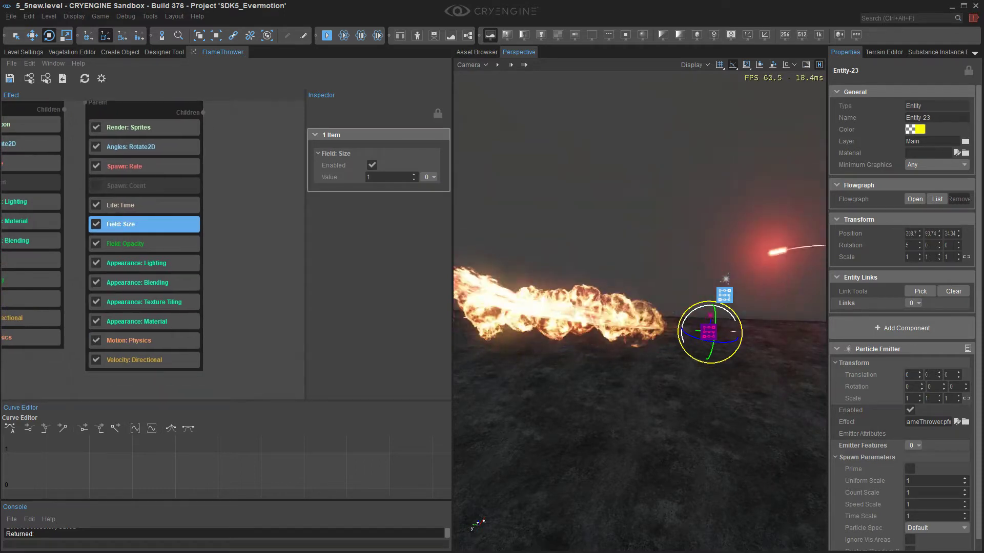
click(429, 177)
mouse_move(461, 188)
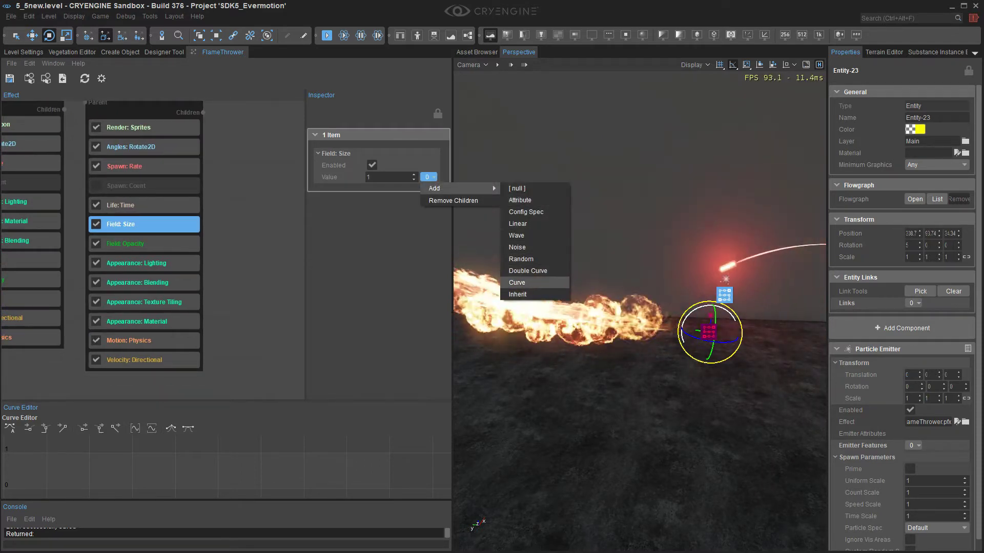
click(517, 282)
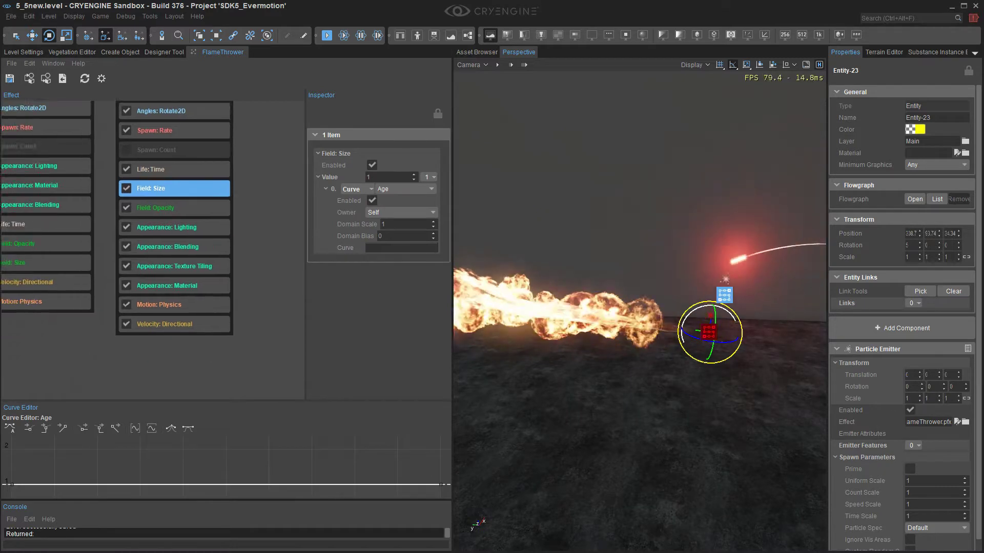
Step: Enlarge the curve editor and lower the first key of the sprite's size curve to about 0.2
middle_drag(256, 256, 273, 247)
click(226, 398)
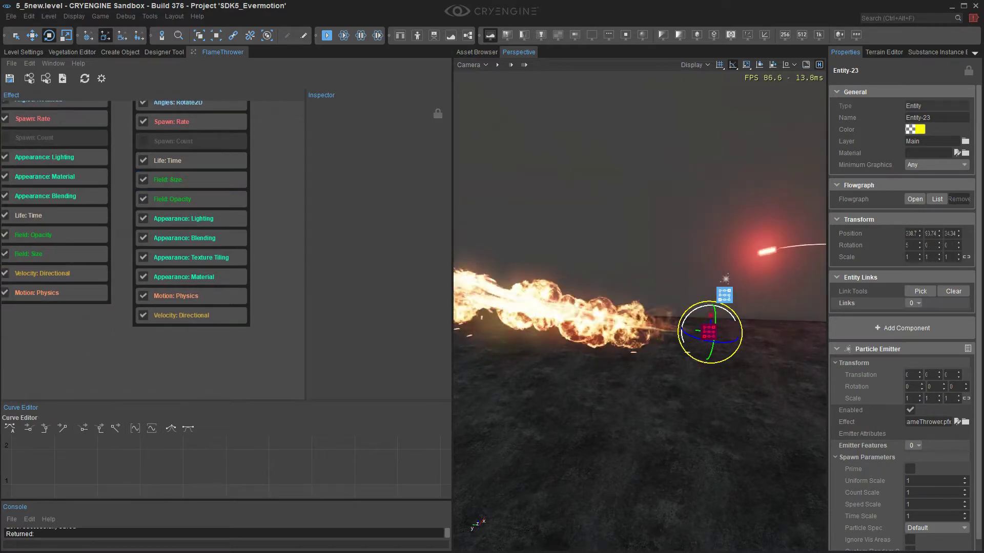
drag(226, 402, 226, 389)
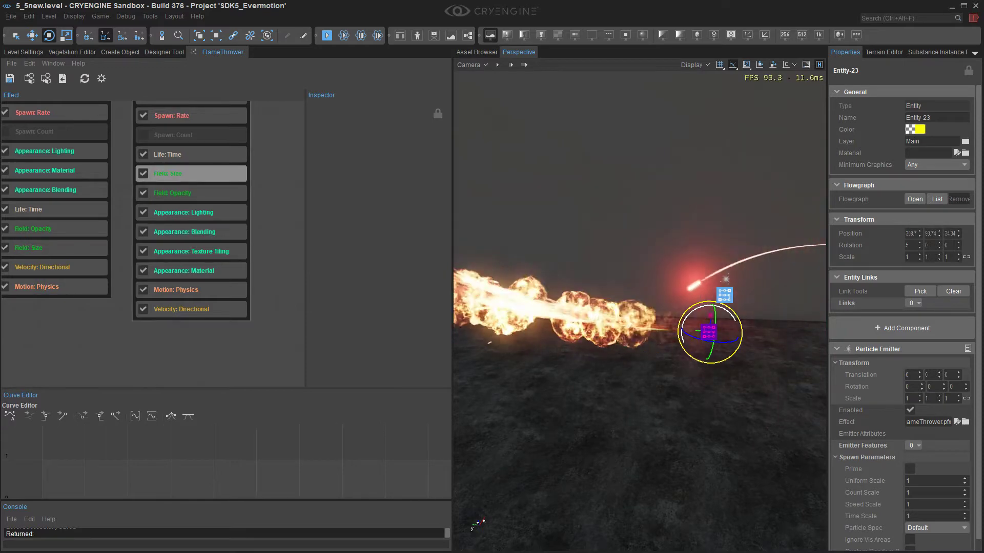
click(190, 173)
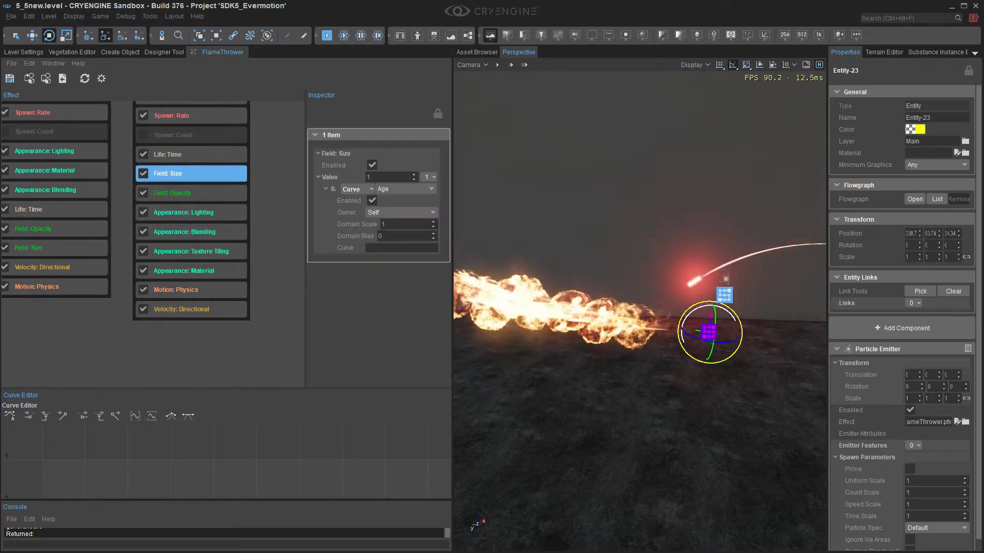
middle_drag(78, 463, 99, 418)
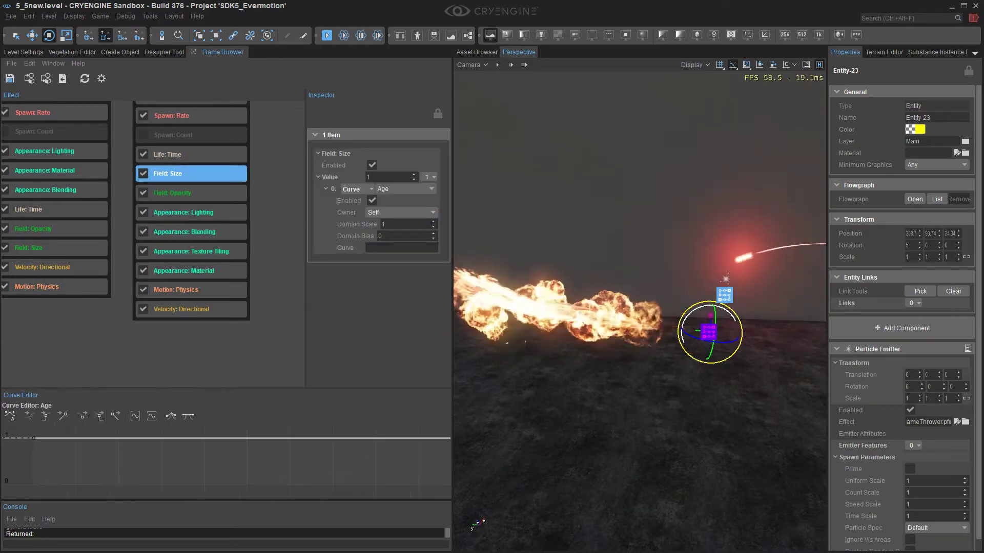
drag(34, 438, 34, 472)
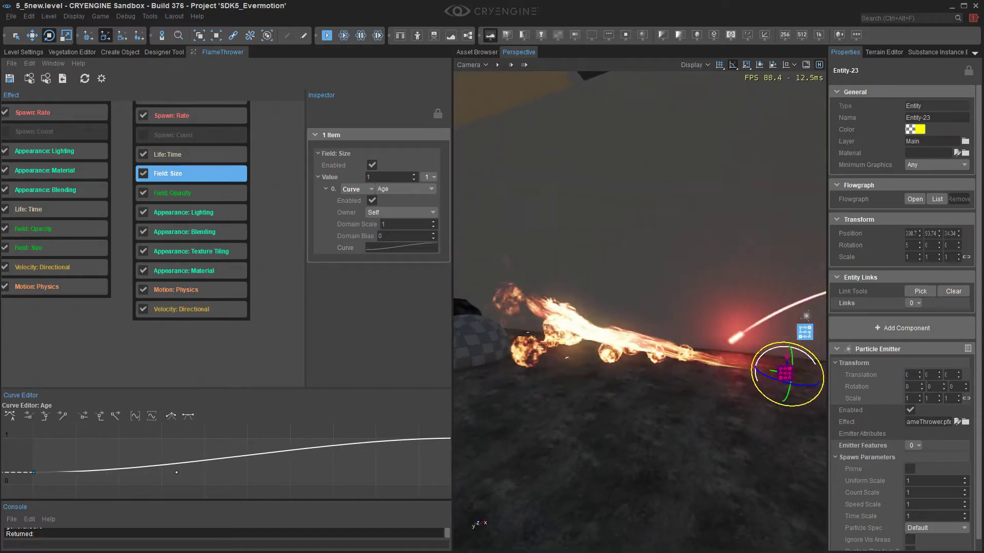
right_drag(640, 311, 671, 322)
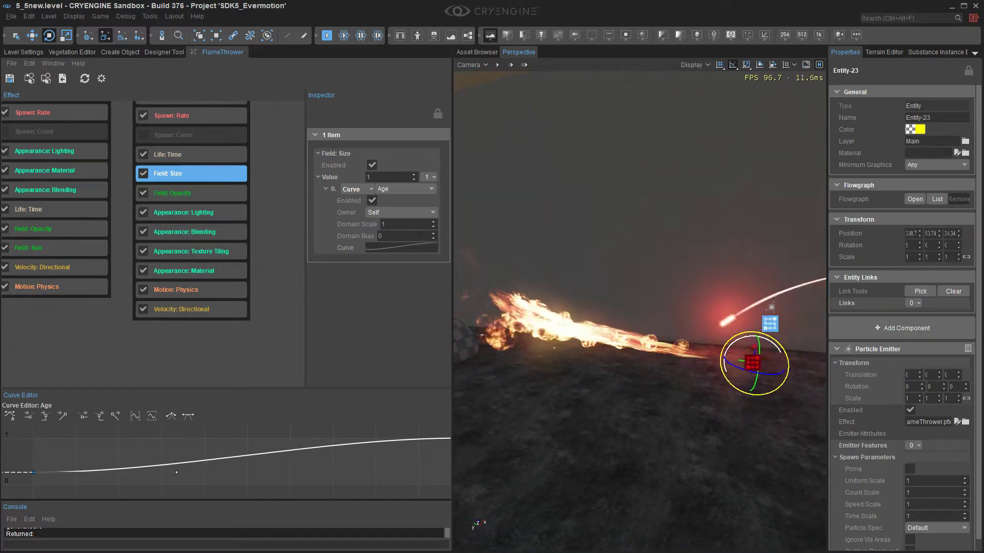
Step: Set the turbulence speed in the sprite component's Motion: Physics feature to 1 and check the flame
click(200, 290)
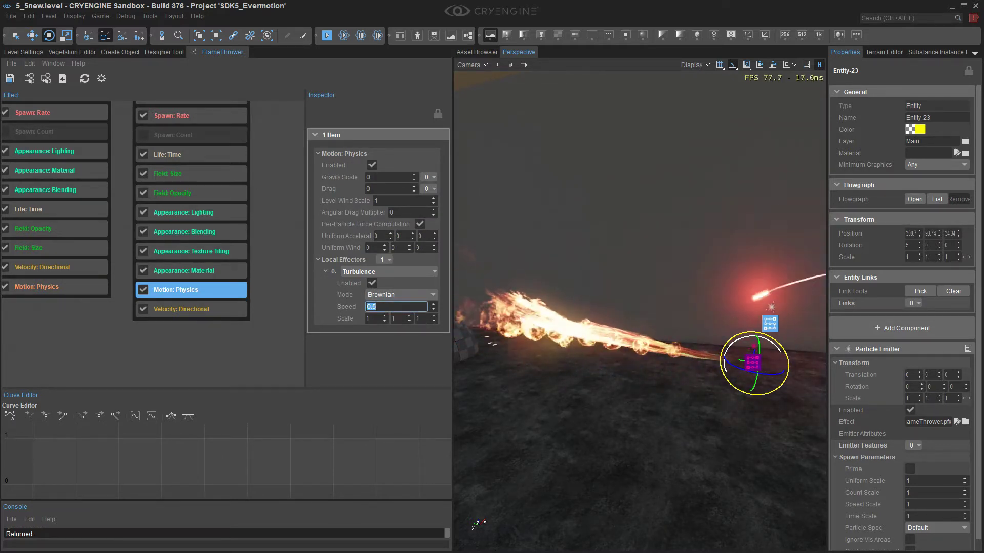
mouse_move(639, 311)
right_down()
mouse_move(666, 310)
mouse_move(635, 307)
mouse_move(642, 328)
right_up()
key(w)
key(s)
key(w)
key(s)
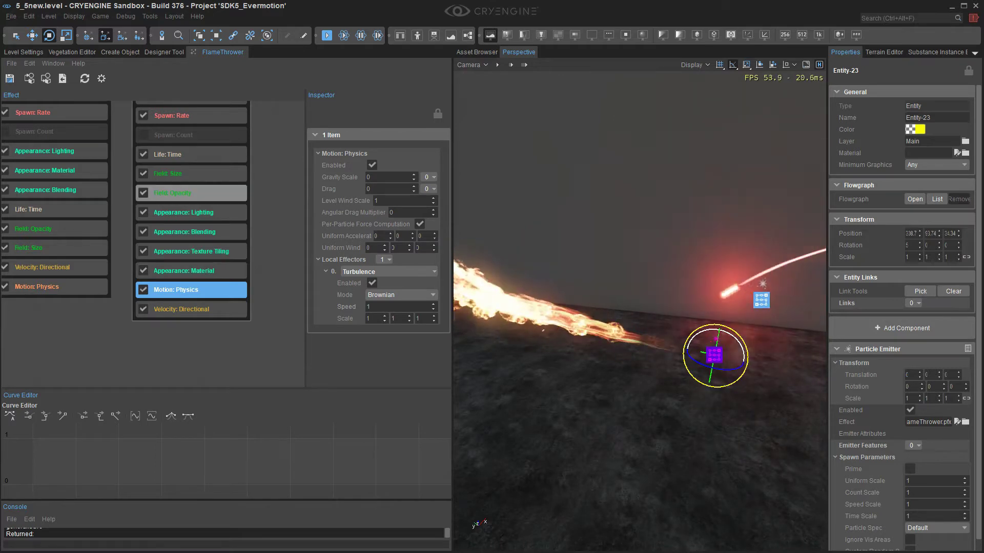
Step: Raise the first two keys of the sprite component's Field: Opacity curve slightly
click(191, 193)
click(401, 248)
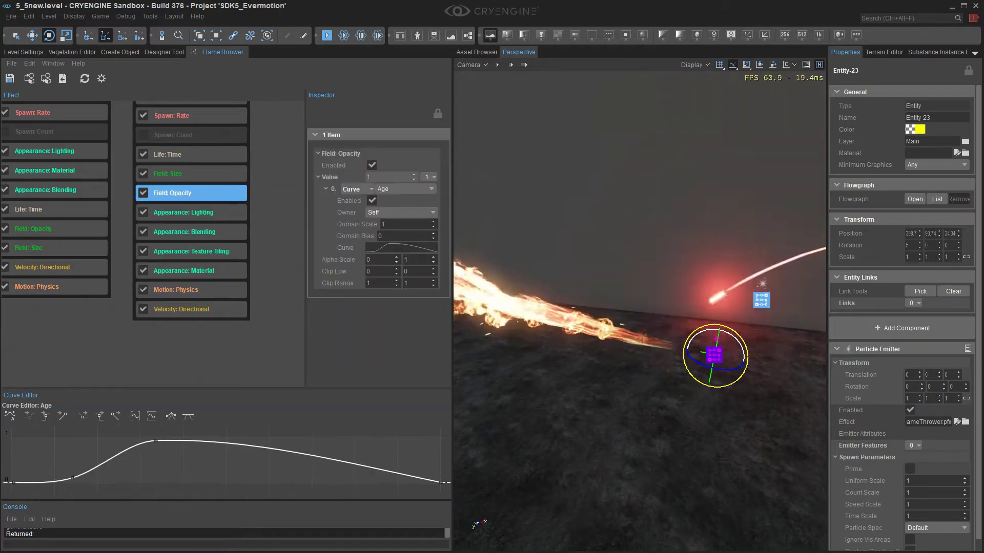
drag(69, 473, 69, 476)
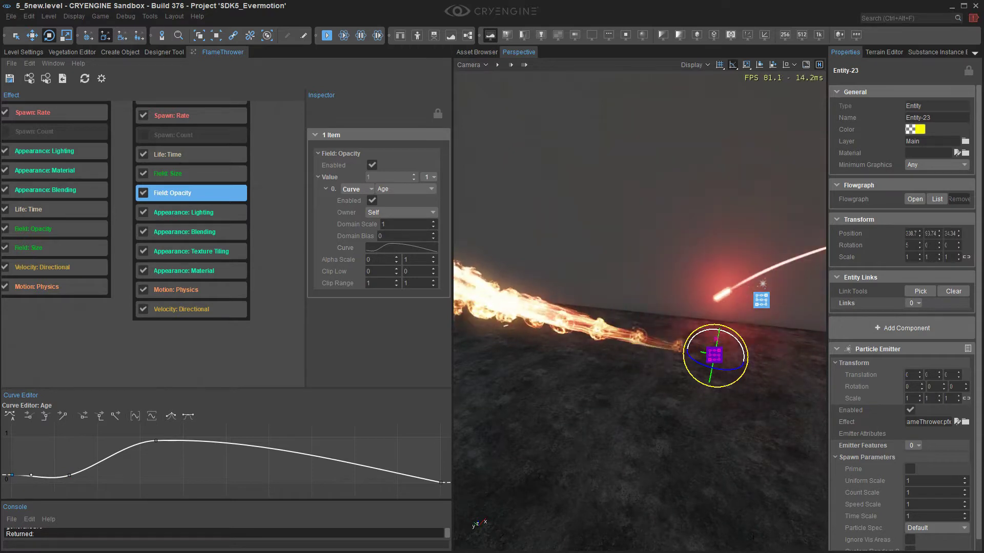
drag(69, 475, 67, 467)
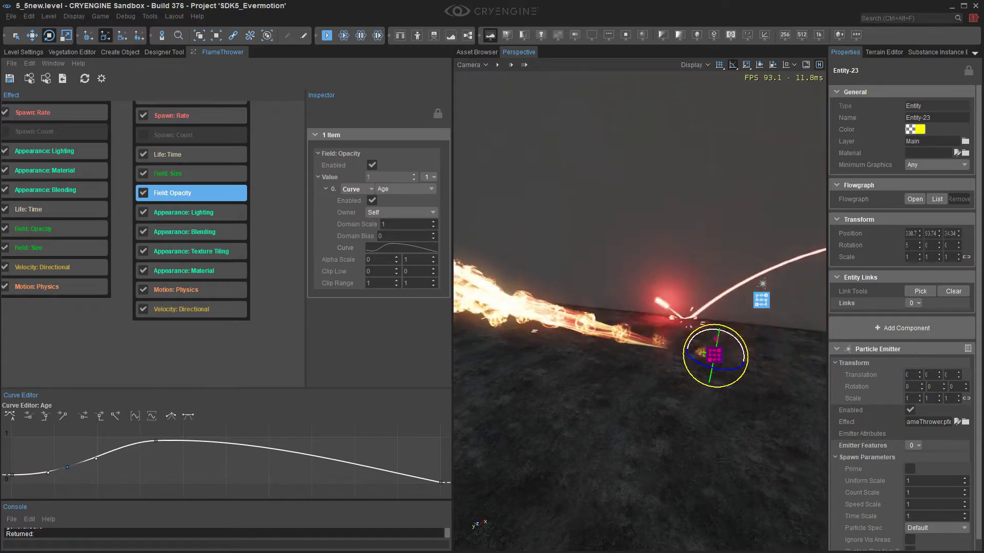
Step: Check the sprite's spawn rate and material features, and raise the first key of its Field: Size curve
click(191, 115)
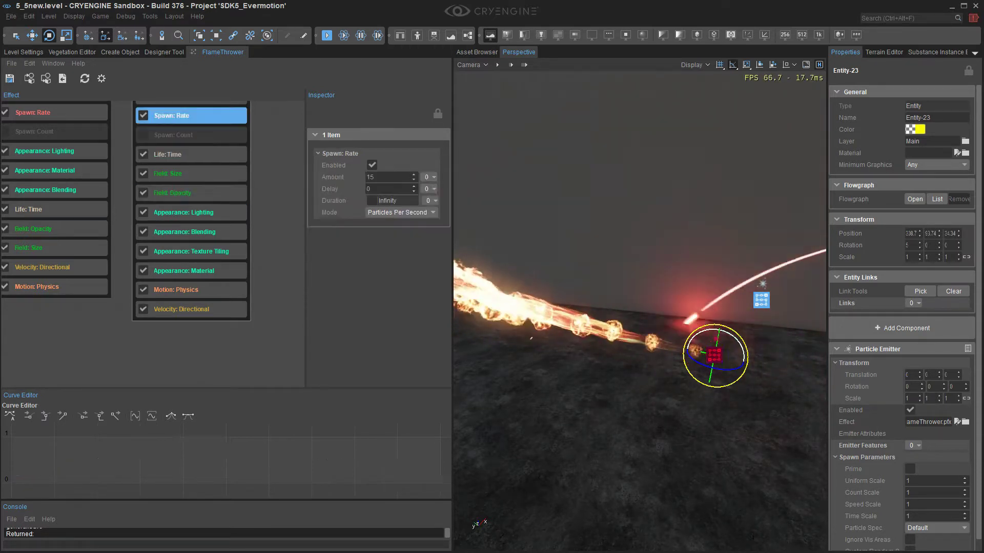
click(191, 270)
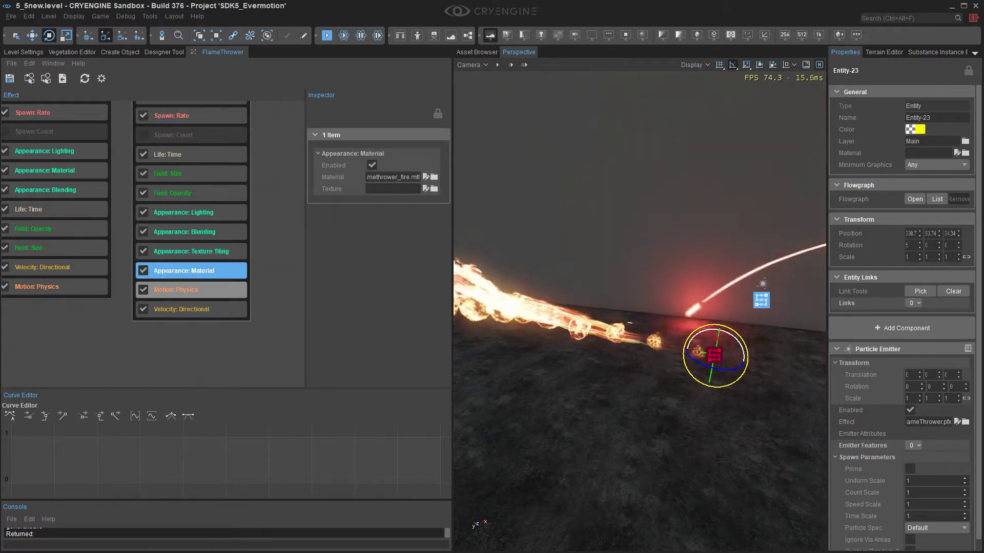
click(191, 173)
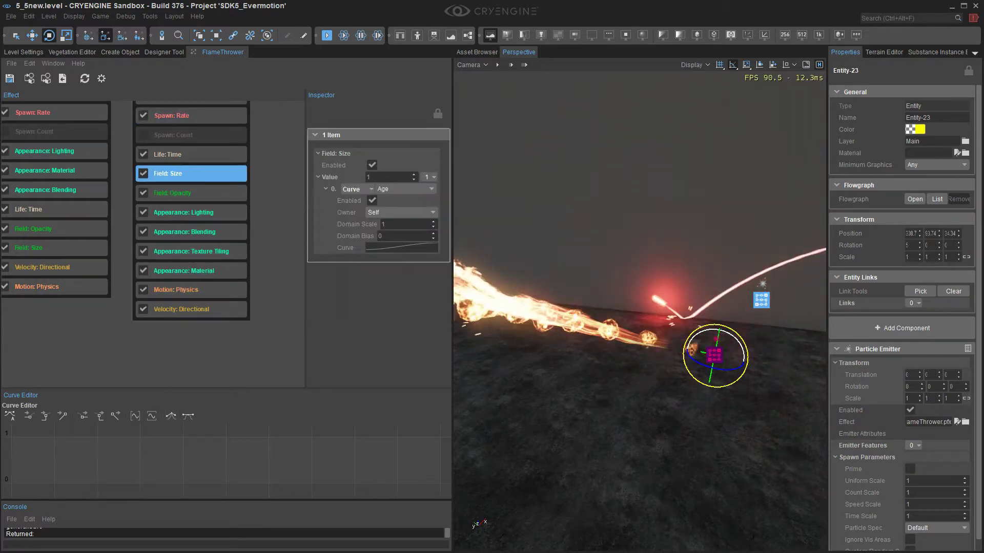
click(401, 248)
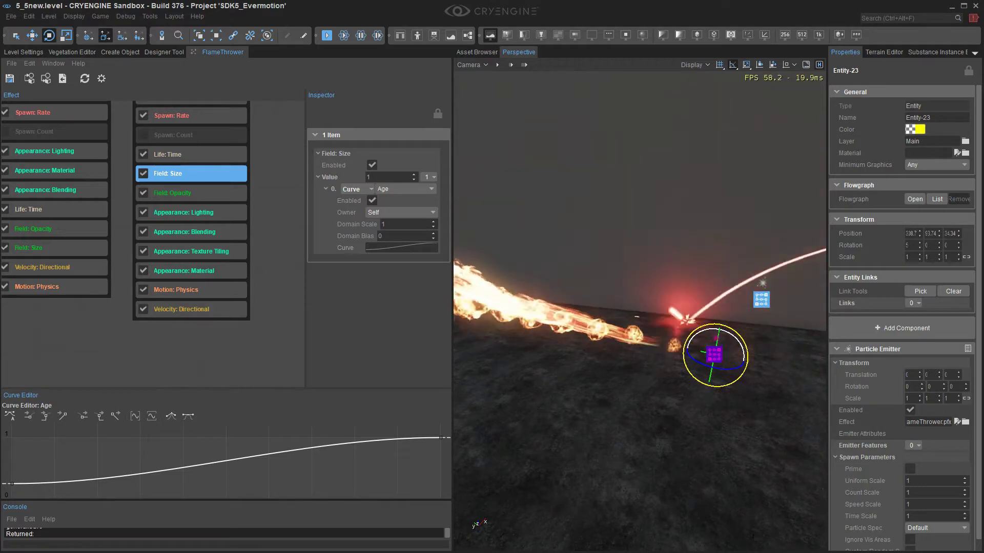
middle_drag(226, 464, 247, 455)
drag(35, 475, 36, 459)
Step: Lower the first key of the sprite component's Field: Opacity curve to 0 and the second key slightly
click(190, 193)
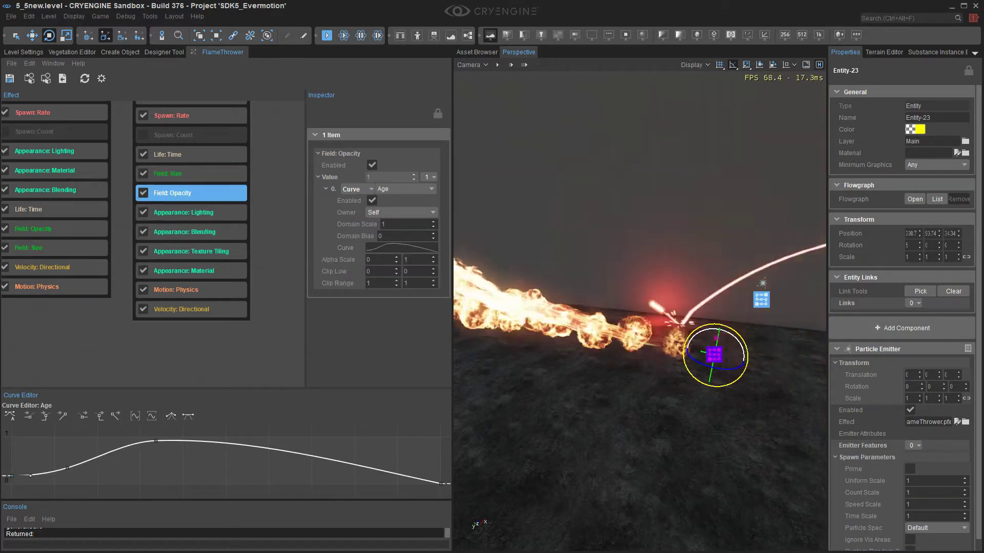
drag(69, 469, 71, 474)
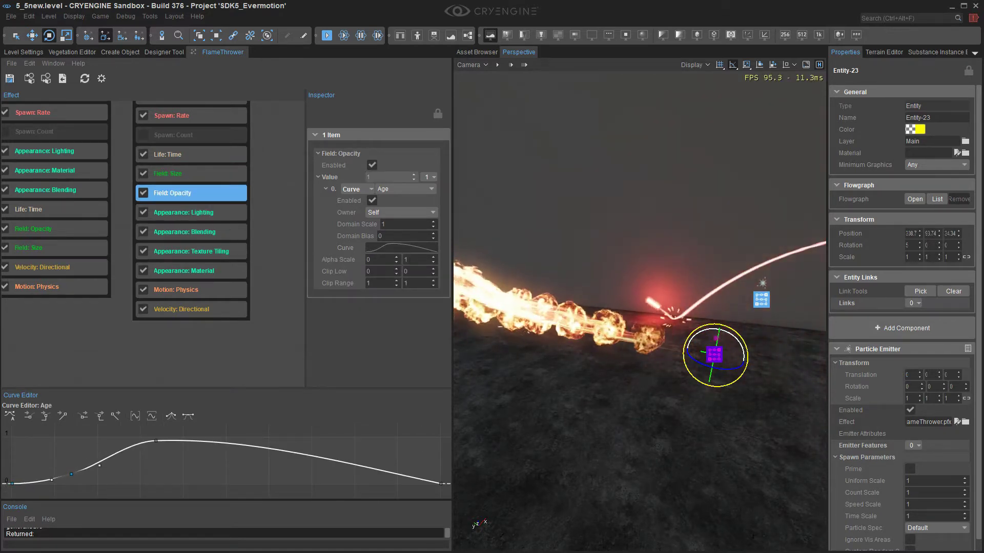
mouse_move(641, 308)
right_down()
mouse_move(543, 313)
mouse_move(640, 302)
right_up()
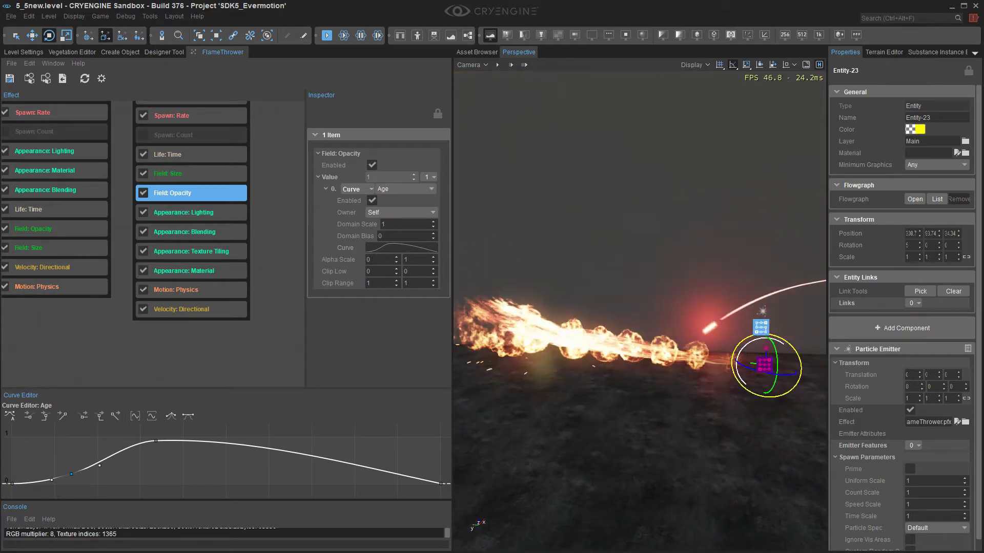
Step: Set the sprite component's Motion: Physics gravity scale to -1 and drag to 2, checking the flame's rise
click(191, 290)
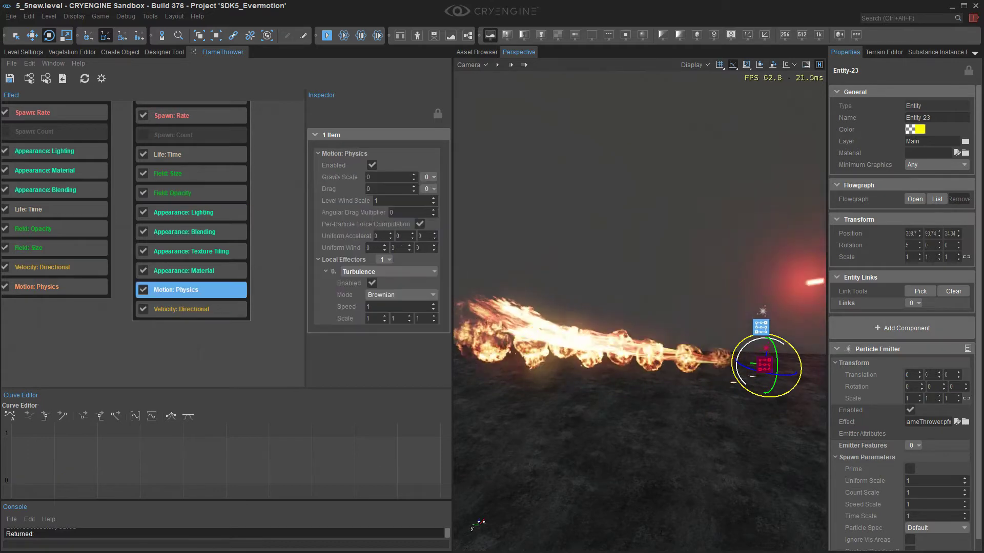
right_drag(574, 308, 562, 305)
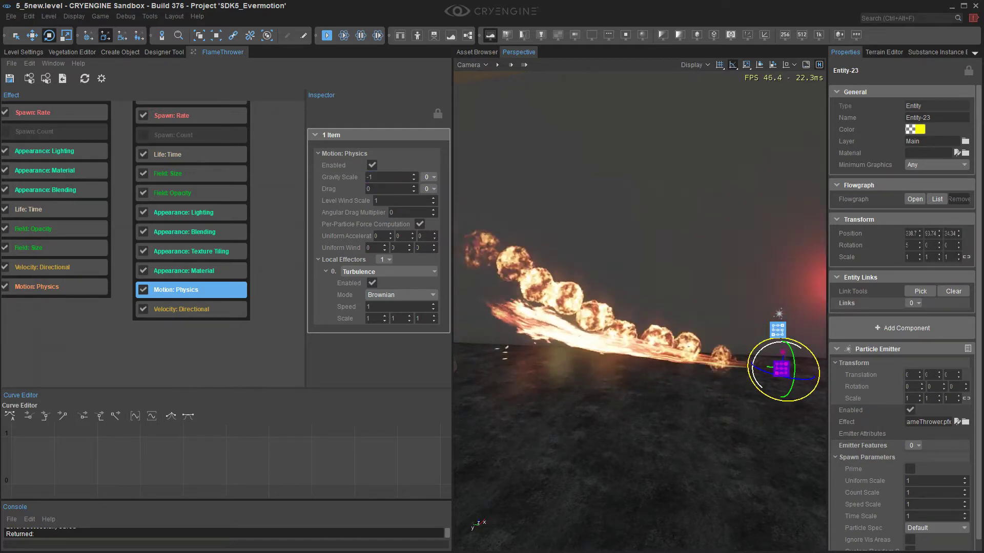
right_drag(574, 308, 580, 308)
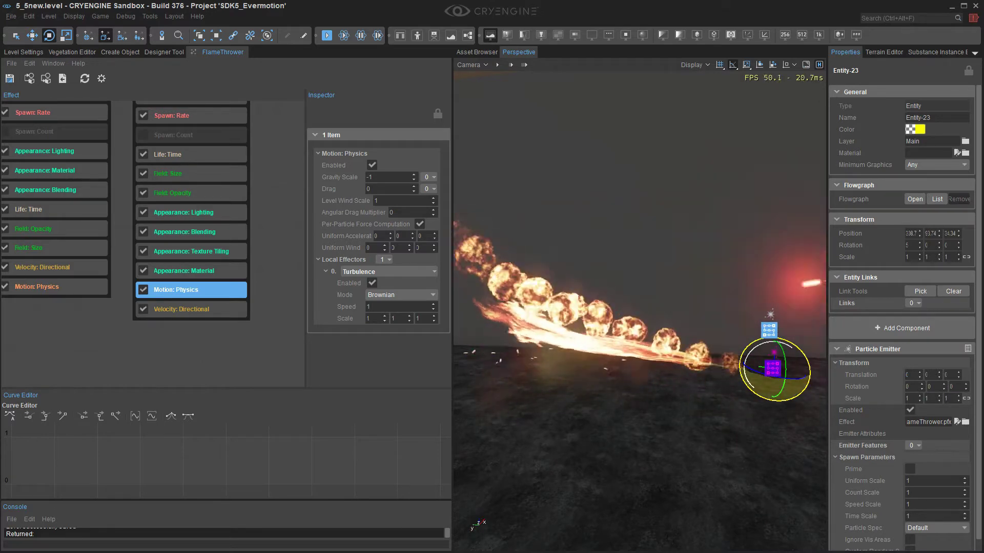
mouse_move(579, 308)
right_down()
mouse_move(564, 309)
mouse_move(586, 310)
right_up()
key(a)
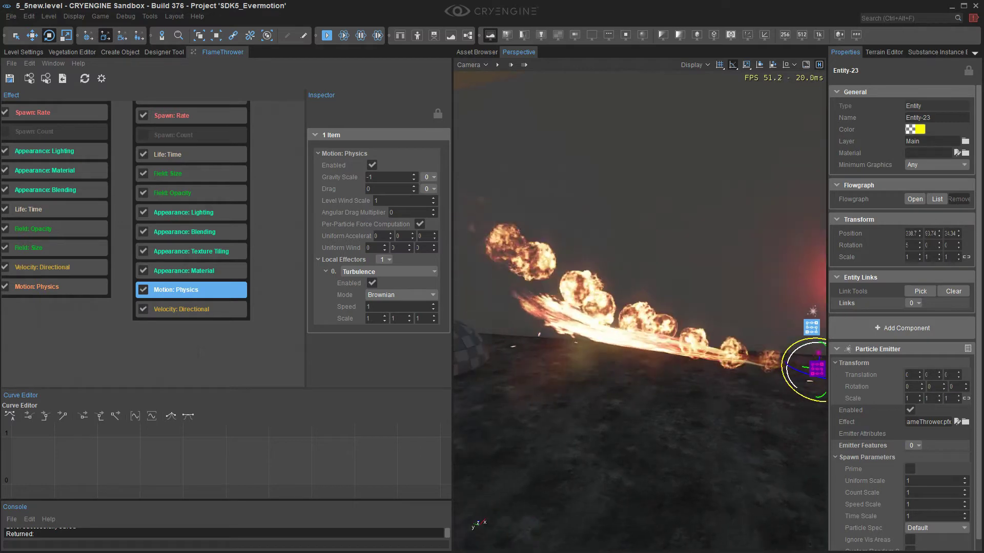
right_drag(586, 310, 608, 319)
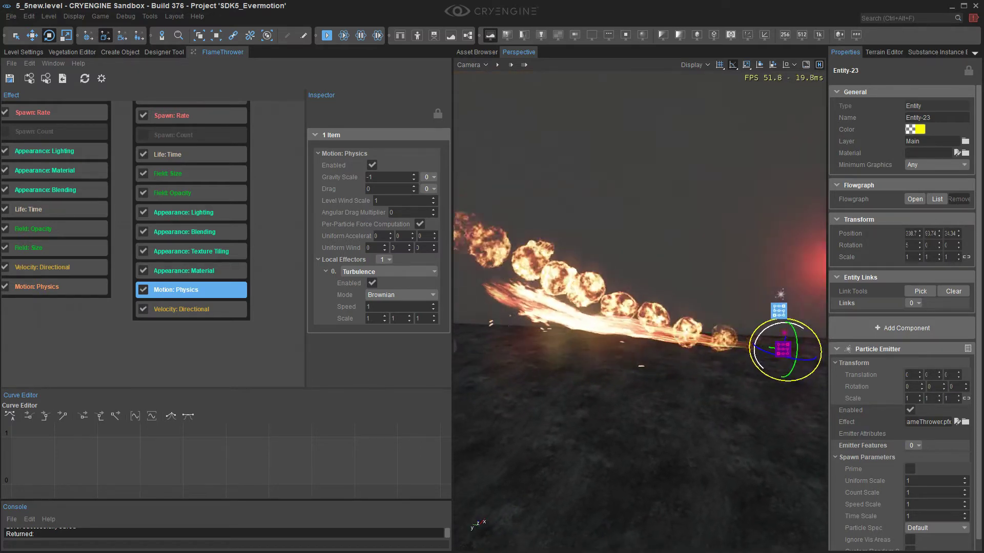
key(d)
click(387, 189)
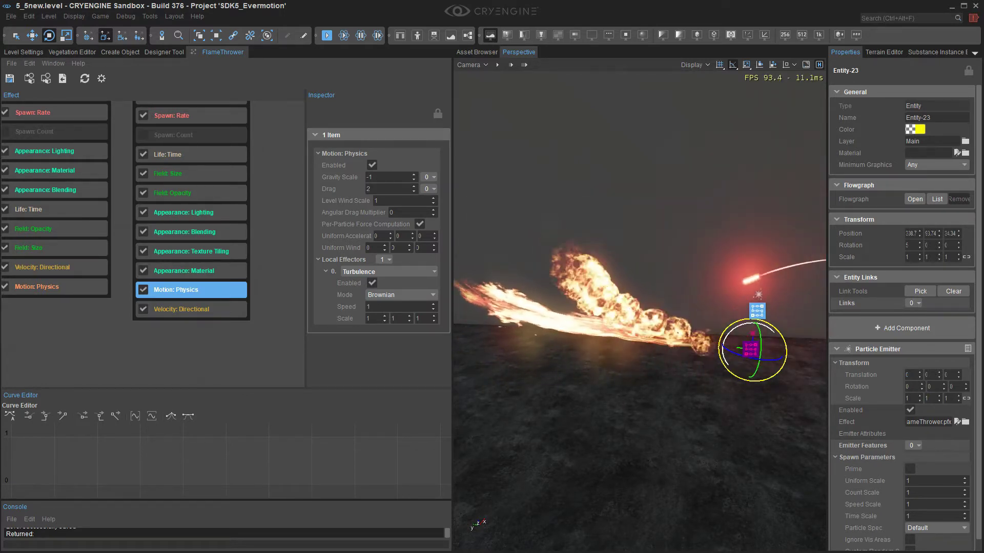
right_drag(635, 307, 647, 331)
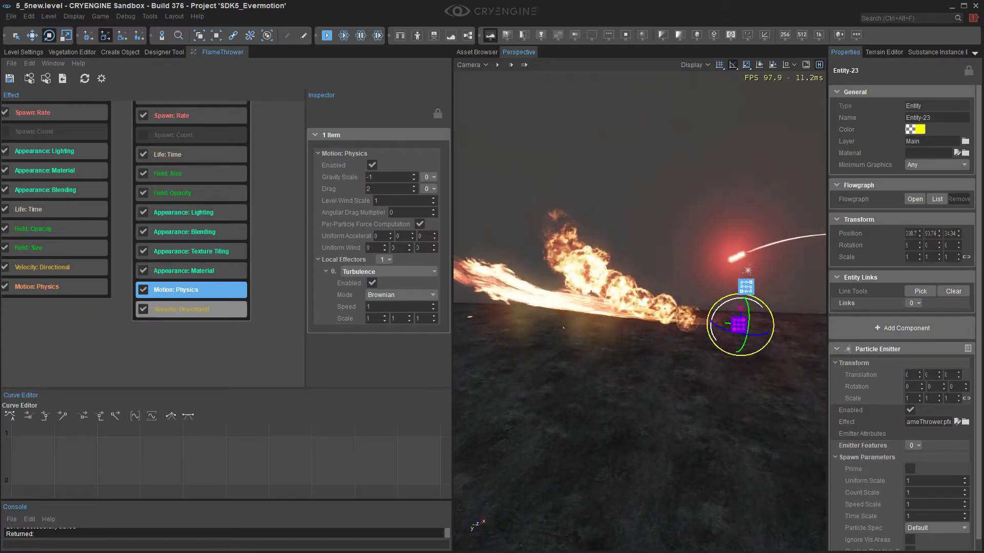
Step: Set the Y velocity in the sprite component's Velocity: Directional feature to 25 and check the flame
click(191, 310)
click(400, 177)
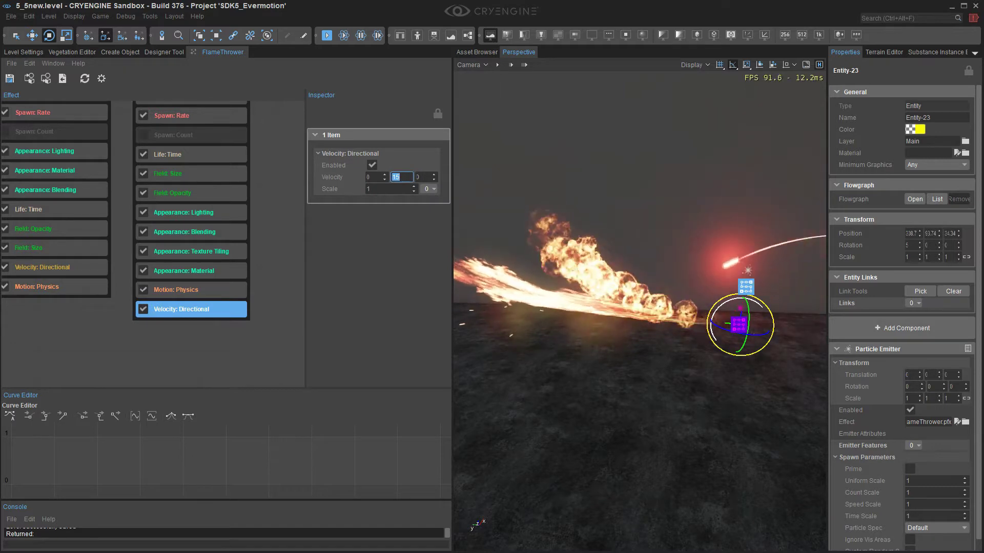
text(25)
key(Return)
right_drag(636, 308, 603, 294)
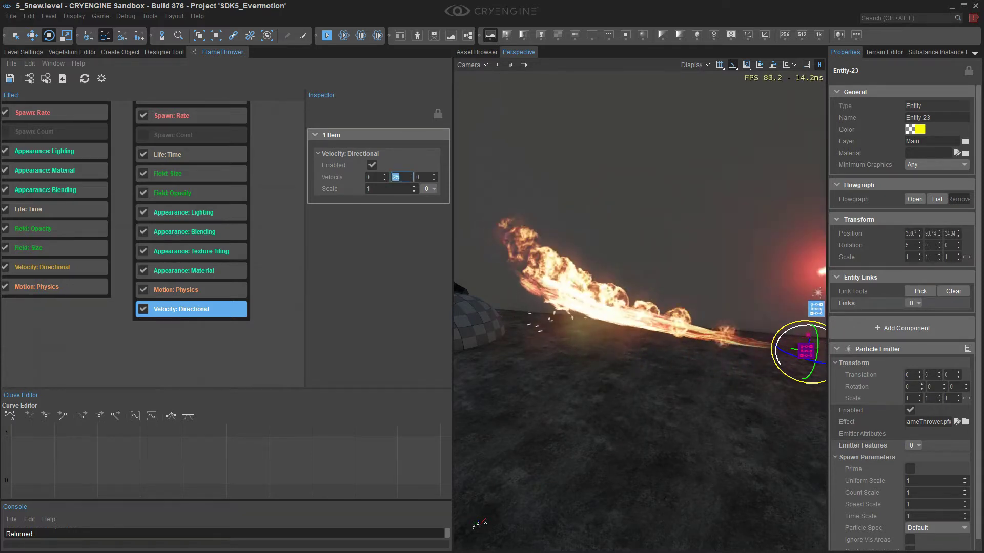
Step: Add a Curve modifier to the Gravity Scale in the sprite component's Motion: Physics feature
click(200, 290)
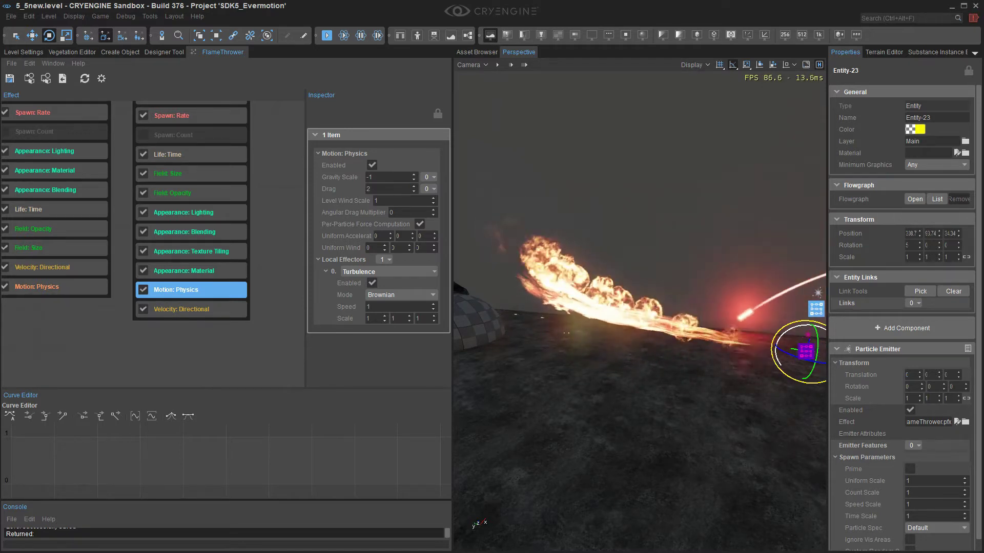
right_drag(641, 307, 656, 334)
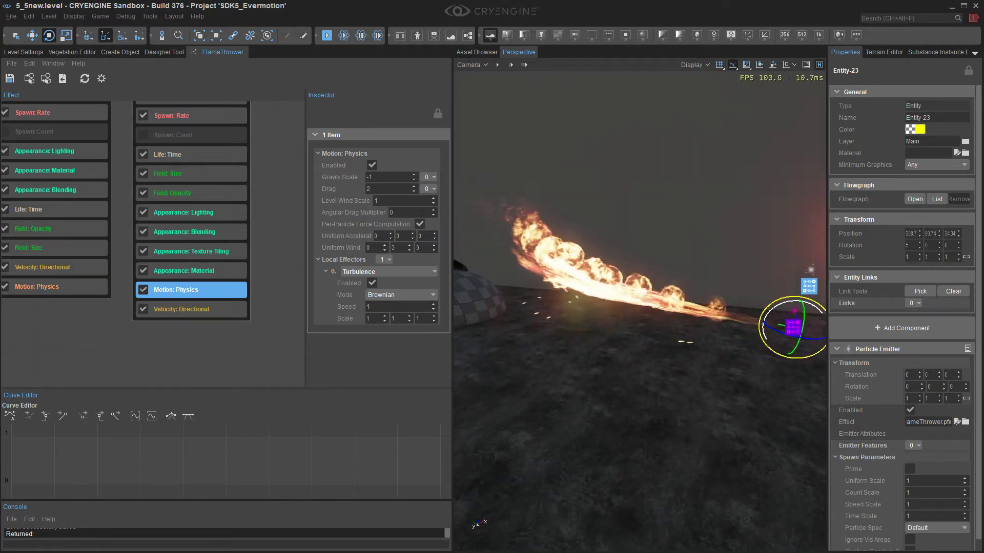
click(197, 309)
click(198, 290)
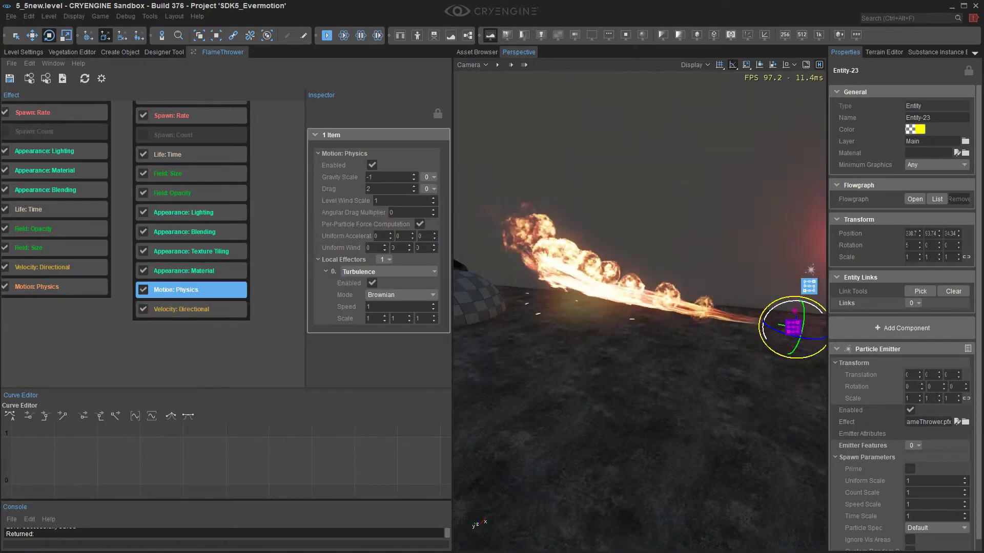
right_drag(641, 307, 669, 317)
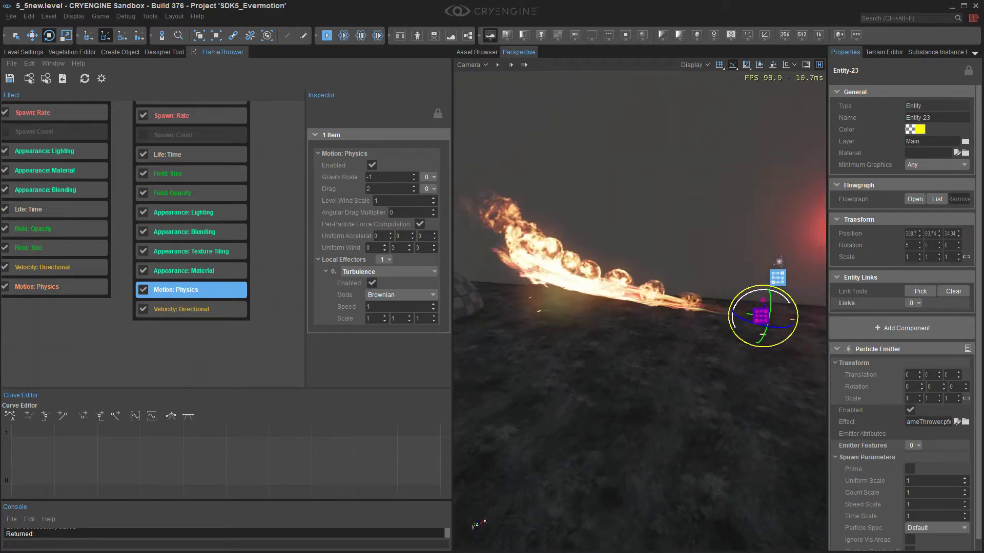
click(385, 178)
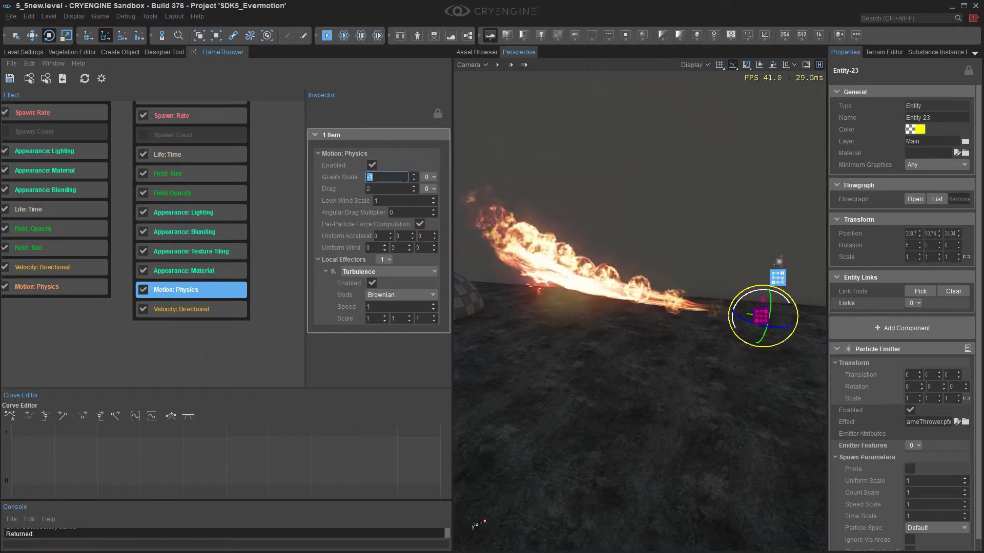
click(428, 177)
mouse_move(493, 187)
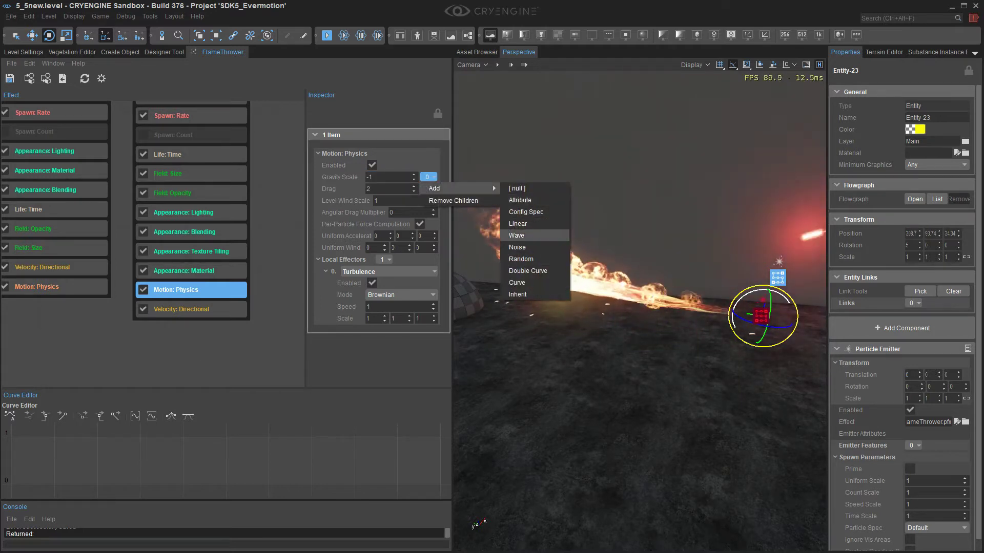
click(517, 282)
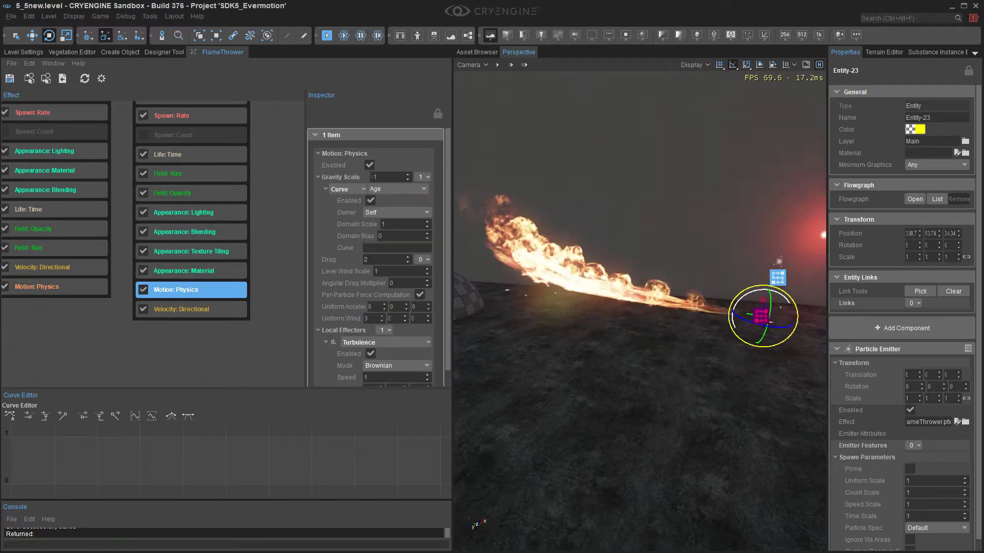
Step: Lower the first key of the sprite's gravity scale curve to 0 and check the flame
click(397, 248)
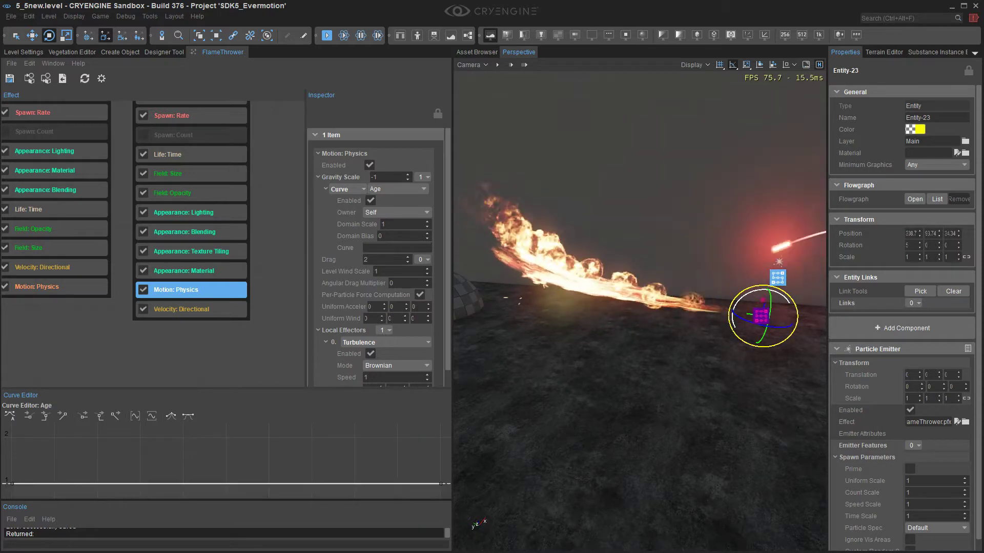
middle_drag(271, 307, 285, 281)
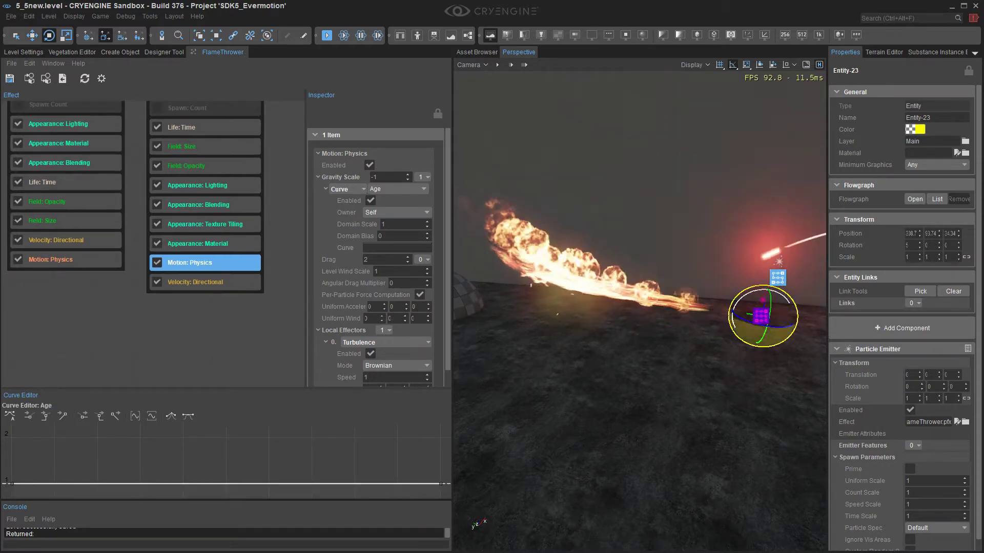
middle_drag(205, 477, 227, 430)
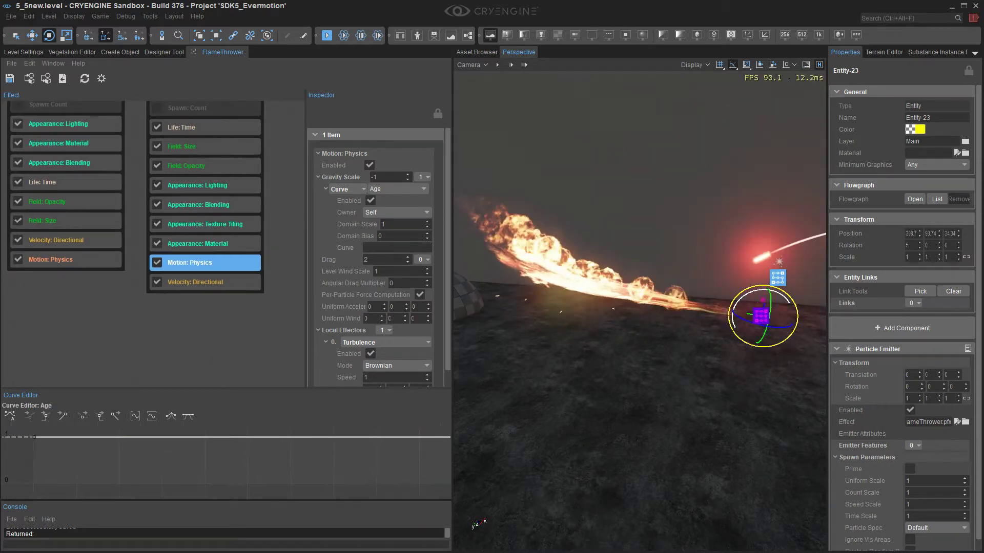
click(34, 437)
drag(35, 437, 35, 483)
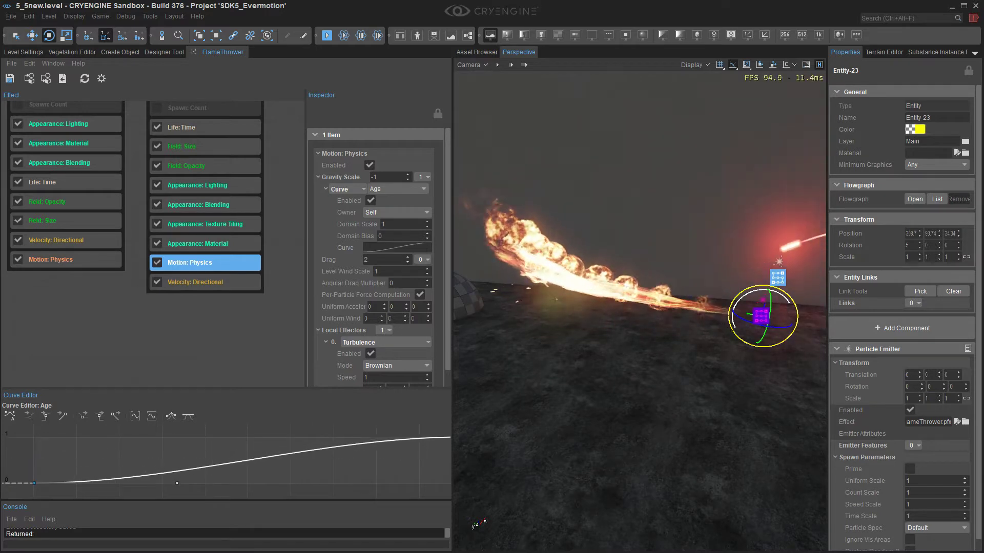
right_drag(641, 318, 678, 310)
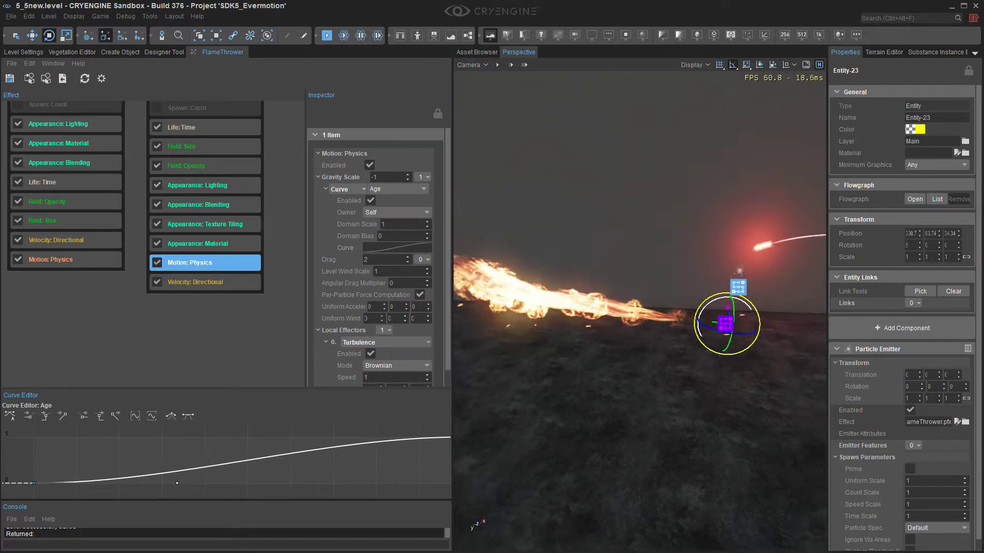
Step: Raise the outgoing tangent of the gravity scale curve's first key to steepen its start
middle_drag(256, 461, 229, 447)
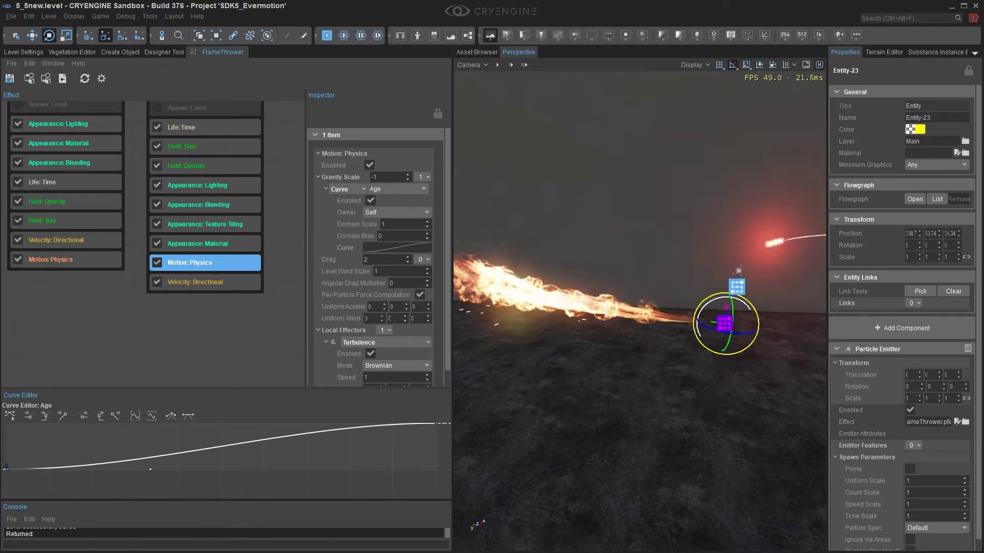
drag(150, 470, 150, 454)
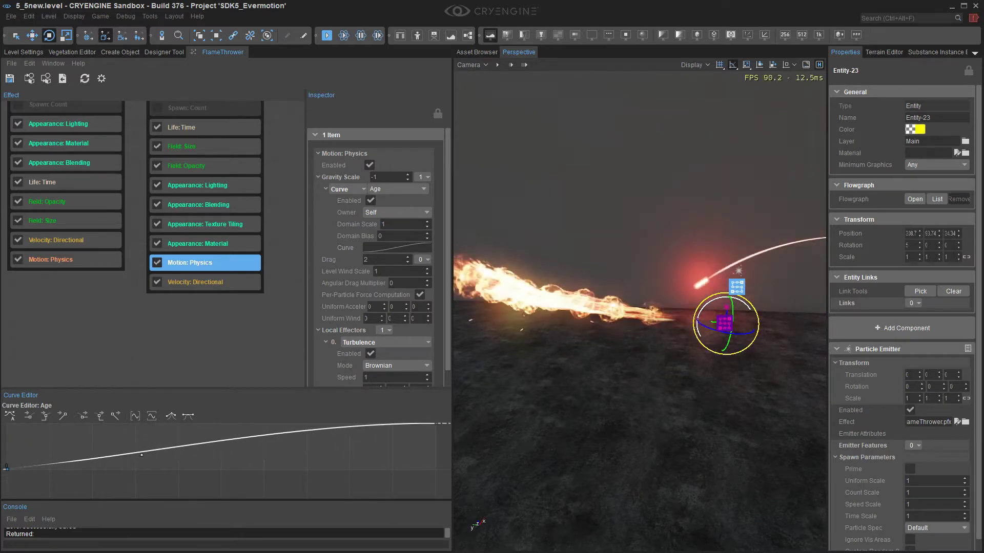
right_drag(641, 328, 579, 307)
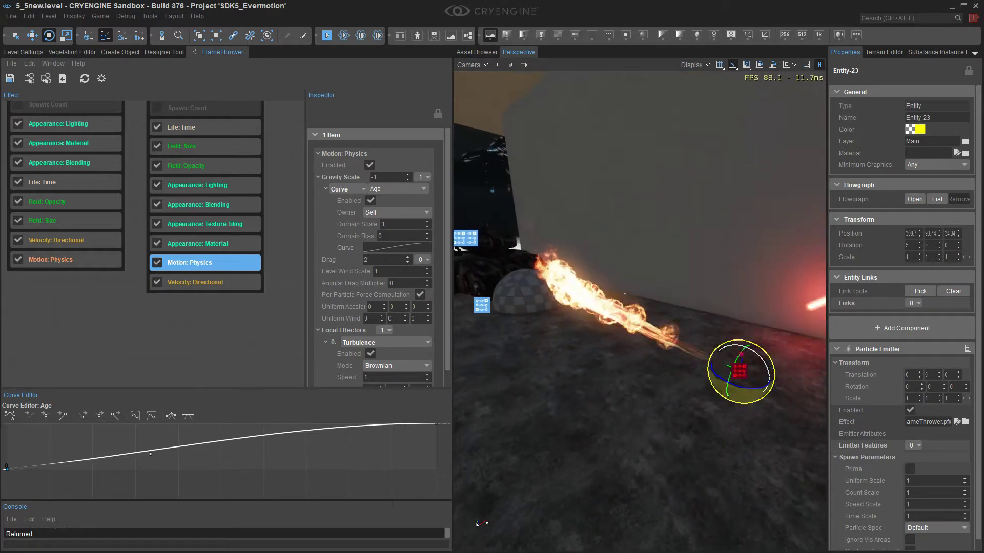
Step: Tilt the emitter and rotate it back to level to test how the flame follows its direction
mouse_move(761, 356)
mouse_down()
mouse_move(765, 379)
mouse_move(746, 342)
mouse_move(761, 371)
mouse_move(759, 354)
mouse_up()
mouse_move(759, 354)
right_down()
mouse_move(784, 348)
mouse_move(768, 349)
right_up()
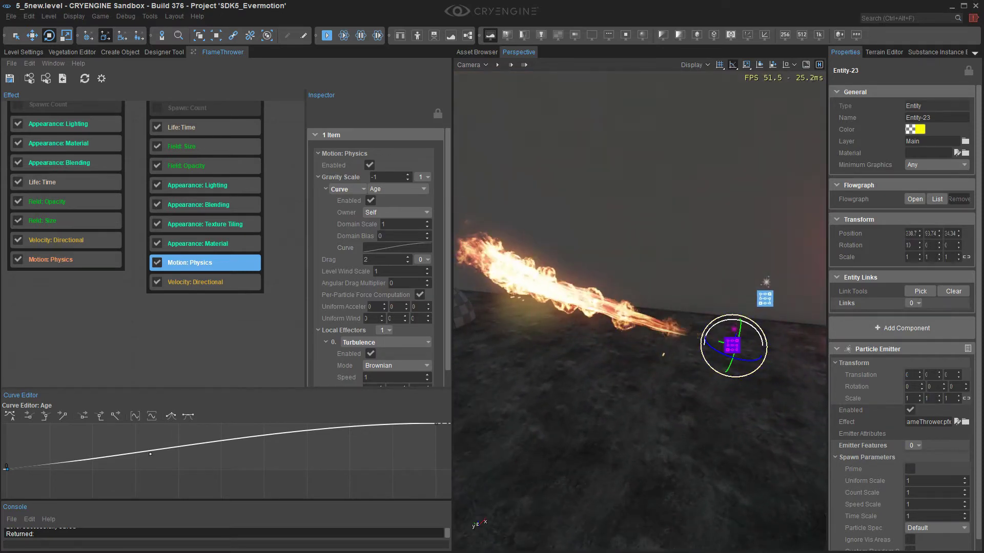
mouse_move(723, 322)
mouse_down()
mouse_move(725, 331)
mouse_move(723, 323)
mouse_up()
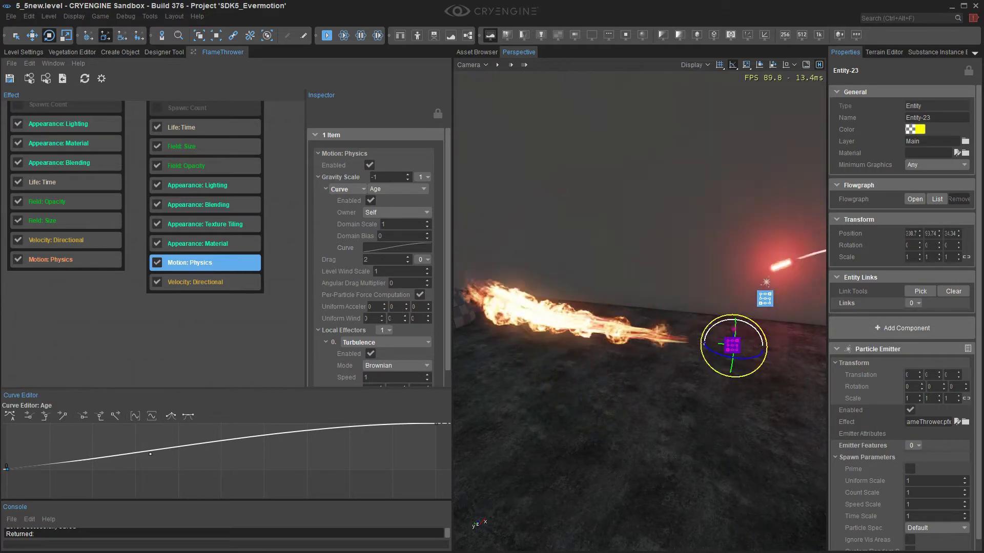
Step: Try a Y velocity of 50 in the ribbon component's Velocity: Directional feature and tilt the emitter to 15 degrees
right_drag(169, 230, 251, 303)
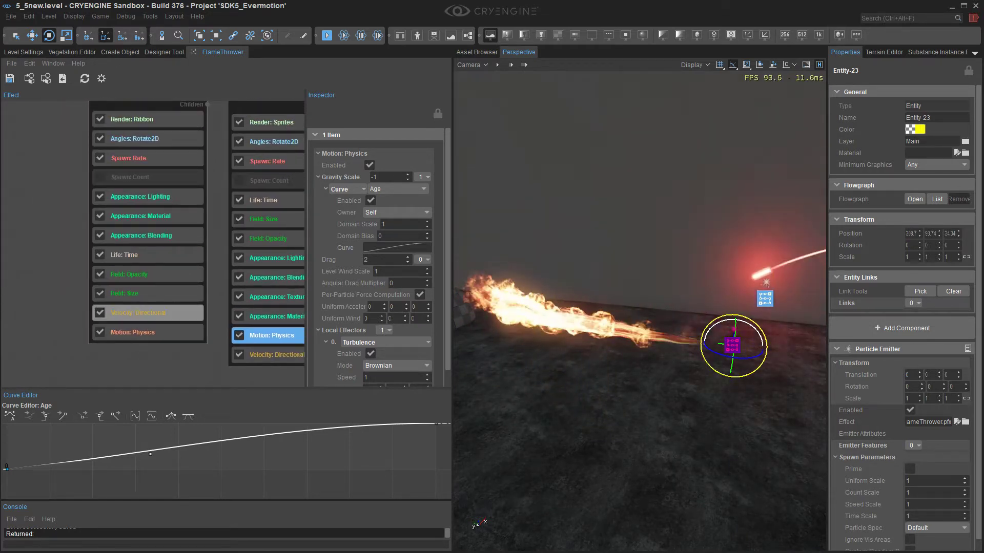
click(138, 313)
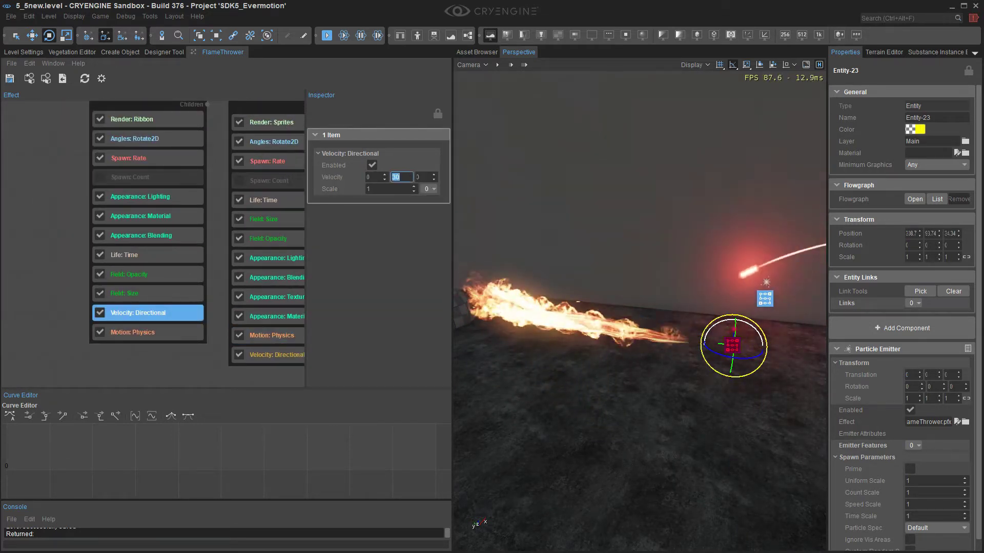
key(Return)
drag(724, 320, 726, 251)
text(50)
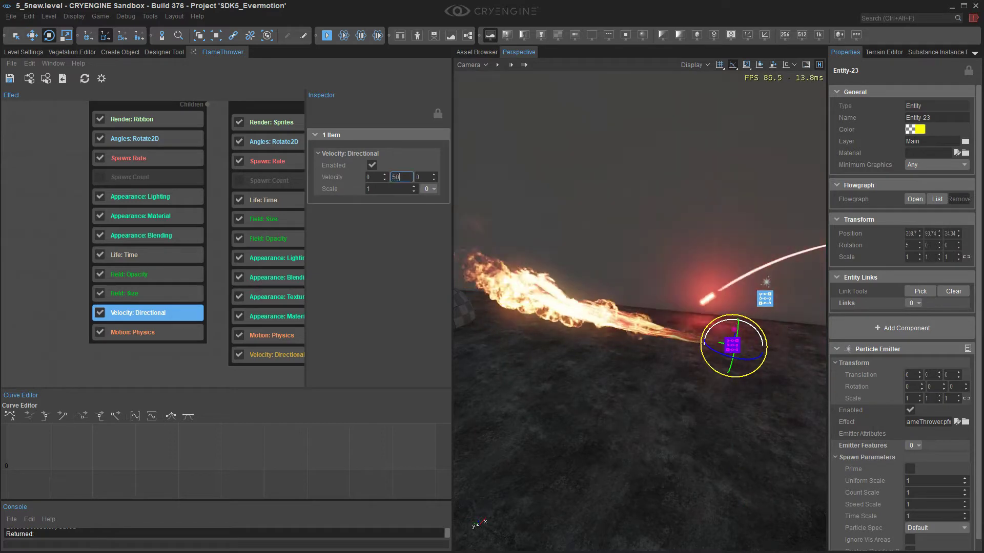
drag(750, 323, 731, 314)
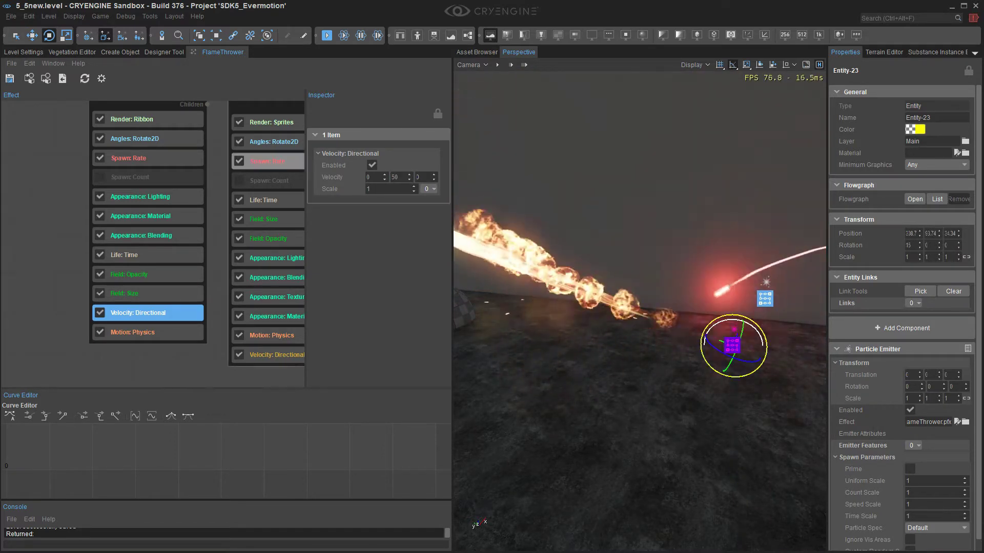
Step: Set the ribbon component's Y velocity back to 20
right_drag(218, 181, 177, 181)
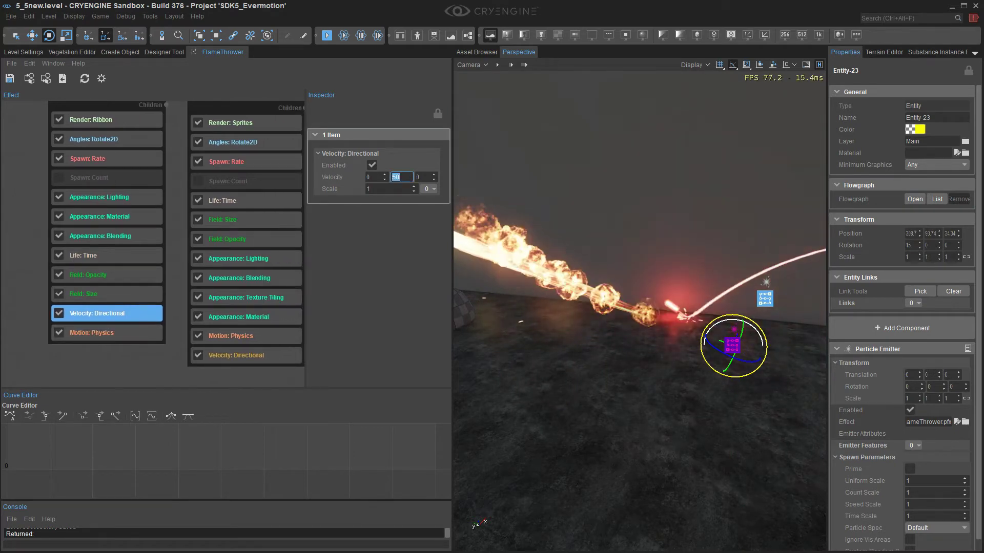
text(20)
key(Return)
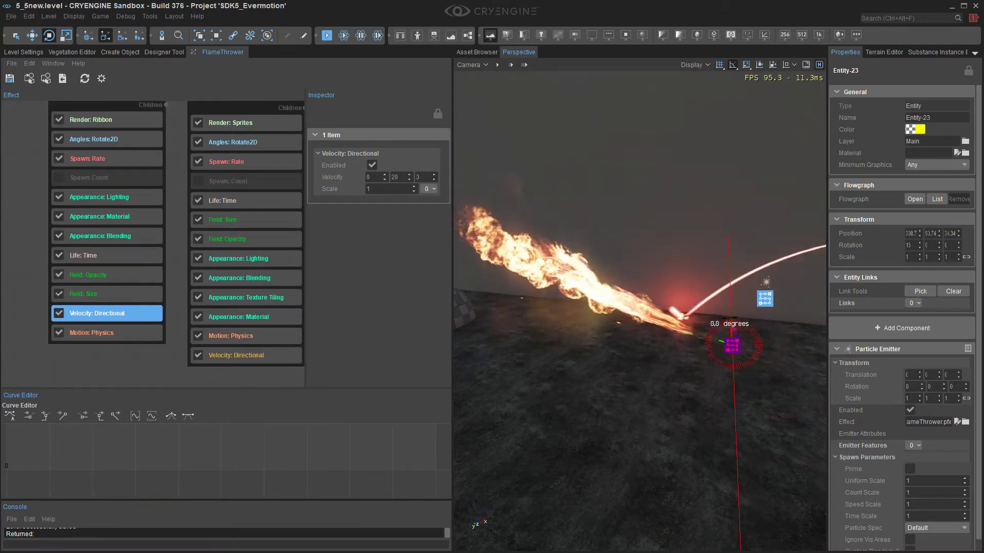
Step: Rotate the emitter back to near level, set the ribbon component's Y velocity to 25 and save the effect
mouse_move(731, 318)
mouse_down()
mouse_move(752, 325)
mouse_move(717, 323)
mouse_move(728, 316)
mouse_move(728, 329)
mouse_up()
click(397, 177)
text(25)
key(Return)
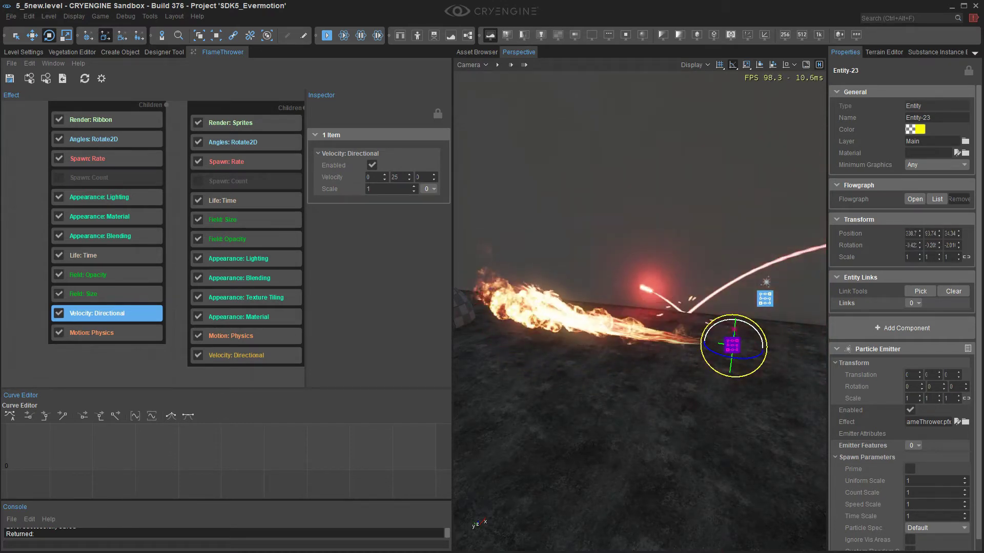
right_drag(640, 317, 606, 352)
right_drag(176, 328, 64, 327)
key(ctrl+s)
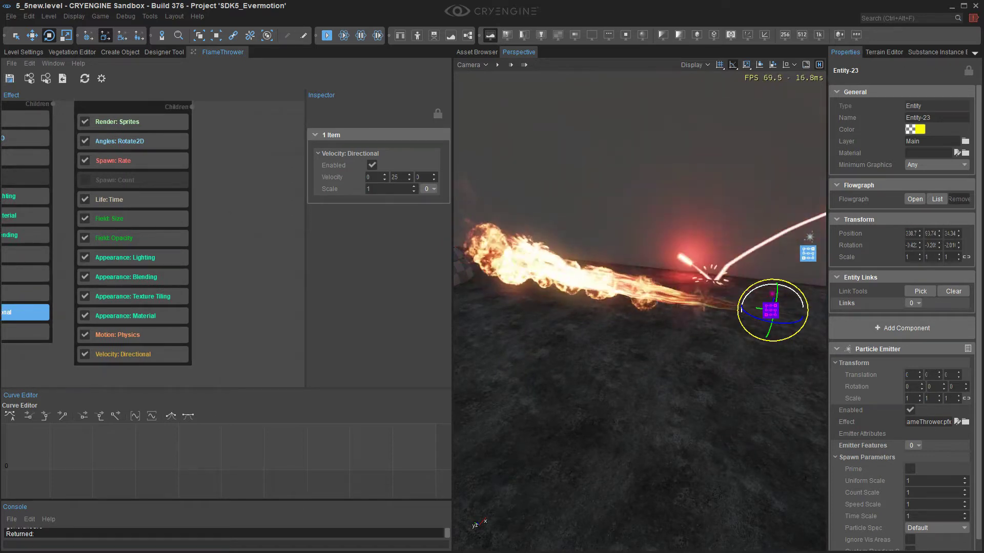
Step: Try a gravity scale of -1.3 in the sprite component's Motion: Physics feature and settle on -2
click(134, 335)
right_drag(134, 335, 125, 313)
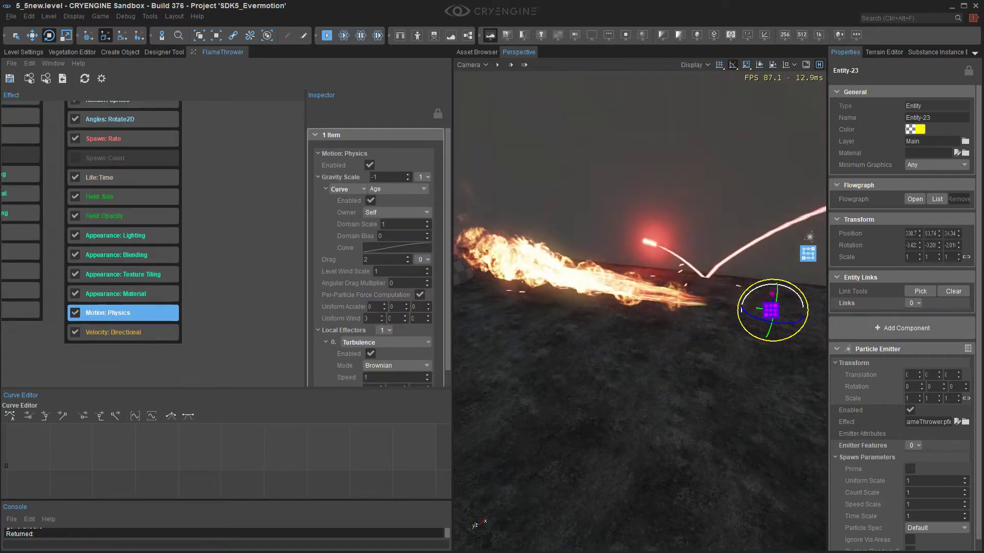
click(407, 175)
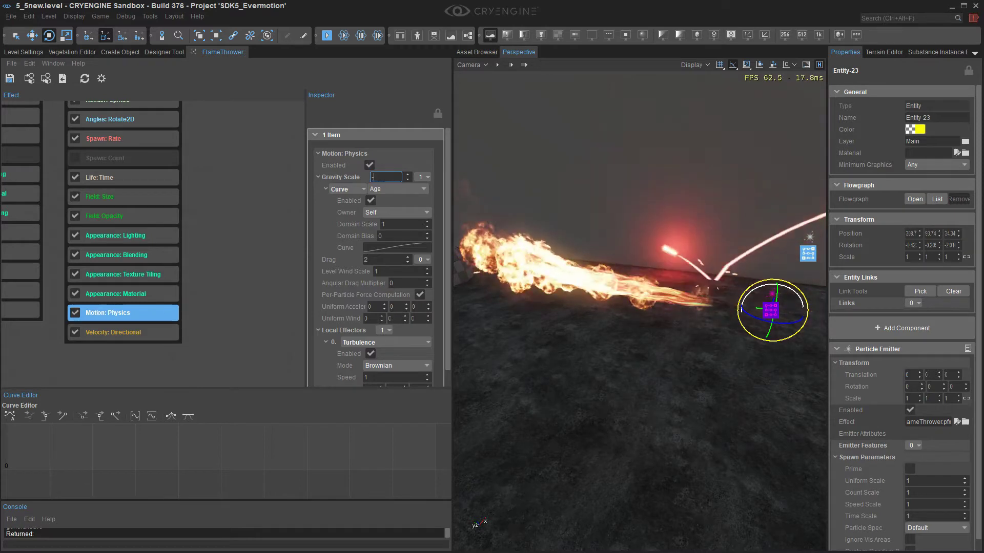
text(-1.3)
key(Return)
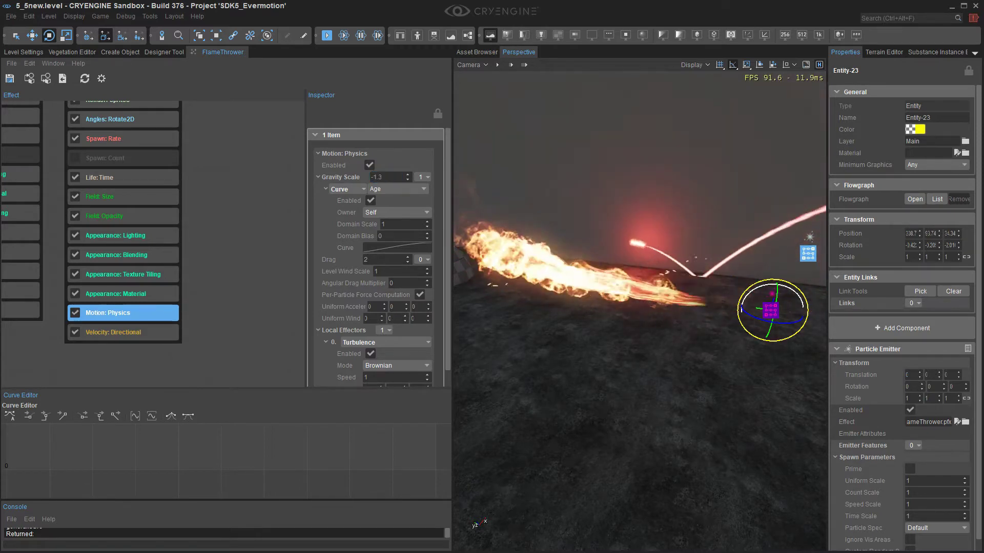
click(384, 177)
text(-2)
key(Return)
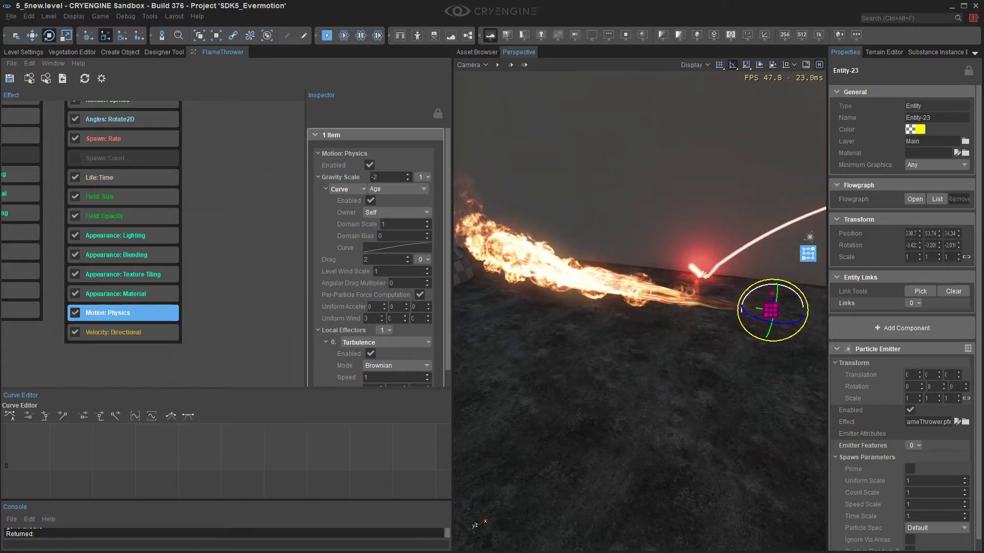
right_drag(640, 310, 671, 301)
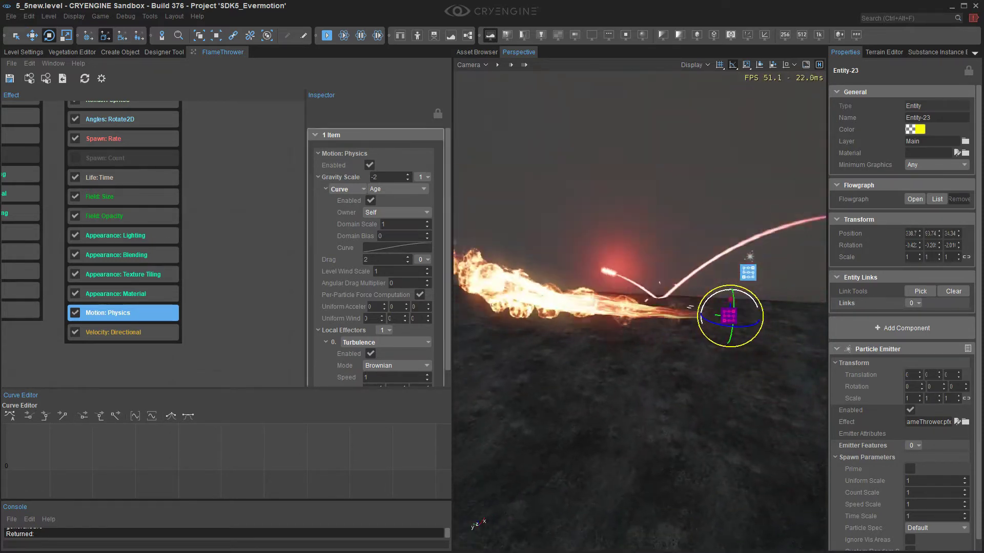
Step: Add an age-based Curve modifier to the Drag parameter of the sprite component's Motion: Physics feature
click(325, 189)
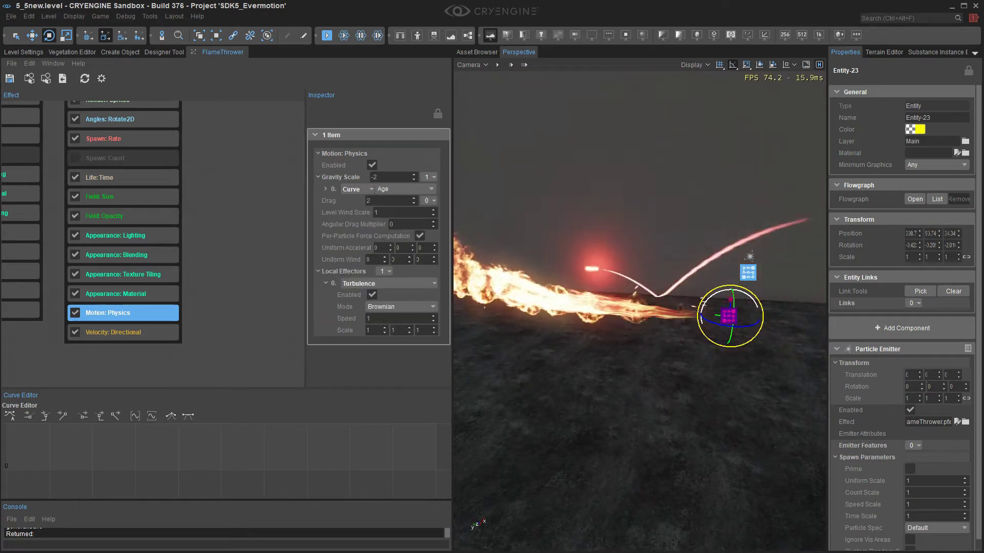
click(427, 200)
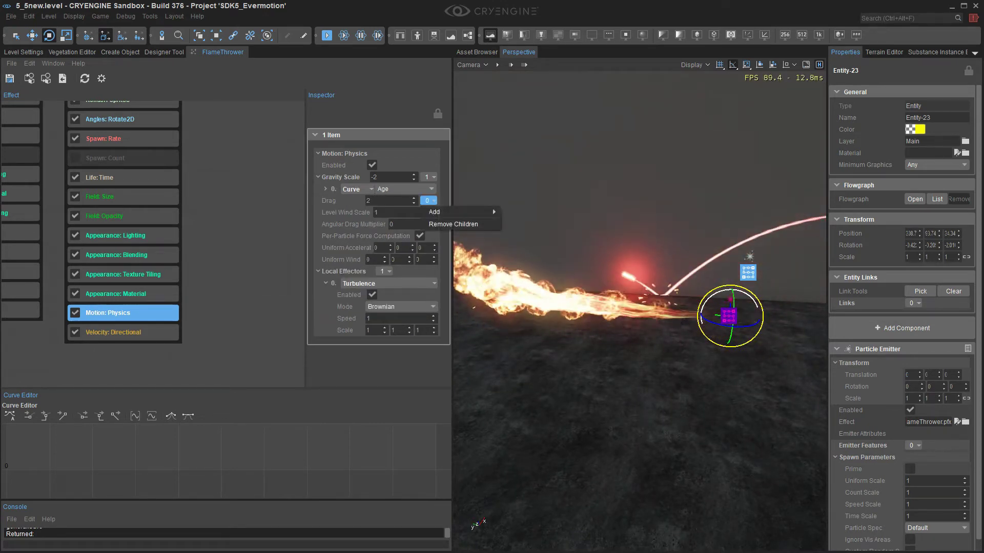
mouse_move(493, 209)
click(516, 259)
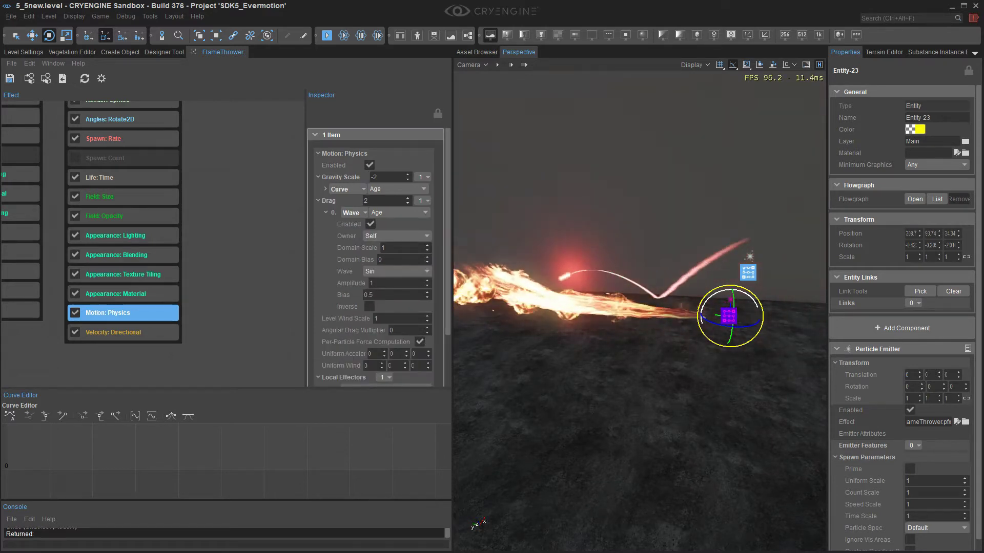
click(353, 212)
click(359, 318)
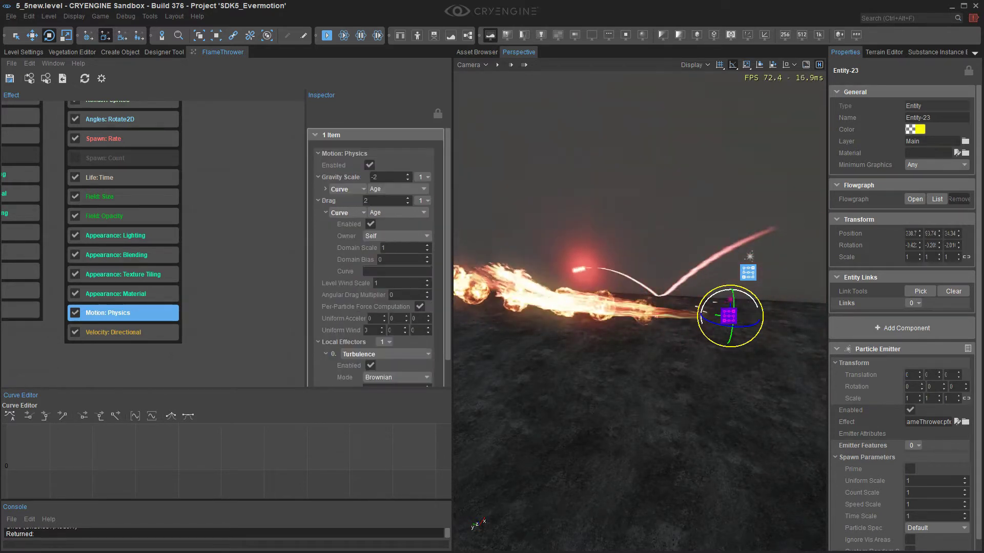
right_drag(640, 308, 594, 298)
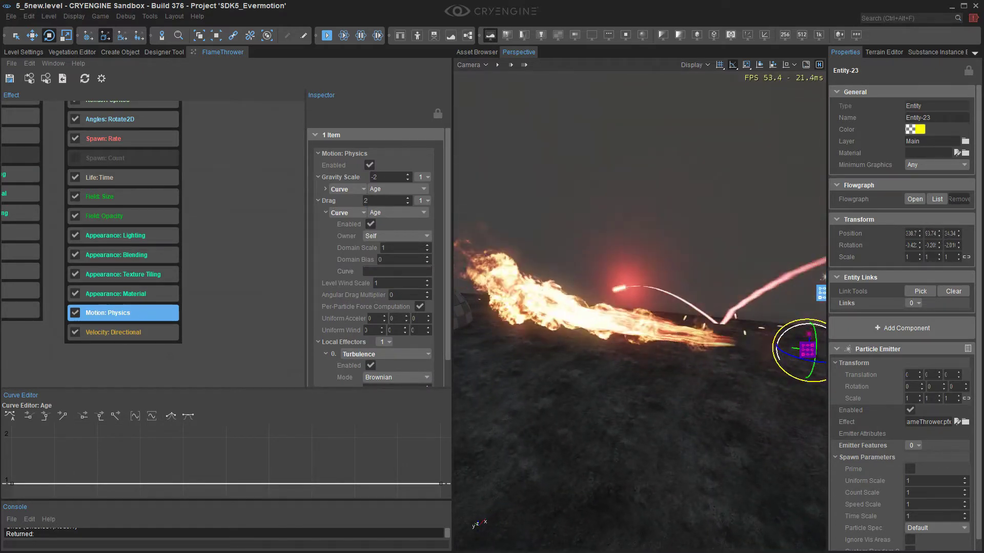
Step: Lower the drag curve's first key to about 0 and raise its outgoing tangent so drag builds up quickly
middle_drag(111, 473, 115, 427)
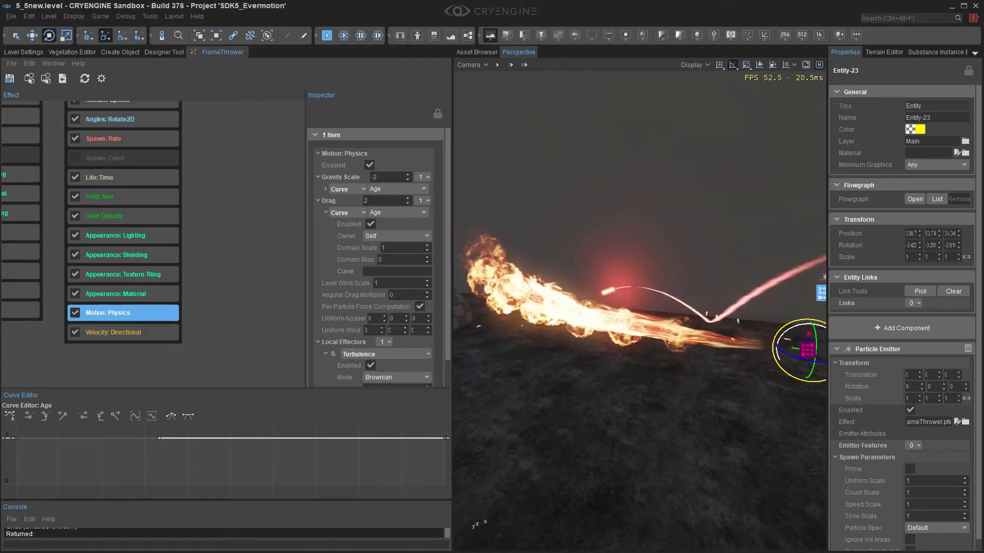
drag(16, 438, 17, 490)
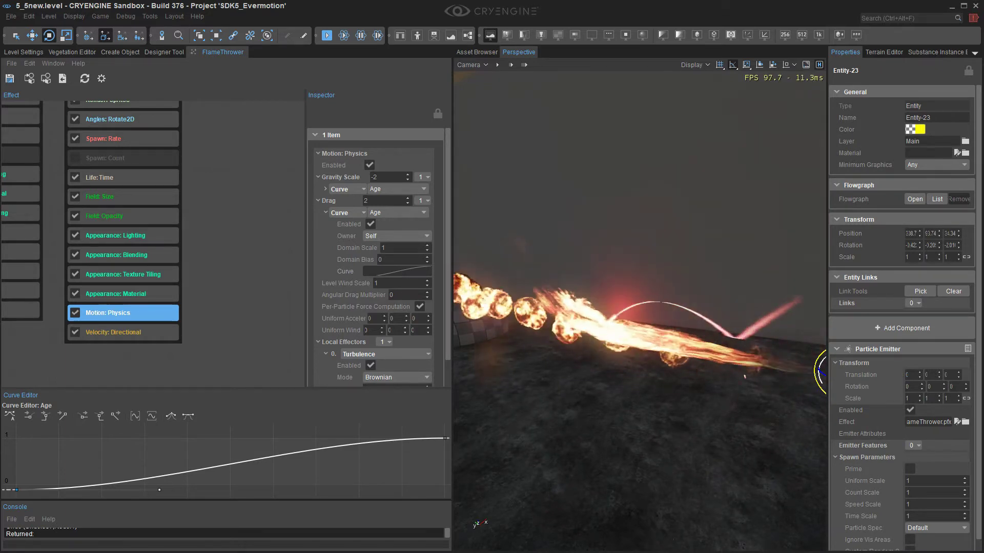
drag(16, 490, 17, 485)
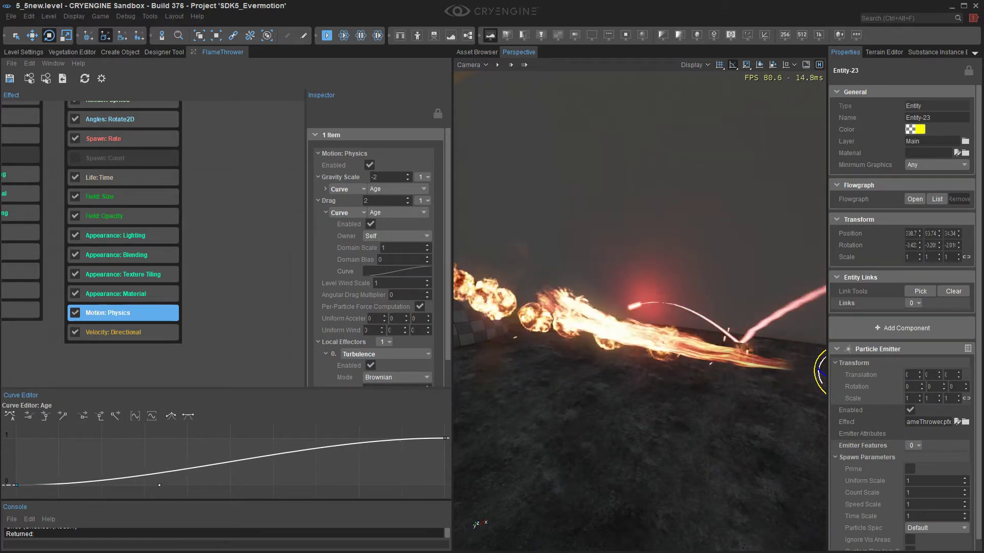
drag(159, 485, 85, 468)
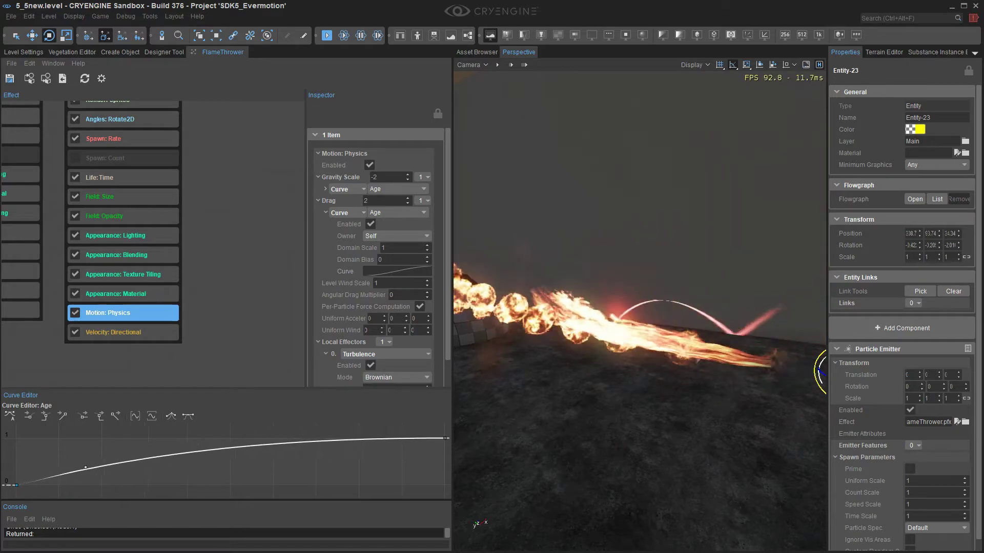
right_drag(641, 307, 712, 318)
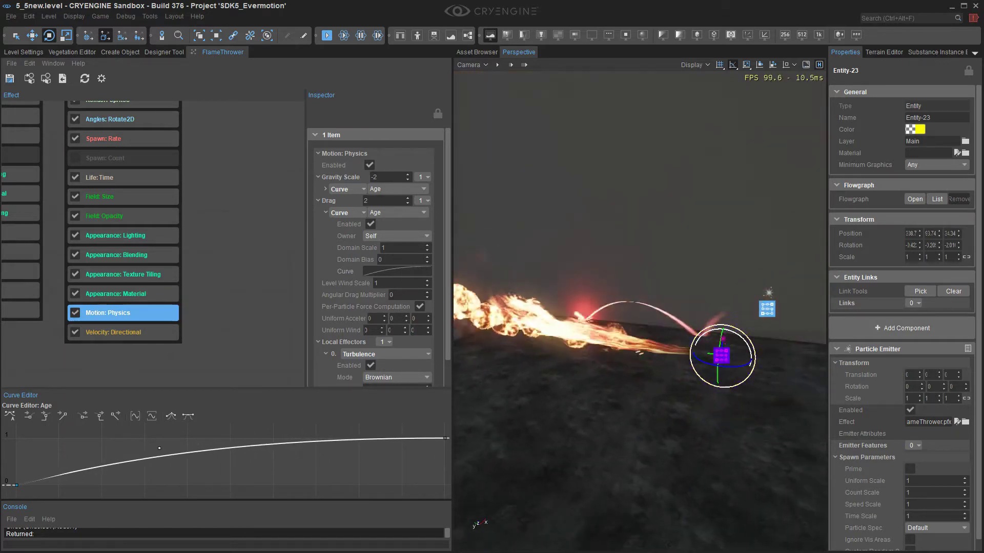
Step: Set the sprite component's drag to 4 and test the flame by tilting the emitter up and back to near level
click(123, 333)
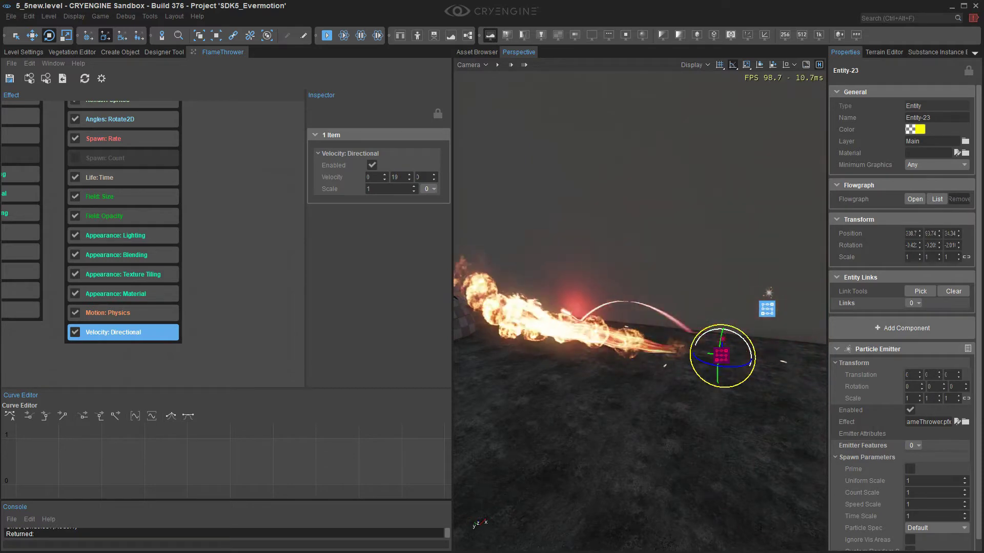
mouse_move(747, 355)
mouse_down()
mouse_move(742, 348)
mouse_move(748, 360)
mouse_up()
click(123, 313)
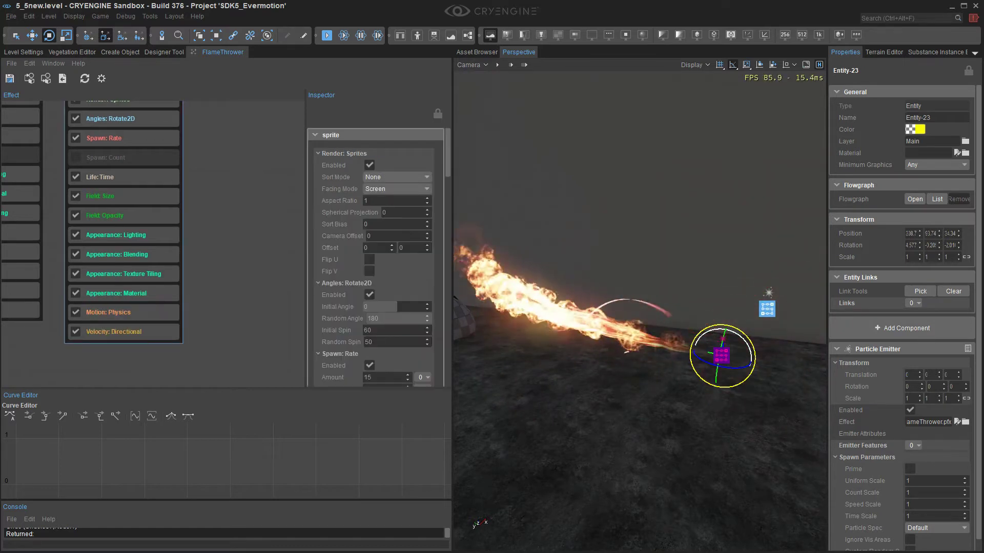
click(123, 312)
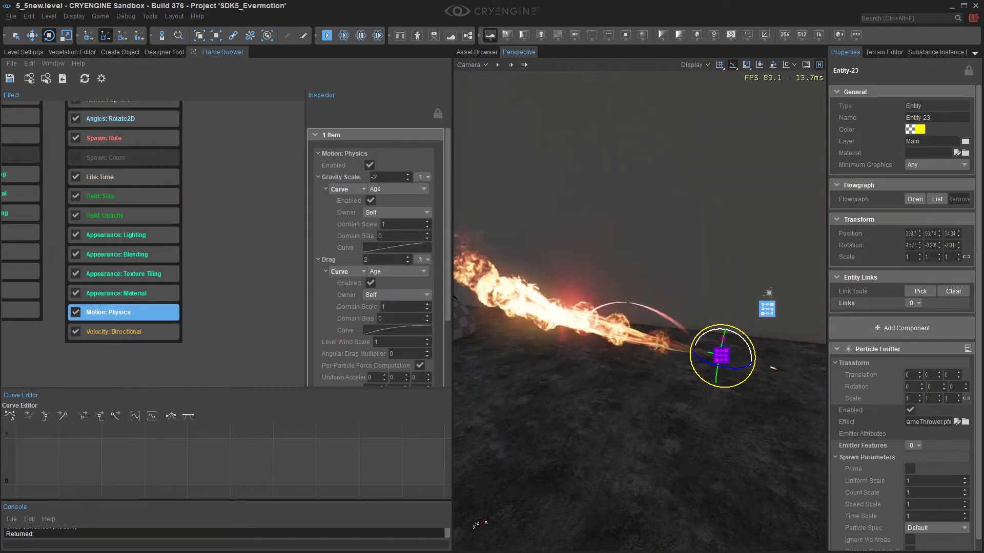
click(318, 177)
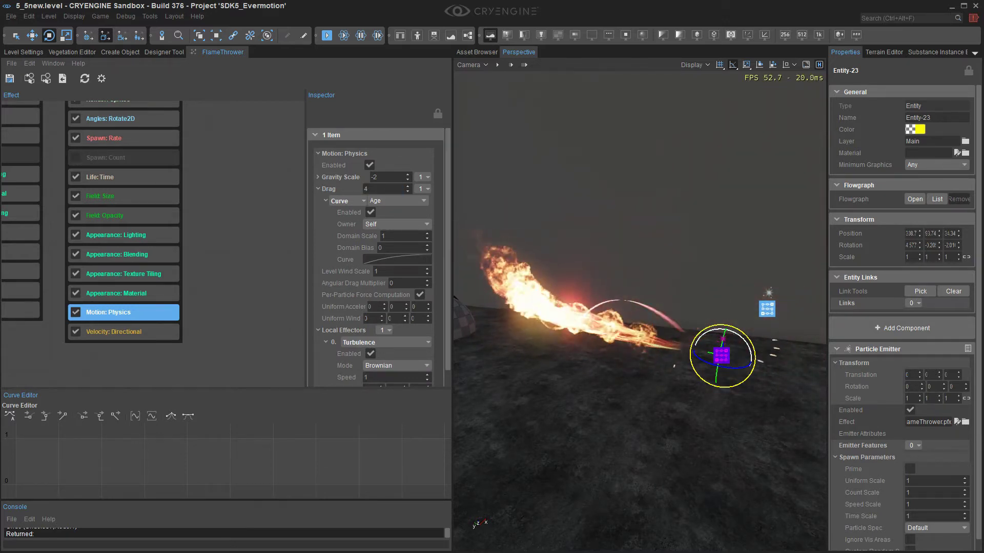
mouse_move(739, 336)
mouse_down()
mouse_move(749, 344)
mouse_move(730, 329)
mouse_up()
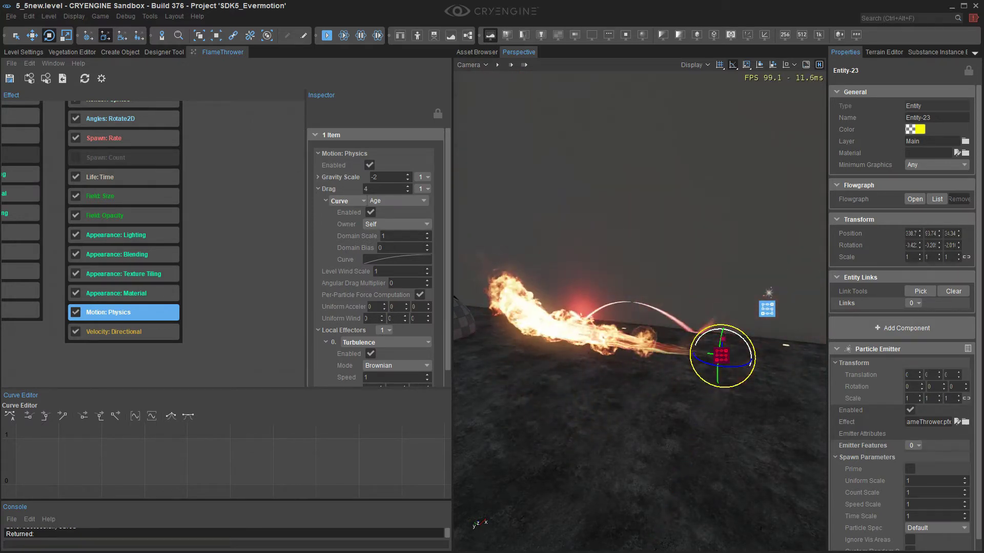
mouse_move(666, 307)
right_down()
mouse_move(681, 327)
mouse_move(635, 320)
mouse_move(692, 331)
mouse_move(650, 318)
right_up()
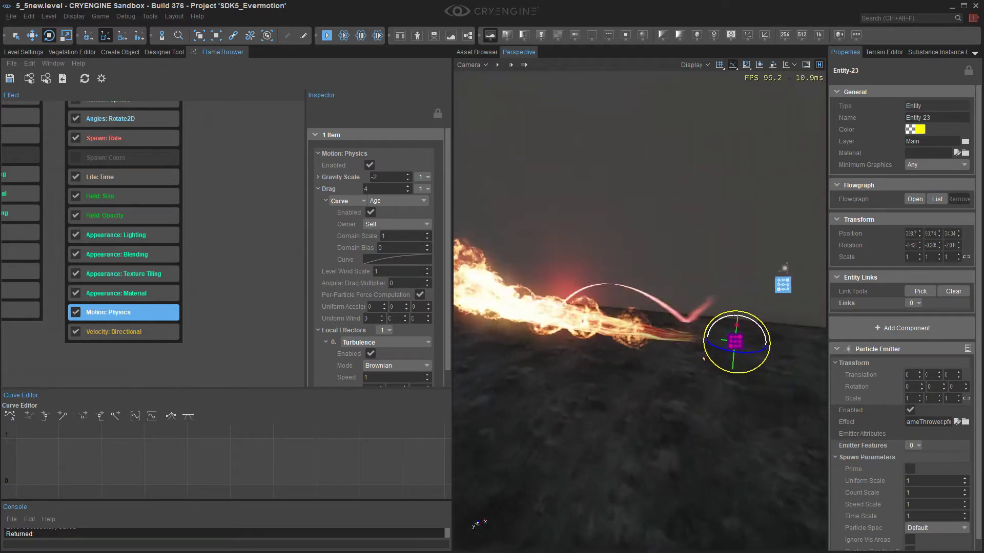
Step: Rename the sprite component as Fire
key(s)
middle_drag(221, 149, 243, 210)
scroll(248, 263, down, 1)
click(149, 134)
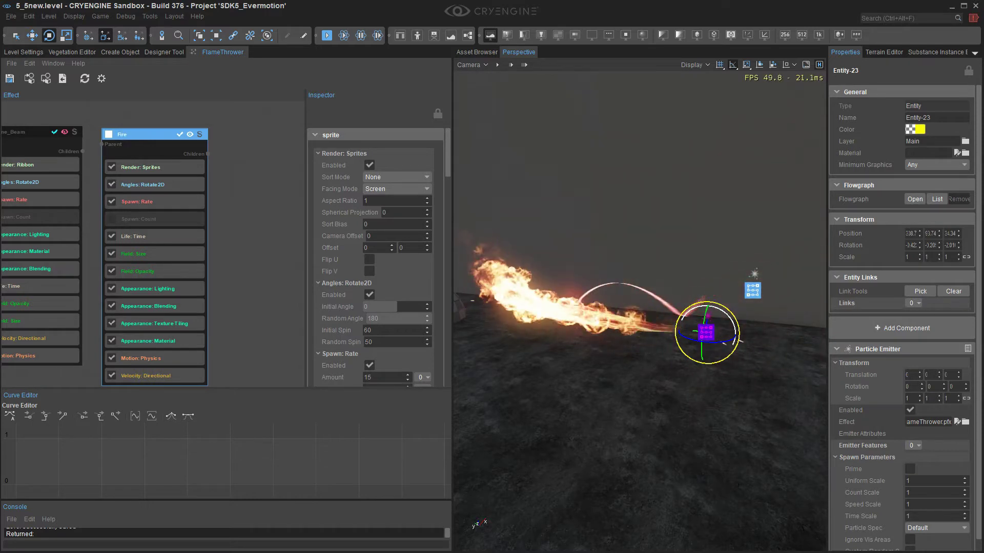
middle_drag(246, 225, 243, 220)
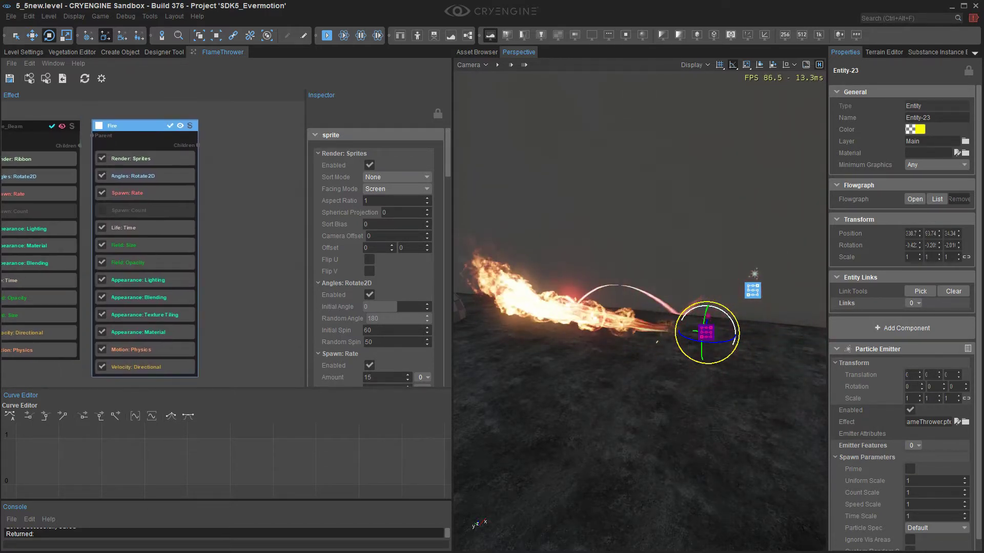
Step: Duplicate the Fire component and place the copy beside the original in the effect graph
right_click(139, 117)
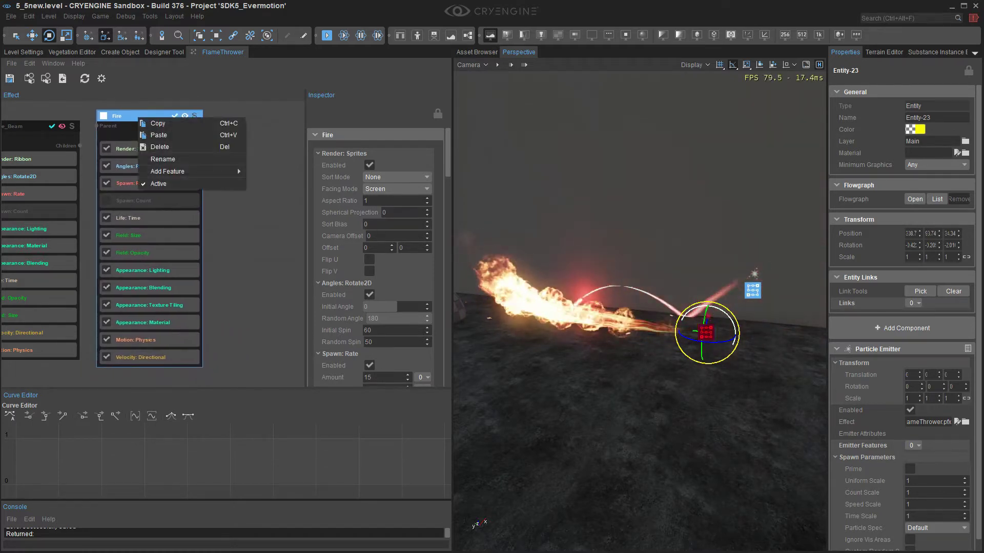
click(158, 124)
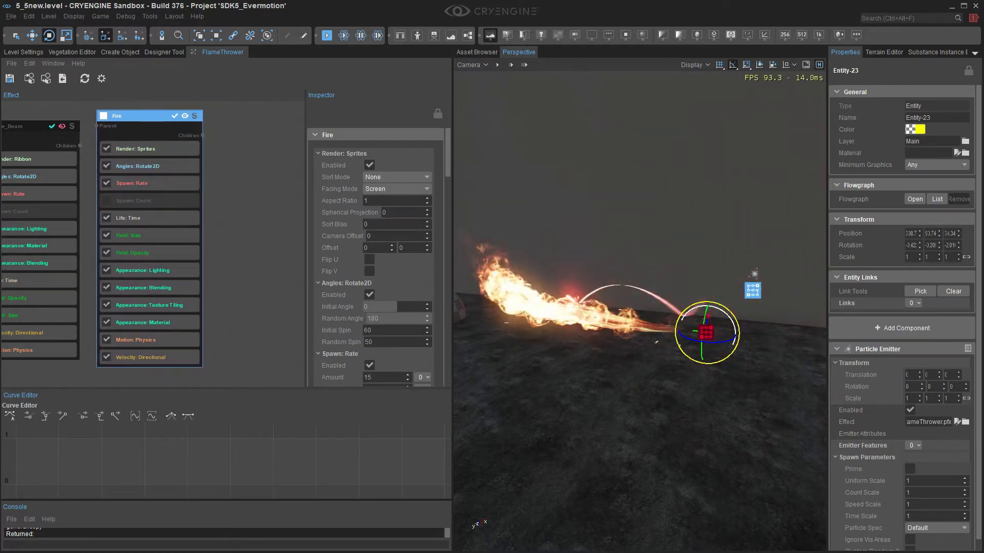
right_click(257, 159)
click(245, 155)
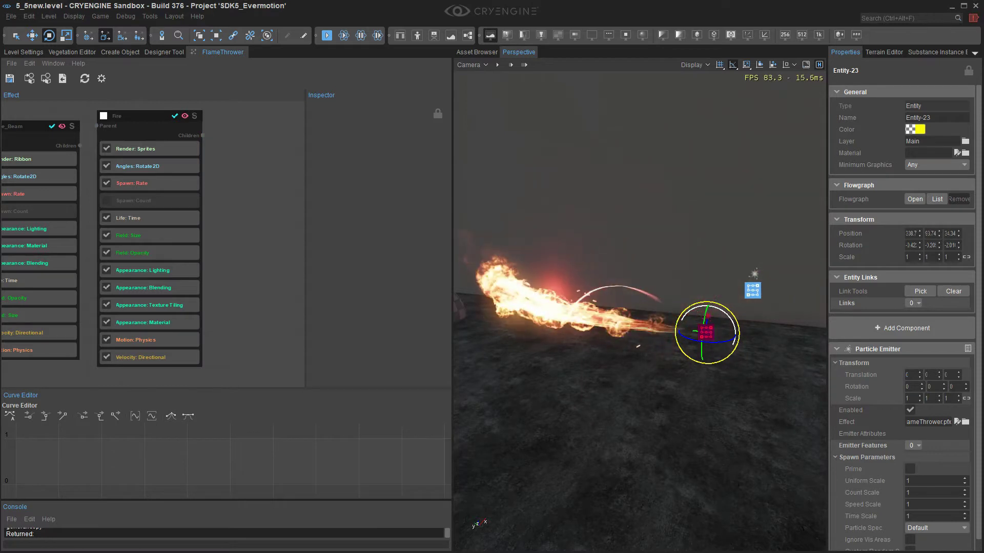
key(ctrl+v)
middle_drag(244, 279, 209, 376)
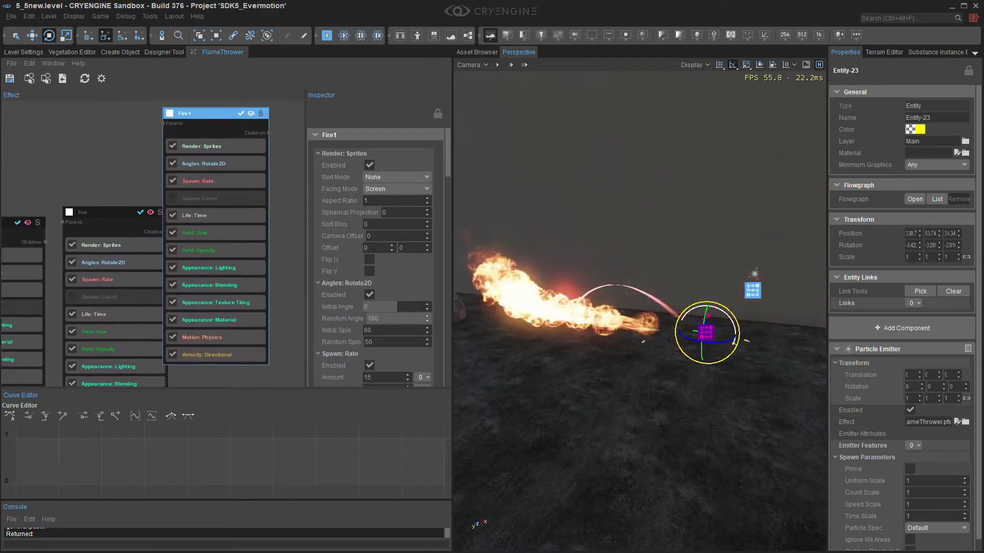
click(210, 376)
click(206, 114)
drag(206, 113, 228, 212)
middle_drag(226, 308, 244, 210)
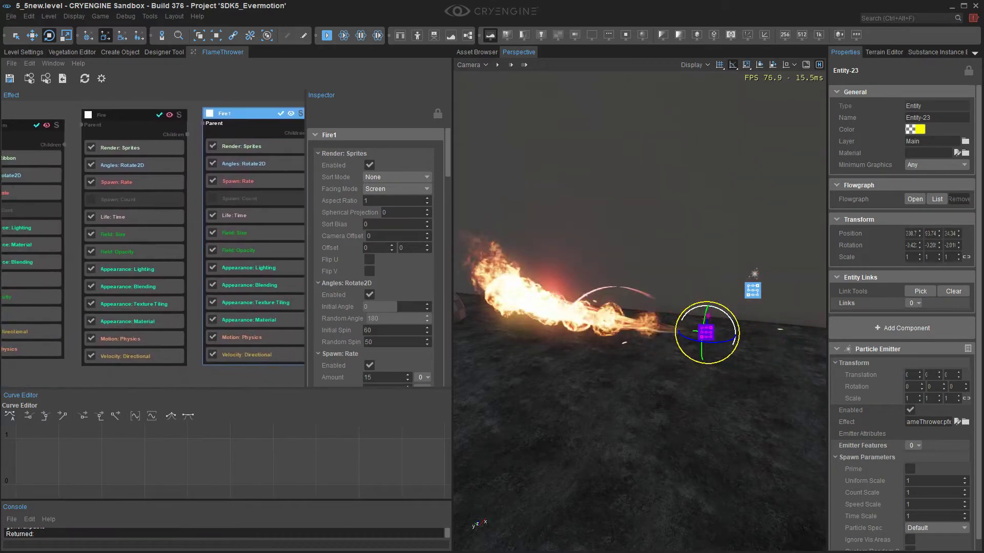
Step: Move the copied component below the Fire component and rename it as Smoke
scroll(176, 264, down, 3)
drag(225, 164, 151, 341)
middle_drag(151, 340, 157, 230)
scroll(230, 272, up, 3)
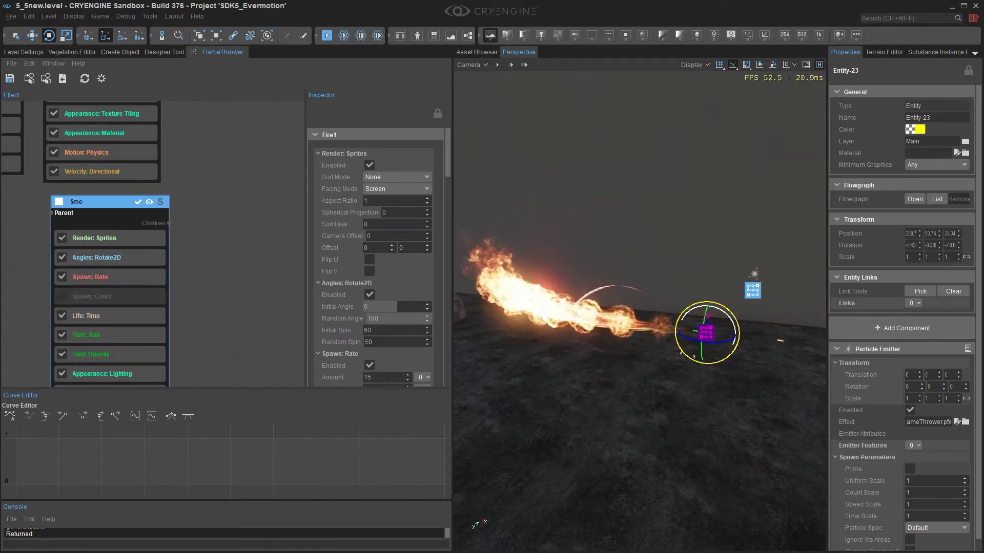
middle_drag(97, 202, 130, 167)
drag(130, 168, 117, 164)
middle_drag(210, 287, 228, 247)
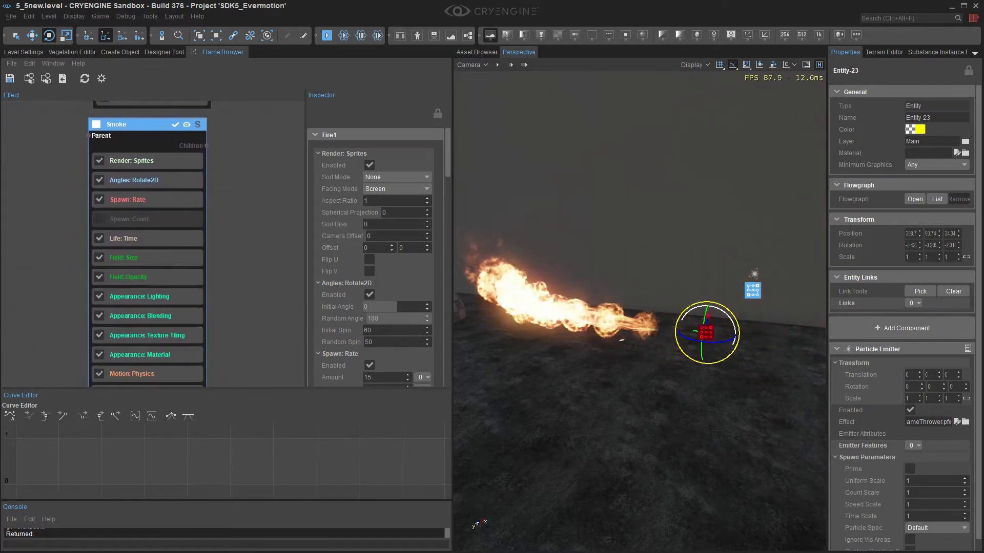
Step: Assign the smoke_flamethrower material to the Smoke component's appearance
click(154, 355)
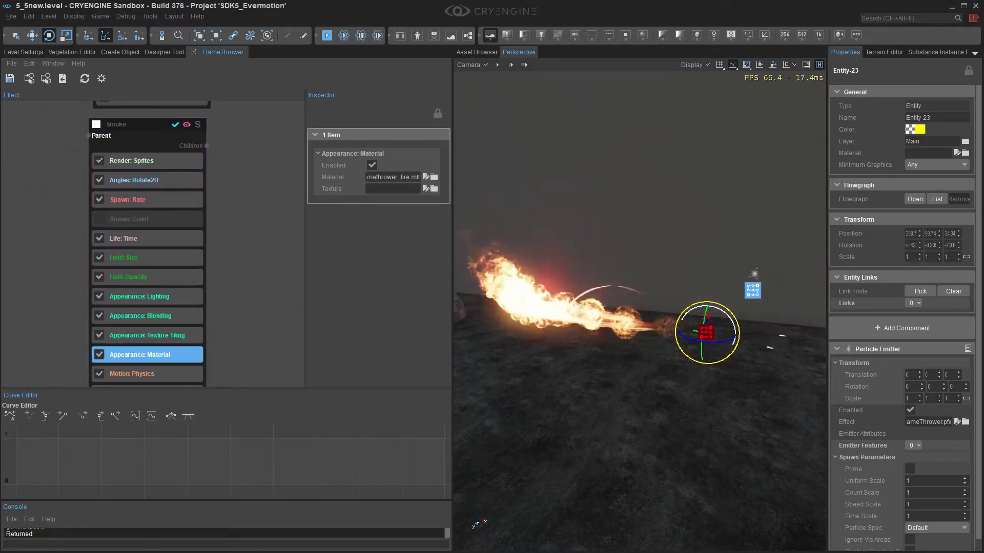
click(434, 177)
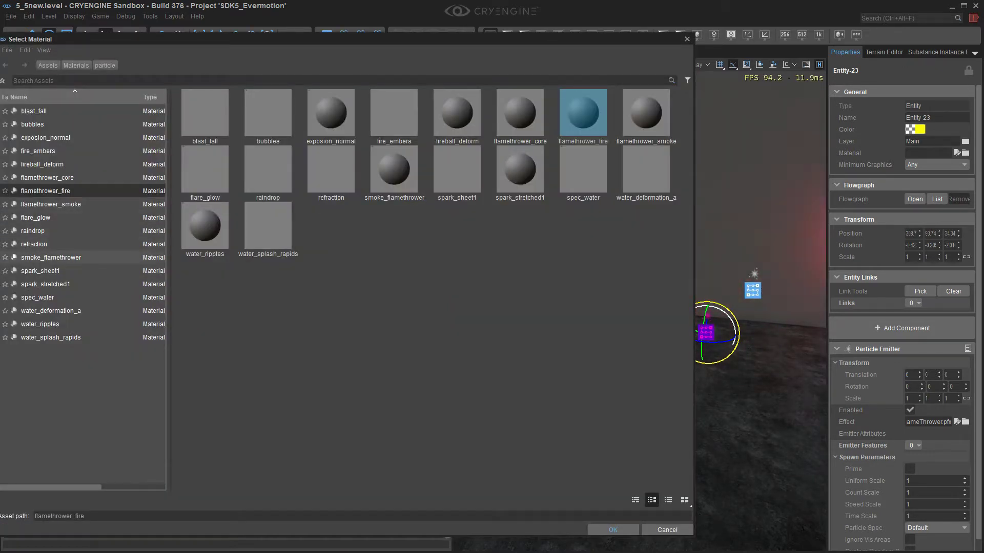
click(52, 258)
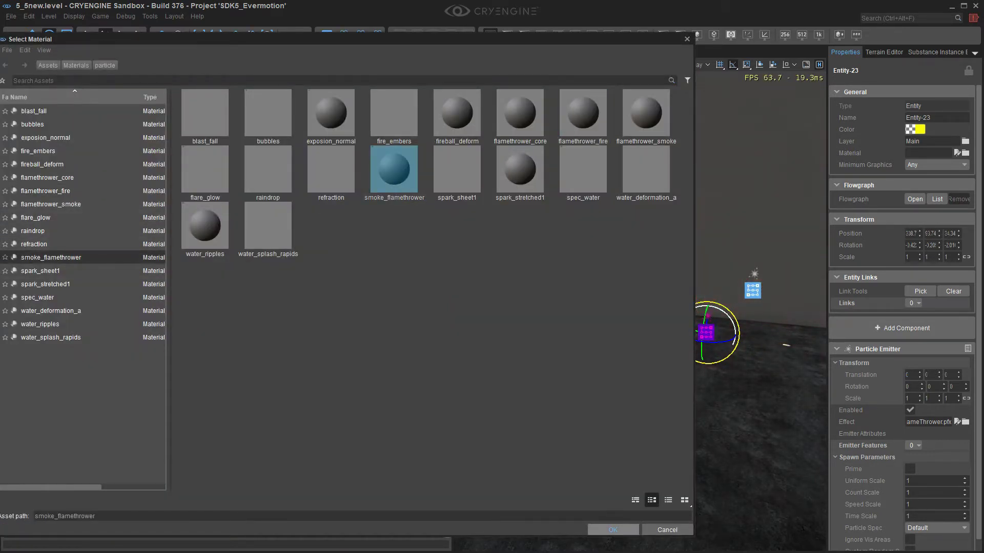
click(613, 530)
Step: Inspect the smoke_flamethrower material's texture and colour settings in the material editor and leave the colour picker without changes
click(426, 177)
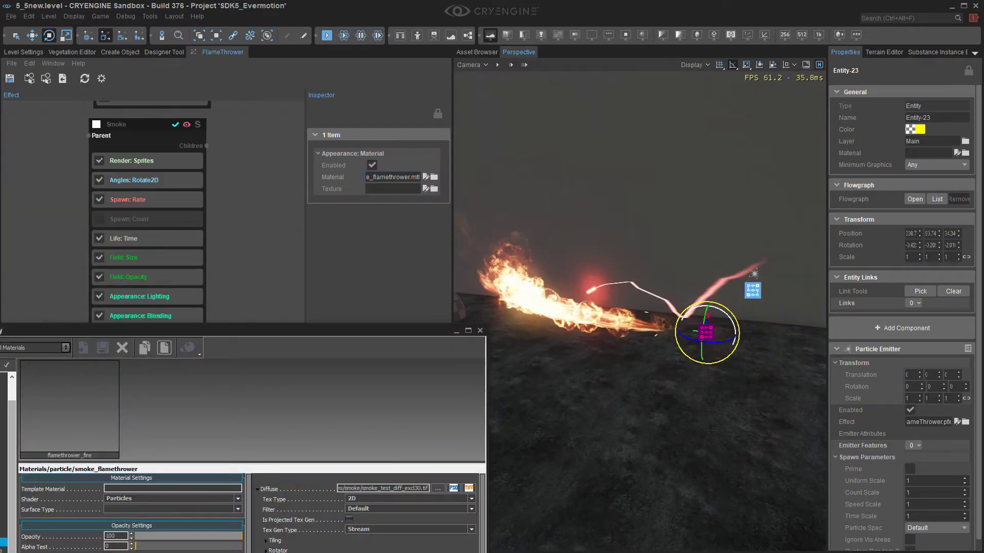
mouse_move(383, 489)
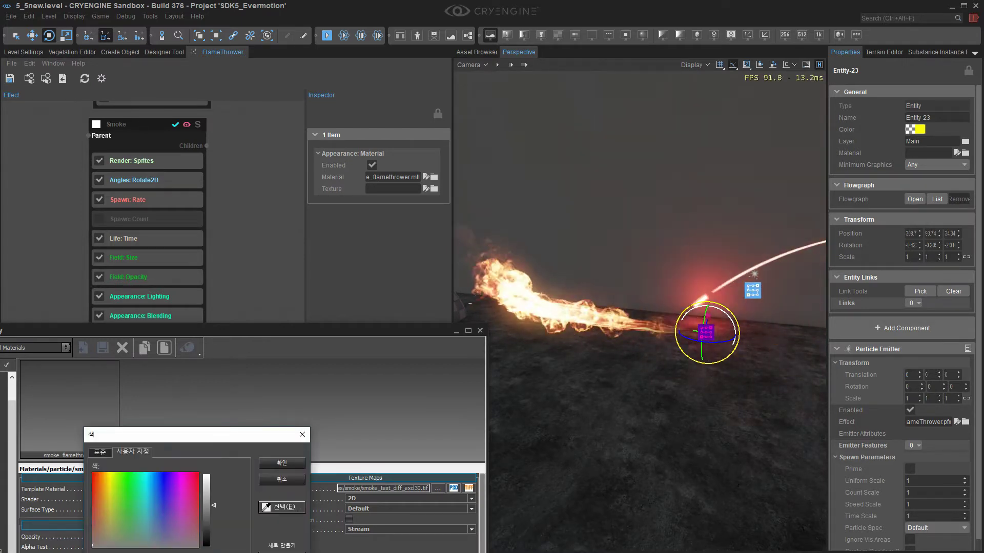
key(Escape)
click(480, 330)
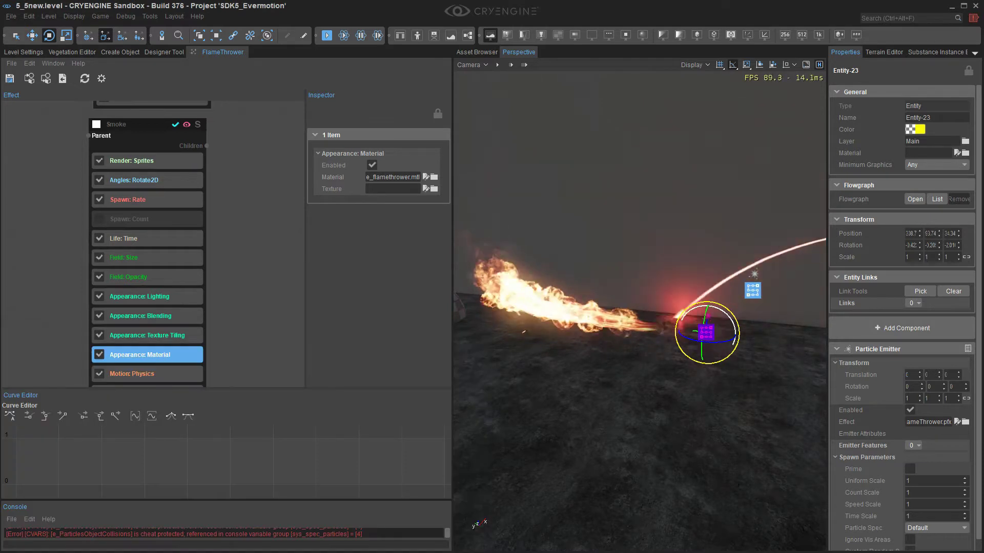
Step: Set the Smoke texture tiling to 9 by 9 with a tile count of 81 and change its blend mode to Alpha
click(147, 336)
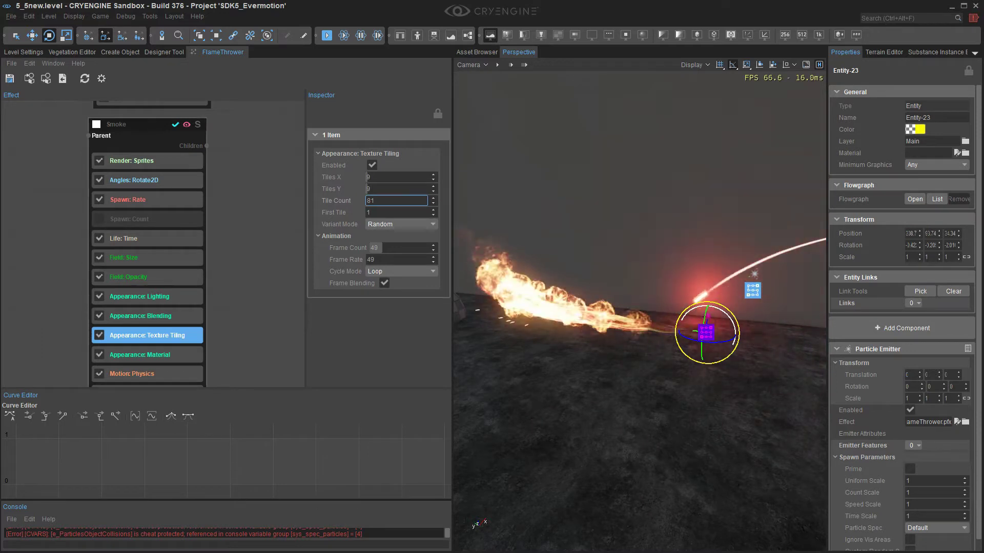
click(147, 316)
click(402, 178)
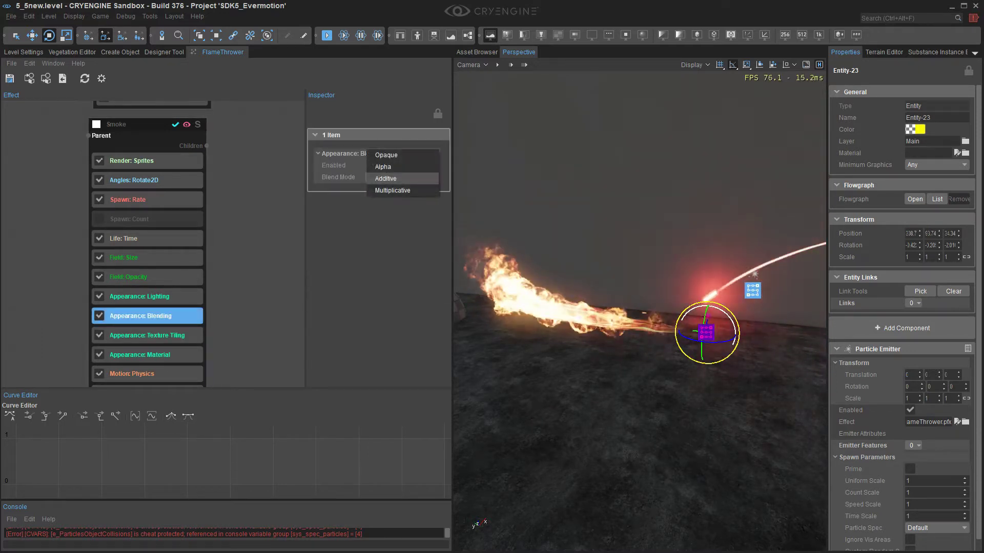
click(402, 178)
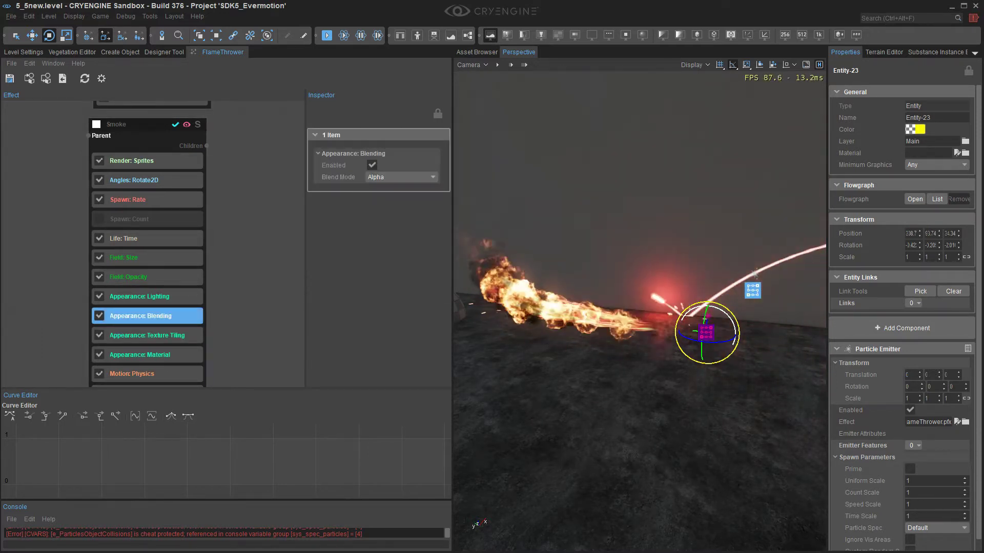
Step: Tilt the flamethrower emitter and return it to its starting rotation to check how the smoke behaves in motion
mouse_move(704, 354)
right_down()
mouse_move(722, 369)
mouse_move(666, 365)
mouse_move(688, 361)
right_up()
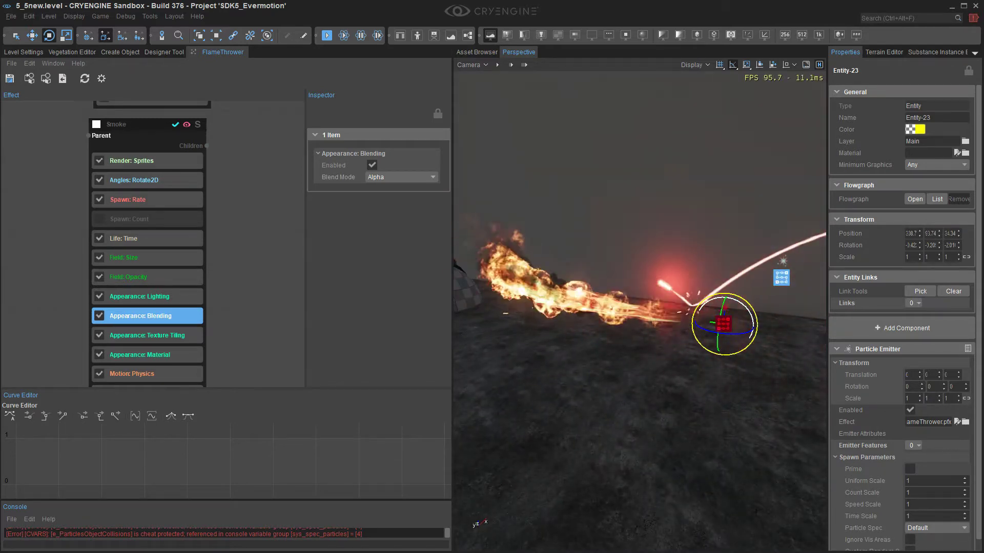
drag(737, 300, 751, 318)
drag(753, 316, 739, 298)
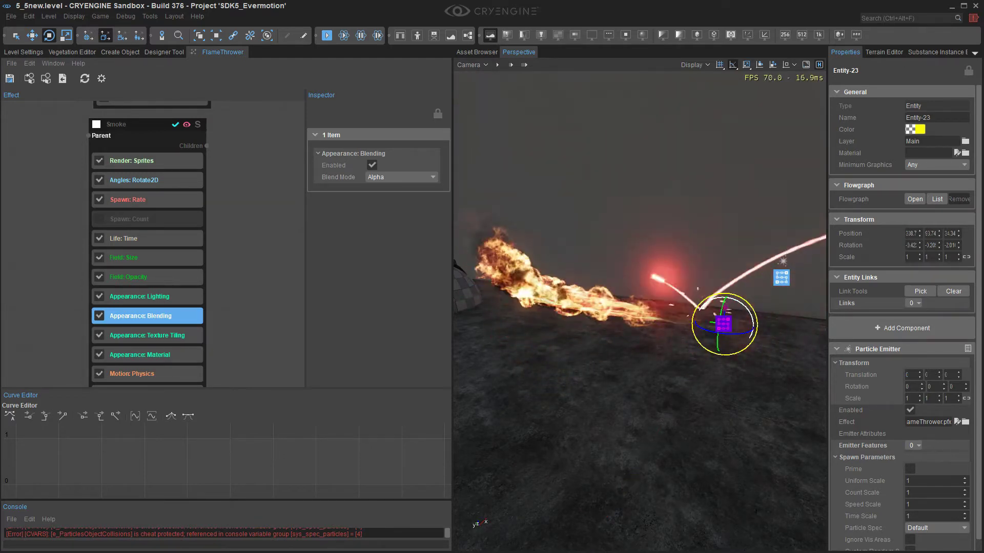
Step: Try a life time of 1.3 for the Smoke component and settle on 1.2
click(147, 238)
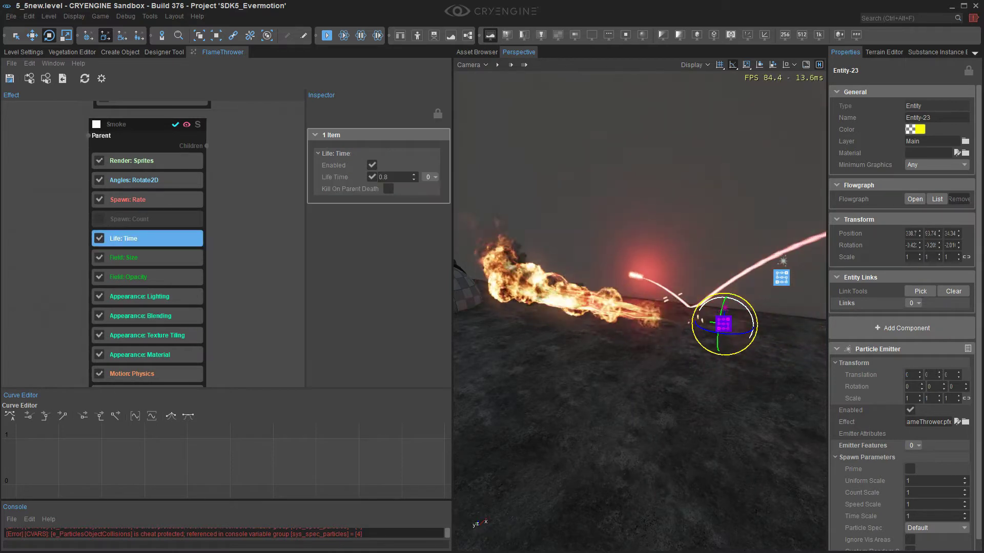
text(1.3)
key(Return)
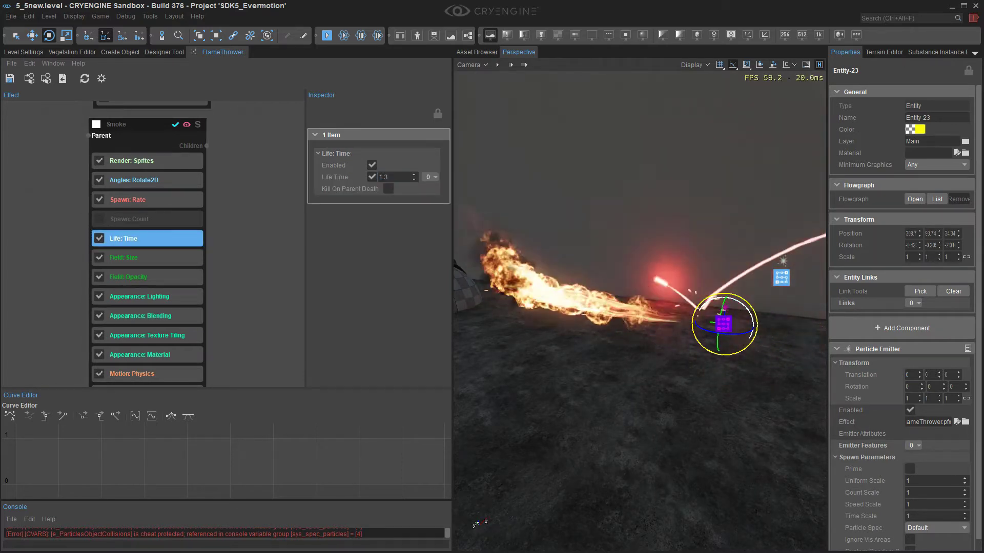
right_drag(640, 317, 613, 311)
key(w)
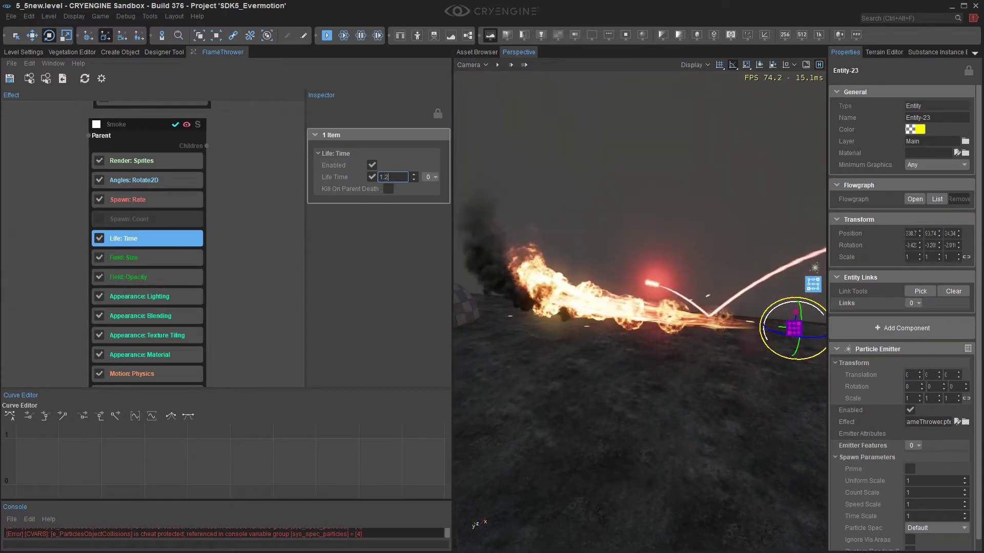
key(Return)
Step: Reshape the Smoke opacity-over-age curve to rise slowly, peak at about 70 percent of the lifetime and fade to zero at the end
click(128, 277)
click(124, 257)
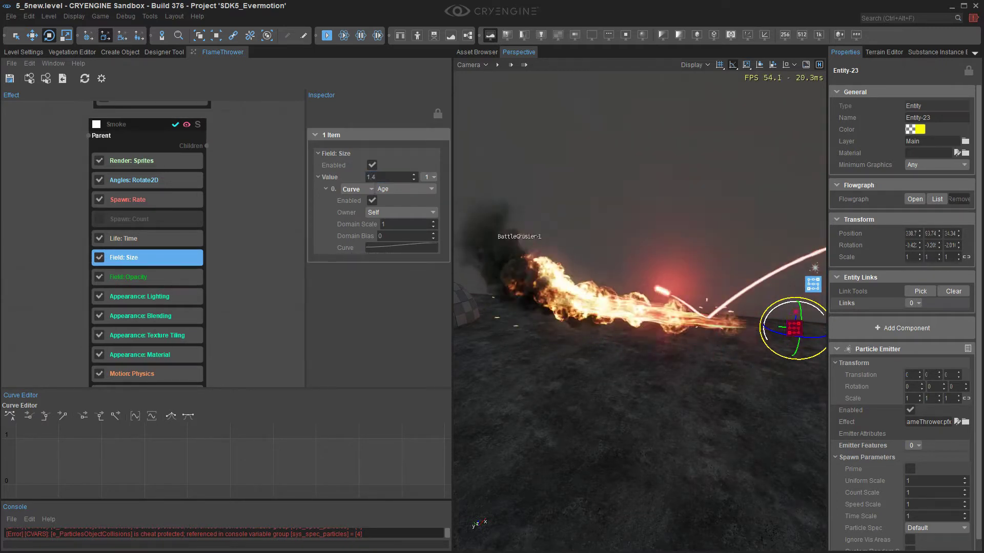
click(128, 277)
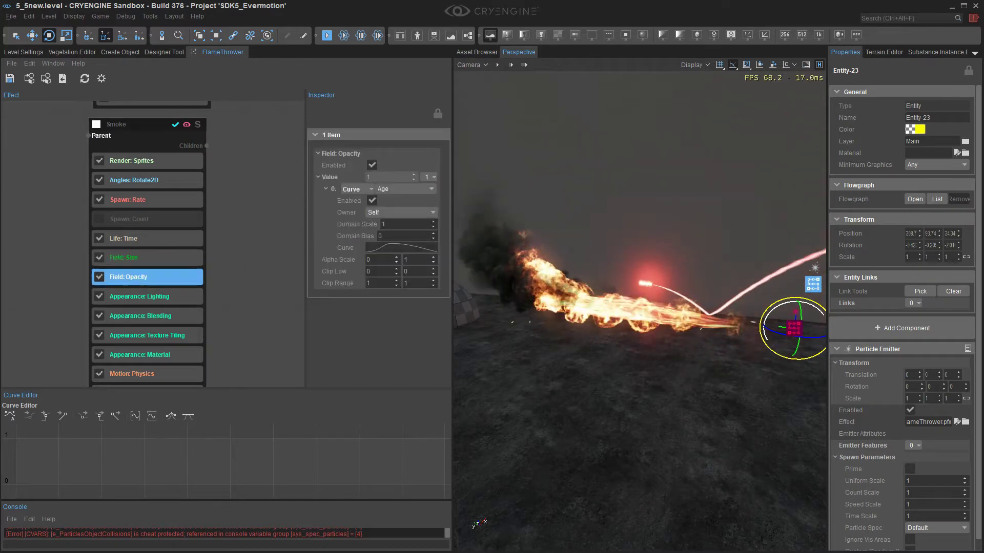
click(401, 248)
right_drag(246, 266, 250, 237)
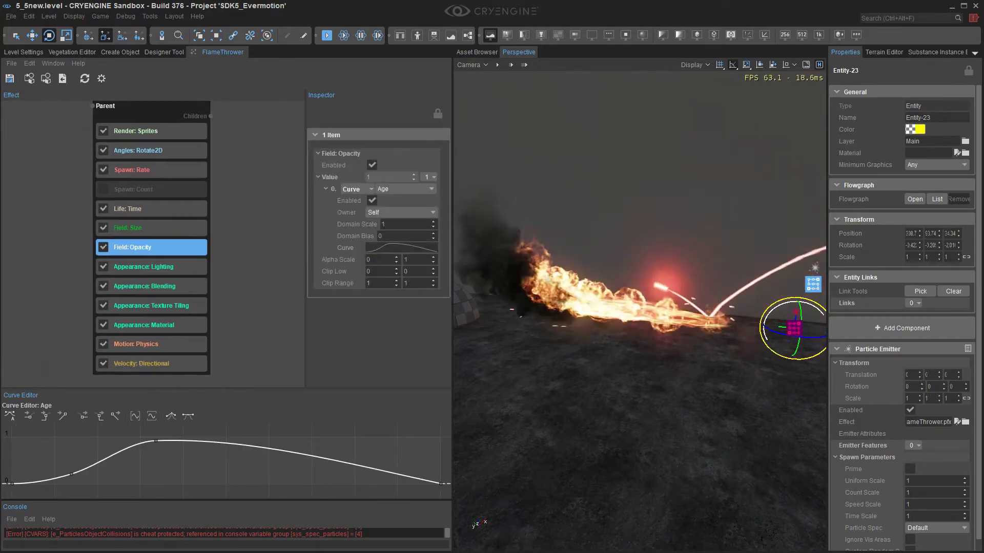
drag(72, 475, 148, 480)
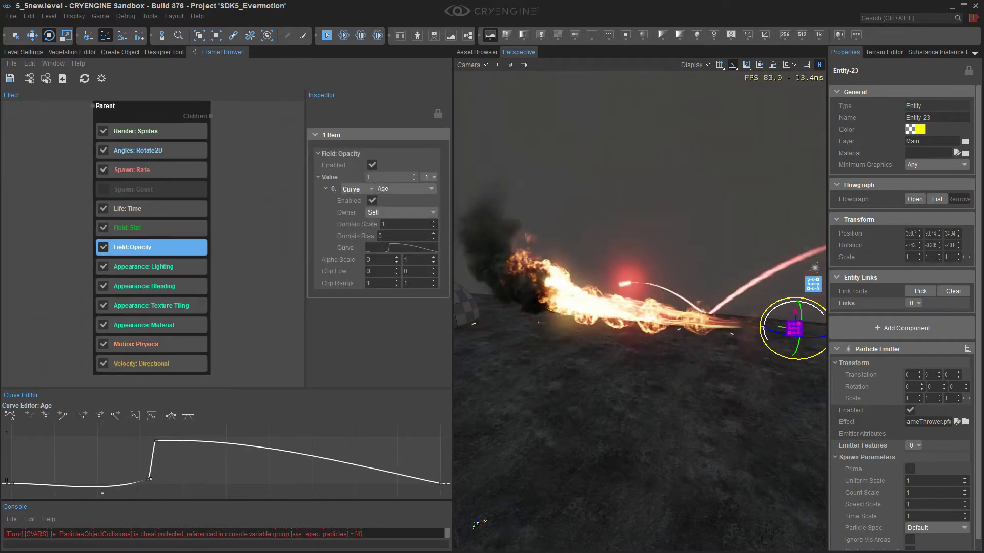
drag(156, 441, 380, 437)
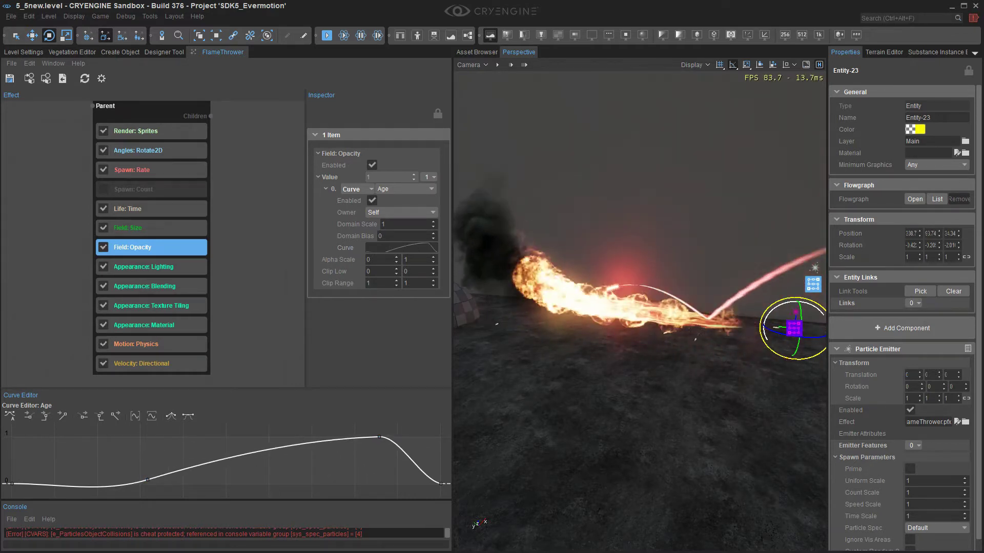
drag(148, 480, 171, 481)
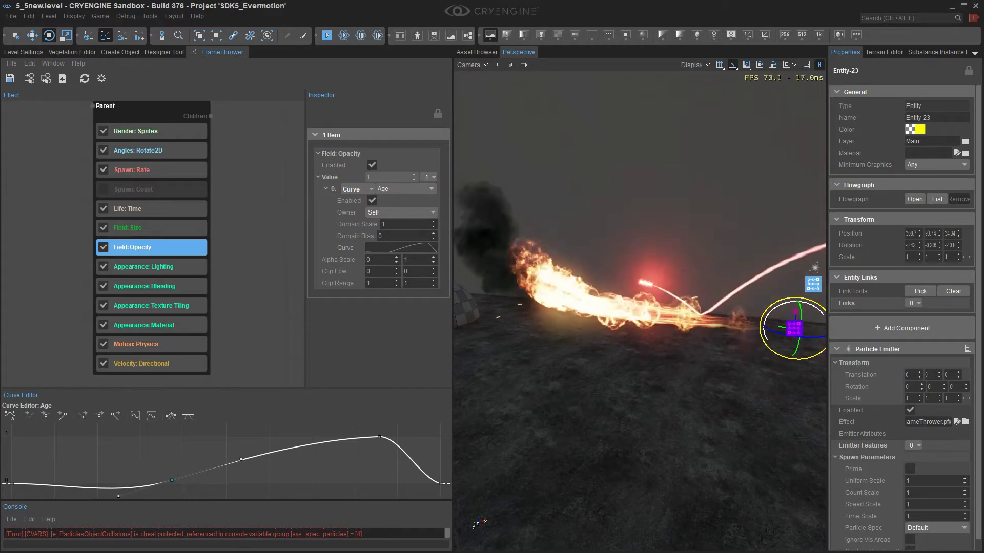
drag(119, 497, 160, 476)
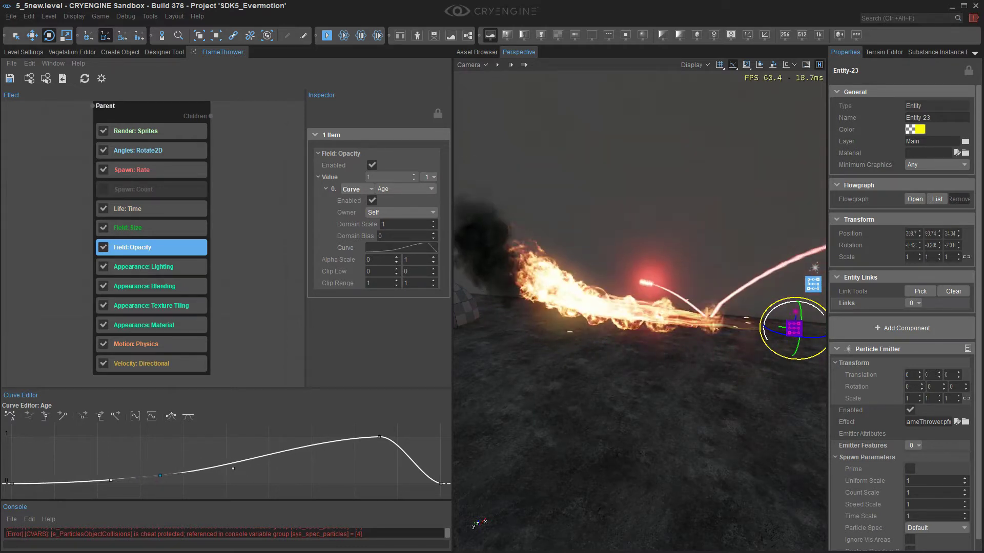
drag(379, 437, 319, 438)
right_drag(625, 328, 605, 313)
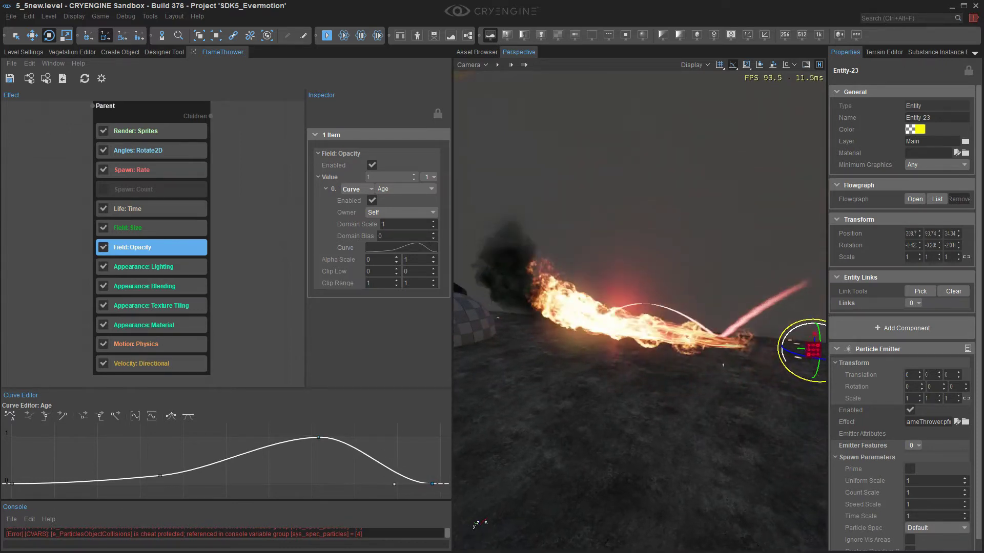
mouse_move(641, 313)
right_down()
mouse_move(666, 309)
mouse_move(651, 304)
right_up()
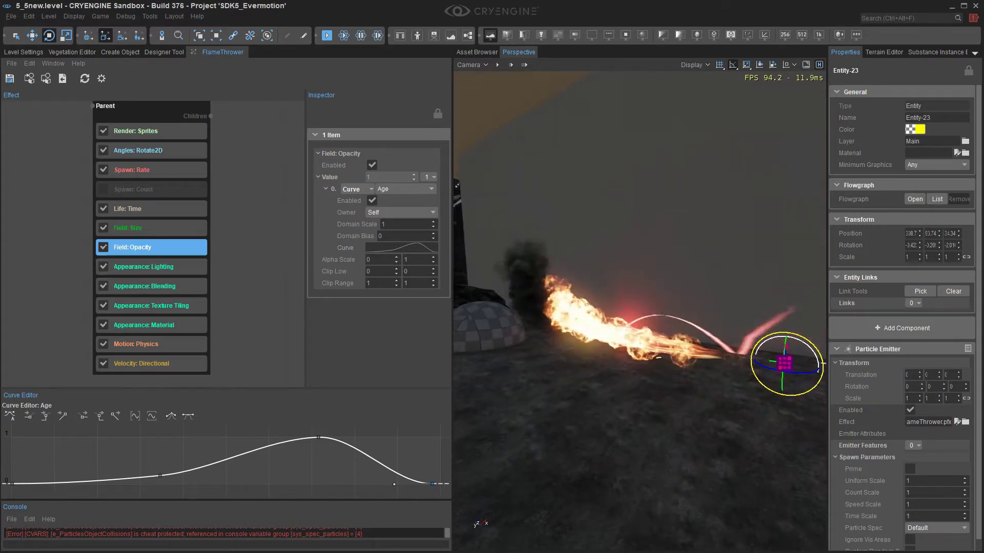
Step: Review the Smoke component's lighting values and the smoke_flamethrower material's colour, accepting the colour picker
click(152, 267)
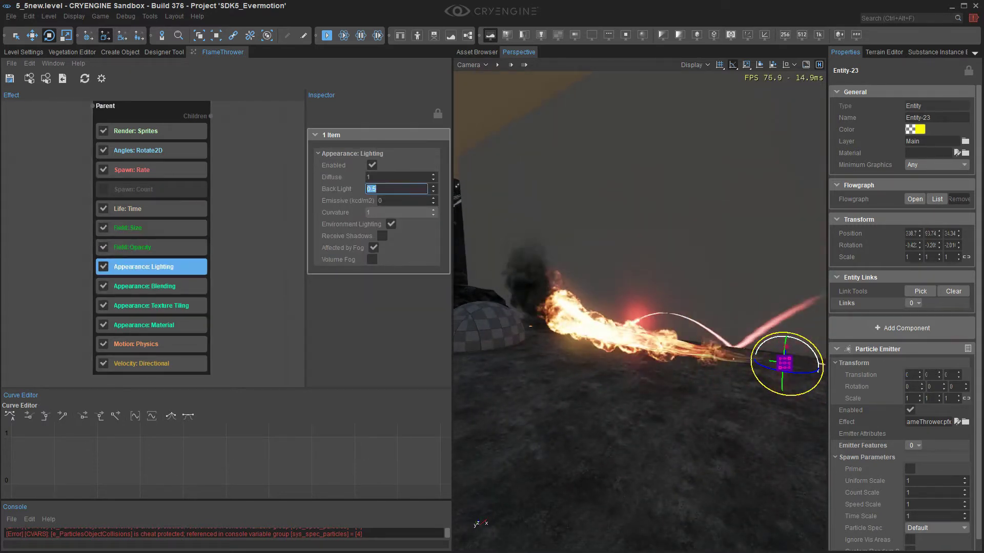
click(396, 177)
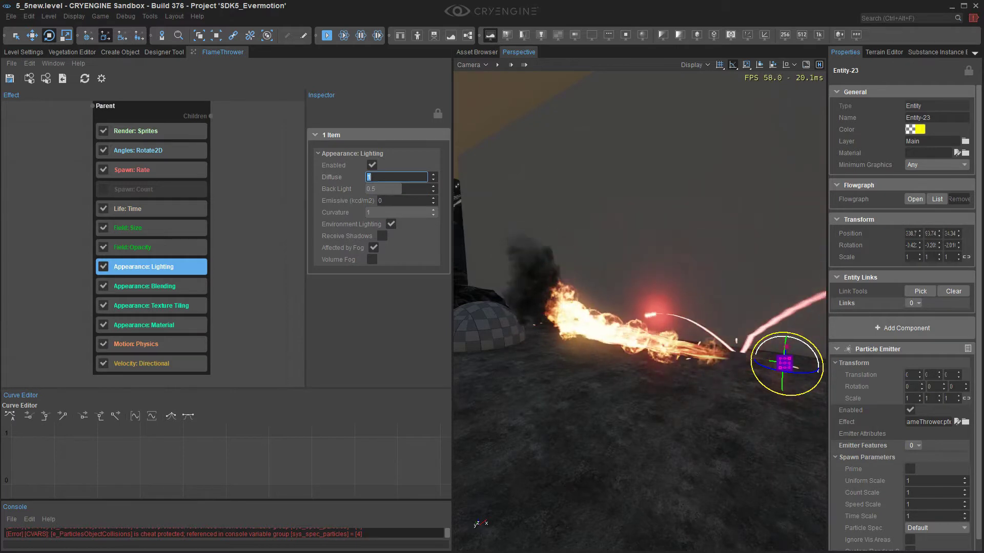
click(610, 409)
key(m)
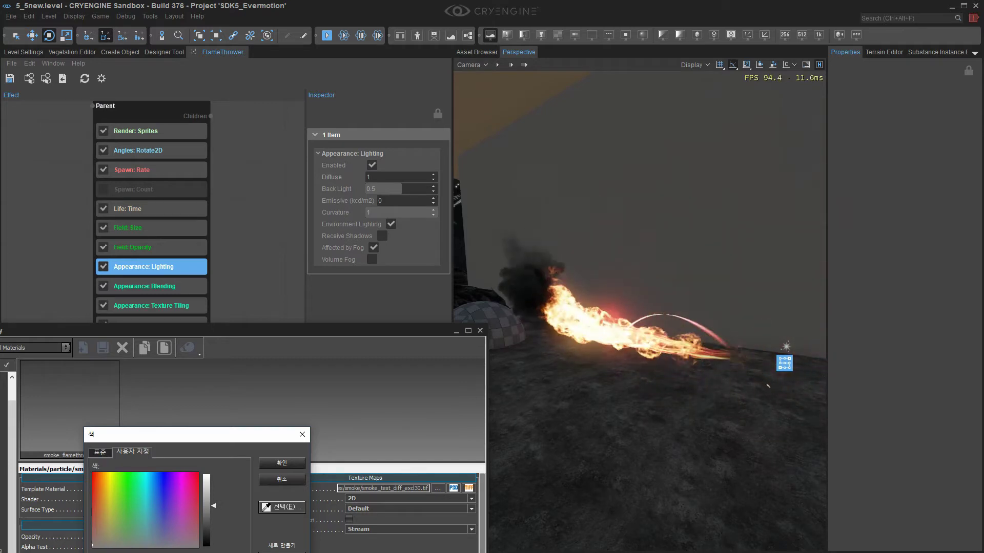
click(282, 463)
click(480, 330)
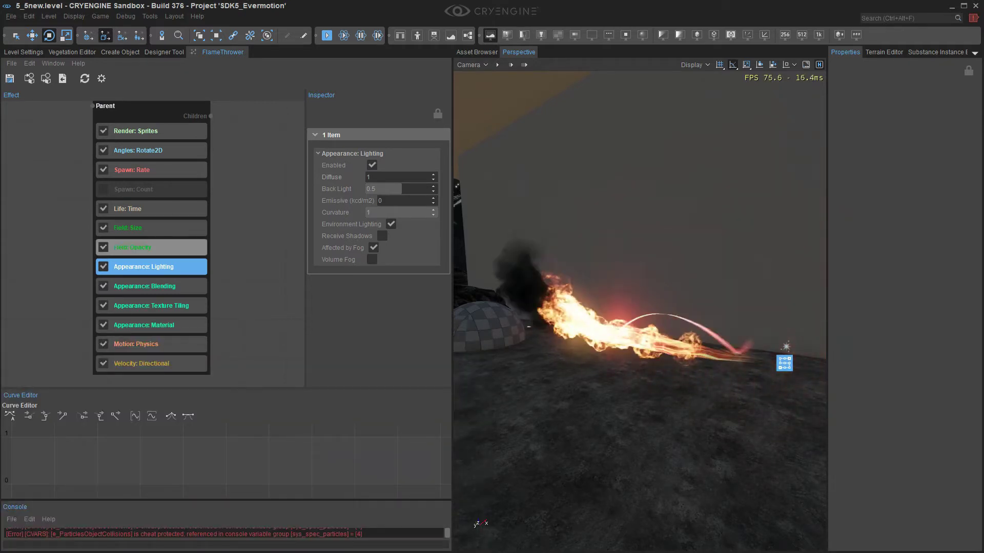
Step: Try an opacity value of 0.4 for the Smoke component and settle on 0.6
click(152, 247)
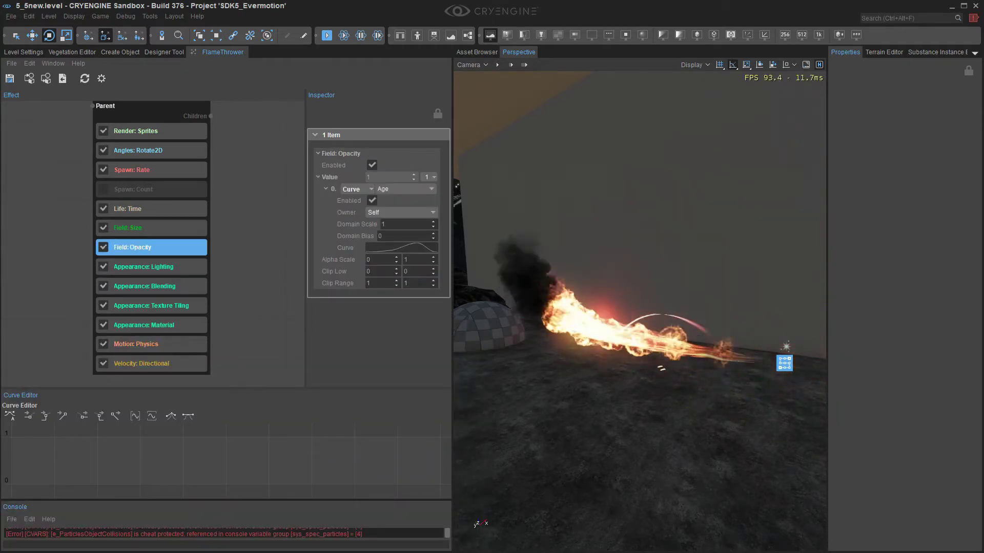
click(387, 177)
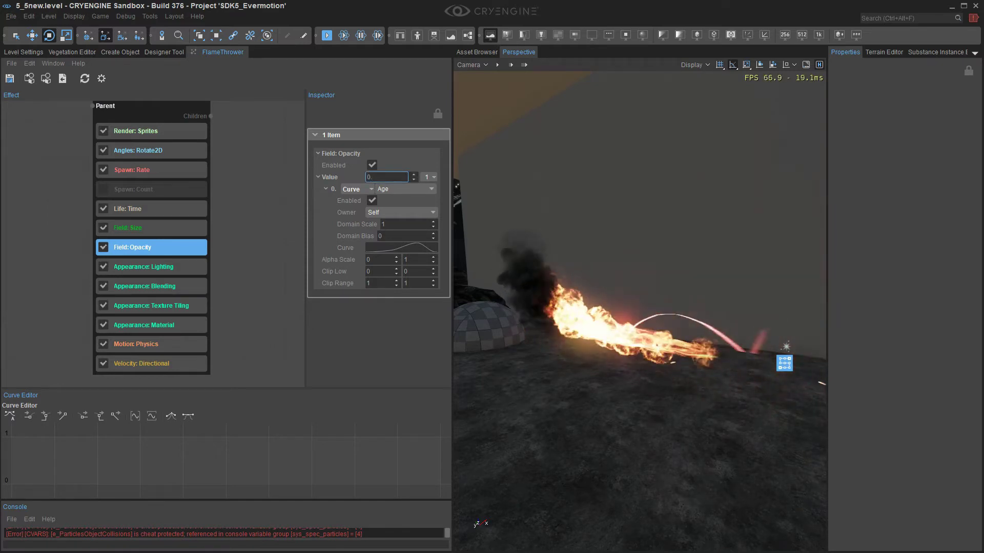
key(Return)
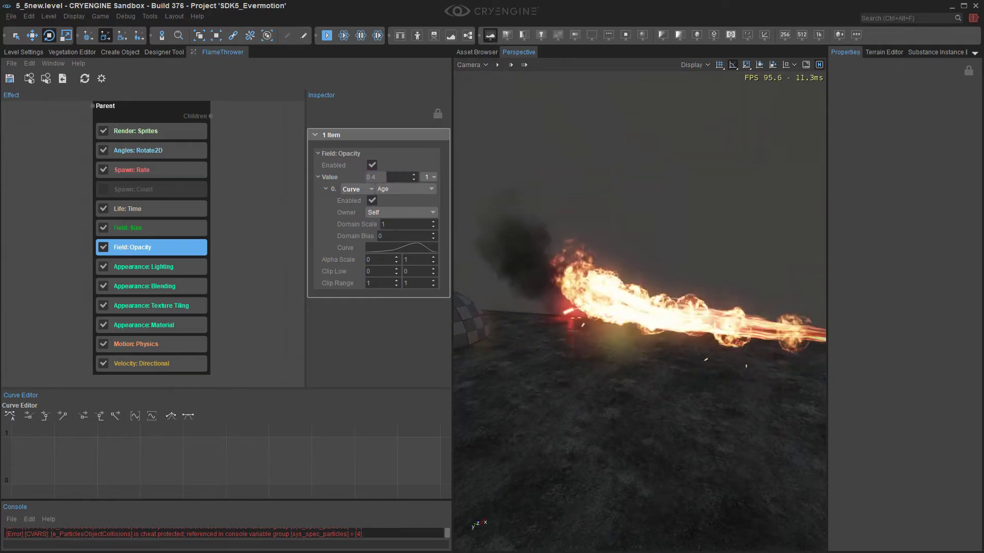
text(6)
key(Return)
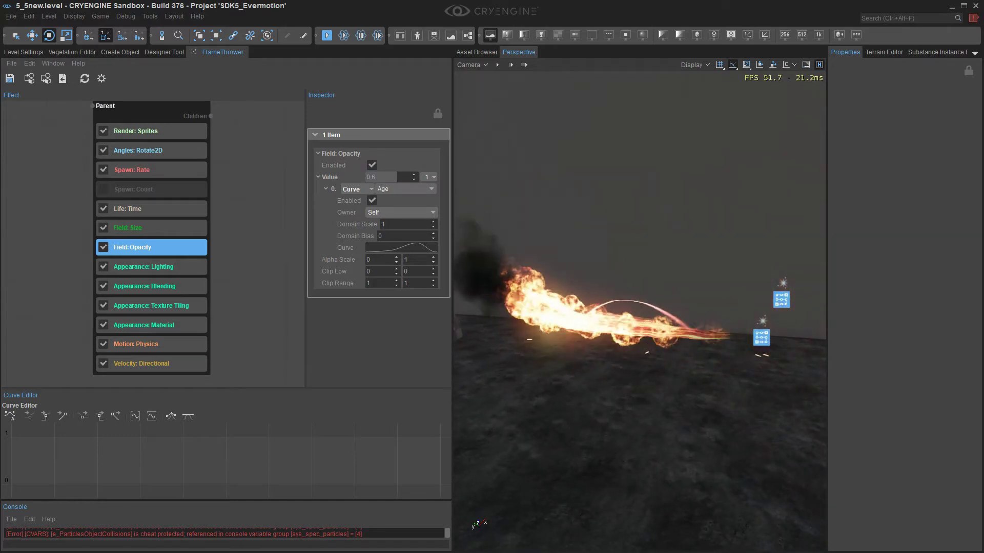
Step: Check the Smoke component's directional velocity and save the level
click(151, 363)
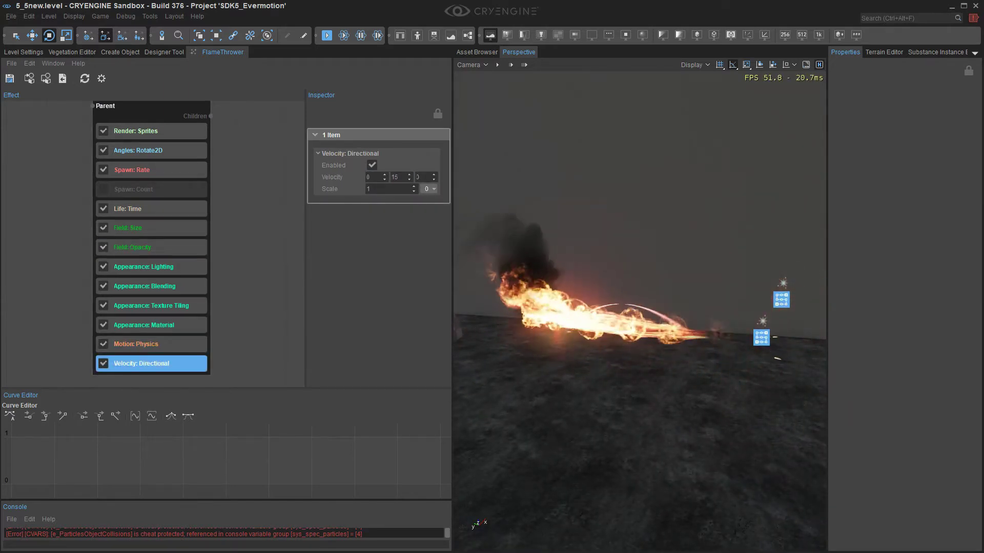
mouse_move(639, 311)
right_down()
mouse_move(666, 322)
mouse_move(630, 308)
right_up()
key(ctrl+s)
Step: Set the Smoke component's life time to 1.5 and test the effect by rotating the flamethrower emitter
click(151, 209)
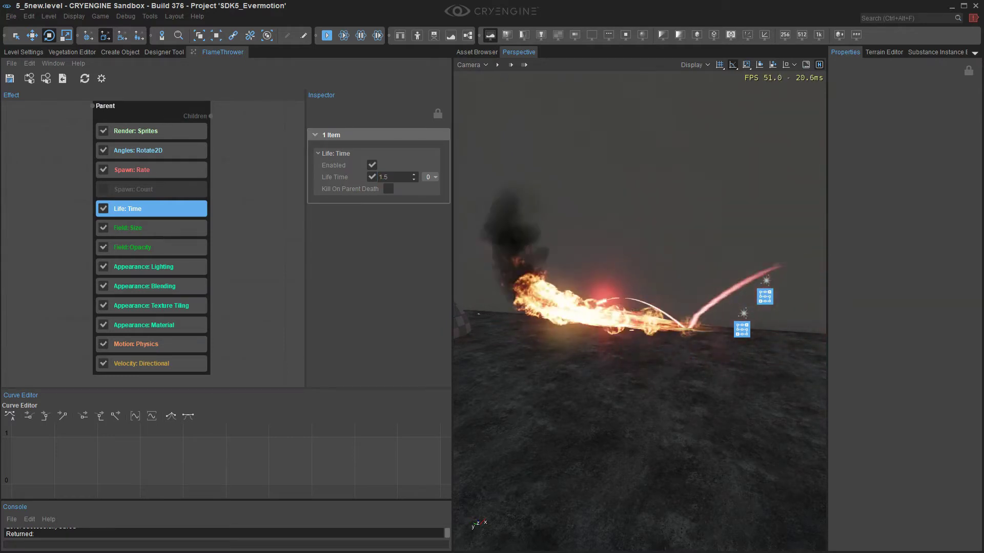
click(742, 329)
drag(741, 328, 731, 306)
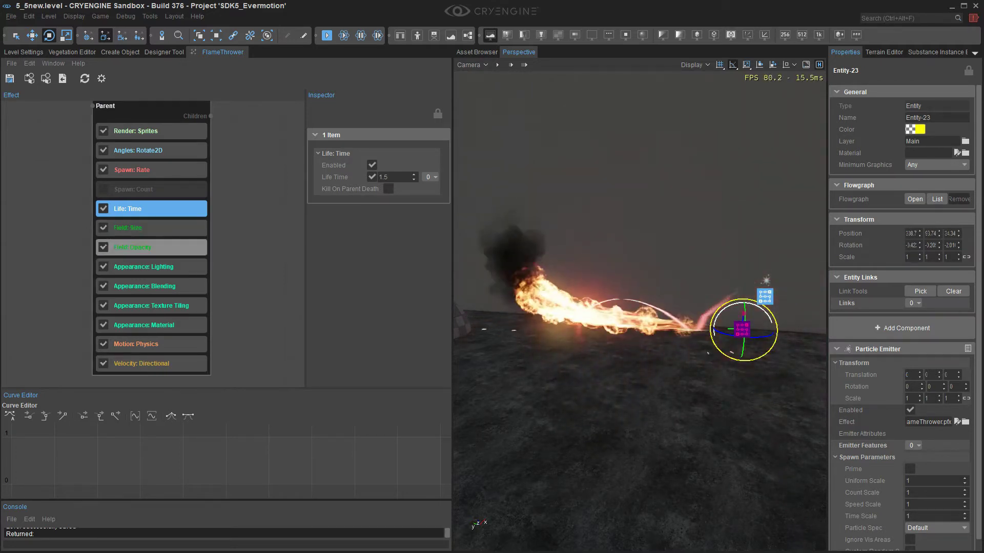
Step: Reshape the Smoke component's opacity-over-age curve by moving its early key closer to the start and raising the starting opacity
click(151, 248)
click(401, 248)
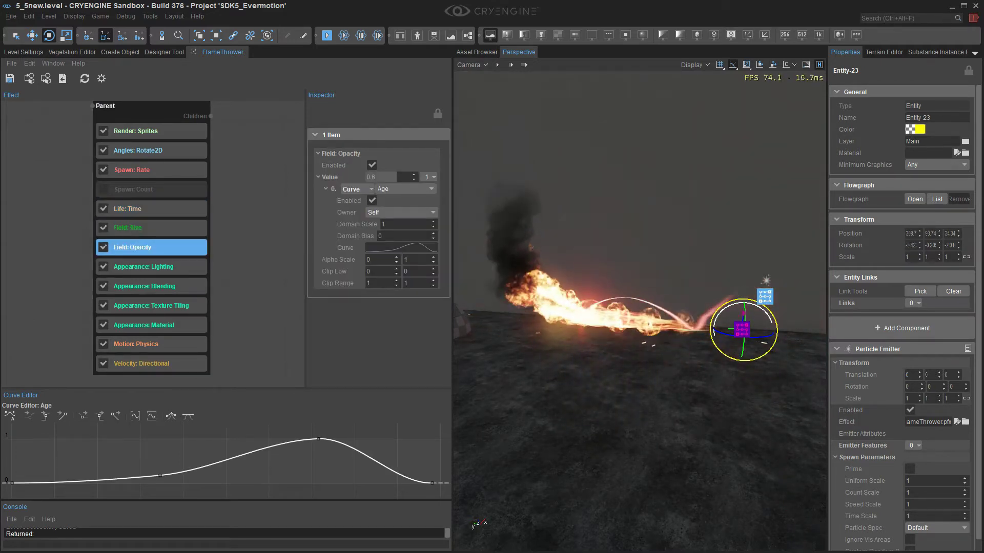
drag(160, 475, 97, 467)
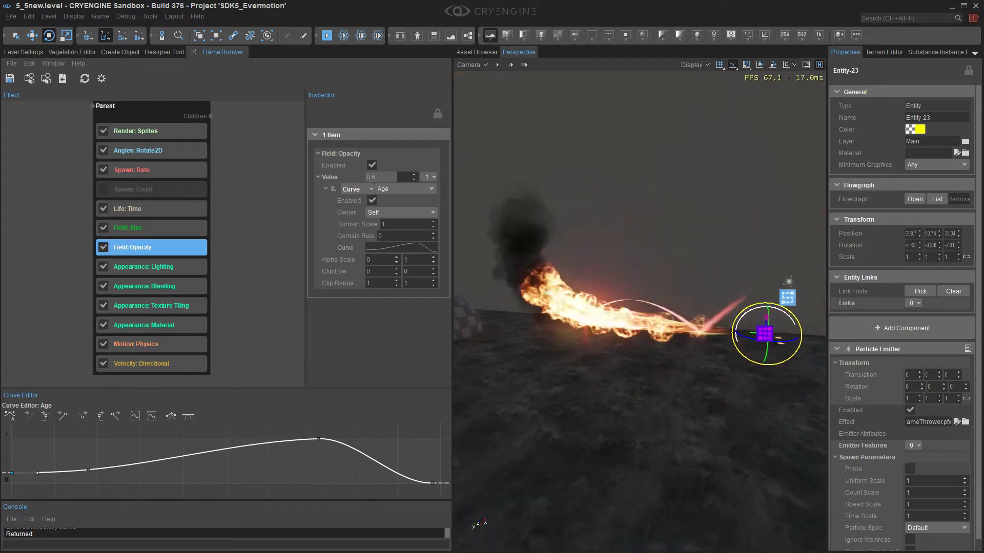
Step: Set the Smoke component's life time to 1.3 and test the effect by rotating the flamethrower emitter
click(151, 227)
click(152, 209)
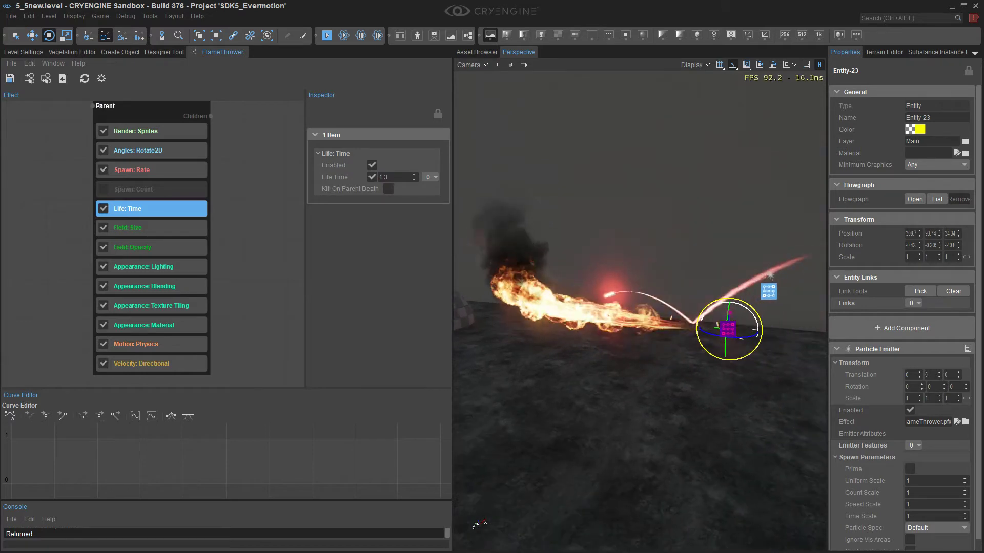
mouse_move(737, 306)
mouse_down()
mouse_move(759, 326)
mouse_move(720, 303)
mouse_move(758, 332)
mouse_move(734, 306)
mouse_up()
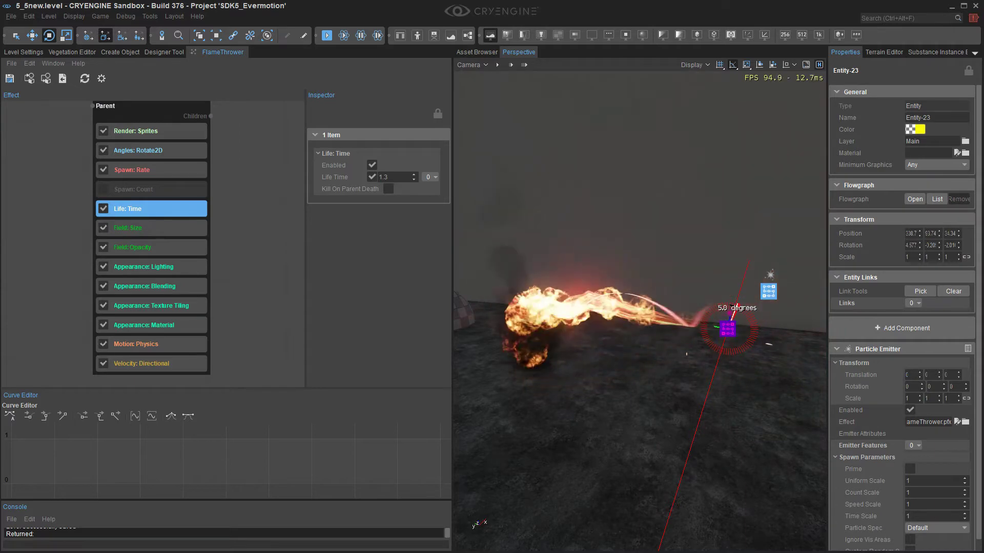
key(w)
mouse_move(718, 312)
right_down()
mouse_move(661, 323)
mouse_move(723, 328)
mouse_move(656, 318)
mouse_move(712, 308)
mouse_move(682, 310)
mouse_move(702, 315)
right_up()
key(s)
key(w)
key(s)
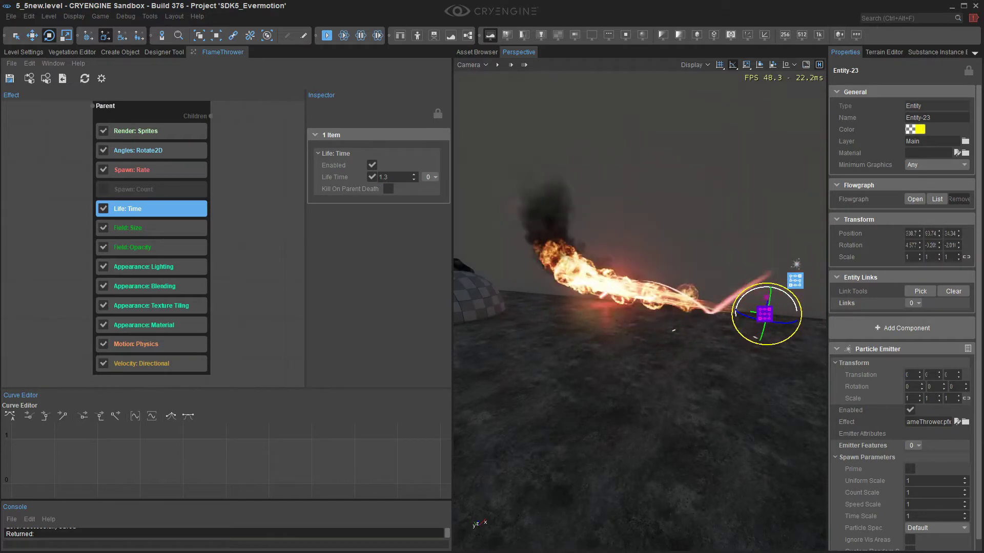
Step: Select the Smoke component below Fire in the effect graph and look over its list of features
middle_drag(240, 185, 211, 319)
middle_drag(231, 205, 214, 312)
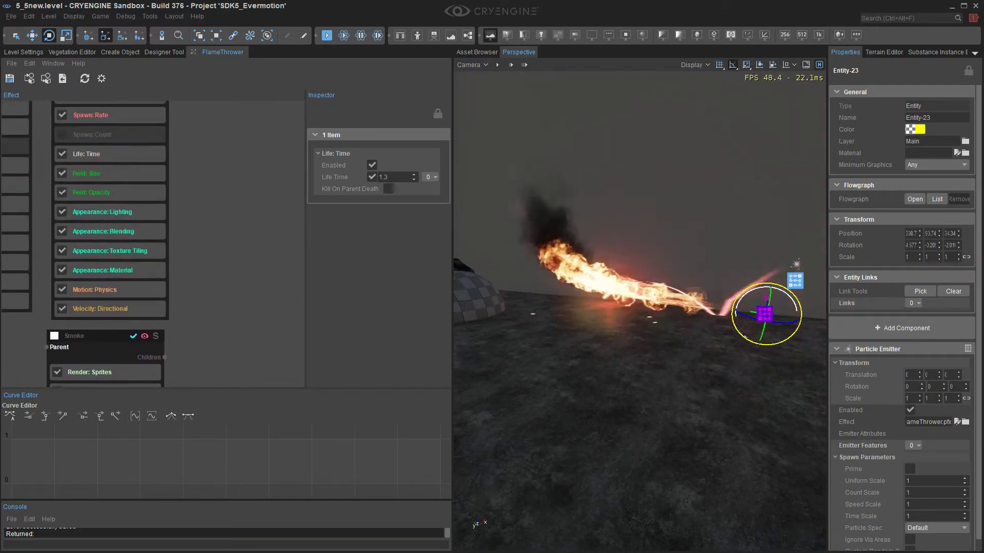
drag(105, 336, 110, 334)
middle_drag(154, 328, 152, 328)
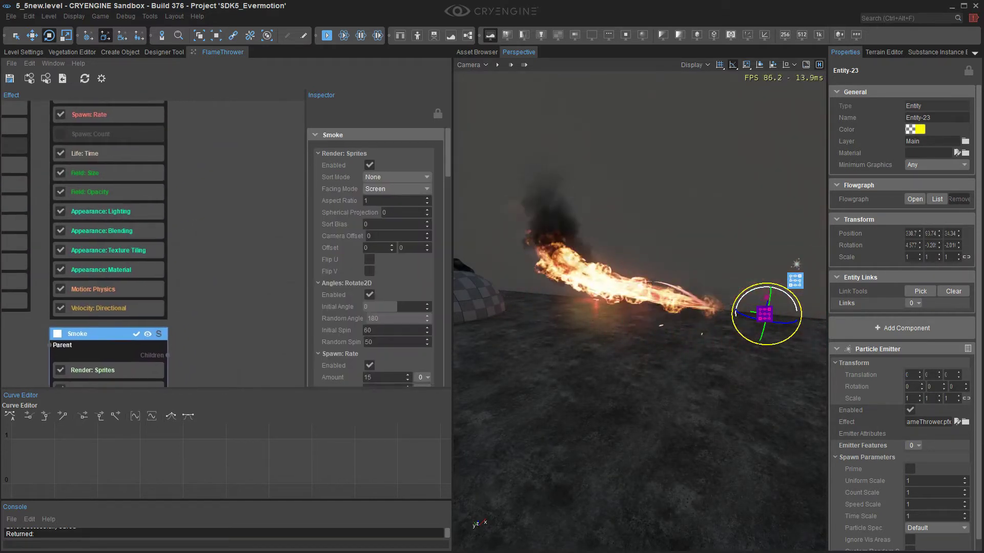
middle_drag(205, 377, 199, 99)
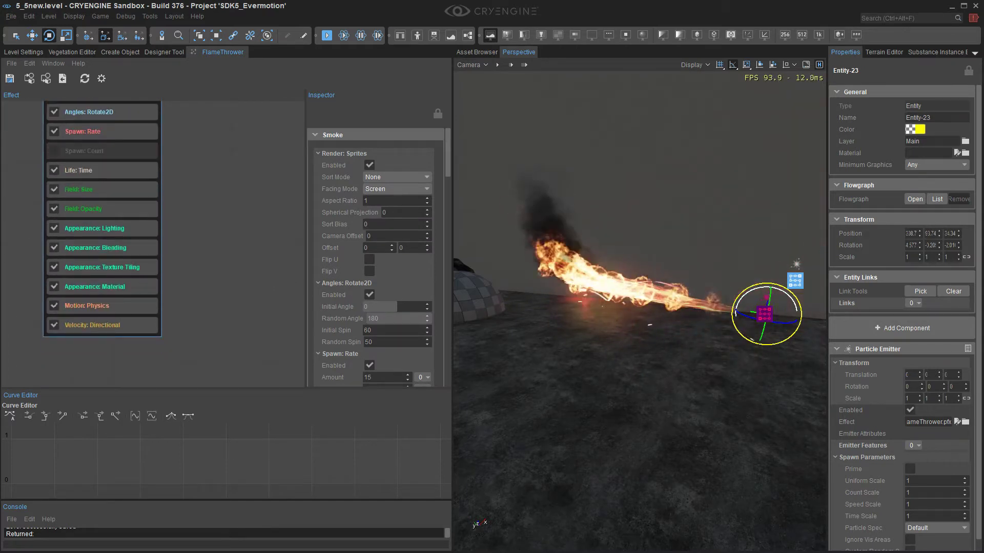
Step: Rotate the flamethrower emitter and lower it toward the ground to test how the flames meet the terrain
mouse_move(765, 282)
mouse_down()
mouse_move(759, 288)
mouse_move(778, 290)
mouse_up()
middle_drag(177, 240, 204, 386)
right_drag(666, 313, 668, 324)
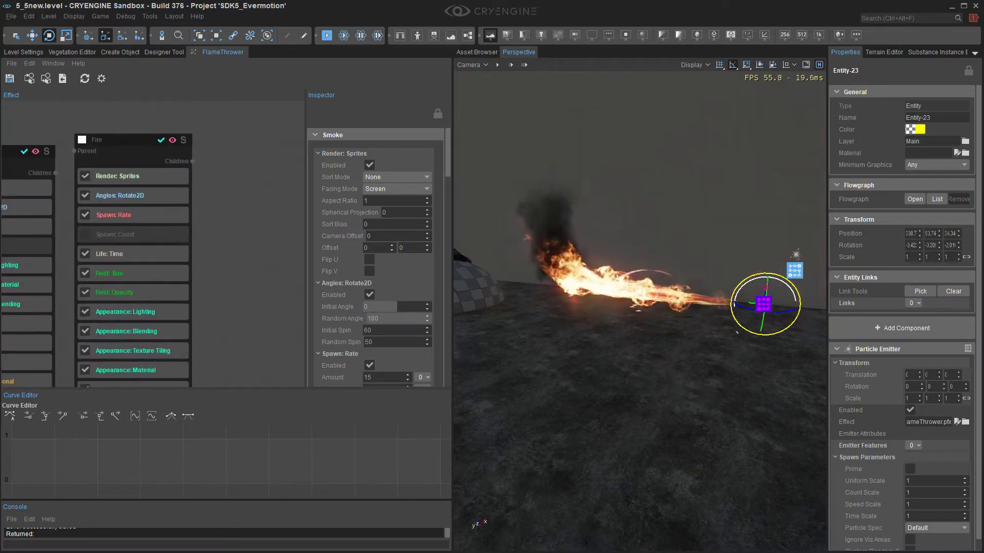
right_drag(641, 313, 643, 324)
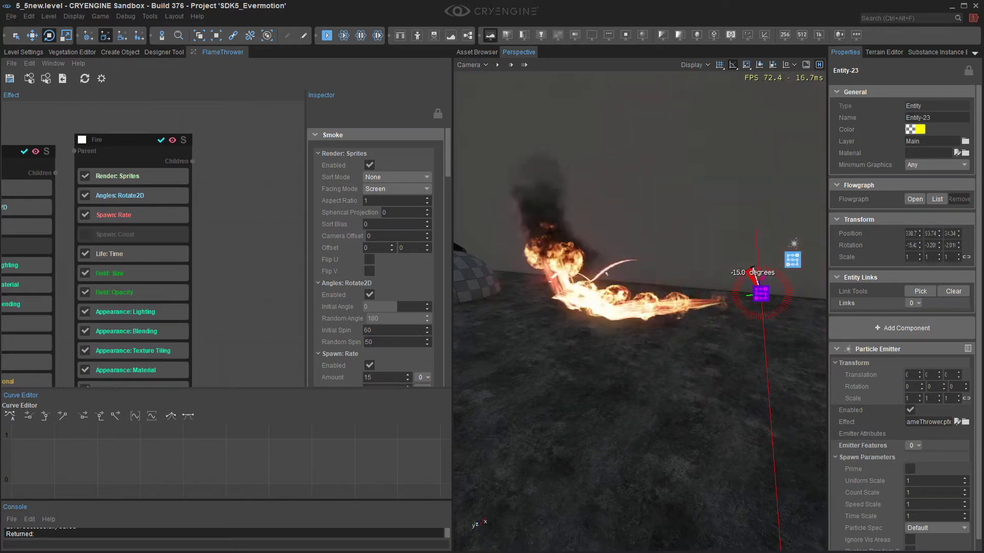
drag(752, 269, 724, 273)
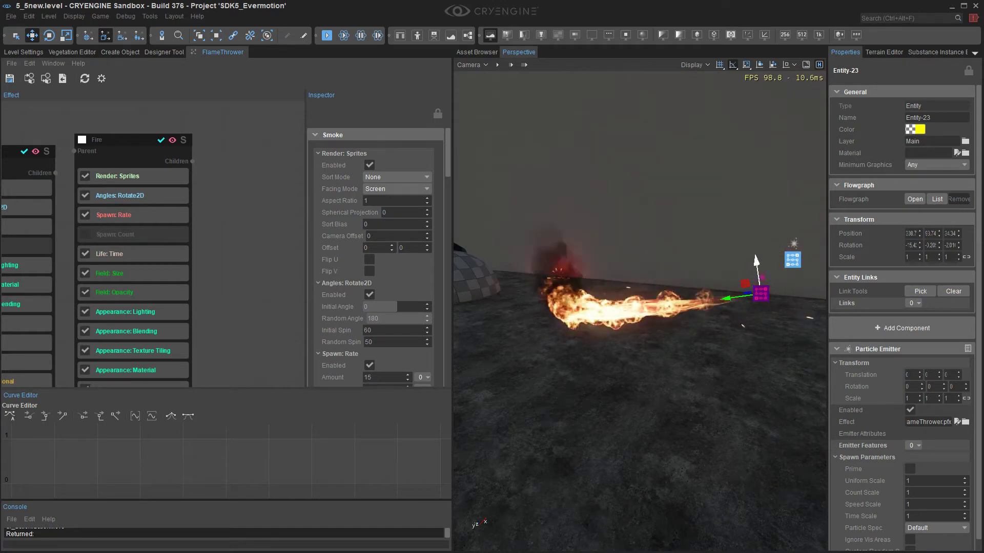
drag(756, 269, 769, 345)
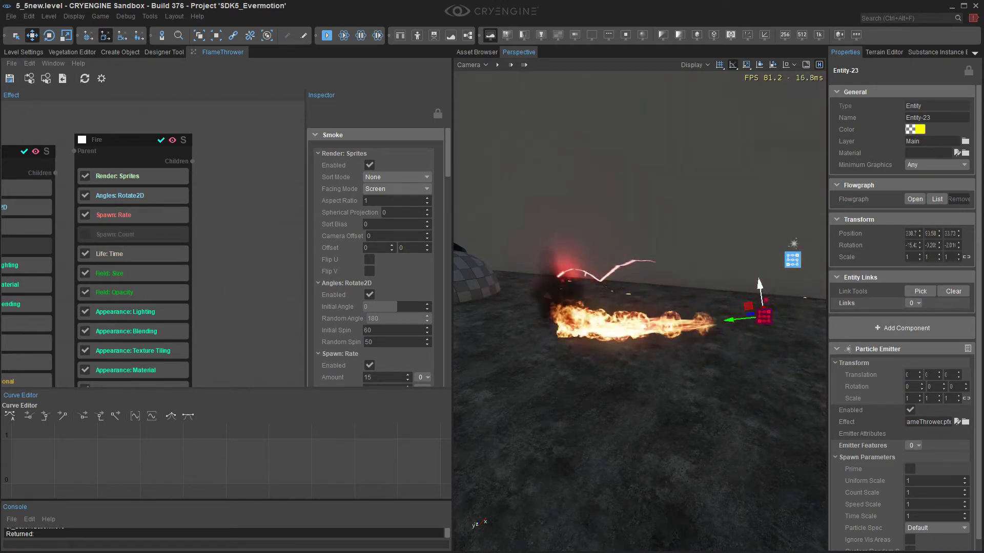
Step: Add a Motion: Collisions feature after Motion: Physics in the Flame_Beam component and enable collisions with dynamic objects
middle_drag(65, 283, 157, 245)
click(156, 247)
click(77, 363)
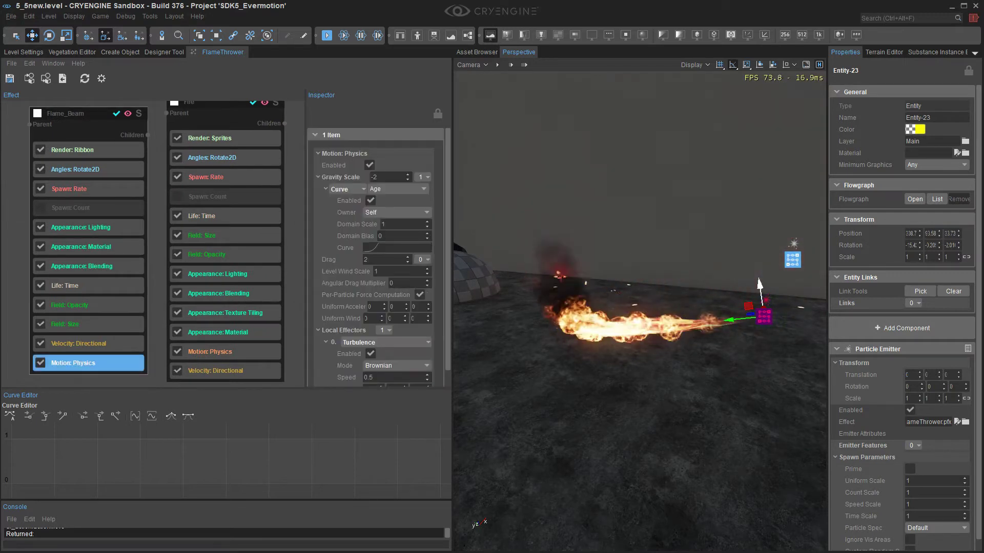
right_click(92, 362)
mouse_move(149, 421)
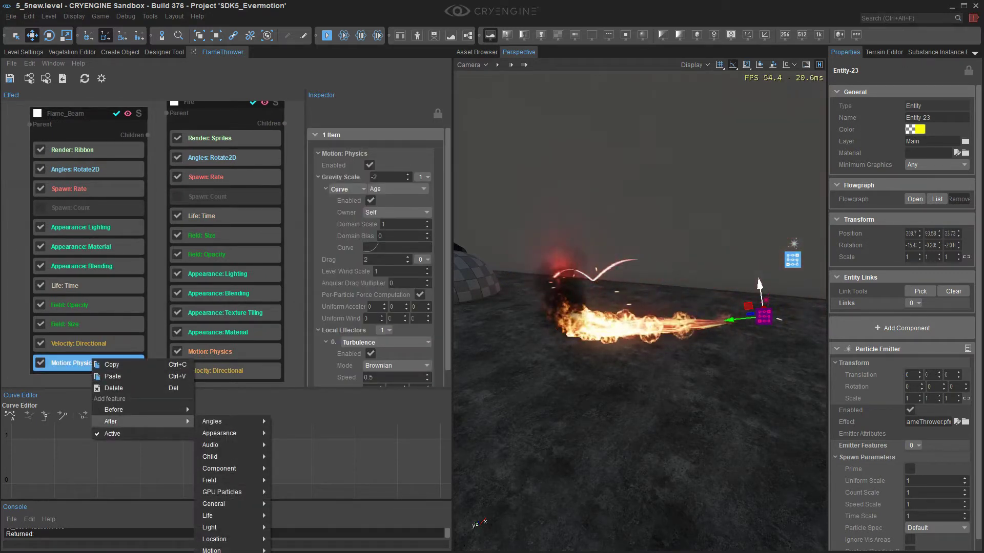
mouse_move(215, 551)
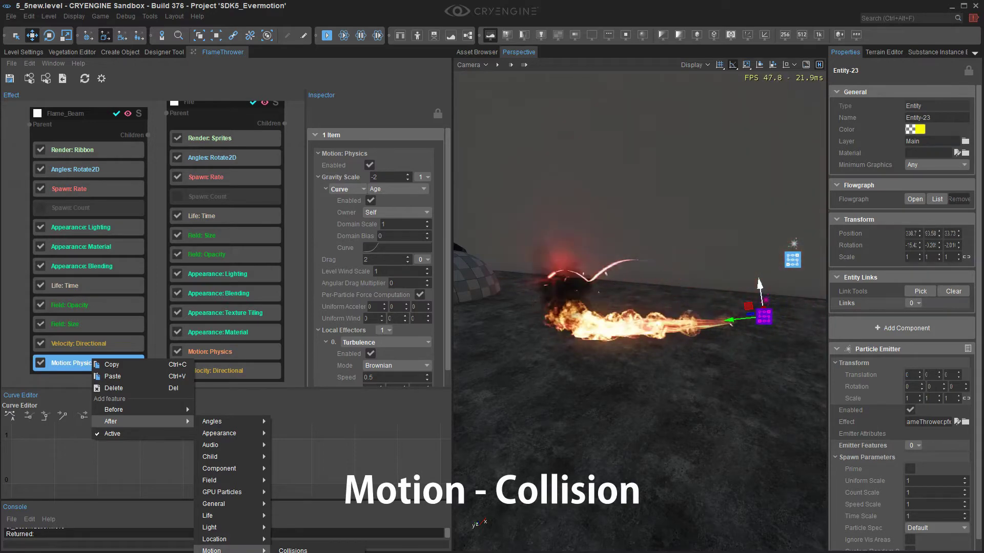
click(292, 551)
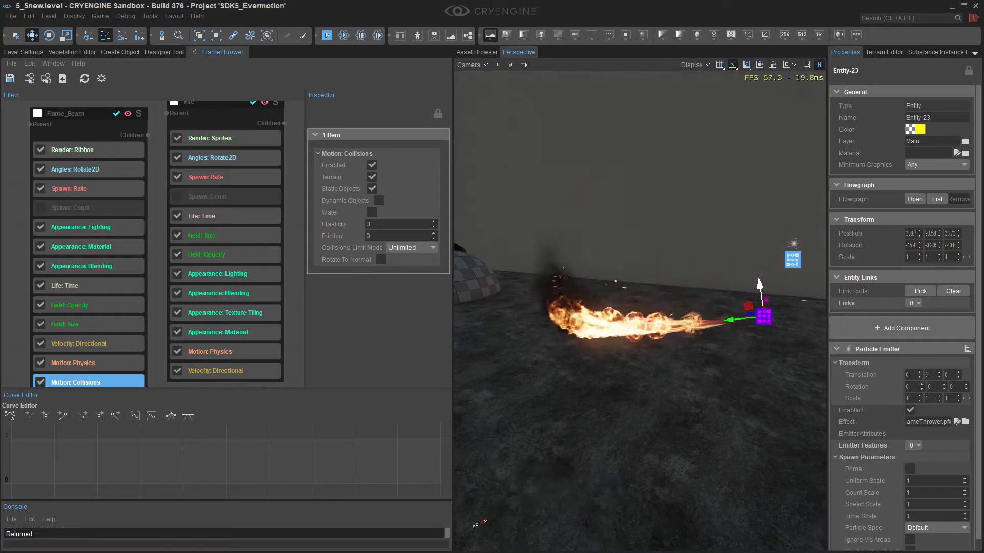
click(379, 201)
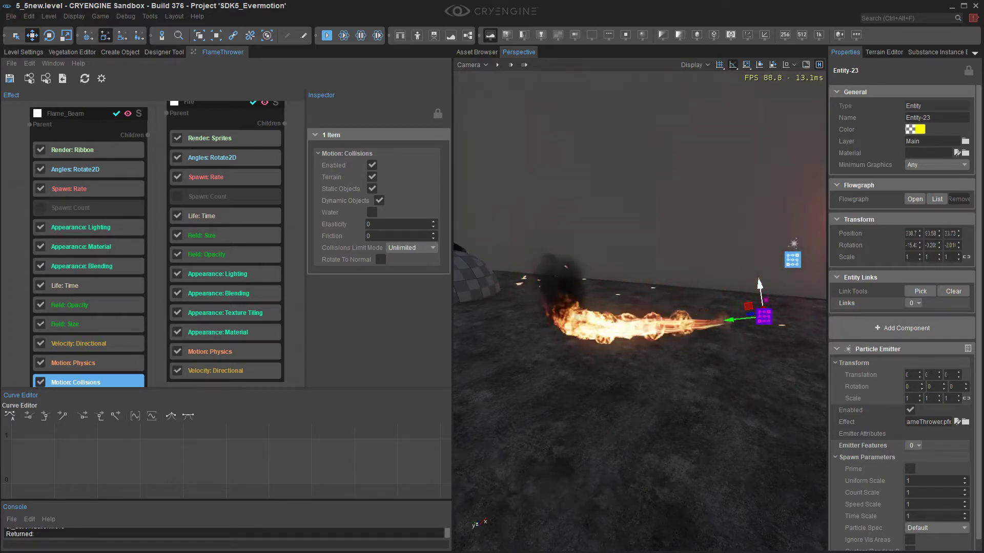
Step: Test the Flame_Beam collisions by lowering the emitter to the ground and raising it again
right_drag(569, 302, 597, 305)
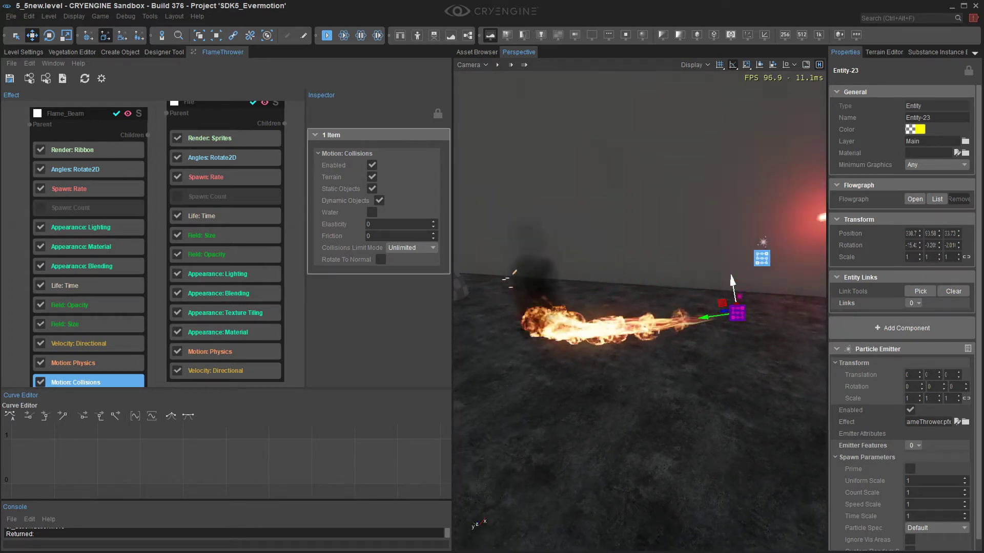
key(d)
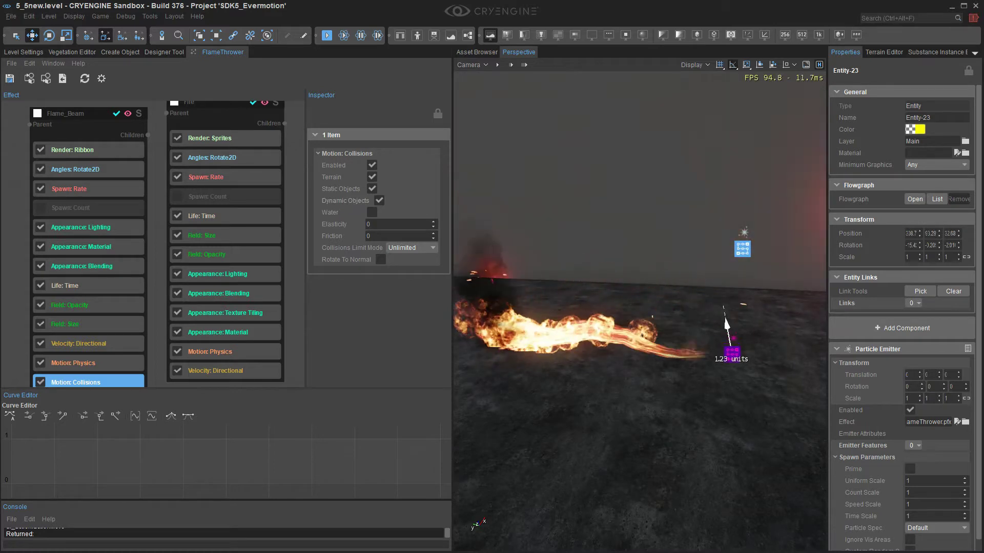
drag(726, 326, 712, 247)
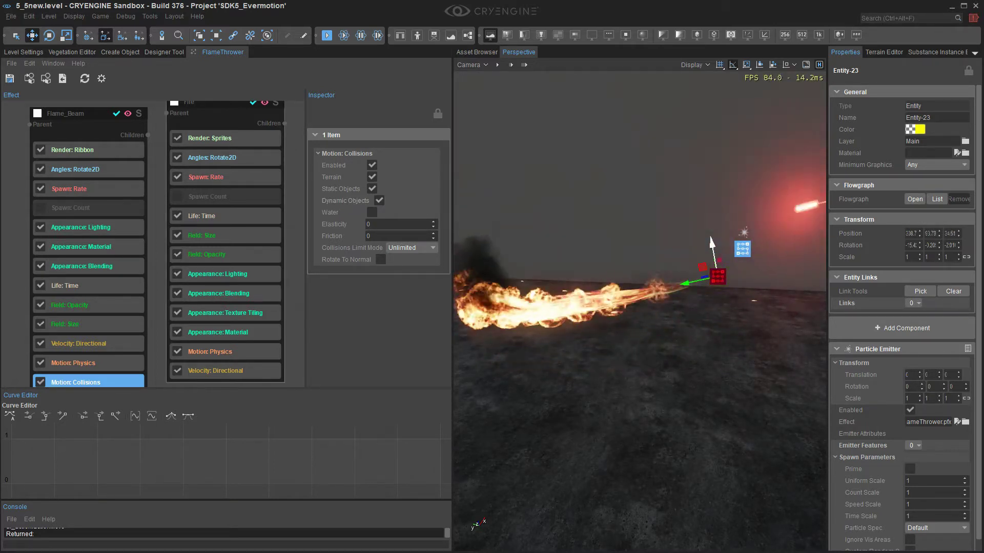
Step: Add a Motion: Collisions feature after Velocity: Directional in the Fire component and enable collisions with dynamic objects
middle_drag(236, 371, 174, 289)
right_click(173, 289)
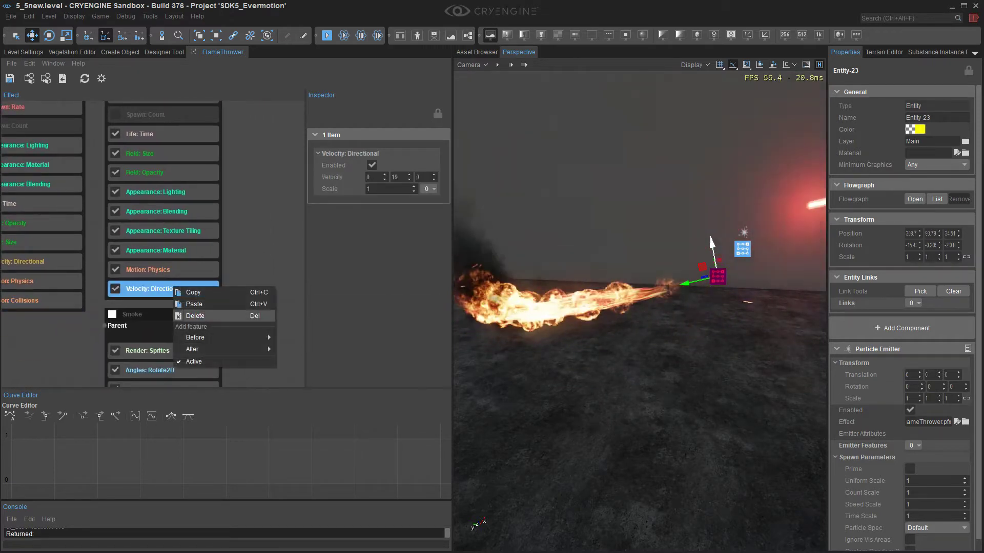
mouse_move(220, 350)
mouse_move(310, 479)
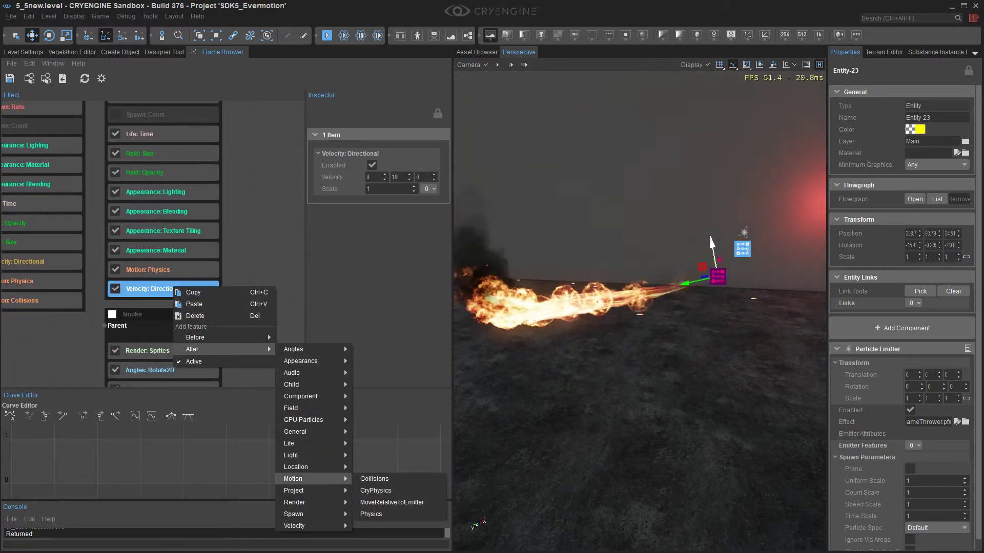
click(375, 479)
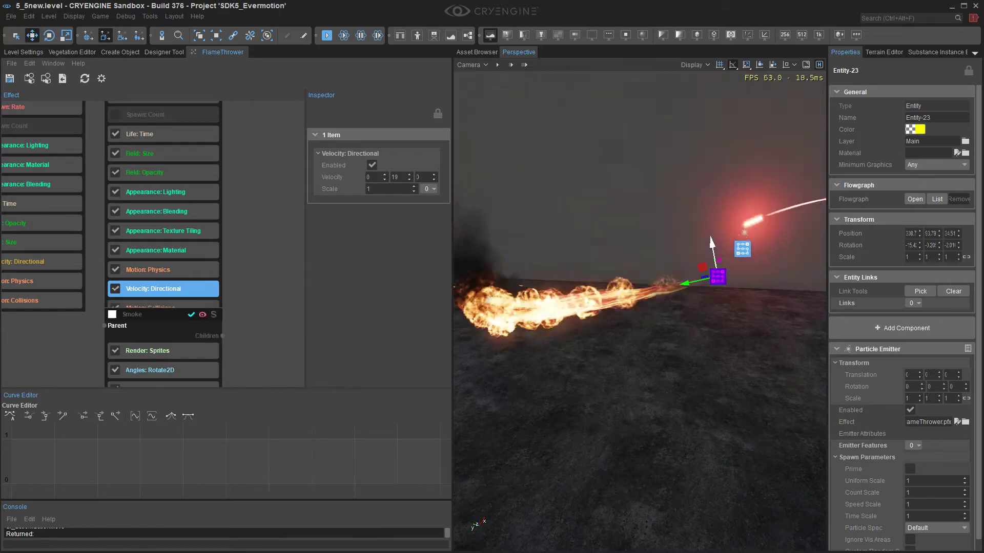
click(379, 201)
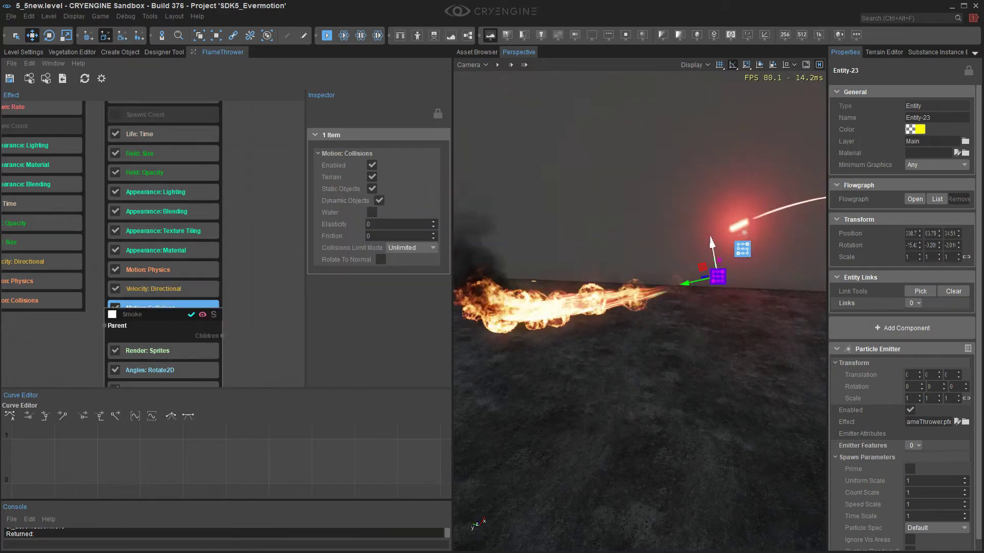
Step: Move the Smoke node clear of the Fire node, and test the Fire collisions by lowering and raising the emitter
drag(154, 314, 152, 340)
right_drag(241, 328, 238, 298)
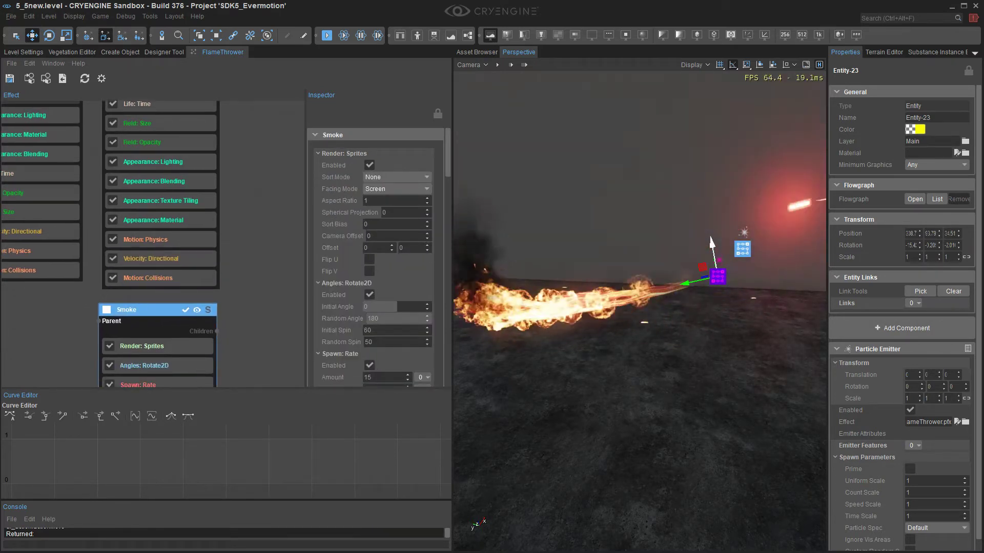
drag(713, 248, 731, 351)
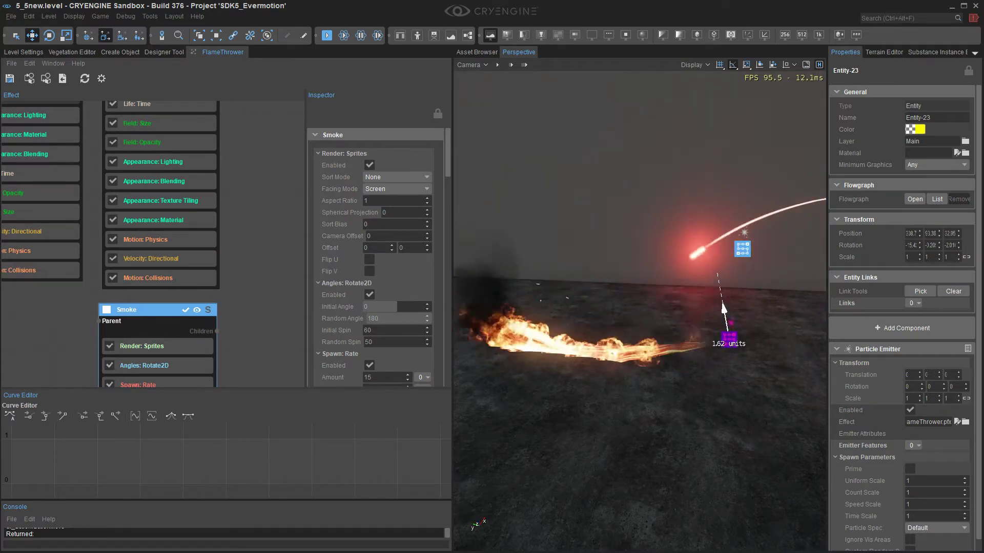
drag(715, 265, 715, 267)
Step: Add a Motion: Collisions feature after Motion: Physics in the Smoke component and enable collisions with dynamic objects
right_drag(251, 313, 252, 171)
right_click(163, 271)
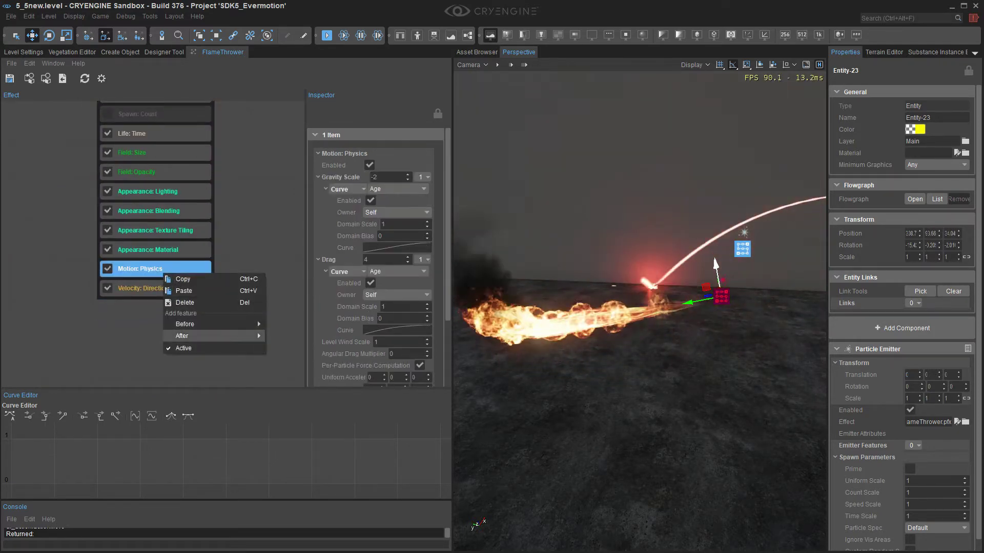
mouse_move(205, 336)
mouse_move(285, 466)
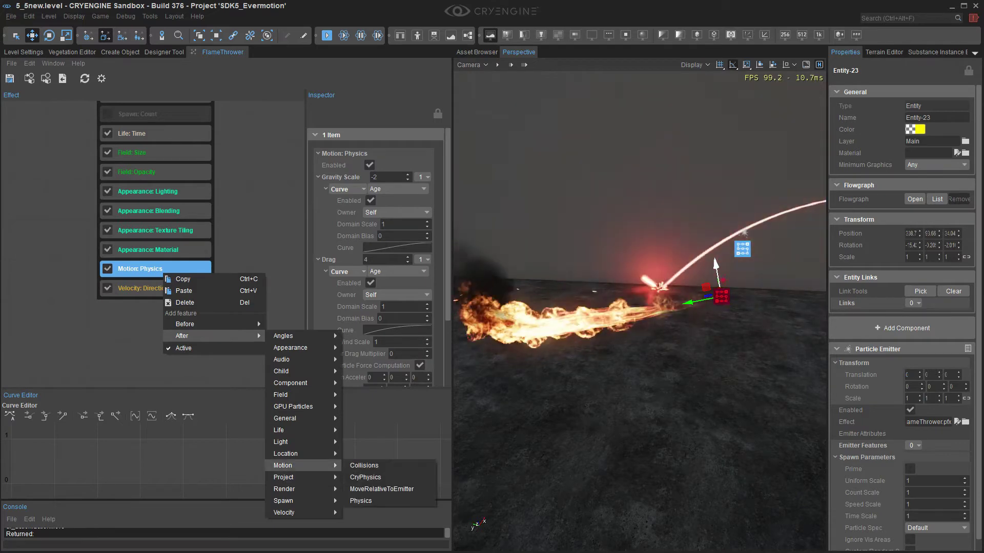
click(364, 465)
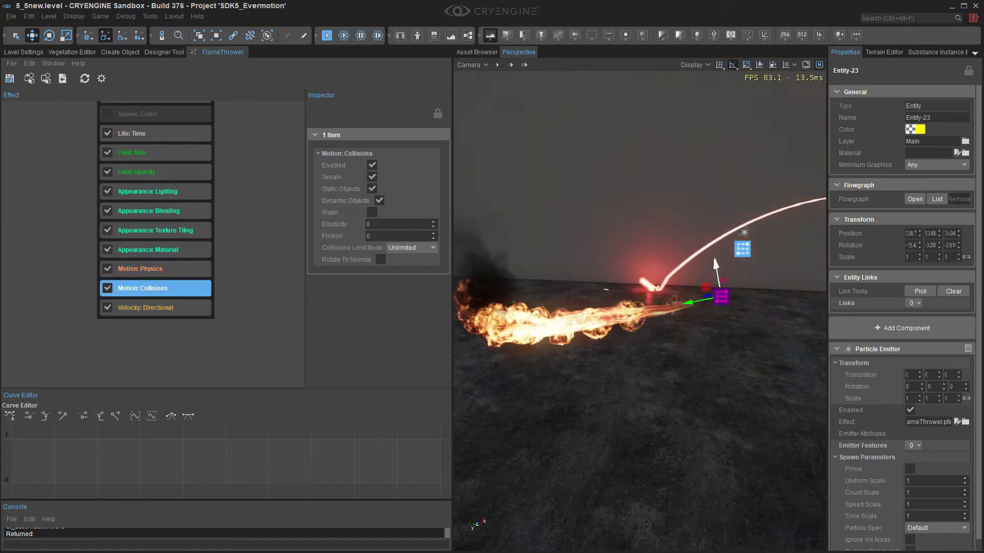
Step: Move the emitter across the ground to the checkered dome, testing the collisions at different heights
right_drag(635, 308, 649, 314)
drag(712, 290, 628, 336)
drag(571, 368, 666, 385)
drag(691, 354, 669, 258)
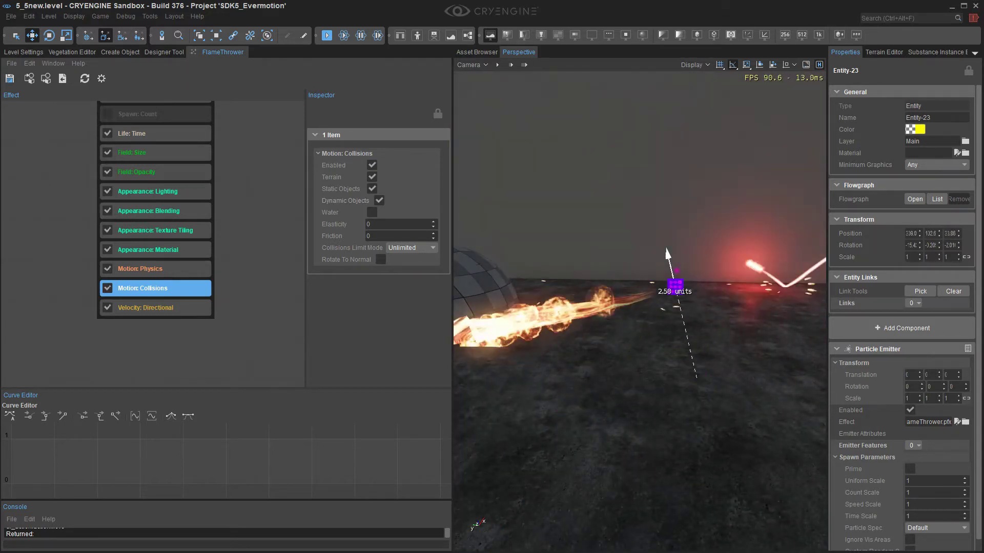
Step: Tilt the emitter down toward the ground by up to 85 degrees to test the flame collisions, and rotate it back
key(3)
mouse_move(668, 258)
right_down()
mouse_move(589, 266)
mouse_move(682, 269)
mouse_move(661, 271)
right_up()
key(2)
key(3)
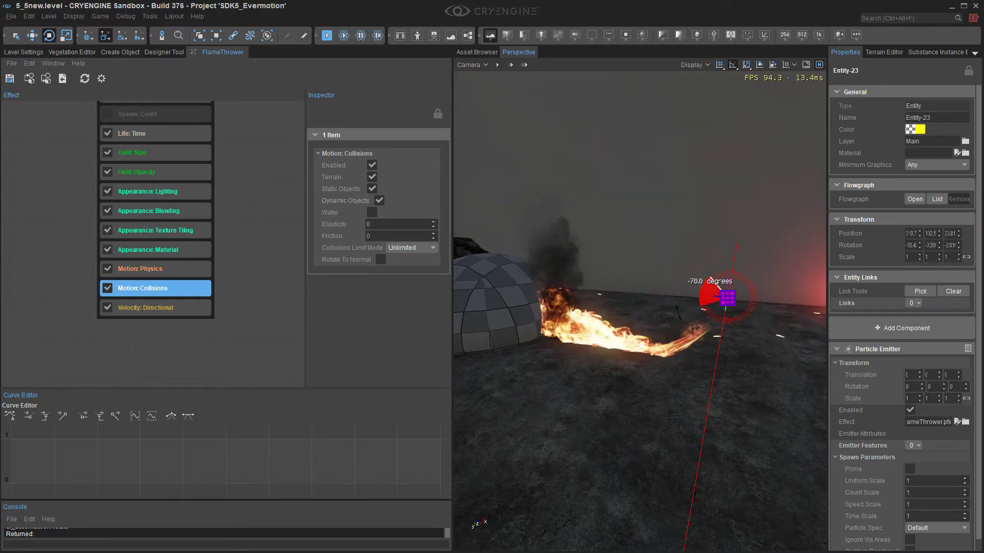
drag(677, 310, 657, 273)
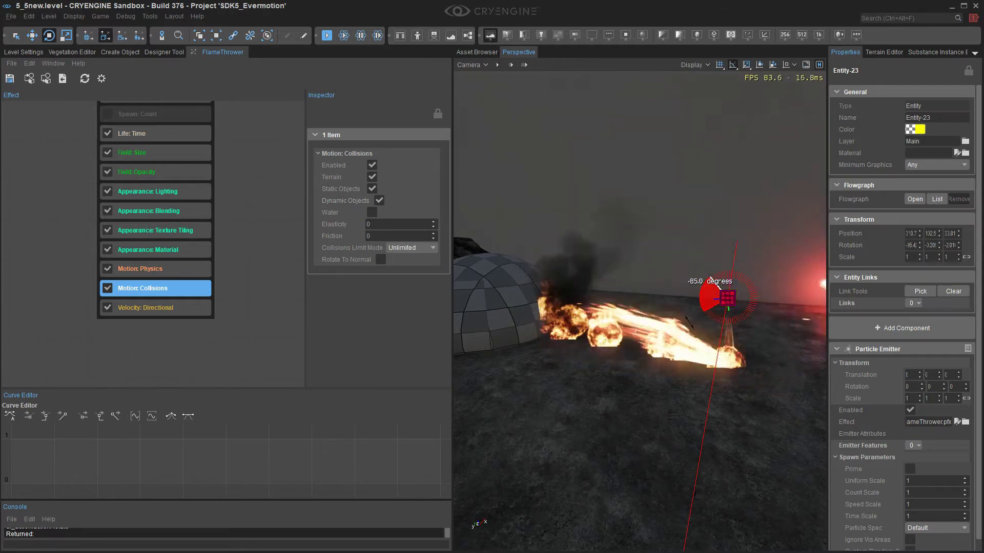
drag(688, 323, 656, 238)
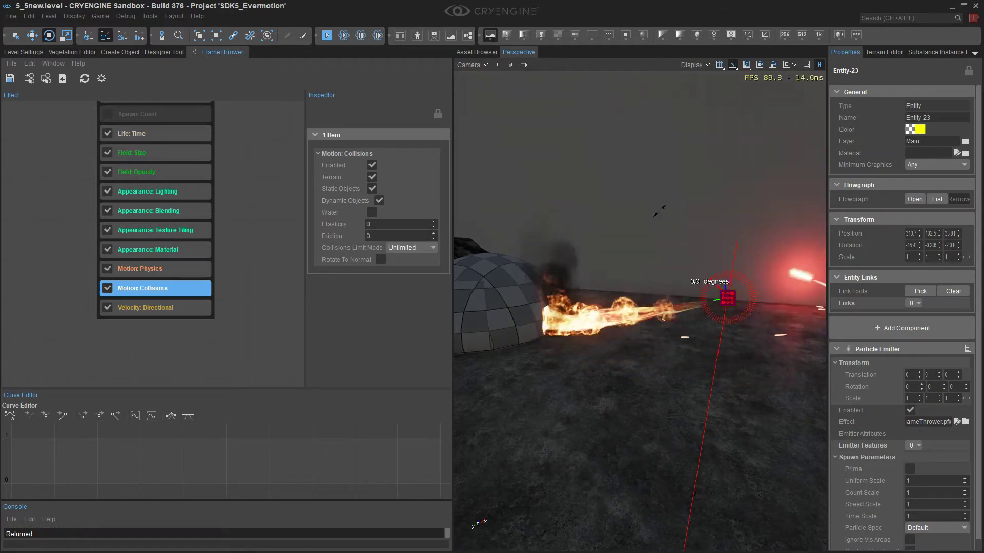
right_drag(666, 208, 643, 208)
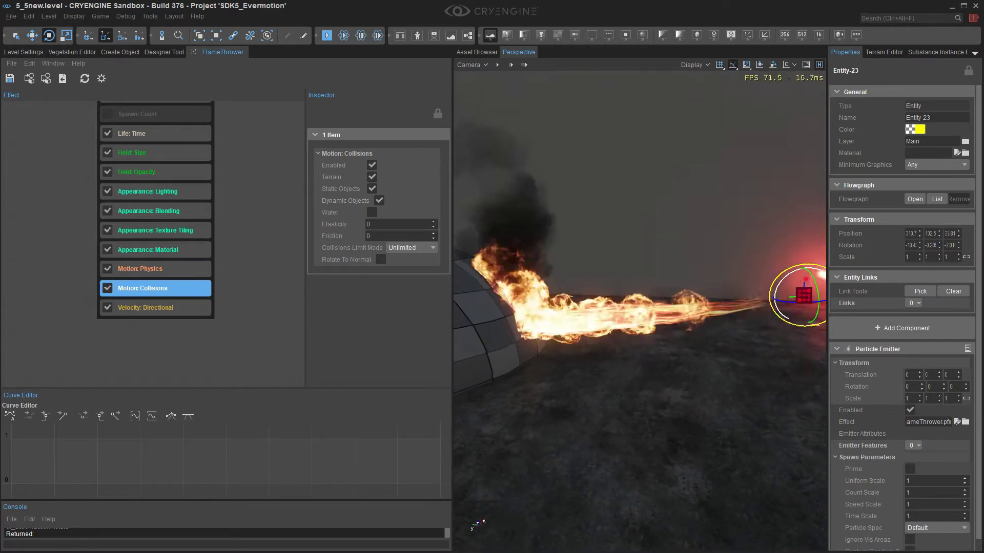
Step: Move the emitter closer to the checkered dome and test the collisions by tilting it up and down across the dome's surface
key(2)
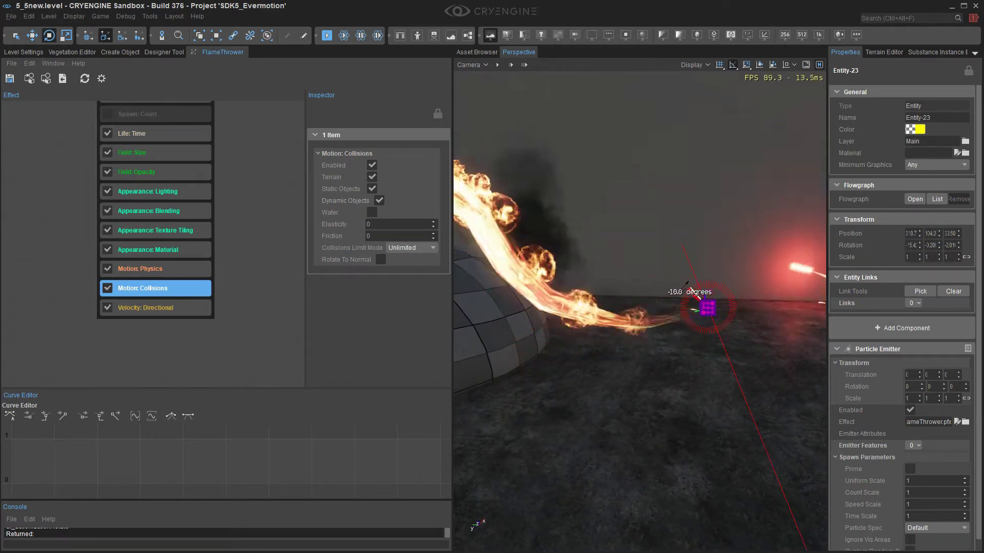
drag(686, 283, 665, 261)
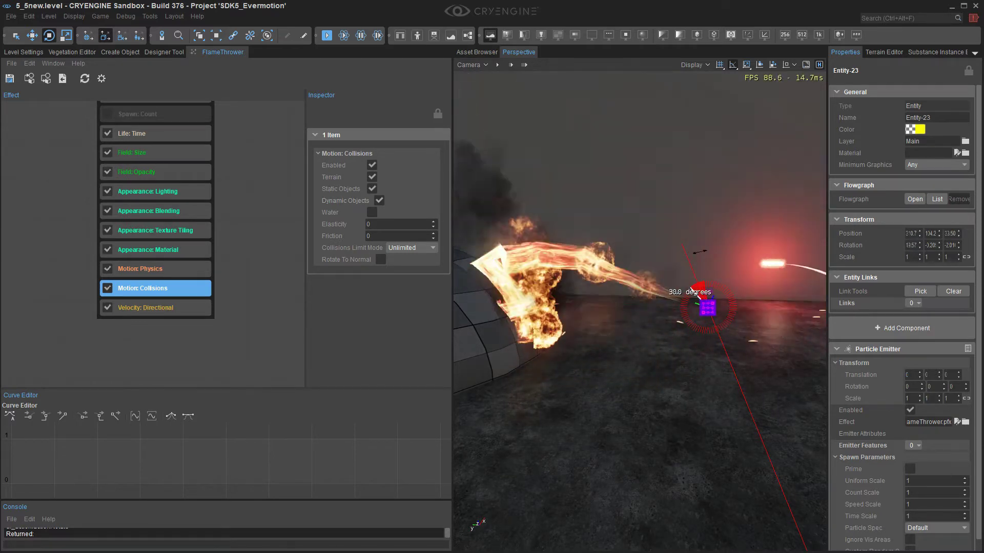
mouse_move(641, 307)
right_down()
mouse_move(666, 310)
mouse_move(630, 307)
right_up()
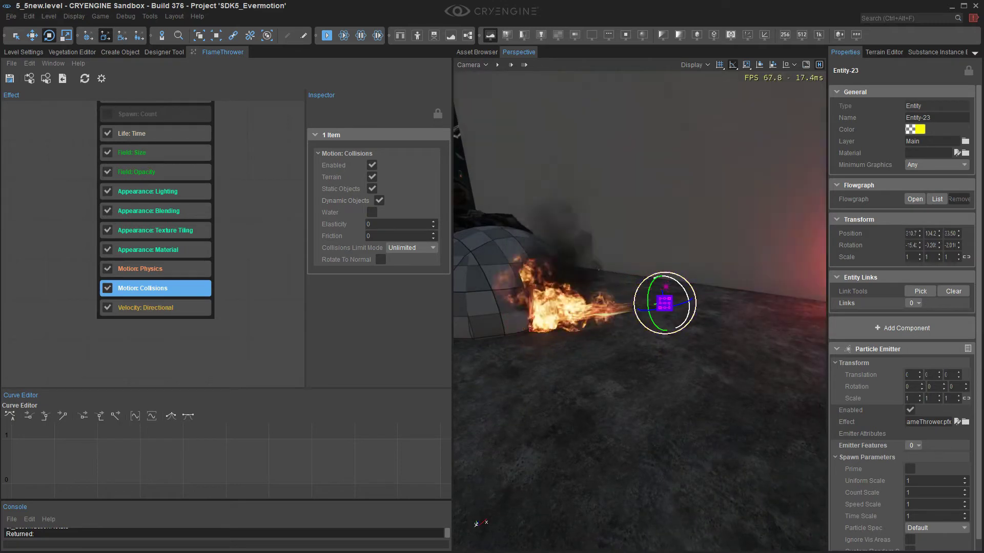
drag(688, 287, 687, 292)
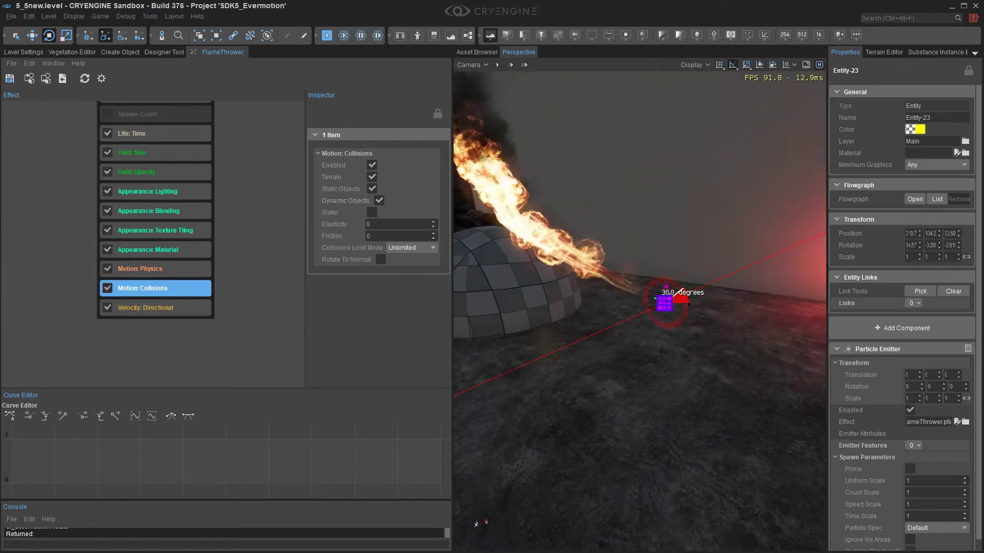
Step: Move the emitter up and away from the dome, and tilt it back down so the flames hit the dome
right_drag(666, 302, 697, 307)
key(2)
drag(625, 291, 760, 257)
right_drag(738, 272, 773, 274)
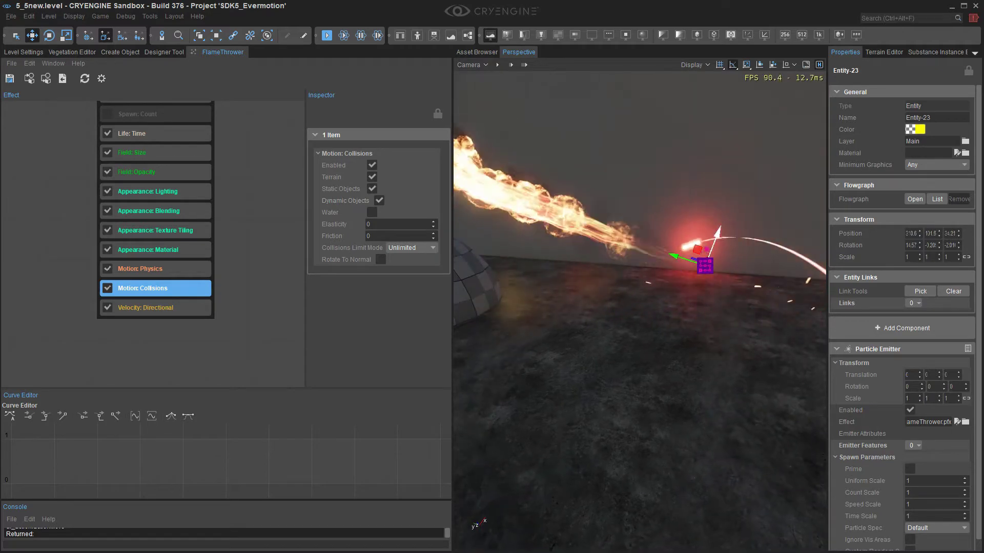
key(3)
drag(704, 236, 679, 243)
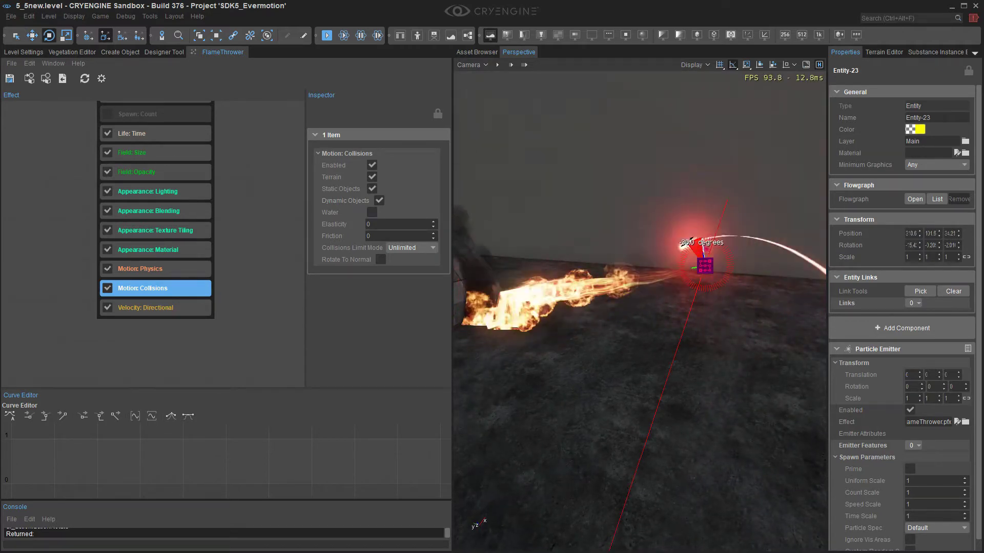
Step: Lower the emitter by about 0.3 units and check how the flames spread against the dome
middle_drag(266, 188, 231, 306)
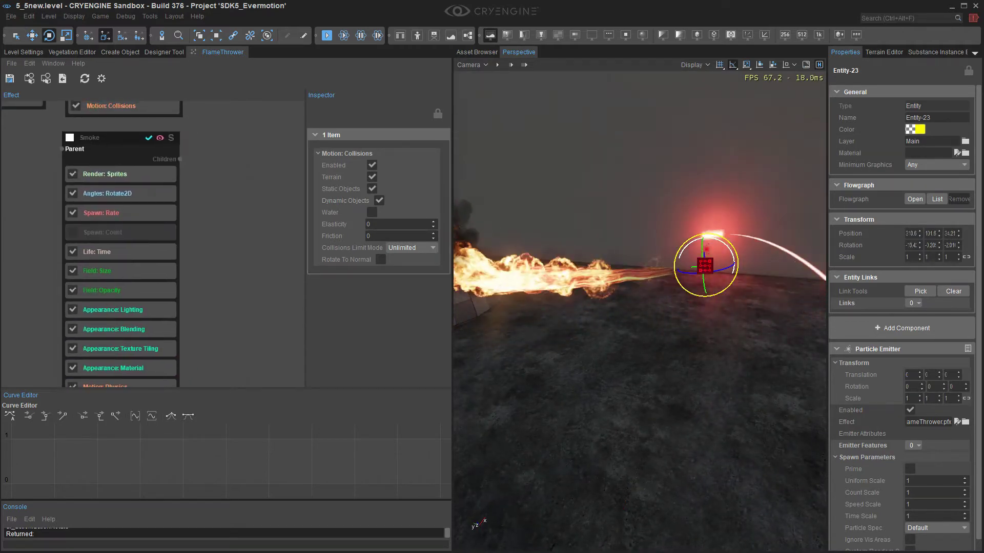
scroll(231, 306, down, 2)
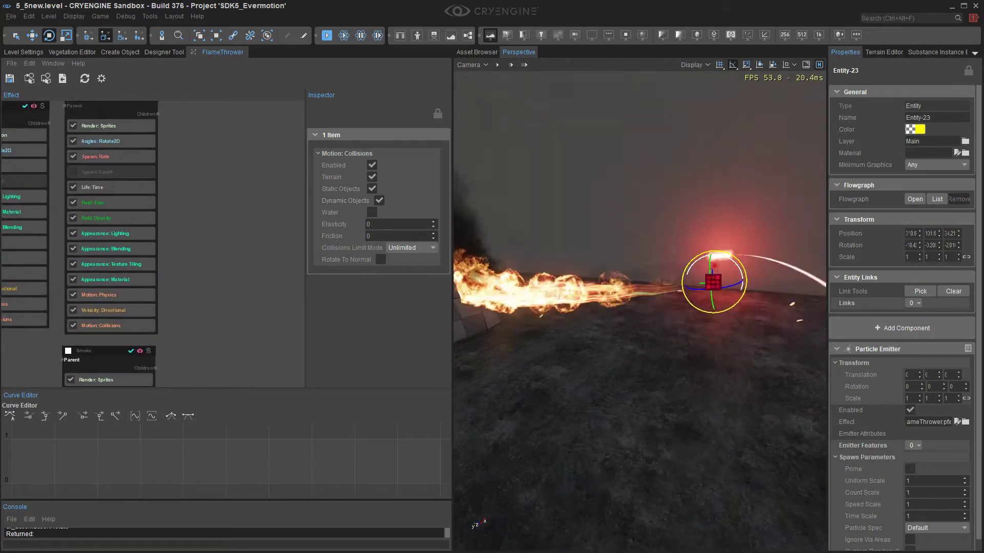
key(1)
right_drag(641, 308, 650, 304)
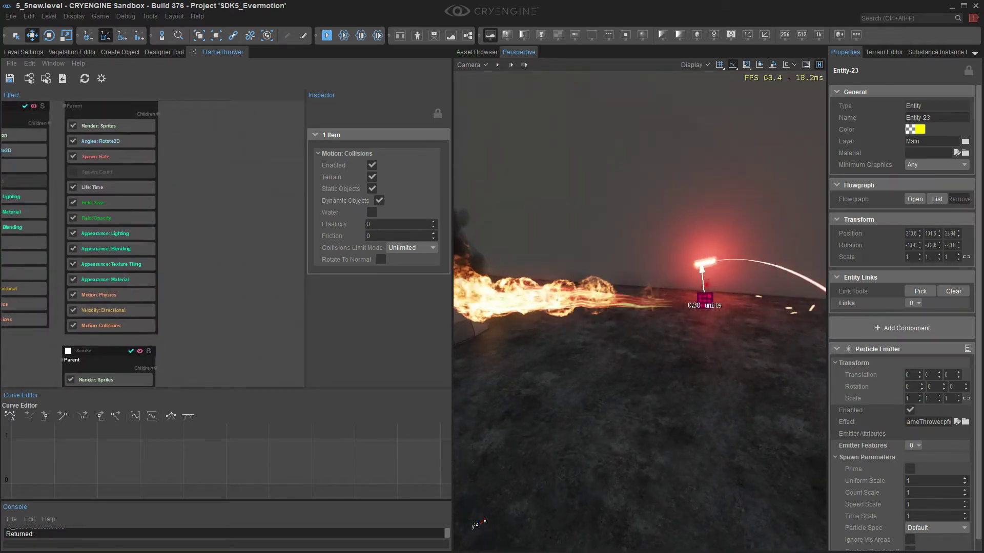
middle_drag(110, 218, 167, 220)
middle_drag(250, 196, 190, 272)
scroll(241, 196, up, 2)
right_drag(641, 307, 606, 297)
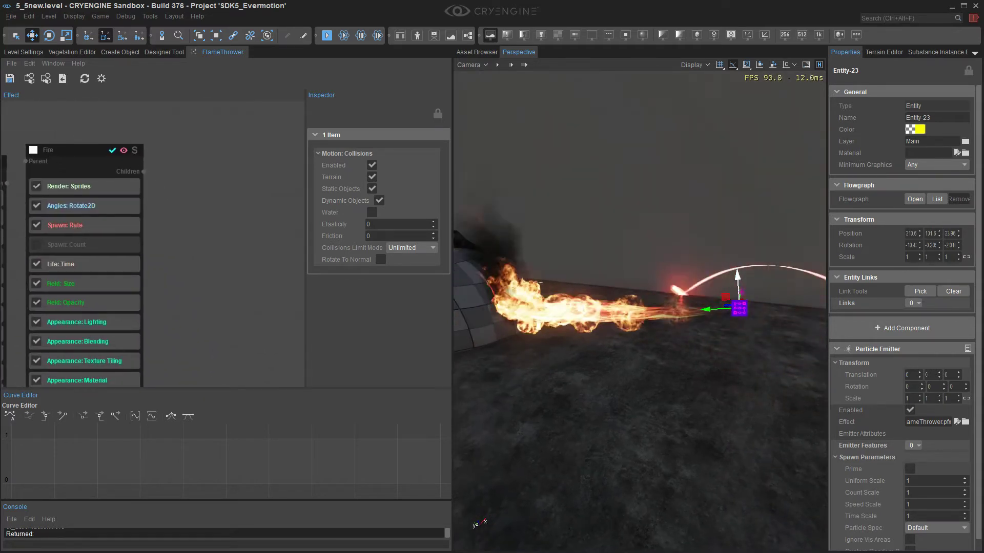
middle_drag(190, 272, 194, 259)
Step: Switch to the Material Editor, examine the diffuse textures of the particle materials from smoke_flamethrower up to blast_fall and exposion_normal, and move the window aside
key(alt+Tab)
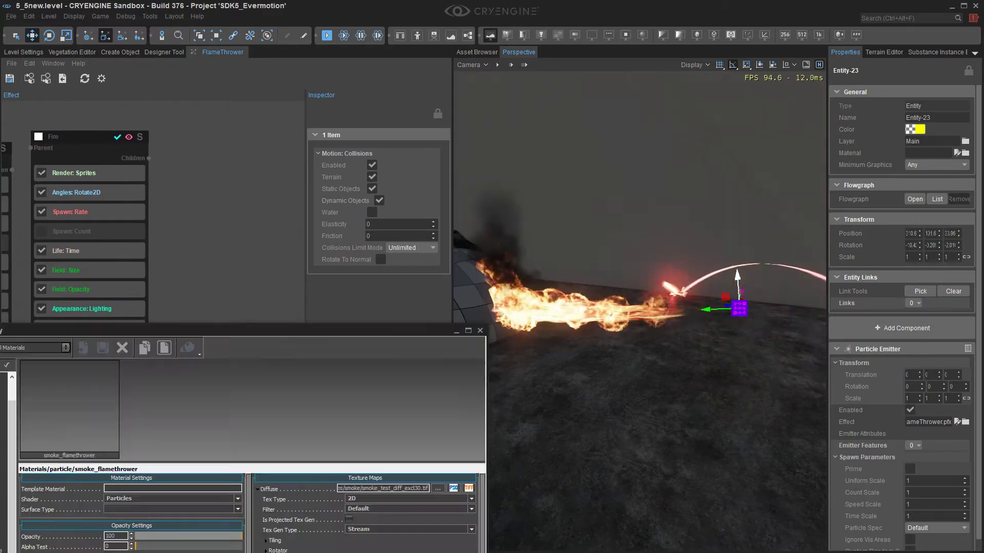
drag(223, 331, 354, 213)
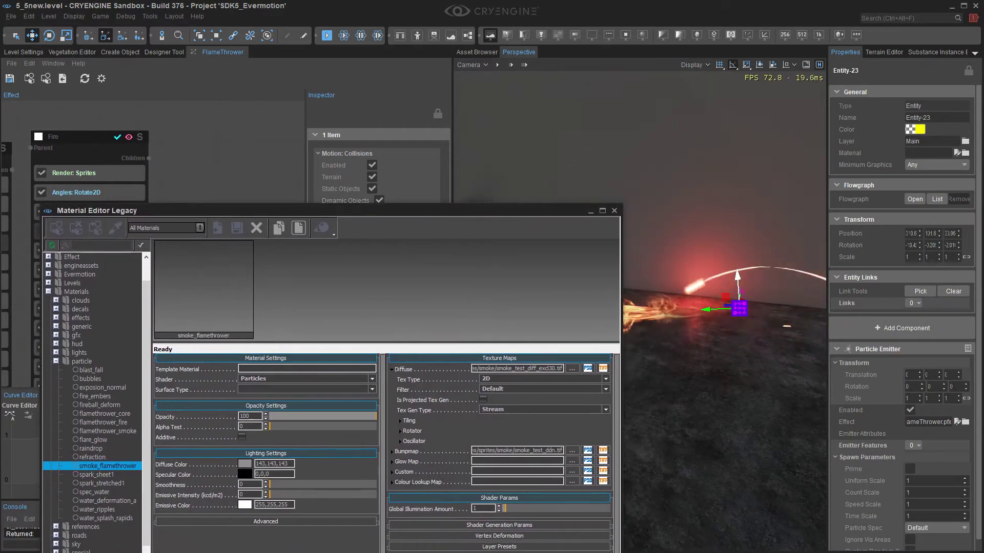
key(Up)
key(Up)
key(Up)
key(Up)
key(Up)
key(Up)
key(Up)
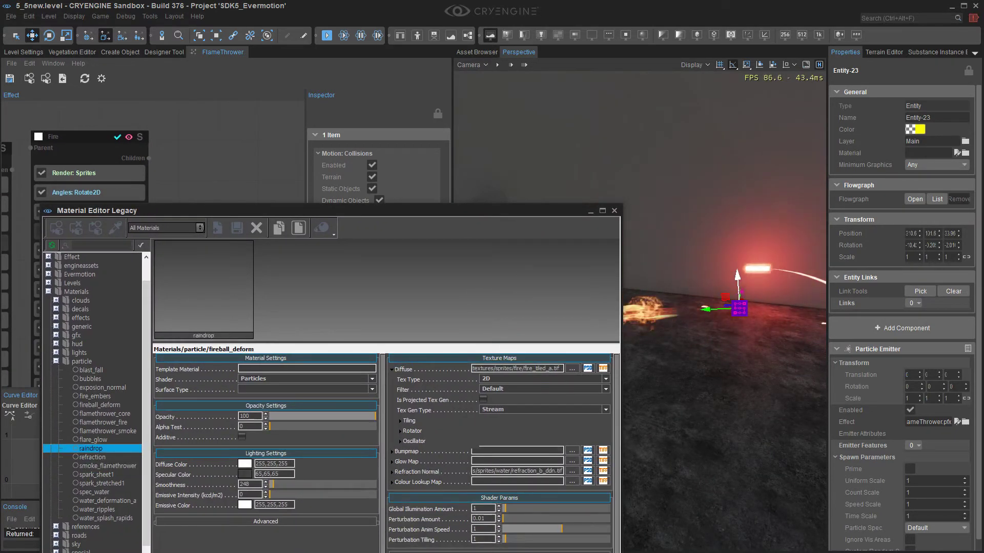
key(Down)
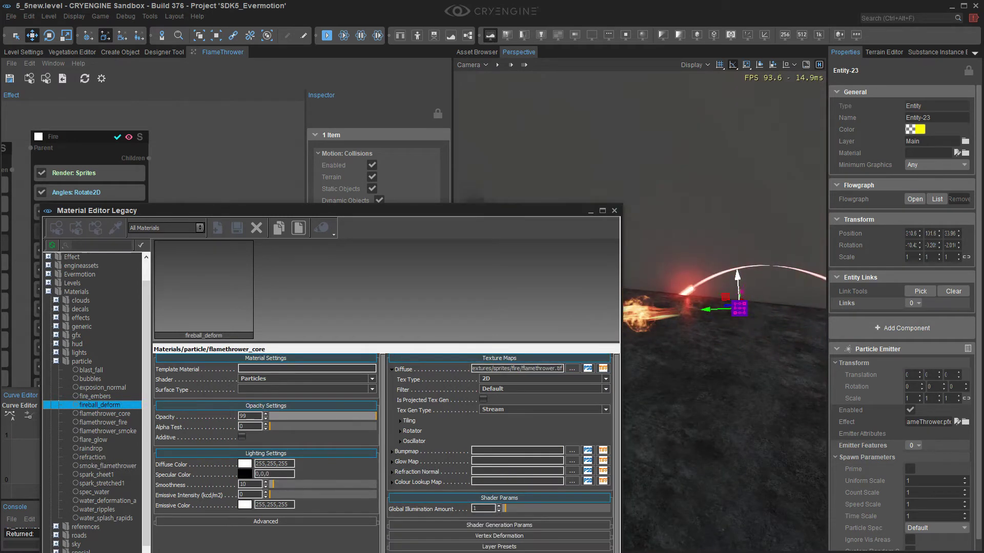
key(Down)
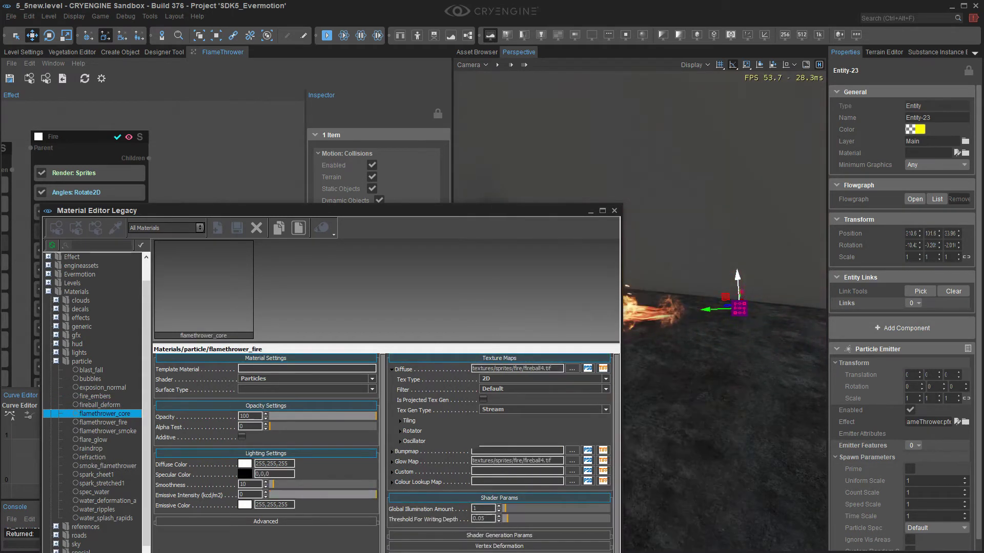
key(Down)
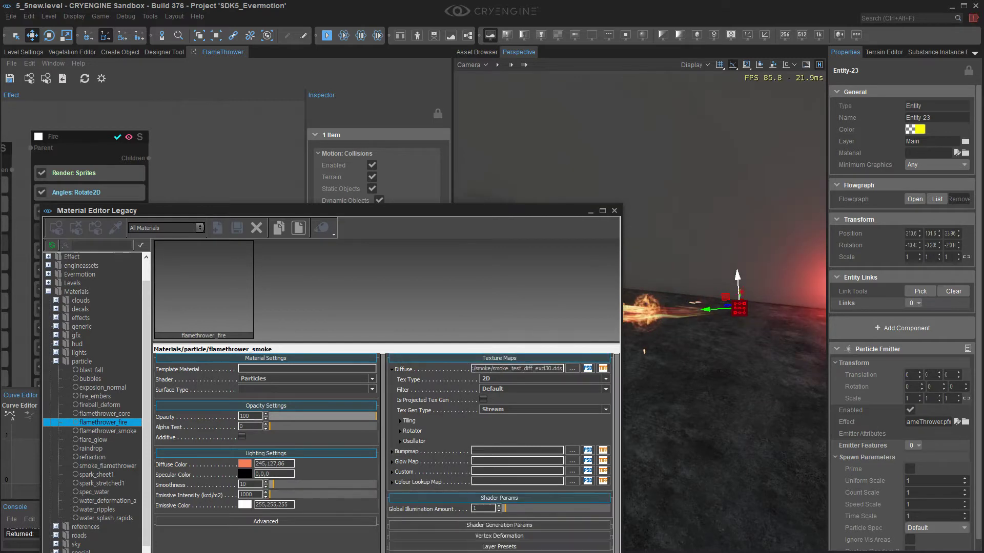
key(Up)
key(Up)
key(Up)
key(Up)
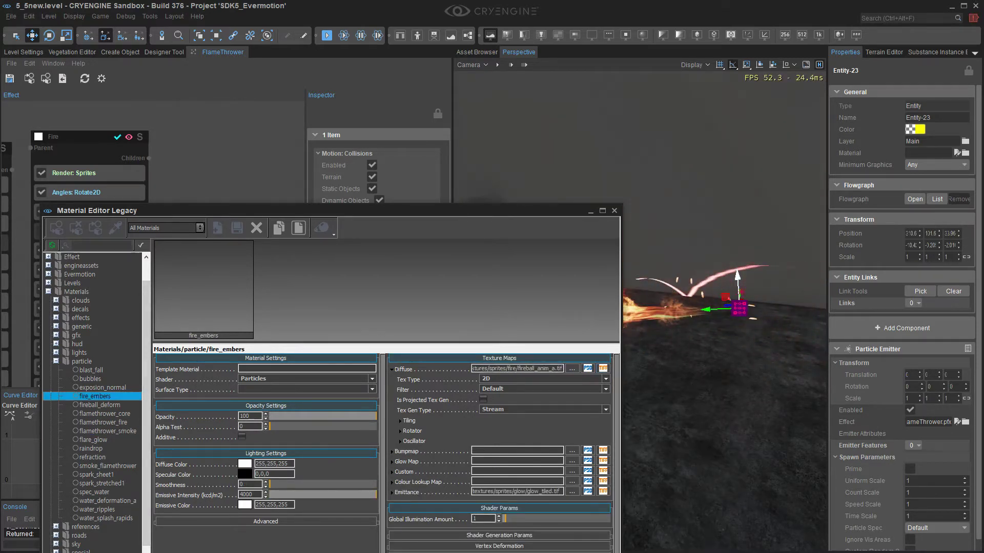
key(Up)
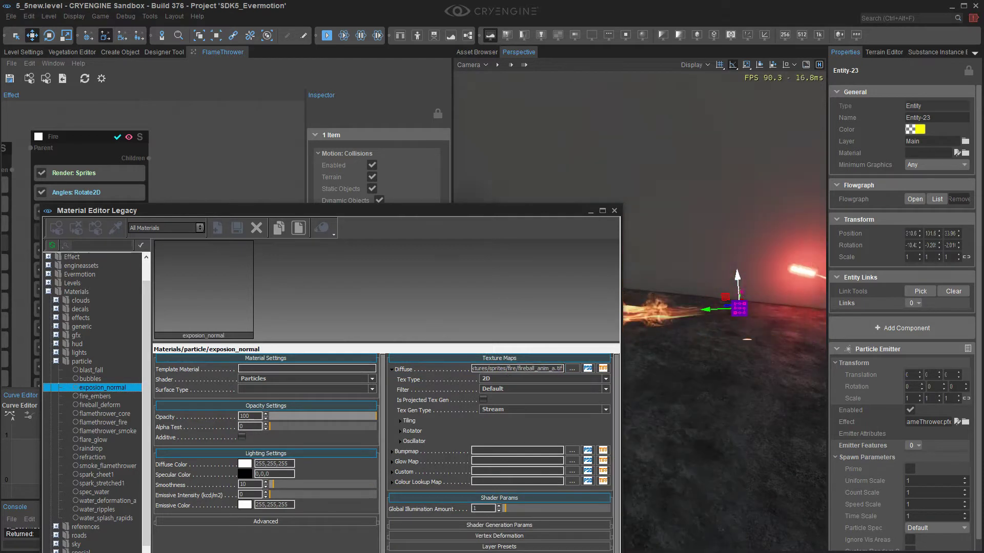
key(Up)
key(Up)
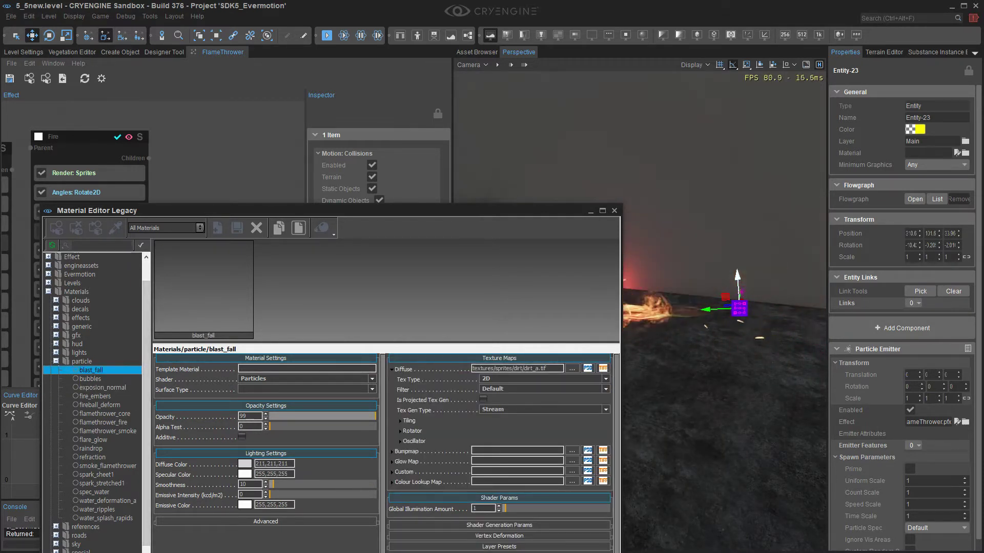
mouse_move(573, 369)
key(Down)
key(Down)
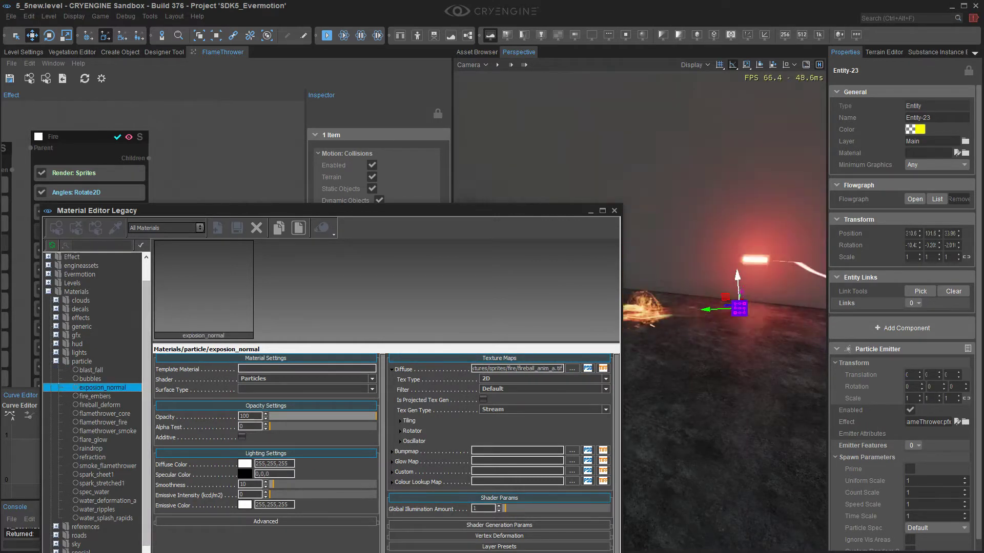
drag(576, 211, 2, 328)
Step: Duplicate the Fire component and place the copy beside the original node
right_drag(641, 318, 669, 307)
middle_drag(169, 290, 288, 293)
middle_drag(215, 274, 63, 285)
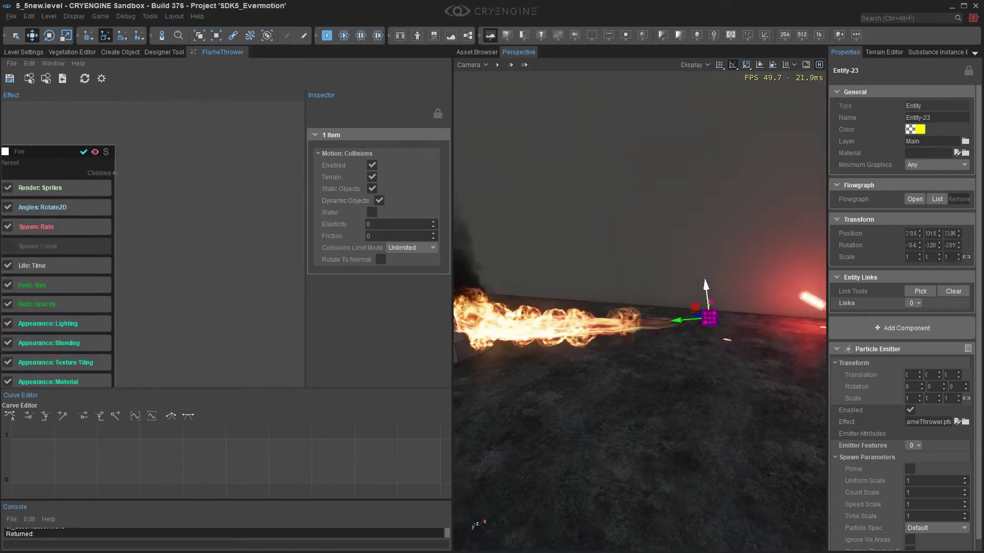
click(54, 152)
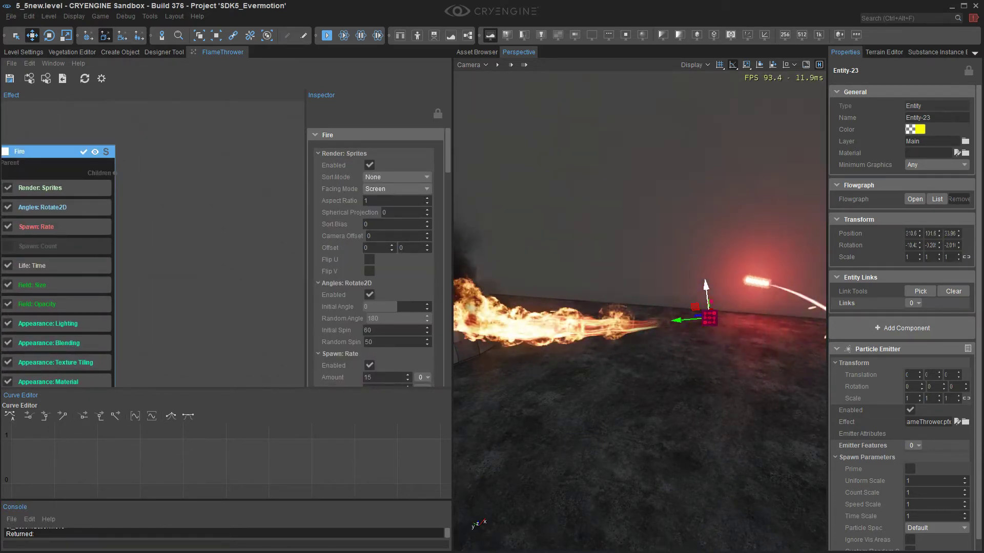
drag(115, 173, 178, 197)
key(Escape)
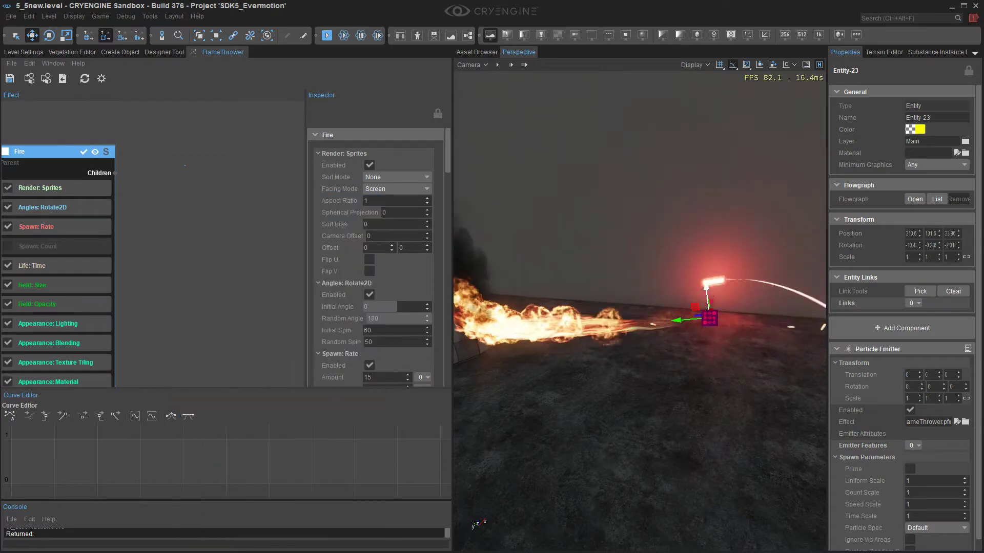
click(184, 165)
key(ctrl+v)
middle_drag(185, 165, 185, 226)
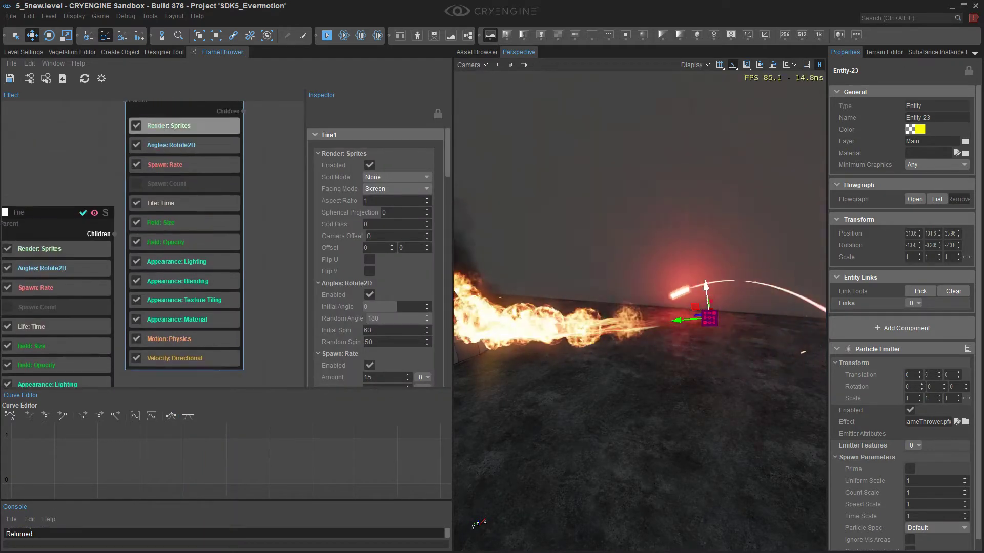
middle_drag(180, 123, 183, 161)
drag(184, 128, 198, 217)
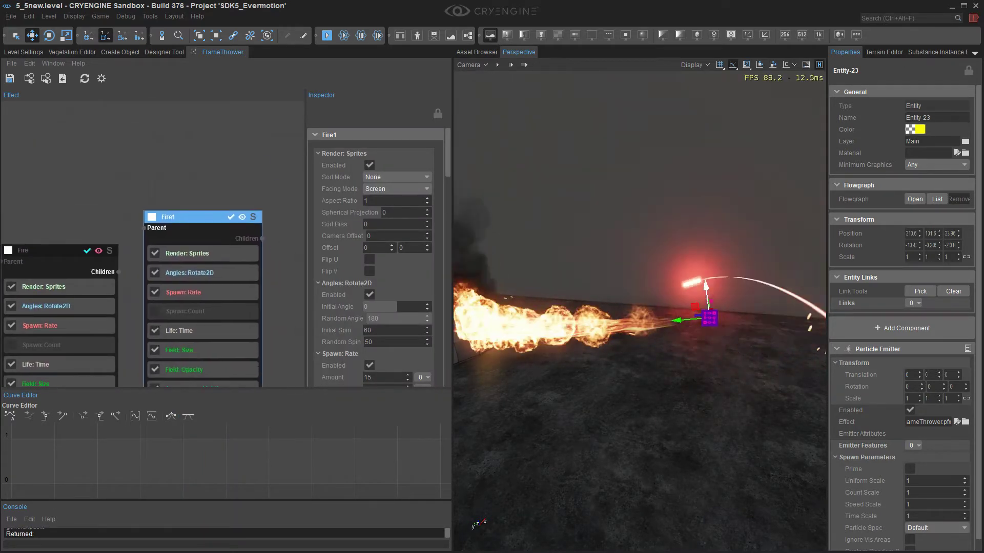
Step: Assign the exposion_normal material to the Appearance: Material feature of the Fire1 component
middle_drag(201, 354, 182, 271)
click(185, 363)
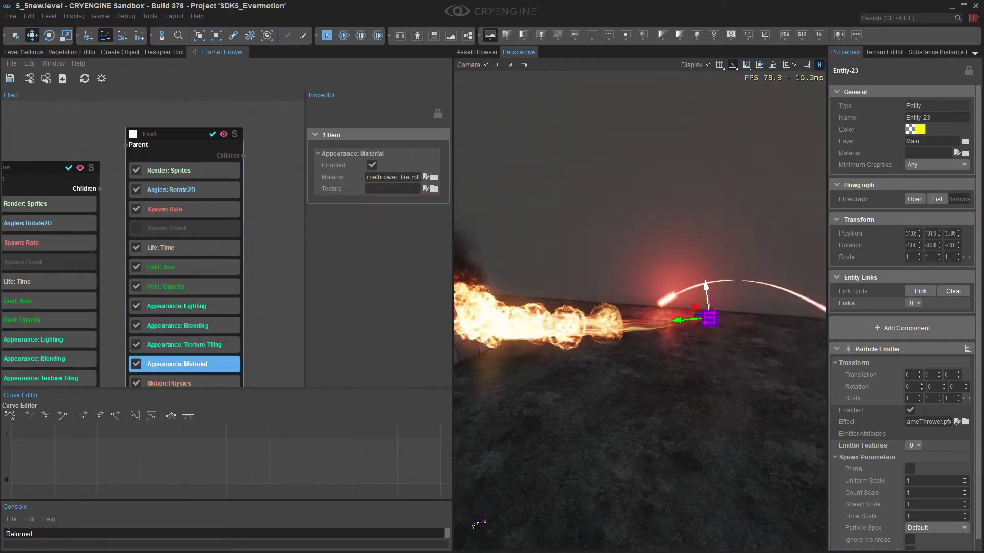
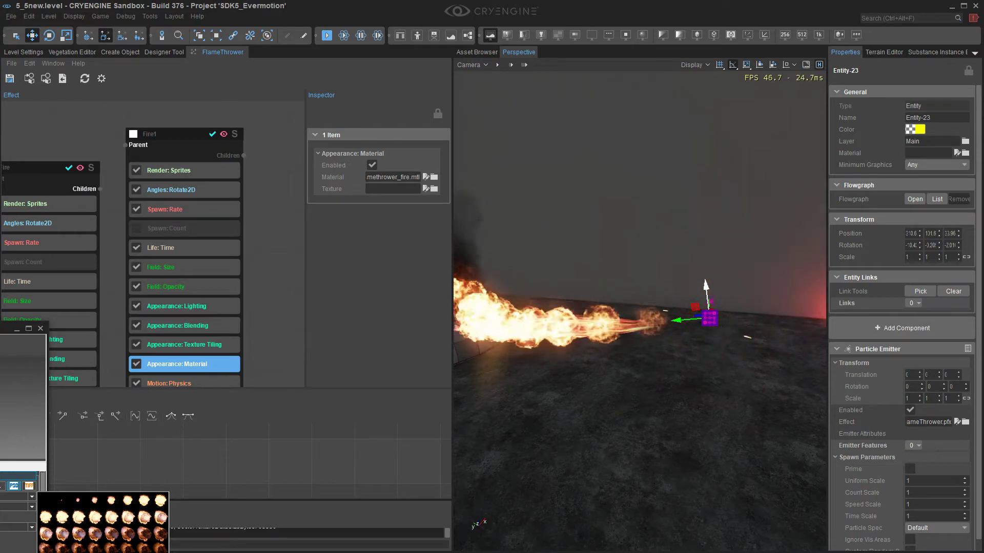
click(272, 323)
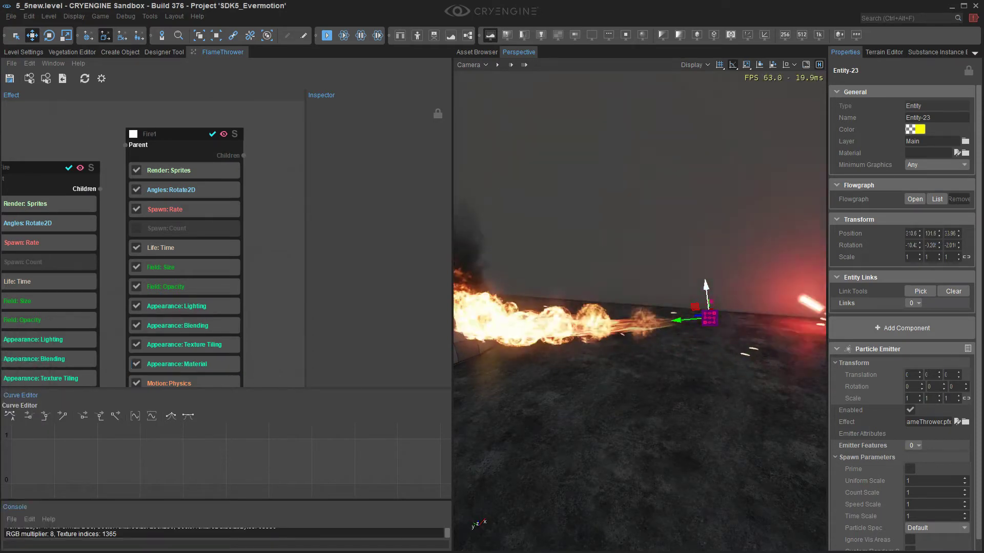
click(185, 364)
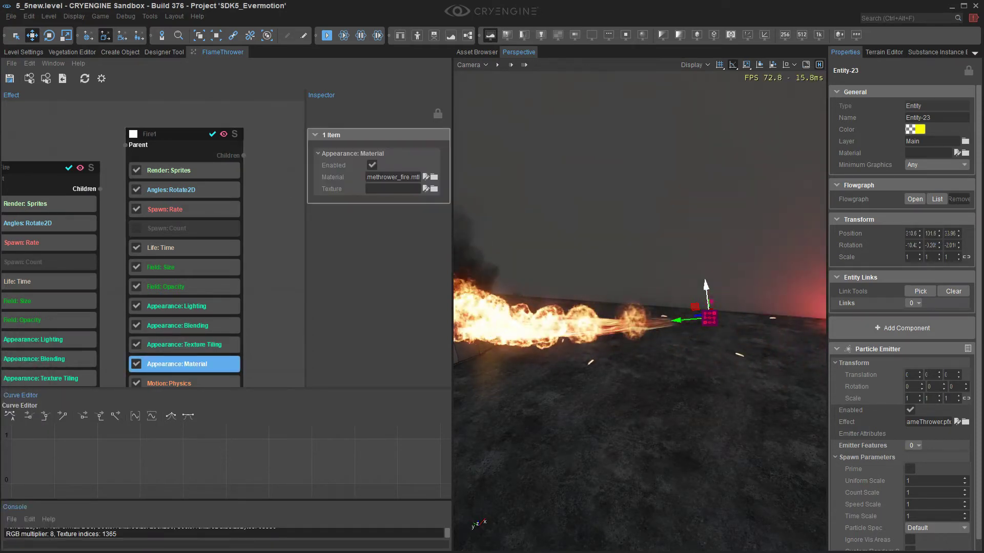
click(434, 177)
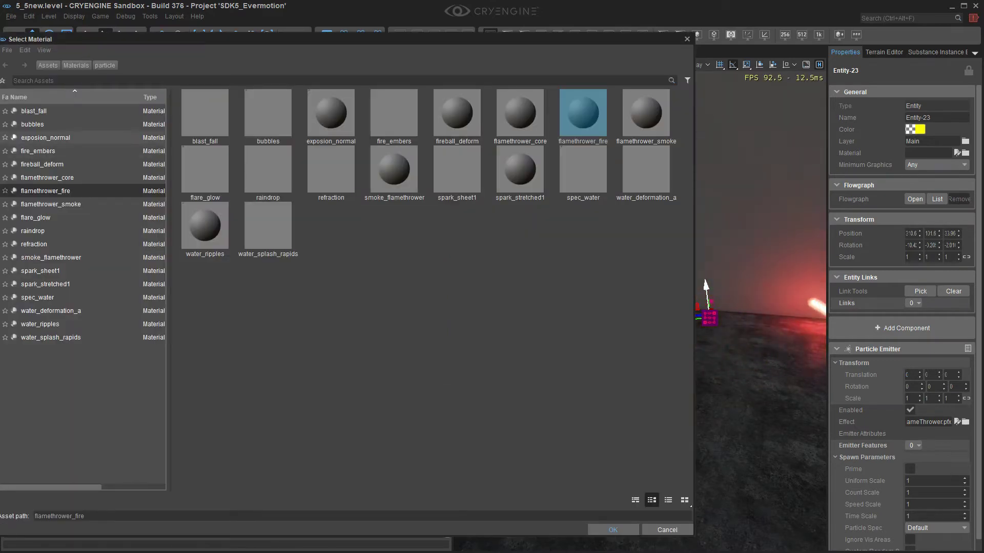
double_click(61, 137)
Step: Set Fire1's Appearance: Texture Tiling animation to a frame count and frame rate of 64, and solo the component
right_drag(272, 318, 272, 269)
click(185, 296)
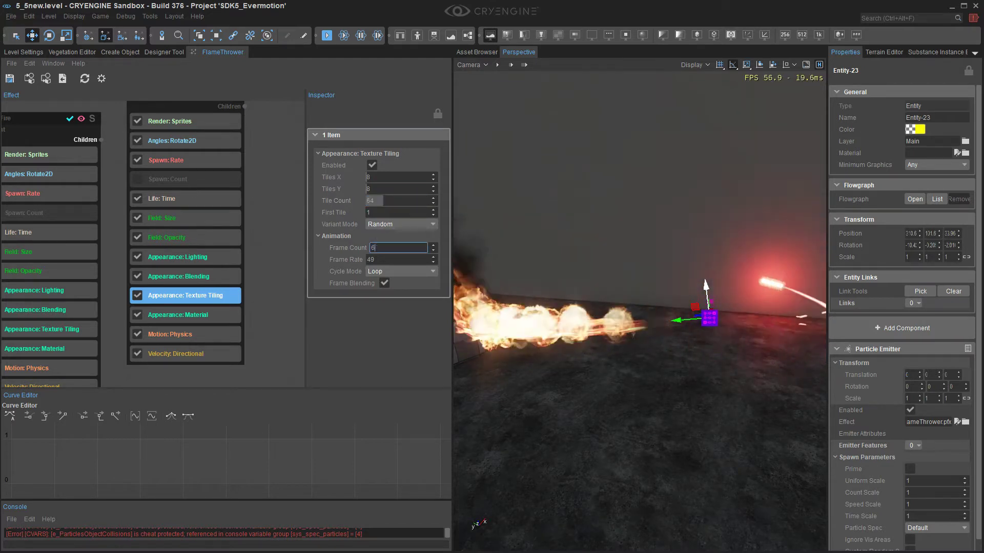
right_drag(639, 308, 689, 324)
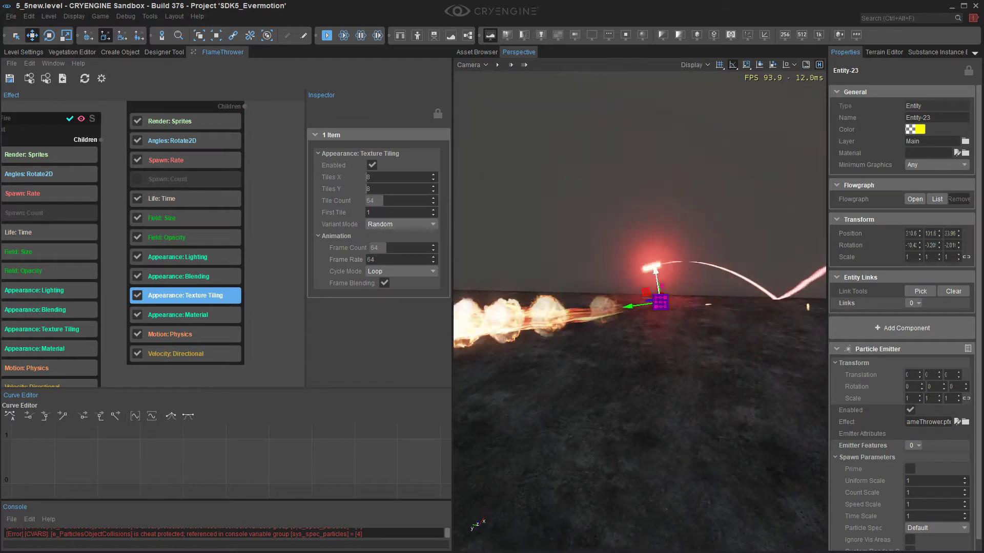
right_drag(257, 220, 248, 278)
click(228, 142)
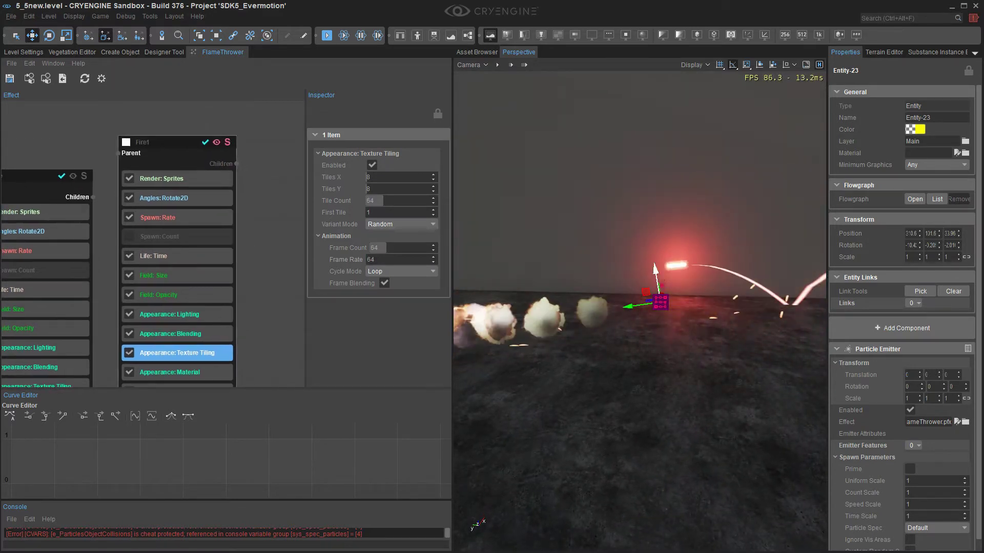
right_drag(615, 287, 515, 274)
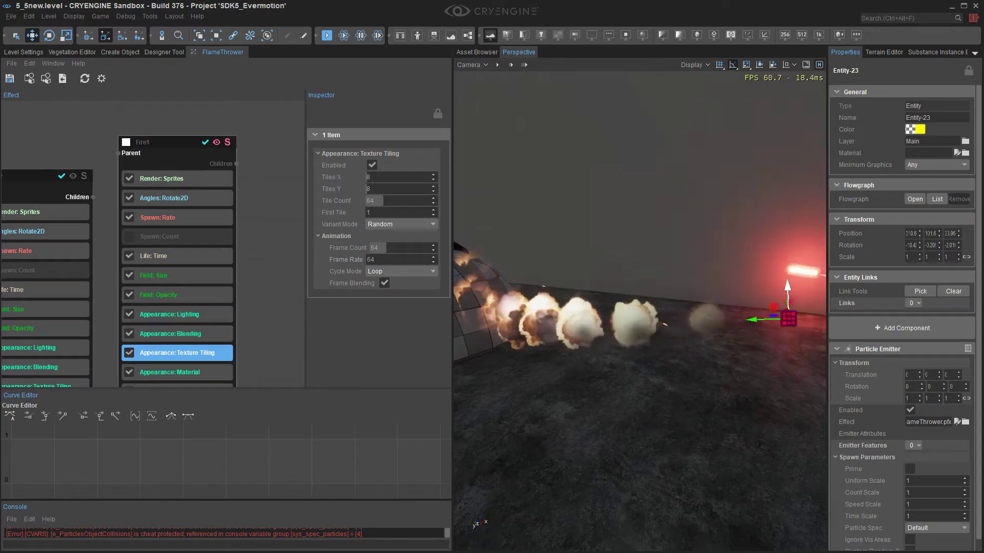
Step: Raise Fire1's Appearance: Lighting to a Diffuse of 8.6 and an Emissive of 3.3 kcd/m2
click(177, 334)
mouse_move(615, 287)
right_down()
mouse_move(595, 297)
mouse_move(604, 299)
right_up()
click(176, 314)
drag(433, 177, 433, 139)
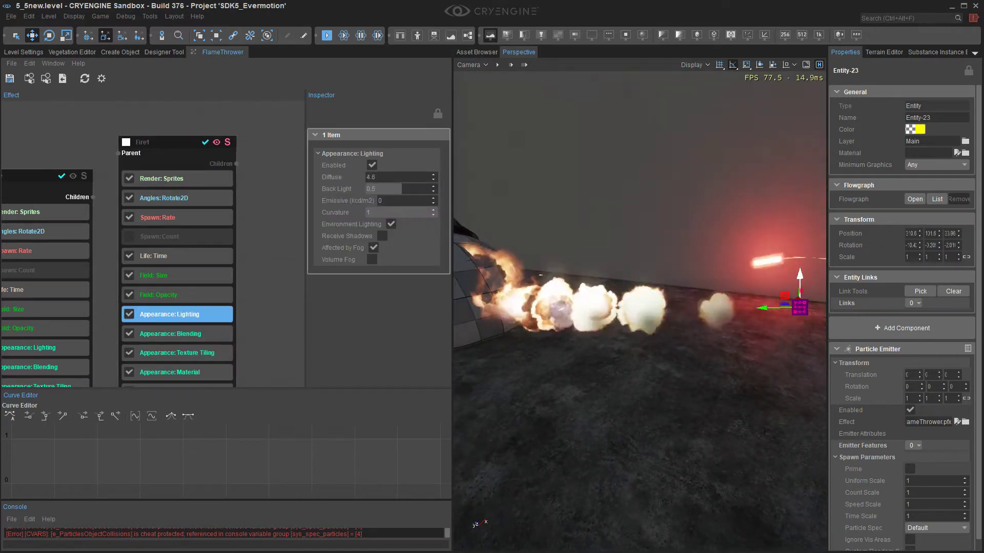
drag(433, 201, 433, 178)
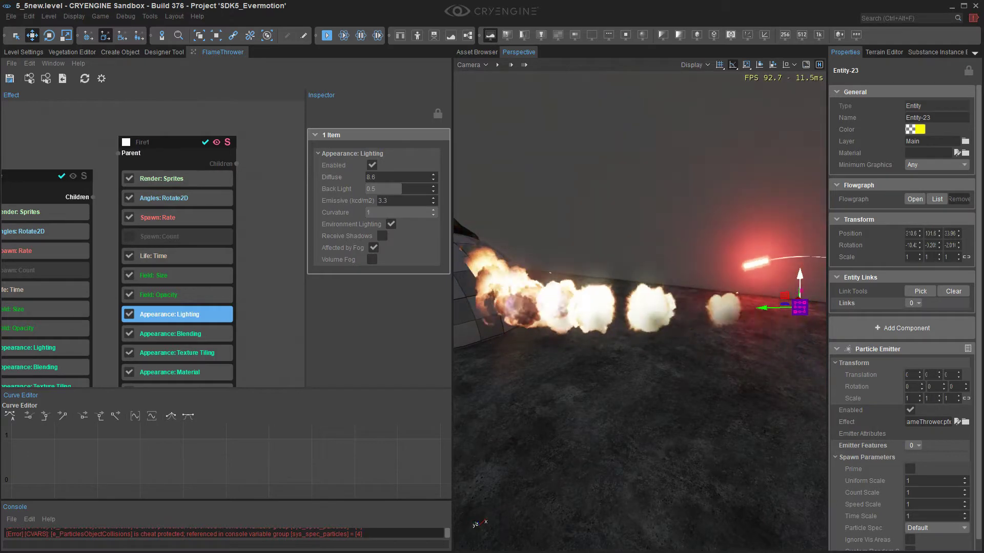
right_drag(615, 287, 554, 287)
key(d)
Step: Add a Field: Color feature to Fire1 directly after Field: Opacity
click(159, 294)
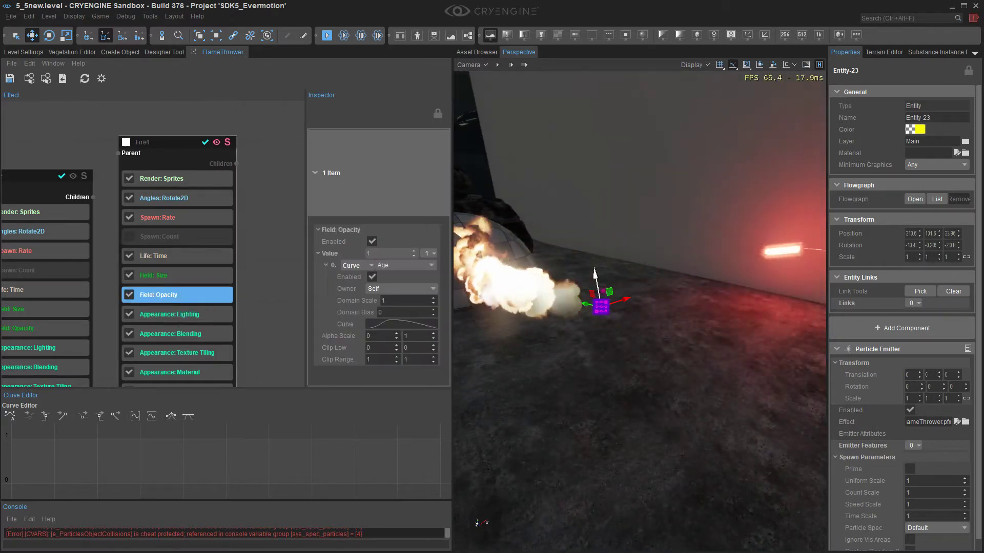
right_click(178, 292)
mouse_move(231, 353)
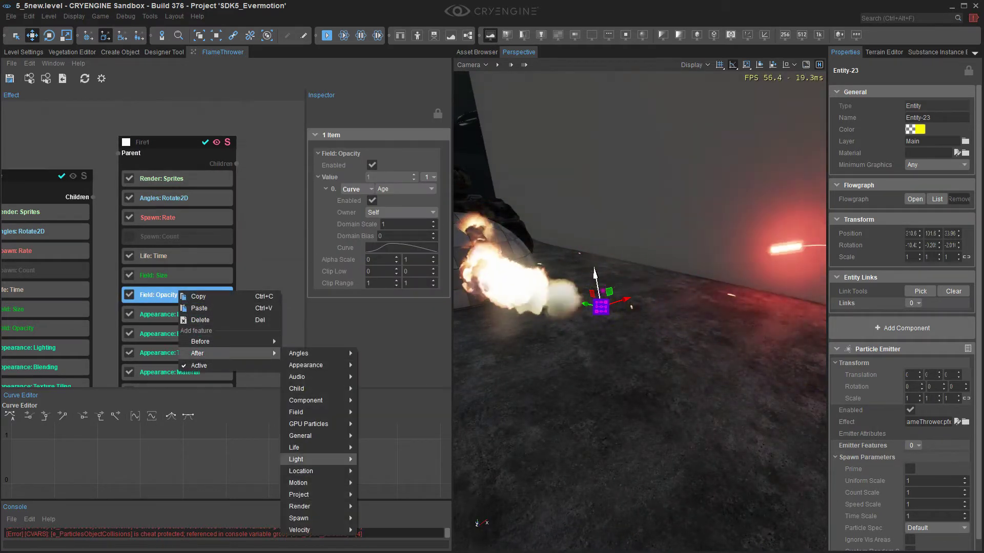
mouse_move(302, 412)
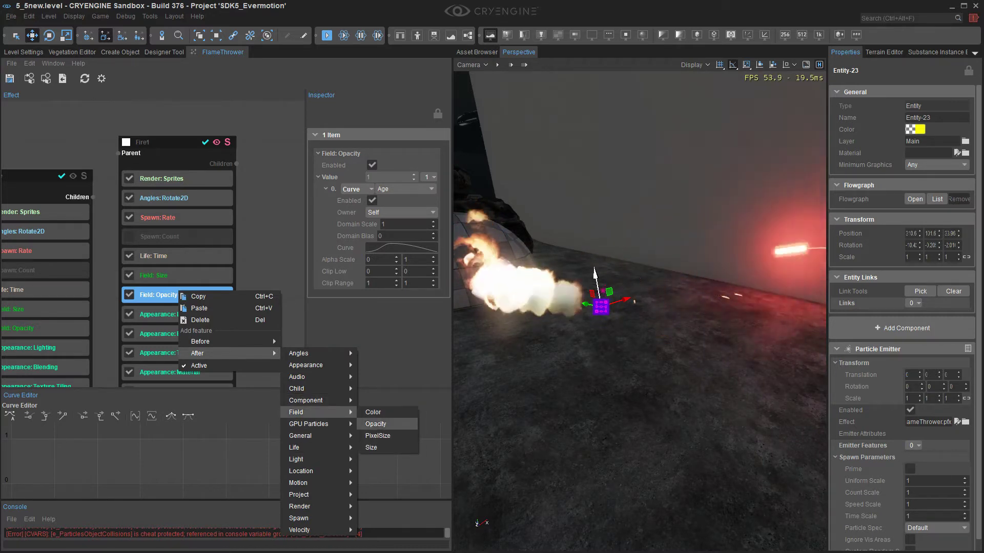
click(373, 412)
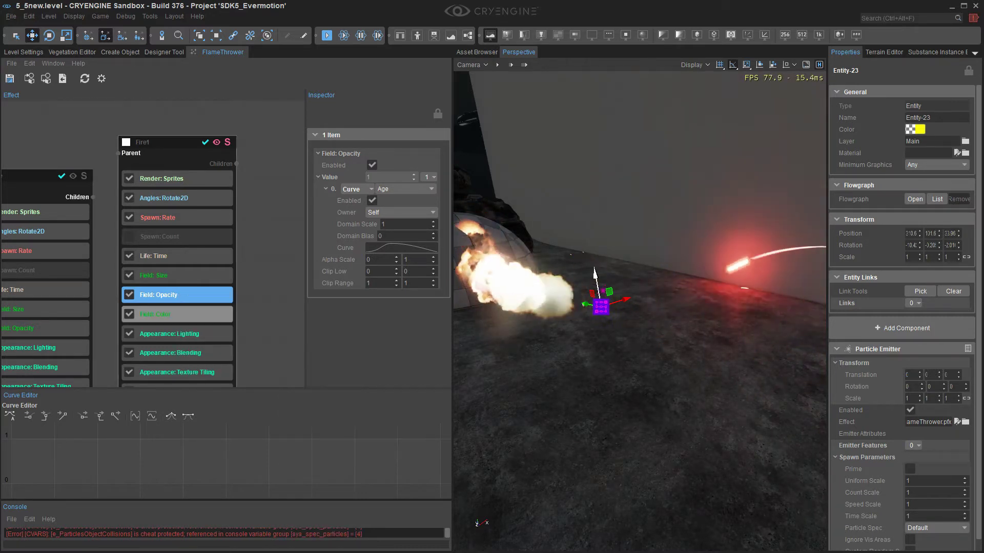
Step: Set Fire1's Field: Color to orange #ff530f and check the tinted fireballs in the viewport
click(158, 314)
click(350, 176)
click(370, 200)
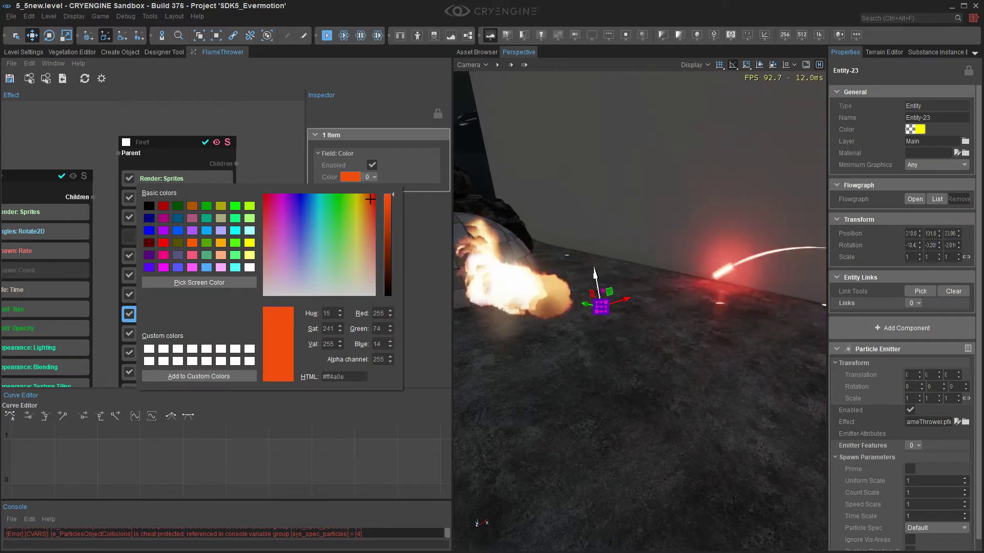
drag(370, 200, 369, 199)
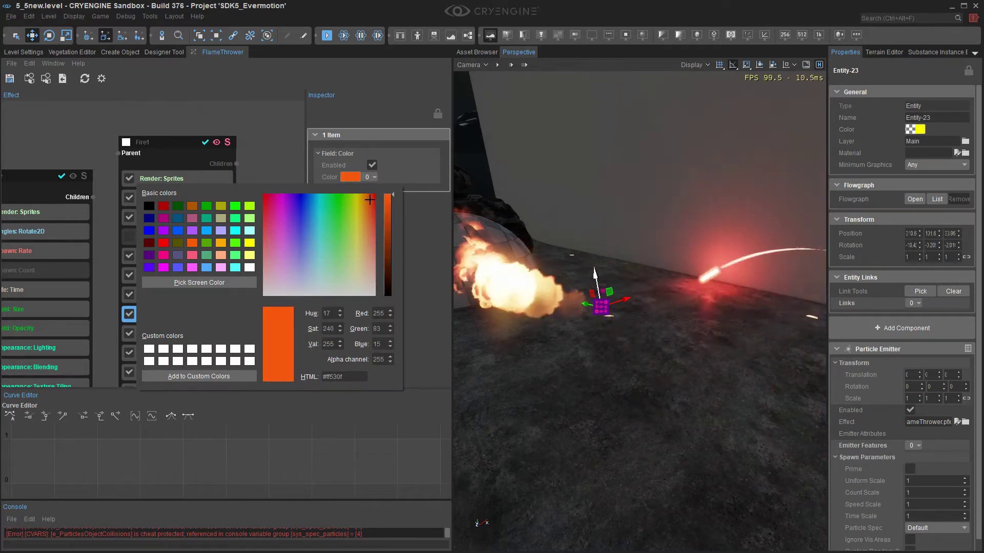
click(641, 306)
mouse_move(641, 305)
right_down()
mouse_move(554, 297)
mouse_move(626, 295)
right_up()
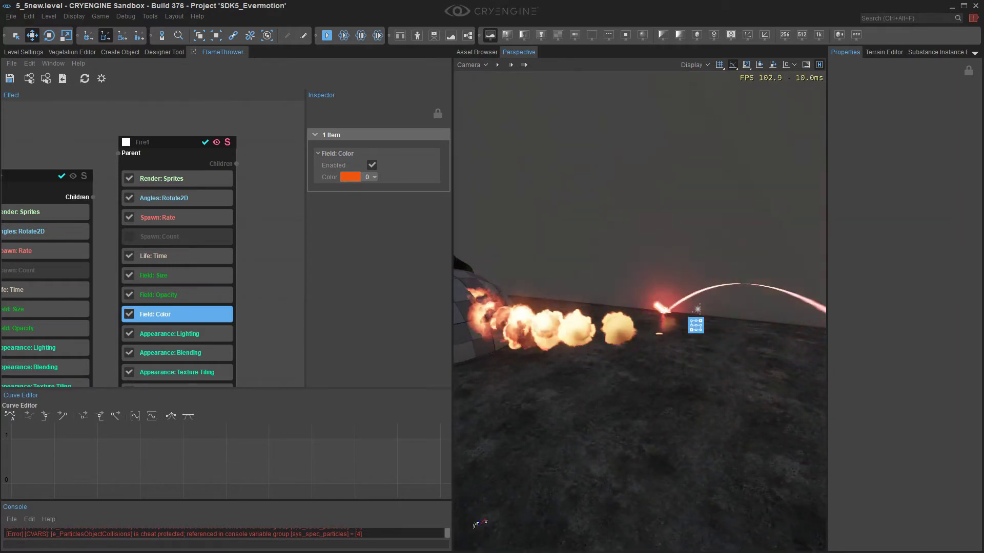
right_drag(625, 295, 605, 295)
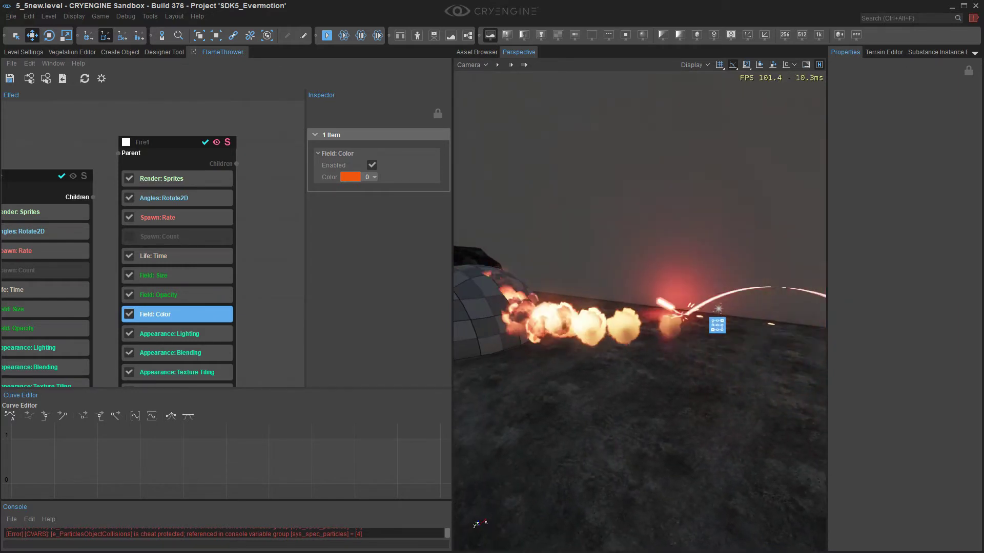
Step: Stop soloing Fire1 and open its Spawn: Rate settings while viewing the full effect
click(169, 257)
click(169, 218)
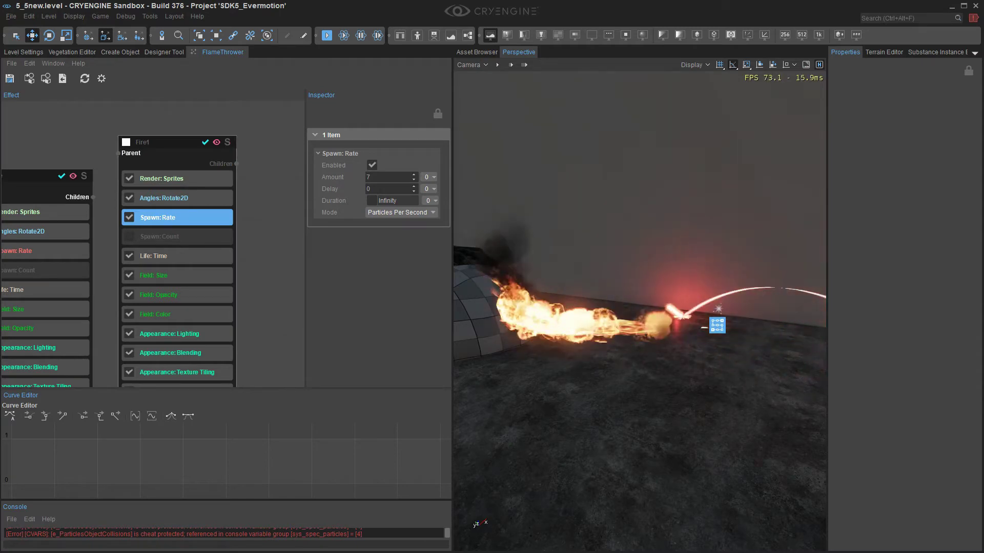
right_drag(640, 287, 650, 305)
Step: Rotate the flamethrower emitter about 5 degrees to check how the flames hit the dome
key(3)
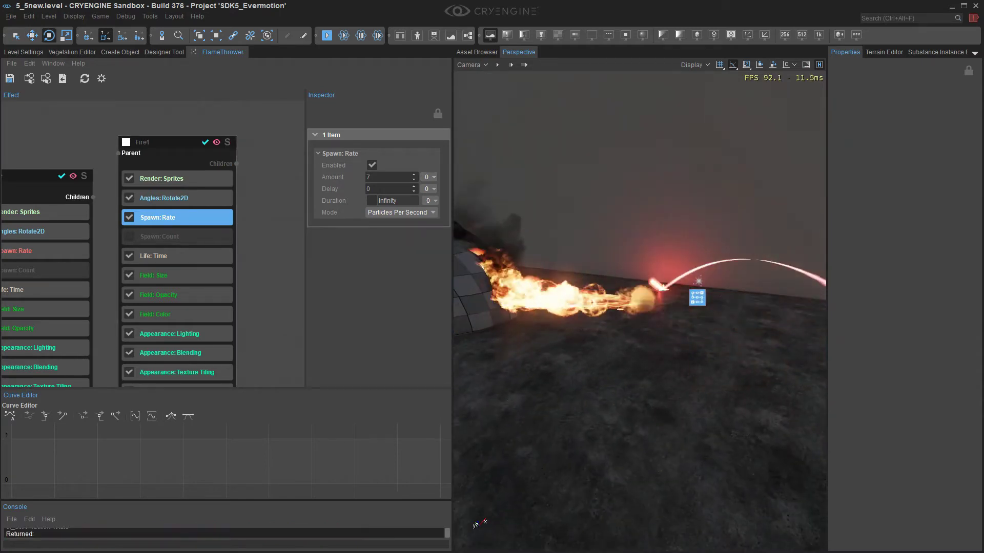
click(698, 297)
key(s)
drag(715, 307, 709, 281)
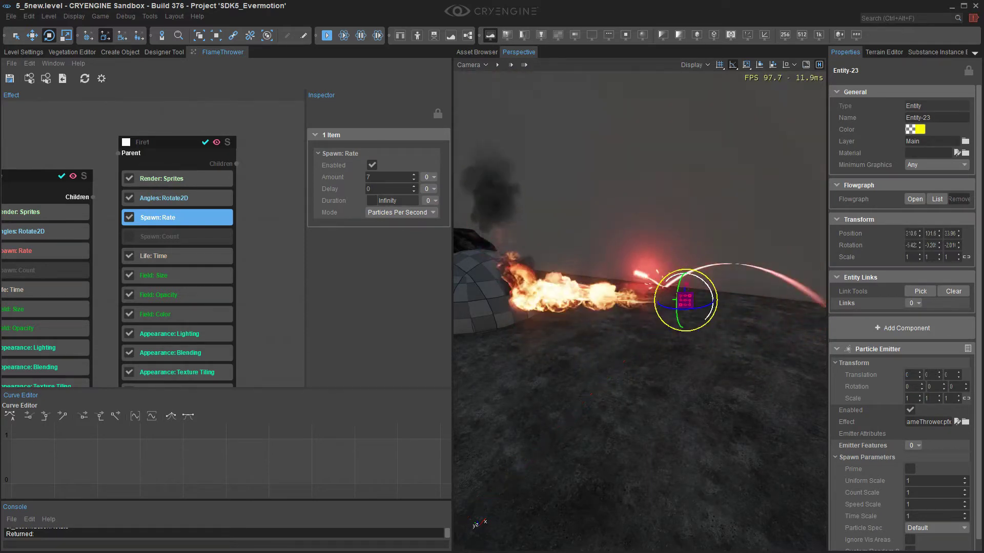
Step: Try a Field: Size value of 2 on Fire1 while tilting the emitter up and down
click(177, 275)
click(387, 178)
text(2)
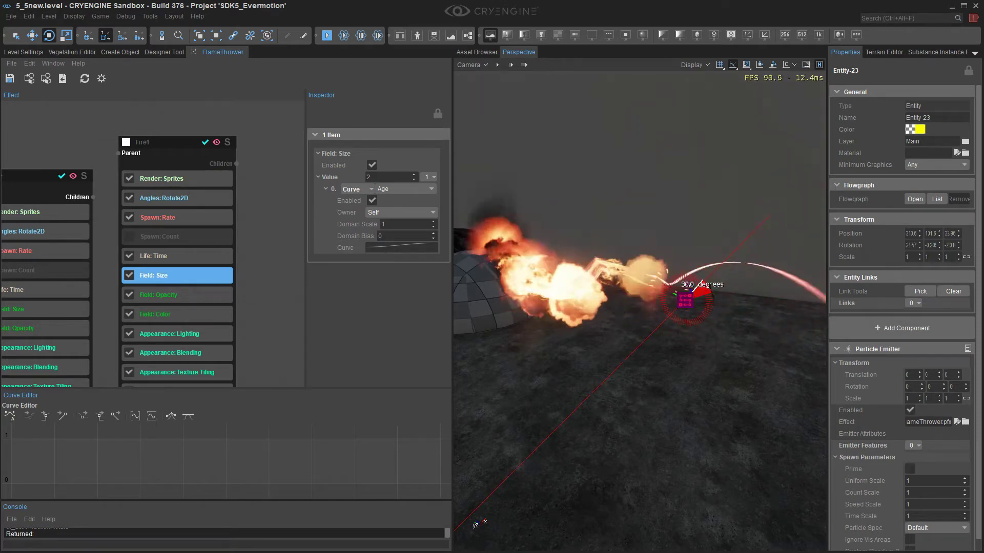
mouse_move(711, 292)
mouse_down()
mouse_move(714, 306)
mouse_move(706, 283)
mouse_up()
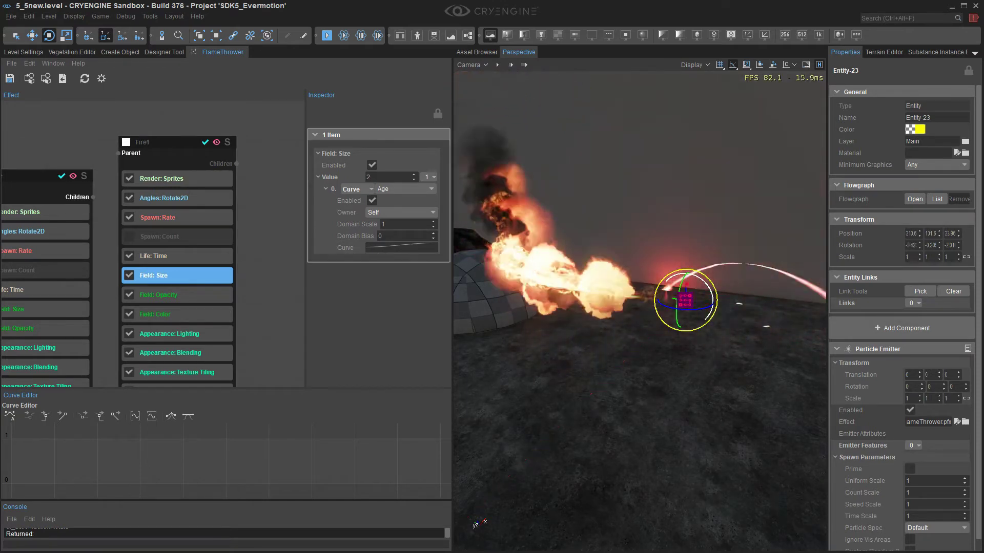
Step: Set Fire1's Field: Size value to 1.5 and tilt the emitter to check the flames
click(387, 177)
text(1.5)
key(Return)
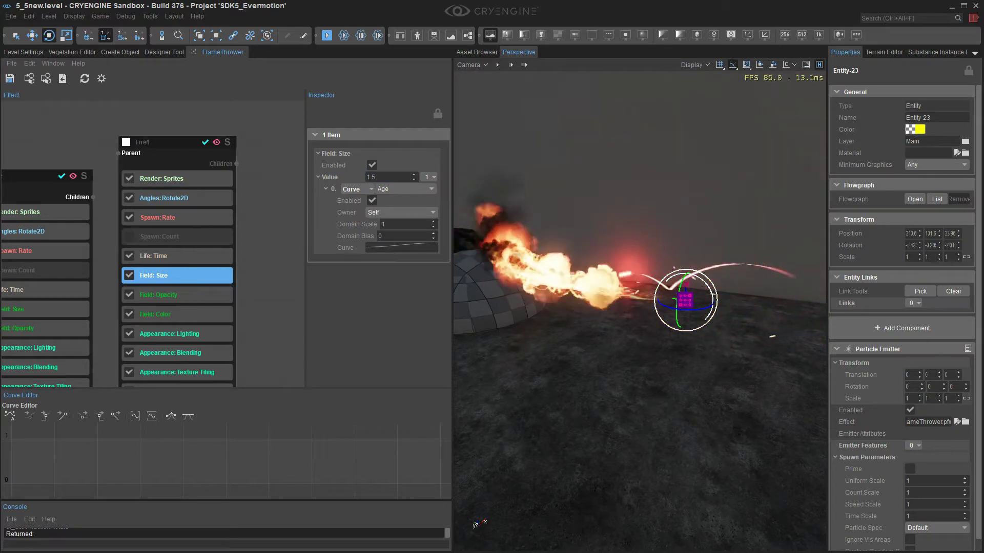
drag(690, 272, 696, 281)
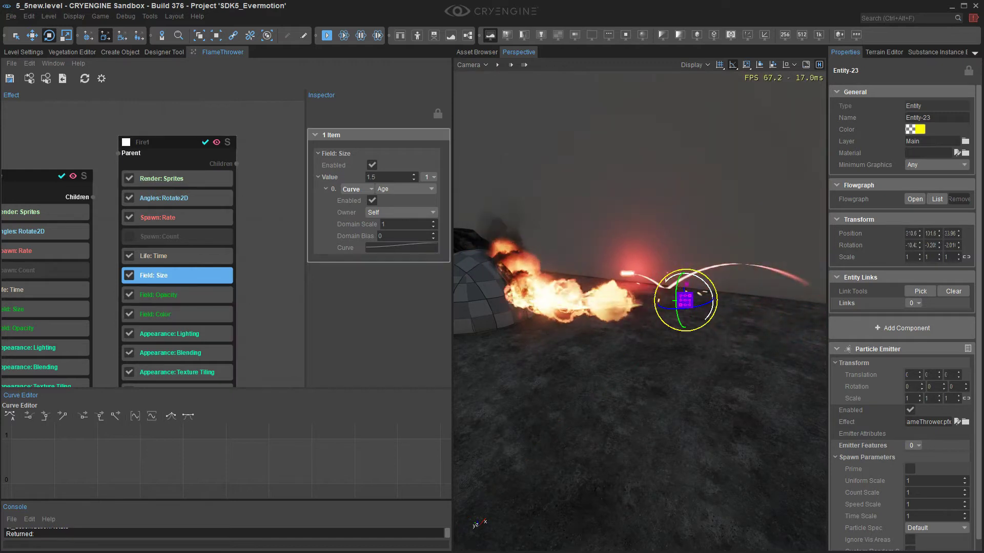
Step: Lower the first key of Fire1's size-over-age curve to 0 and tilt the emitter to test the flames
click(401, 248)
middle_drag(221, 474, 278, 441)
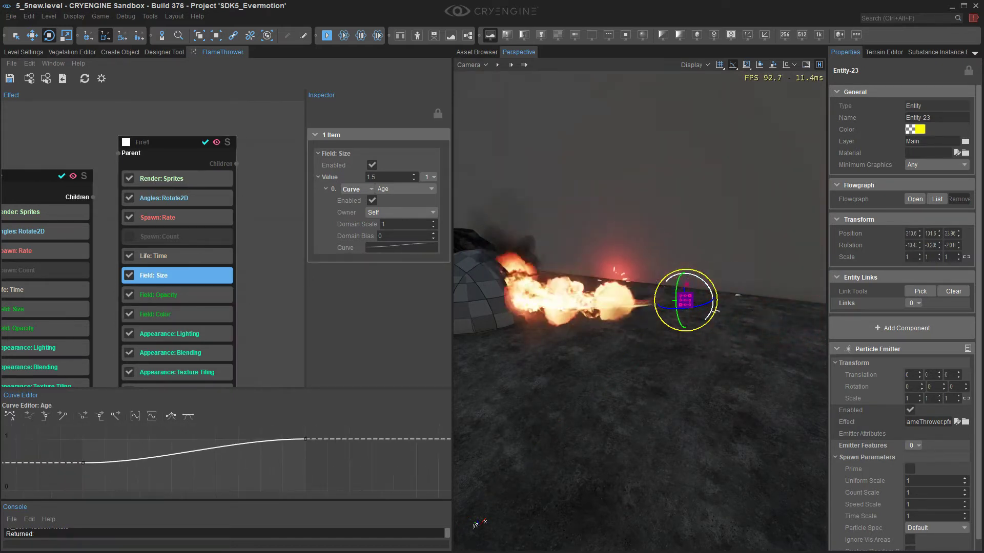
drag(83, 462, 83, 487)
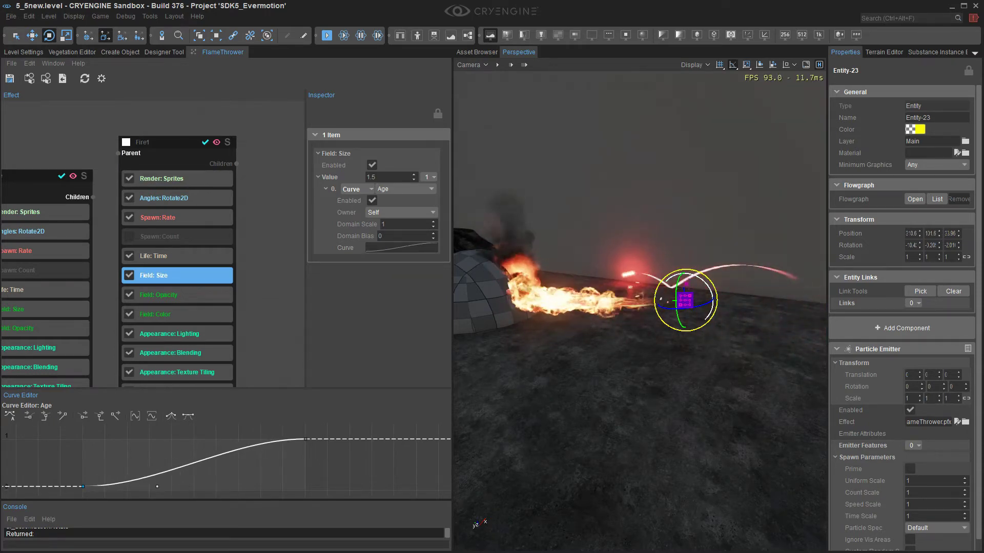
mouse_move(704, 281)
mouse_down()
mouse_move(711, 309)
mouse_move(702, 281)
mouse_move(700, 296)
mouse_up()
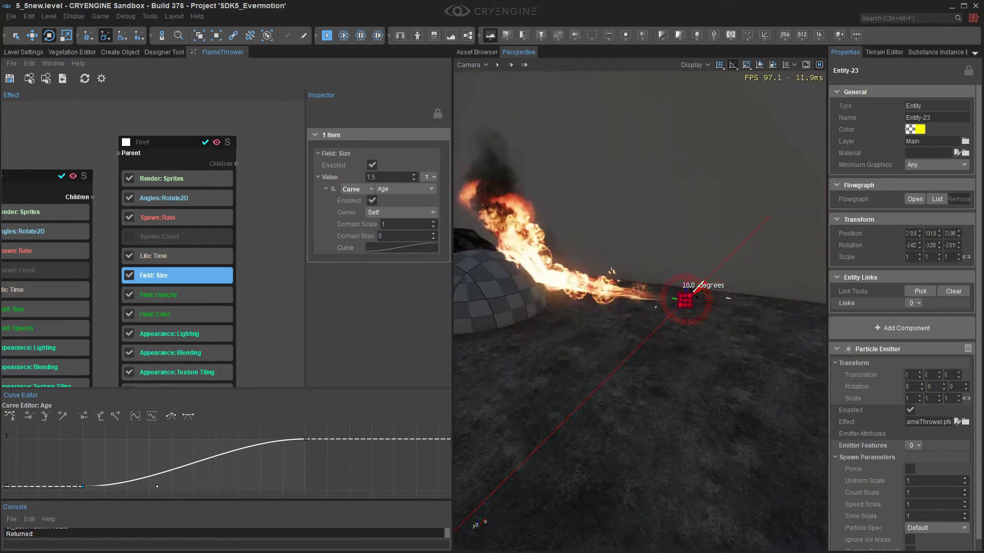
Step: Examine the component nodes in the effect graph from Fire1 to Smoke and back
middle_drag(261, 327, 265, 249)
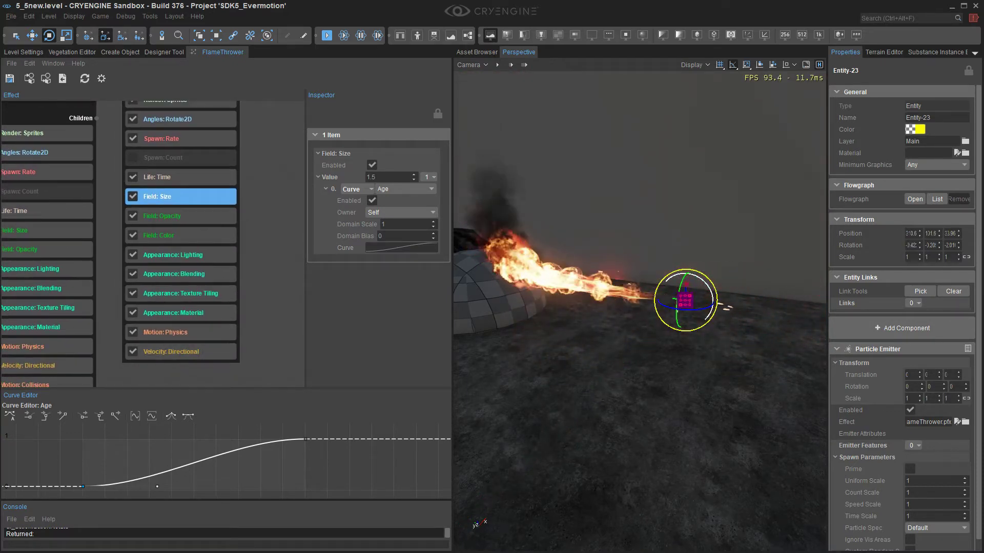
middle_drag(220, 371, 294, 194)
middle_drag(169, 266, 268, 205)
middle_drag(179, 246, 270, 217)
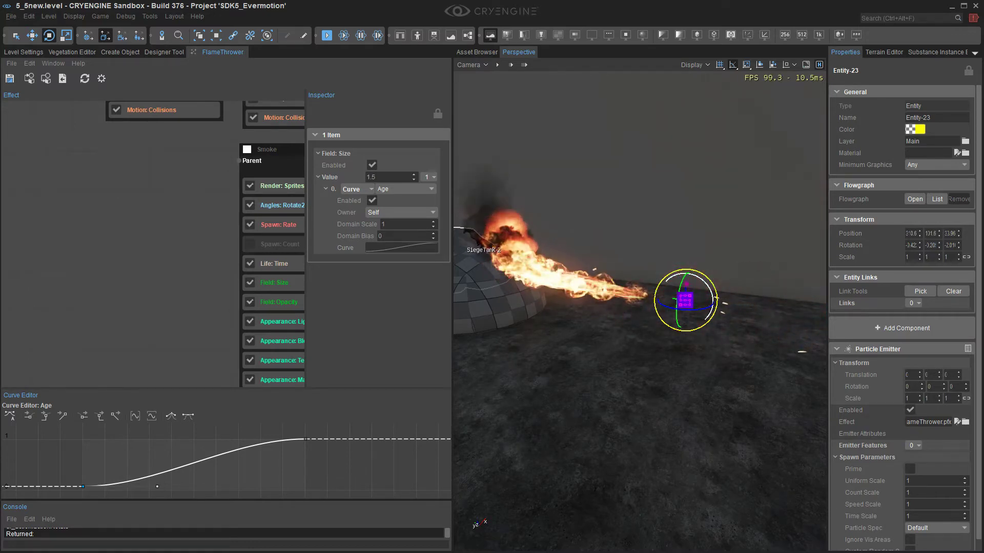
middle_drag(205, 246, 149, 246)
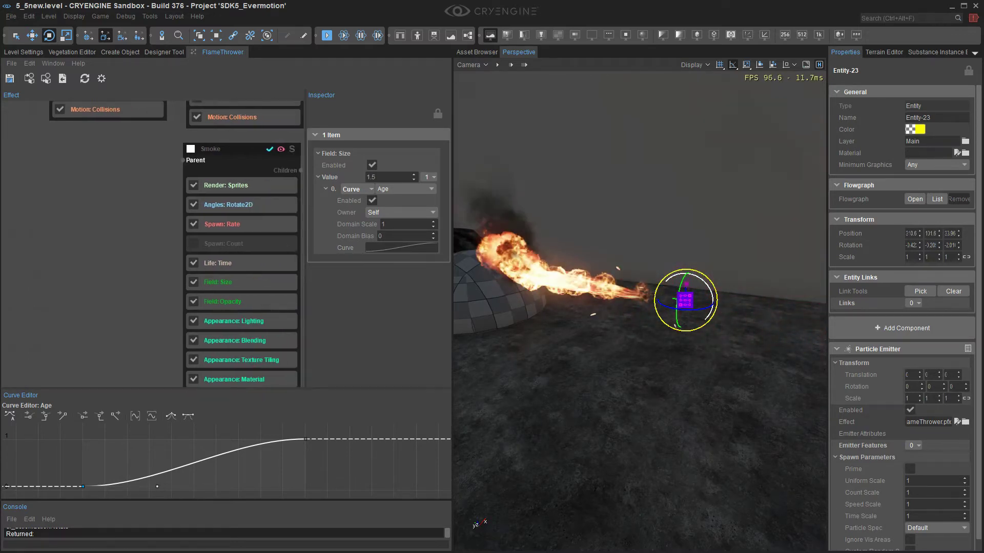
middle_drag(245, 147, 160, 324)
middle_drag(226, 205, 235, 298)
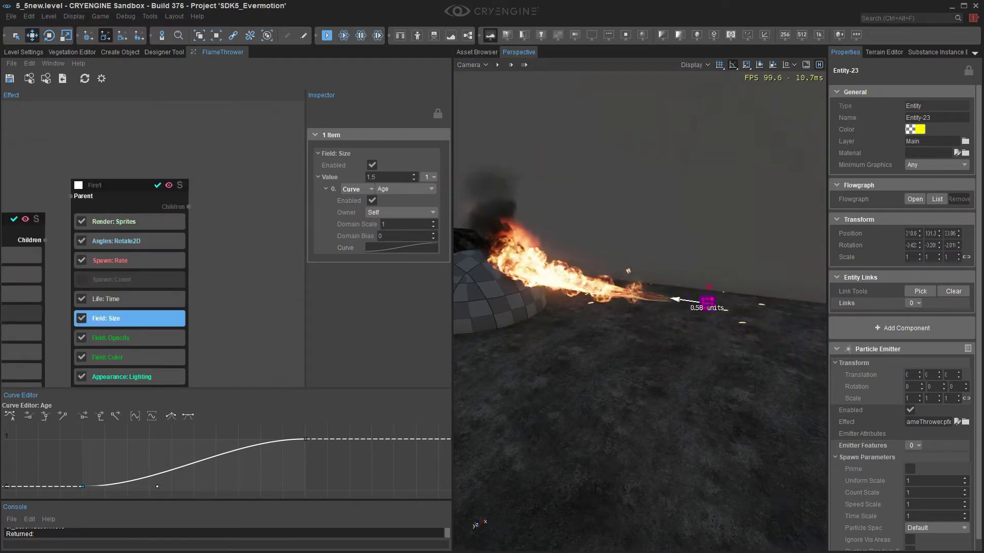
Step: Duplicate the Fire1 component and place the copy beside it in the effect graph
click(116, 185)
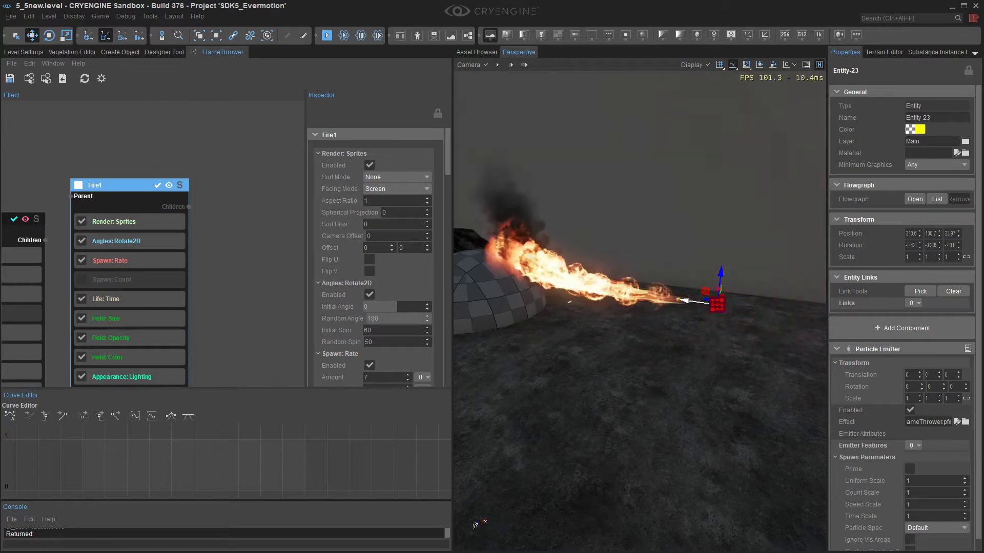
click(236, 215)
click(116, 186)
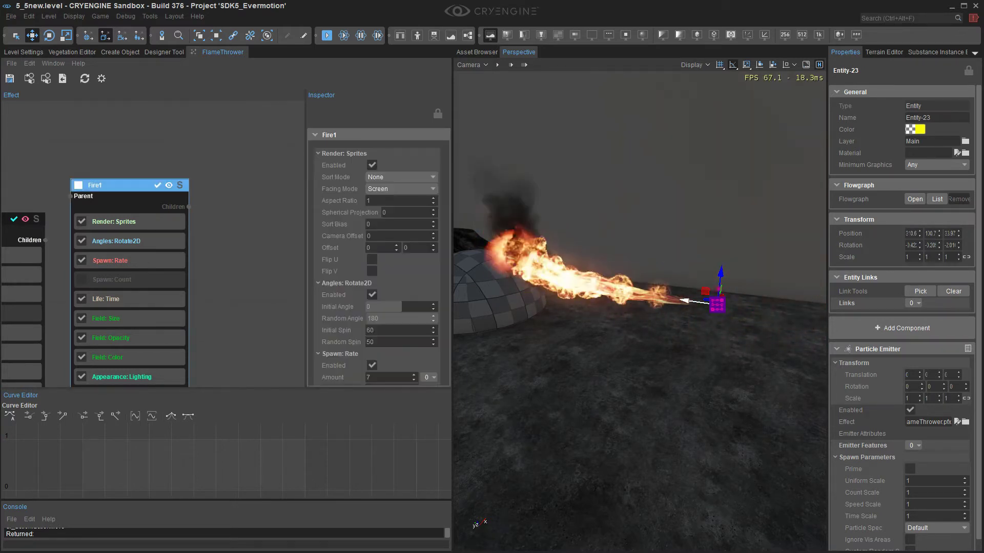
key(ctrl+c)
middle_drag(236, 231, 188, 172)
click(205, 184)
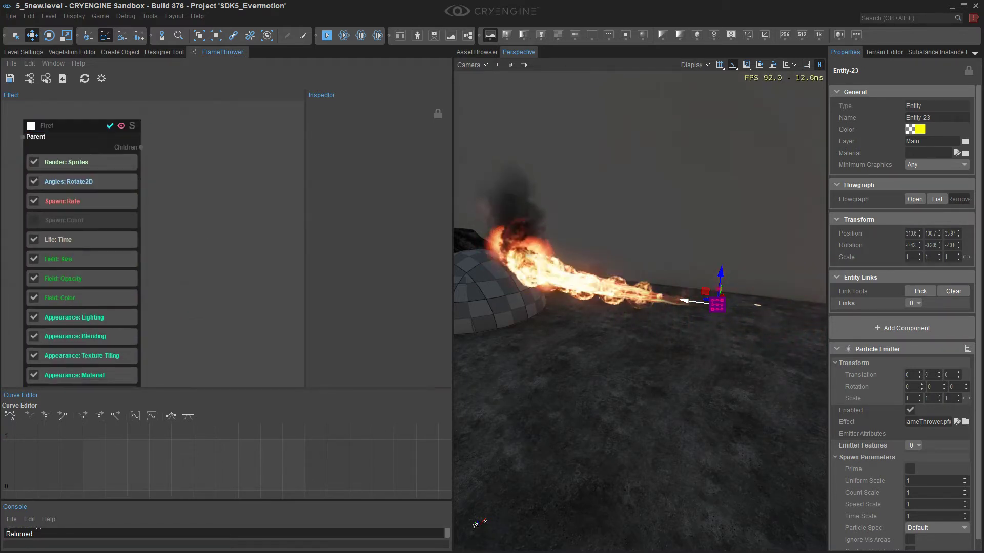
key(ctrl+v)
middle_drag(246, 200, 205, 218)
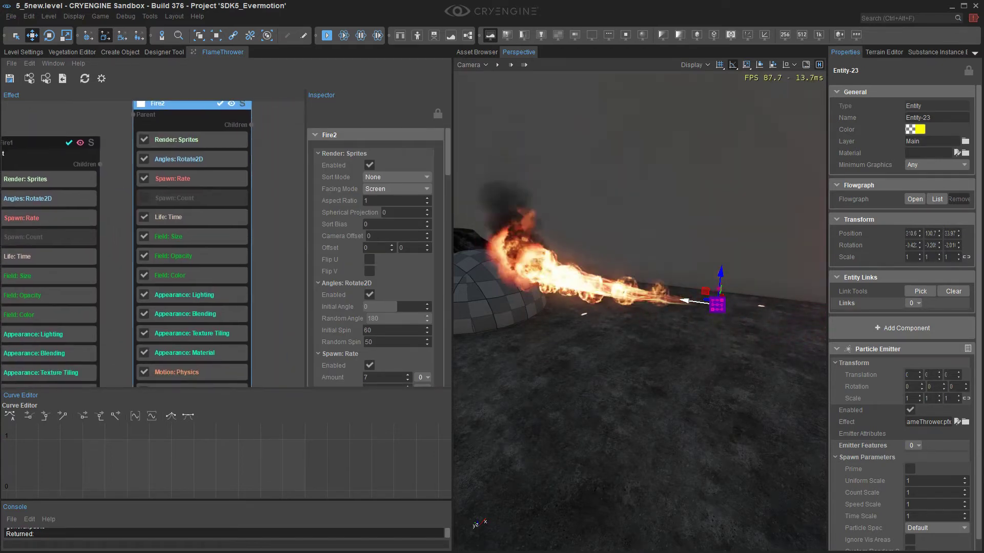
Step: Turn off Fire2's Appearance: Texture Tiling, Appearance: Material, Field: Size and Field: Opacity features
click(192, 333)
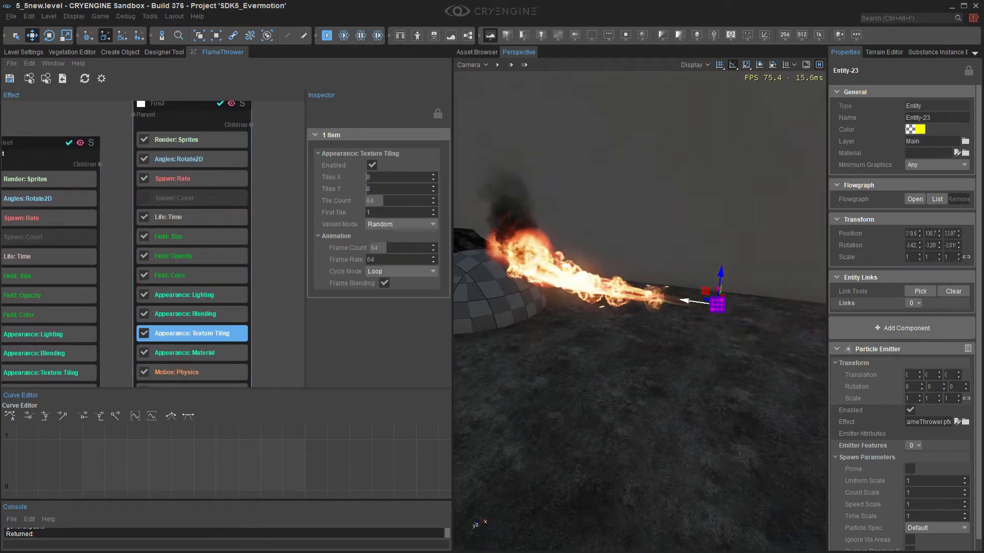
click(144, 353)
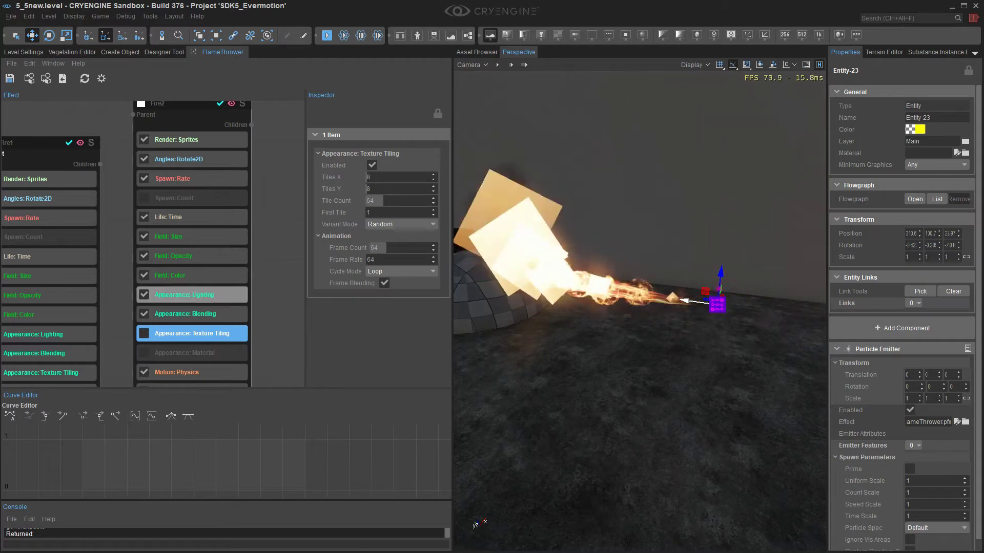
click(144, 255)
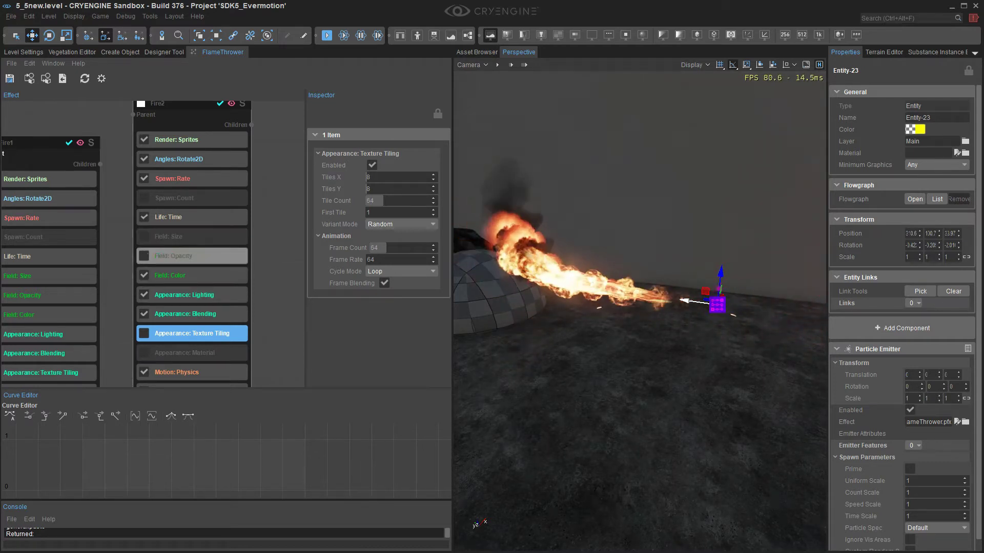
Step: Add a Light feature to Fire2 directly after its Field: Size feature
click(173, 236)
right_click(174, 238)
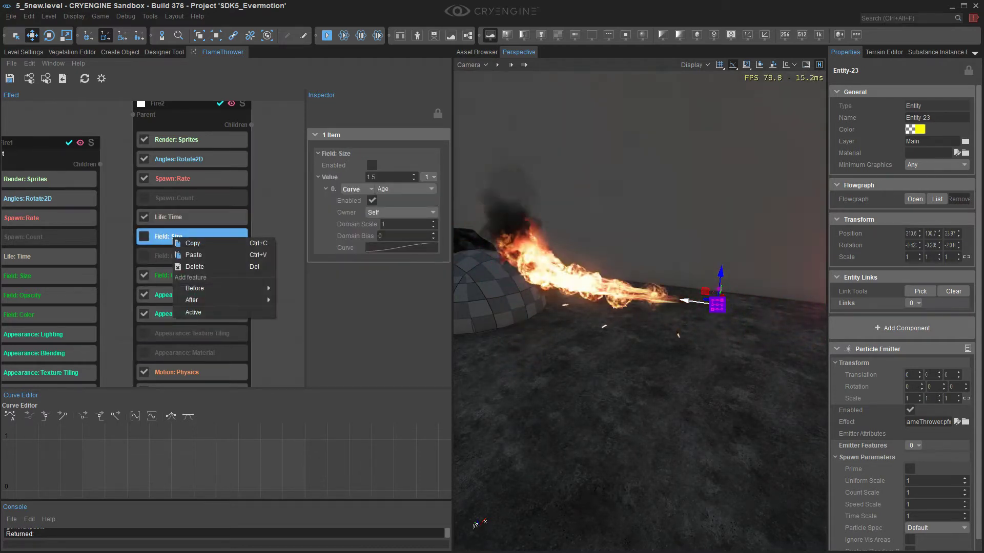
click(179, 179)
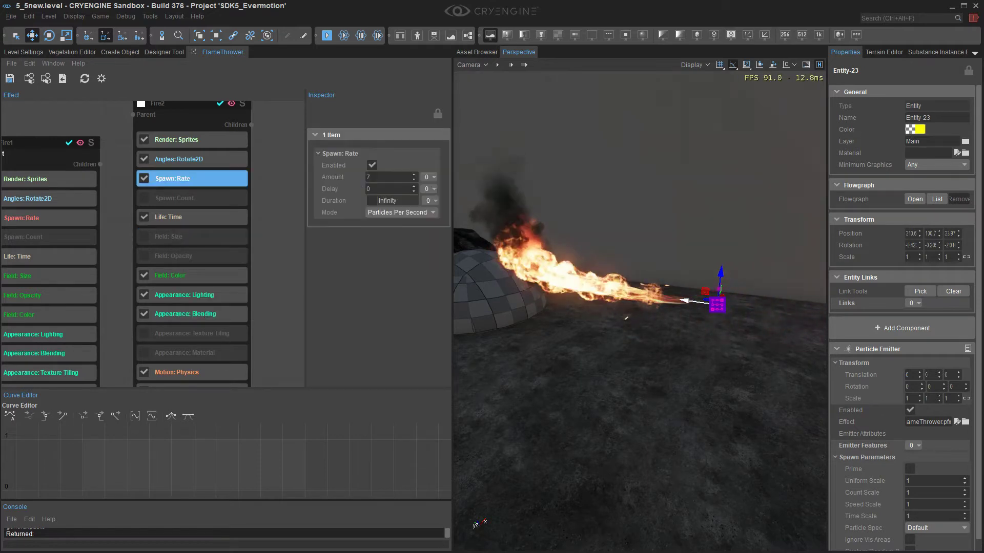
click(177, 236)
right_click(198, 237)
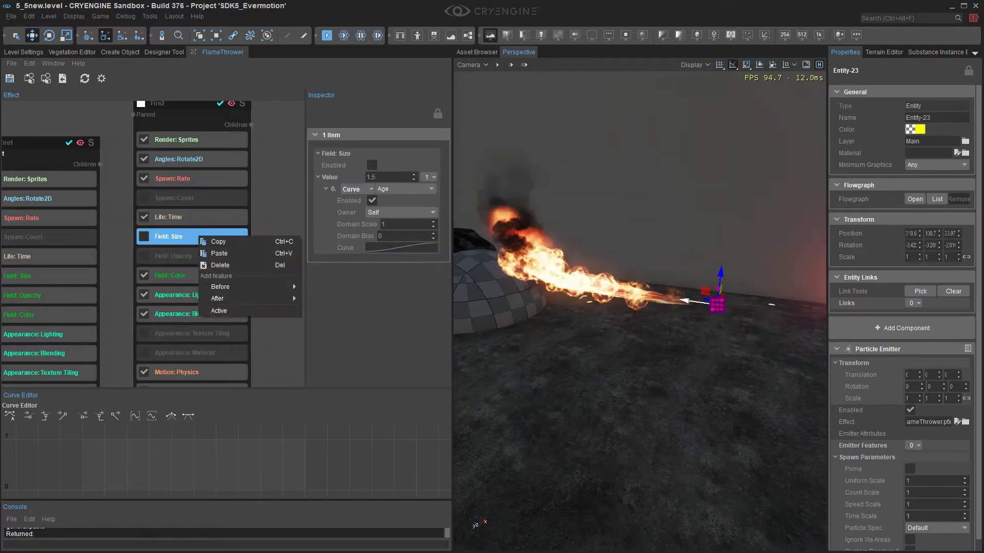
mouse_move(235, 299)
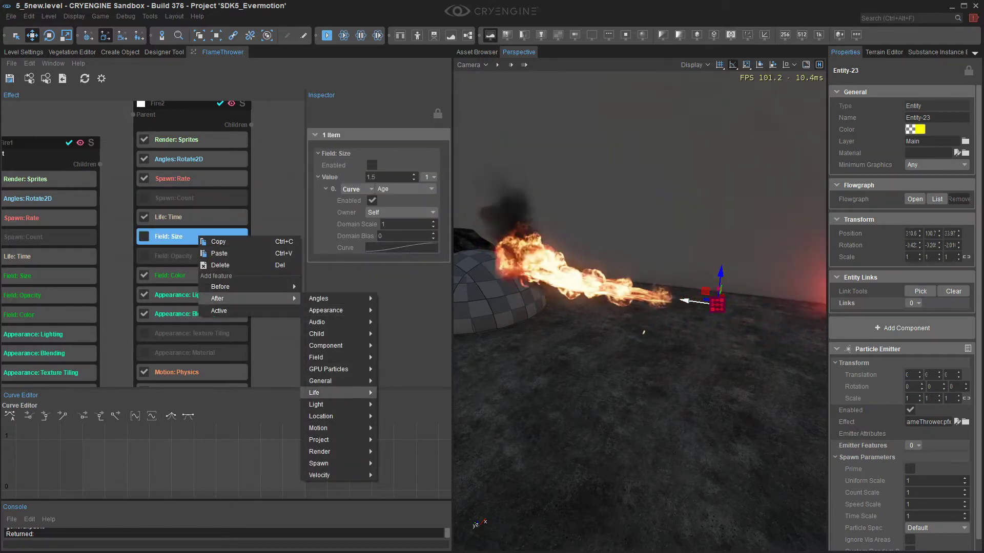
mouse_move(323, 404)
click(392, 404)
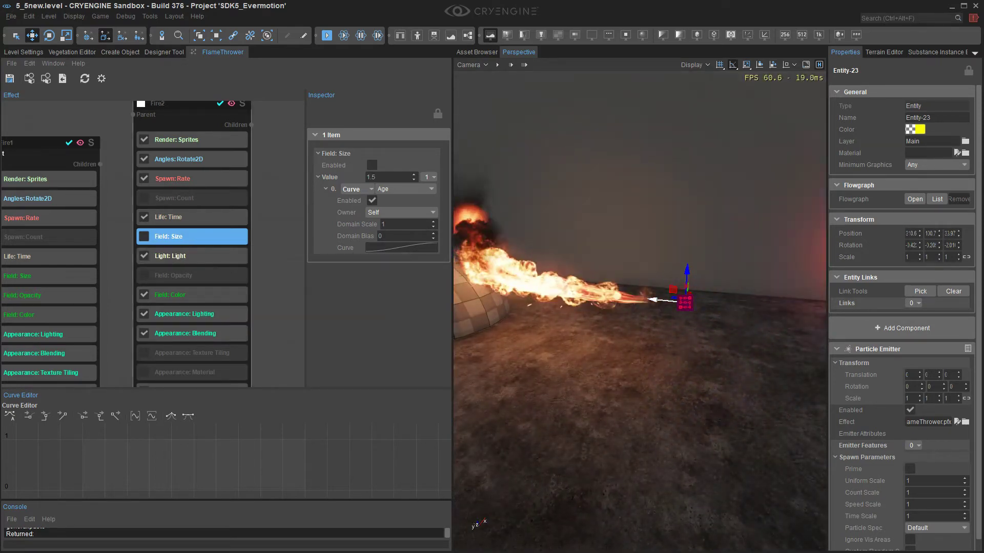
Step: Solo the Fire2 component and tune its Spawn: Rate amount, trying 10 and settling on 8 particles per second
click(243, 104)
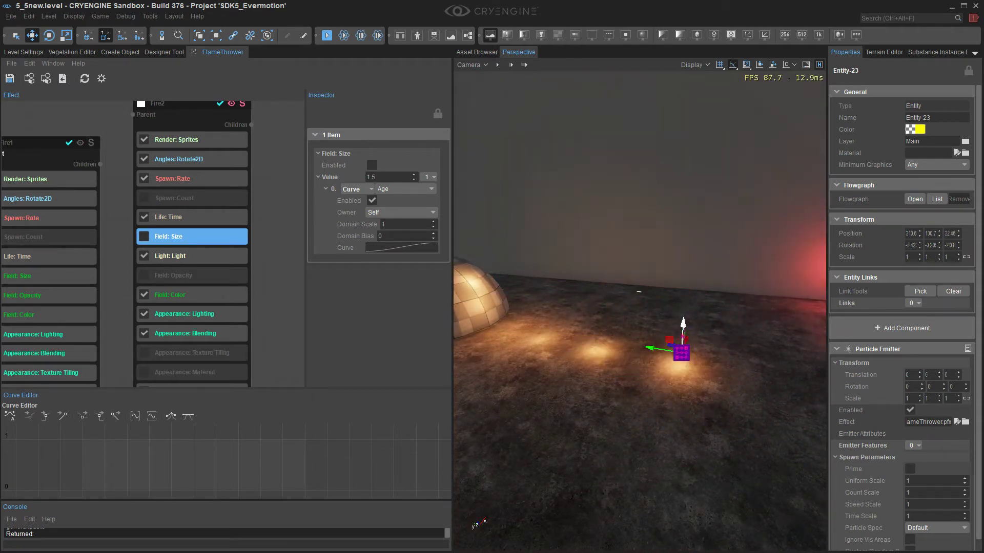
right_drag(641, 308, 607, 290)
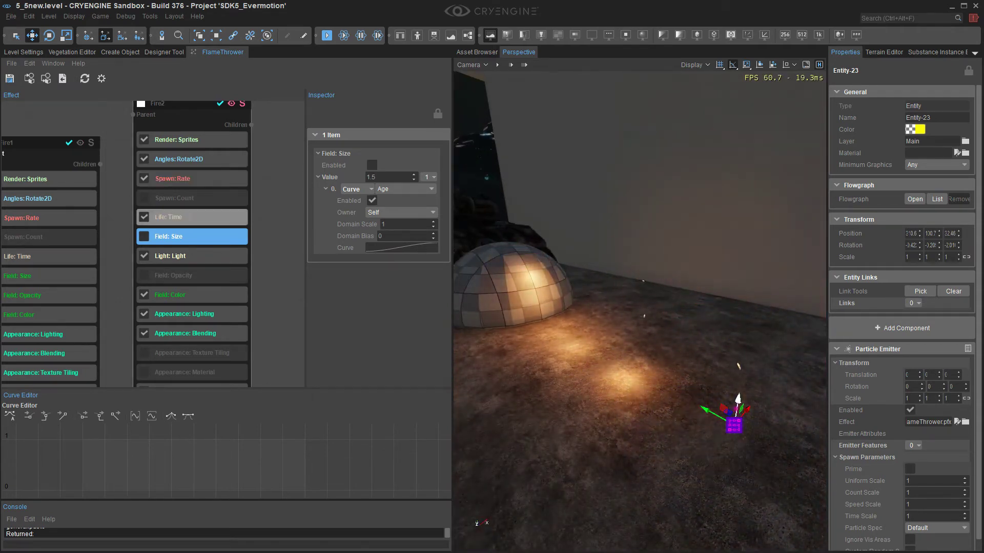
click(192, 217)
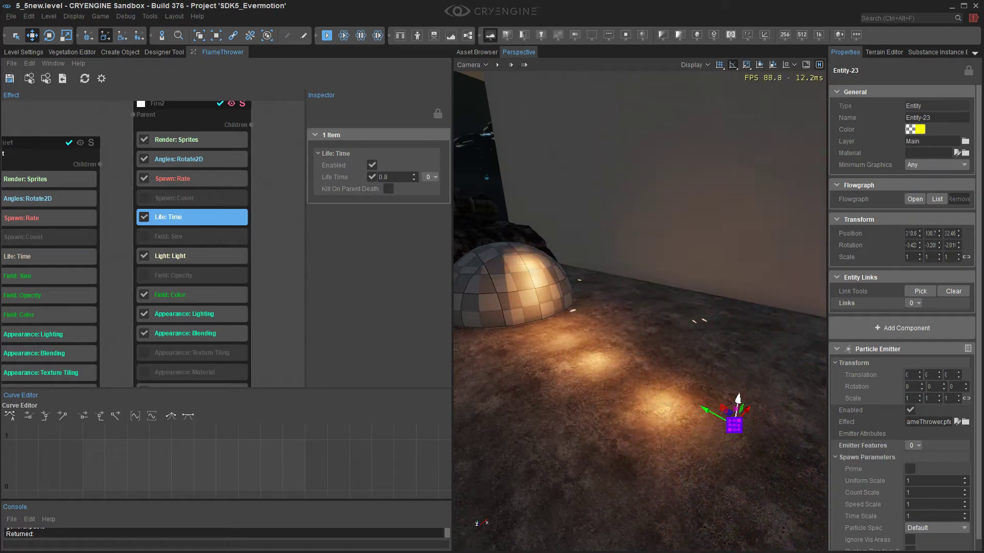
click(192, 179)
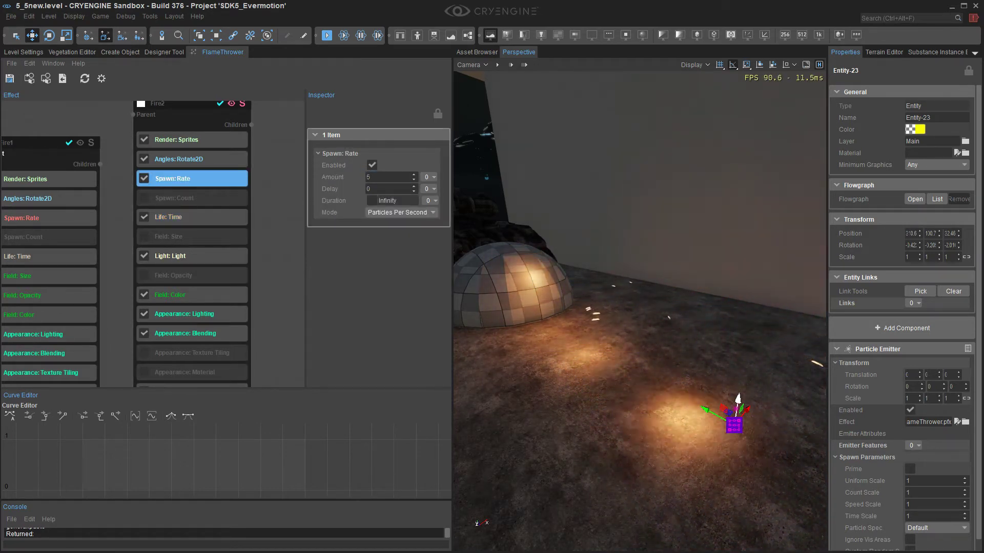
text(10)
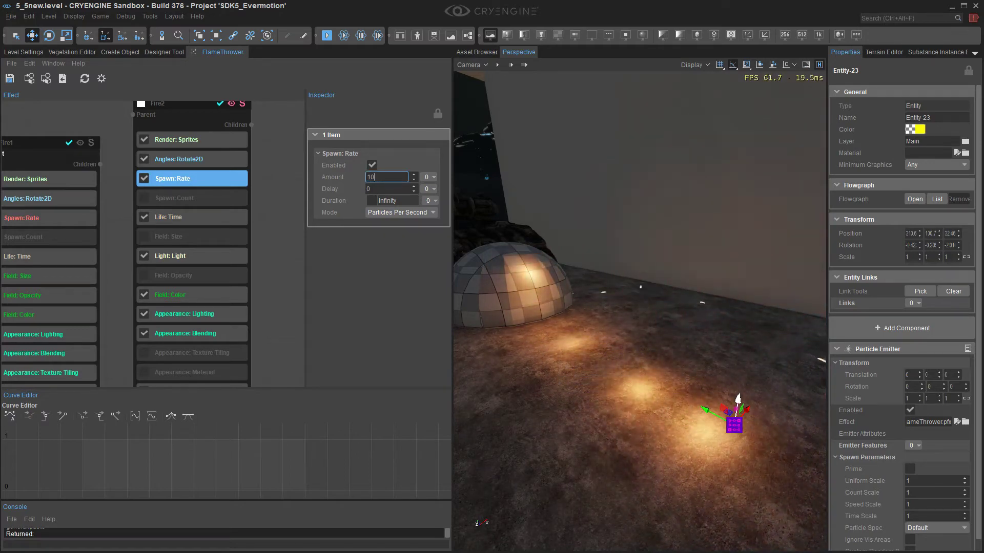
key(Return)
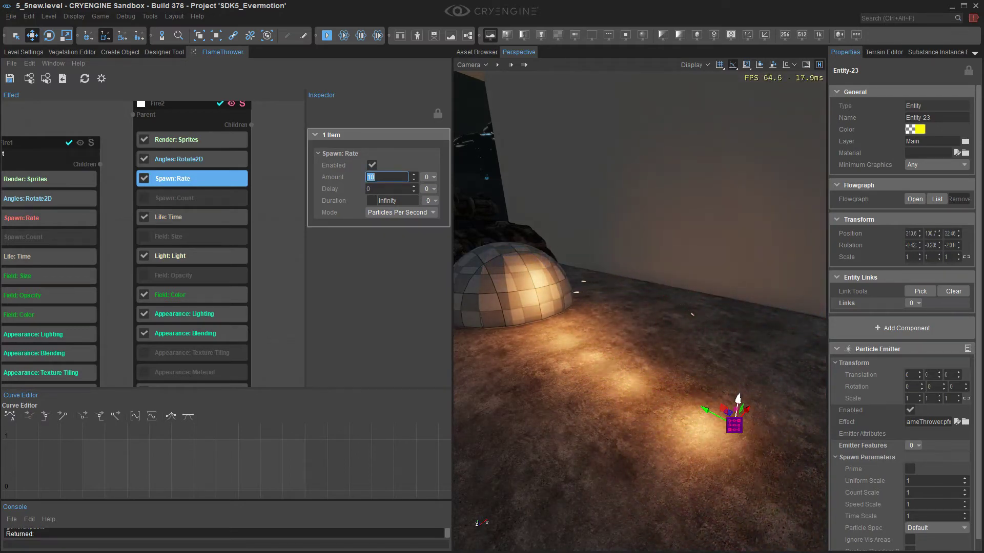
text(8)
right_drag(589, 297, 611, 319)
Step: Change Fire2's Field: Color to the orange-red #ff3705
click(189, 295)
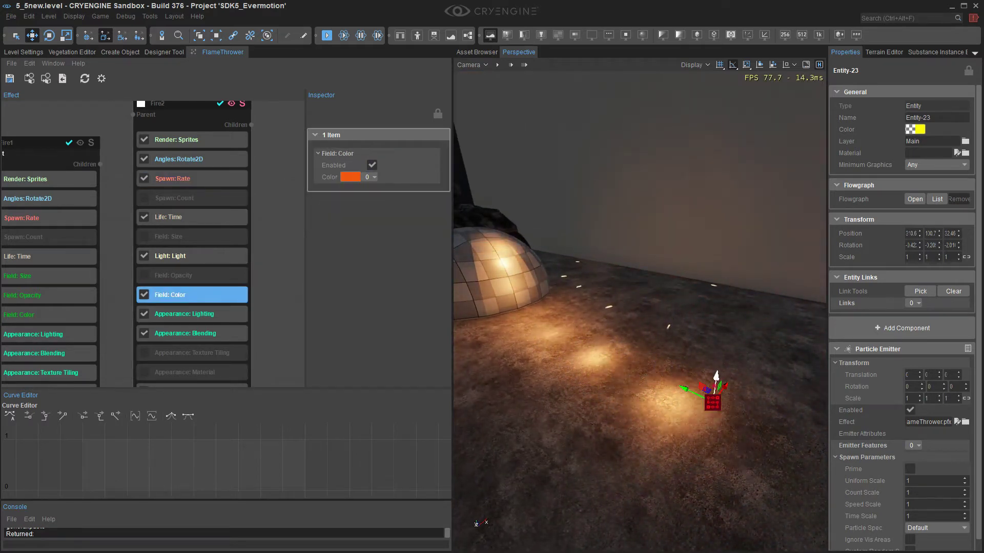
click(351, 177)
click(372, 196)
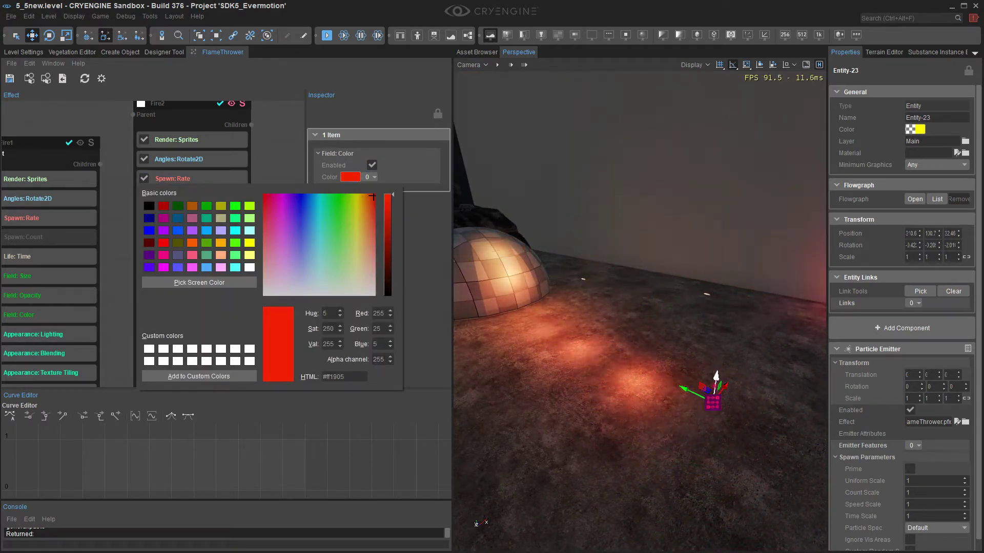
drag(372, 197, 370, 197)
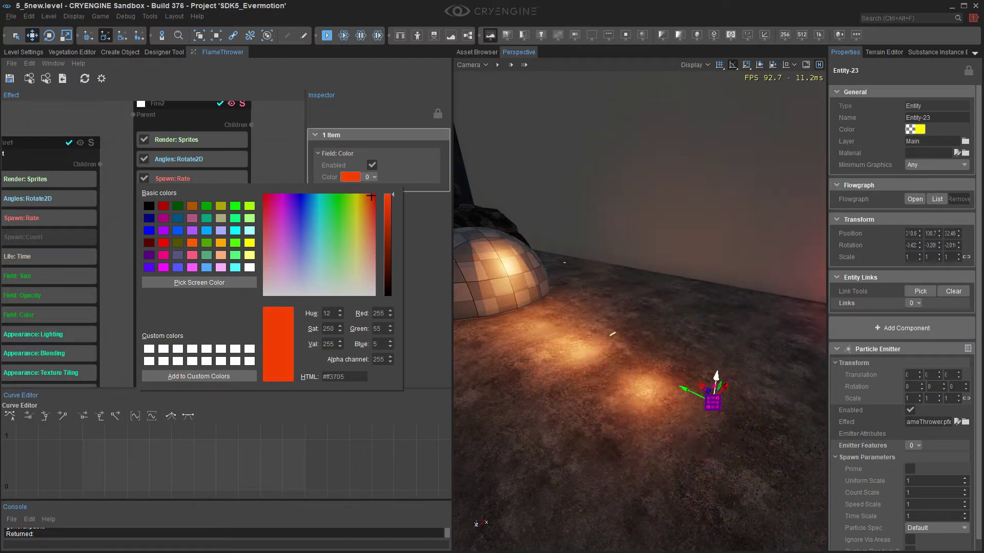
click(605, 216)
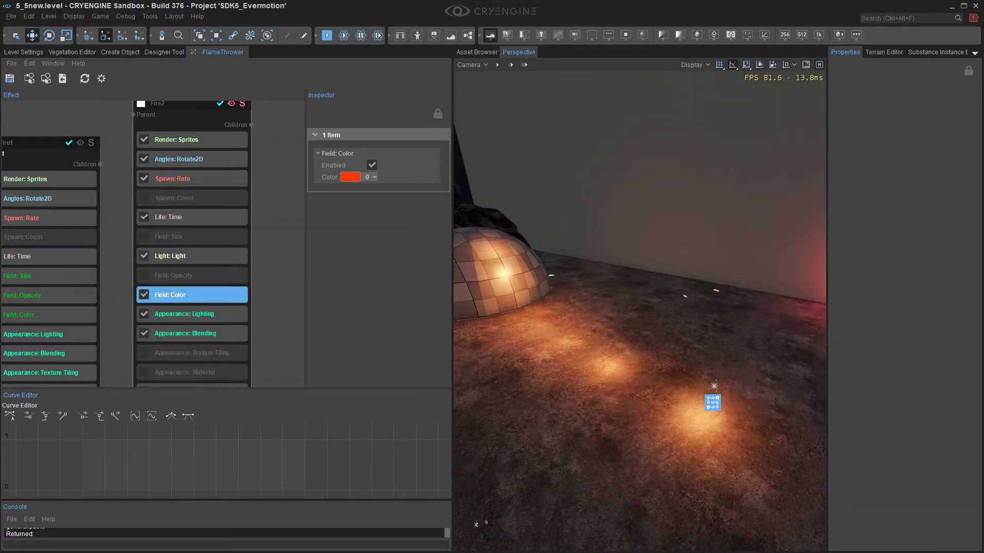
Step: Test different intensities for Fire2's Light feature, including 2, and set it to 6
click(192, 257)
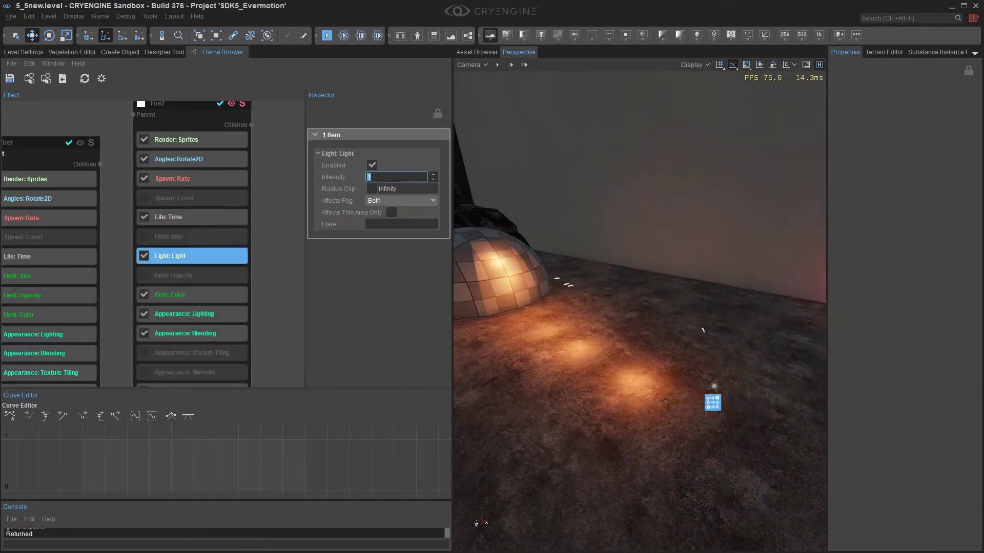
text(8)
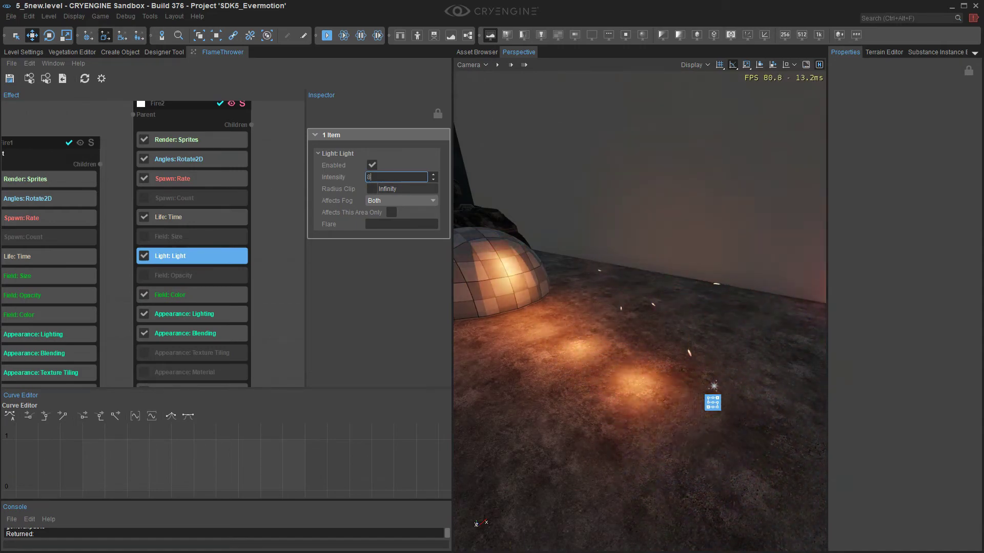
key(Return)
click(396, 177)
text(2)
key(Return)
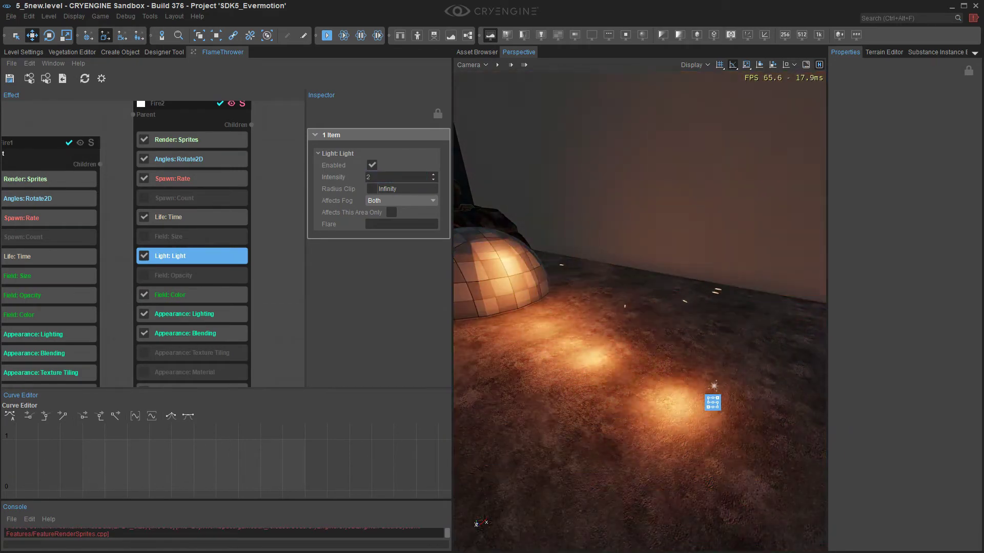
click(396, 177)
text(6)
key(Return)
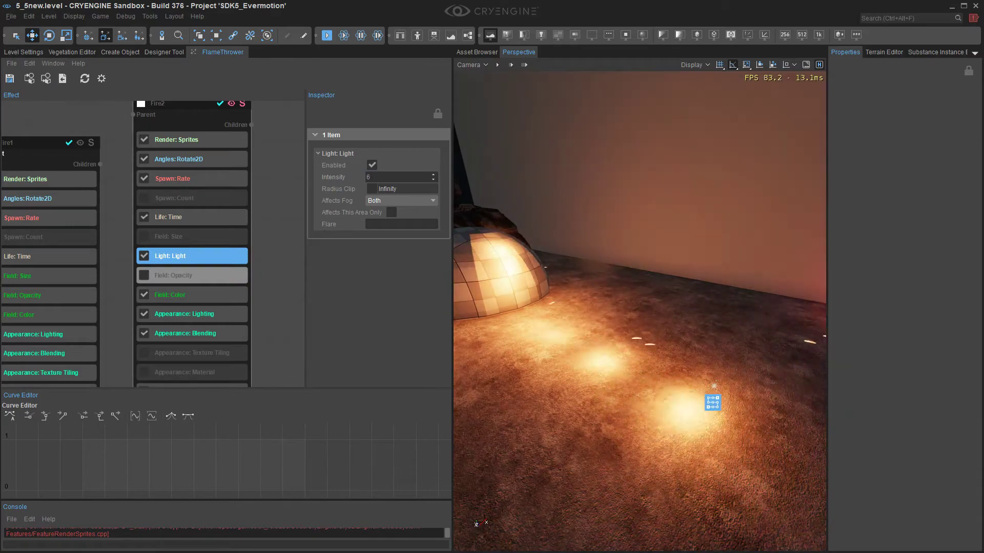
Step: Try enabling Fire2's Field: Size feature alongside the light and turn it back off
click(192, 236)
click(144, 236)
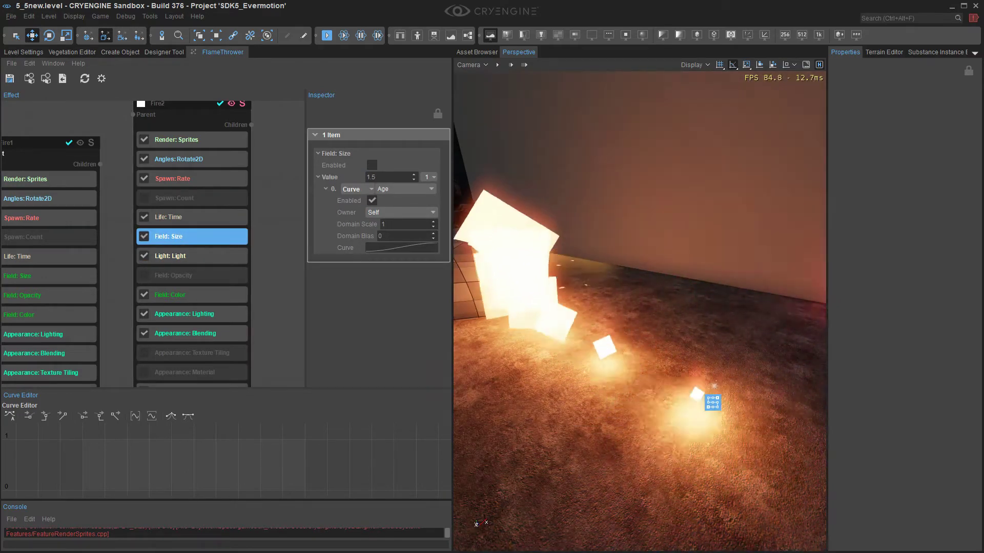
click(144, 236)
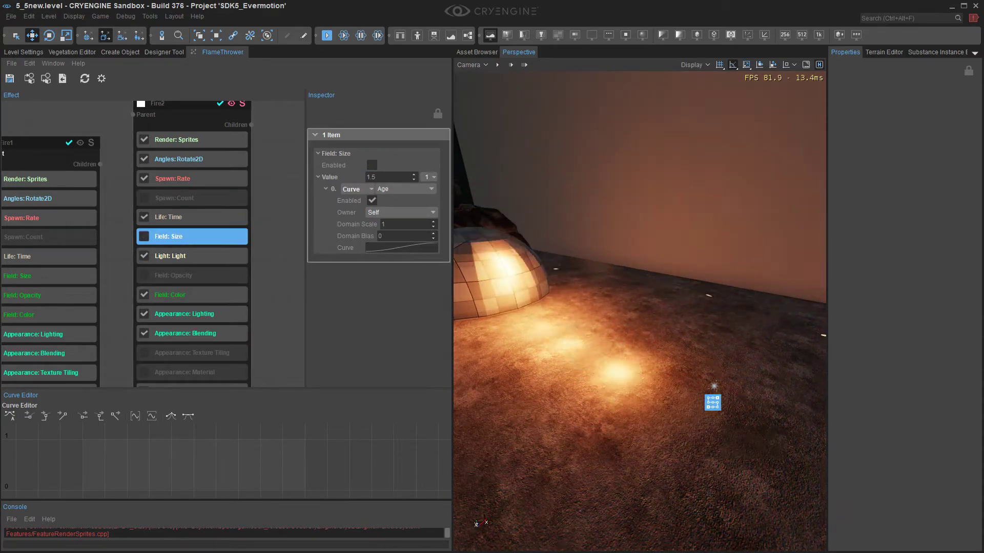
Step: Reselect the flamethrower emitter and test Fire2's lights with Appearance: Lighting and Appearance: Blending toggled off and on
right_drag(636, 348, 652, 366)
click(663, 369)
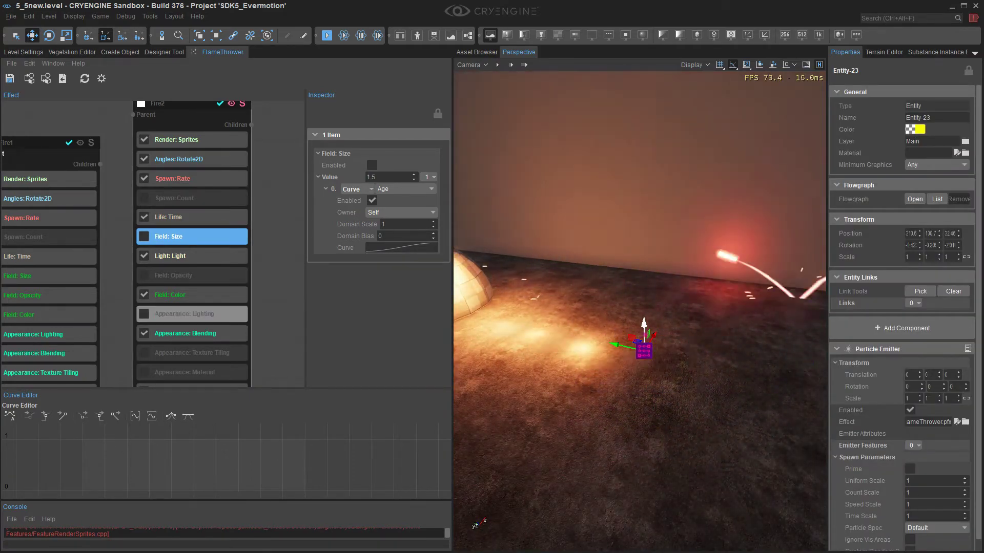
click(144, 313)
click(144, 333)
Step: Raise the emitter to a Z position of about 33.6 to check how its lights spread over the ground
scroll(201, 322, down, 3)
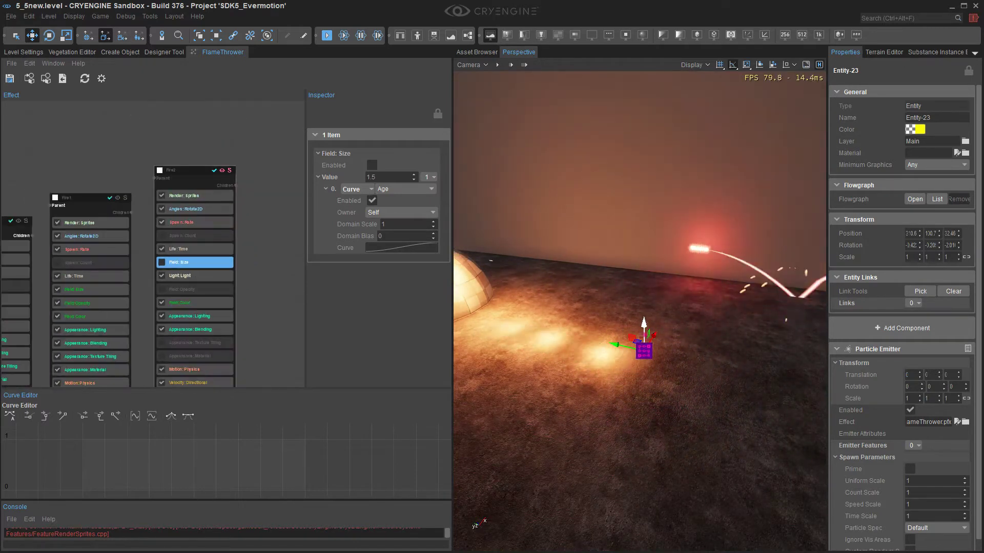
scroll(207, 341, up, 2)
middle_drag(208, 343, 208, 288)
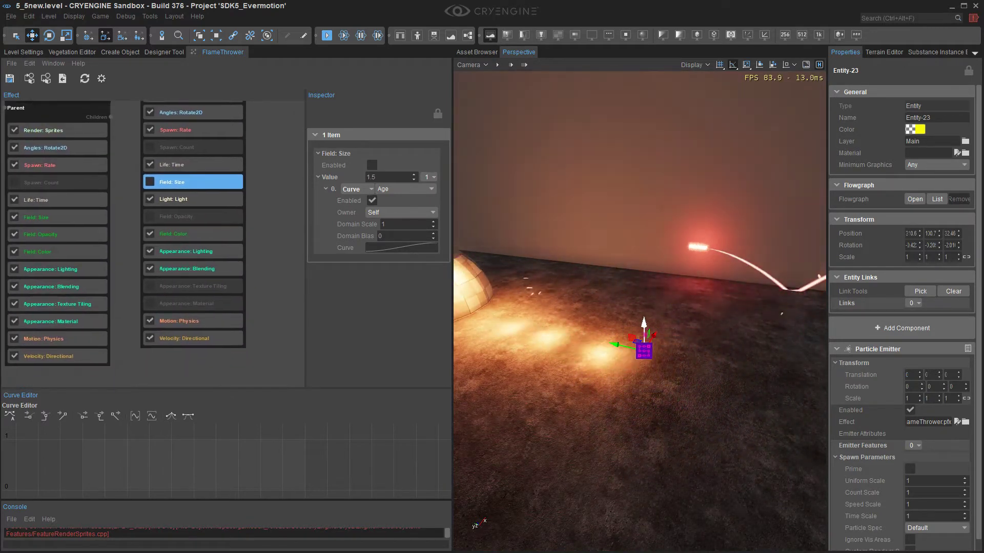
drag(644, 324, 644, 288)
mouse_move(644, 288)
right_down()
mouse_move(574, 276)
mouse_move(636, 271)
right_up()
key(w)
Step: Try Radius Clip values of 20, 5 and 10 on Fire2's Light feature and switch the clip back to Infinity
click(193, 198)
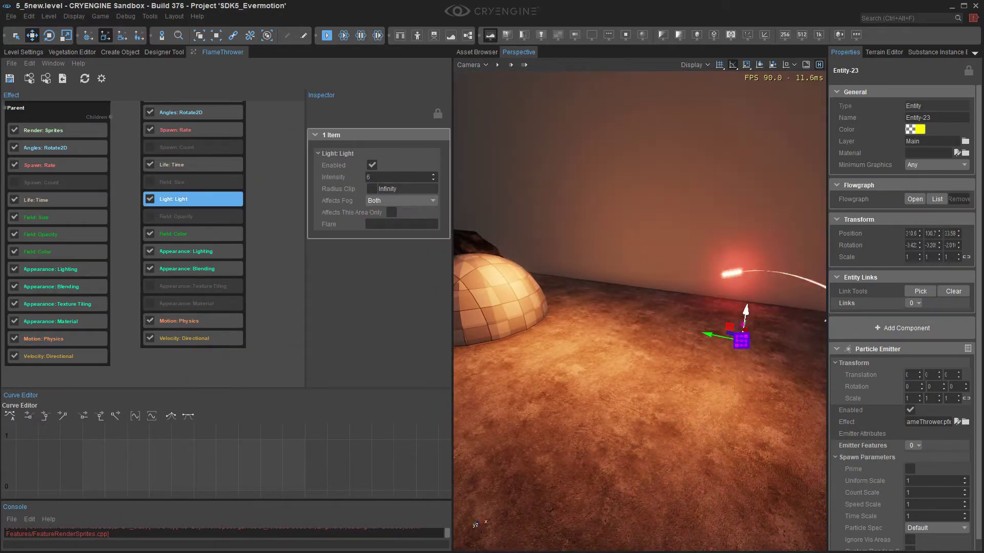
click(372, 189)
text(20)
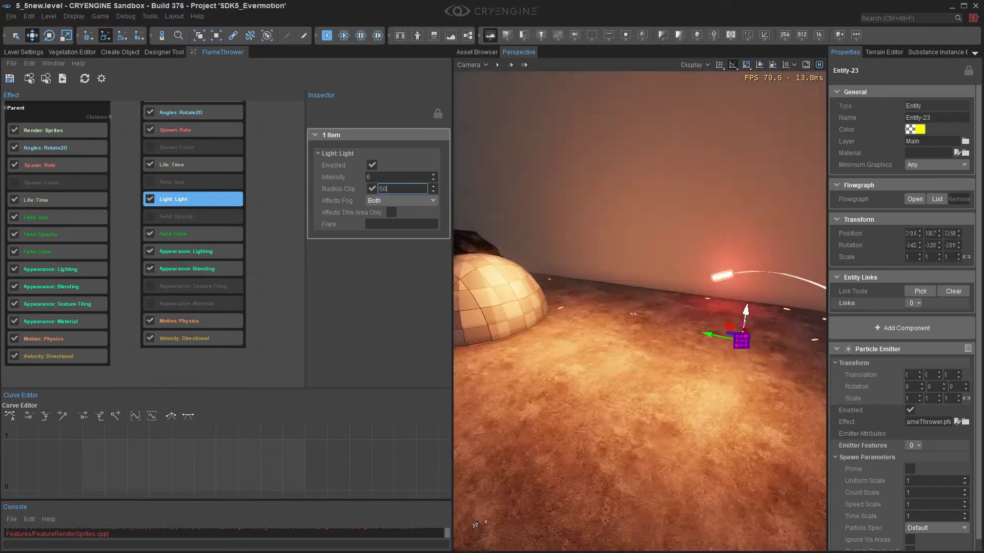
key(Return)
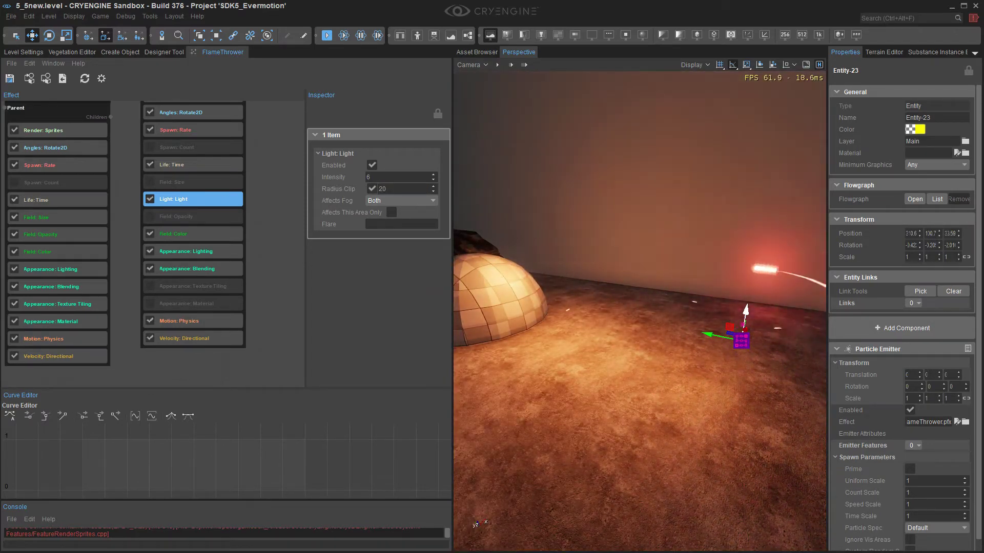
text(5)
key(Return)
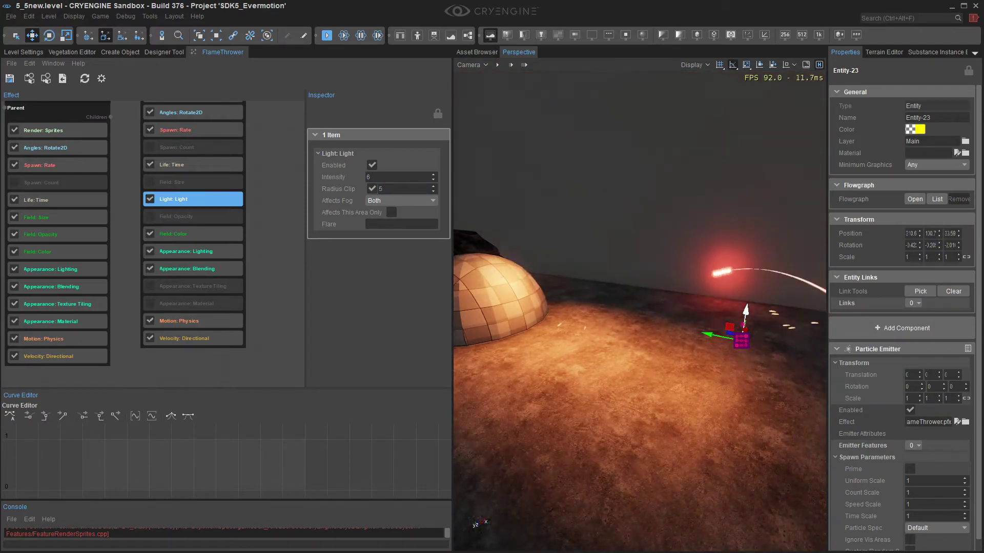
text(10)
key(Return)
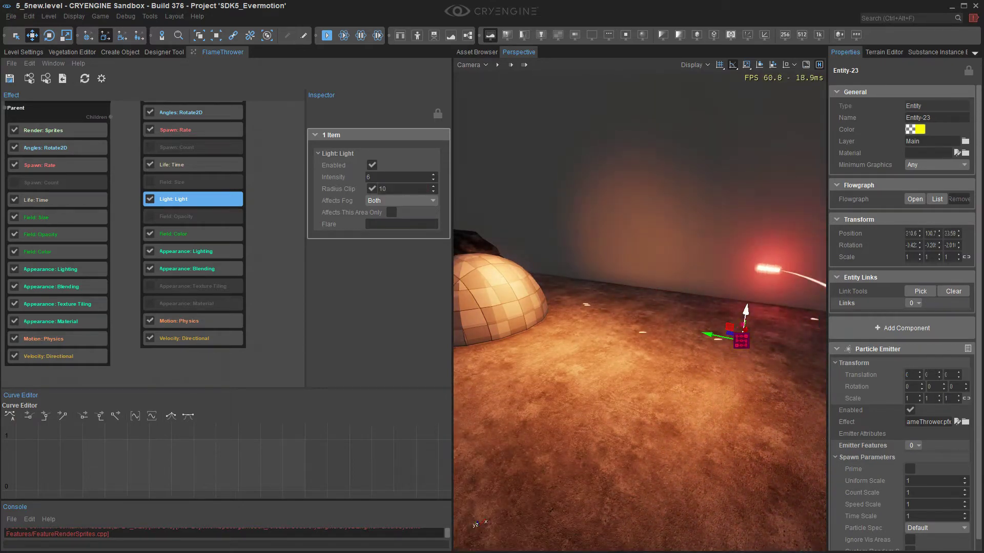
click(372, 189)
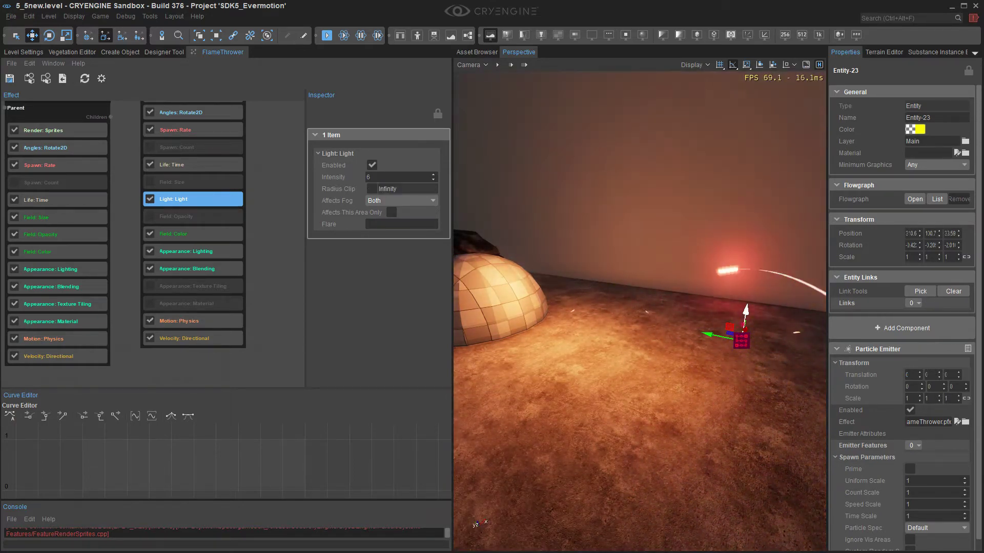
Step: Try Intensity values of 3, 5 and 4 on Fire2's Light feature and settle on 8
right_drag(639, 310, 610, 245)
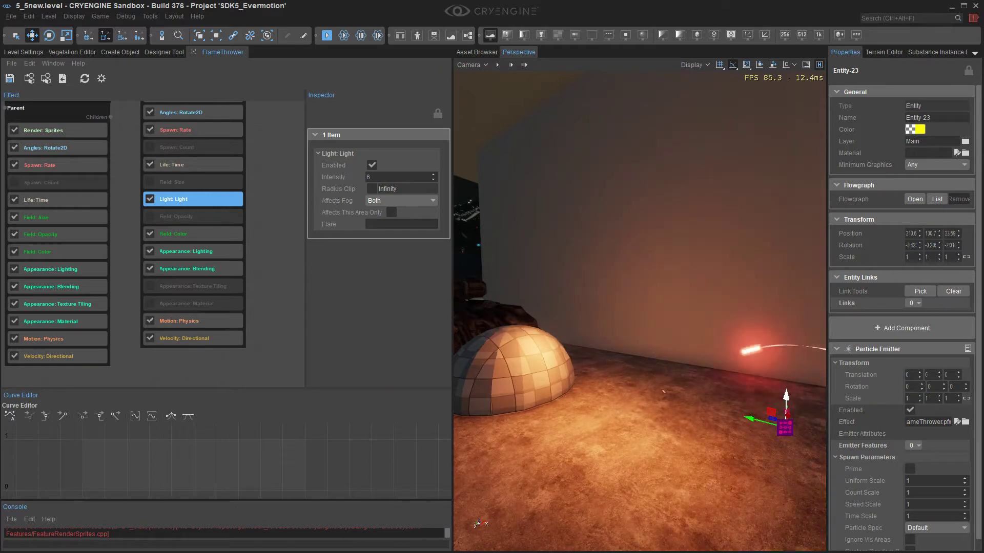
click(392, 177)
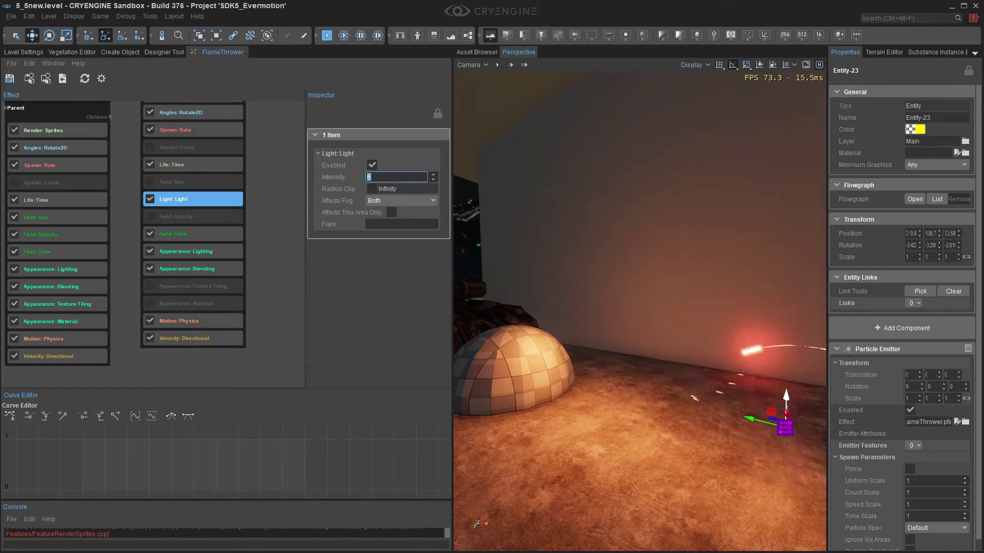
text(3)
key(Return)
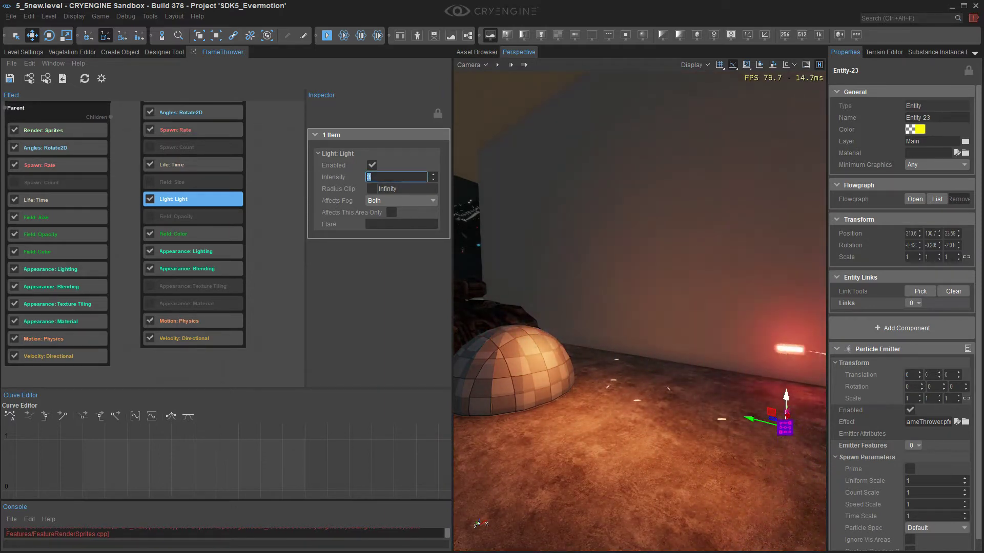
text(5)
key(Return)
text(4)
key(Return)
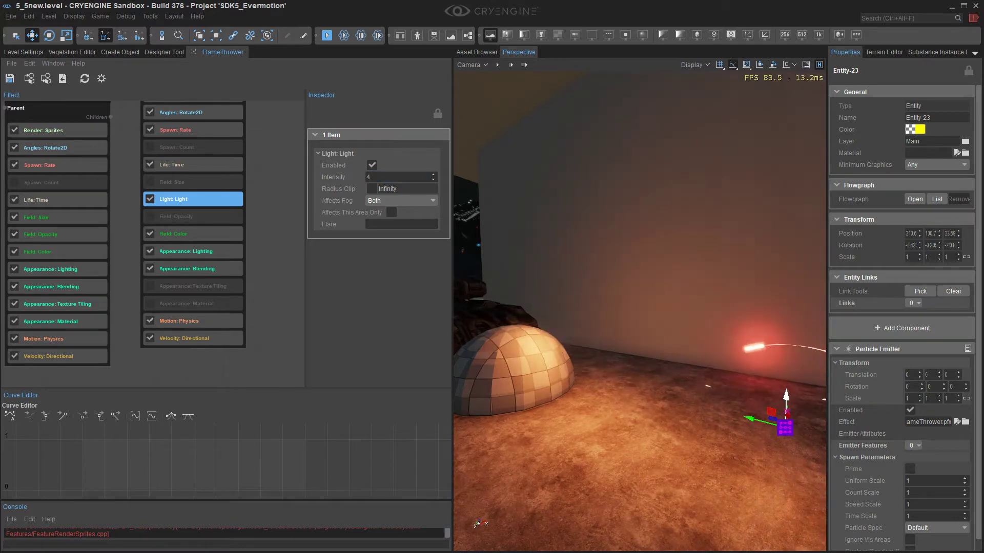
text(8)
key(Return)
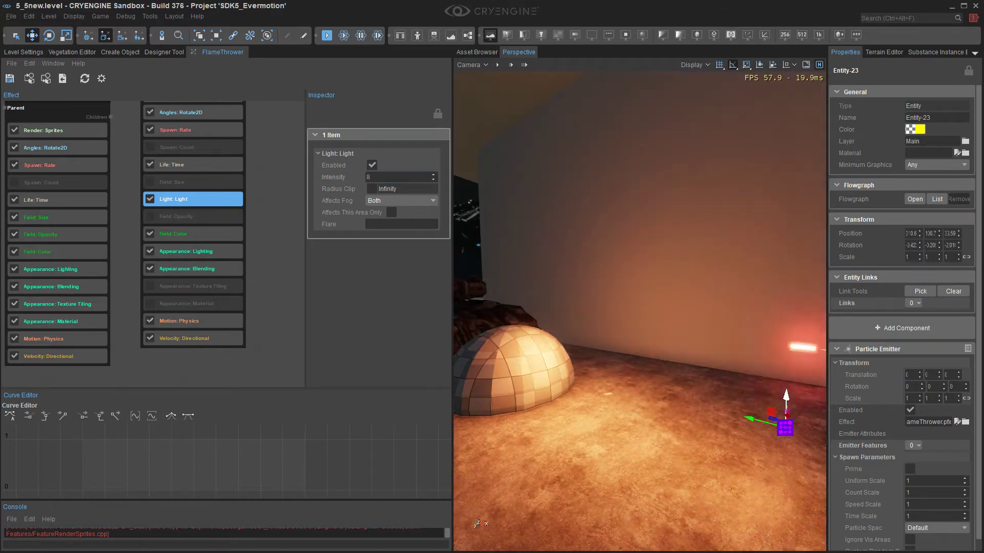
Step: Tilt the flamethrower emitter to an X rotation of about -10.4 and slide it toward the dome to check its light
middle_drag(272, 205, 277, 304)
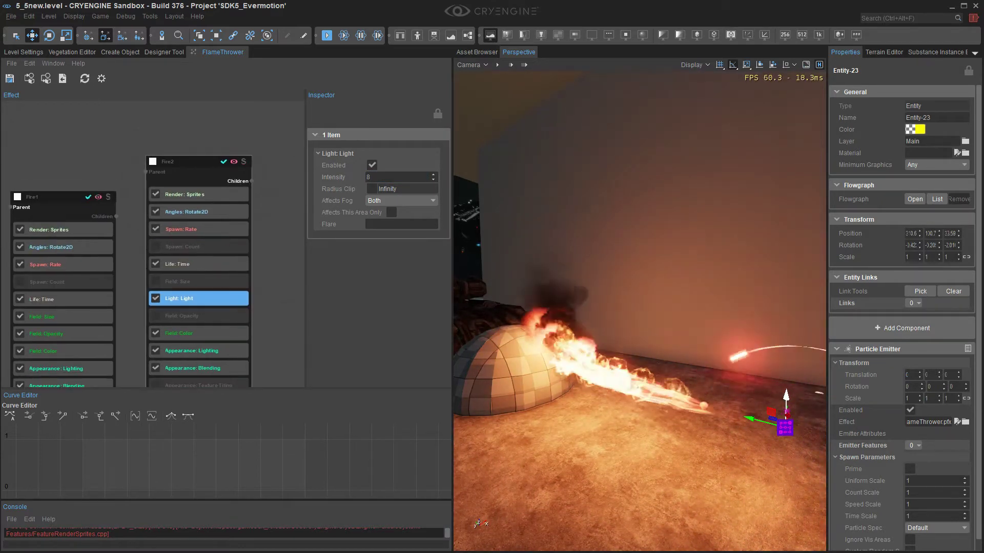
key(s)
right_drag(635, 308, 658, 323)
drag(674, 358, 725, 336)
key(3)
right_drag(725, 335, 701, 332)
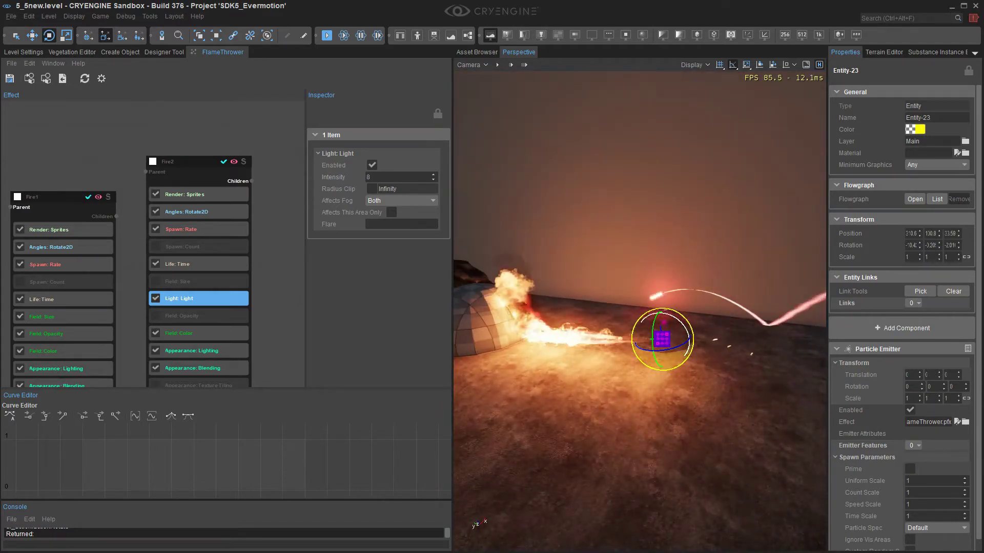
drag(633, 339, 556, 339)
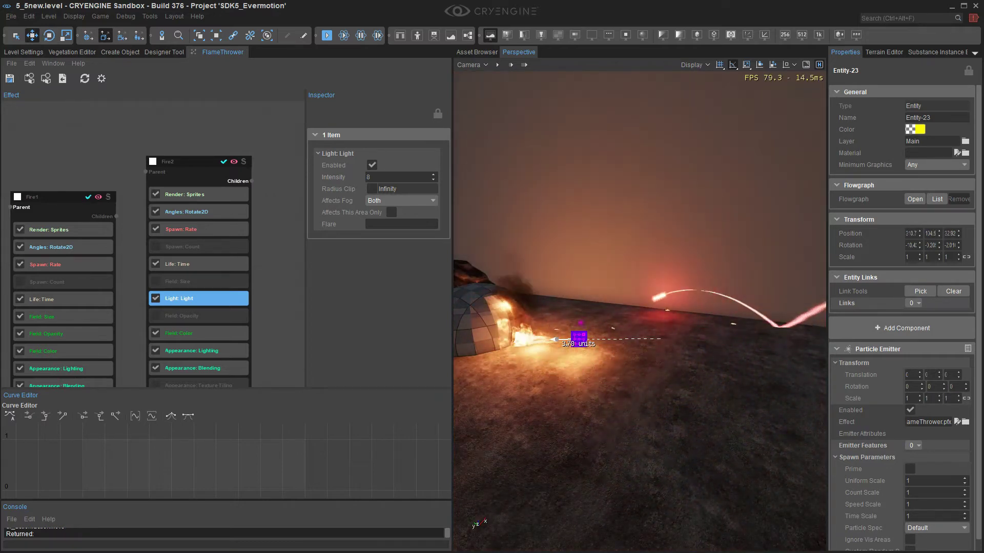
Step: Look over Fire2's Spawn: Rate settings and enable its Field: Opacity feature so the lights follow the opacity curve
click(198, 231)
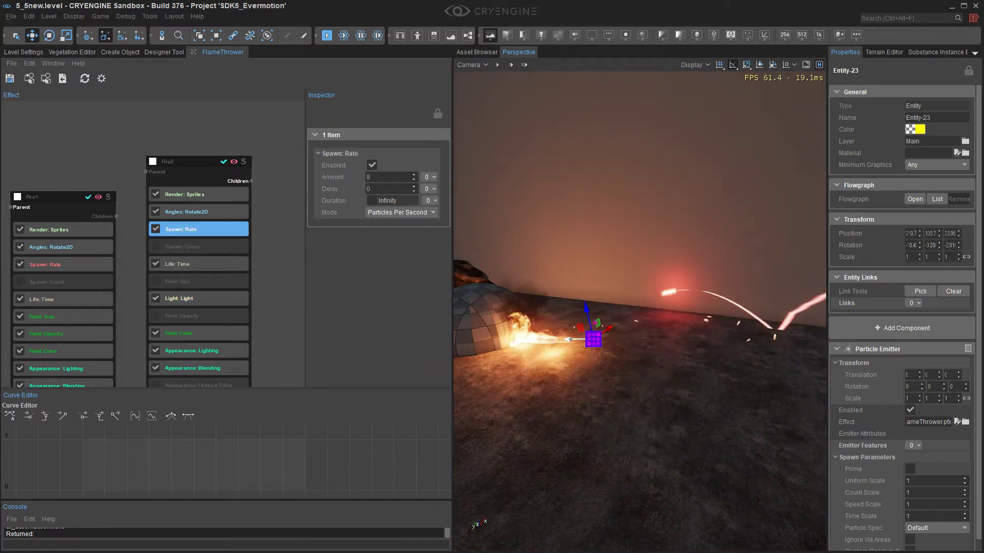
click(385, 177)
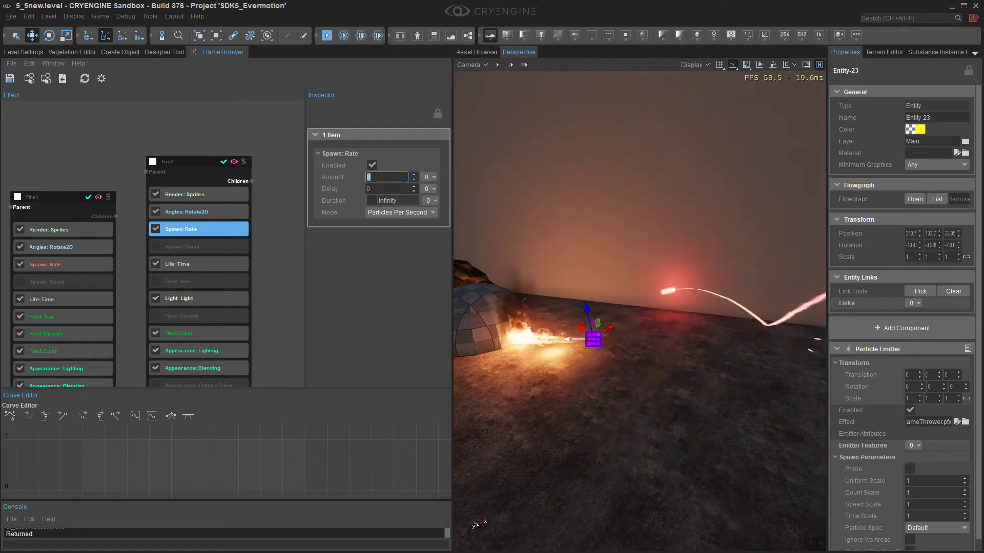
click(199, 333)
click(199, 317)
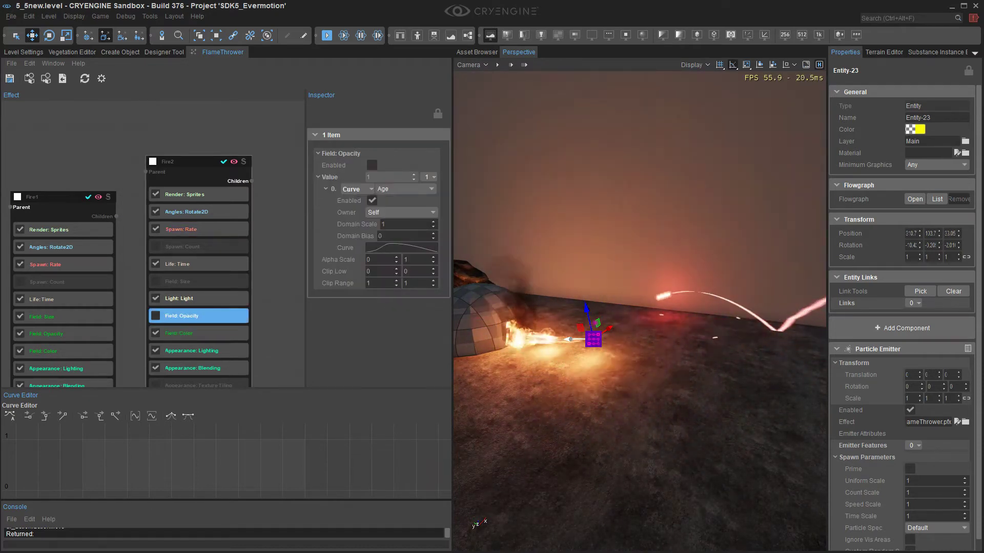
click(156, 316)
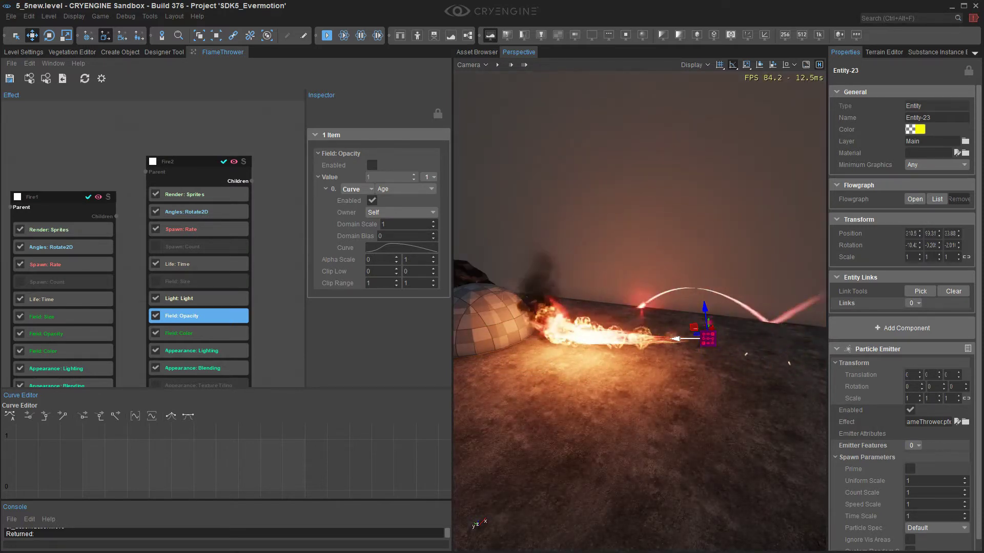
right_drag(640, 310, 649, 320)
key(w)
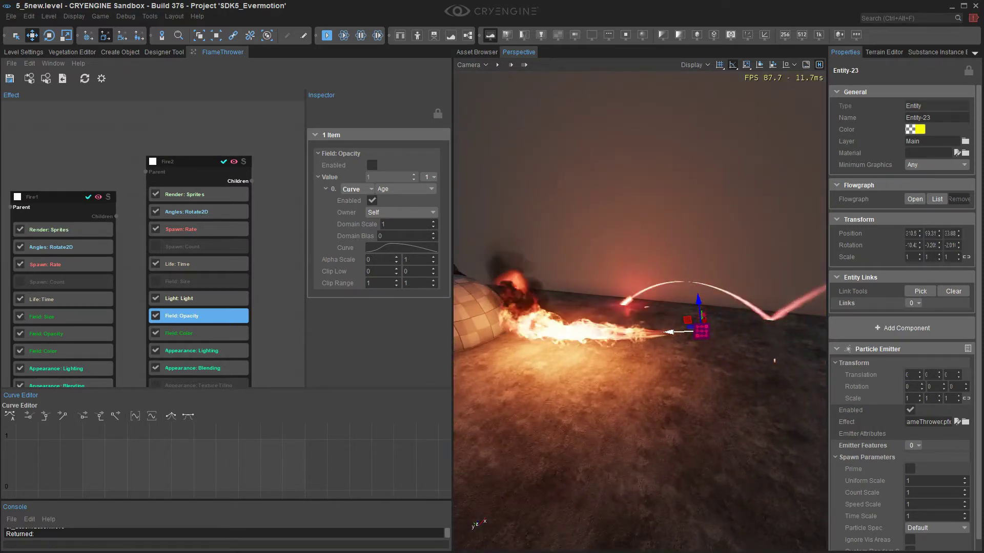
Step: Examine Fire2's Light, Field: Opacity and Spawn: Rate settings against the light cast by the flames
key(3)
mouse_move(719, 314)
mouse_down()
mouse_move(727, 328)
mouse_move(721, 315)
mouse_up()
click(200, 299)
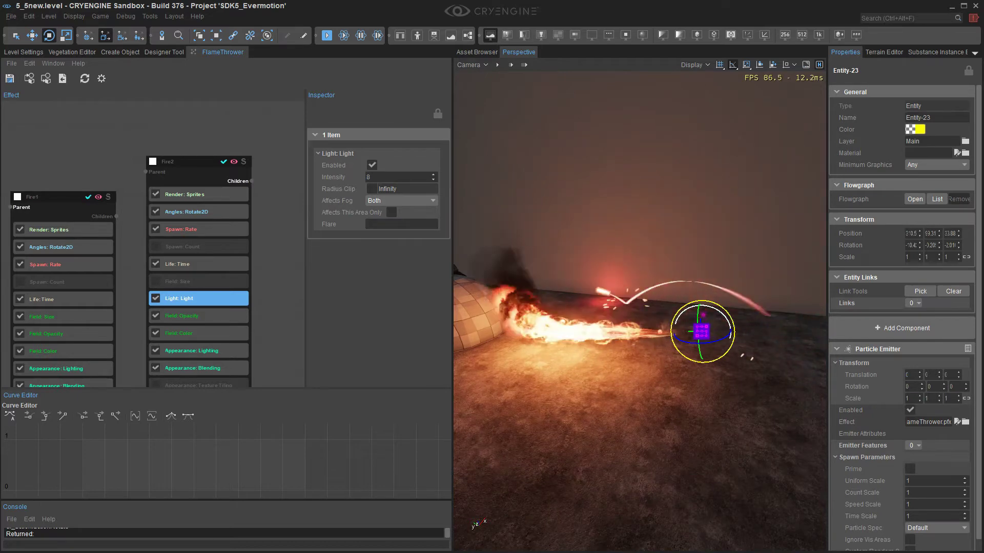
click(198, 316)
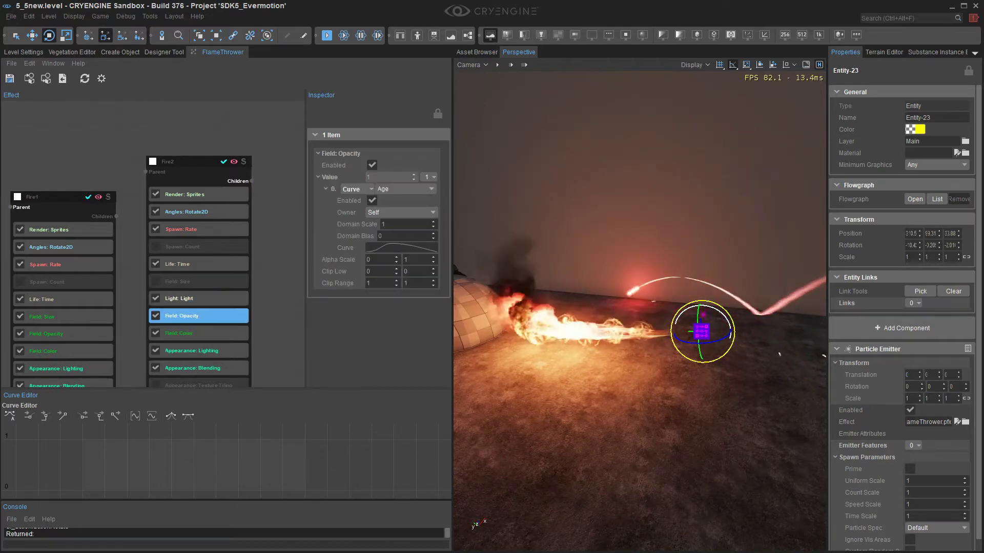
mouse_move(687, 344)
right_down()
mouse_move(718, 351)
mouse_move(687, 346)
right_up()
click(199, 230)
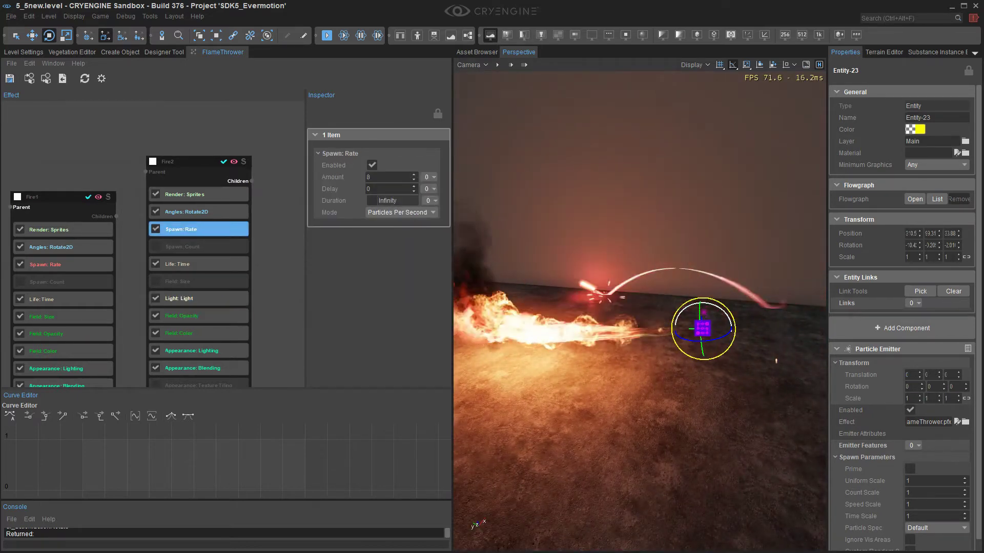
Step: Try a Life Time of 3 on Fire2, aiming the emitter up the wall and back down to an X rotation of about -5.4
click(199, 264)
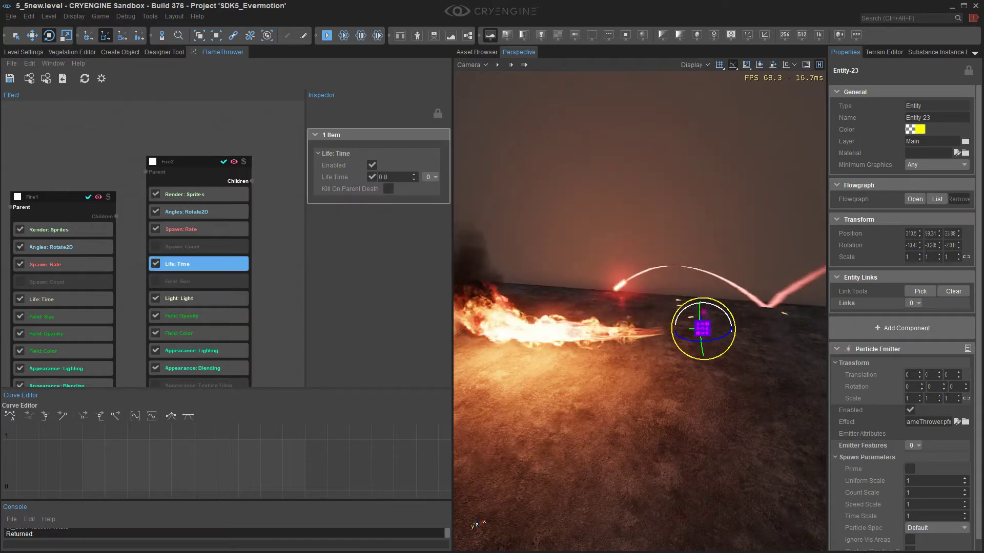
click(391, 177)
text(3)
key(Return)
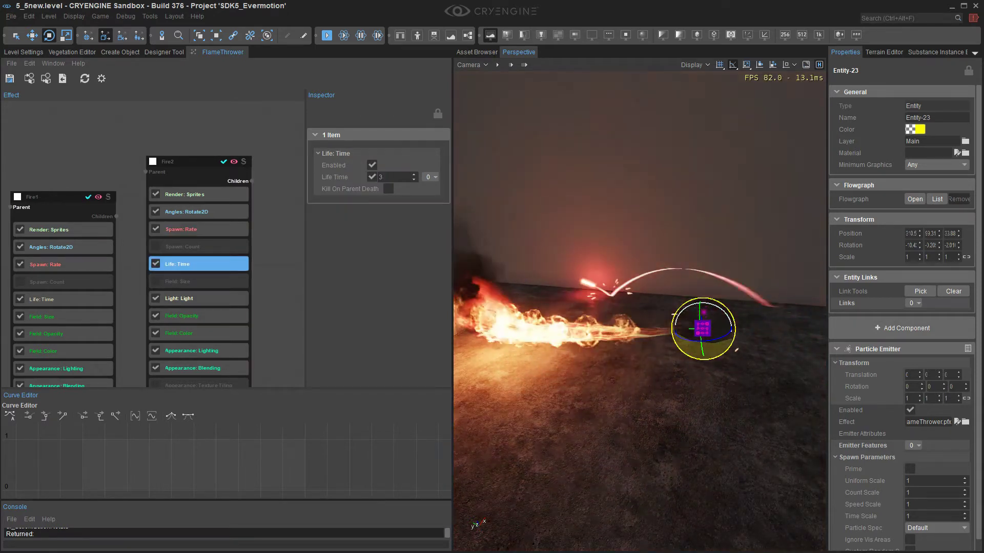
drag(715, 306, 731, 330)
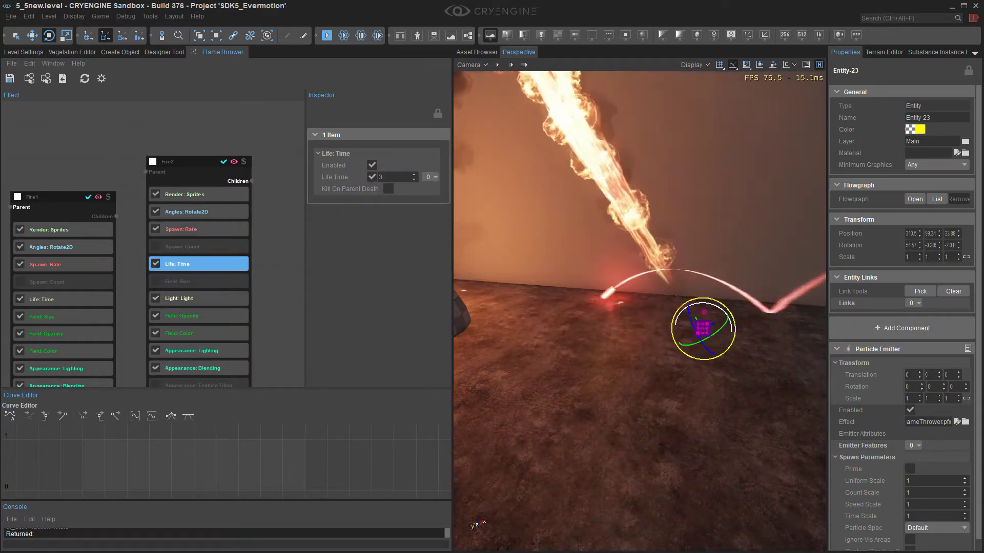
right_drag(731, 330, 677, 322)
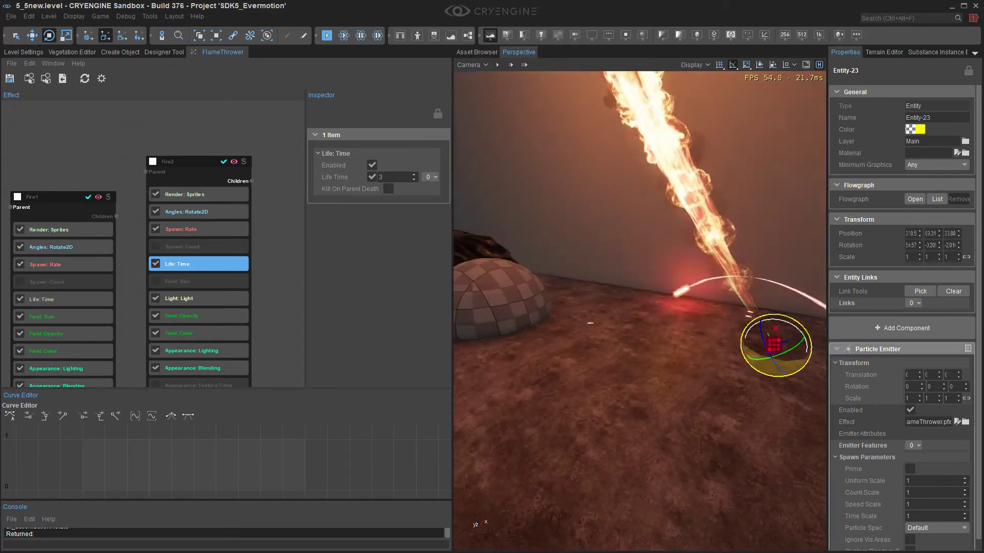
mouse_move(793, 325)
mouse_down()
mouse_move(758, 325)
mouse_move(776, 322)
mouse_move(792, 338)
mouse_up()
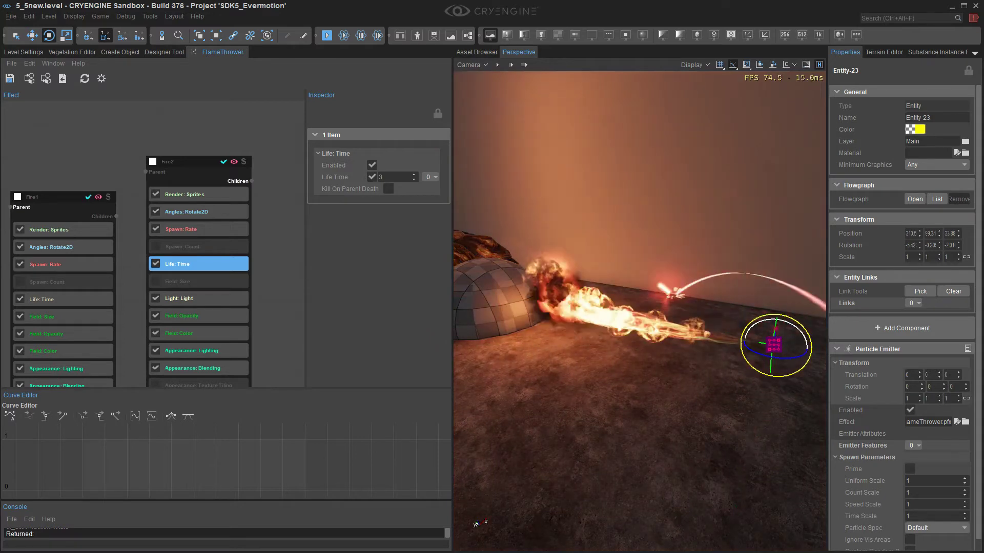
Step: Set Fire2's Life Time to 2 and its Spawn: Rate Amount to 12 particles per second
click(394, 177)
text(2)
click(198, 230)
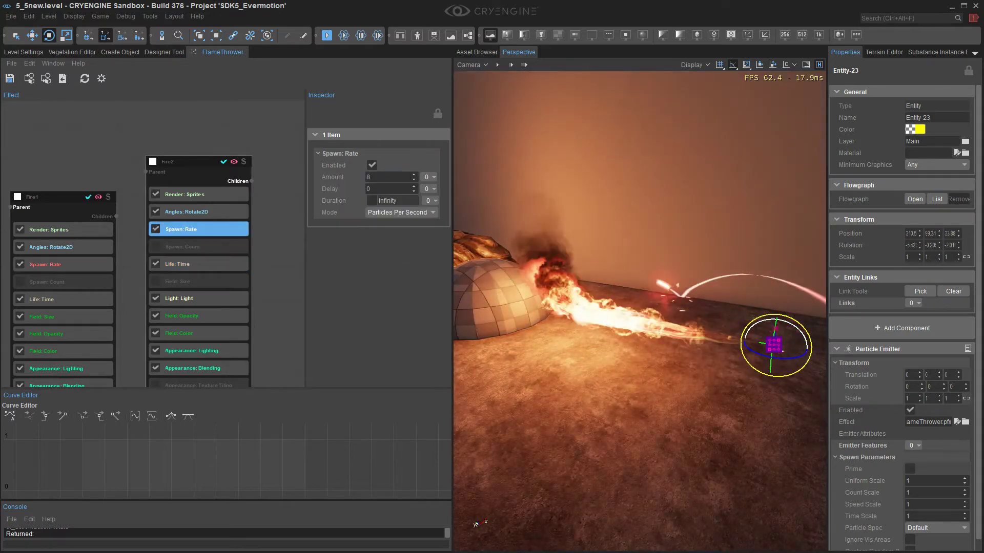
click(387, 178)
text(1)
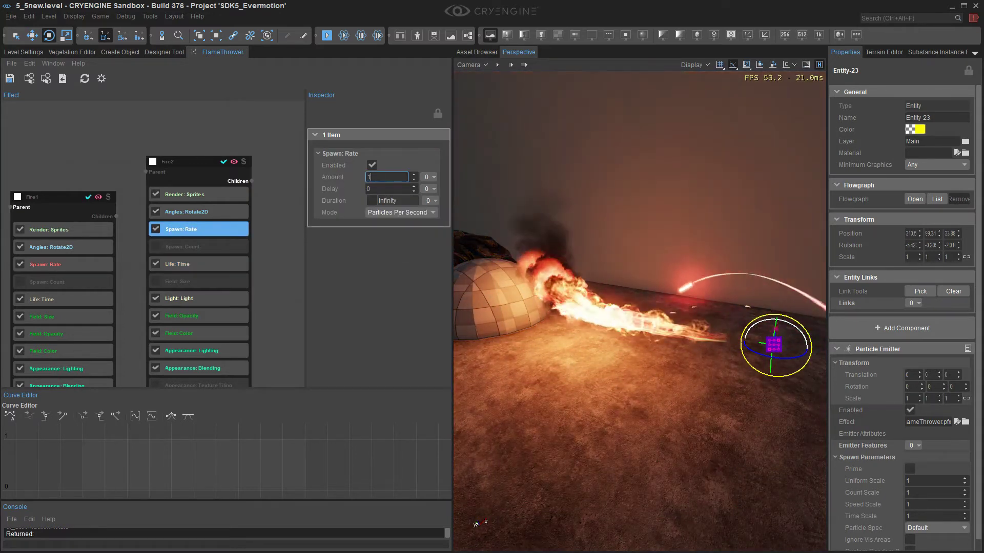
text(2)
key(Return)
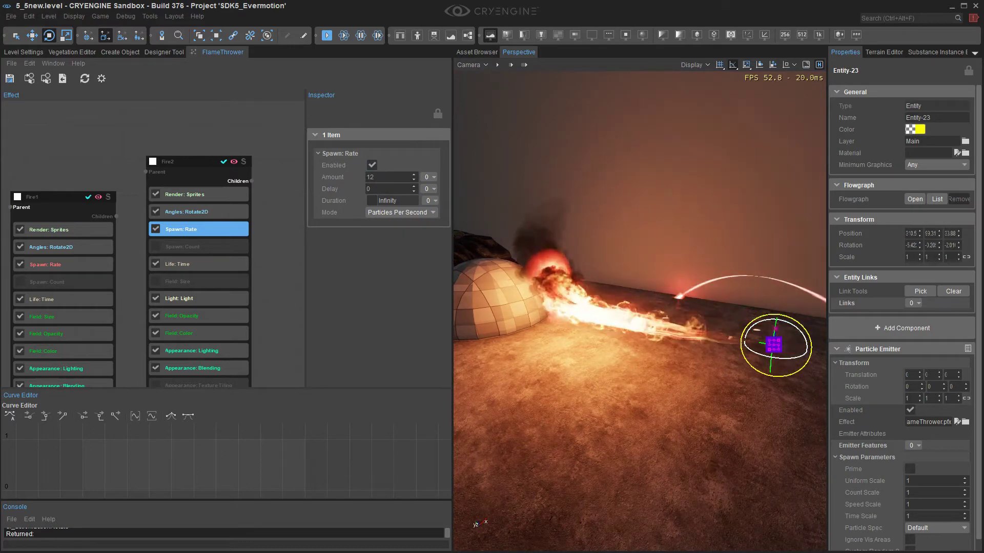
Step: Move the emitter closer to the dome and raise Fire2's Light Intensity to 10 and finally 15
drag(739, 341, 646, 326)
click(200, 264)
click(199, 299)
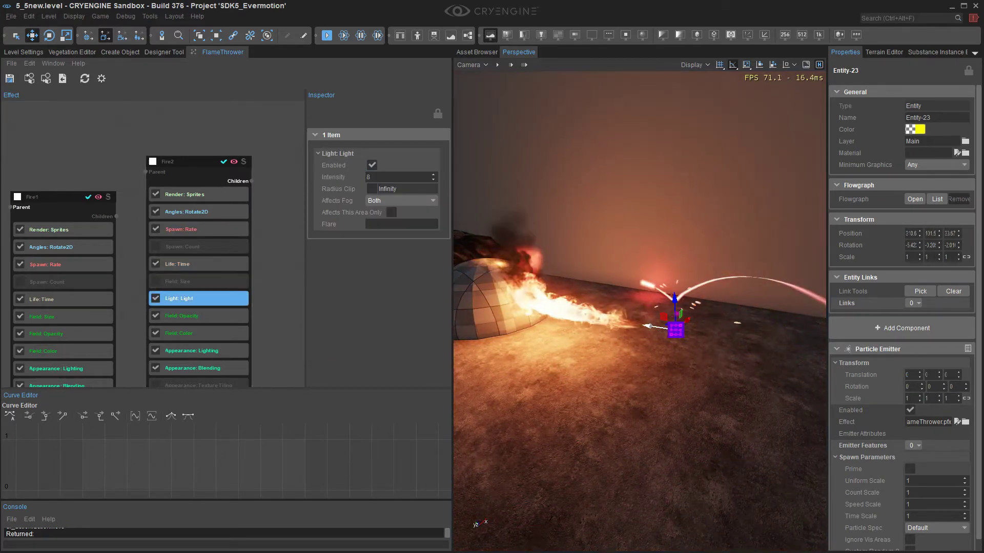
key(Return)
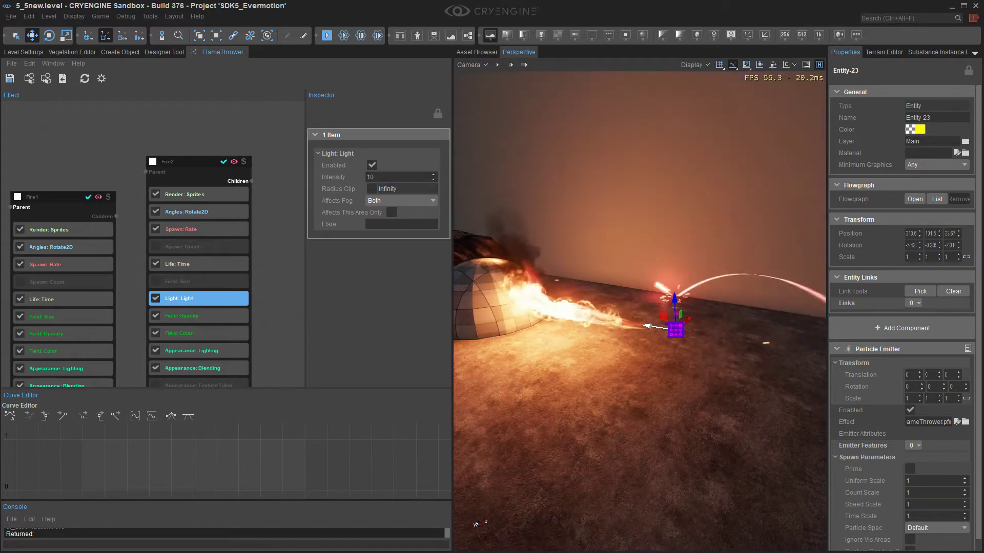
text(5)
key(Return)
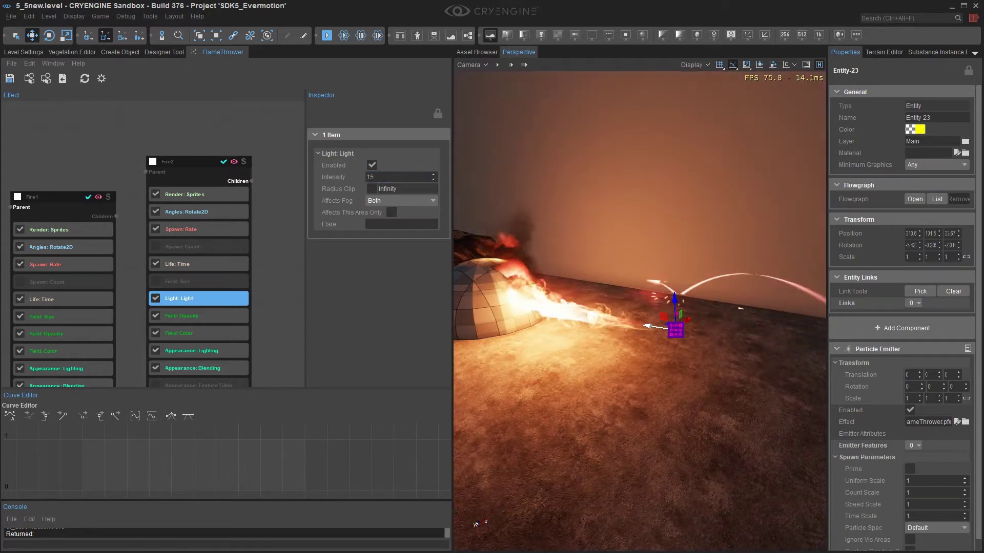
right_drag(639, 328, 633, 328)
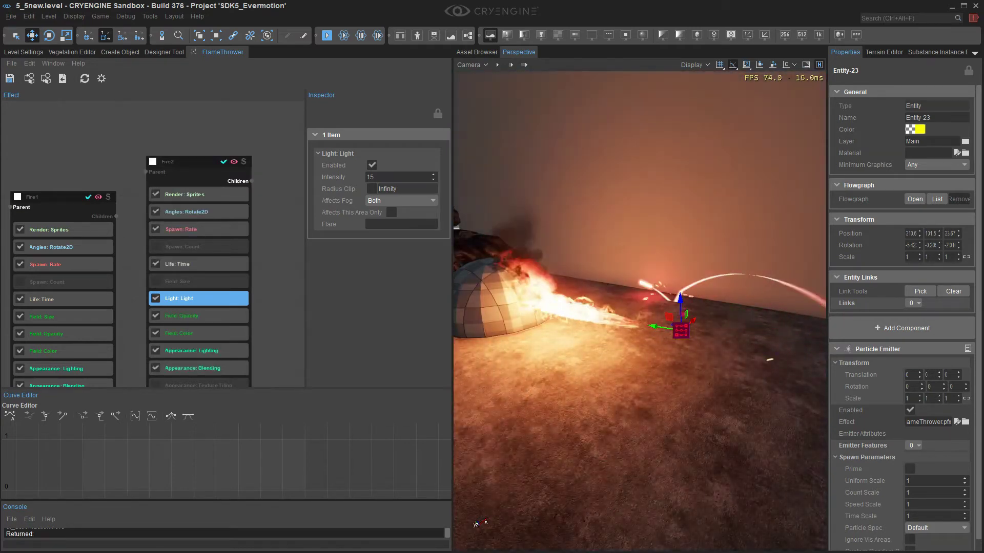
Step: Rotate the emitter so the flames swing past the dome, and inspect the ground lighting from several angles
drag(707, 329, 692, 305)
key(d)
right_drag(696, 308, 622, 310)
mouse_move(623, 331)
mouse_down()
mouse_move(661, 312)
mouse_move(648, 324)
mouse_move(559, 332)
mouse_move(639, 328)
mouse_up()
key(a)
right_drag(639, 328, 685, 343)
key(d)
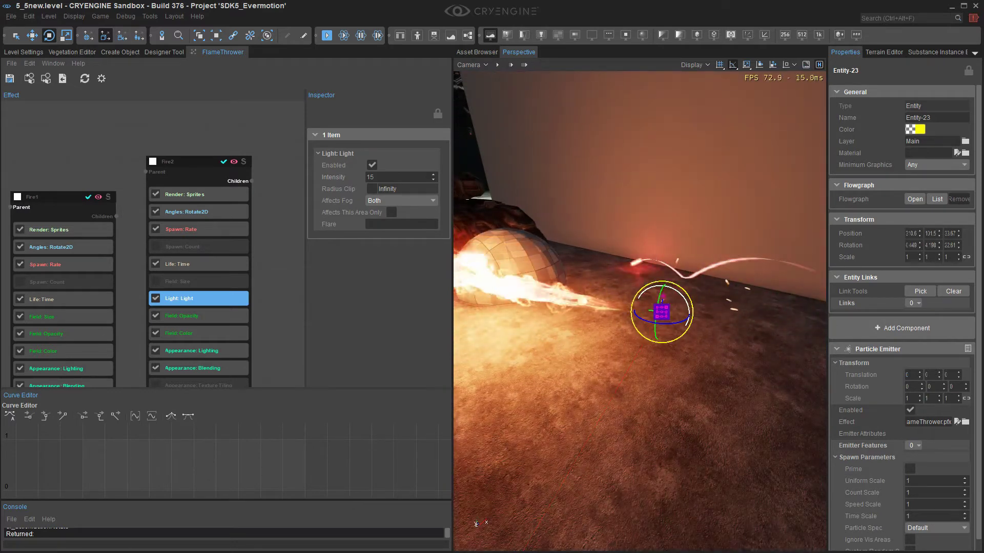
right_drag(677, 331, 692, 332)
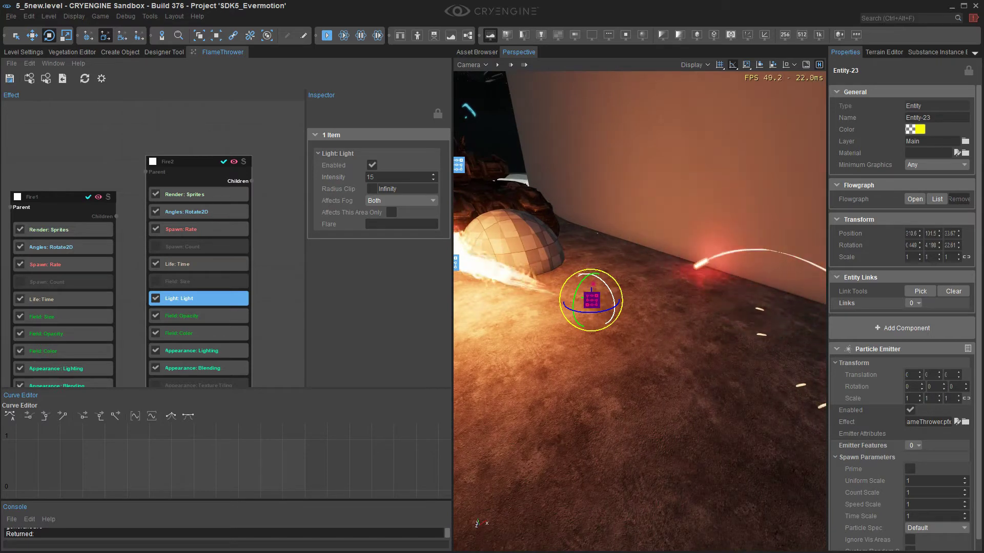
Step: Disable the Fire2 component and move the flamethrower emitter across the floor, away from the dome
click(223, 161)
key(w)
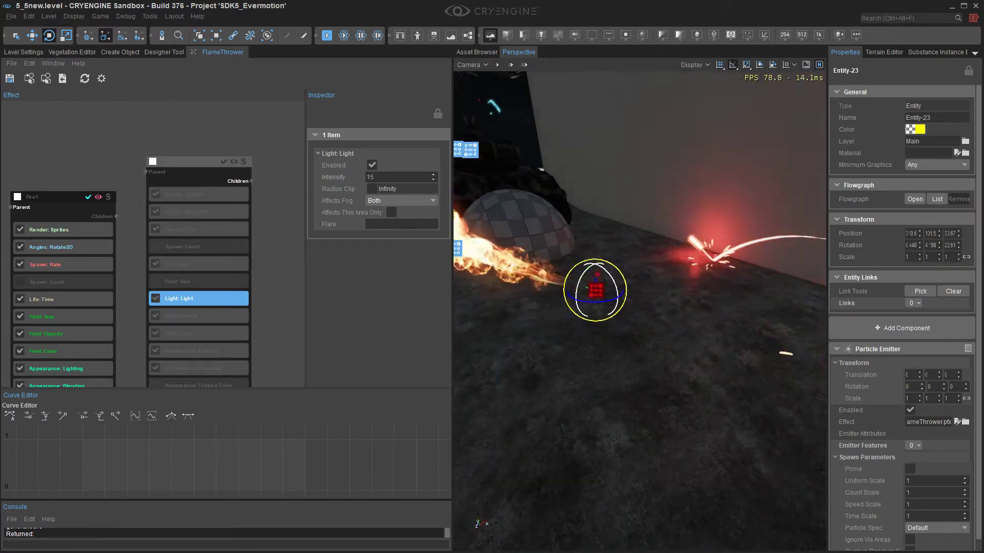
drag(614, 283, 614, 283)
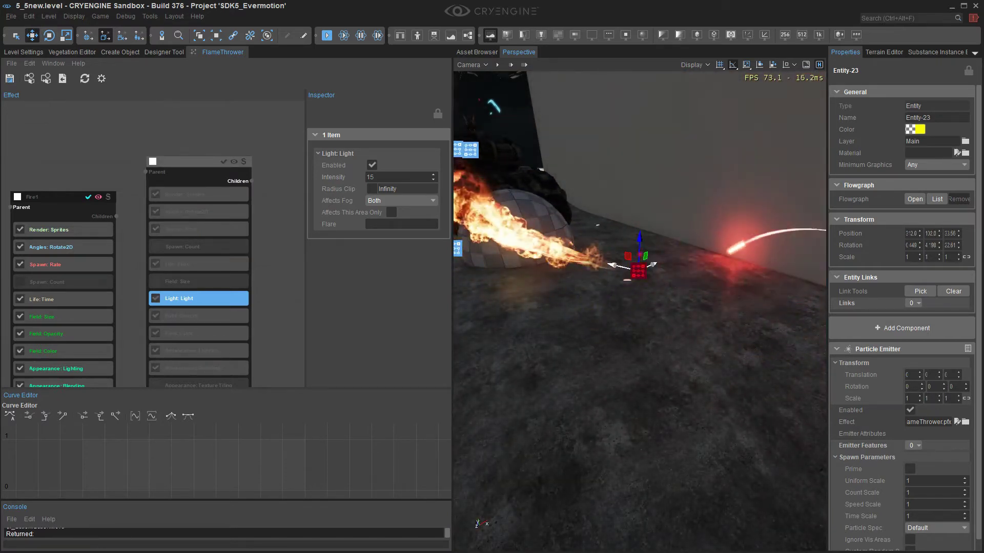
Step: Rename the Fire2 component as Light and place its node below the neighbouring fire component
drag(187, 162, 262, 125)
scroll(153, 300, down, 1)
mouse_move(153, 301)
middle_down()
mouse_move(168, 259)
mouse_move(146, 310)
middle_up()
double_click(358, 135)
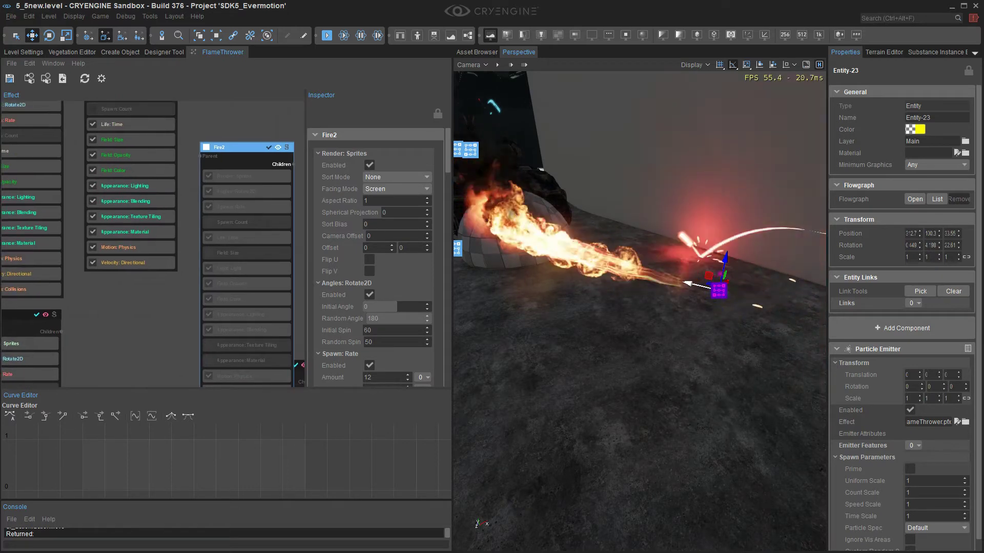
text(s)
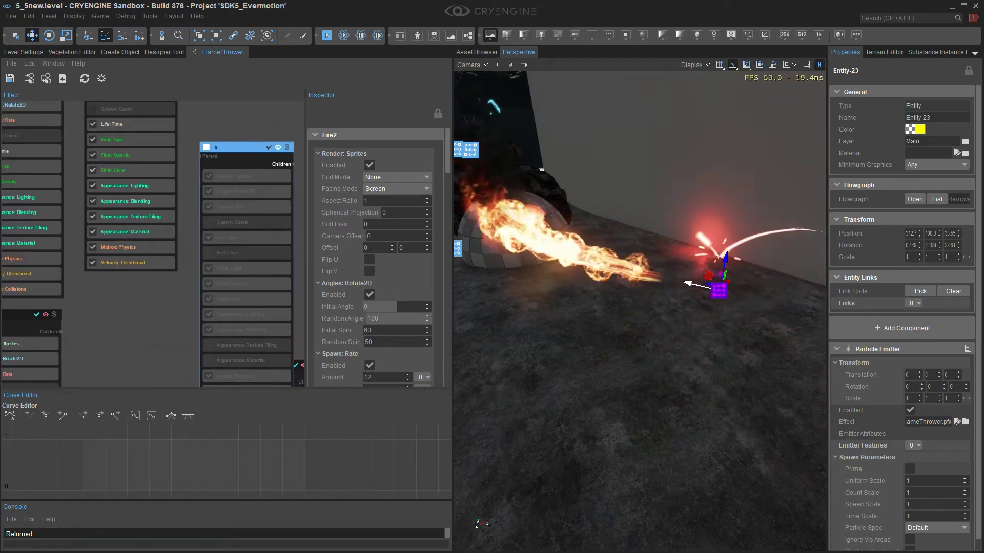
text(ight)
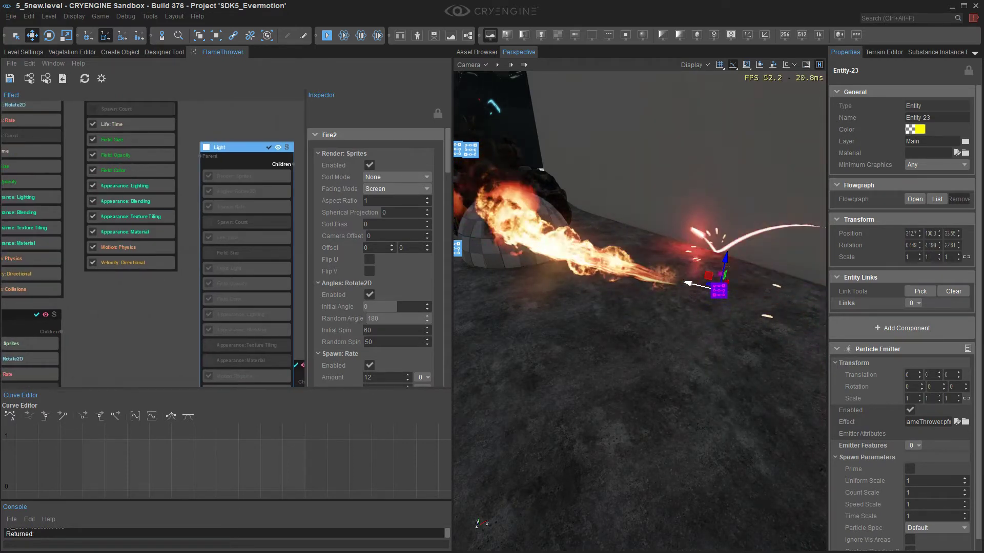
drag(237, 148, 123, 326)
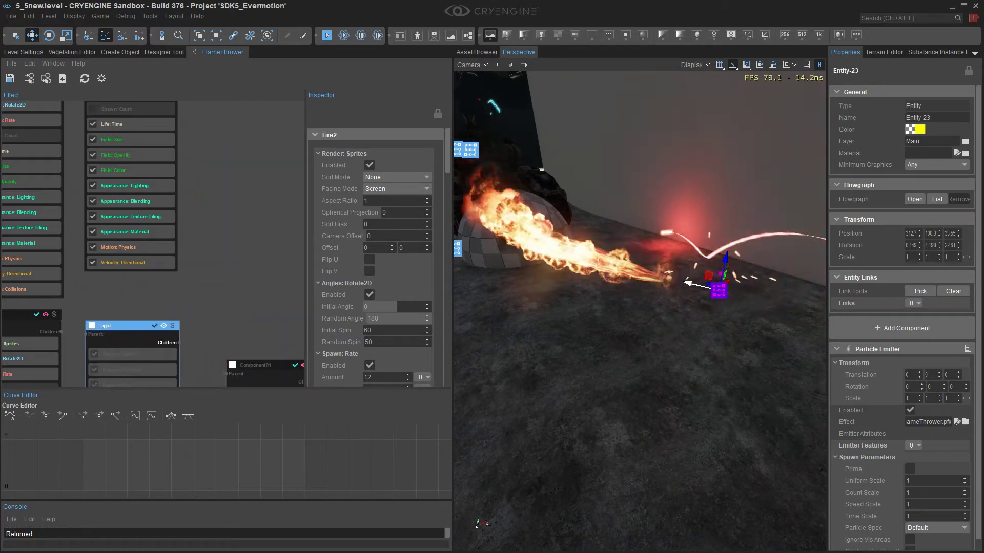
Step: Place the empty Component01 node directly beside the disabled Light node, level with its header
middle_drag(205, 308, 161, 173)
click(221, 231)
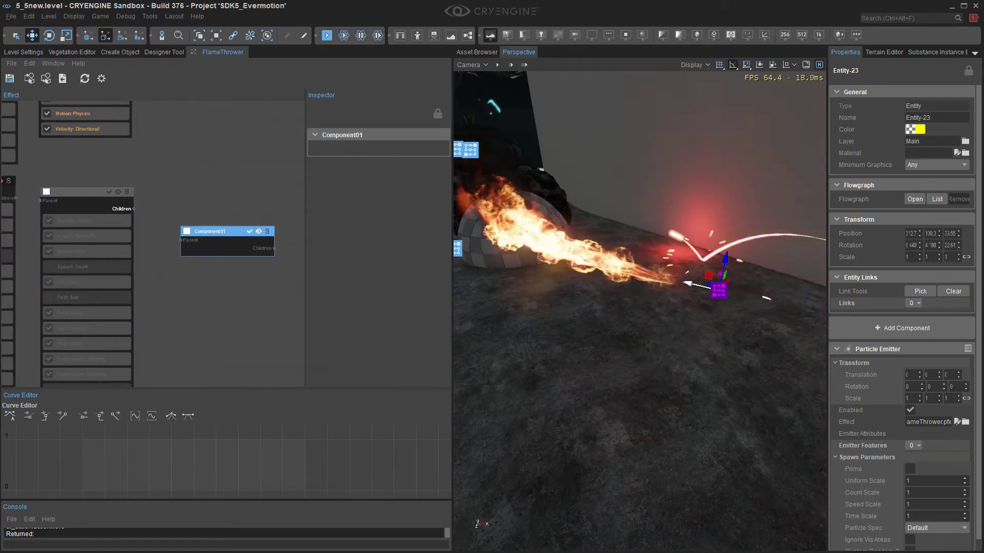
middle_drag(205, 287, 245, 340)
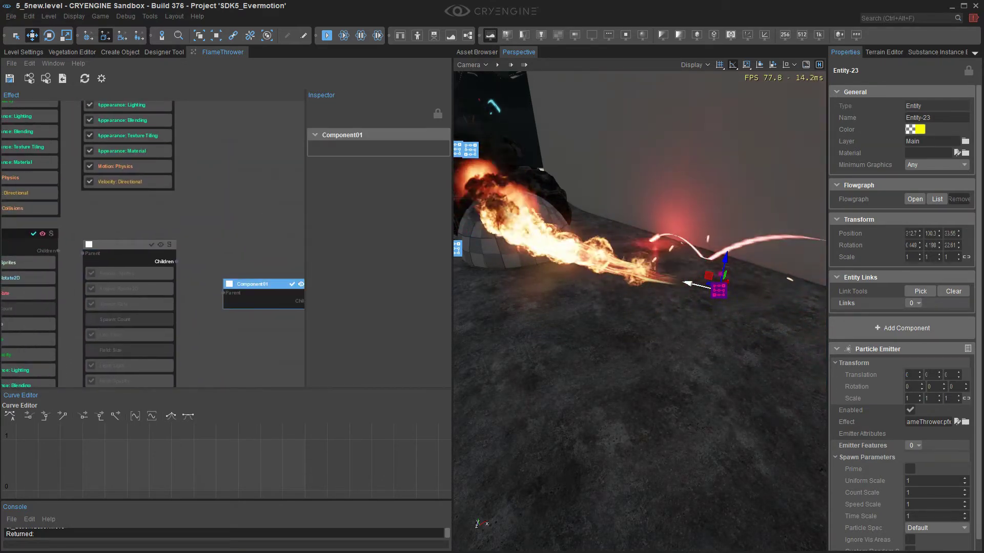
drag(256, 284, 238, 244)
click(229, 269)
click(226, 219)
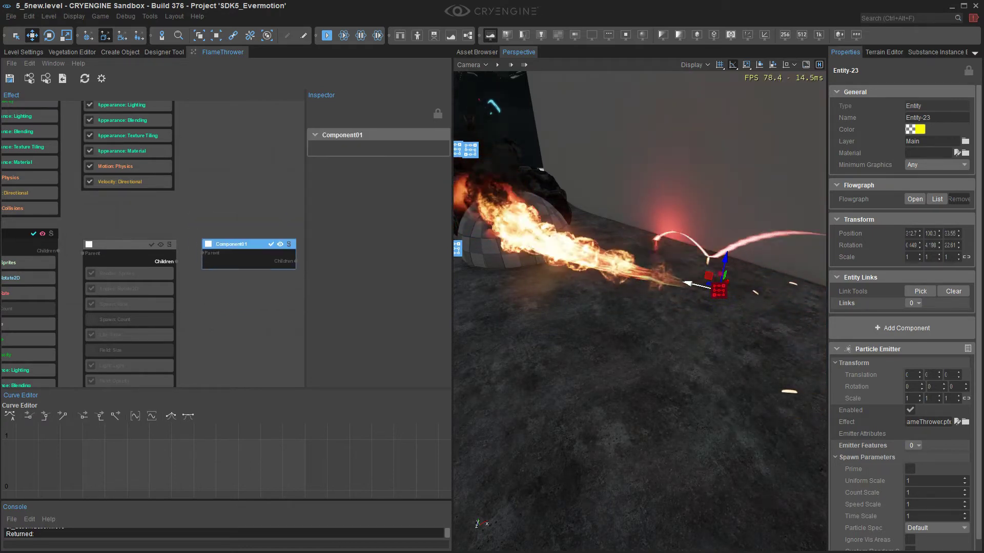
middle_drag(190, 215, 193, 343)
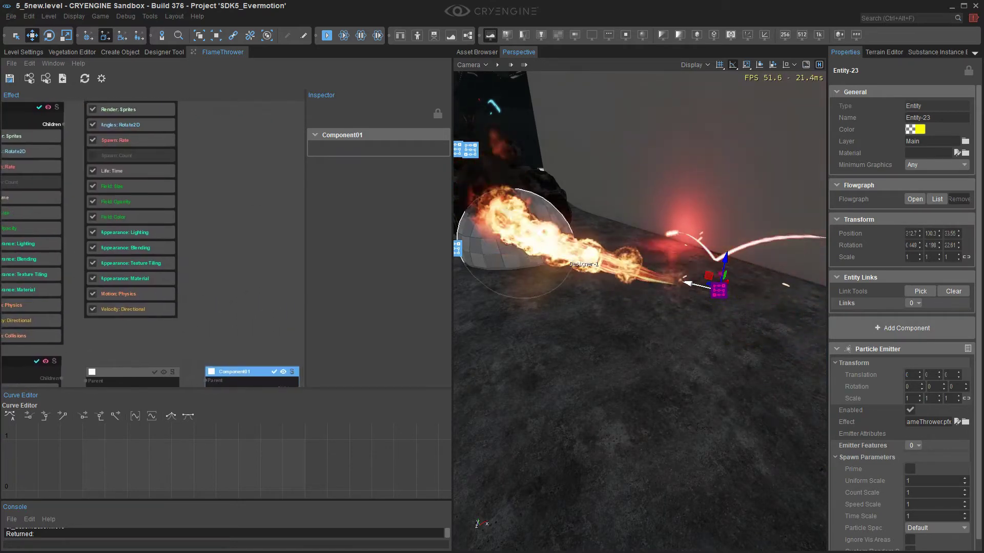
Step: Rotate the flamethrower emitter to aim its flame between the dome and the wall
right_drag(640, 311, 590, 310)
drag(751, 289, 766, 301)
key(3)
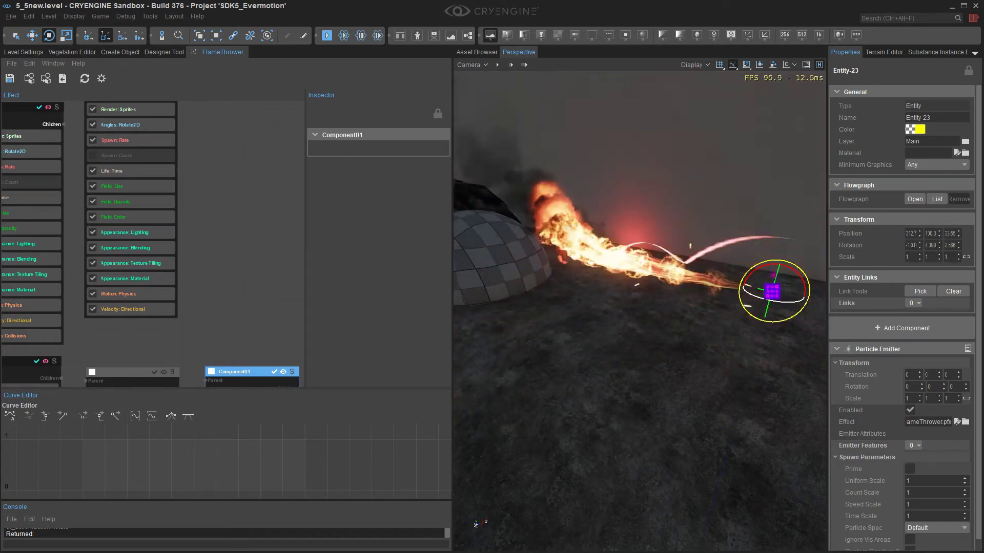
Step: Try tilting the emitter down about its X axis by up to 40 degrees to test the flame on the floor
right_drag(236, 267, 171, 311)
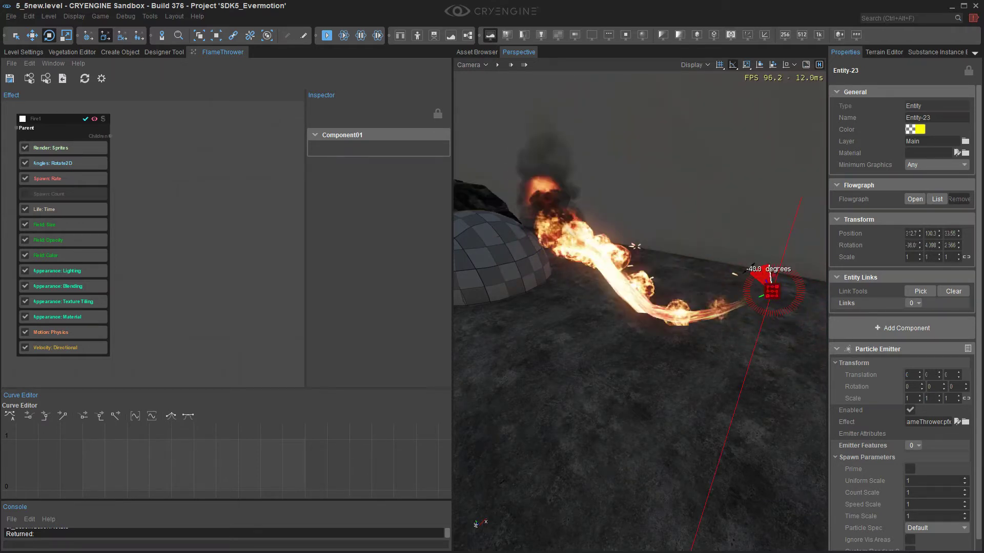
mouse_move(760, 279)
mouse_down()
mouse_move(746, 277)
mouse_move(770, 280)
mouse_up()
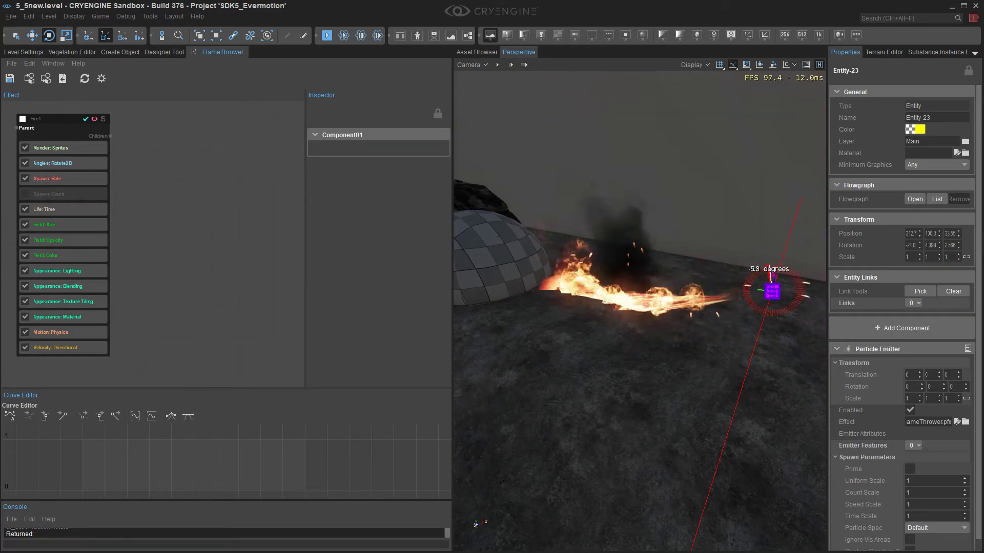
right_drag(169, 179, 224, 219)
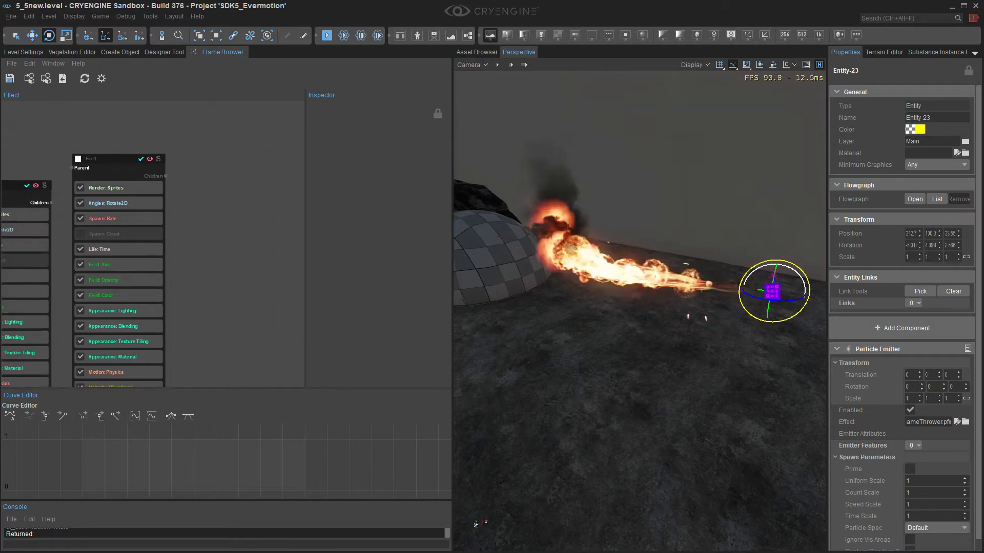
Step: Examine the Motion: Physics settings of the Fire1 component
click(113, 159)
right_drag(205, 287, 208, 233)
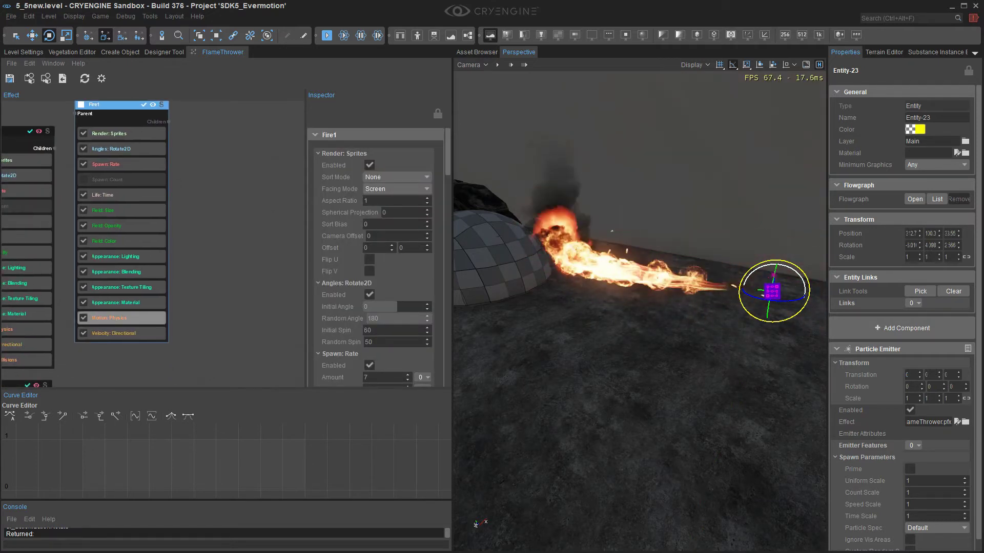
click(121, 317)
middle_drag(122, 318, 186, 379)
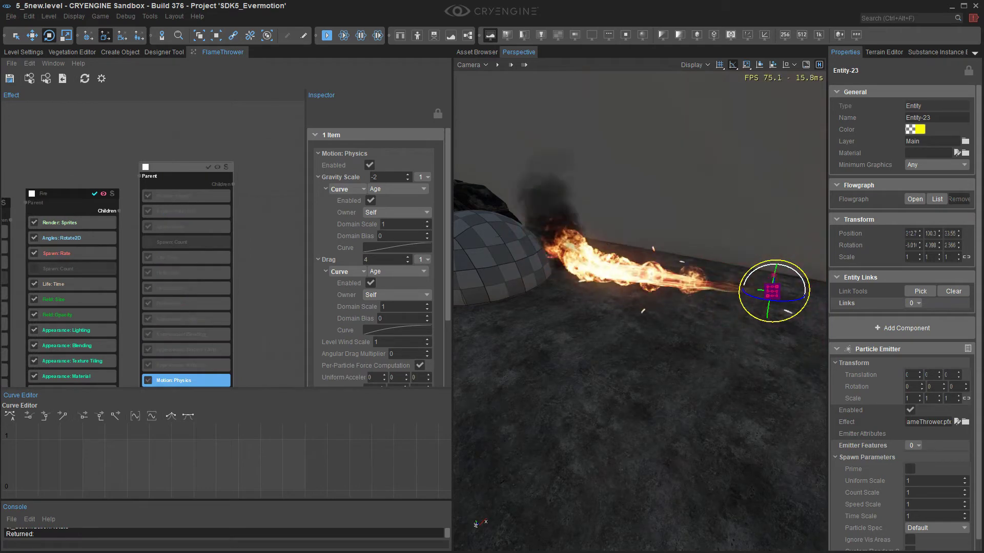
right_drag(128, 287, 172, 261)
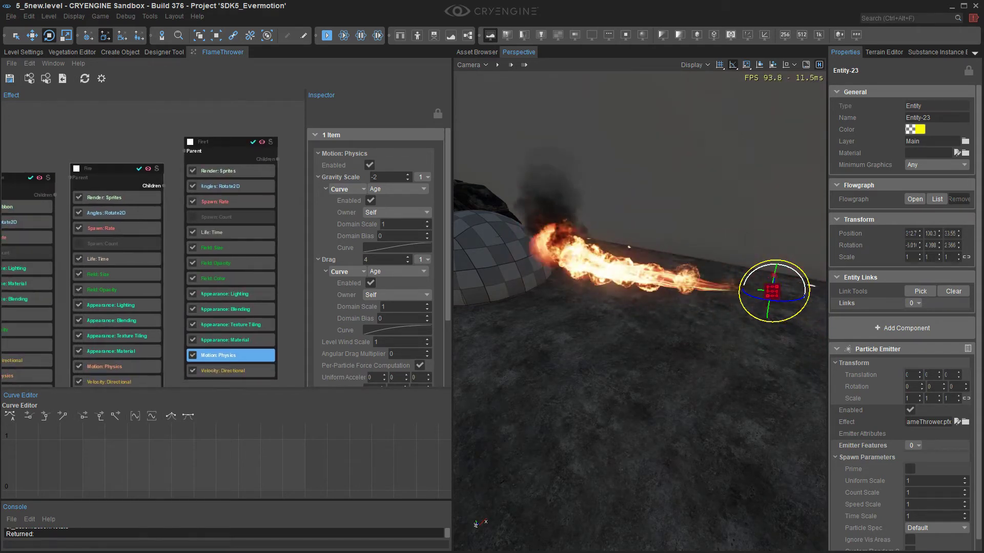
Step: Toggle the Fire component and solo Fire1 to compare what each contributes to the flame
click(139, 168)
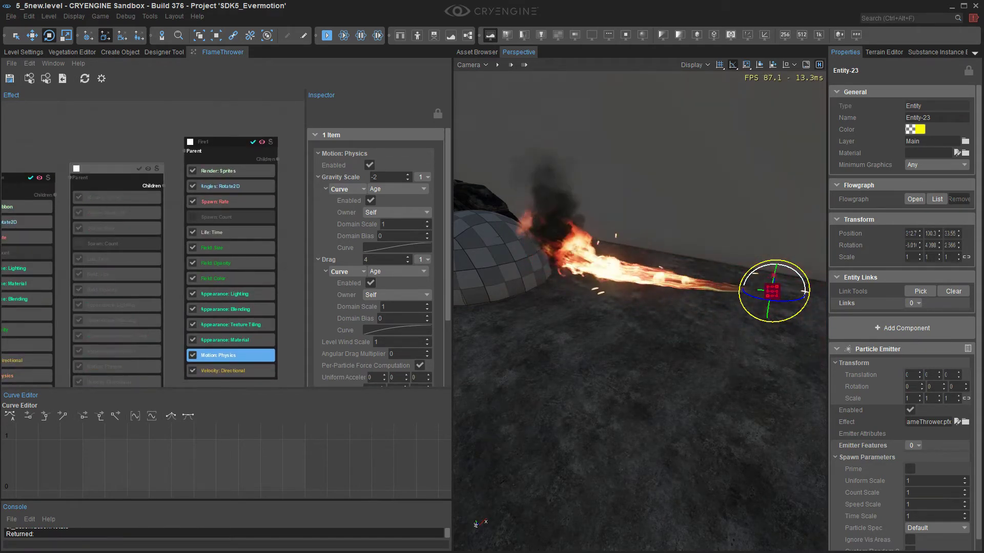
right_drag(166, 149, 196, 144)
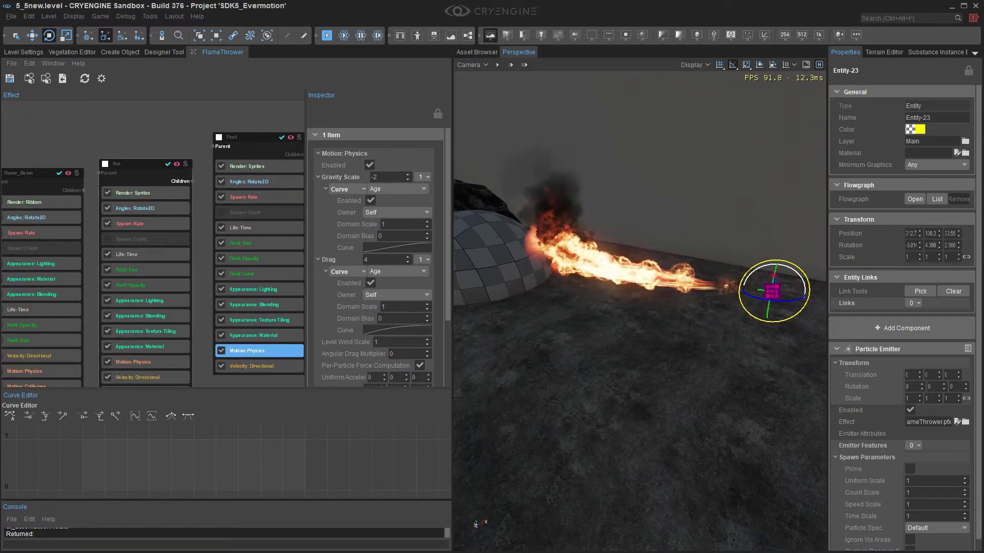
click(186, 164)
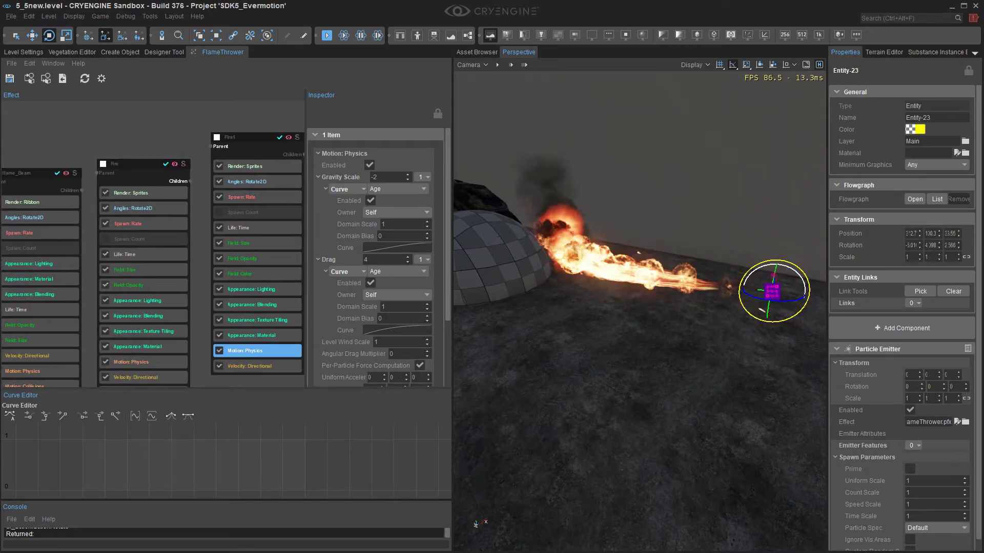
right_drag(201, 152, 134, 167)
click(232, 152)
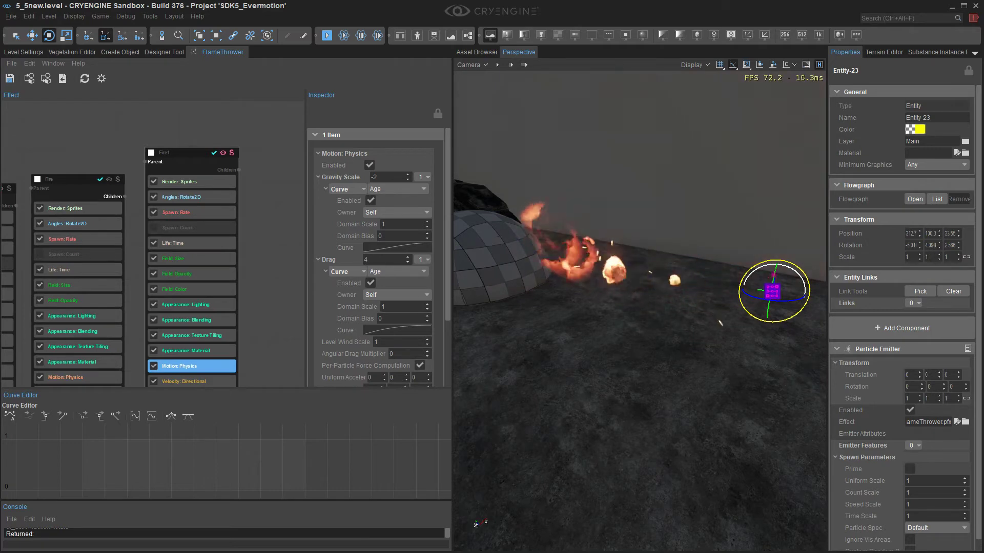
Step: Swap the positions of the Fire and Fire1 nodes so that Fire sits at the outer end of the row
drag(52, 180, 237, 181)
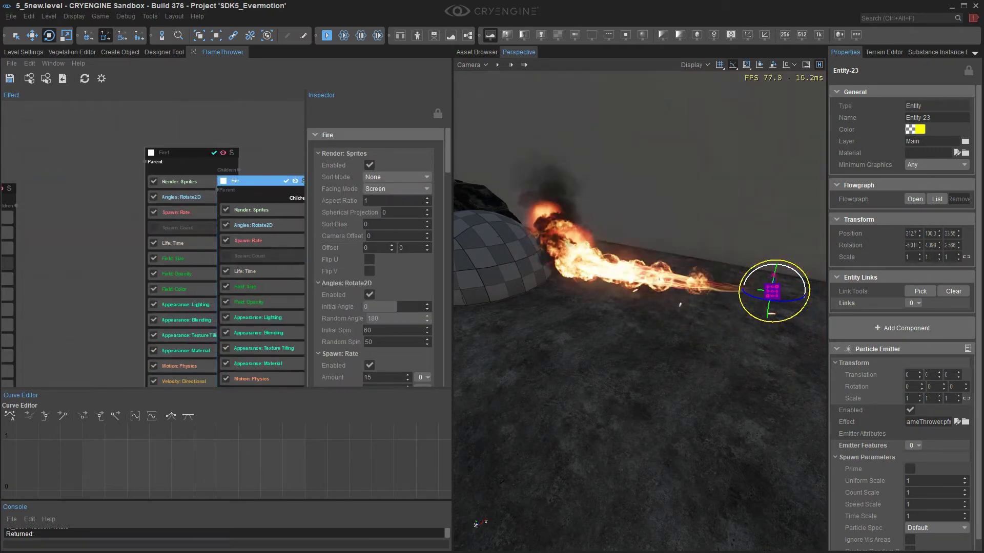
drag(184, 153, 70, 190)
drag(252, 181, 172, 187)
Step: Try the Kill option as Collisions Limit Mode in the Fire component's Motion: Collisions feature
right_drag(177, 159, 98, 146)
right_drag(641, 317, 728, 303)
right_drag(205, 205, 143, 162)
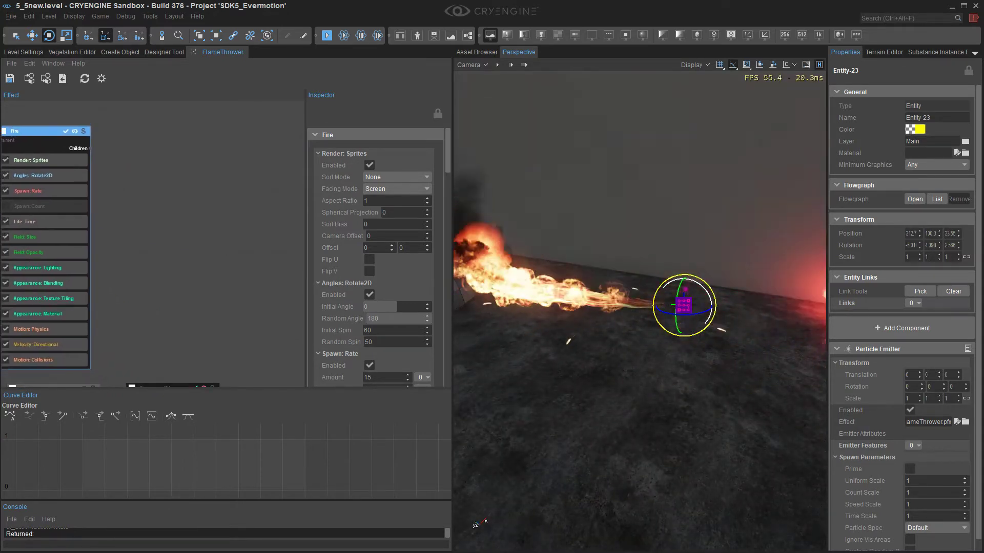
click(46, 330)
click(46, 344)
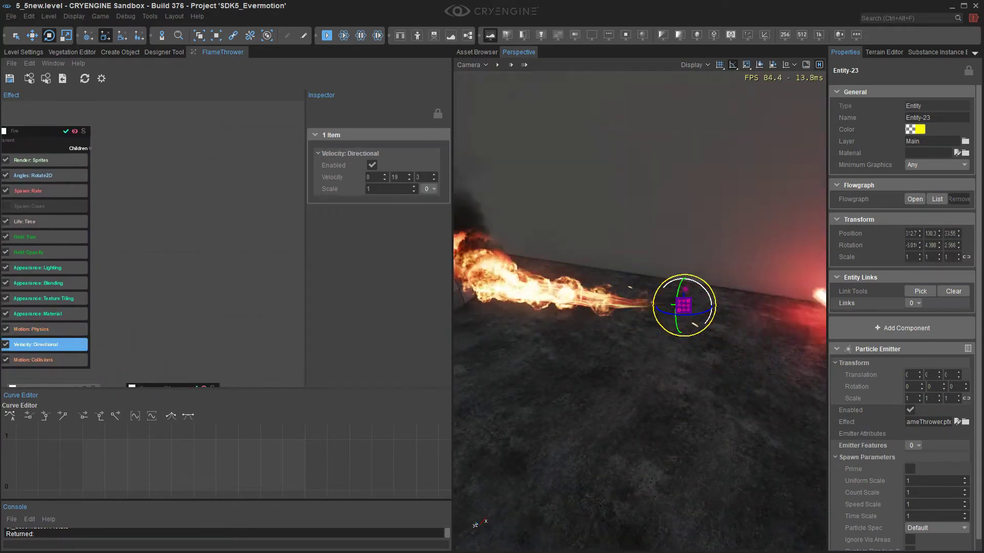
click(46, 360)
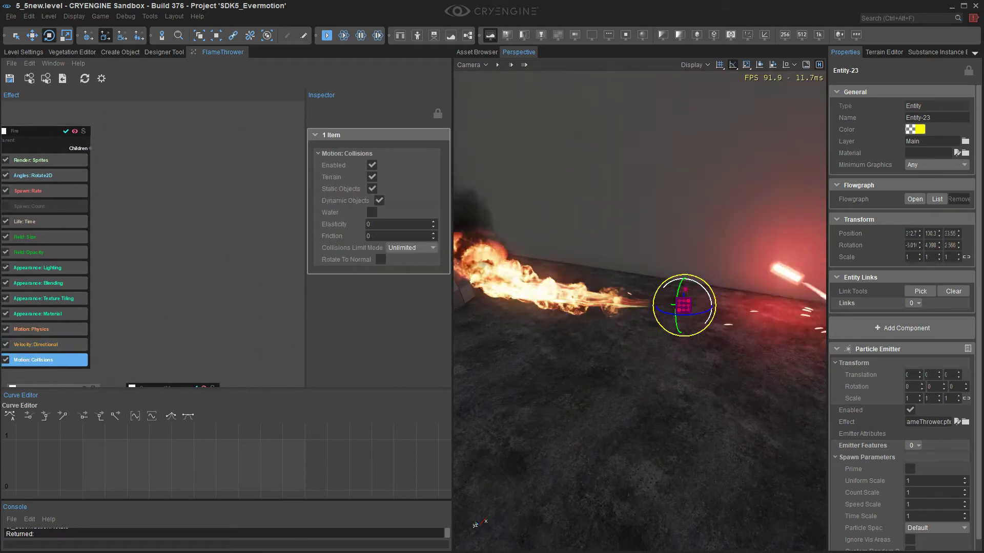
click(411, 248)
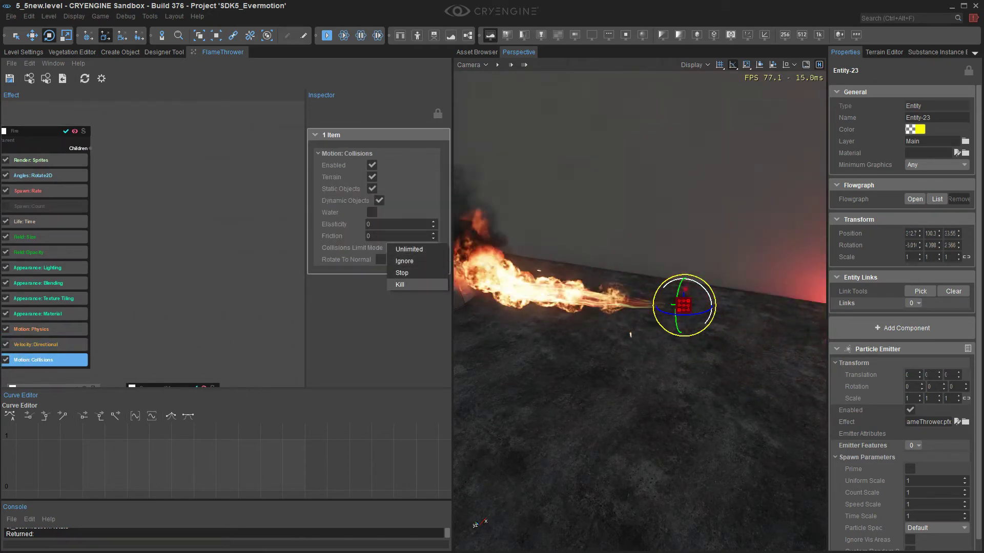
click(402, 285)
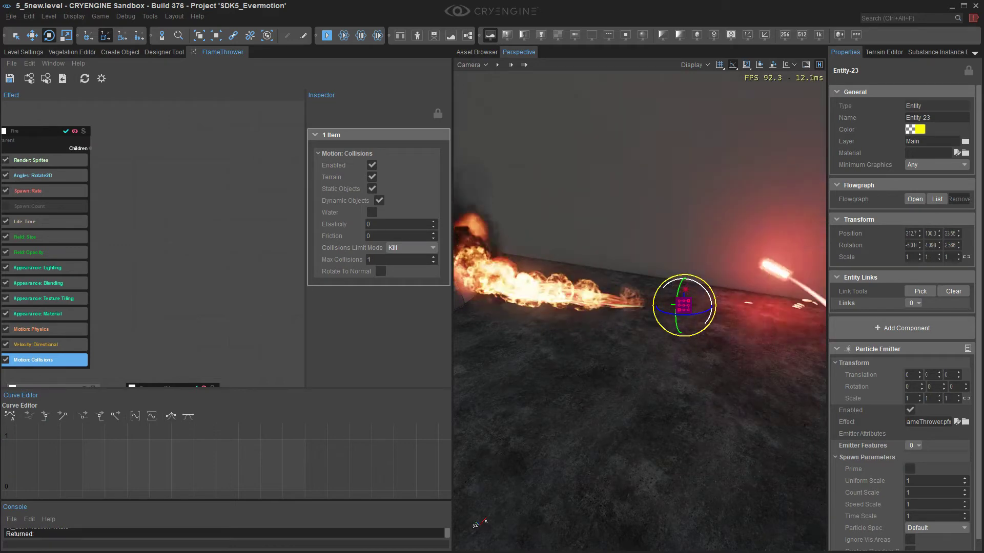
Step: Tilt the emitter to an X rotation of about -16 degrees and set Fire's Collisions Limit Mode back to Unlimited
mouse_move(701, 286)
mouse_down()
mouse_move(683, 280)
mouse_move(700, 285)
mouse_up()
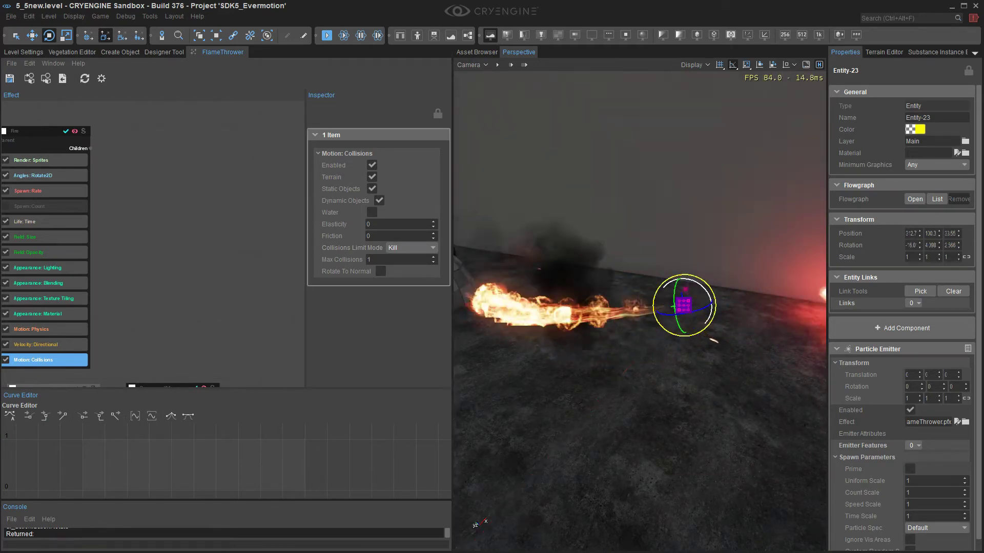
click(413, 247)
click(402, 214)
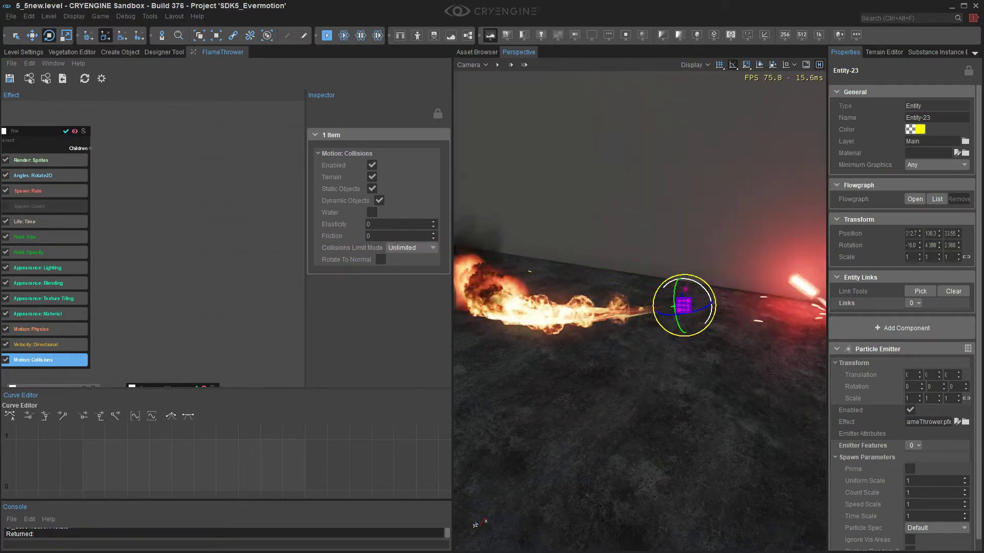
Step: Add a default sprite component to the effect and place its node level with the Fire component
right_click(164, 170)
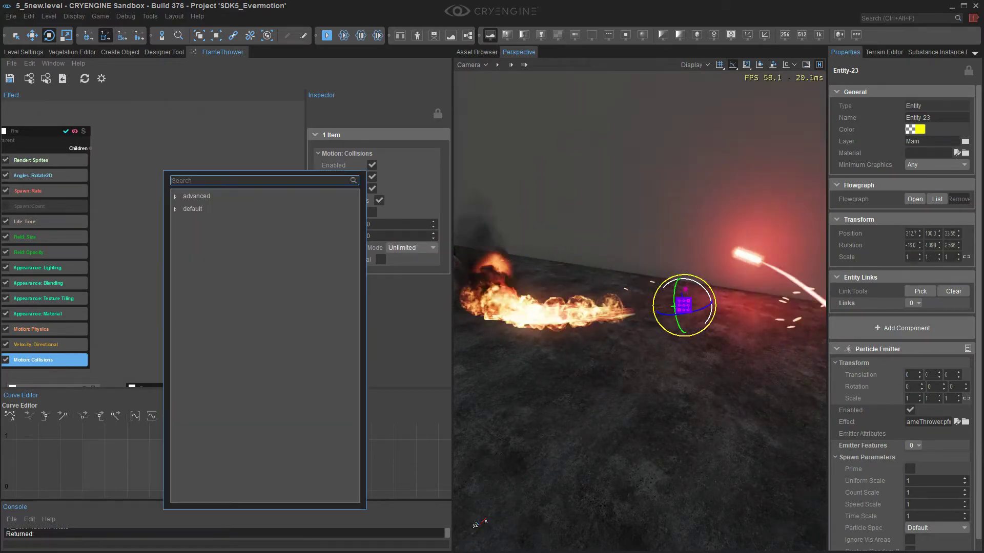
click(193, 209)
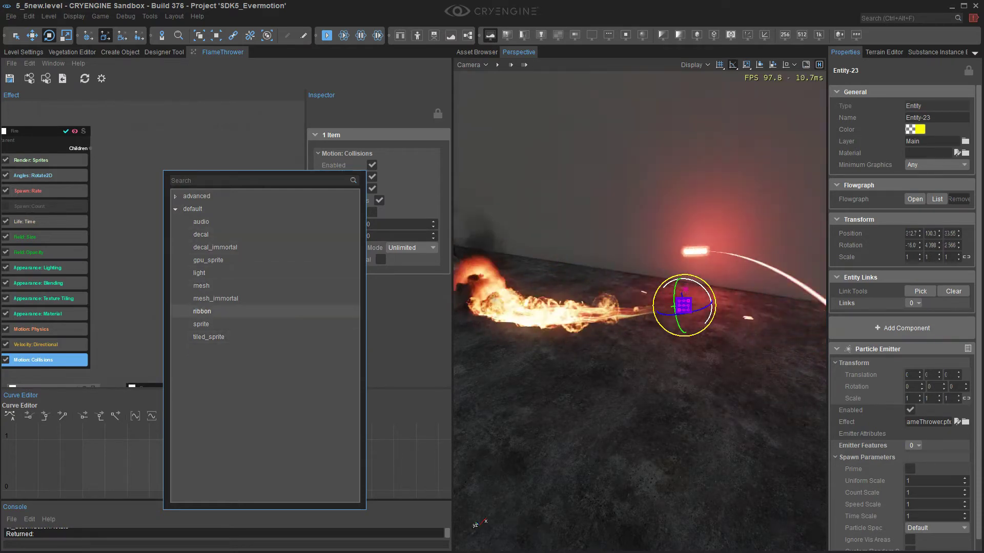
double_click(201, 323)
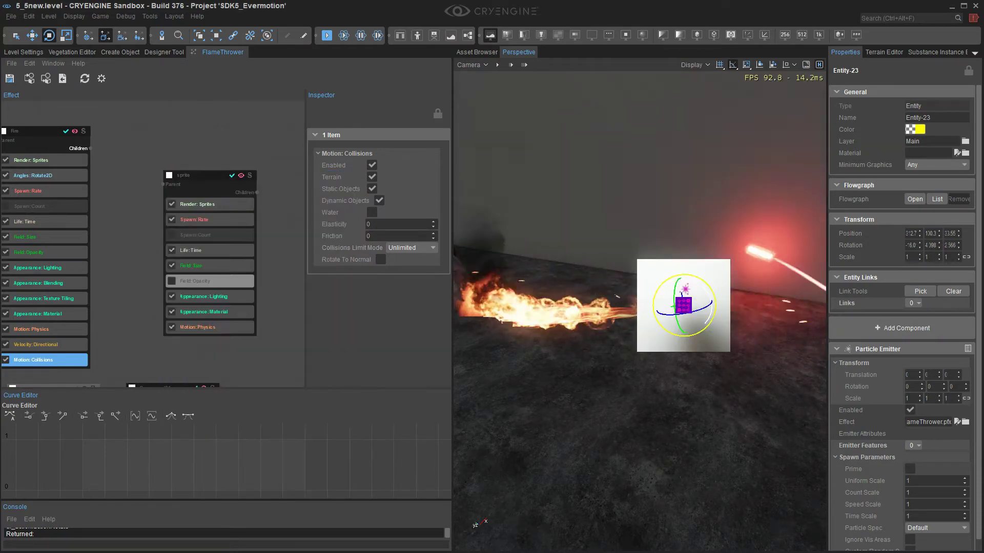
drag(203, 175, 211, 134)
Step: Add a Child: OnCollide feature after Render: Sprites in the sprite component
click(213, 163)
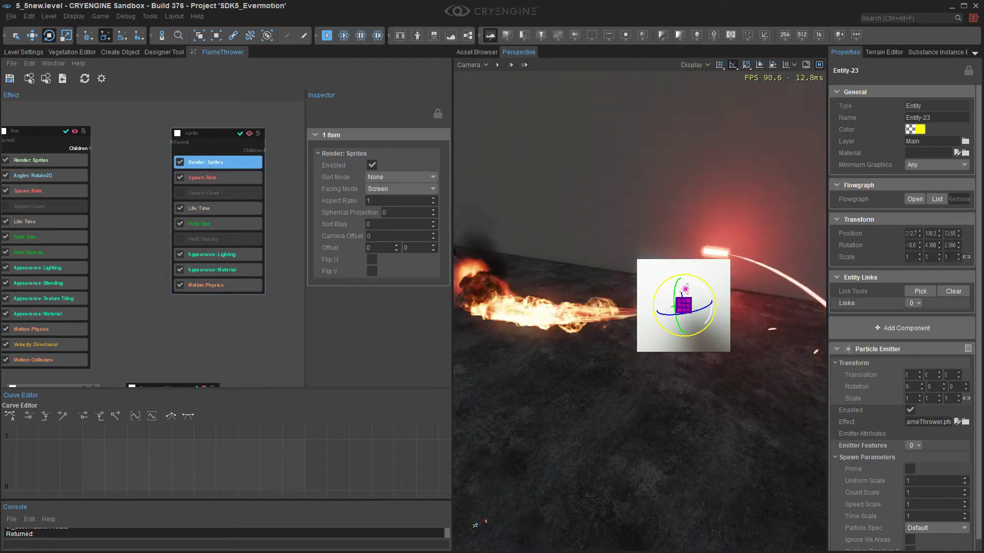
right_click(219, 163)
mouse_move(246, 215)
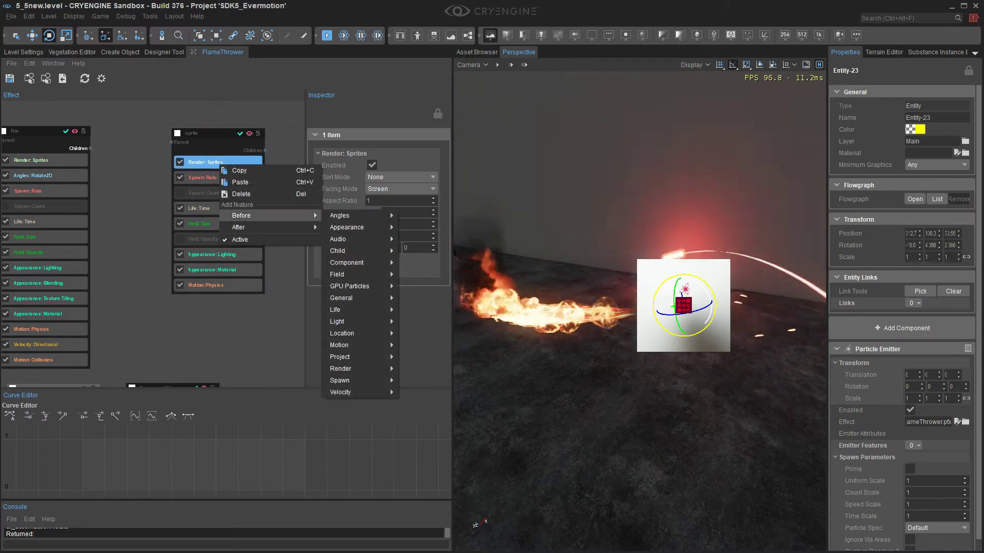
mouse_move(354, 275)
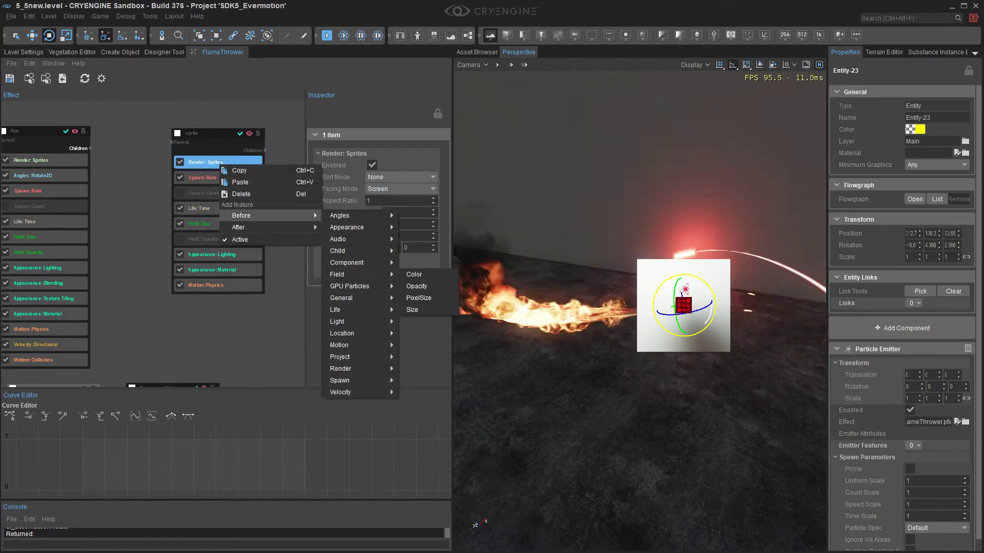
mouse_move(353, 250)
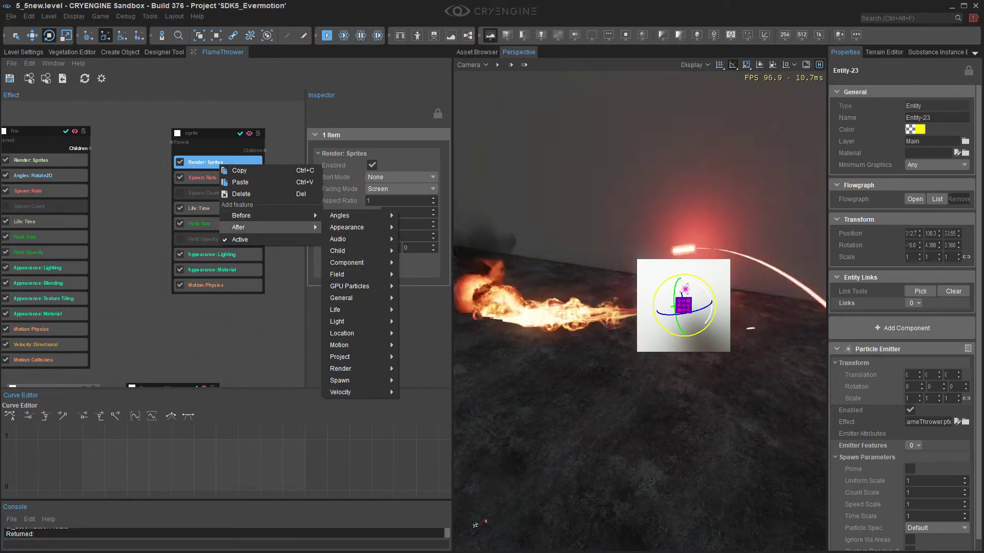
mouse_move(277, 227)
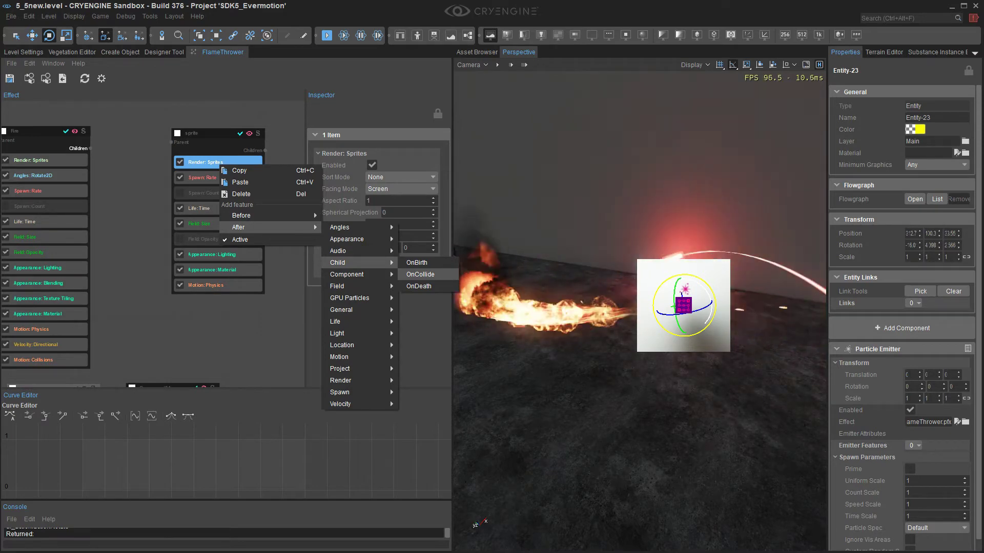
click(420, 274)
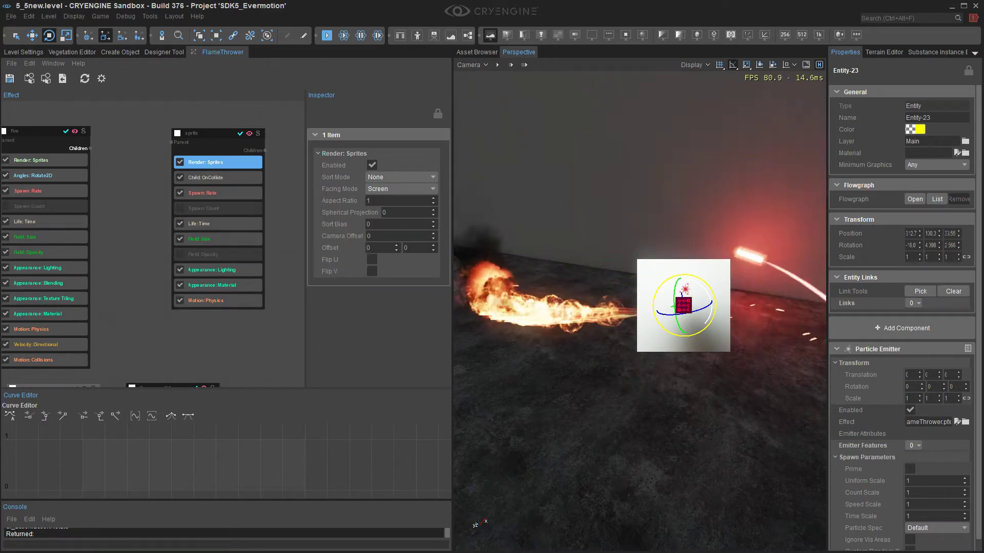
Step: Connect the Fire component's Children output to the sprite component's Parent input
scroll(132, 164, up, 1)
middle_drag(132, 169, 100, 142)
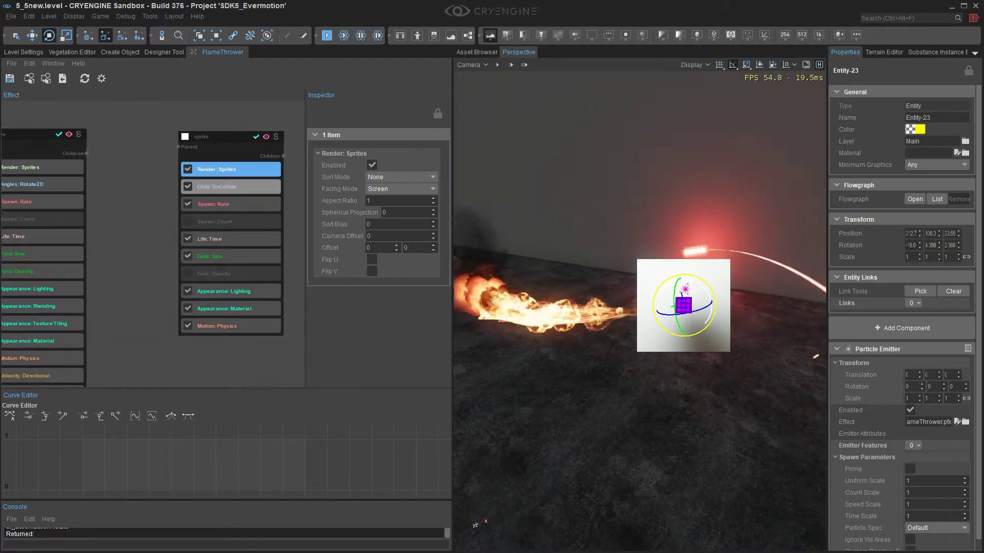
click(231, 204)
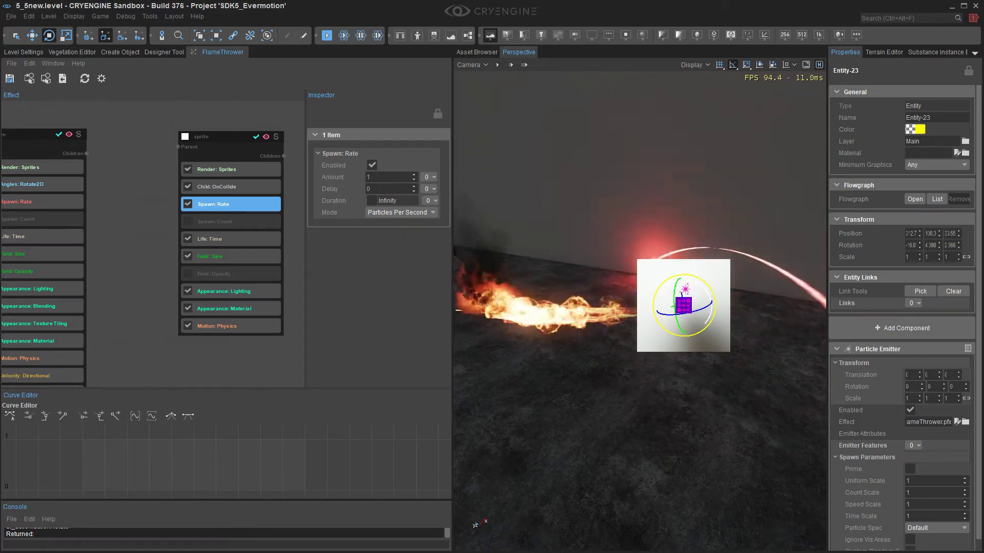
click(231, 239)
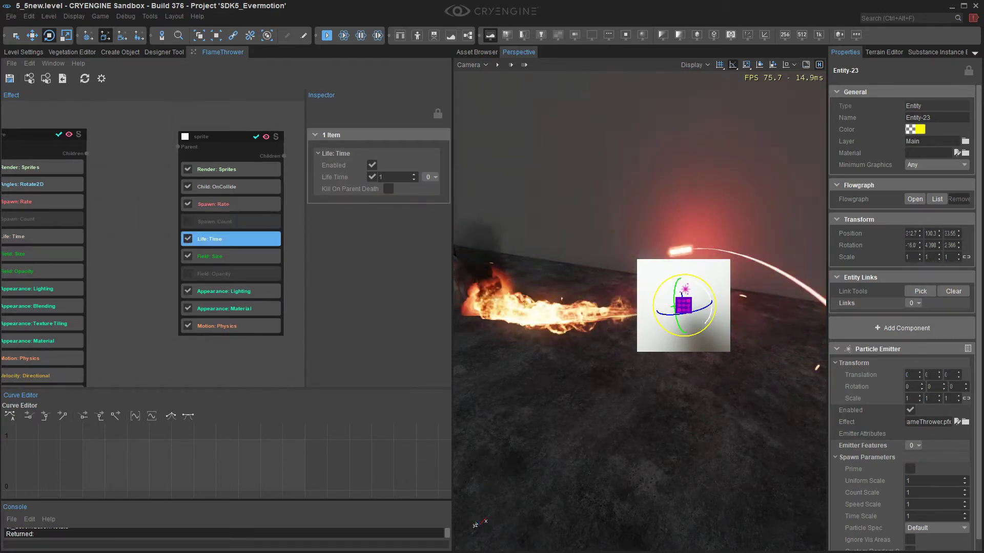
drag(87, 153, 178, 146)
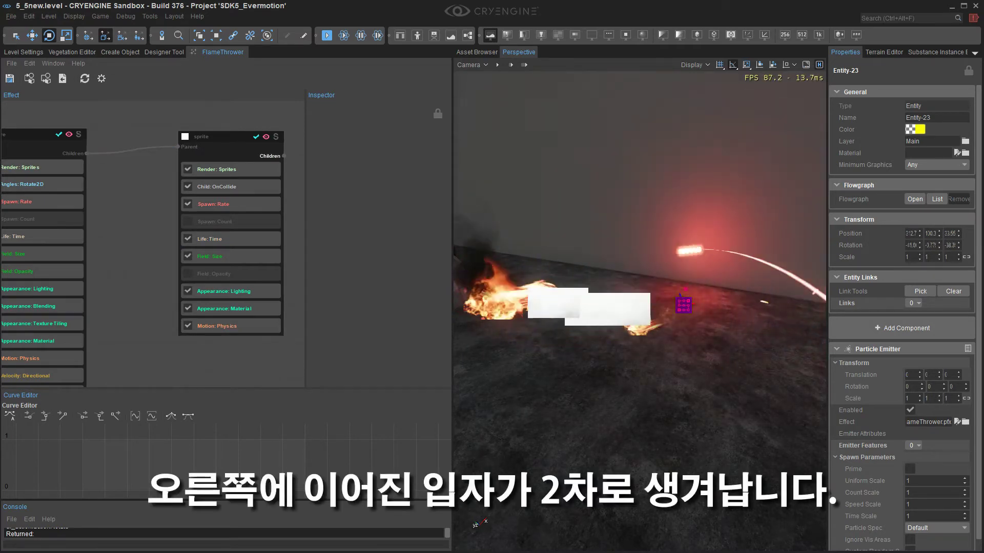
Step: Raise the emitter above the floor and rotate it to an X rotation of about -1 degree
drag(683, 306, 685, 319)
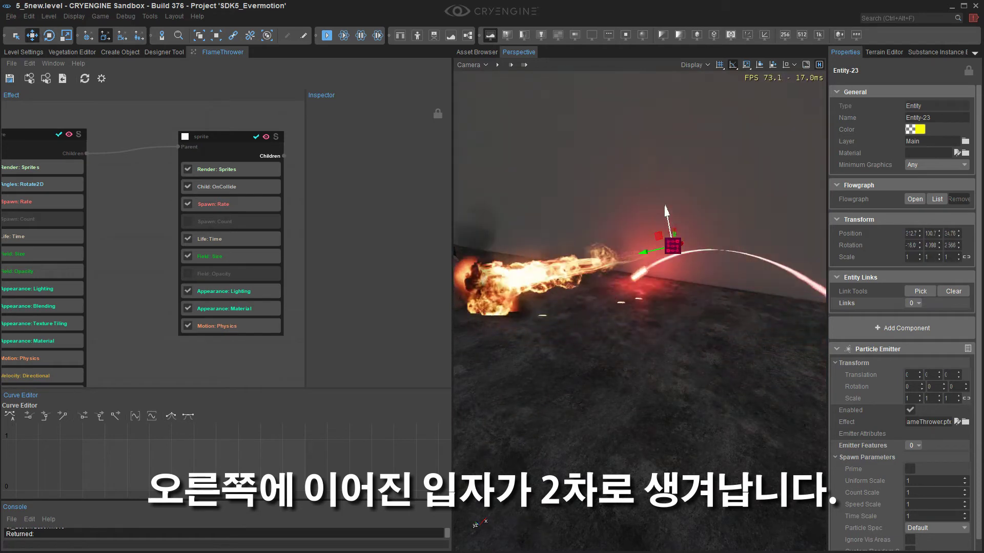
drag(642, 198, 693, 233)
right_drag(666, 267, 615, 297)
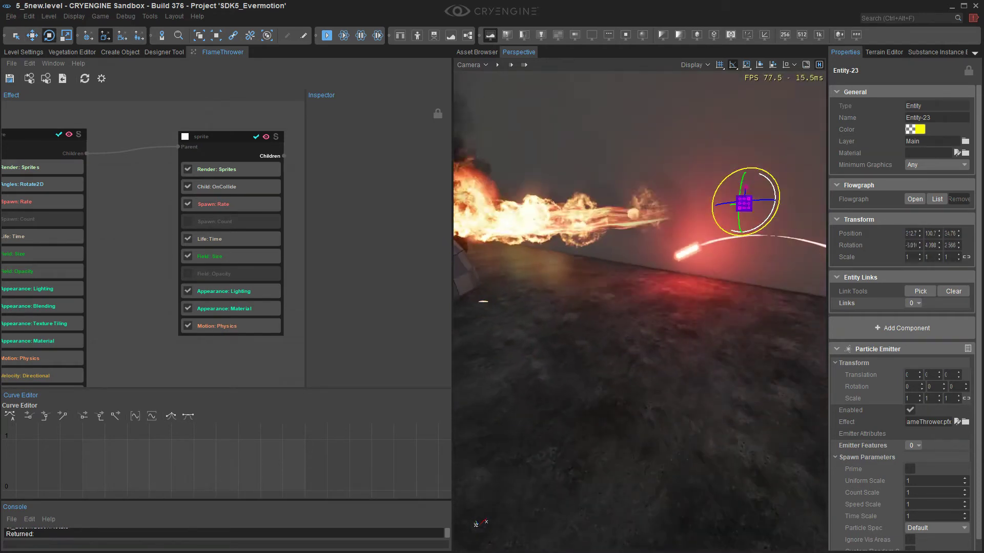
Step: Set the sprite component's Life Time to 2 and tilt the emitter to an X rotation of about 9 degrees
click(231, 240)
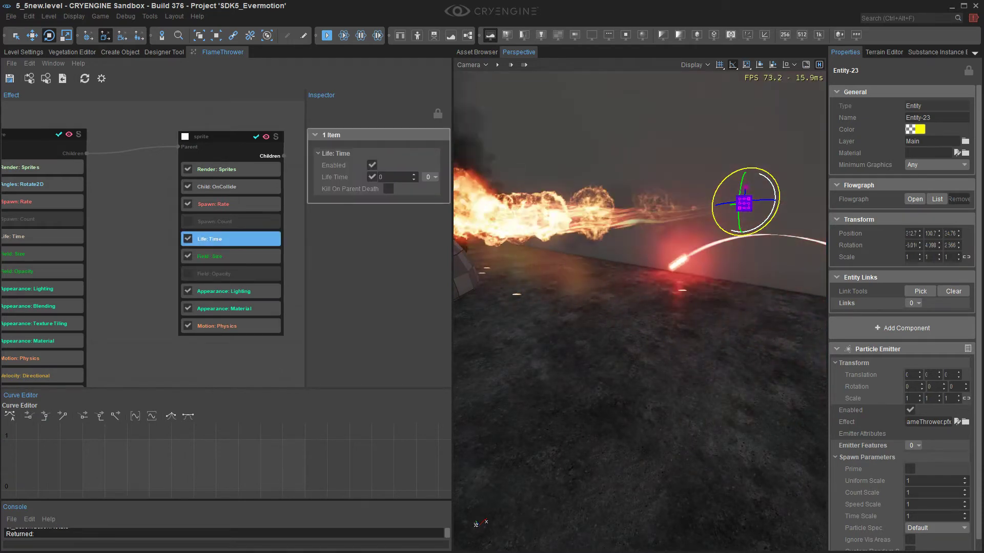
text(2)
key(Return)
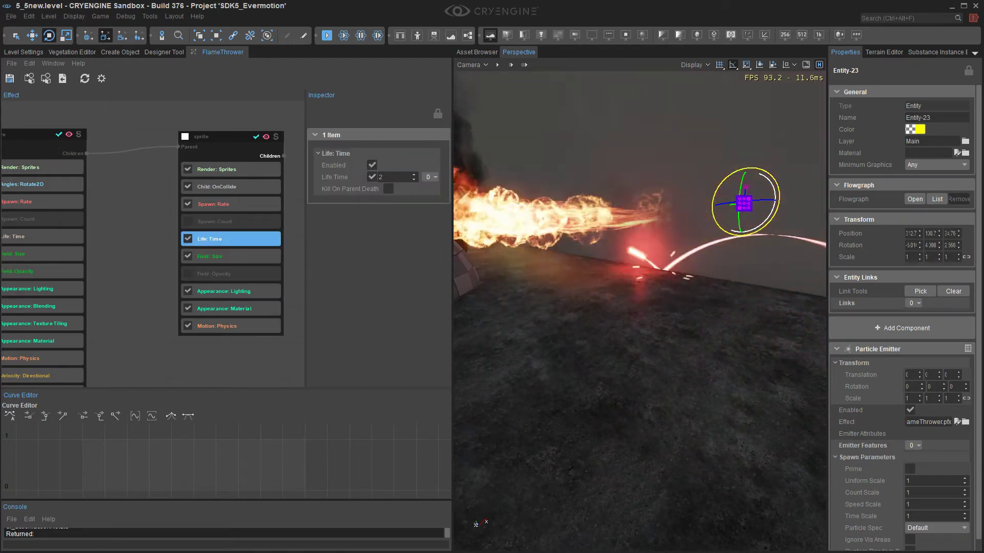
mouse_move(753, 170)
mouse_down()
mouse_move(715, 152)
mouse_move(774, 192)
mouse_move(764, 183)
mouse_up()
Step: Examine the diffuse texture of the fireball_deform particle material in the Material Editor as a reference for the sprite's Appearance: Material feature
click(230, 291)
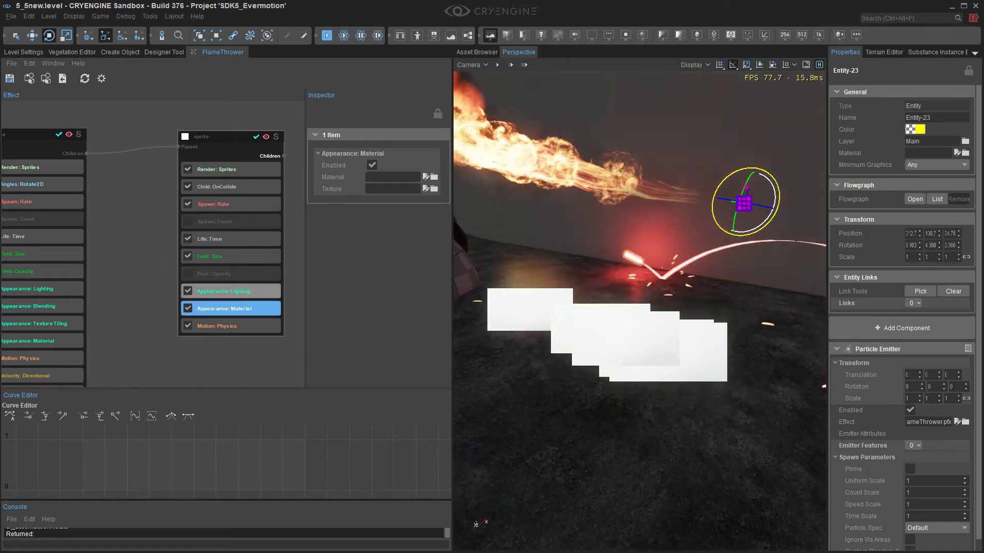
right_click(242, 293)
click(233, 308)
click(233, 308)
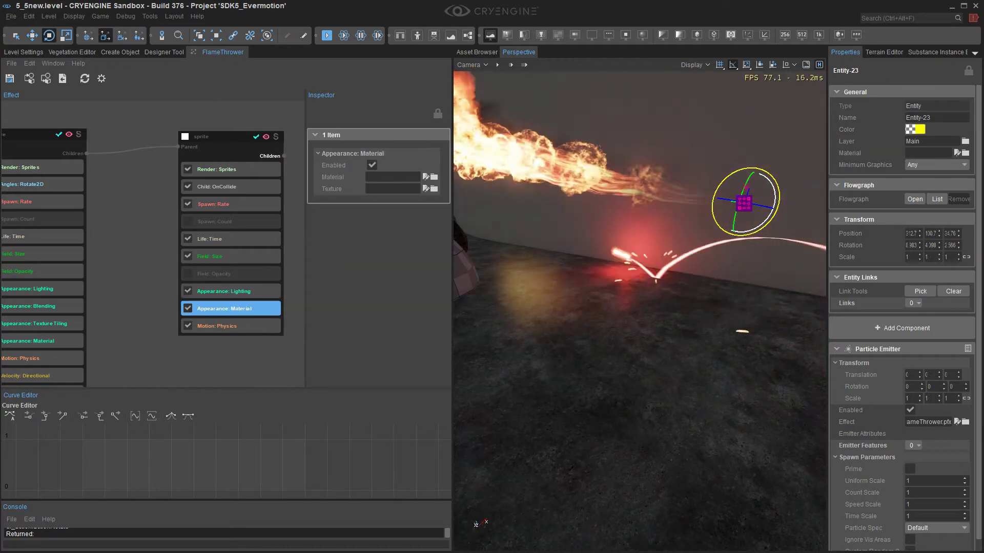
drag(0, 331, 362, 238)
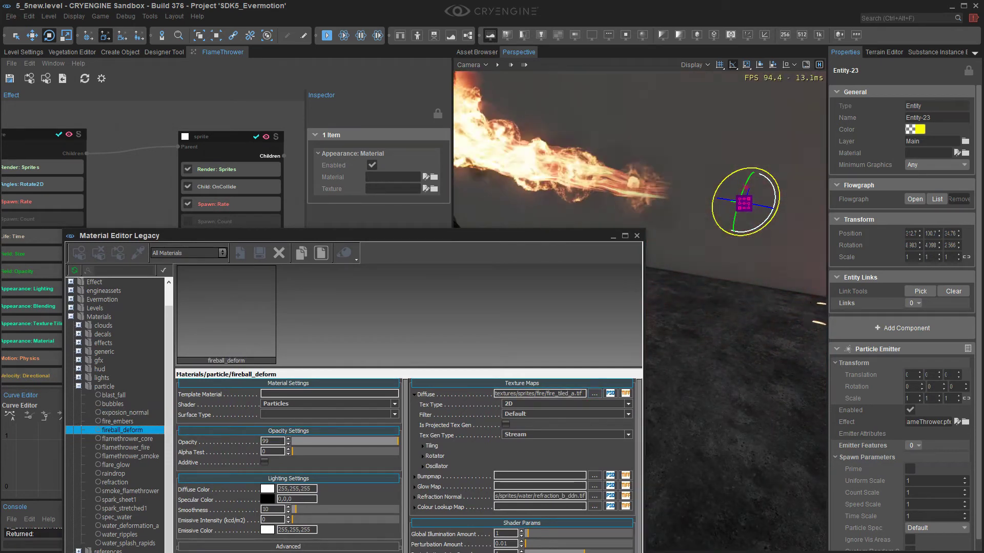
mouse_move(594, 394)
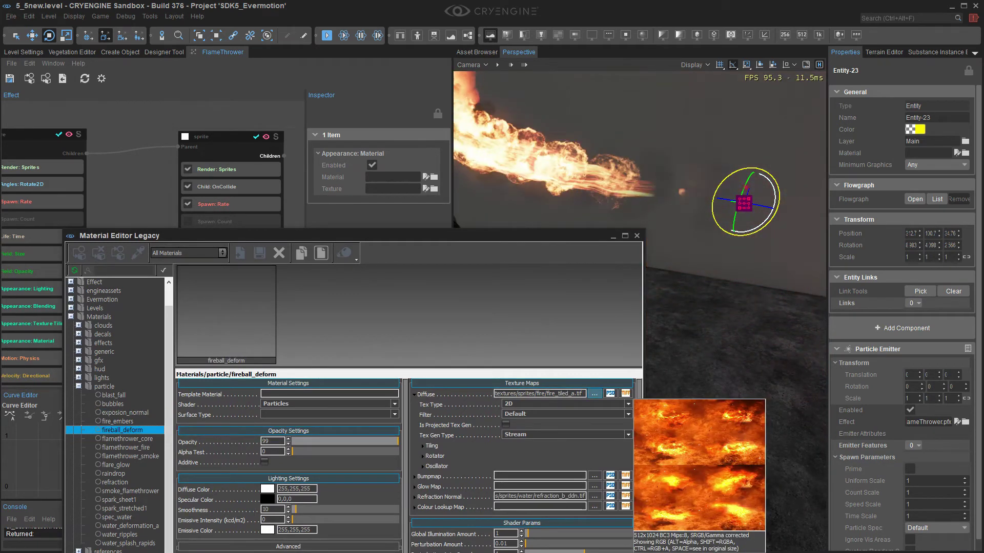
key(alt)
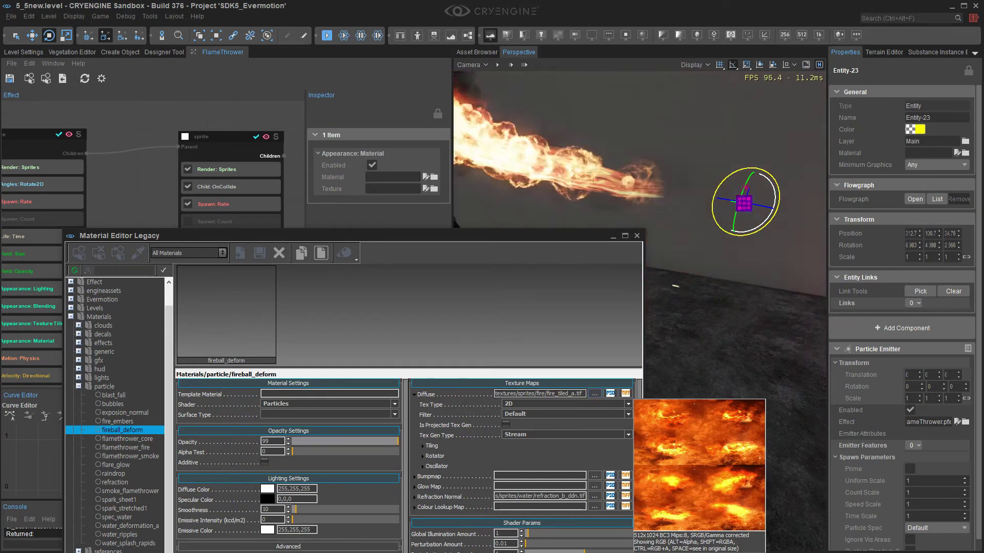
drag(436, 236, 0, 302)
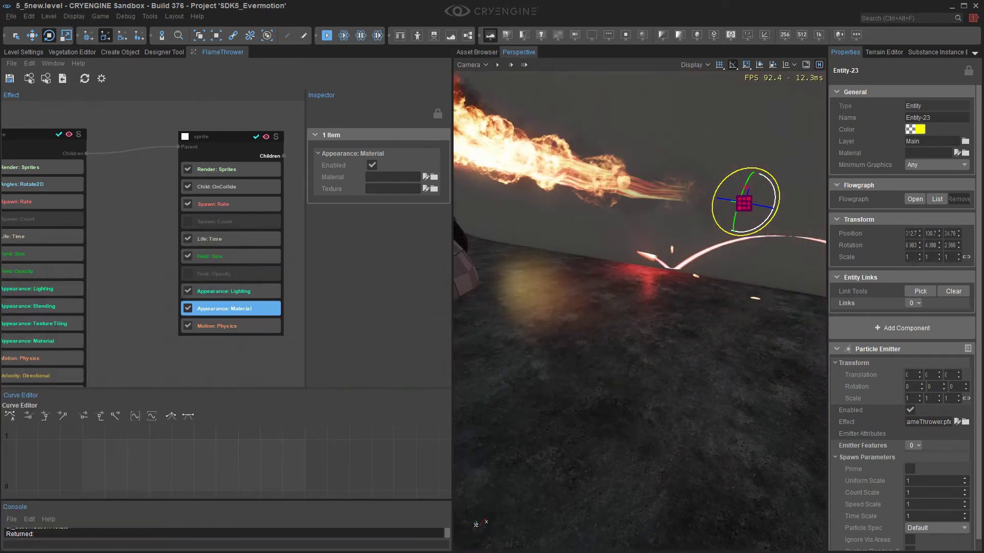
Step: Assign the anim_flametest texture from Textures/sprites/fire to the sprite component's Appearance: Material feature
click(392, 189)
click(434, 189)
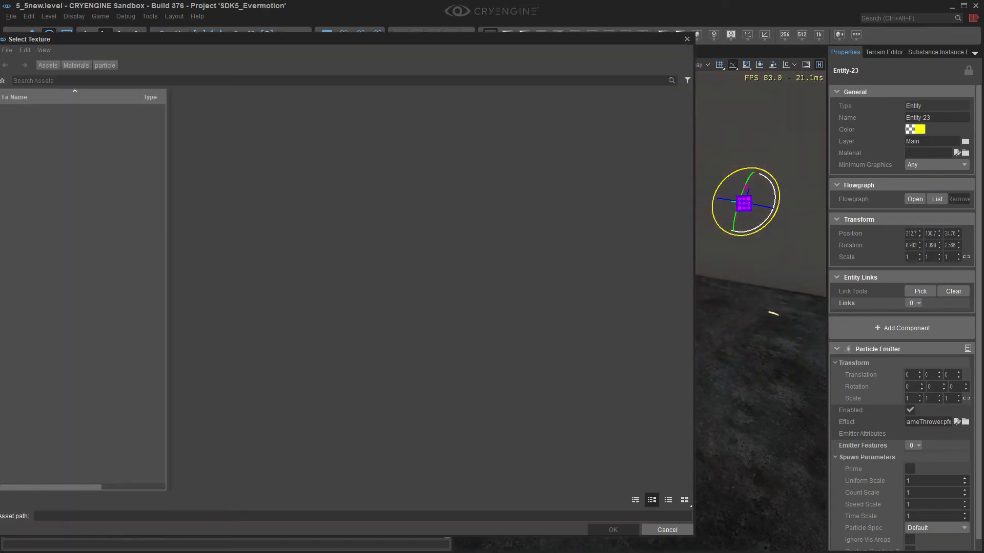
click(47, 65)
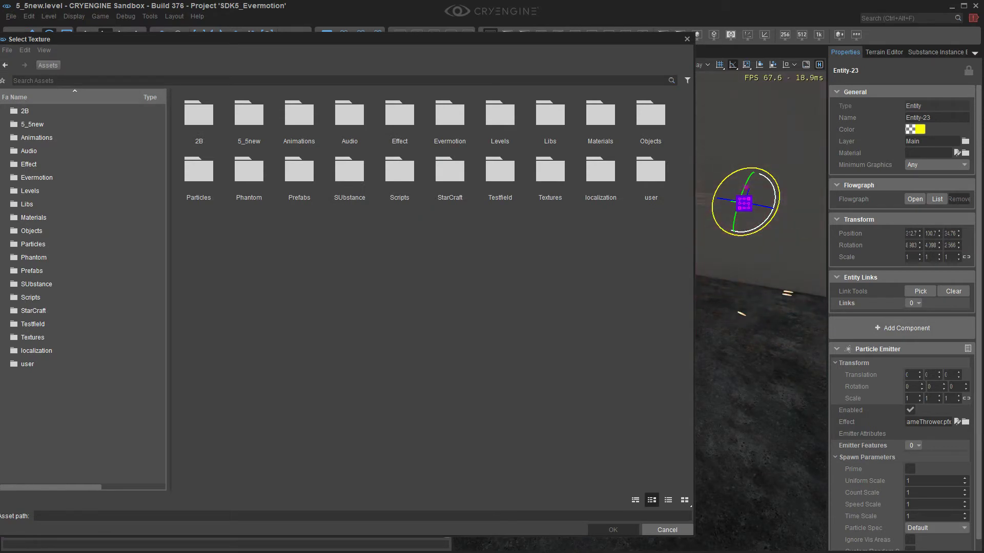
double_click(550, 171)
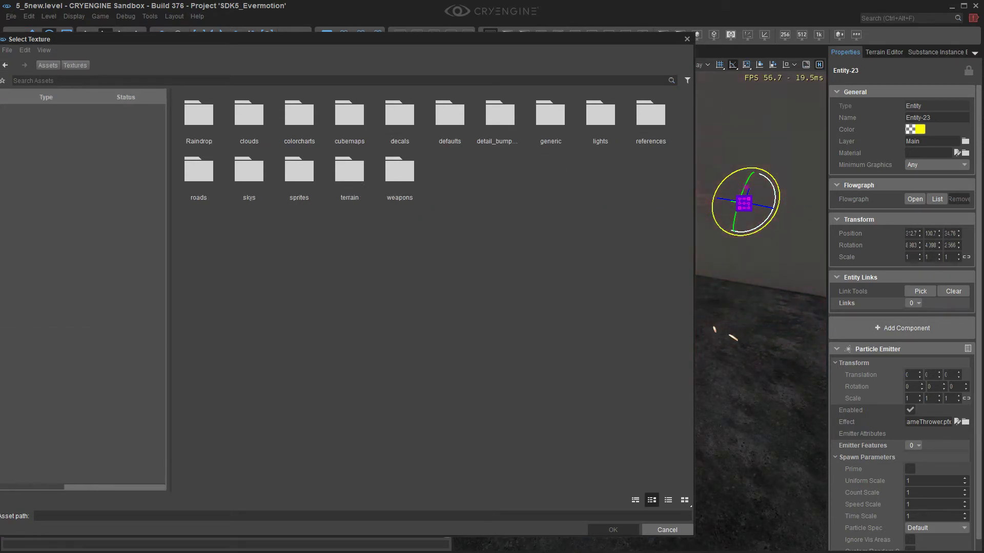
double_click(299, 171)
double_click(299, 115)
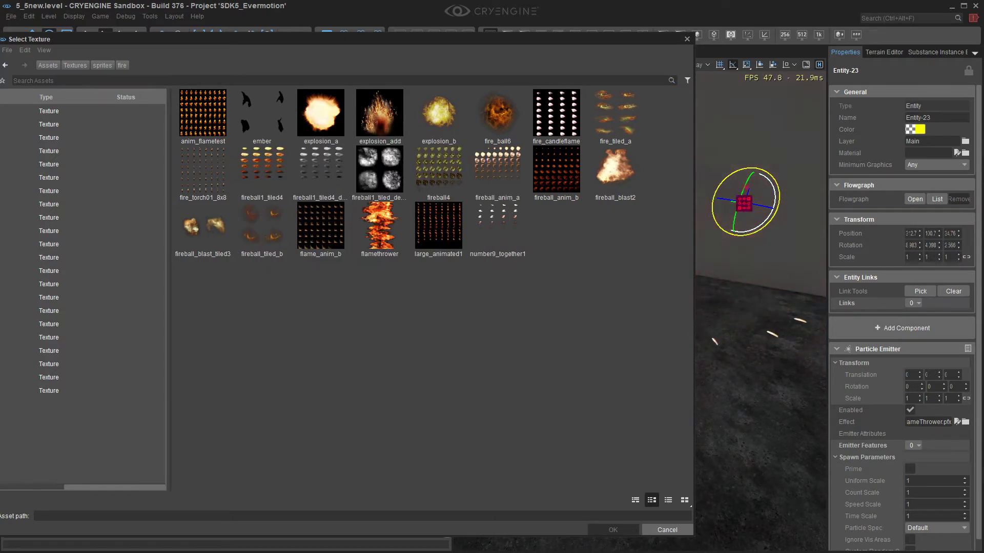
mouse_move(361, 210)
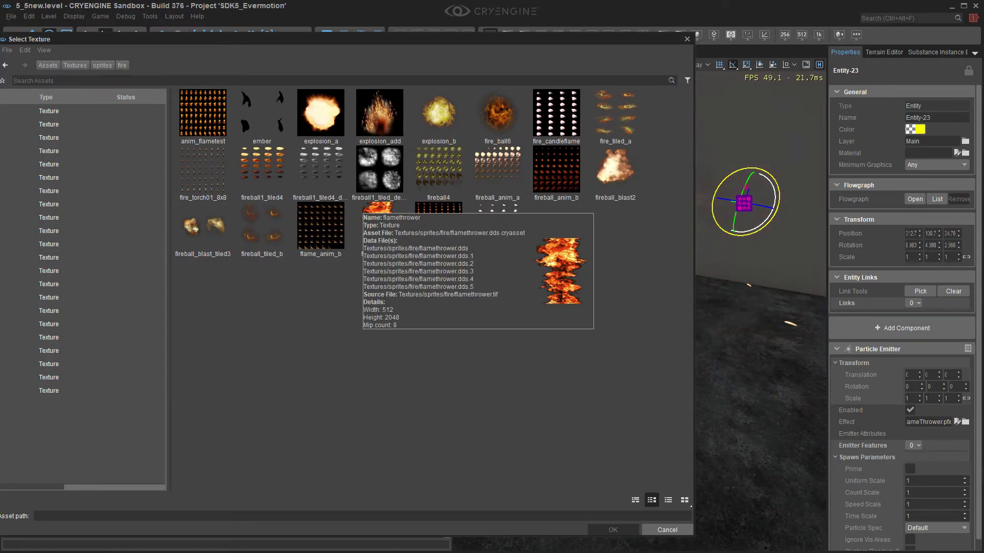
double_click(211, 121)
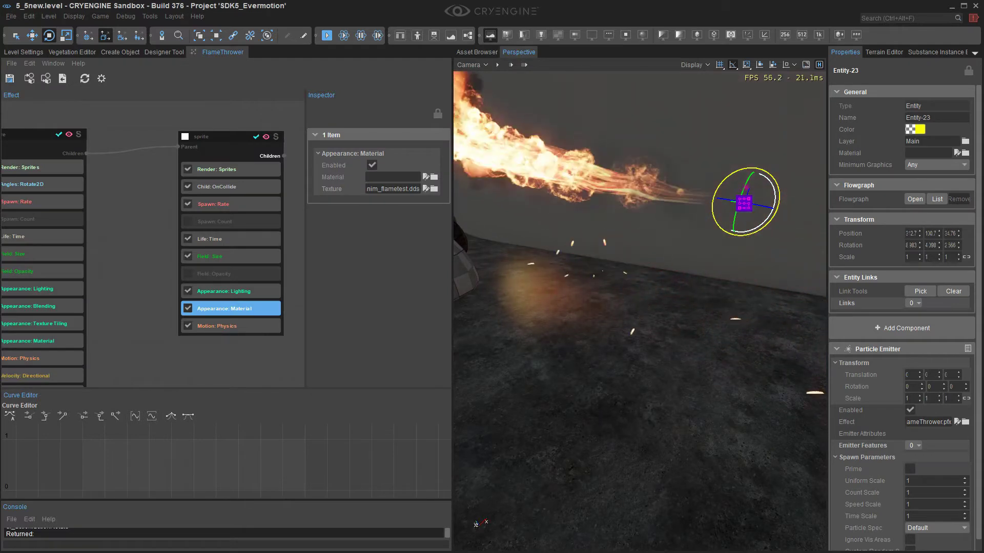
Step: Add Texture Tiling to the sprite with 10 by 8 tiles, 80 frames, frame rate 80 and Loop, and tilt the emitter to about 14 degrees in X
right_click(259, 299)
mouse_move(287, 353)
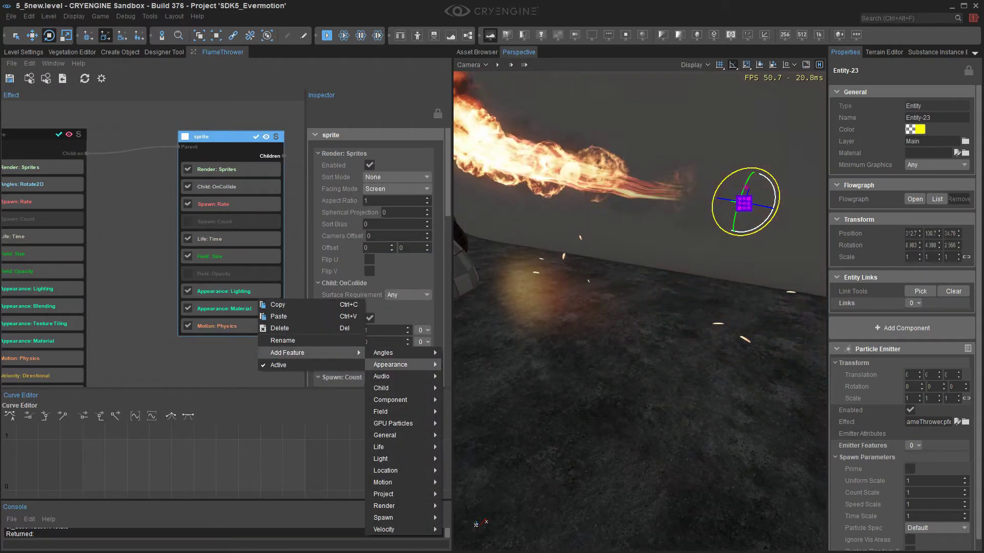
click(468, 411)
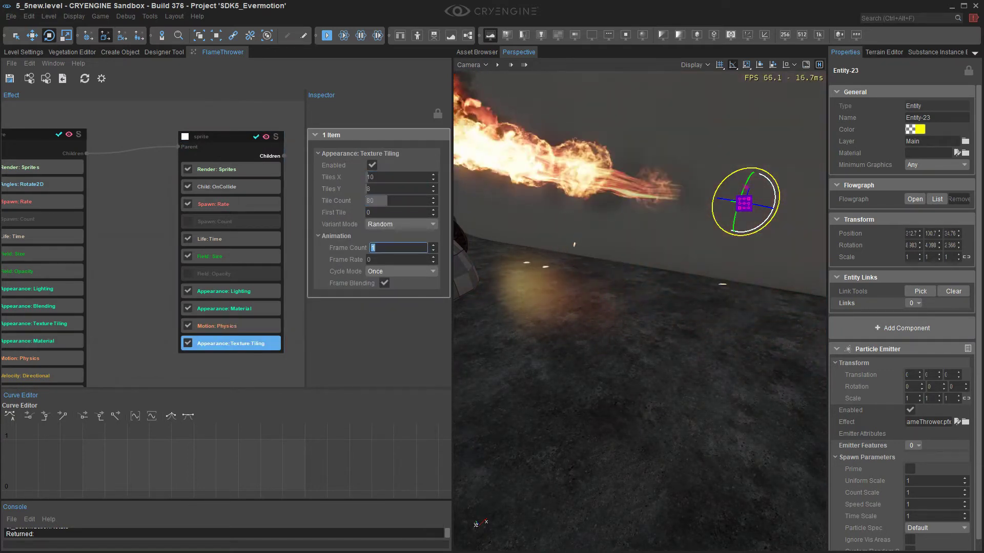
click(397, 260)
text(80)
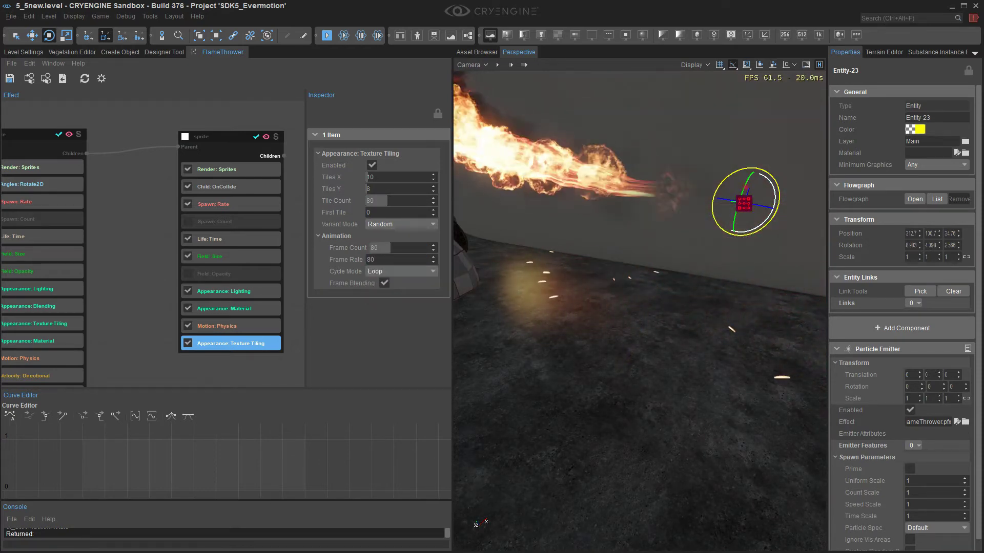
mouse_move(762, 180)
mouse_down()
mouse_move(714, 161)
mouse_move(771, 183)
mouse_up()
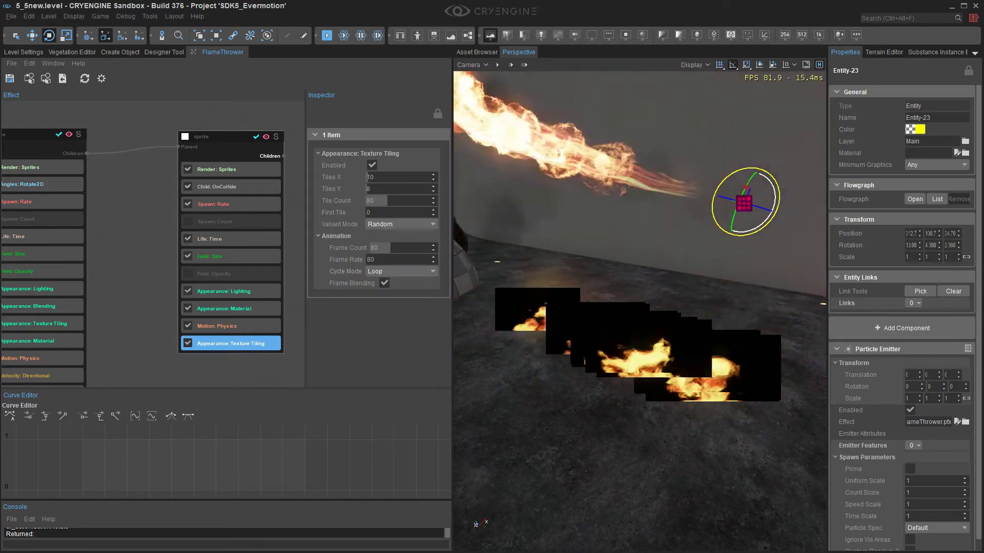
Step: Add an Appearance: Blending feature after Appearance: Lighting in the sprite component and set its Blend Mode to Additive
click(231, 292)
right_click(247, 296)
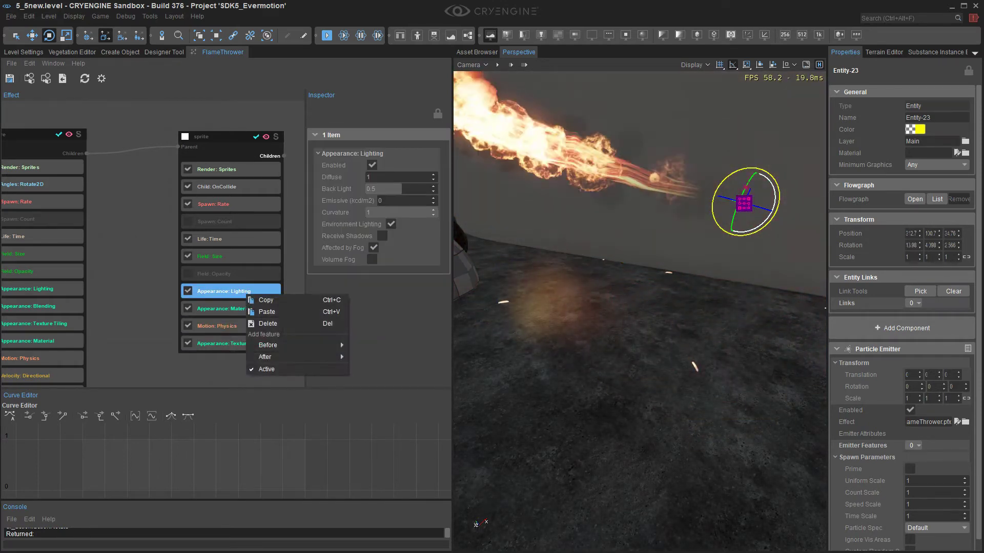
mouse_move(307, 356)
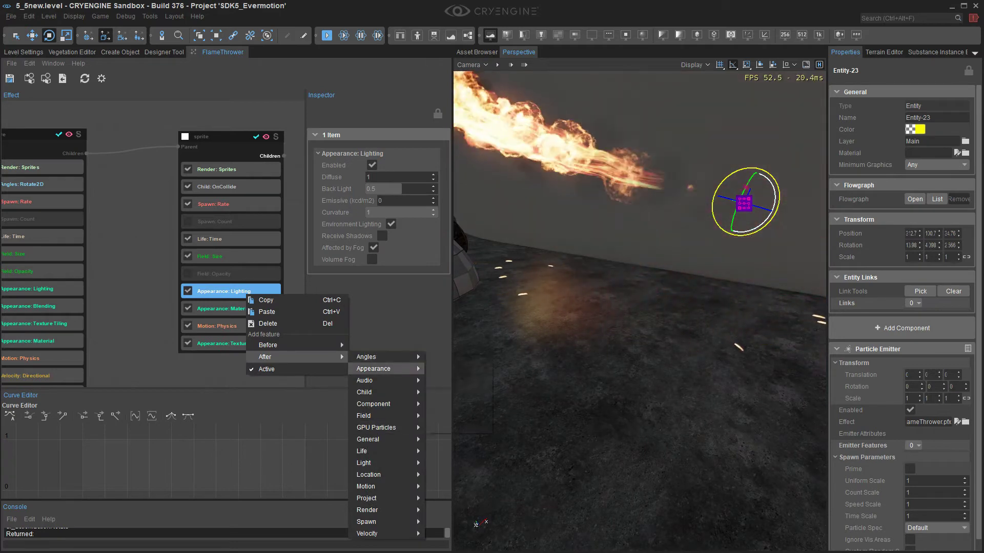
mouse_move(385, 369)
click(446, 368)
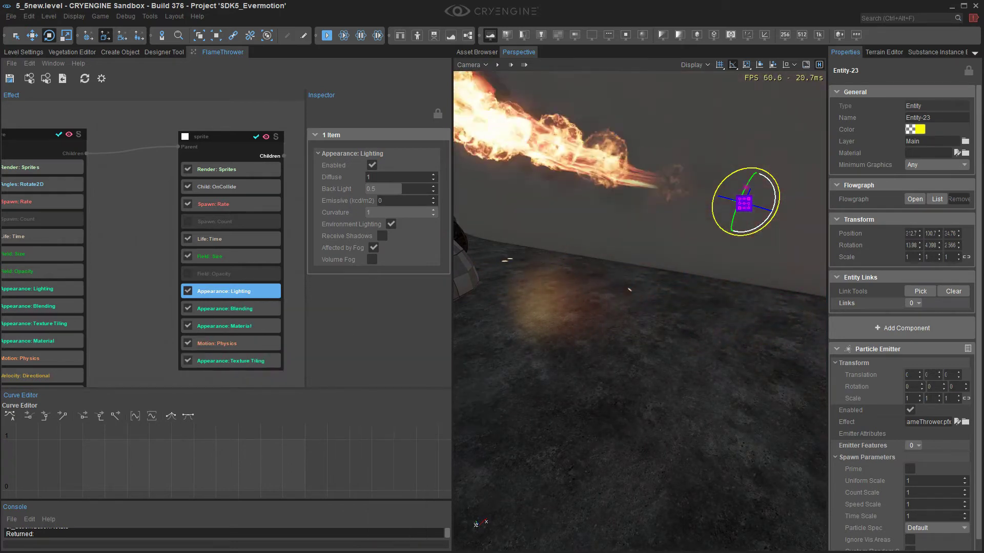
click(241, 309)
click(401, 177)
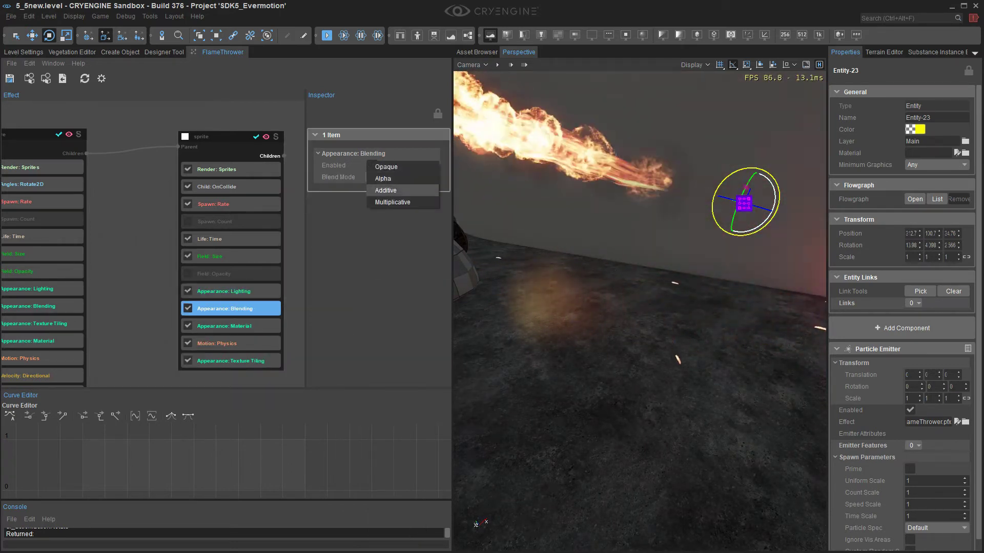
Step: Rotate the emitter to an X rotation of about -1 degree and set the sprite's Texture Tiling Frame Rate to 40
drag(767, 180, 787, 141)
mouse_move(717, 226)
right_down()
mouse_move(789, 210)
mouse_move(743, 215)
mouse_move(730, 230)
right_up()
click(230, 361)
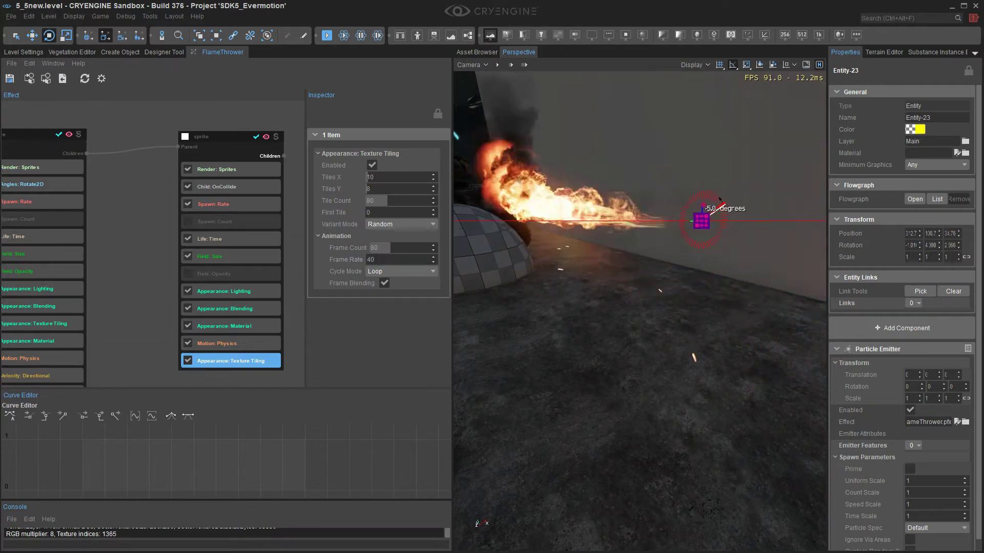
Step: Try Diffuse 5 and Emissive 3 in the sprite's Appearance: Lighting, rotating the emitter around X to test the flames
drag(692, 183, 721, 207)
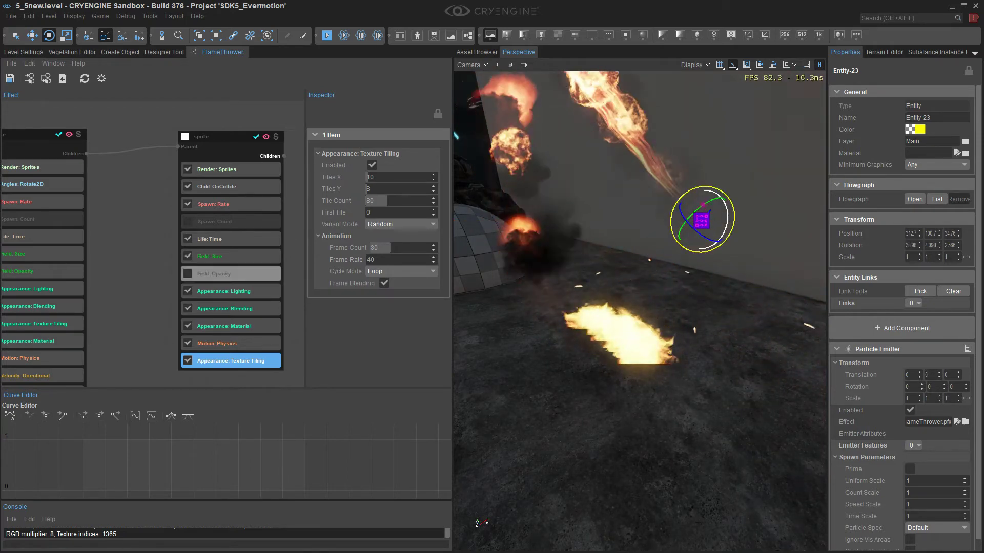
click(230, 291)
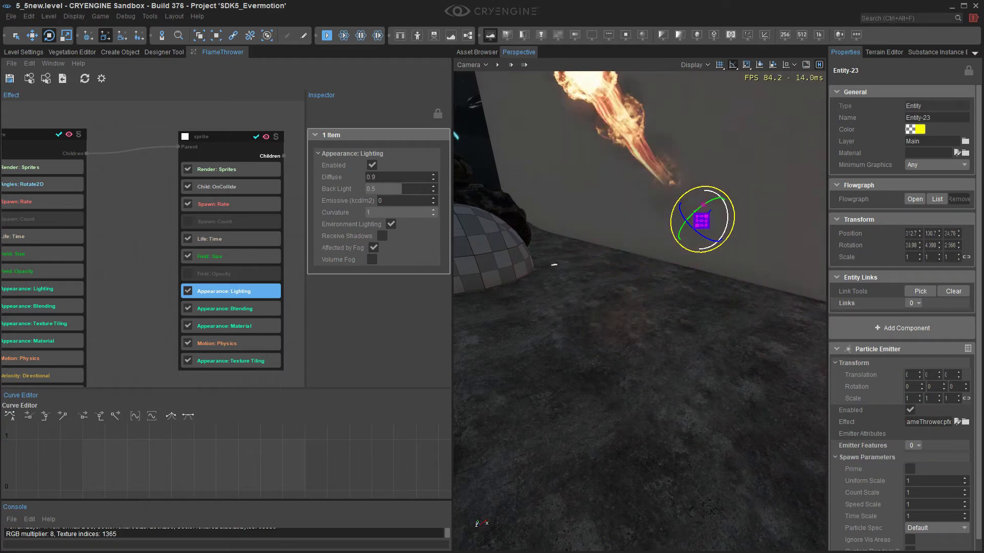
click(394, 177)
text(5)
click(399, 200)
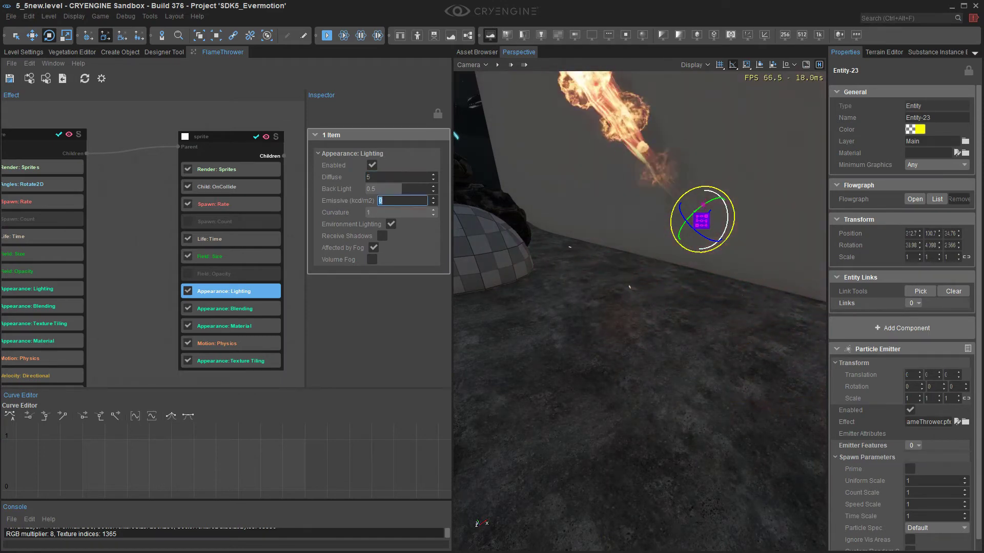
text(3)
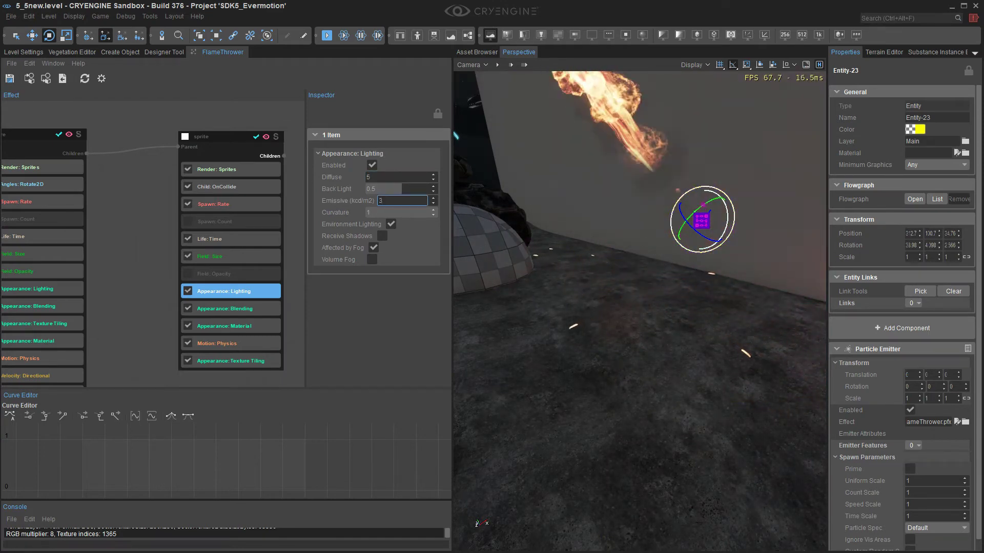
drag(727, 212, 608, 141)
drag(651, 182, 705, 199)
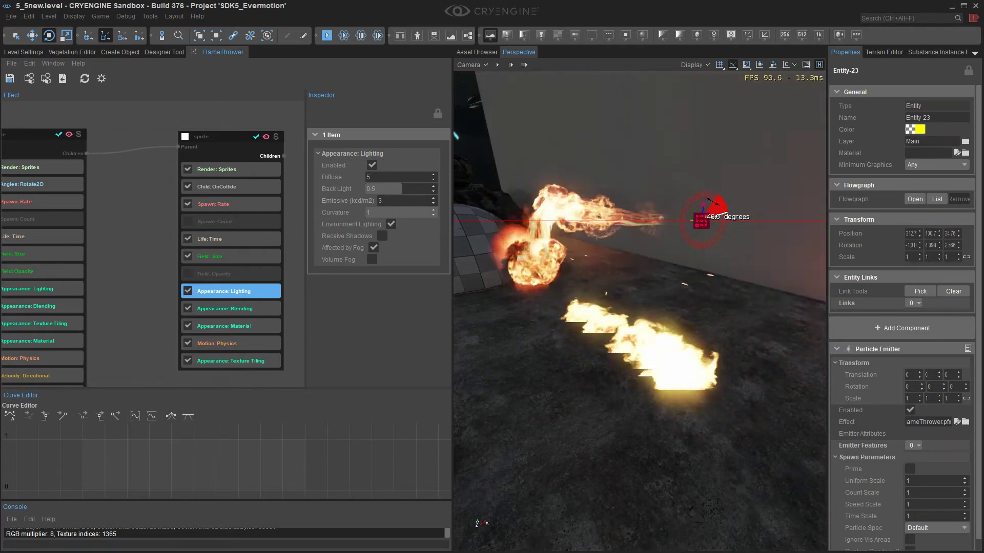
Step: Set Diffuse to 4 and Emissive to 1 in the sprite's Appearance: Lighting feature
double_click(388, 200)
text(2)
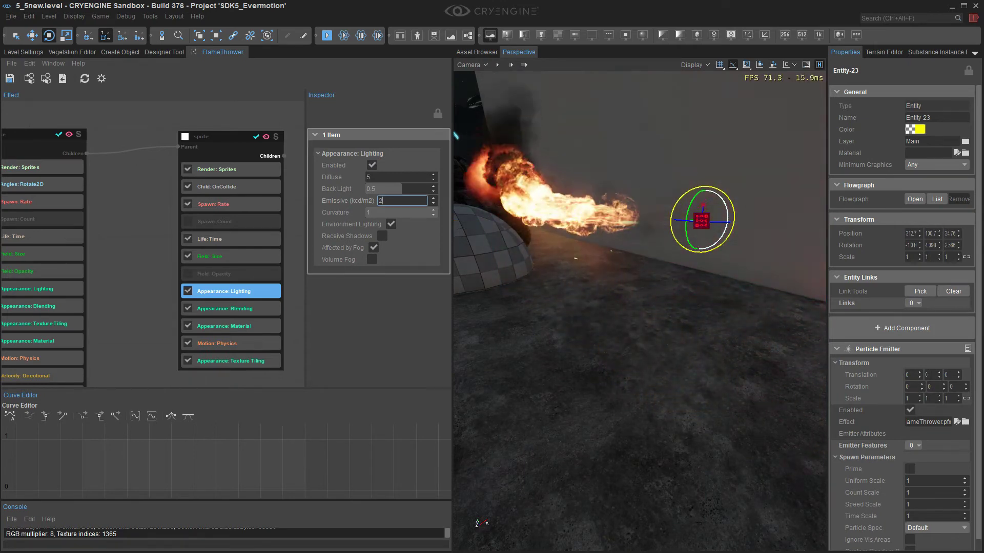
text(14)
key(Return)
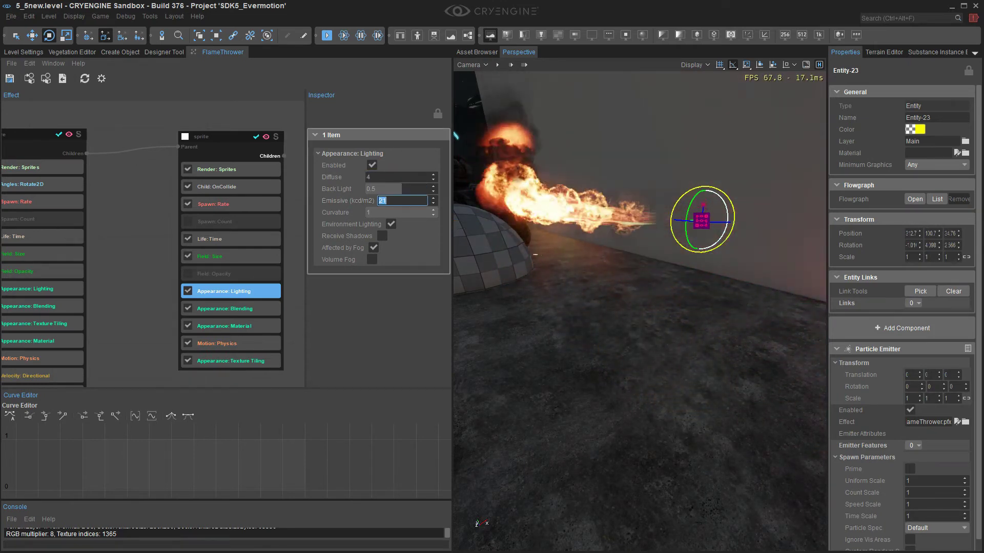
text(1)
key(Return)
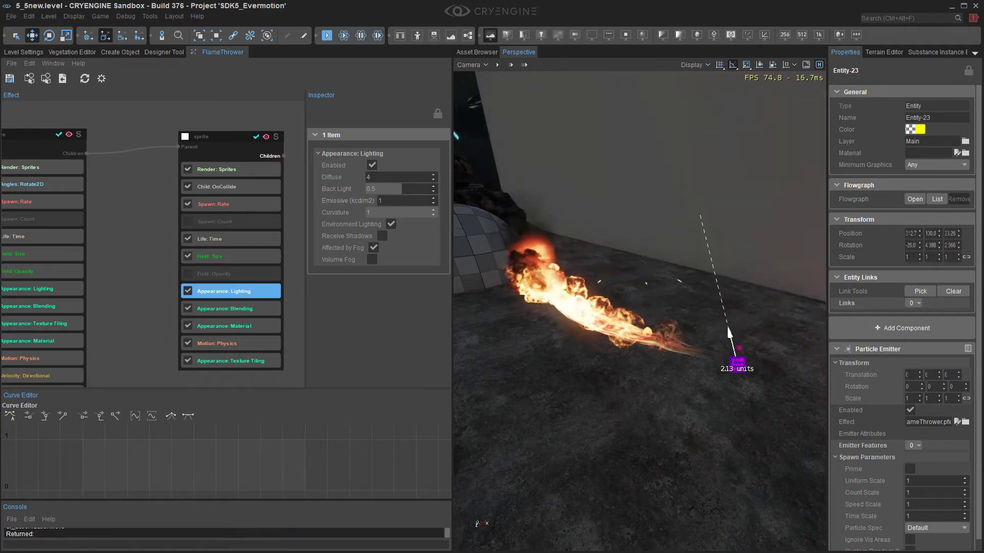
Step: Move the emitter vertically to a Z position of about 34.14 so the fire sweeps across the floor
drag(730, 334, 697, 201)
key(w)
mouse_move(697, 201)
right_down()
mouse_move(697, 228)
mouse_move(710, 205)
right_up()
click(230, 361)
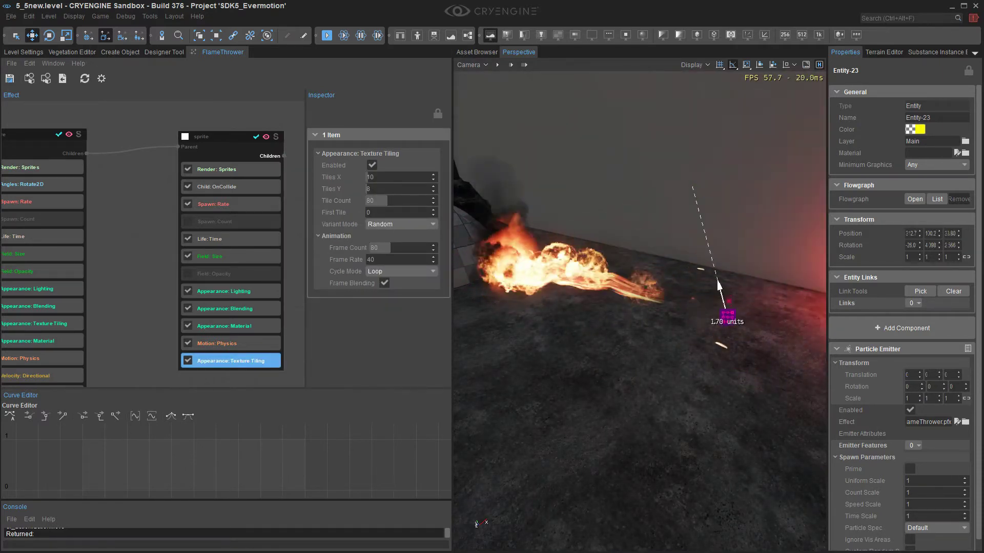
drag(728, 313, 747, 211)
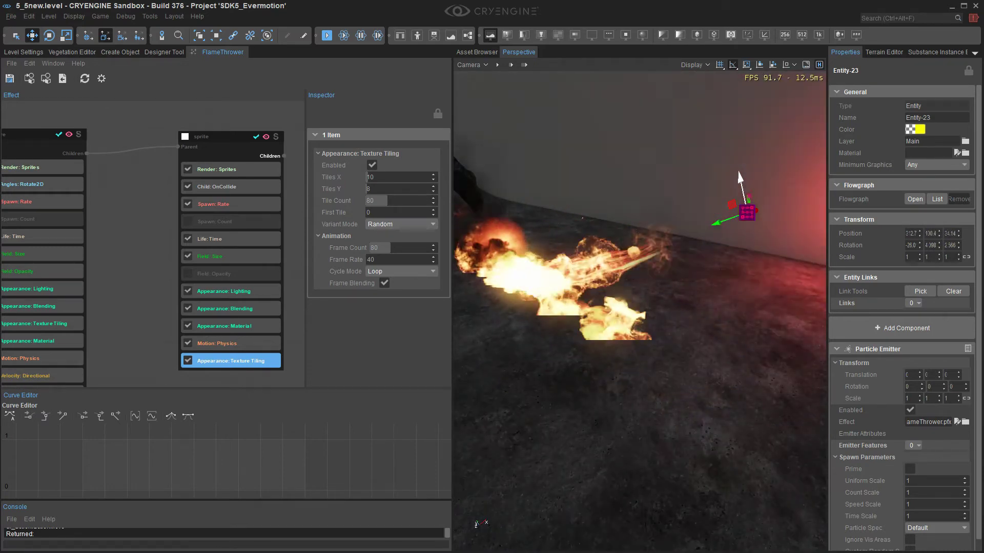
Step: Add a Location: Offset feature after Appearance: Texture Tiling with a Z offset of 1, and raise the emitter about 0.17 units
right_click(253, 361)
mouse_move(287, 421)
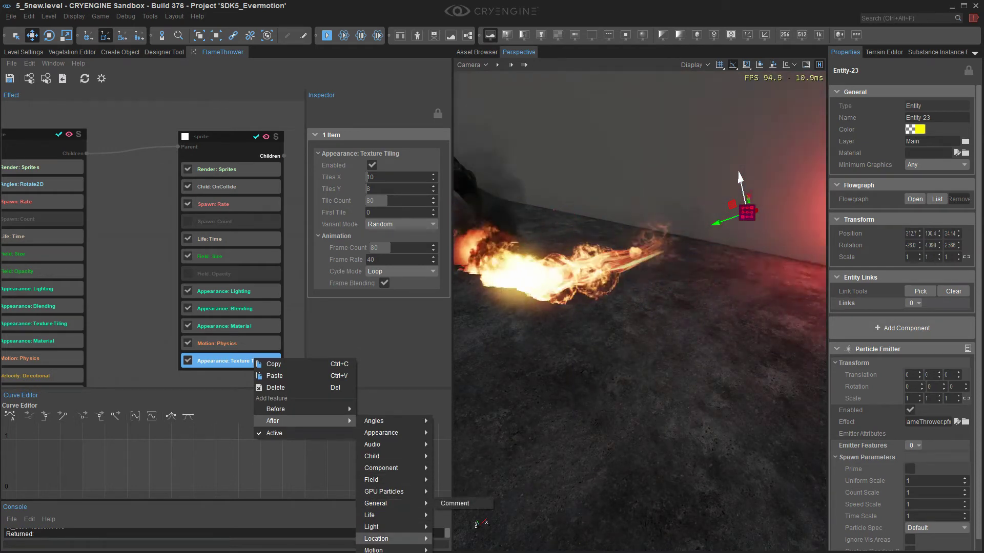
mouse_move(384, 538)
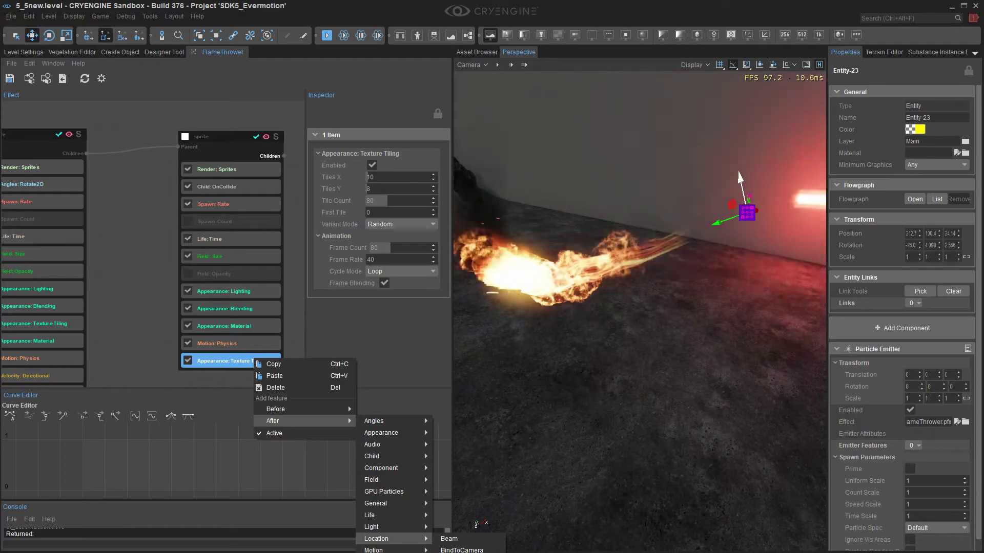
click(450, 552)
click(231, 378)
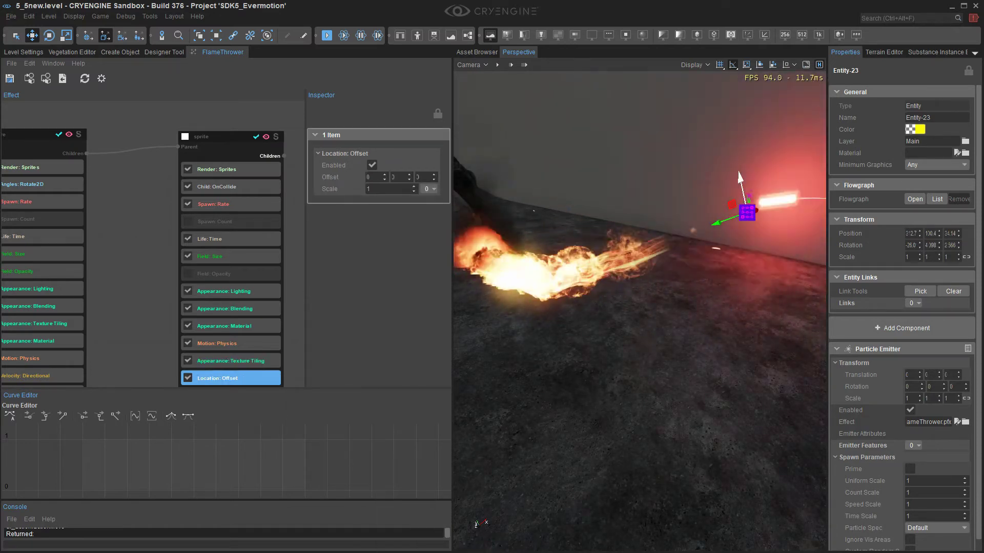
double_click(422, 177)
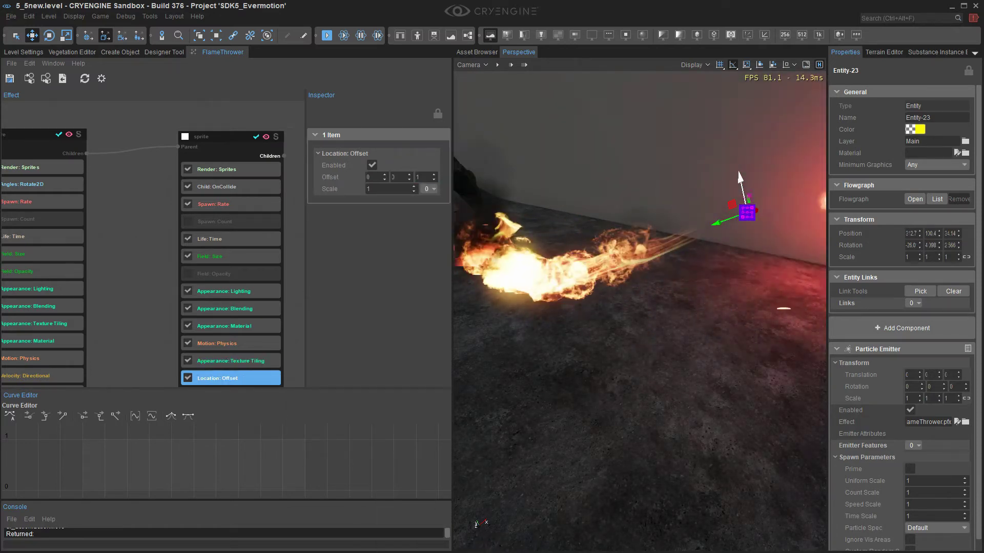
text(1)
key(Return)
drag(740, 177, 734, 153)
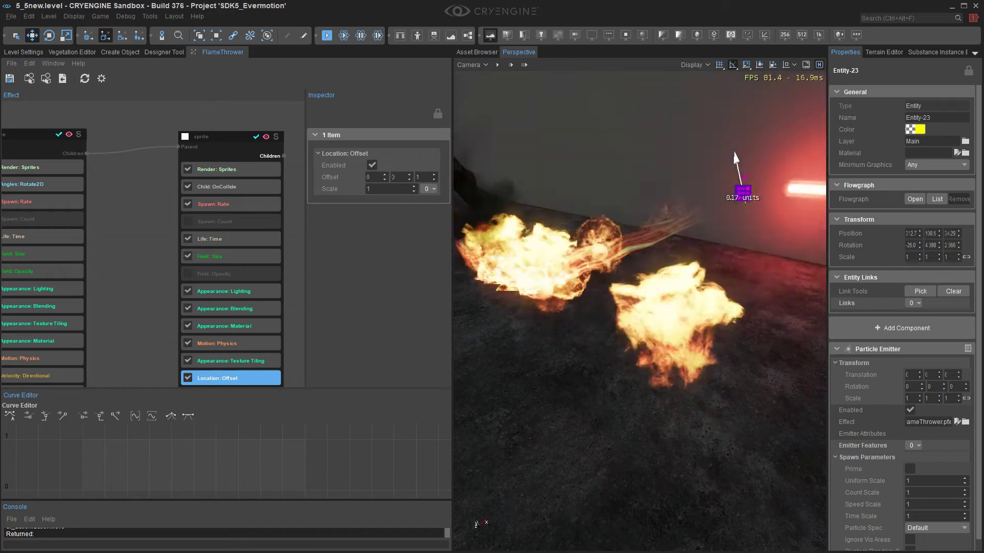
Step: Add a modifier to the sprite's Field: Size value and set its type to Random
click(230, 257)
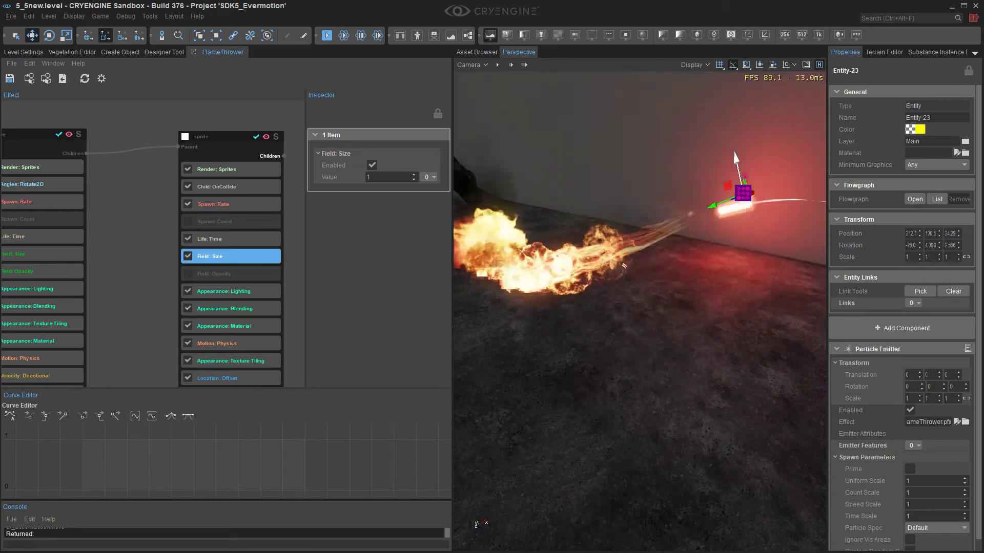
click(385, 177)
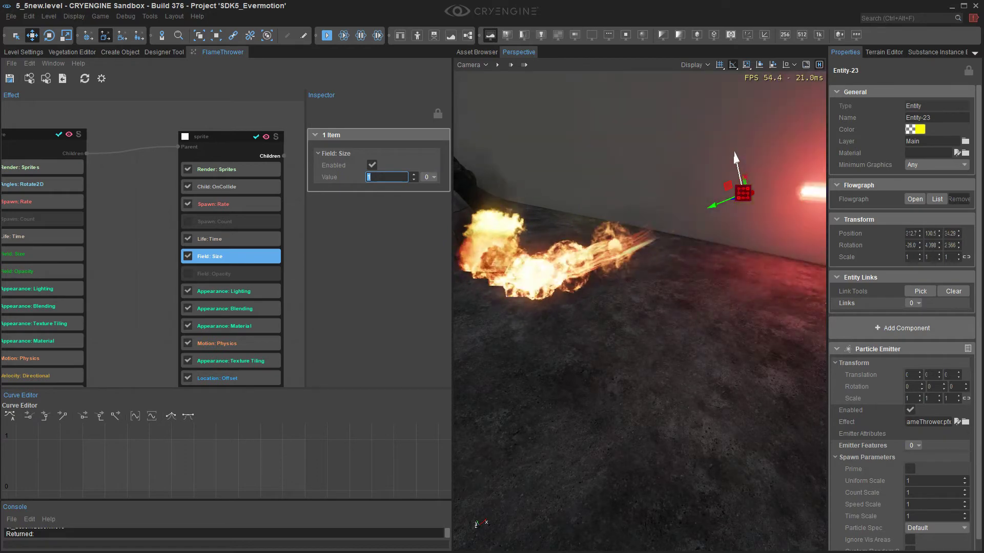
click(428, 177)
mouse_move(493, 185)
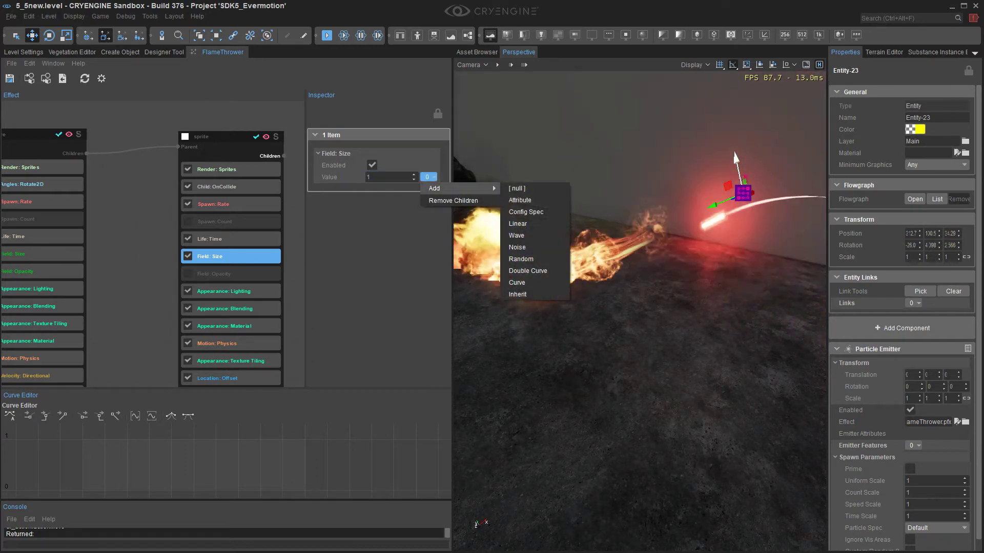
click(517, 247)
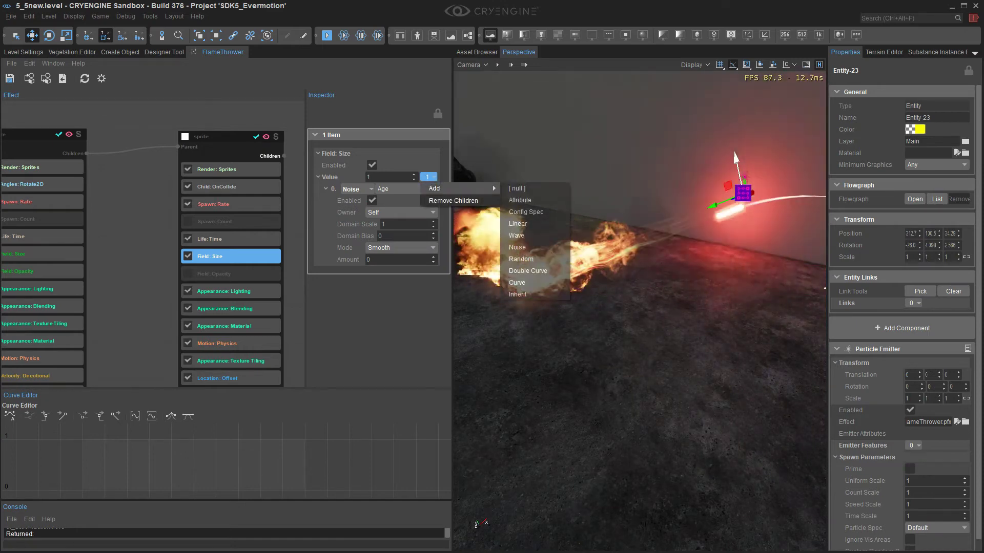
click(357, 190)
click(362, 271)
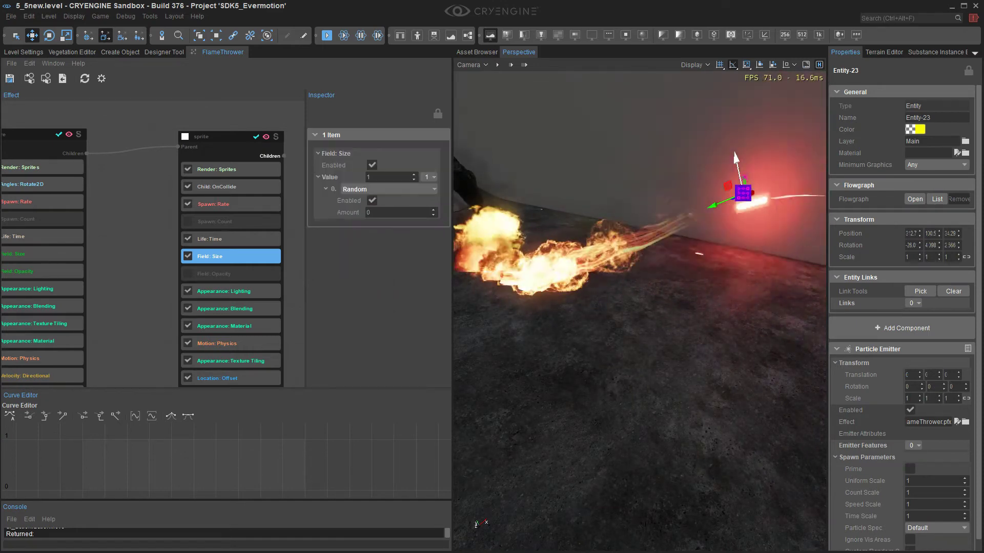
Step: Try Field: Size values of 0.5 and 1 with a Random amount of 0.2, lowering the emitter to test
click(386, 177)
text(0.5)
key(Return)
click(385, 213)
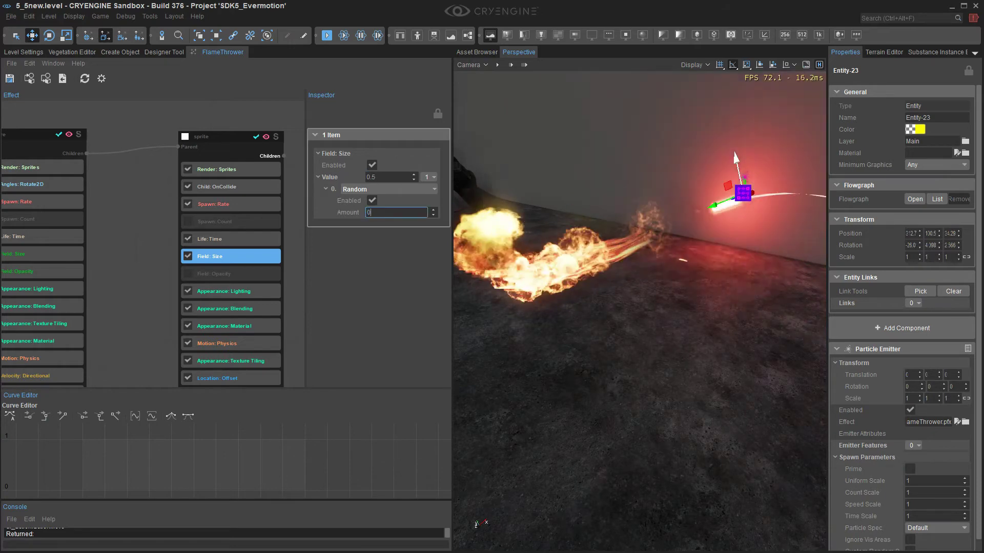
text(0.2)
key(Return)
drag(735, 154, 742, 186)
text(1)
key(Return)
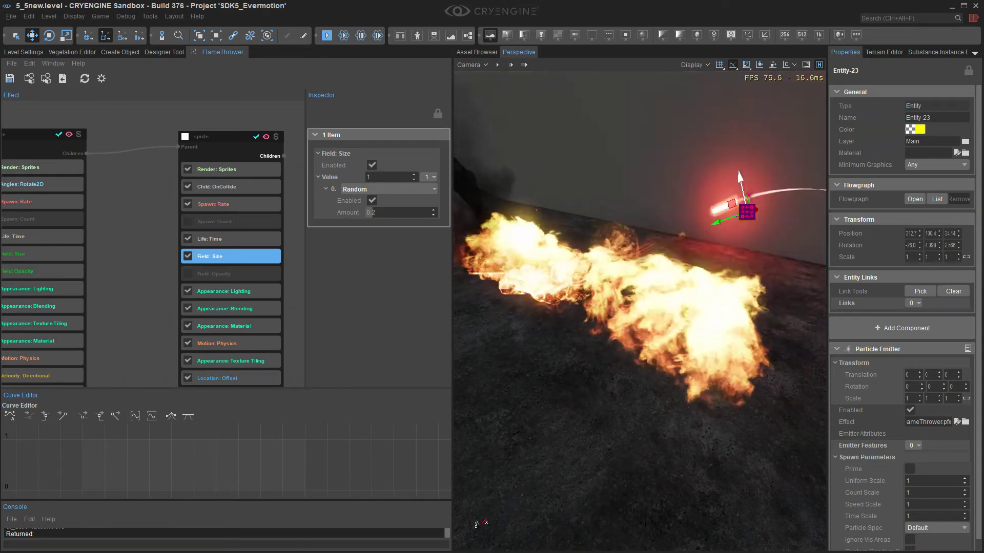
Step: Set the Field: Size value to 0.5 and its Random amount to 0.3, and raise the emitter slightly
double_click(376, 177)
text(0.5)
key(Return)
double_click(374, 212)
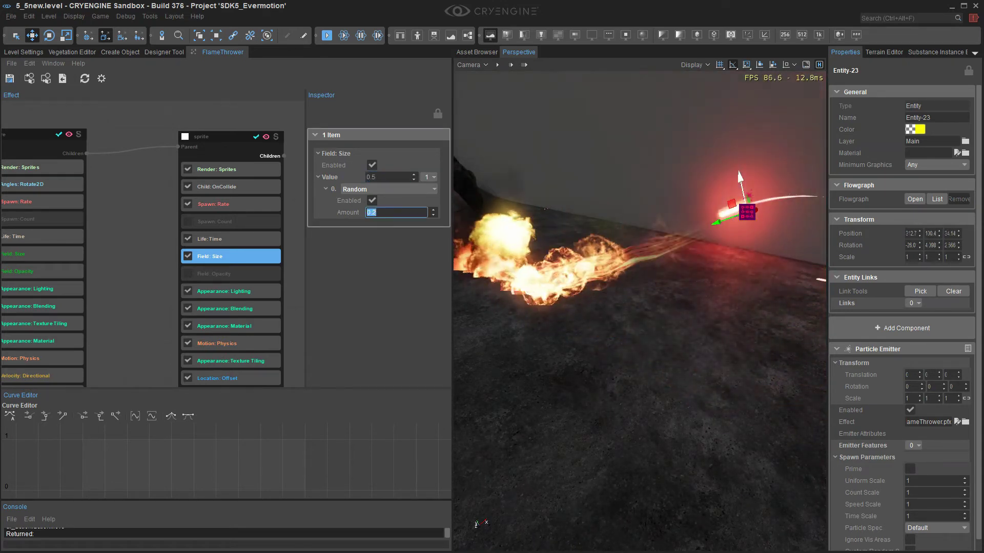
text(0.3)
drag(746, 210, 742, 186)
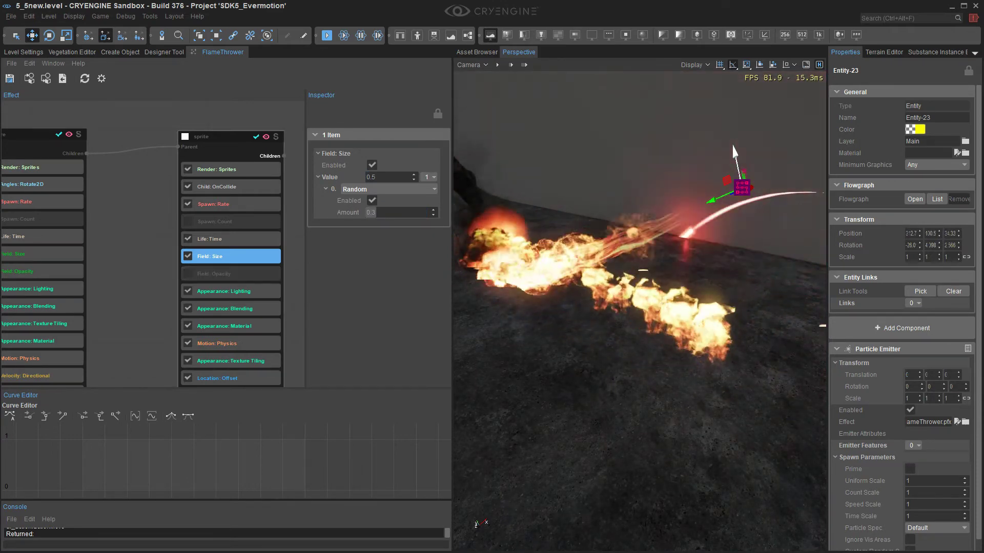
click(236, 265)
click(235, 258)
click(429, 177)
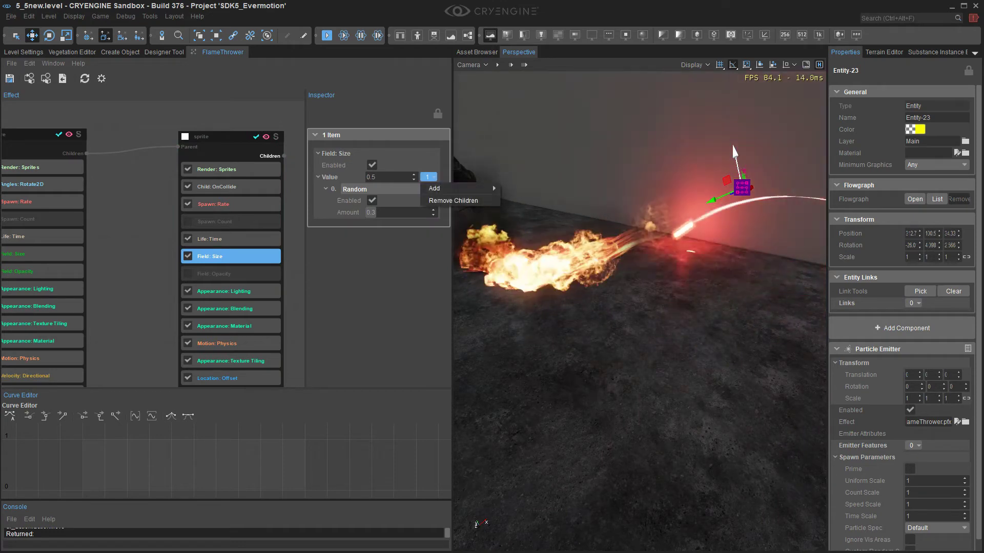
mouse_move(451, 188)
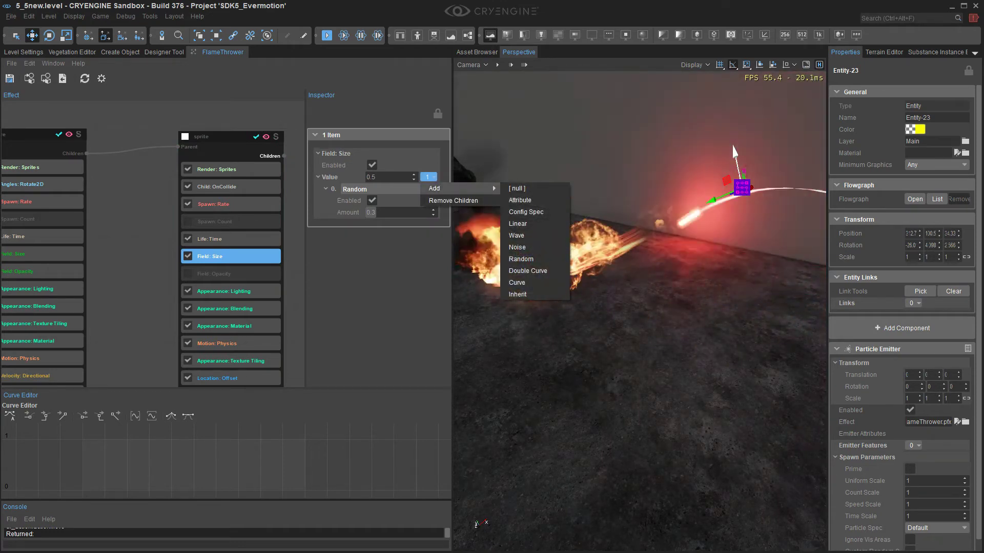
Step: Add an Age Curve modifier to the sprite's Field: Opacity value, falling from 1 to 0, and raise its tangent handle slightly
click(231, 274)
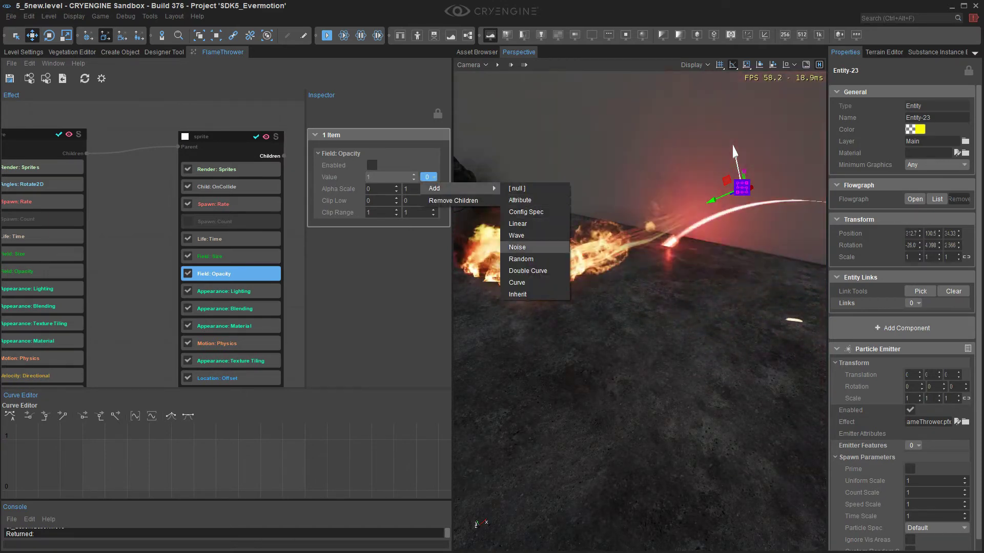
click(436, 187)
click(9, 78)
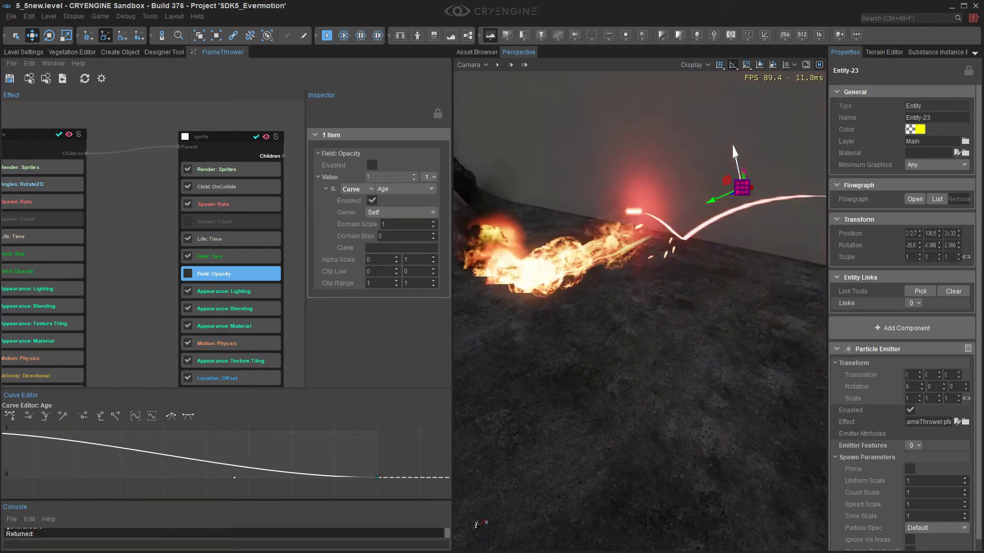
drag(234, 478, 234, 466)
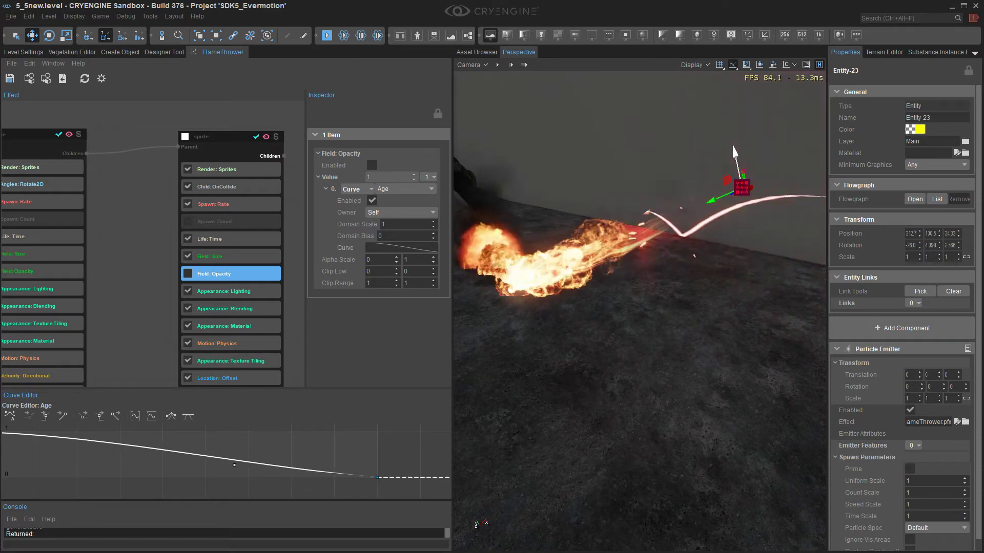
Step: Lower the emitter slightly and enable the sprite's Field: Opacity feature
drag(734, 151, 740, 180)
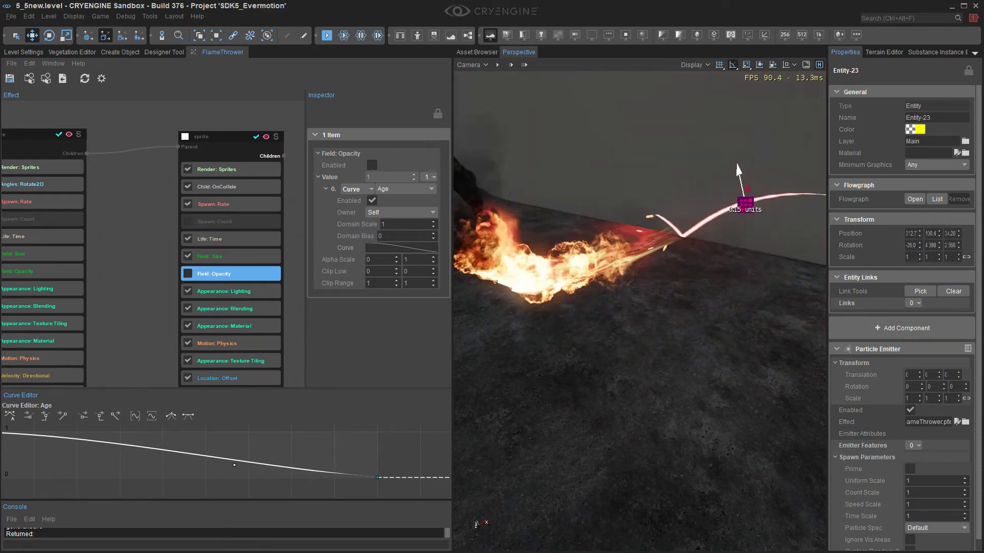
click(225, 137)
click(188, 273)
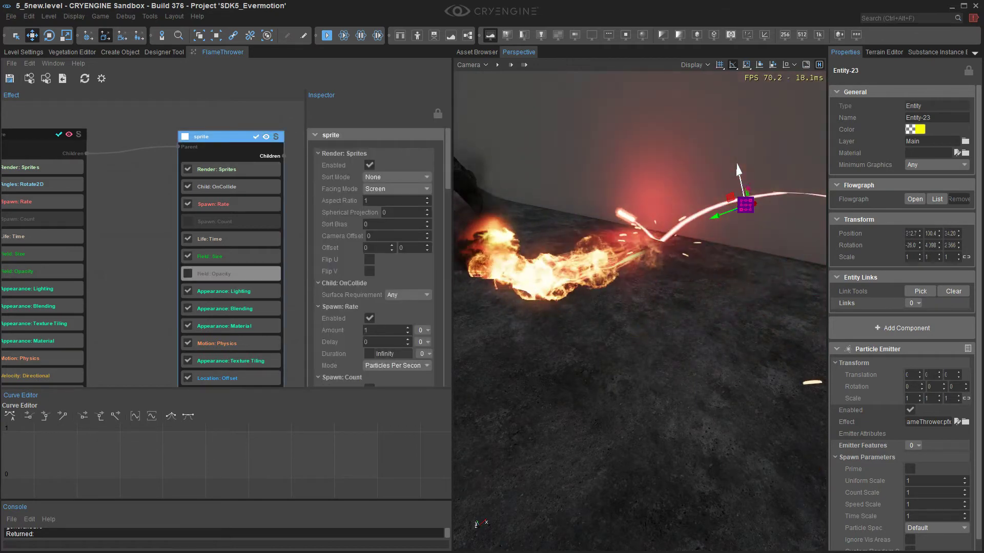
click(188, 274)
click(187, 273)
Step: Move the emitter up and down above the floor to test the fading collision flames
drag(752, 236, 734, 147)
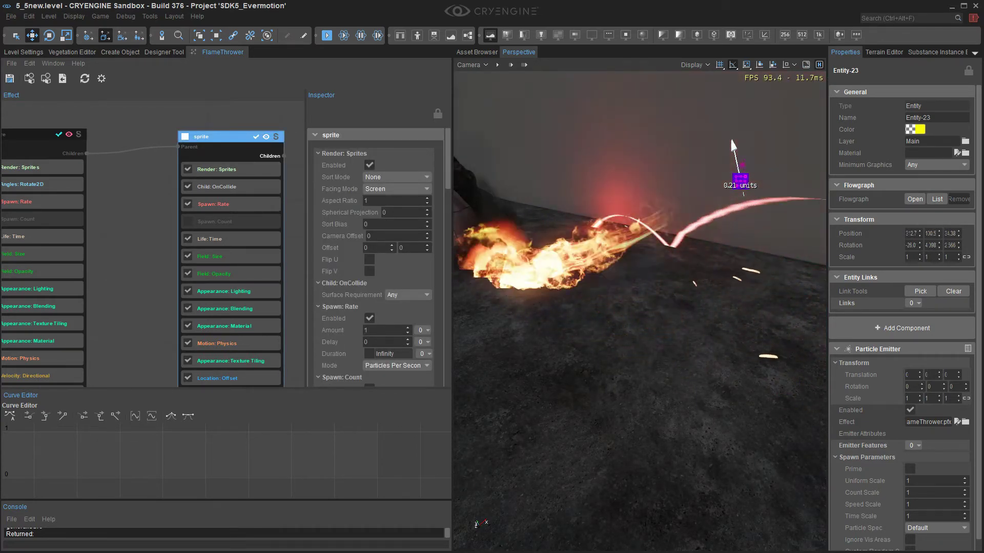
drag(752, 237, 738, 169)
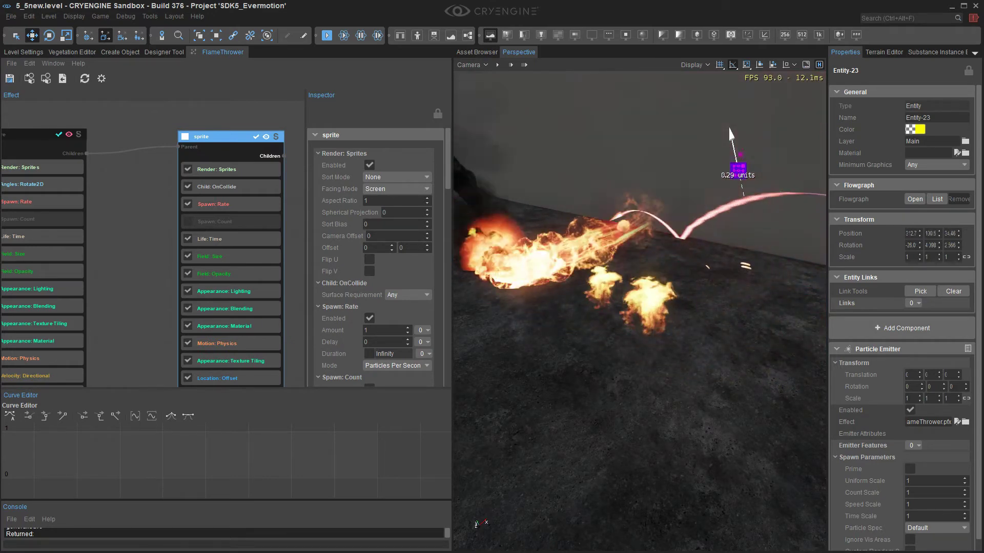
drag(748, 214, 741, 184)
right_drag(741, 184, 543, 167)
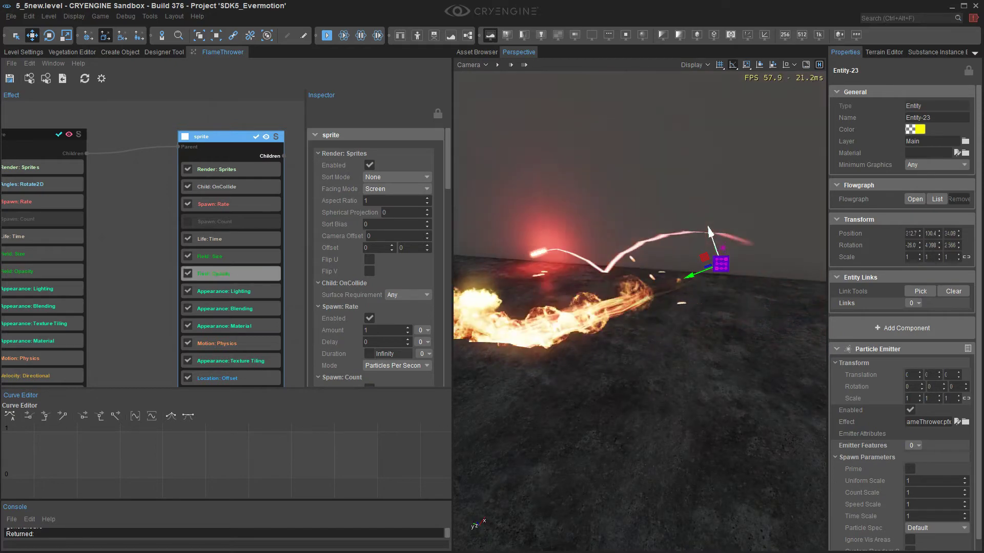
Step: Add a Location: Circle feature after Location: Offset on the sprite node
click(221, 378)
right_click(224, 379)
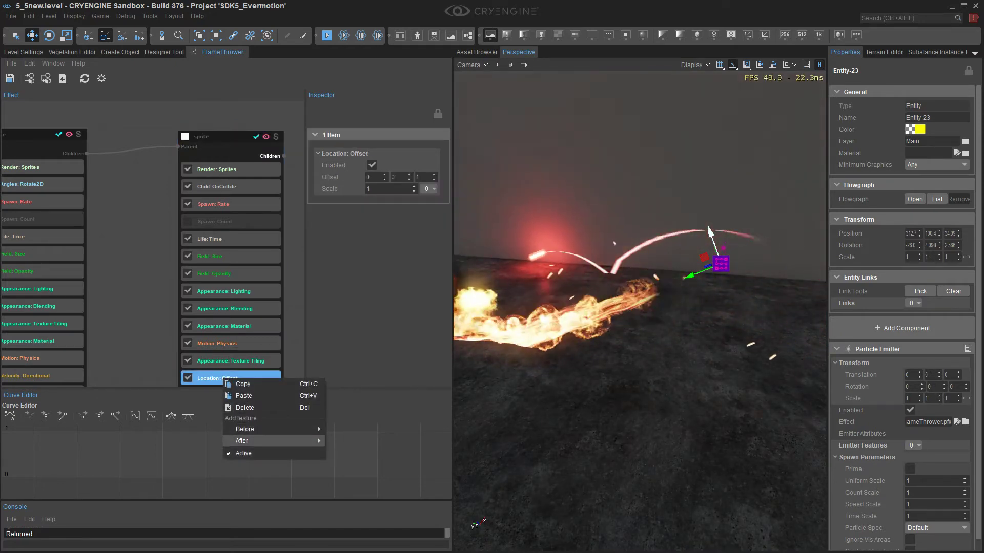
mouse_move(277, 441)
mouse_move(340, 547)
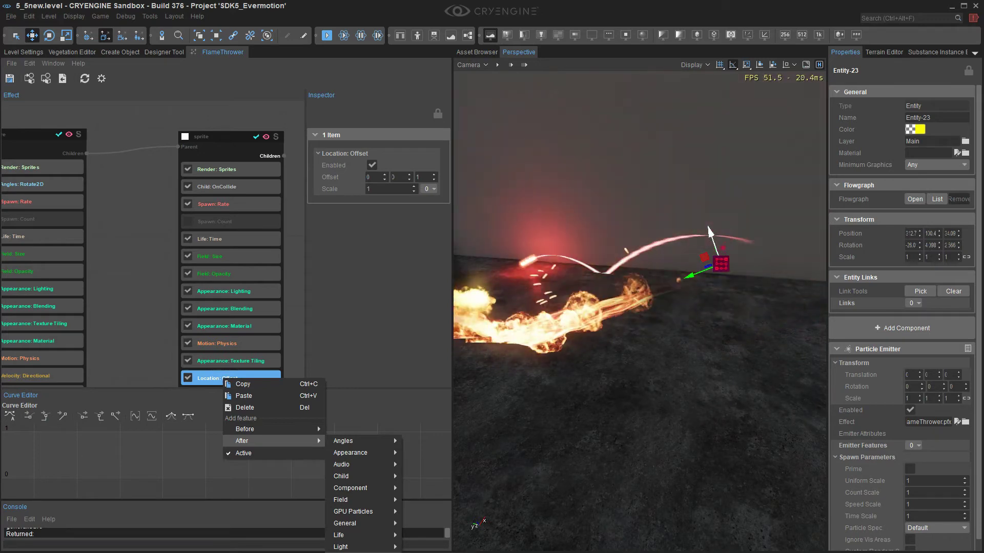
click(238, 364)
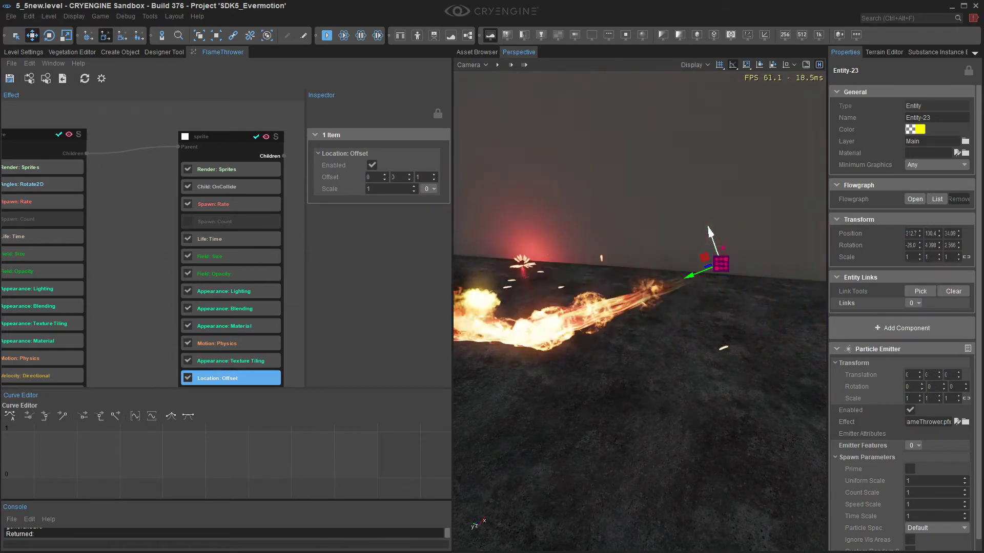
scroll(239, 364, down, 1)
click(52, 161)
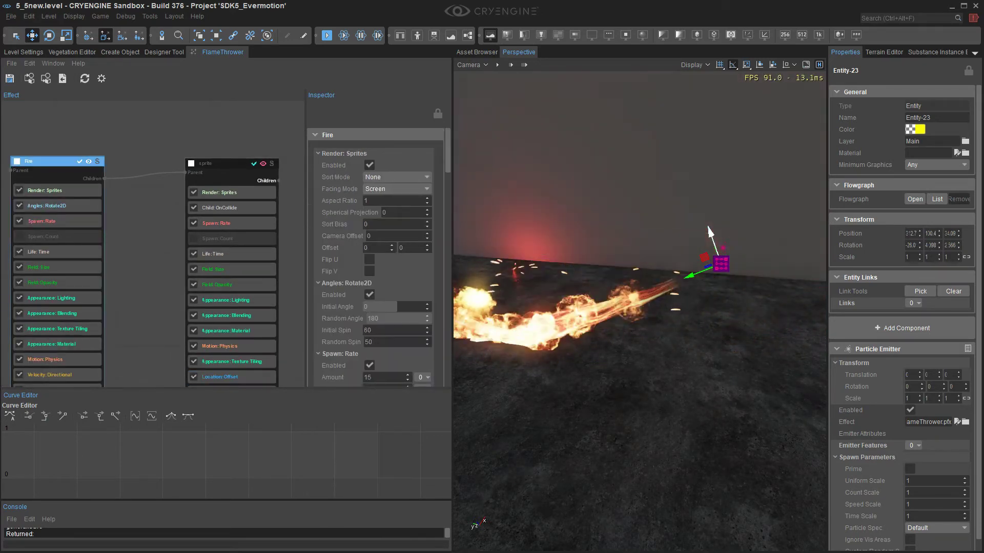
middle_drag(182, 353, 139, 300)
scroll(154, 270, up, 1)
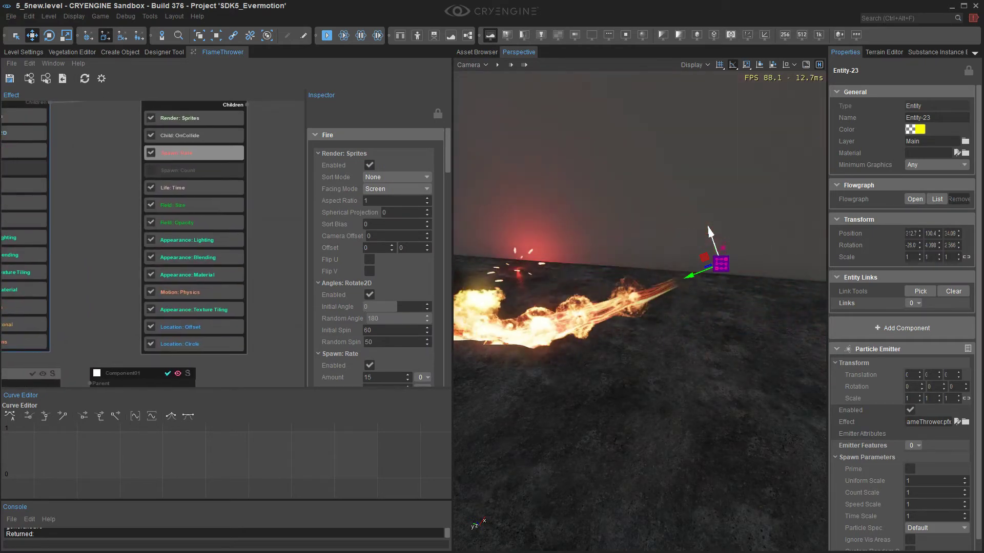
Step: Set the sprite's Spawn: Rate amount to 4
click(185, 153)
click(387, 177)
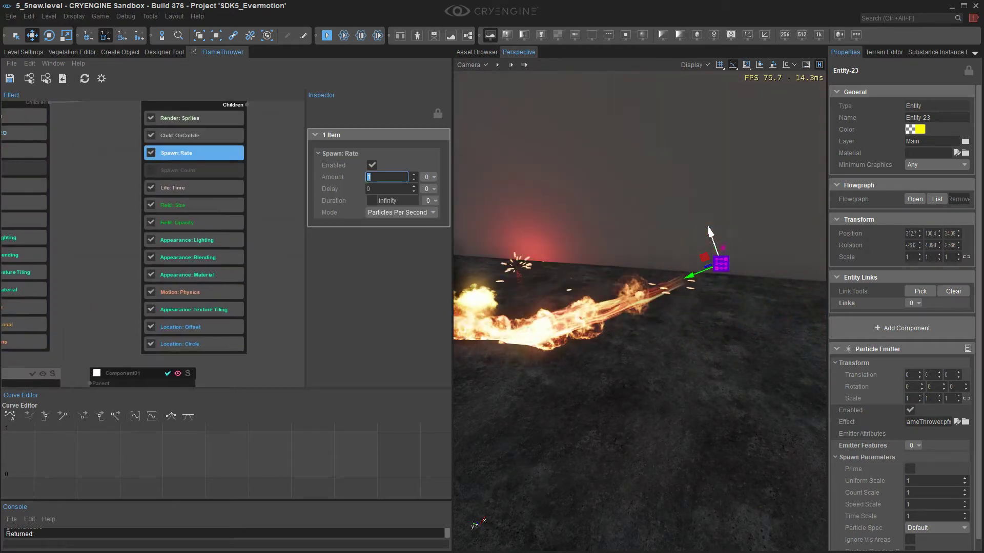
text(4)
key(Return)
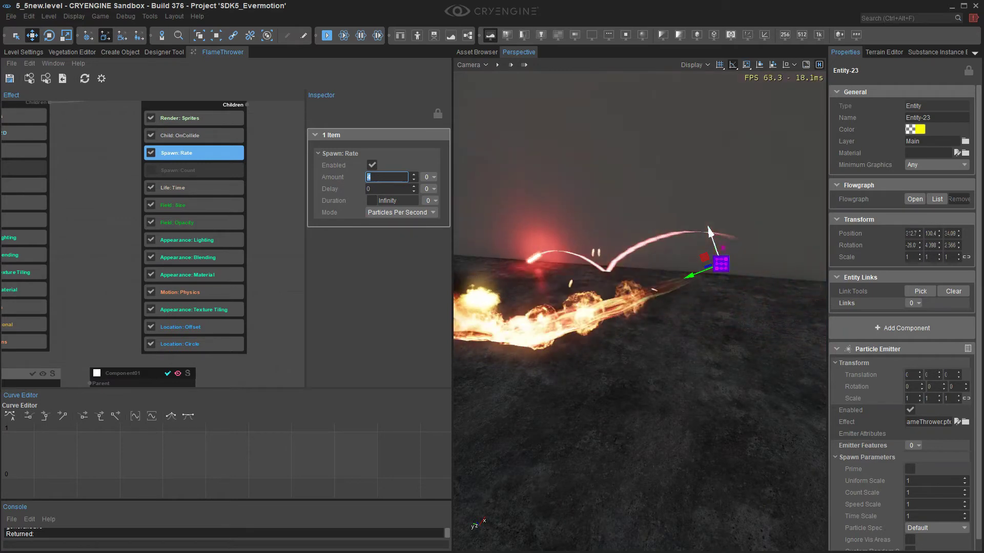
Step: Try Location: Circle radii of 1 and 0.3 with the emitter slightly raised, and settle on a radius of 0.2
click(194, 345)
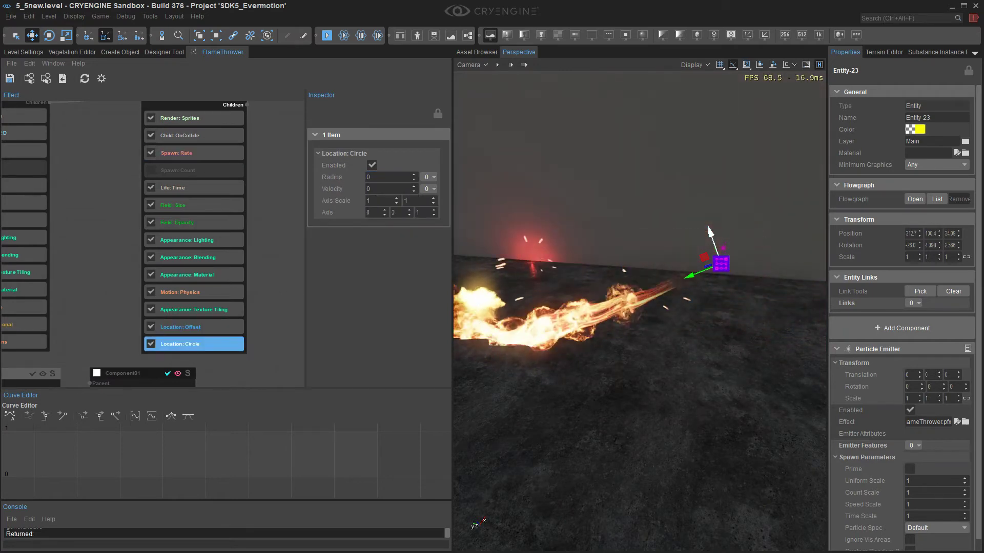
click(386, 177)
text(1)
key(Return)
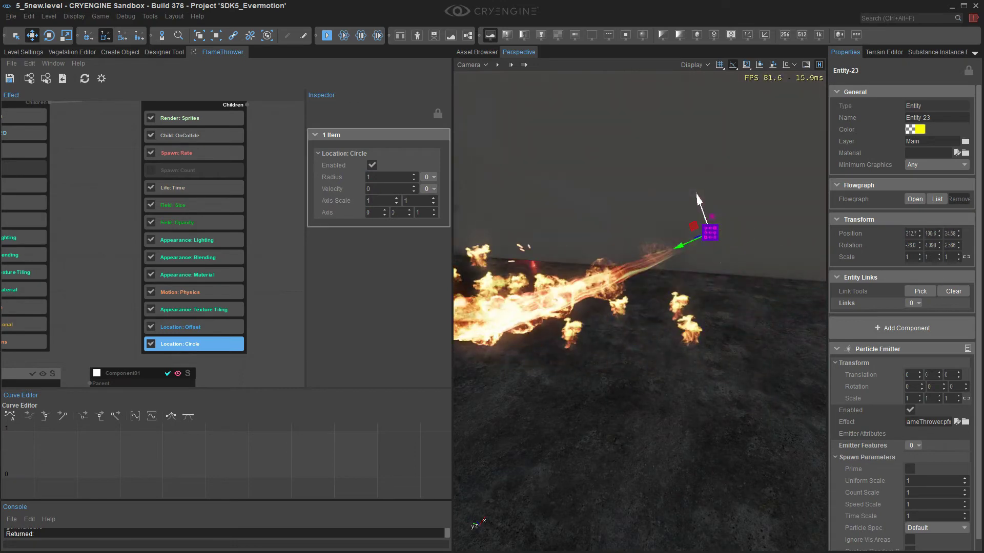
click(387, 177)
text(0.3)
key(Return)
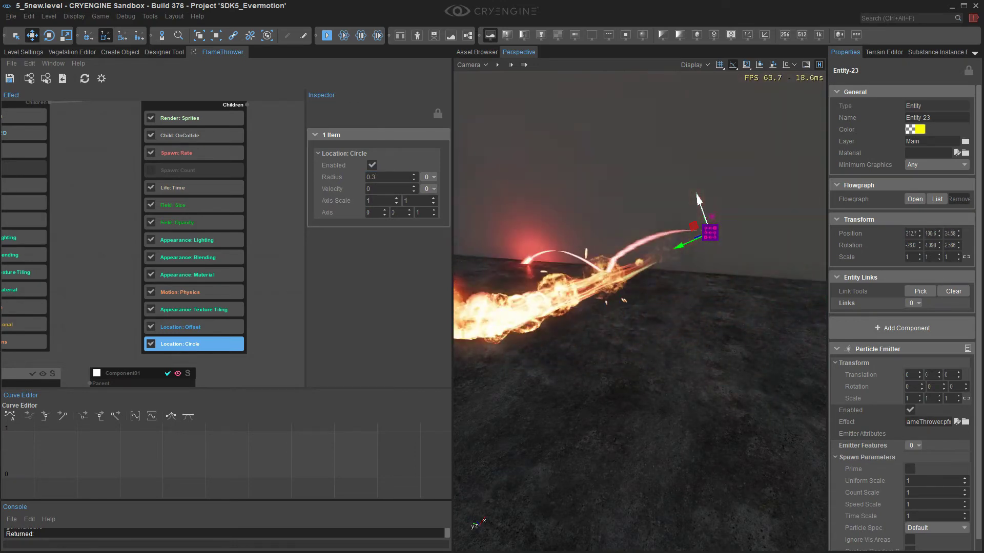
mouse_move(700, 204)
mouse_down()
mouse_move(744, 326)
mouse_move(697, 196)
mouse_up()
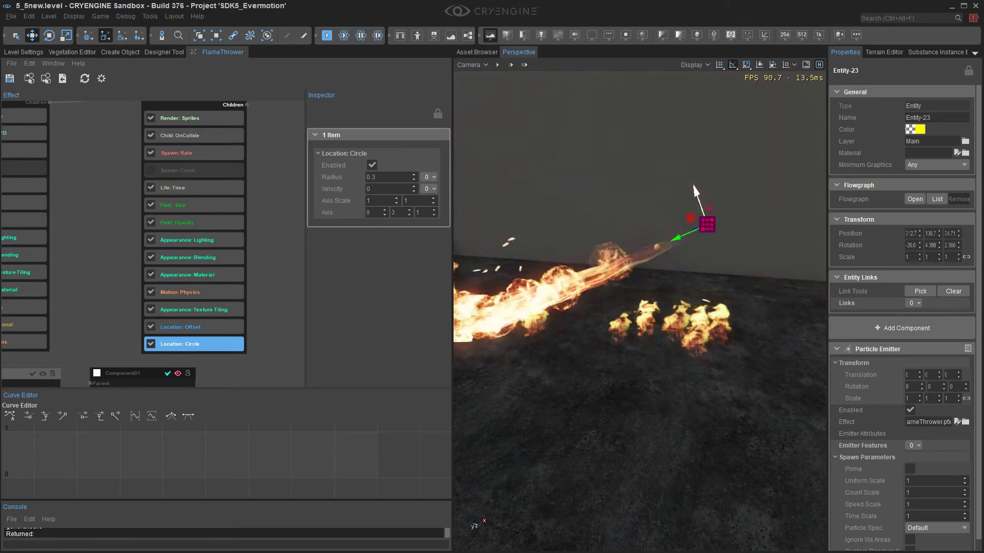
click(386, 178)
text(0.2)
Step: Lower the emitter slightly and rotate it to about -41 degrees in X so the flame hits the floor more steeply
drag(697, 196, 706, 217)
right_drag(706, 217, 661, 225)
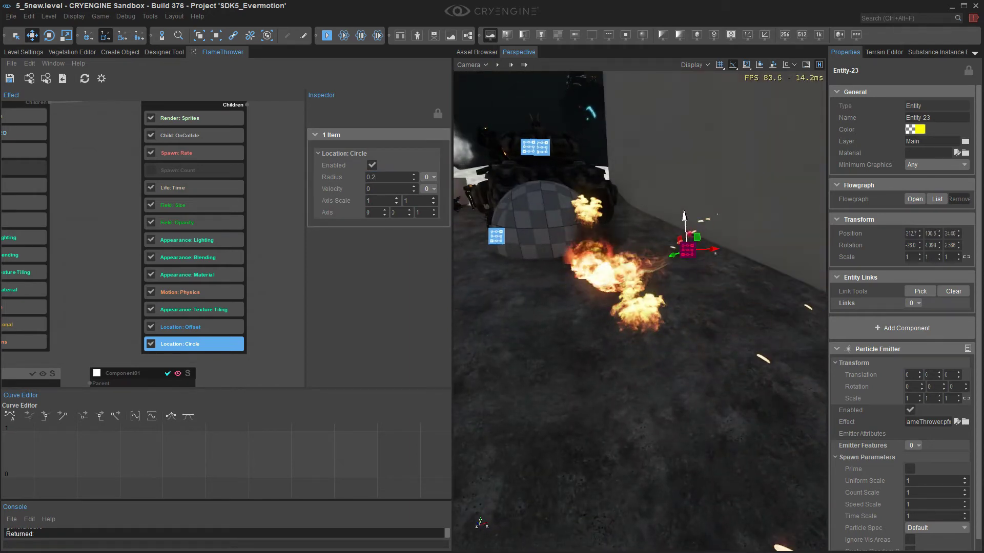
key(3)
right_drag(712, 246, 754, 247)
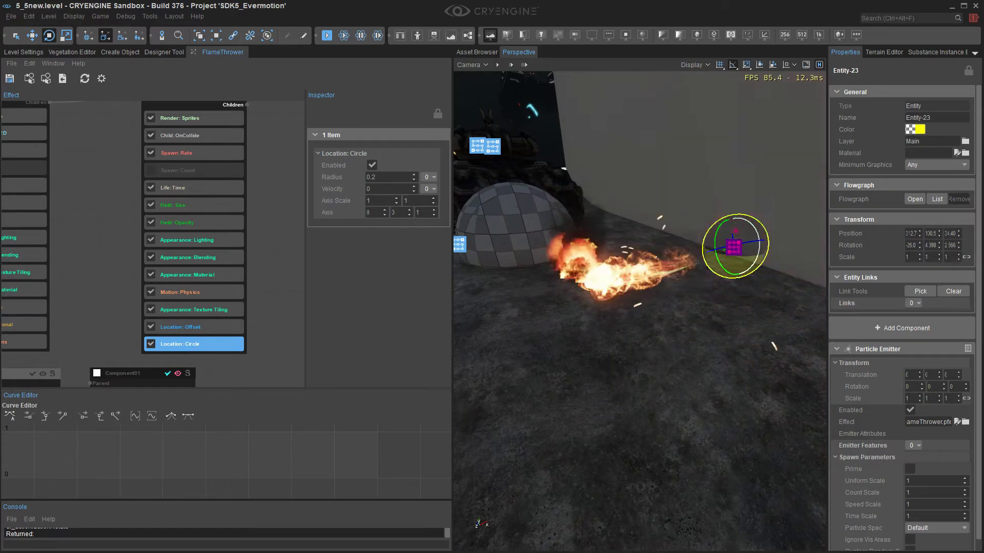
mouse_move(736, 232)
mouse_down()
mouse_move(744, 224)
mouse_move(755, 243)
mouse_move(741, 224)
mouse_up()
right_drag(741, 225, 799, 225)
drag(698, 209, 724, 221)
right_drag(723, 221, 769, 225)
drag(678, 211, 666, 193)
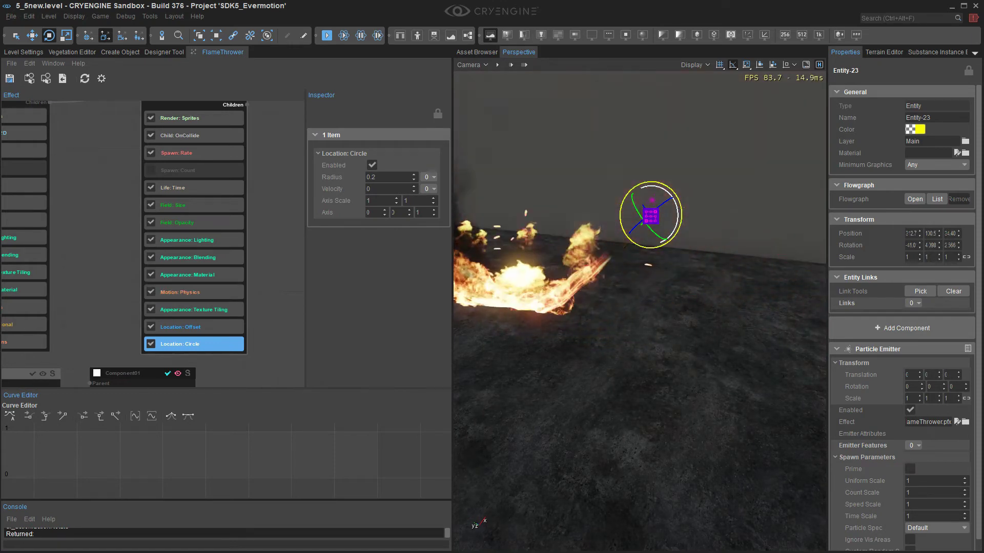
Step: Disable the sprite's Location: Offset feature and tilt the emitter up to about -11 degrees in X
click(194, 327)
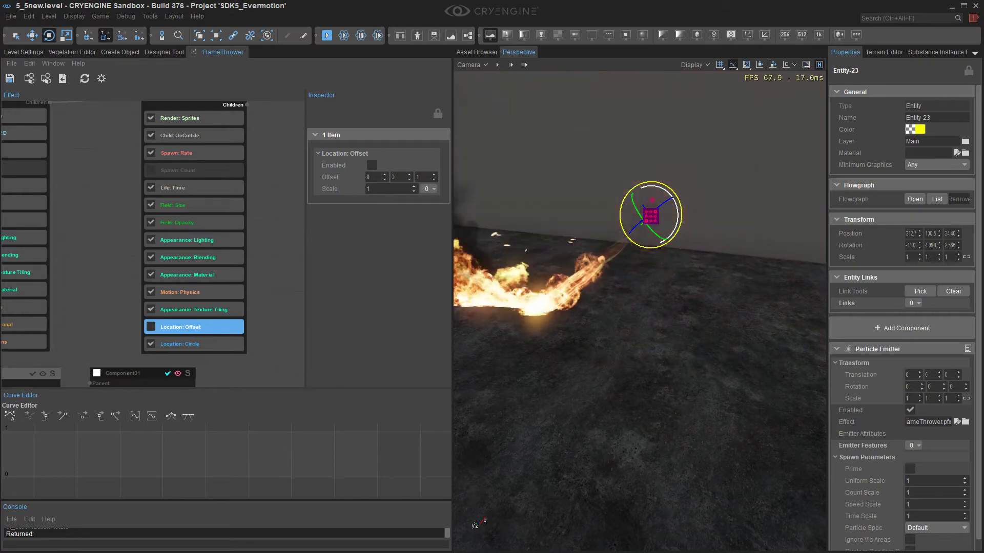
drag(602, 163, 672, 201)
mouse_move(672, 200)
right_down()
mouse_move(681, 201)
mouse_move(589, 201)
mouse_move(676, 200)
mouse_move(663, 200)
right_up()
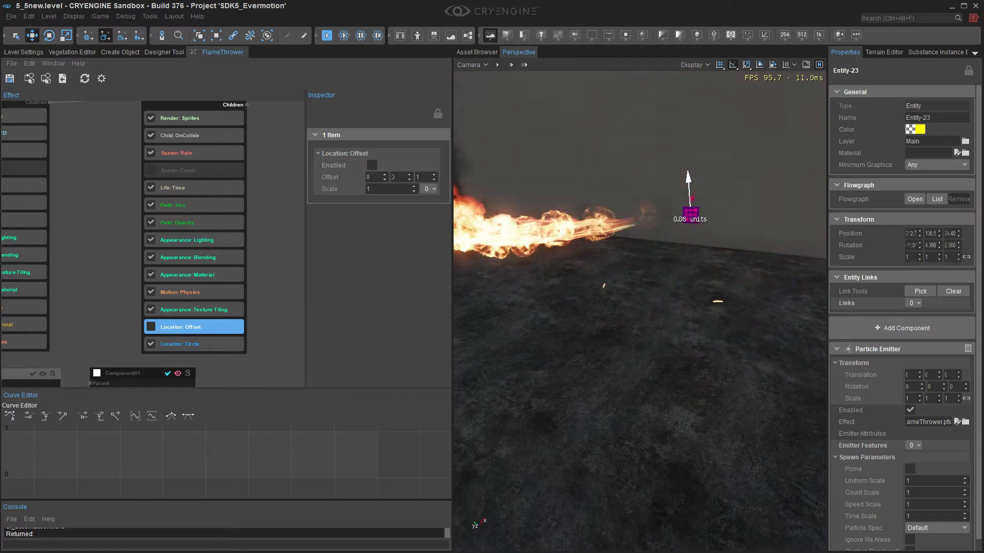
Step: Move the emitter along the wall and up and down above the floor to test the collision flames
drag(688, 184, 687, 229)
right_drag(687, 229, 738, 223)
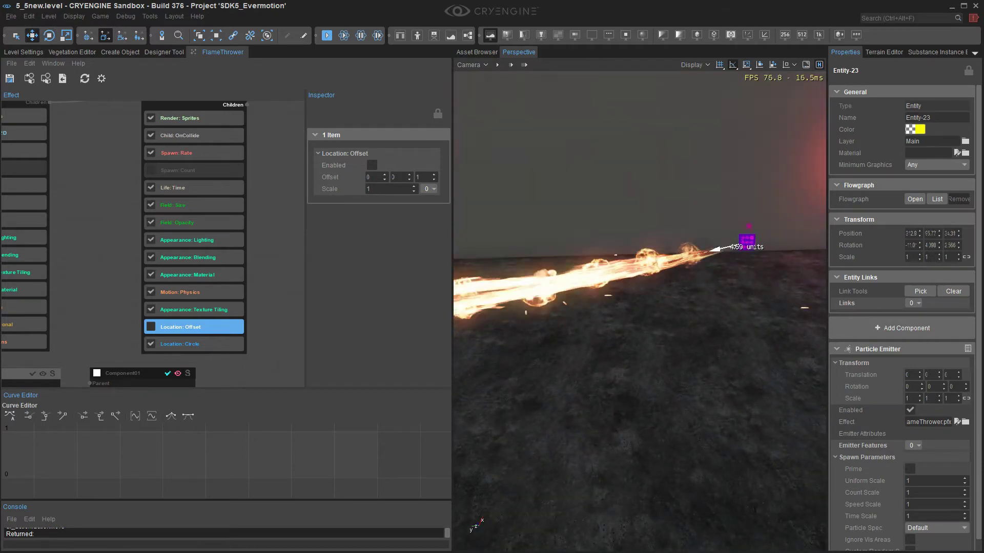
drag(758, 210, 758, 249)
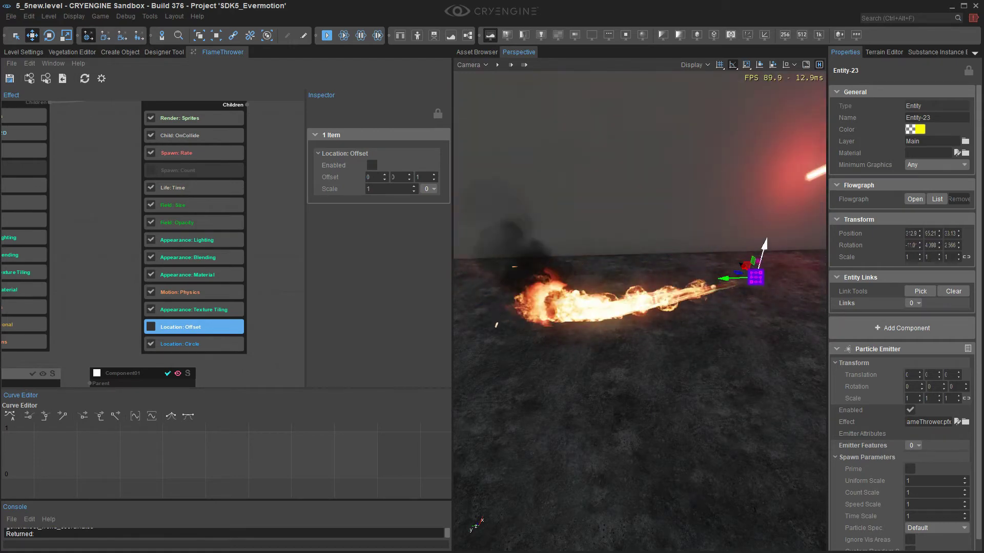
drag(758, 268, 762, 257)
drag(720, 290, 653, 292)
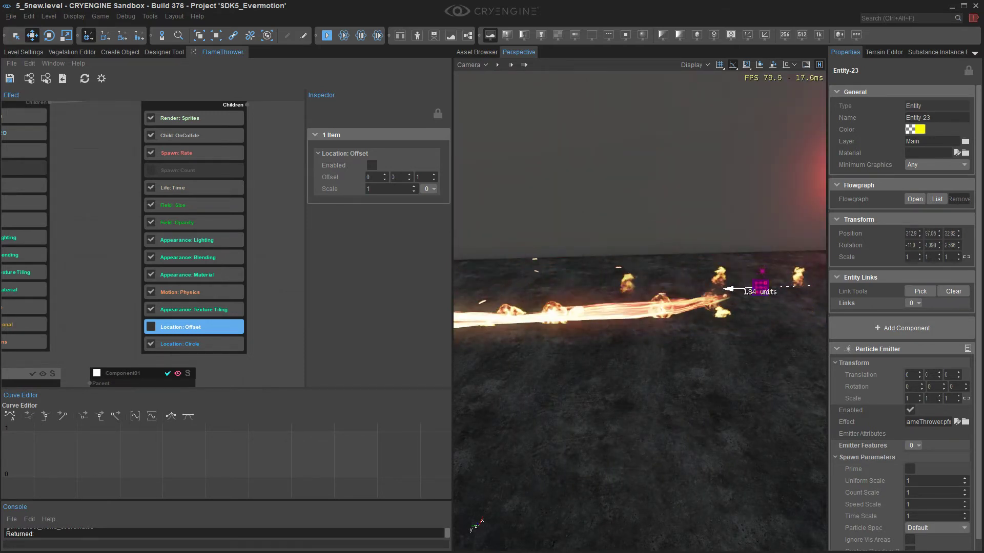
drag(769, 258, 614, 197)
Step: Swing the emitter's rotation to sweep the flame across the floor, leaving it aimed upward beside the wall
click(105, 36)
key(3)
key(2)
key(2)
key(1)
right_drag(614, 197, 564, 165)
key(2)
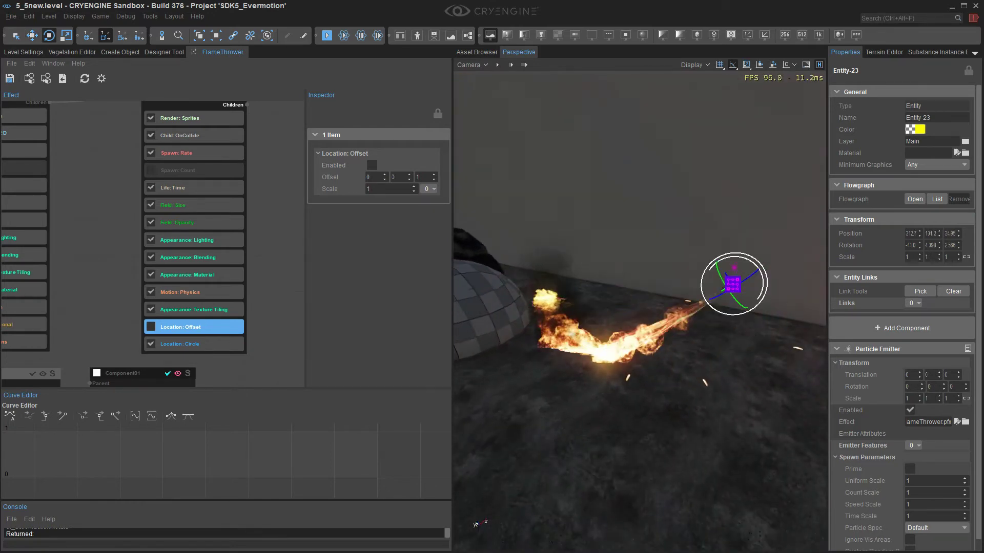
drag(746, 258, 746, 258)
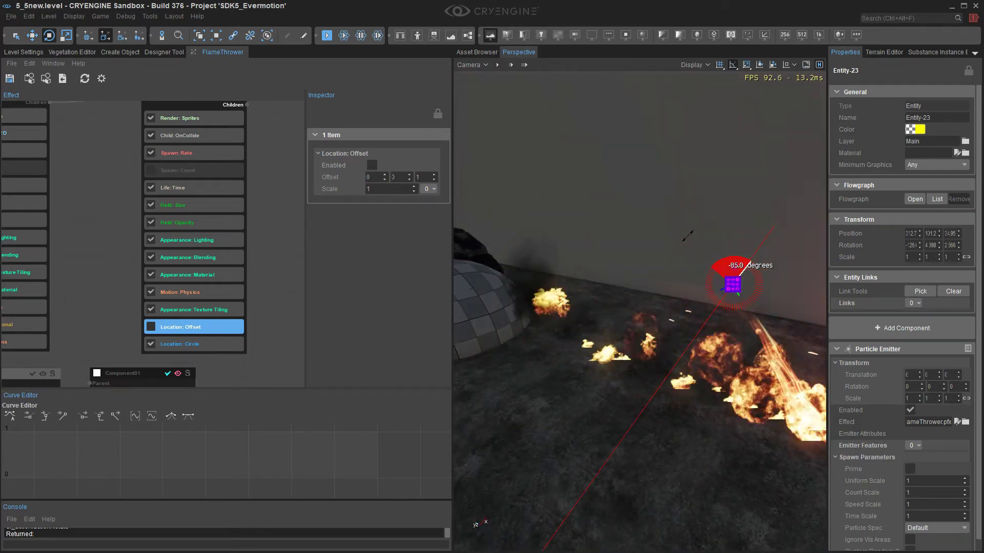
mouse_move(759, 268)
mouse_down()
mouse_move(703, 247)
mouse_move(769, 285)
mouse_up()
mouse_move(770, 285)
right_down()
mouse_move(769, 295)
mouse_move(802, 298)
mouse_move(764, 290)
right_up()
Step: Move the sprite node to a clear area of the effect graph and paste a duplicate of it
middle_drag(274, 215, 234, 273)
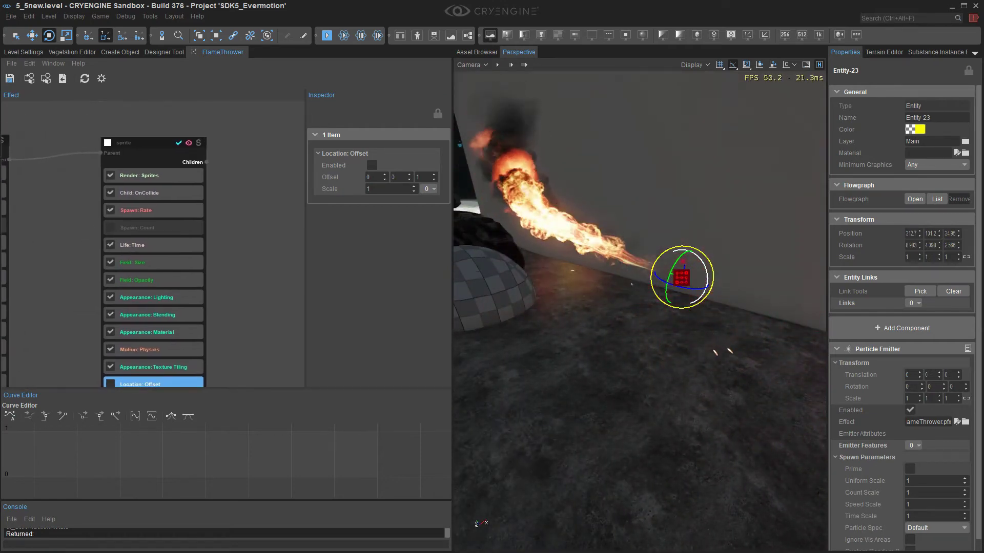
drag(149, 143, 208, 111)
middle_drag(208, 110, 214, 235)
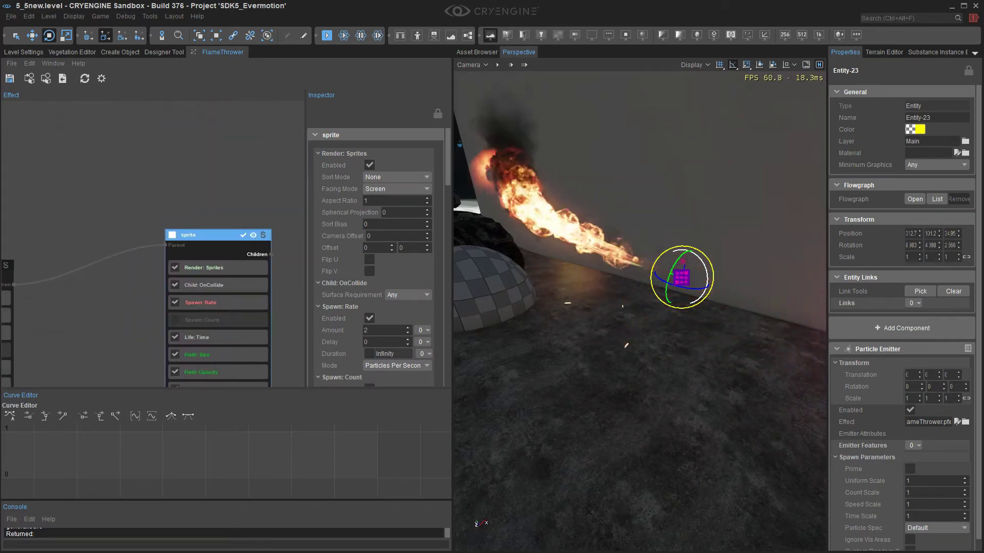
drag(214, 236, 209, 146)
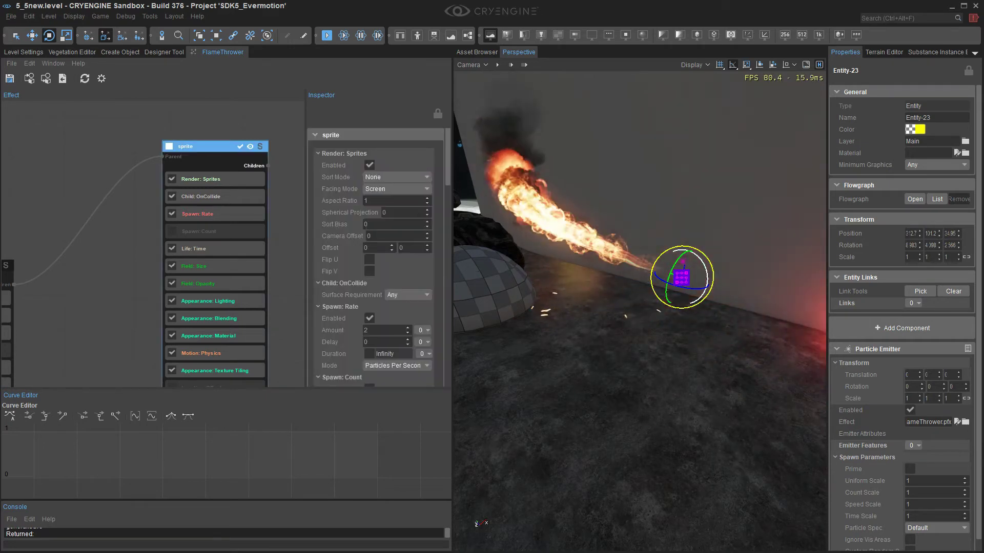
click(119, 236)
key(ctrl+v)
click(119, 293)
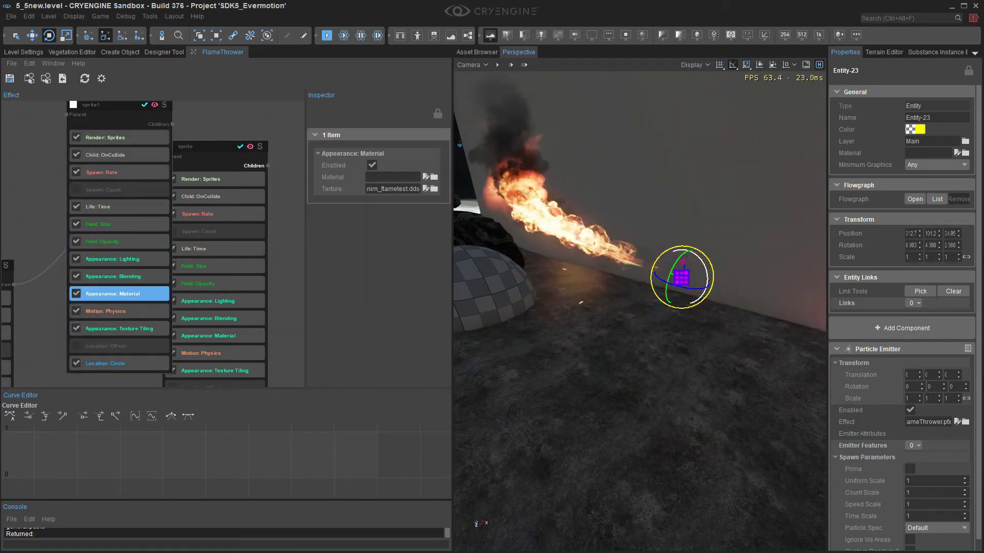
Step: Position the duplicated sprite1 node below the original sprite node
middle_drag(120, 293, 154, 371)
drag(148, 182, 153, 356)
middle_drag(154, 357, 168, 157)
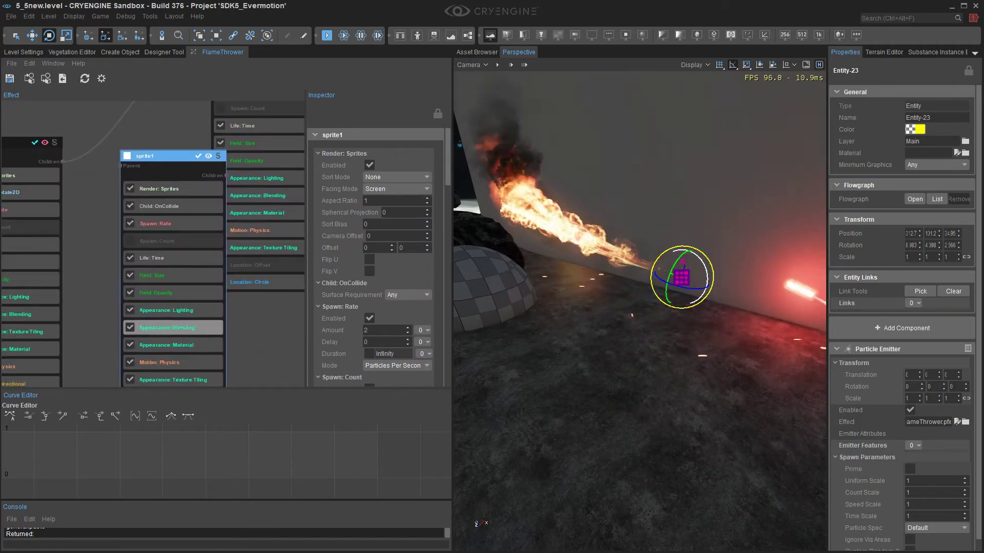
click(166, 345)
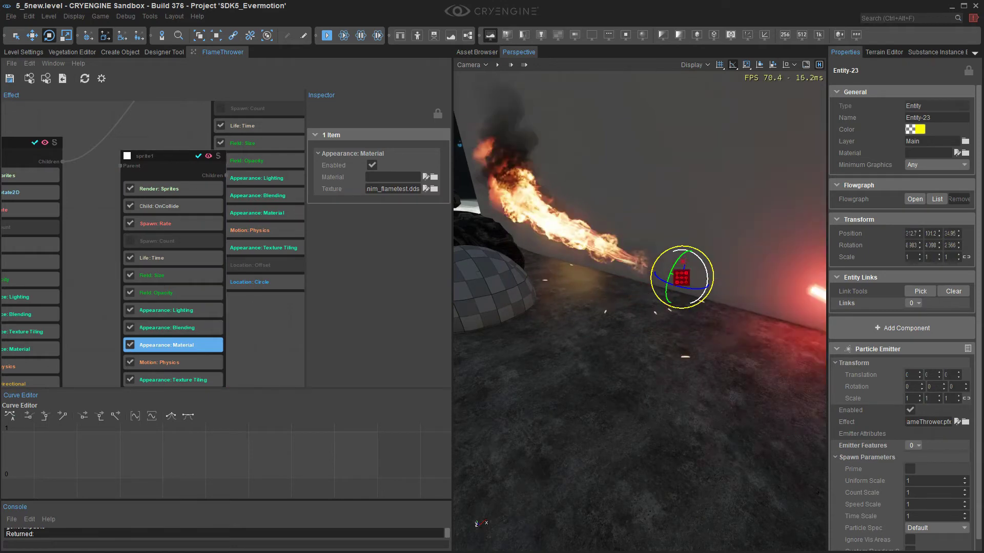
Step: Connect the Fire node's Children output to sprite1's Parent input and move Component01 clear of sprite1
drag(63, 161, 246, 314)
middle_drag(246, 314, 161, 103)
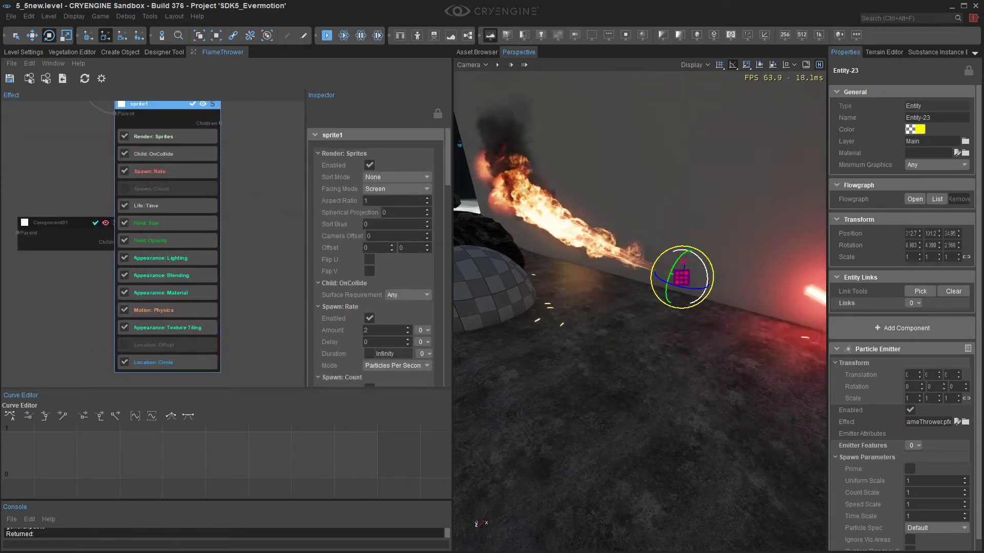
drag(67, 222, 28, 301)
middle_drag(28, 301, 30, 319)
Step: Assign the fireball_anim_b texture to sprite1's Appearance: Material feature
click(164, 309)
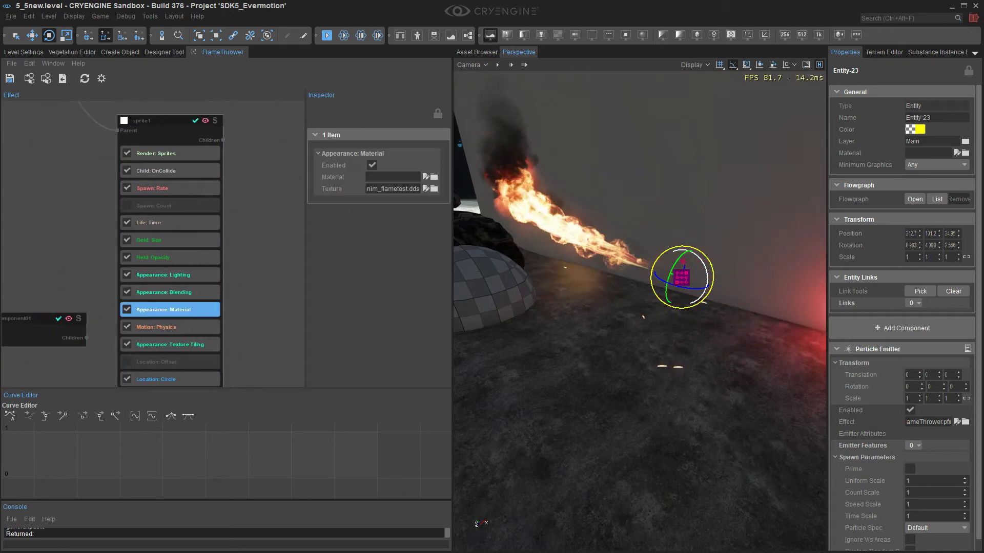
click(434, 189)
click(435, 188)
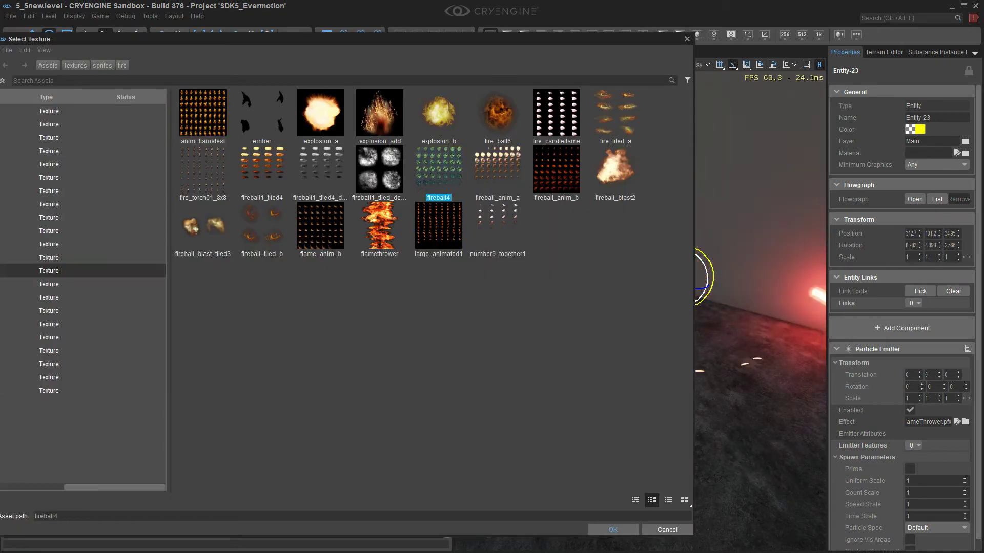
click(498, 232)
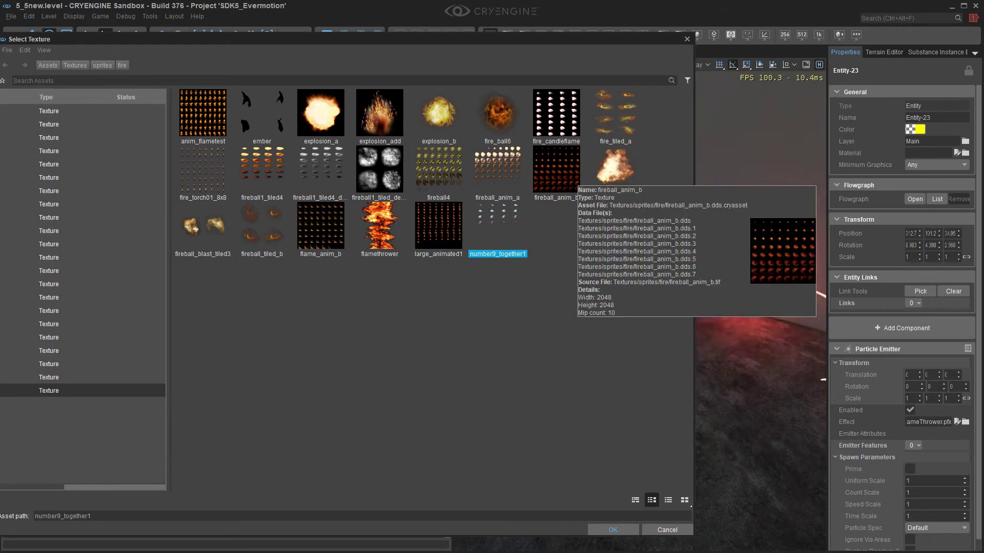
click(573, 181)
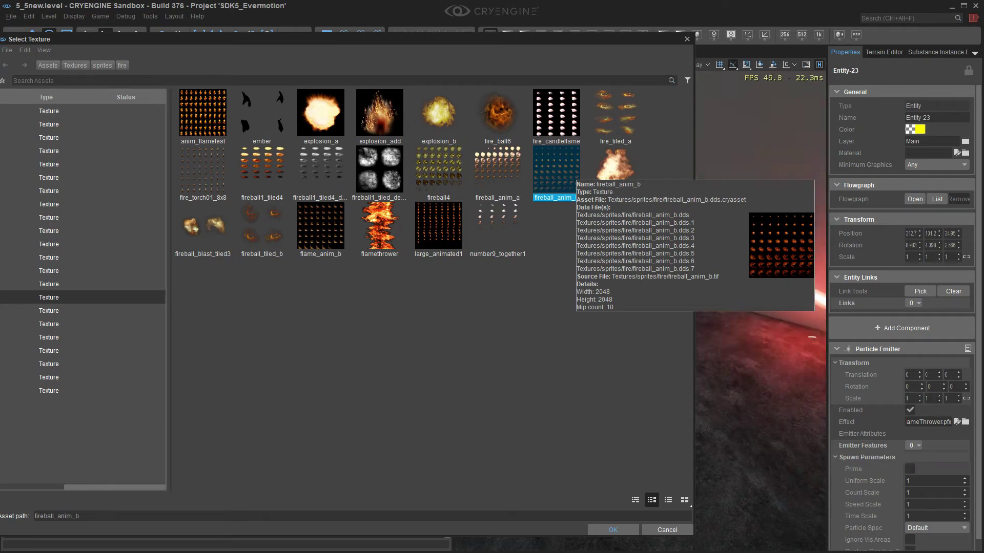
double_click(570, 176)
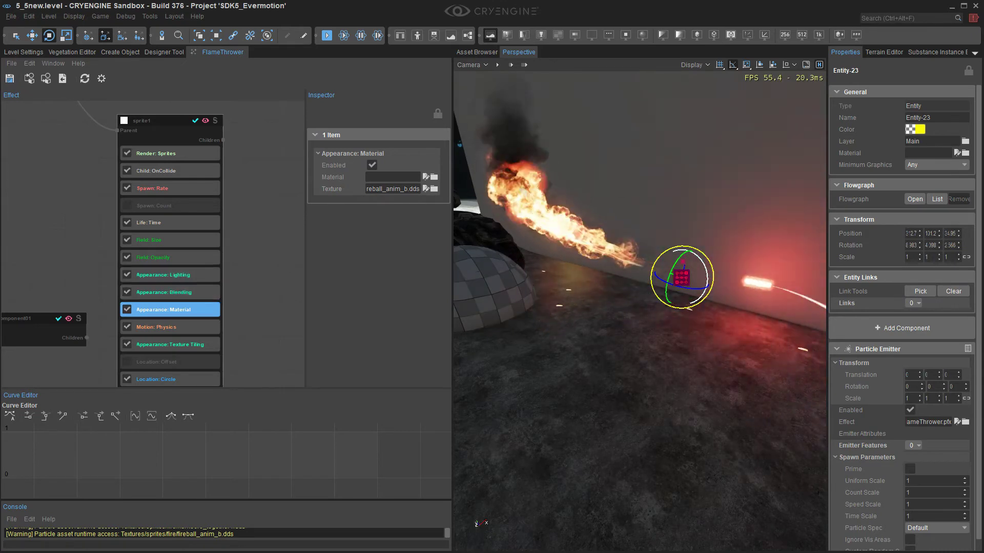
Step: Set sprite1's Texture Tiling to 8 tiles in X, with Tile Count, Frame Count and Frame Rate all at 64
click(170, 344)
click(396, 177)
text(8)
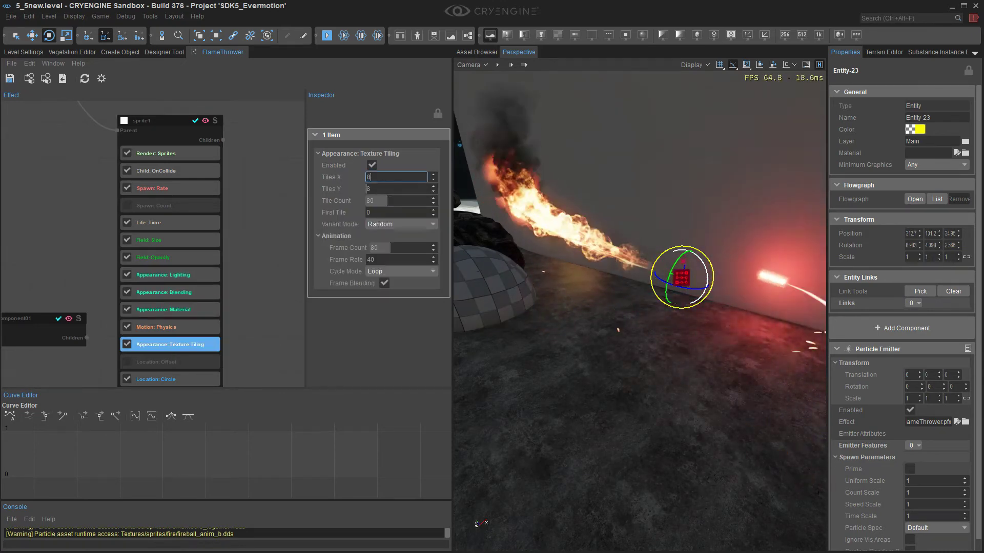
click(397, 201)
text(64)
click(397, 248)
text(64)
click(396, 260)
text(64)
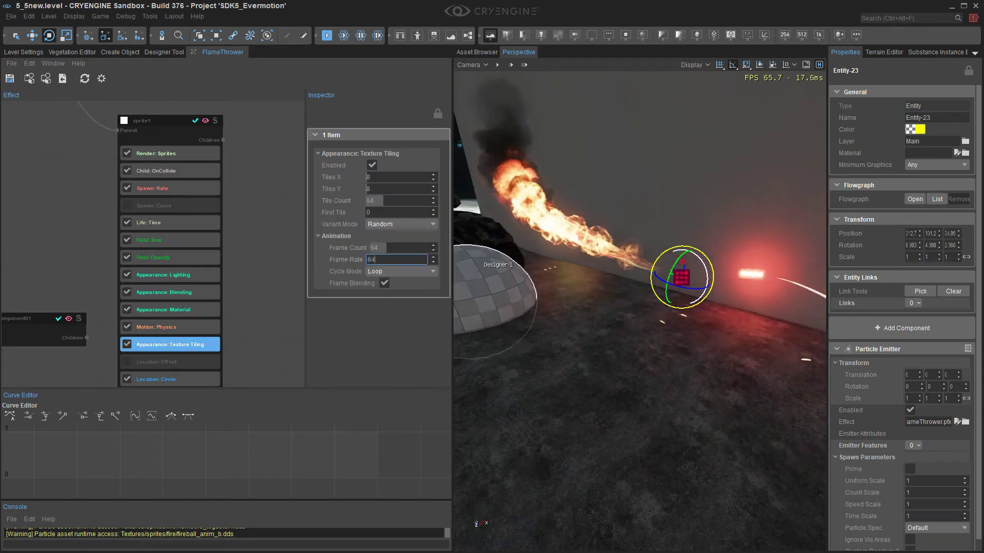
Step: Save the FlameThrower effect and rotate the emitter between the wall and the floor to test the collision flames
right_drag(640, 308, 643, 311)
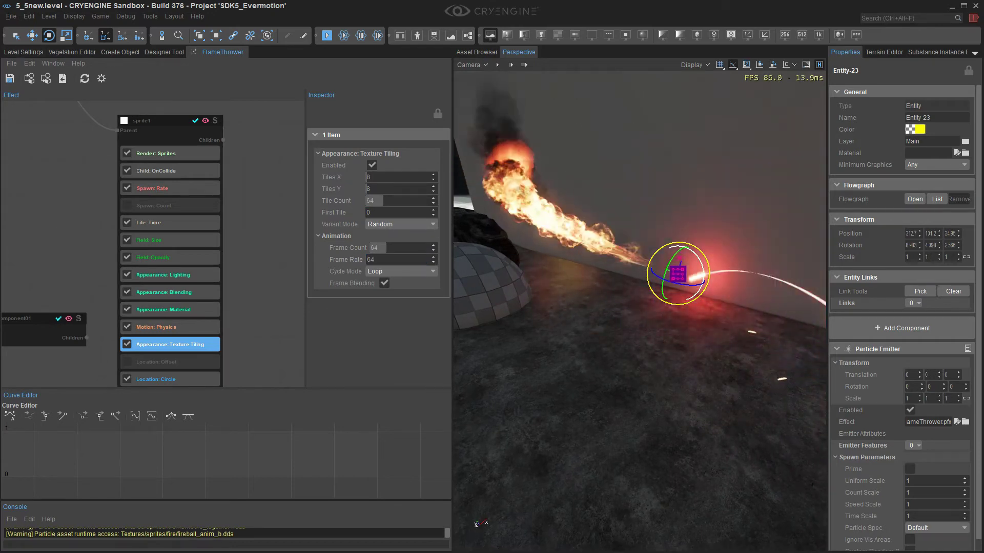
click(10, 79)
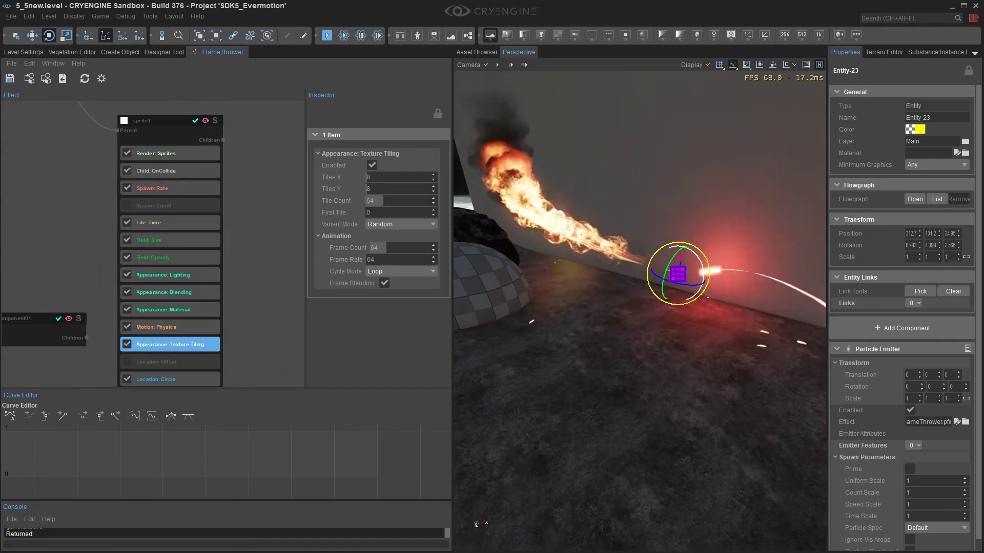
drag(661, 231, 620, 210)
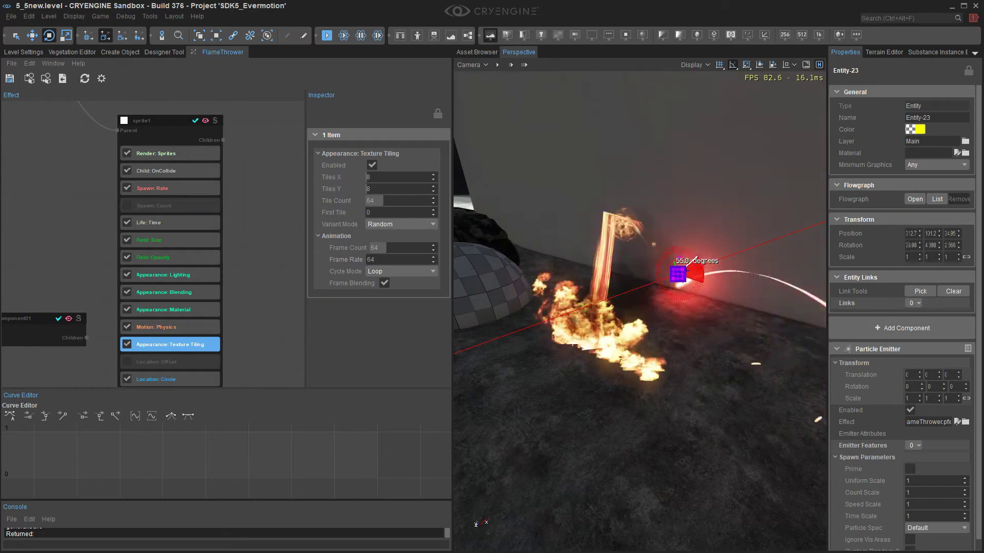
drag(707, 281, 671, 245)
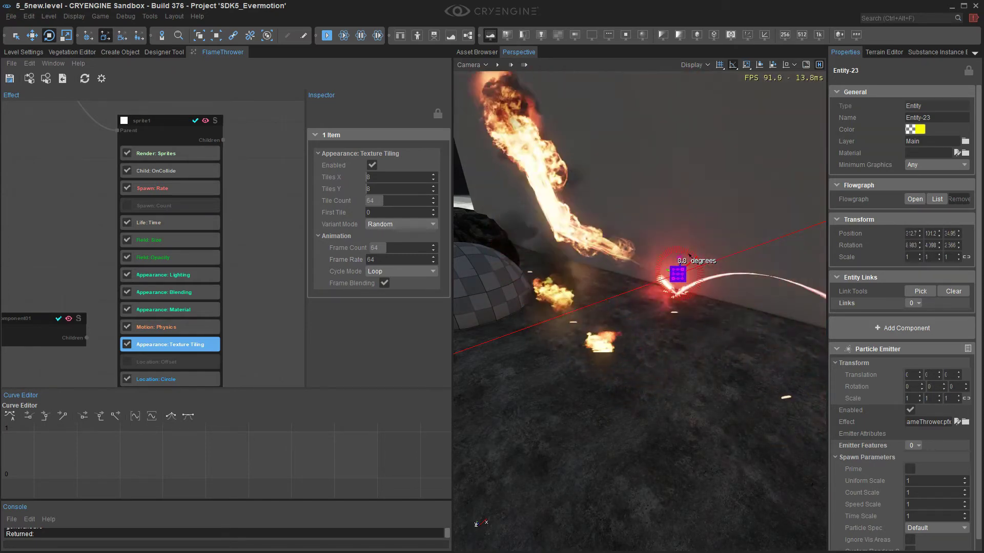
middle_drag(689, 254, 736, 250)
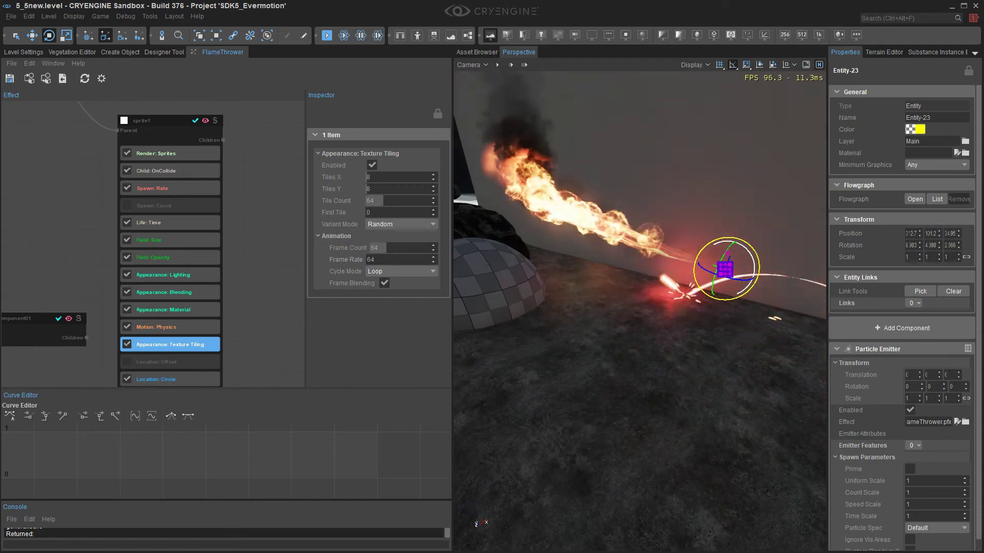
drag(751, 254, 717, 240)
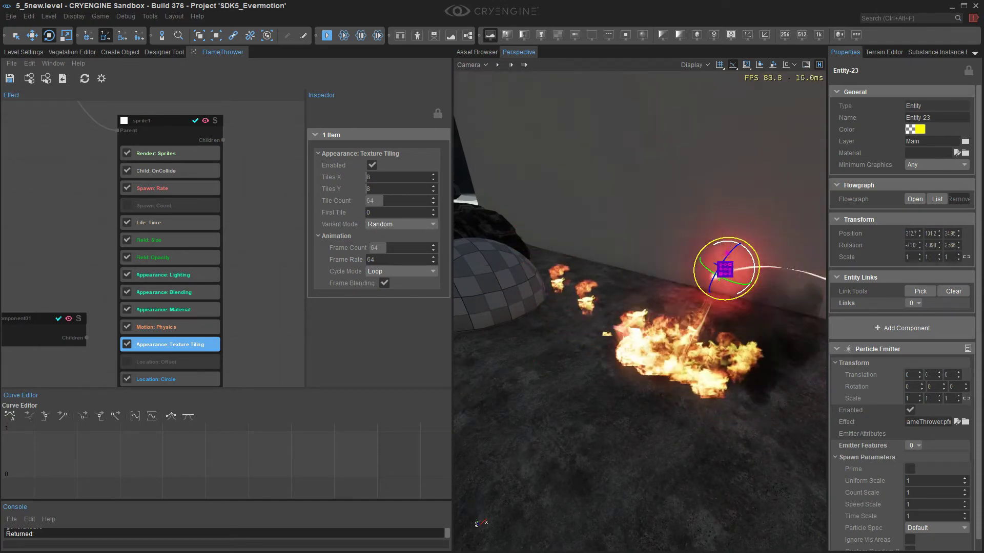
Step: Turn the flamethrower emitter around over the floor near the wall to examine the collision flames from closer up
middle_drag(174, 188, 148, 351)
middle_drag(158, 217, 163, 190)
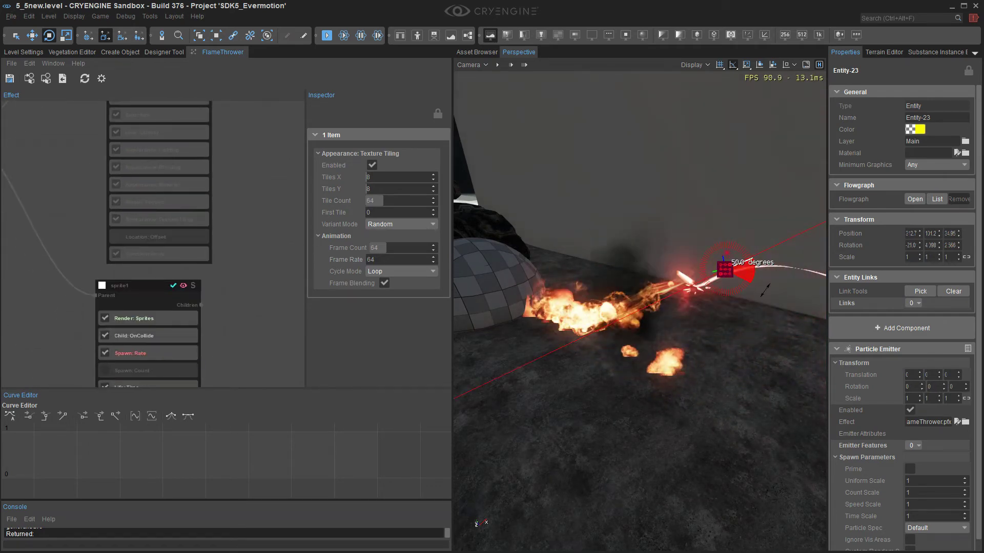
key(w)
right_drag(765, 291, 773, 314)
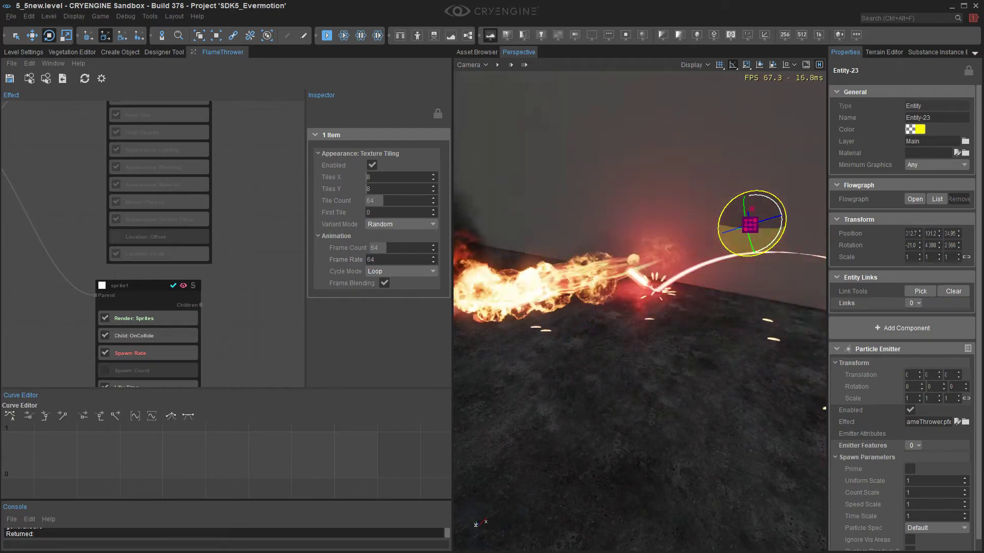
mouse_move(750, 225)
mouse_down()
mouse_move(774, 237)
mouse_move(760, 228)
mouse_up()
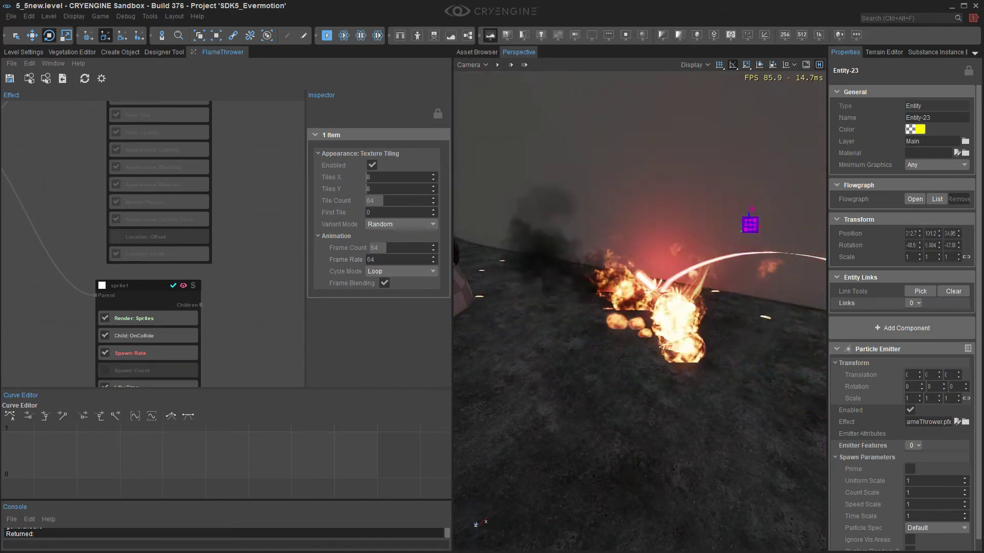
Step: Disable the Location: Circle feature of the sprite1 node
middle_drag(230, 358, 231, 208)
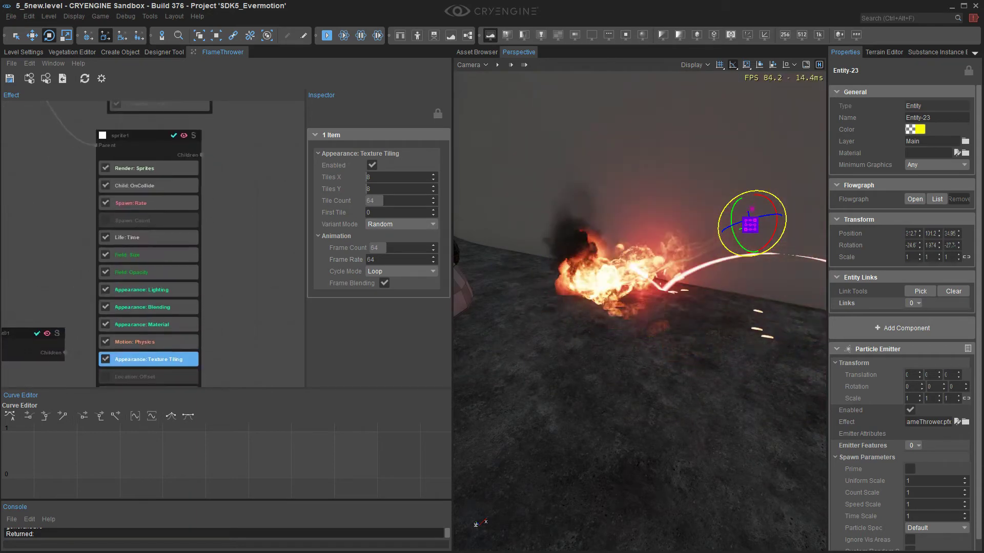
middle_drag(225, 354, 236, 237)
click(116, 277)
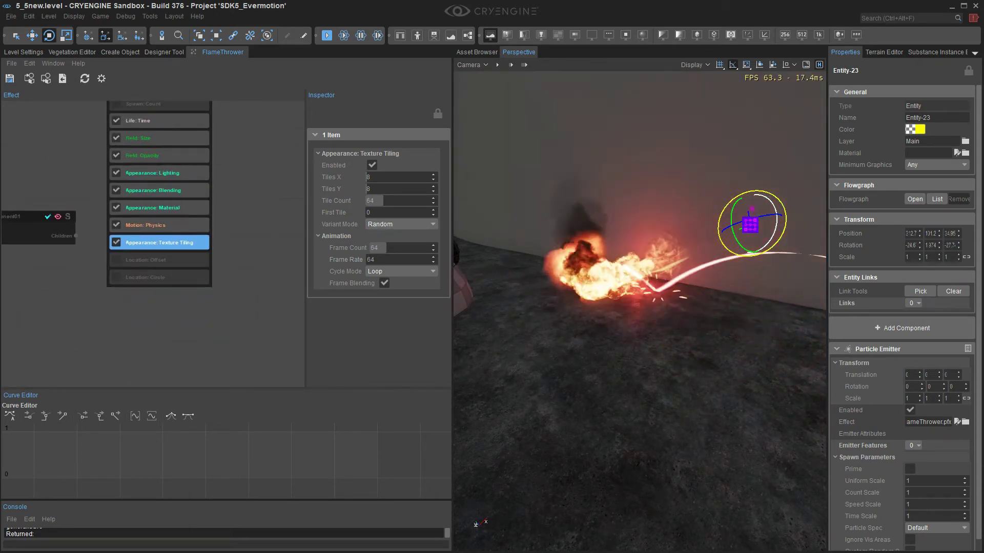
Step: Move the flamethrower emitter along the floor away from the wall
right_drag(640, 312, 515, 312)
key(d)
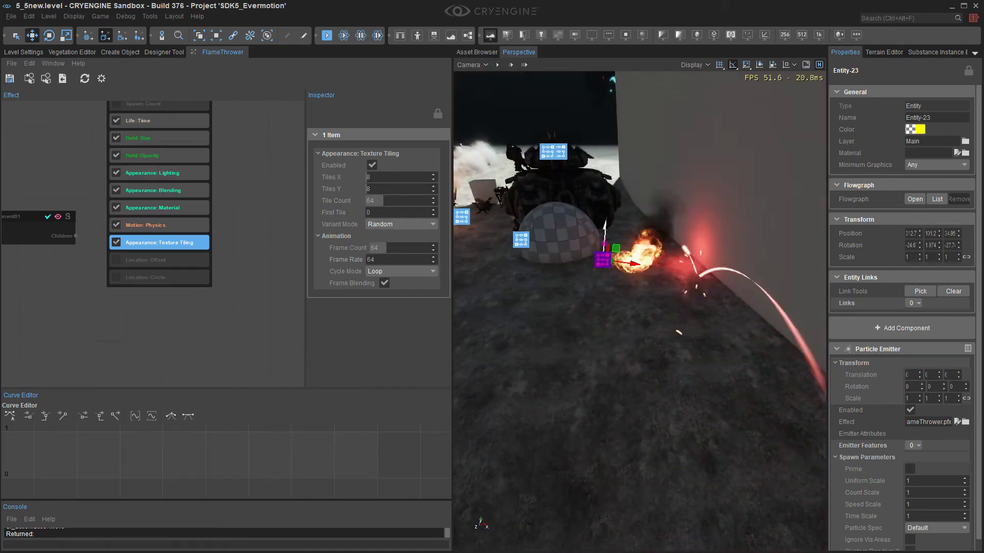
drag(633, 263, 580, 256)
key(a)
right_drag(581, 256, 671, 243)
Step: Rotate the emitter so its flames sweep across the floor and the checkered dome to examine the impacts
key(3)
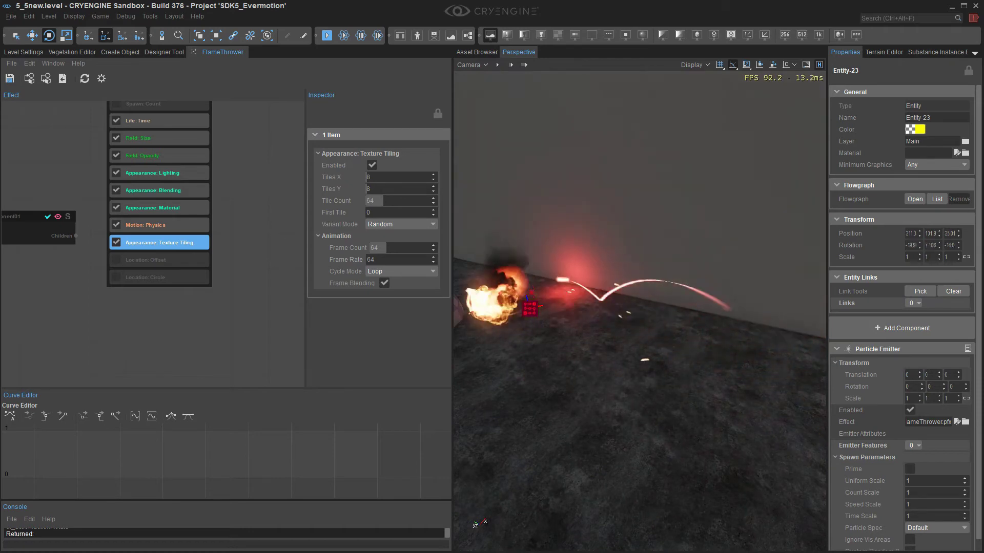
right_drag(640, 317, 536, 312)
drag(650, 335, 666, 328)
right_drag(666, 328, 646, 328)
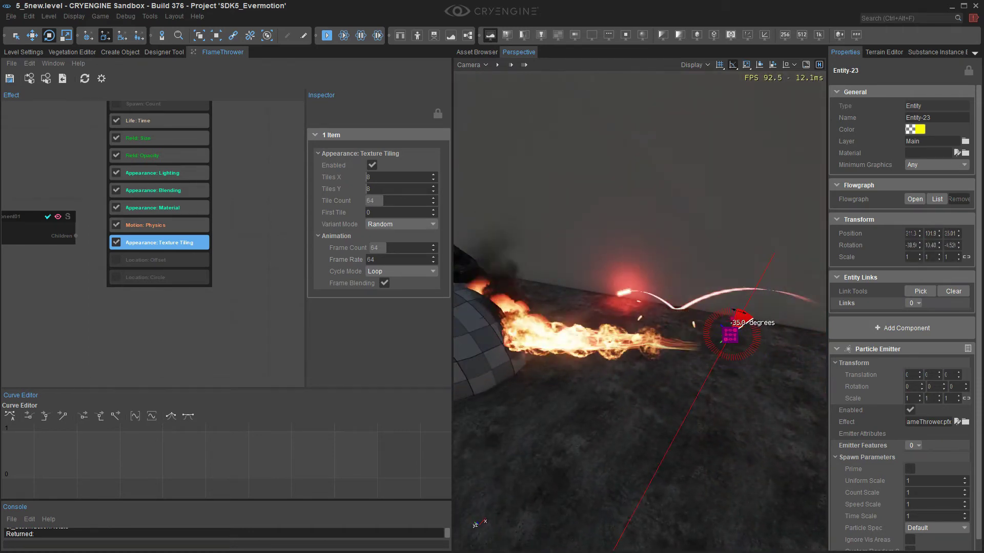
drag(744, 318, 753, 331)
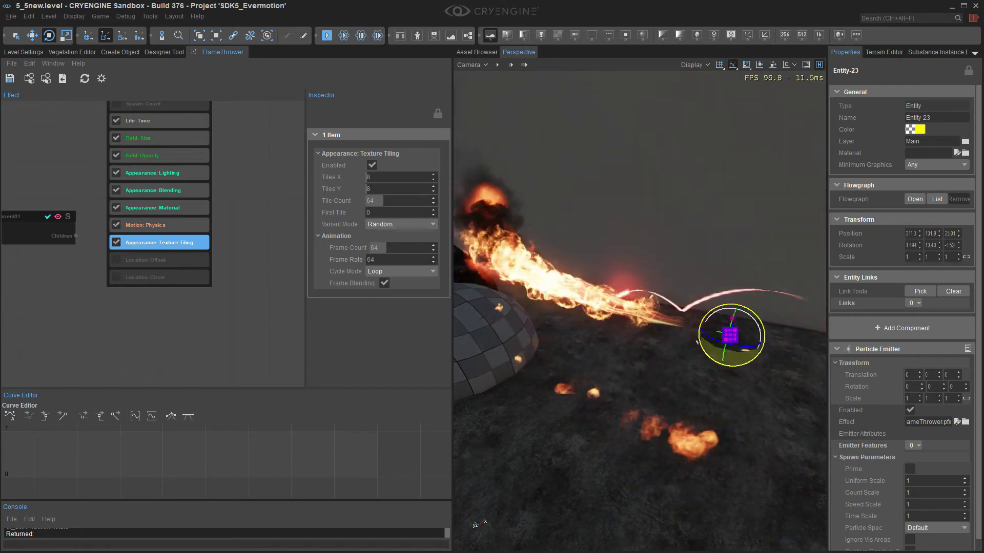
Step: Set the Random modifier's Amount in sprite1's Field: Size feature to 0.1
click(159, 155)
click(159, 138)
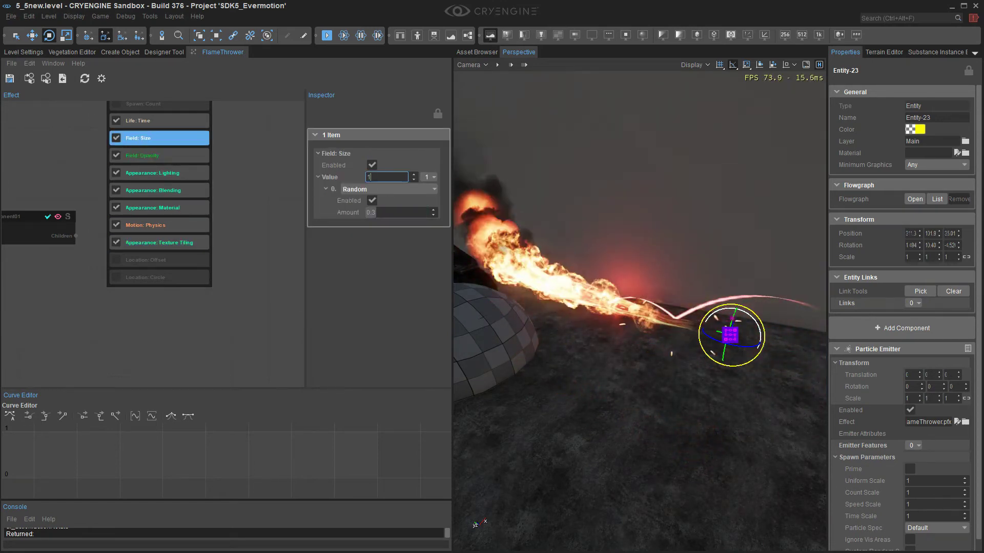
text(0.1)
key(Return)
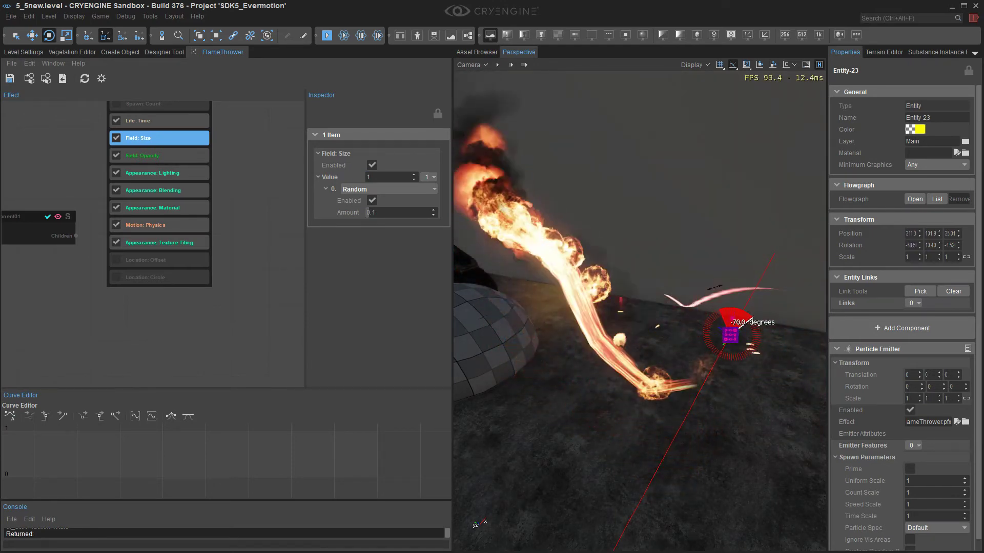
Step: Sweep the flames over the floor, dome and wall to examine the fireball sizes, and review the sprite node's features
drag(719, 286, 758, 304)
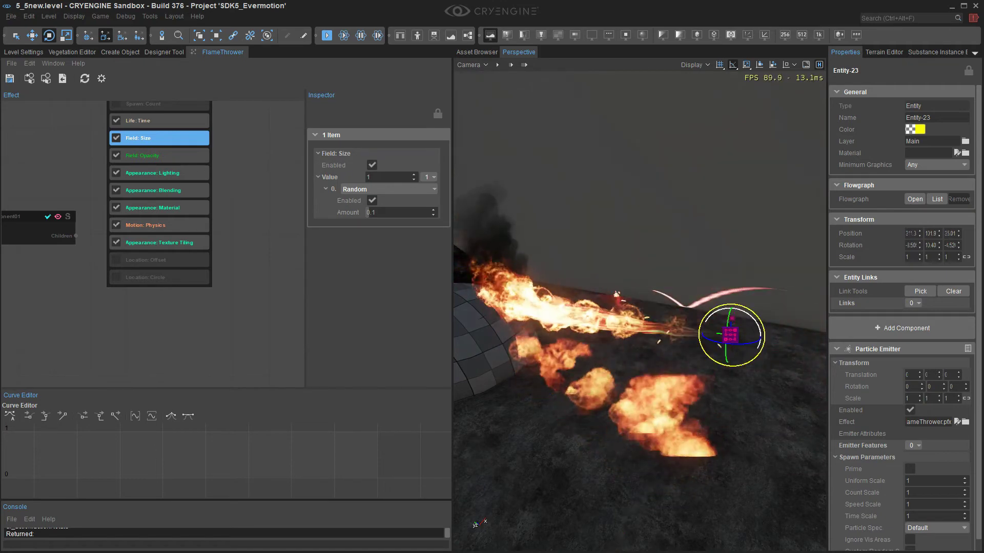
key(d)
mouse_move(717, 307)
right_down()
mouse_move(579, 310)
mouse_move(717, 305)
right_up()
key(a)
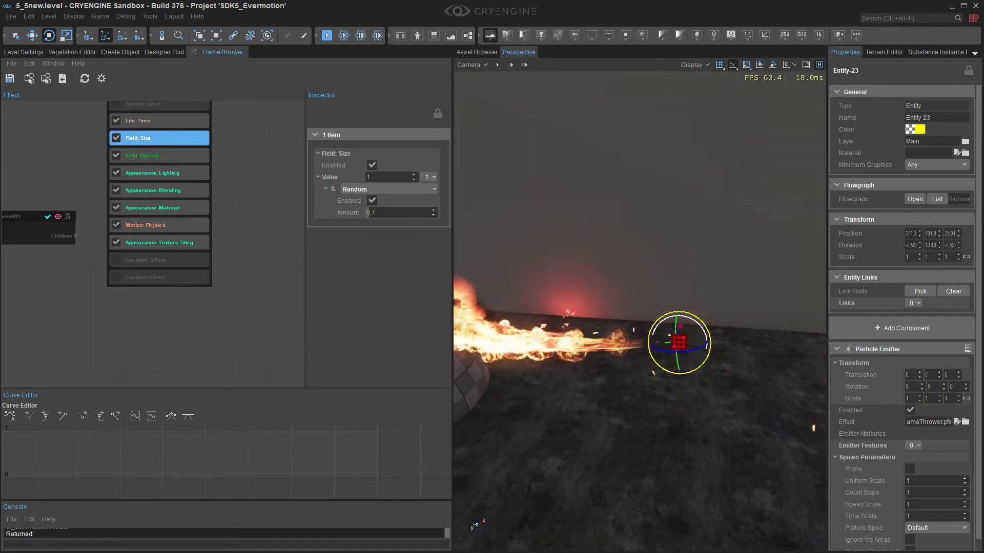
mouse_move(698, 324)
mouse_down()
mouse_move(661, 324)
mouse_move(704, 332)
mouse_move(695, 325)
mouse_up()
right_drag(225, 136, 198, 381)
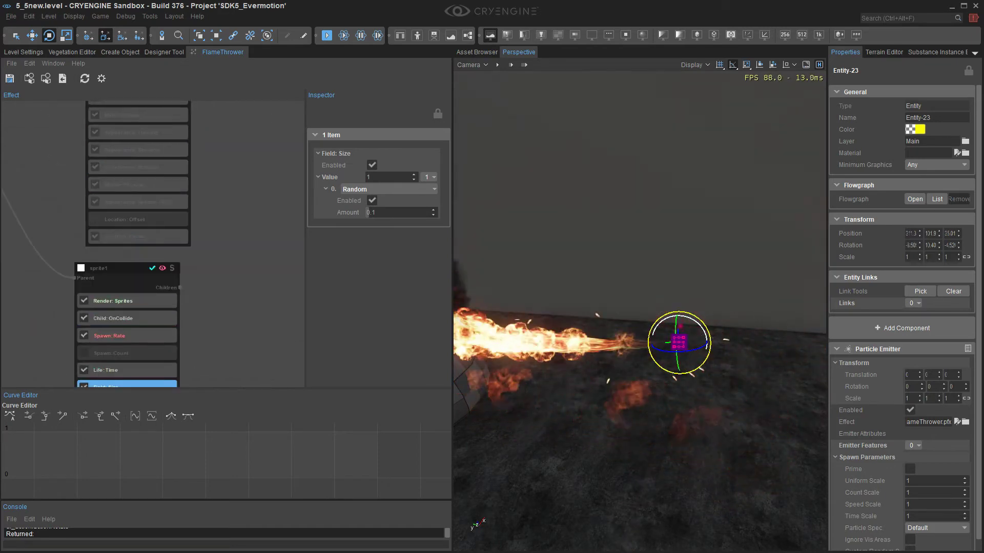
right_drag(174, 136, 186, 295)
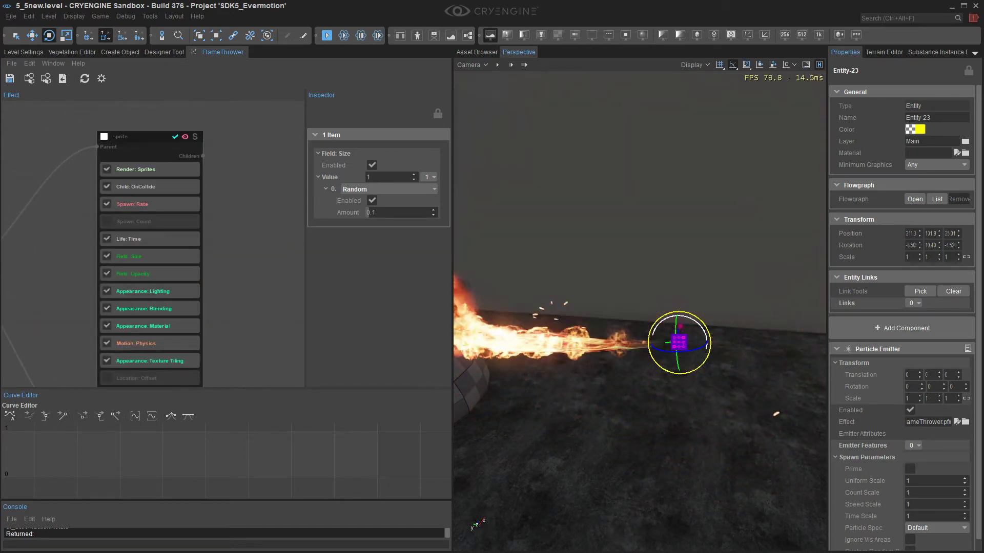
drag(690, 321, 705, 343)
right_drag(706, 344, 661, 328)
key(s)
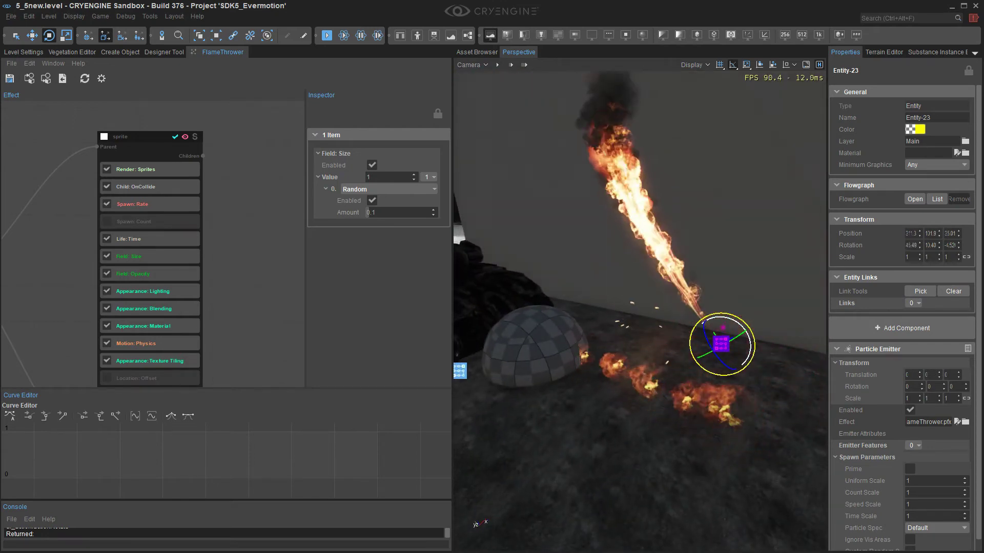
drag(750, 340, 730, 333)
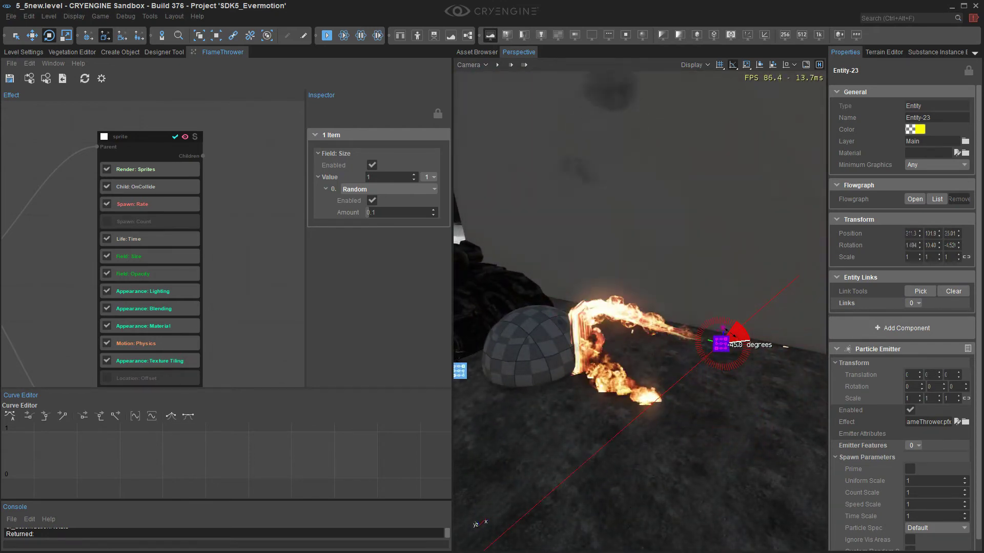
Step: Show sprite1's Appearance: Lighting settings and move the emitter closer to the checkered dome
middle_drag(226, 359, 226, 184)
click(143, 263)
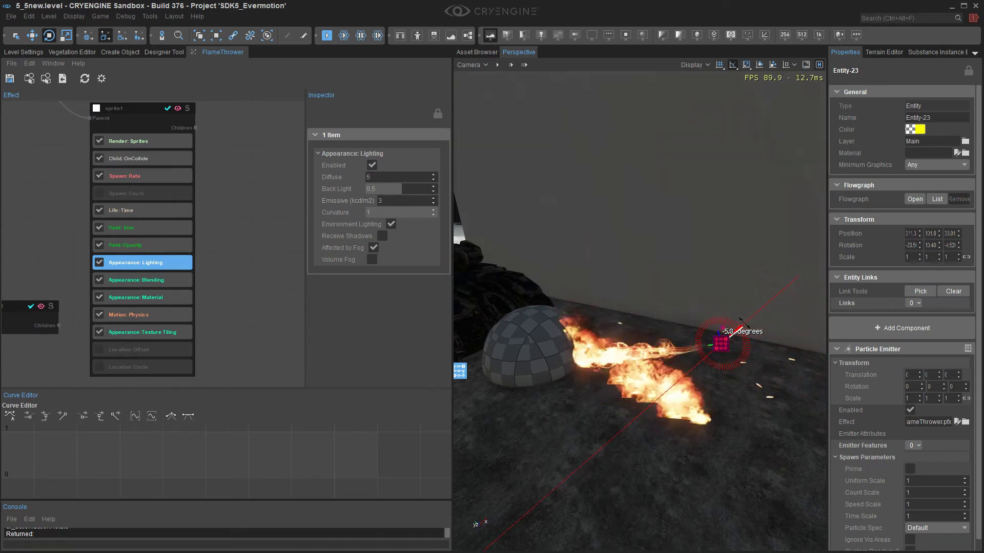
key(w)
key(2)
drag(740, 355, 705, 361)
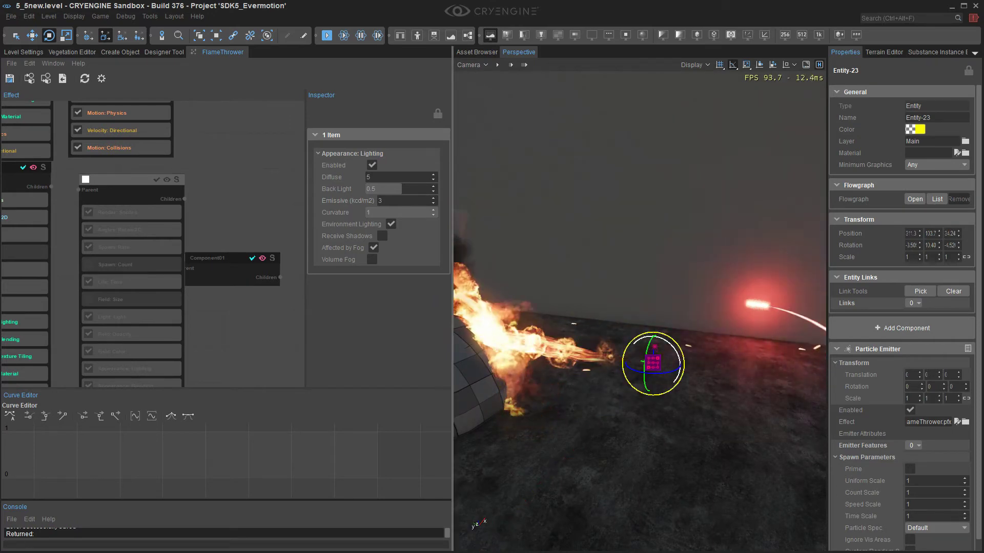
Step: Widen the perspective viewport, pull the emitter back from the dome and lower it toward the floor
drag(453, 307, 349, 307)
right_drag(513, 308, 477, 343)
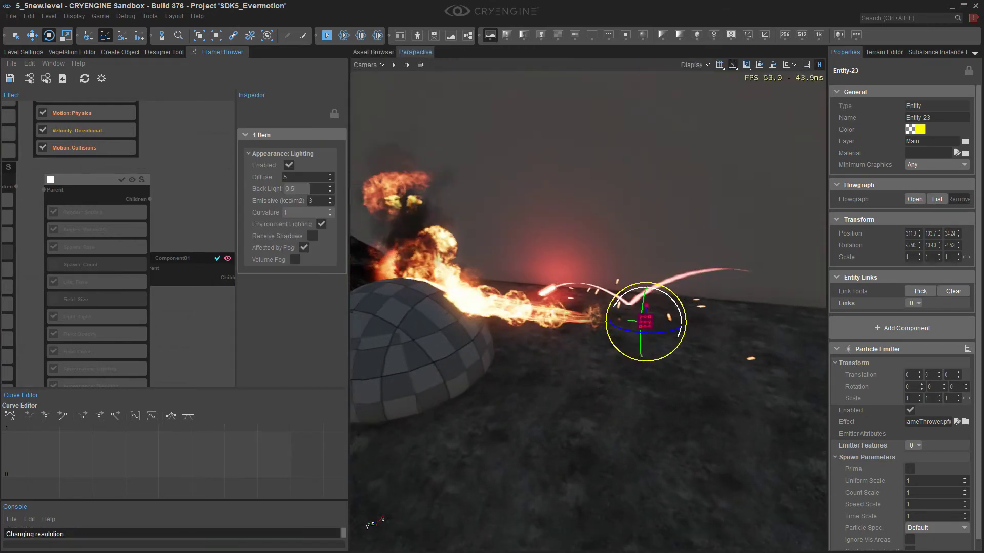
key(2)
drag(615, 319, 659, 323)
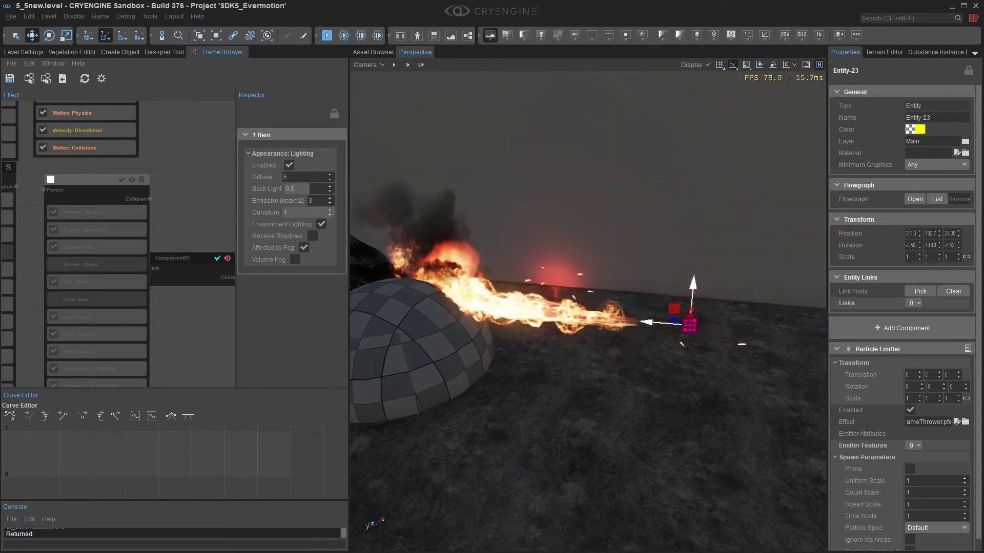
drag(693, 285, 692, 306)
Step: Shift the emitter sideways about 0.59 units, farther from the wall and aimed at the dome
key(d)
right_drag(692, 307, 512, 308)
drag(614, 402, 576, 391)
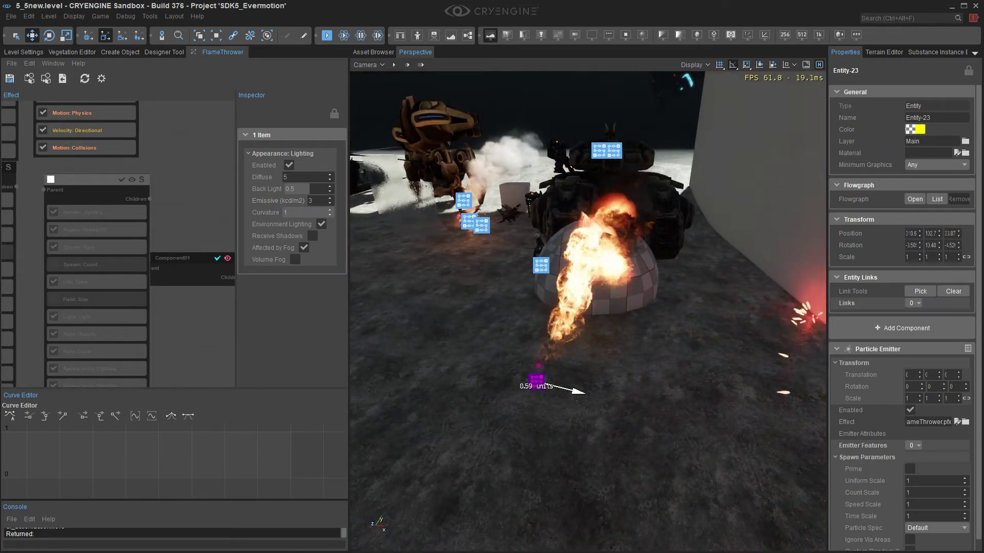
key(a)
right_drag(576, 391, 738, 366)
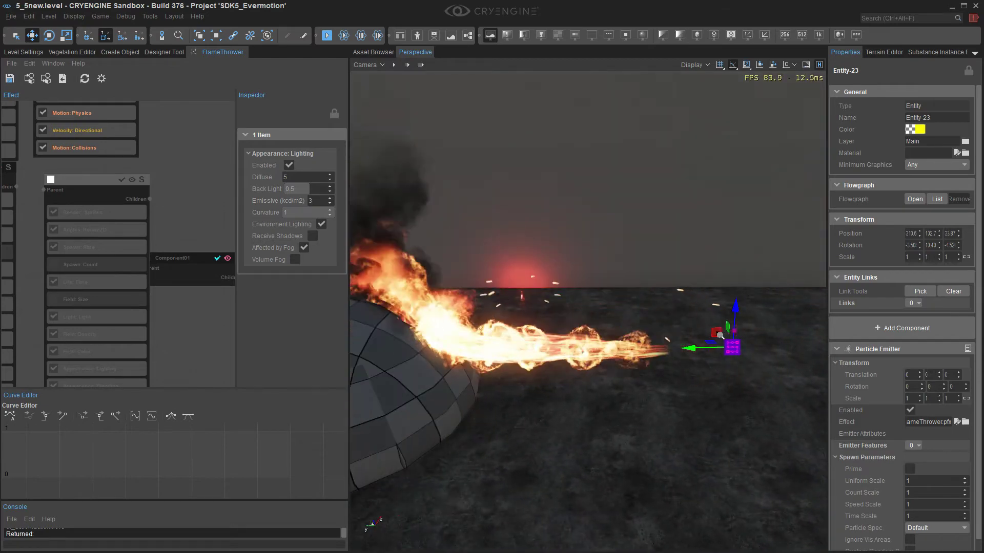
Step: Enable the Light node of the FlameThrower effect
click(122, 180)
right_drag(589, 308, 561, 314)
key(d)
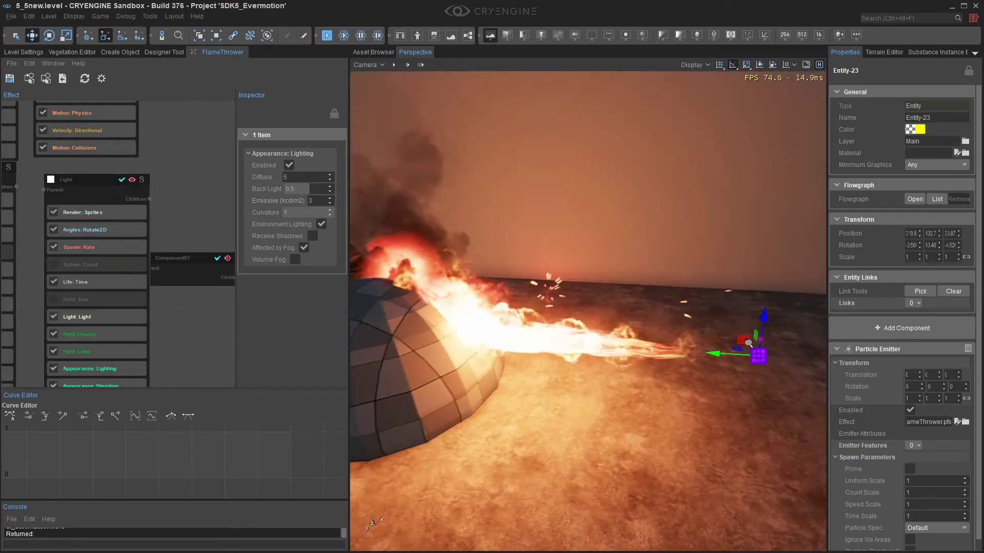
Step: Move the emitter closer to the dome and tilt it so the lit flames sweep over the floor and dome
right_drag(749, 342, 719, 333)
drag(611, 339, 603, 338)
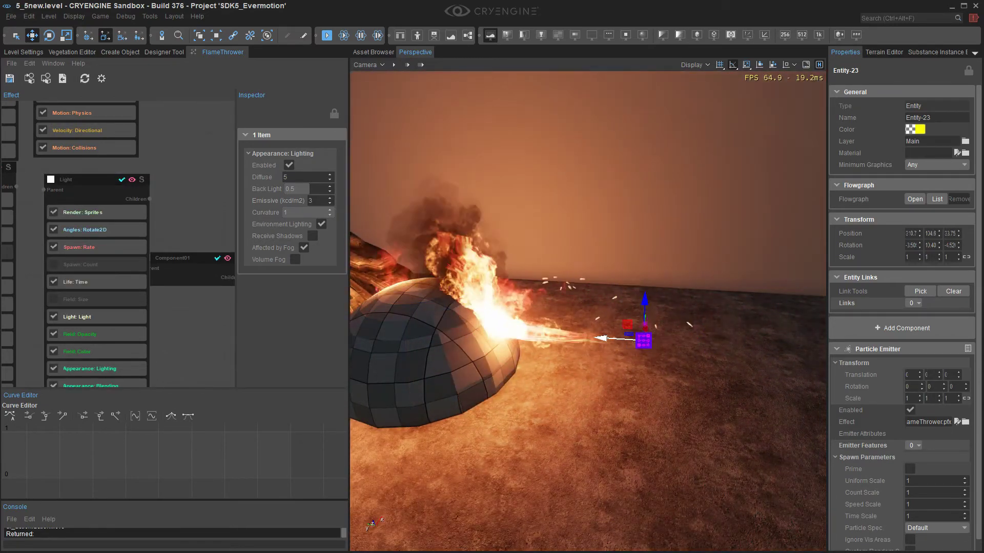
key(2)
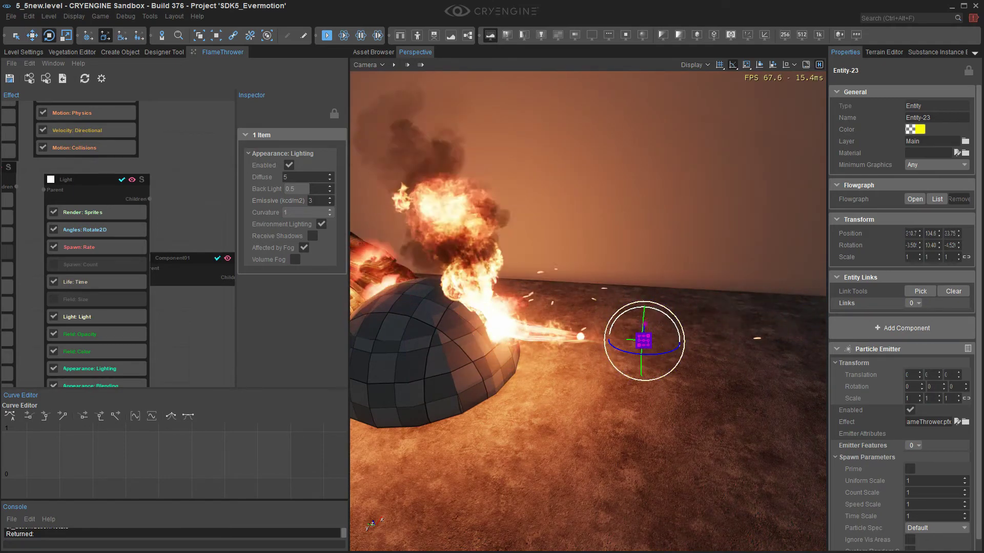
drag(637, 305, 379, 247)
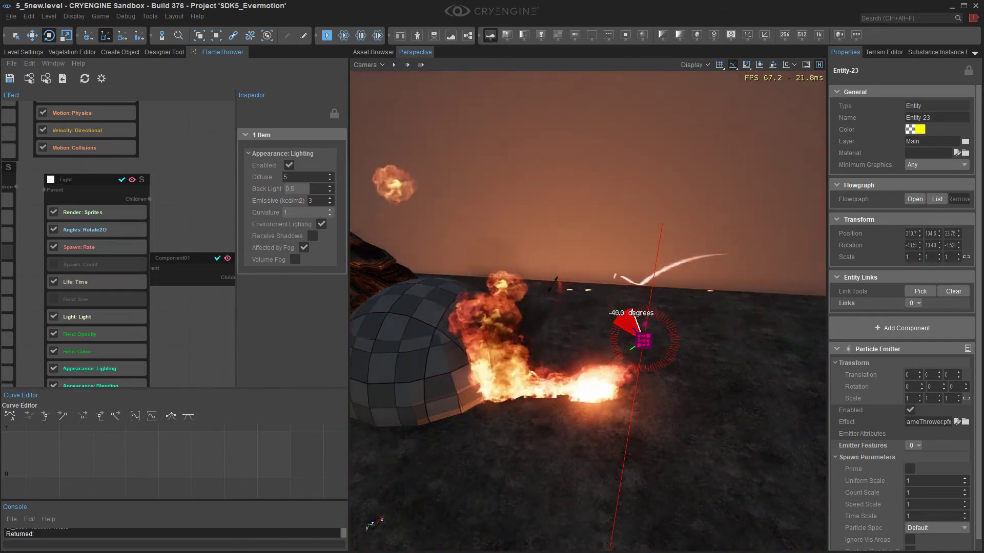
drag(588, 281, 639, 297)
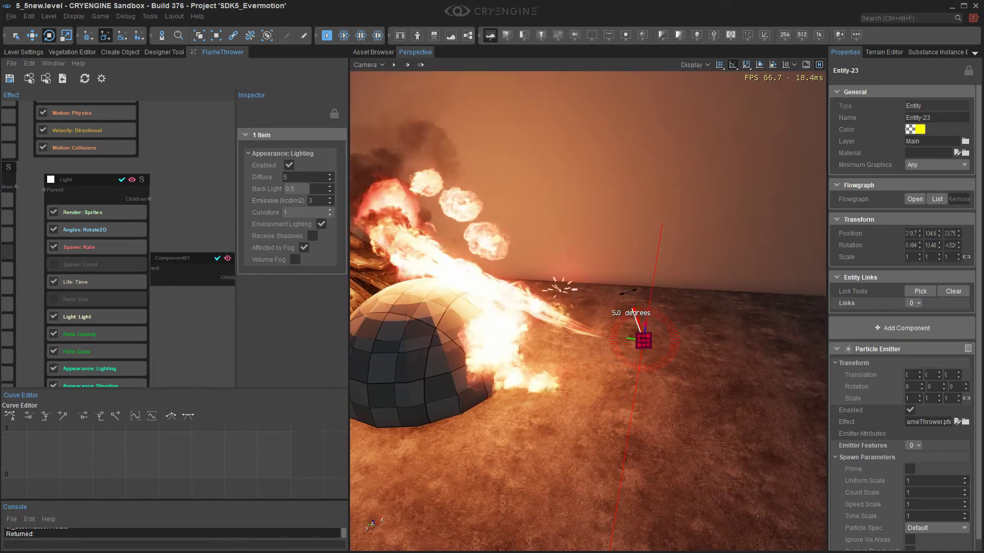
mouse_move(640, 293)
right_down()
mouse_move(687, 287)
mouse_move(640, 287)
right_up()
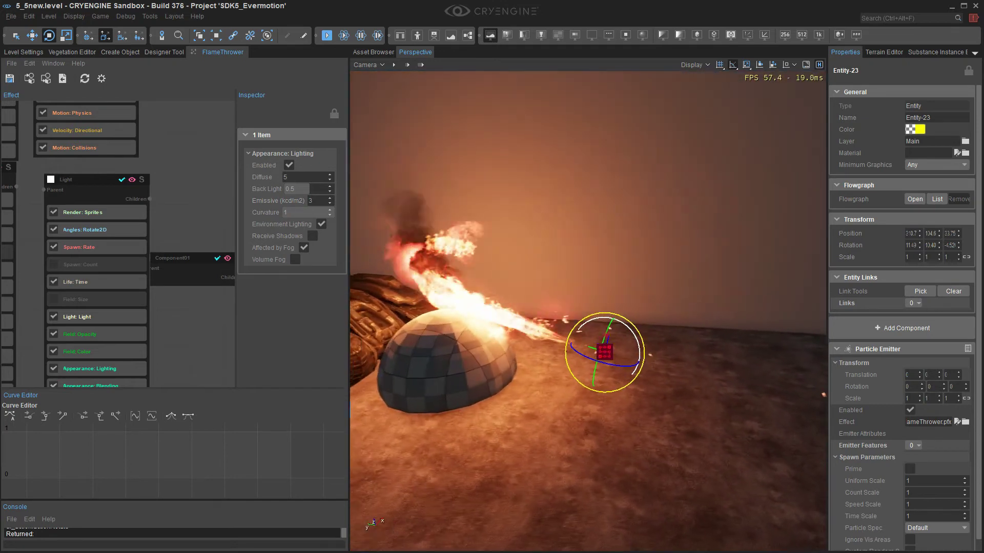
Step: Raise the FlameThrower emitter above the floor and pull it farther back from the dome
key(w)
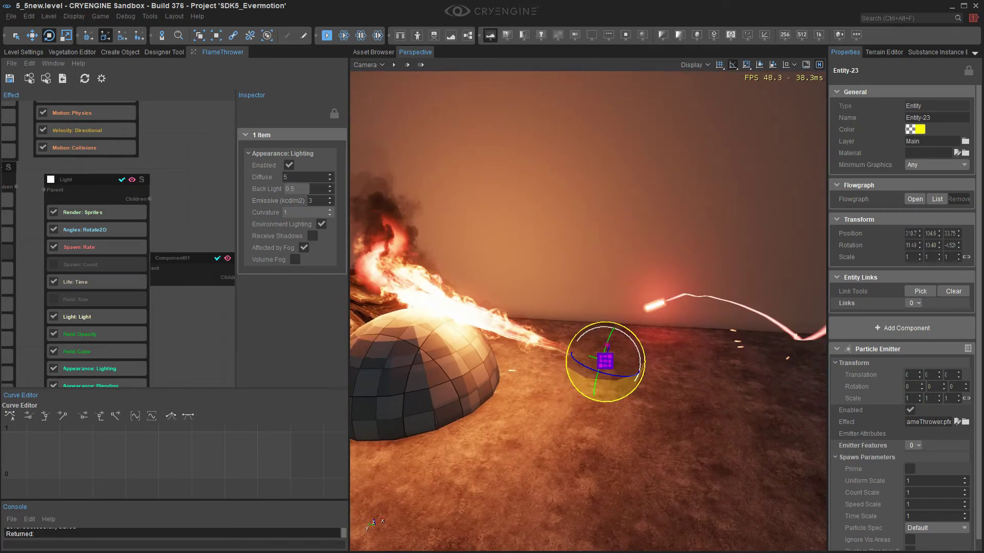
mouse_move(640, 287)
right_down()
mouse_move(609, 305)
mouse_move(640, 306)
right_up()
key(2)
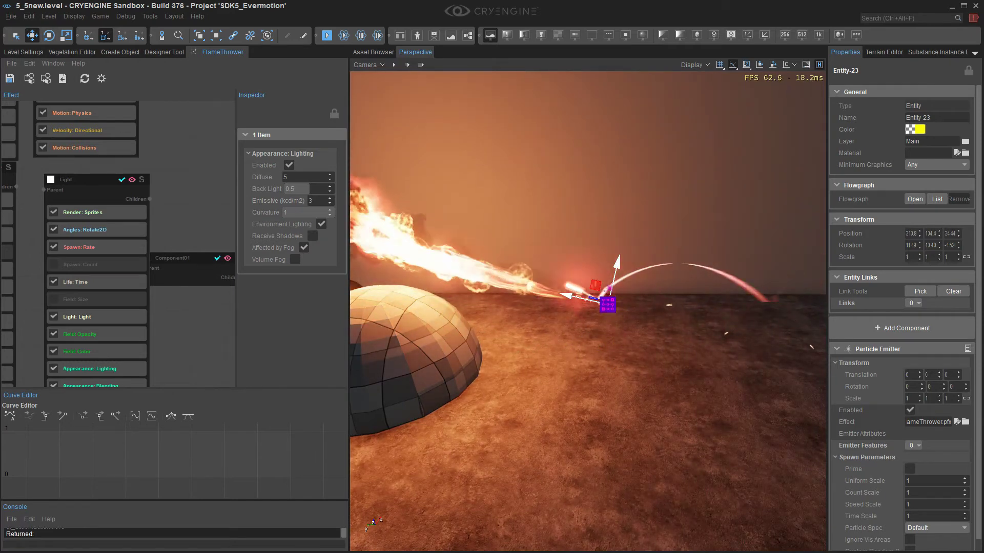
drag(572, 296, 647, 313)
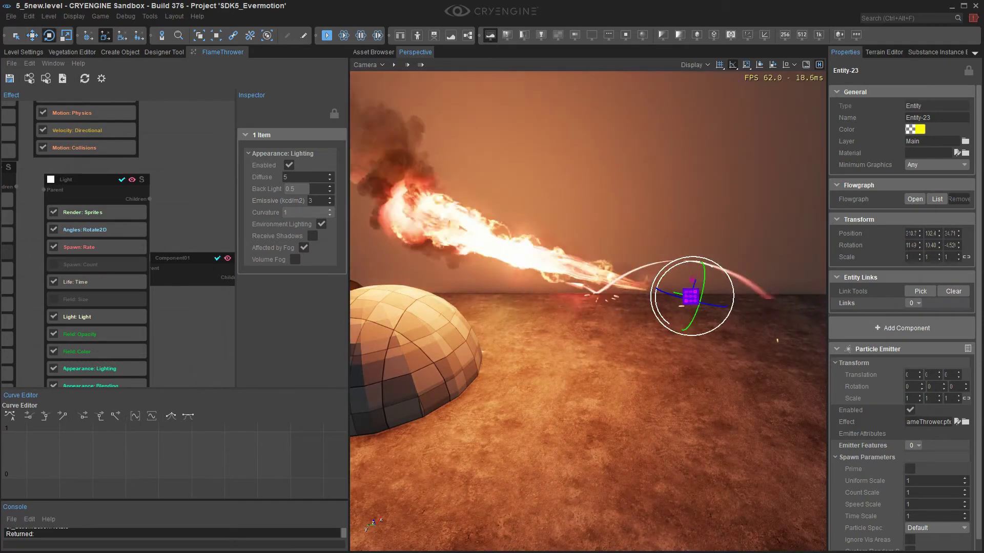
Step: Tilt the emitter about 25 degrees down toward the dome's base and back up about 15 degrees
drag(657, 281, 665, 271)
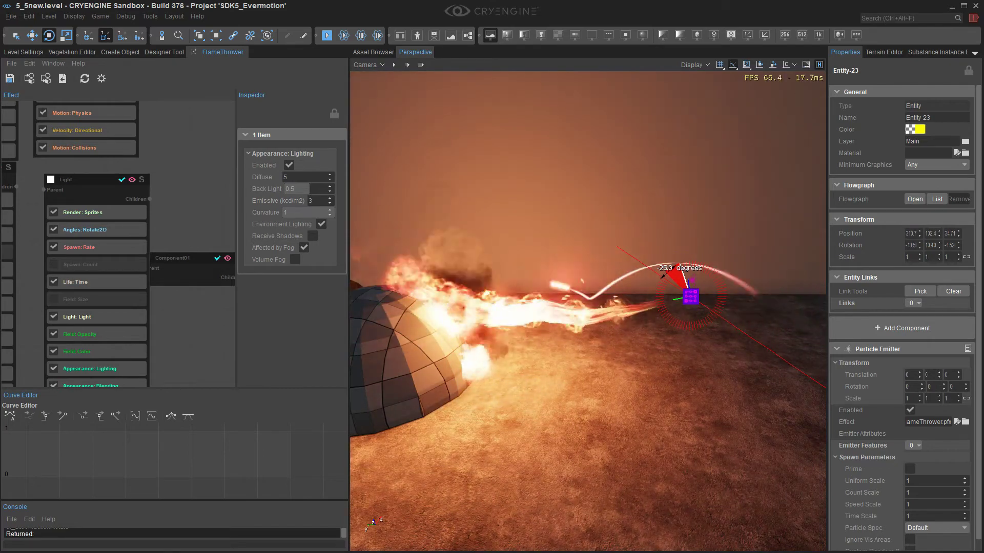
mouse_move(666, 271)
right_down()
mouse_move(620, 287)
mouse_move(628, 284)
mouse_move(594, 279)
mouse_move(658, 272)
mouse_move(658, 262)
right_up()
key(w)
key(a)
key(w)
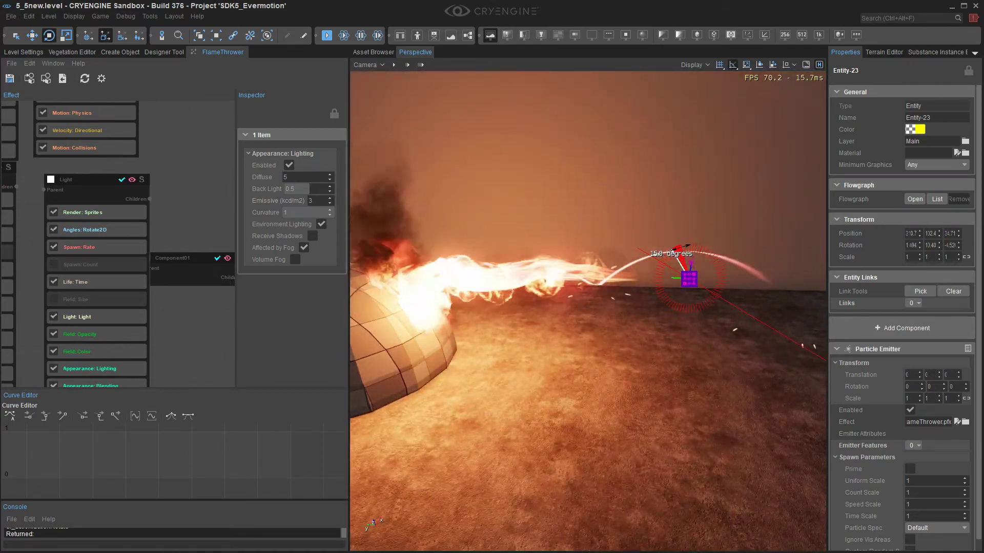
drag(674, 252, 674, 251)
Step: Move the FlameThrower emitter about 1.58 units and disable it
key(s)
right_drag(674, 251, 668, 282)
key(w)
key(a)
drag(627, 299, 529, 299)
key(s)
right_drag(538, 299, 489, 310)
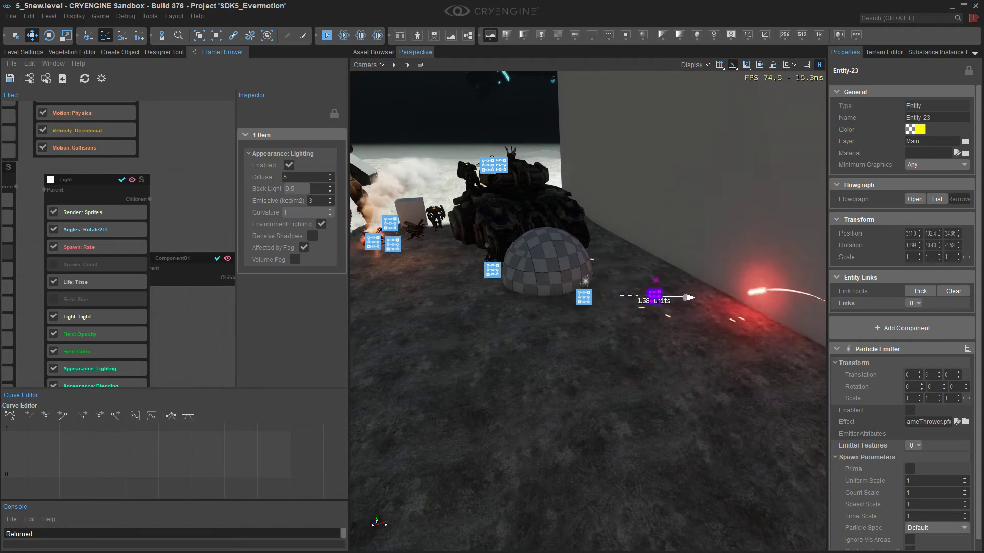
Step: Enable the fire_falling emitter beside the dome and pull it farther back from the dome
click(584, 297)
key(a)
right_drag(584, 297, 612, 271)
key(w)
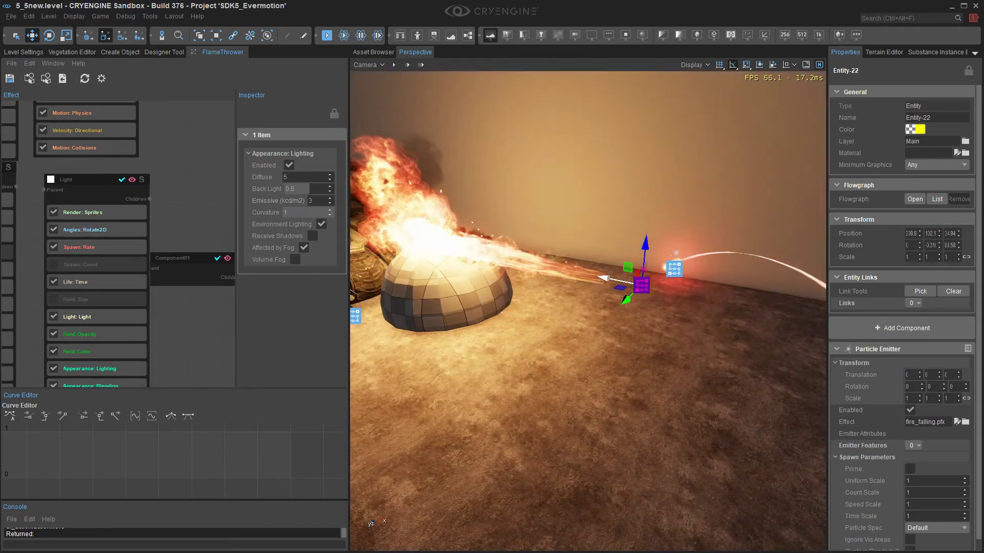
drag(613, 280, 789, 316)
key(a)
right_drag(774, 313, 799, 293)
key(w)
key(d)
Step: Tilt the fire_falling emitter to aim its flames above the dome, and widen the effect editor beside the viewport
key(3)
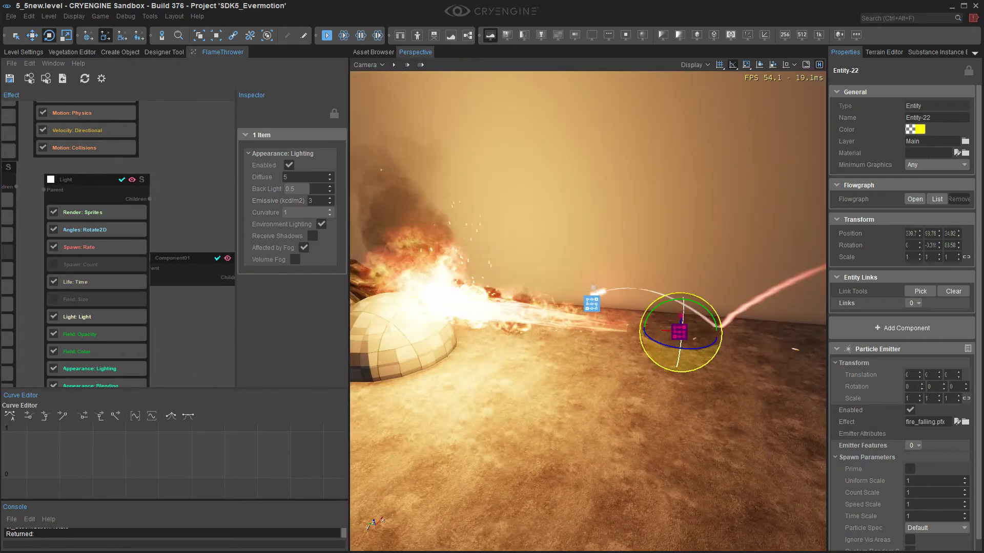
mouse_move(709, 303)
mouse_down()
mouse_move(681, 300)
mouse_move(706, 307)
mouse_up()
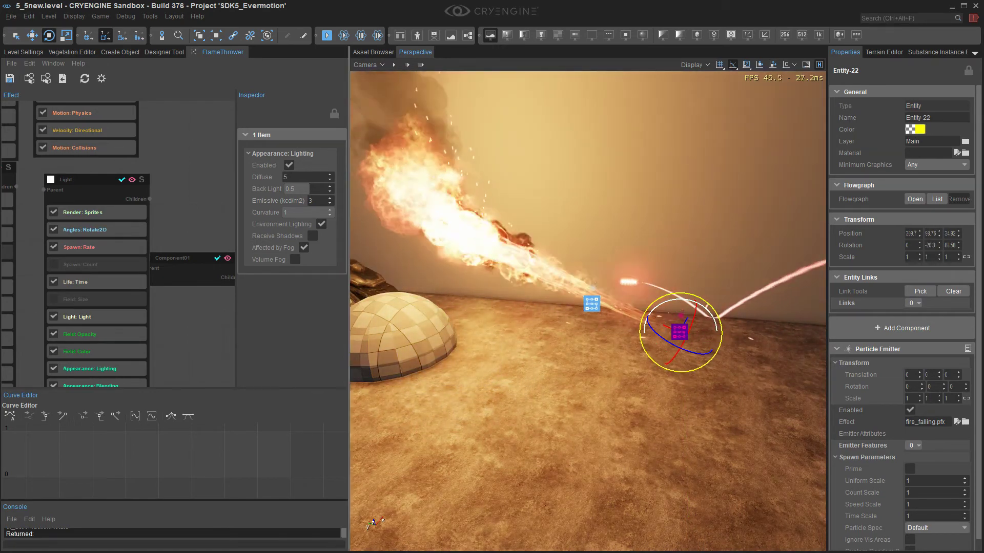
drag(348, 307, 473, 307)
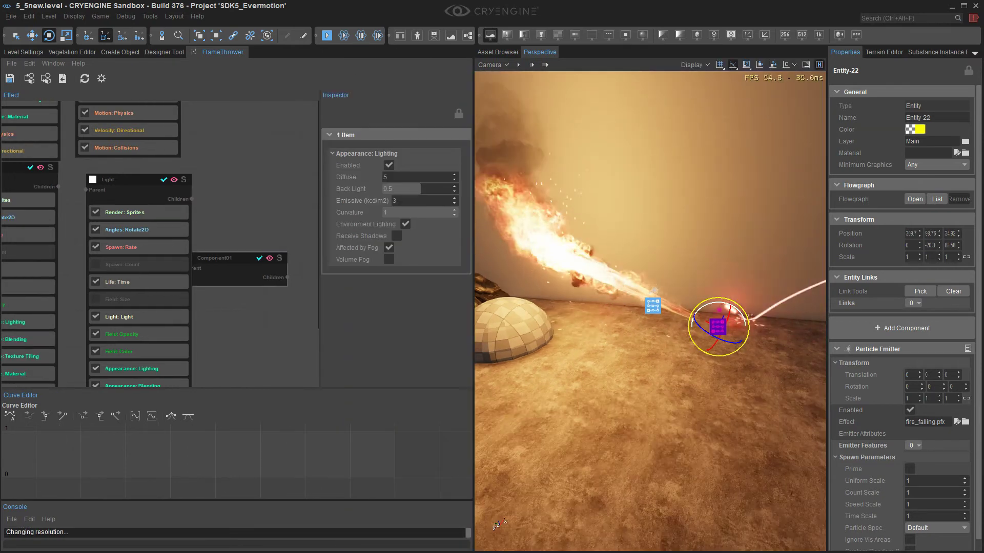
right_drag(49, 187, 121, 345)
scroll(183, 224, down, 3)
Step: Swing the fire_falling emitter between the dome and the floor and return it to its original tilt
key(w)
right_drag(651, 328, 629, 326)
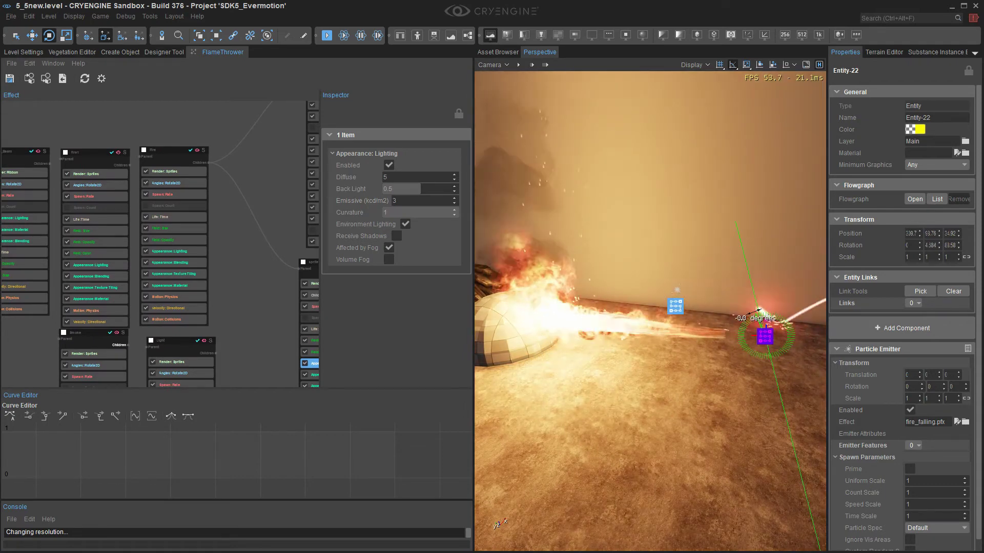
drag(731, 309, 760, 311)
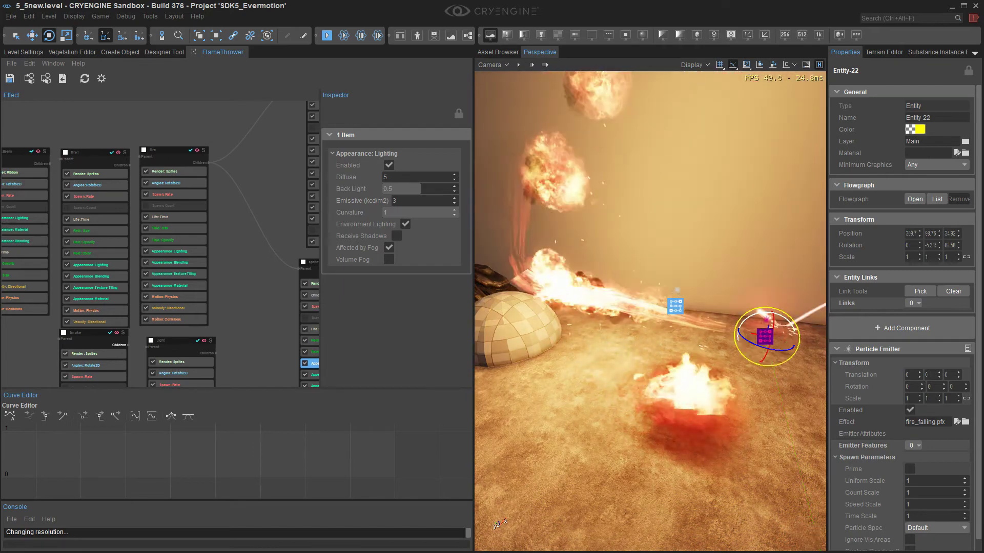
right_drag(760, 312, 771, 323)
key(w)
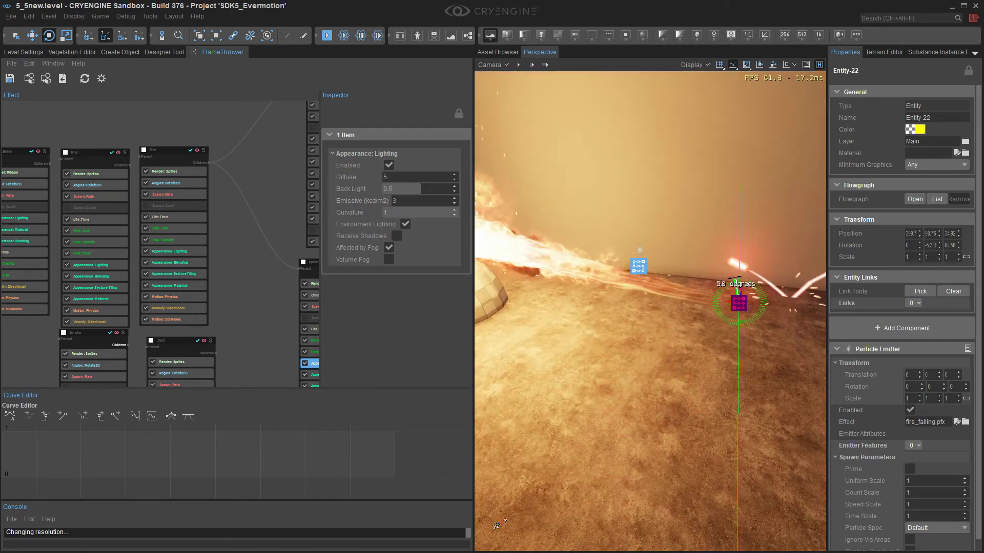
drag(708, 281, 738, 287)
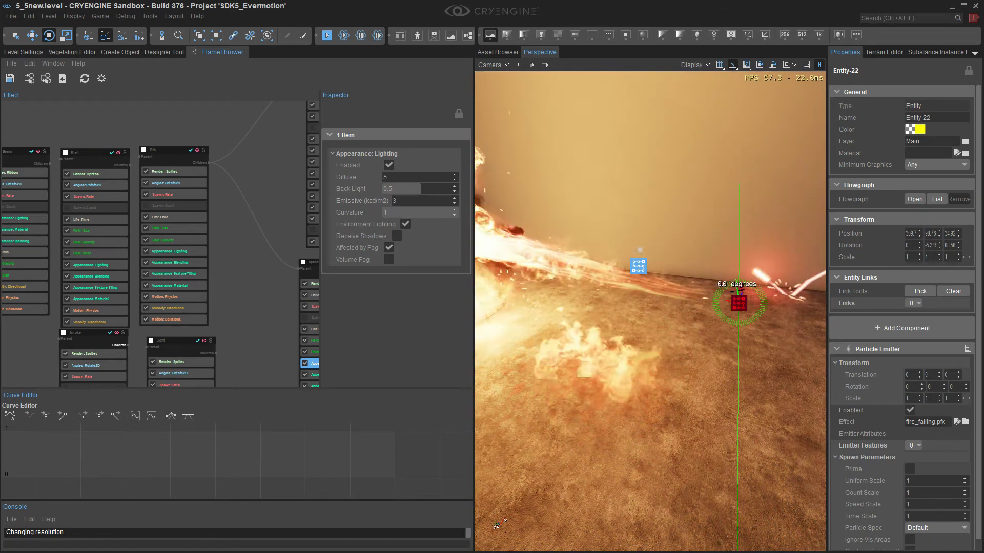
Step: Reposition the fire_falling emitter near the wall and tilt it about 20 degrees down at the floor
key(d)
right_drag(739, 287, 705, 294)
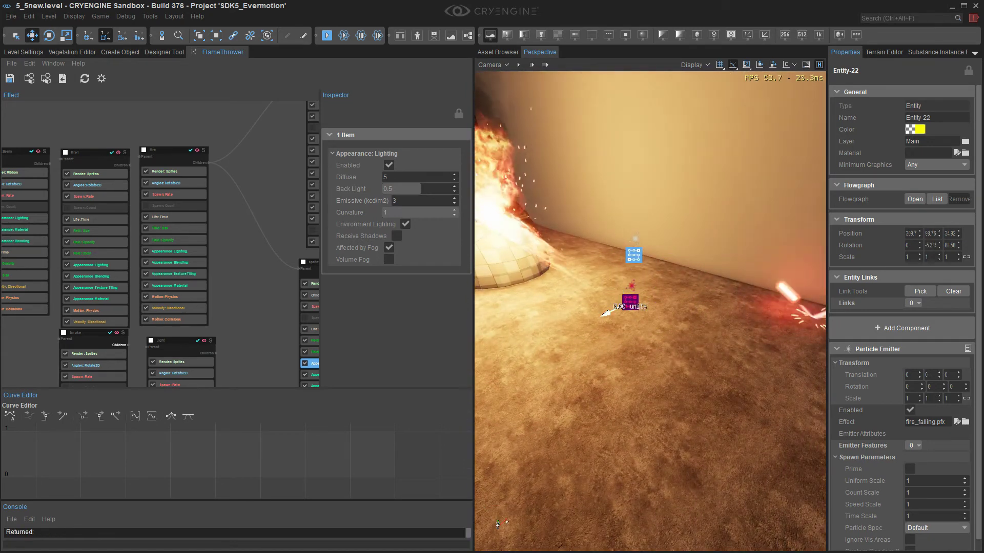
drag(660, 294, 682, 294)
key(a)
right_drag(682, 294, 698, 286)
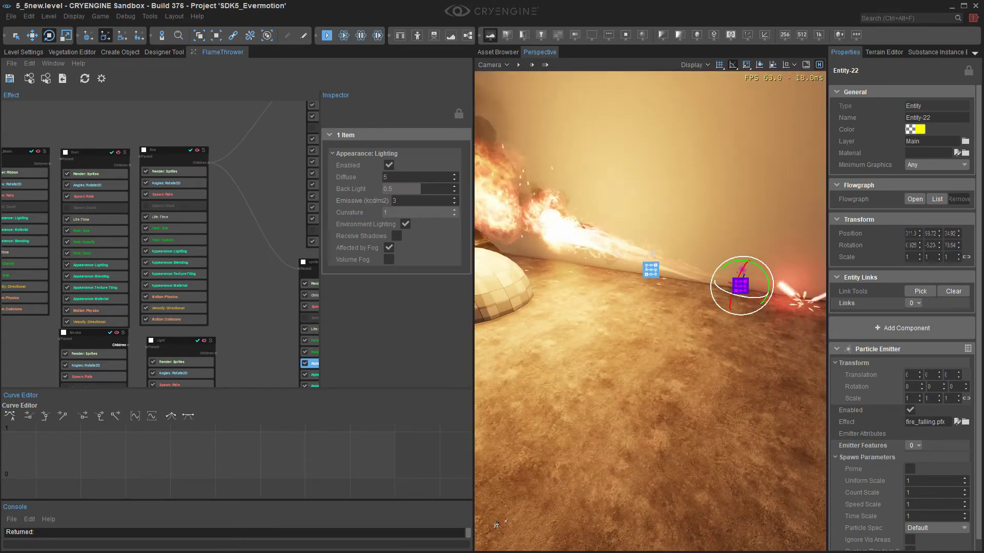
drag(741, 255, 738, 253)
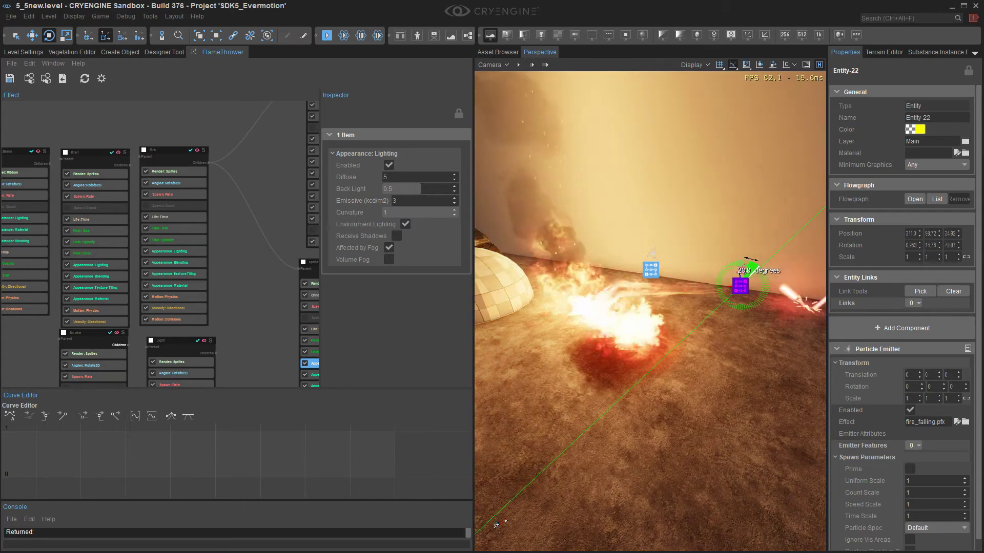
Step: Move the fire_falling emitter about 2.04 units and raise it slightly above the floor beside the dome
drag(724, 290, 665, 292)
right_drag(664, 291, 651, 288)
drag(746, 308, 739, 317)
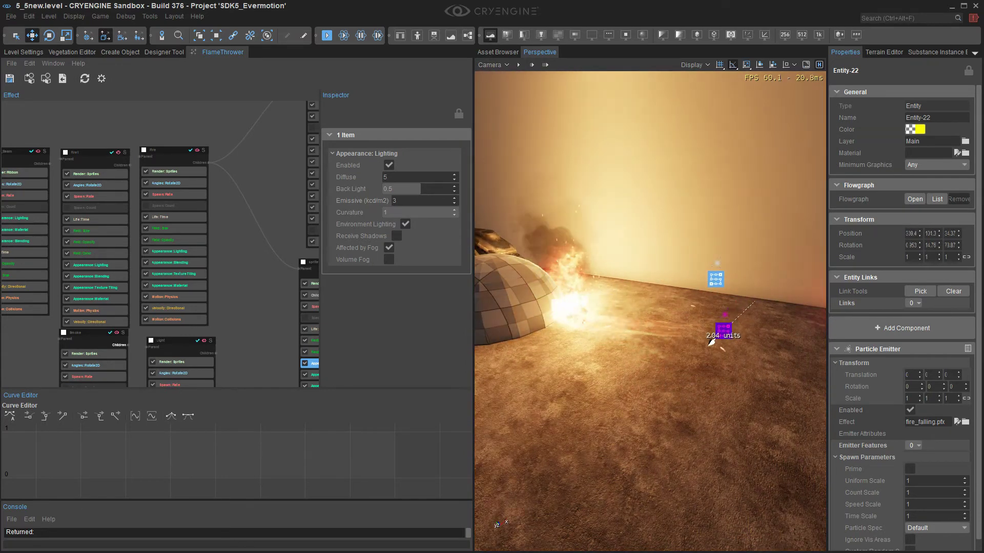
key(1)
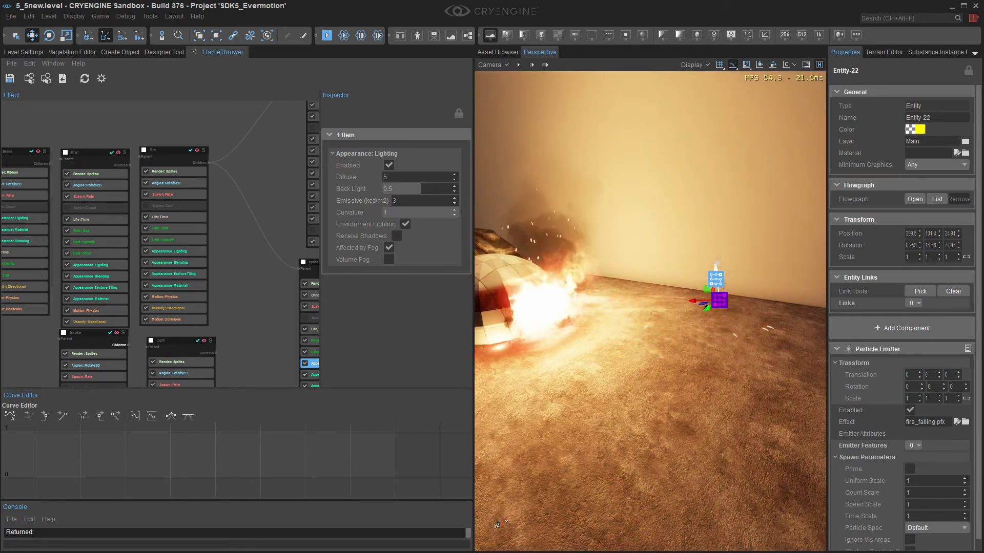
key(2)
Step: Rotate the fire_falling emitter to sweep its flames over the dome, across the floor and back onto the dome
drag(746, 295, 746, 296)
right_drag(746, 295, 709, 294)
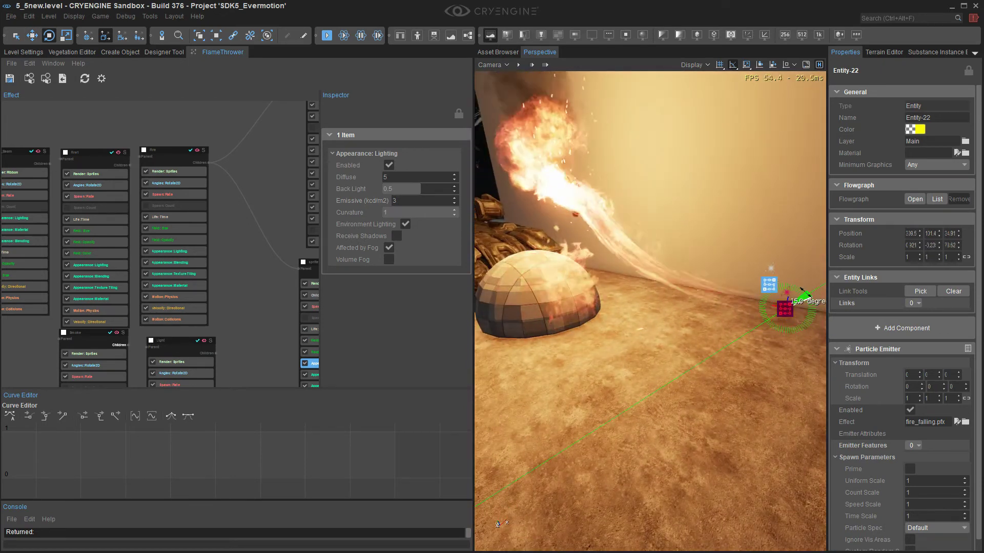
drag(798, 288, 790, 286)
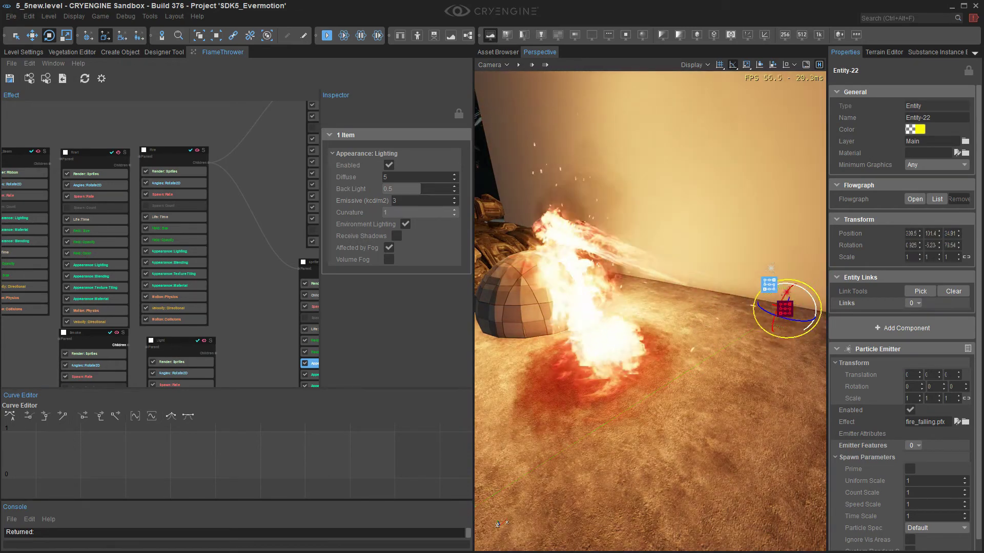
mouse_move(791, 283)
right_down()
mouse_move(805, 283)
mouse_move(779, 282)
mouse_move(766, 253)
mouse_move(784, 284)
mouse_move(802, 289)
right_up()
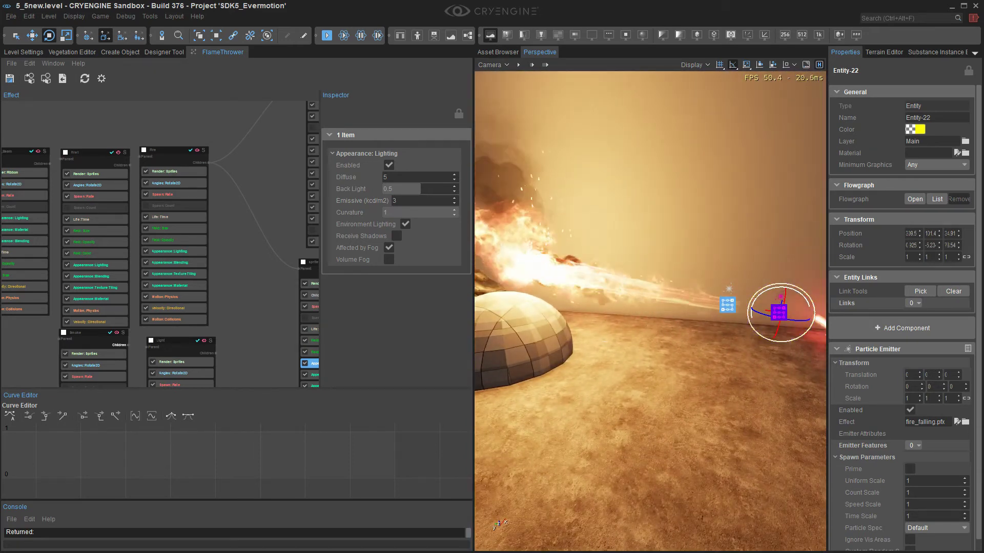
mouse_move(755, 282)
mouse_down()
mouse_move(698, 295)
mouse_move(729, 290)
mouse_up()
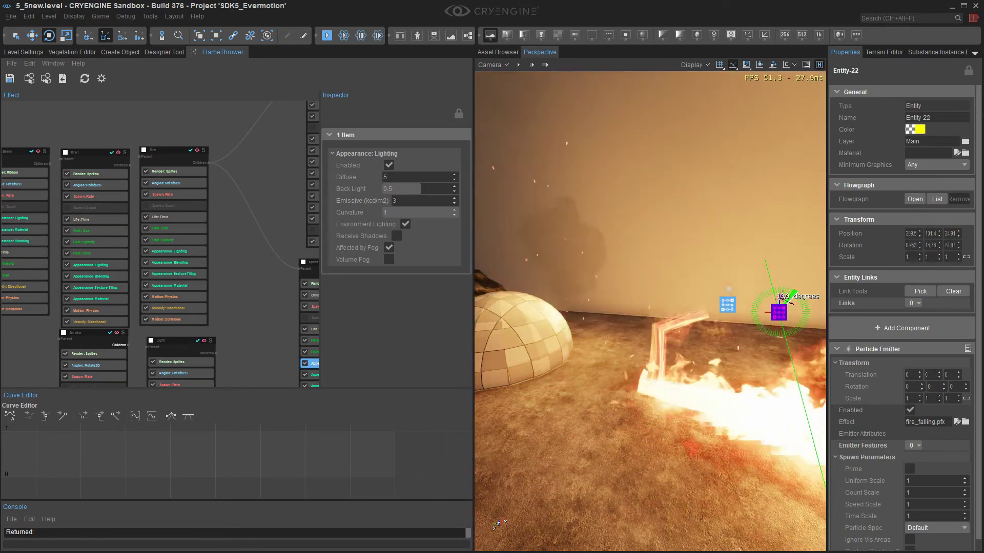
mouse_move(791, 302)
mouse_down()
mouse_move(807, 306)
mouse_move(796, 303)
mouse_up()
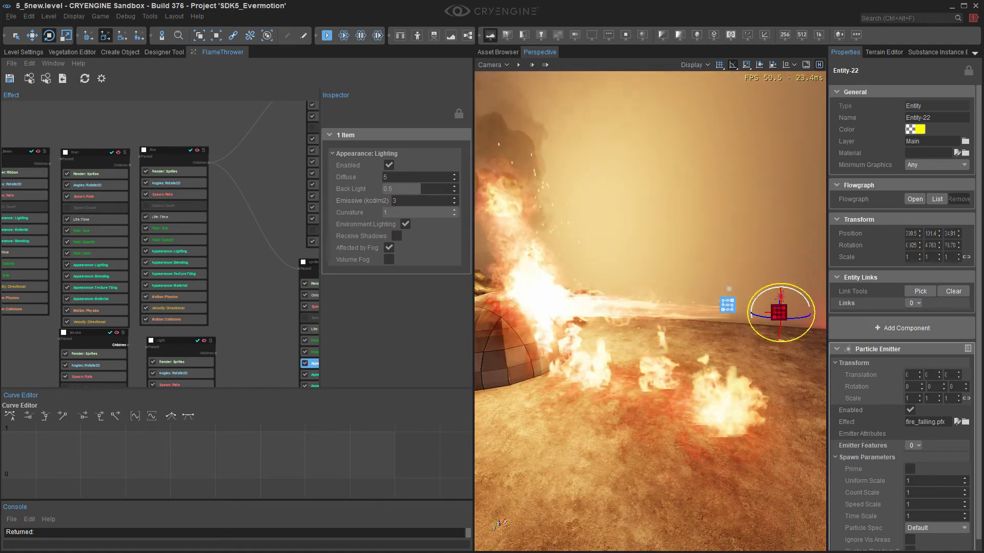
Step: Widen the FlameThrower node graph beside the Inspector and show the Flame_Beam, Fire1 and Fire nodes
right_drag(666, 307, 632, 297)
right_drag(123, 346, 161, 393)
drag(319, 236, 374, 236)
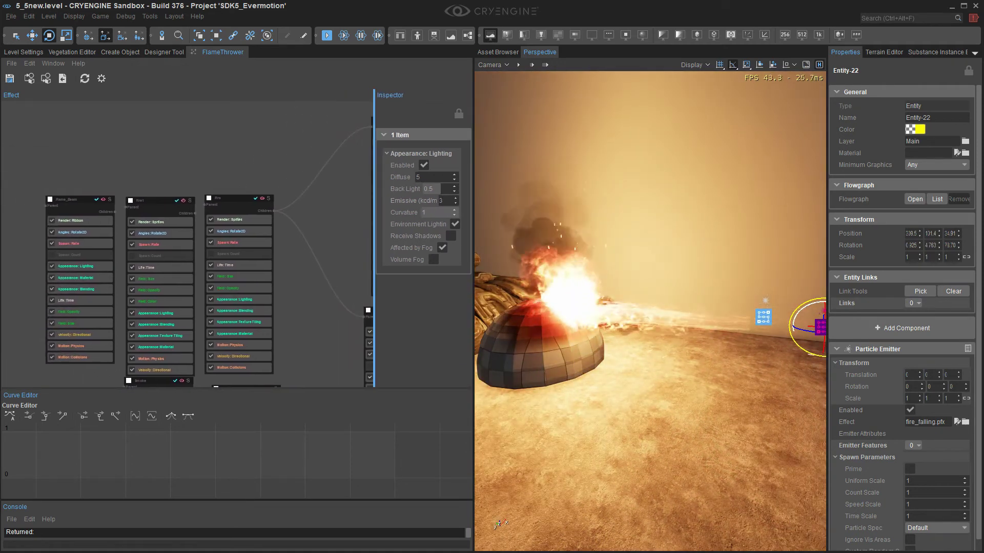
right_drag(77, 185, 136, 141)
scroll(56, 151, up, 3)
scroll(126, 290, up, 1)
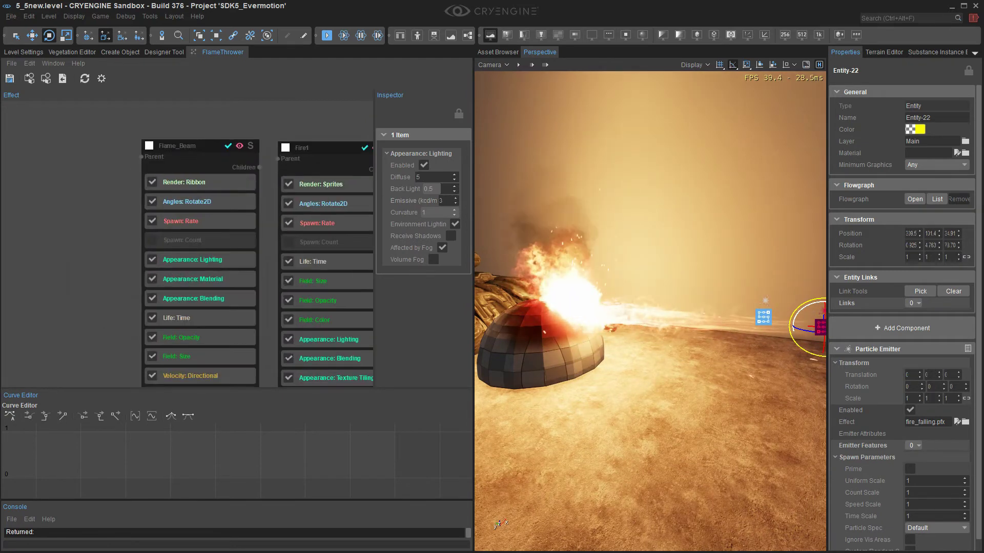
right_drag(126, 290, 55, 326)
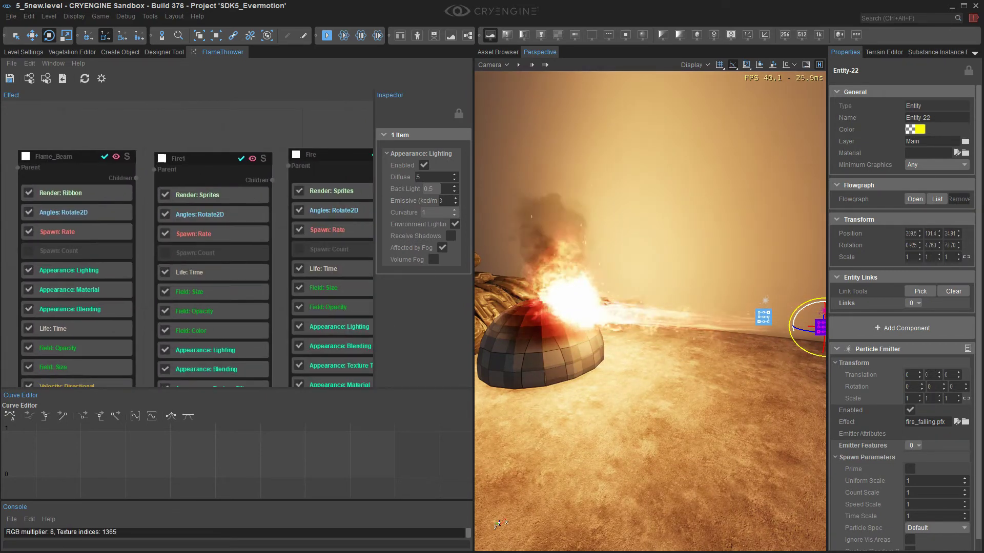
Step: Solo the Fire1 node to inspect its flames against the dome and turn the solo off again
middle_drag(280, 241, 180, 232)
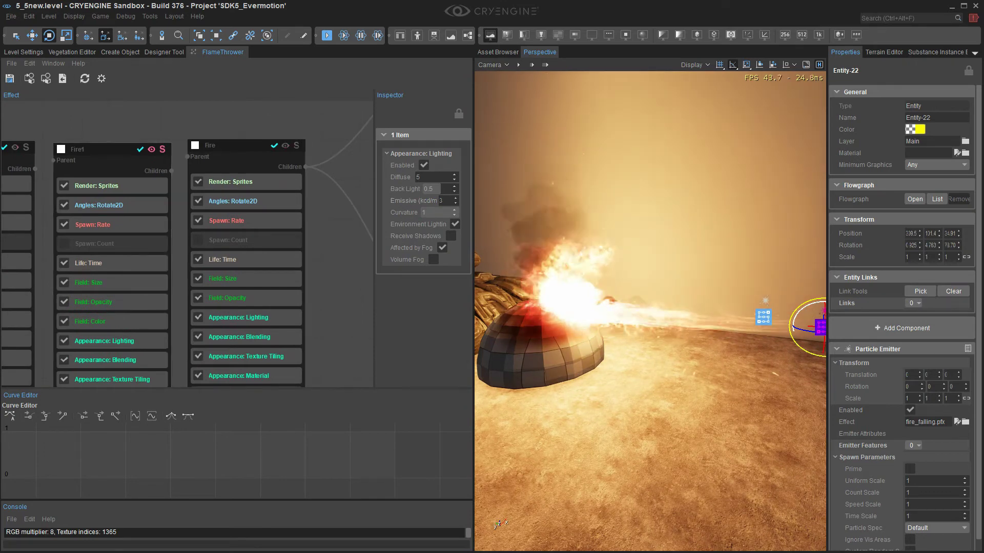
right_drag(649, 312, 697, 321)
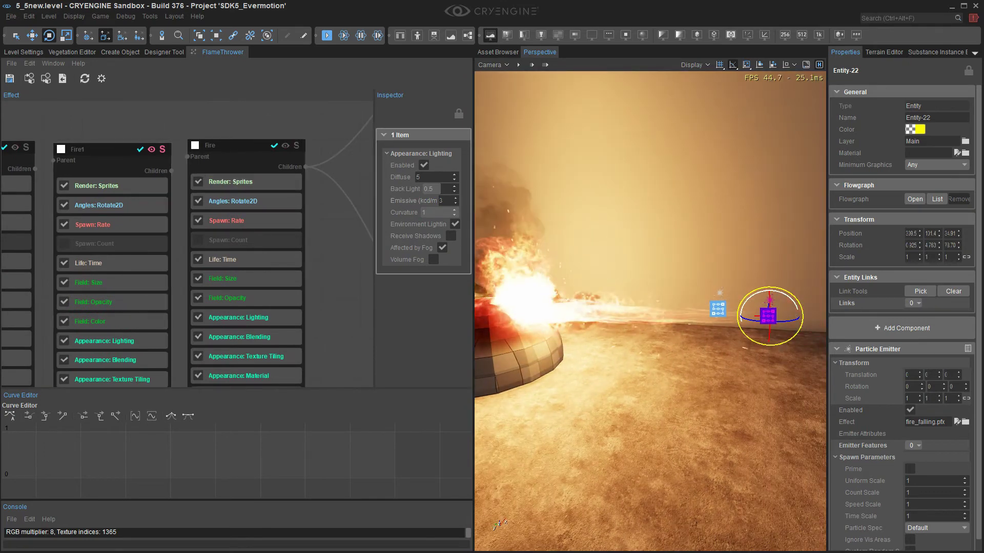
click(162, 149)
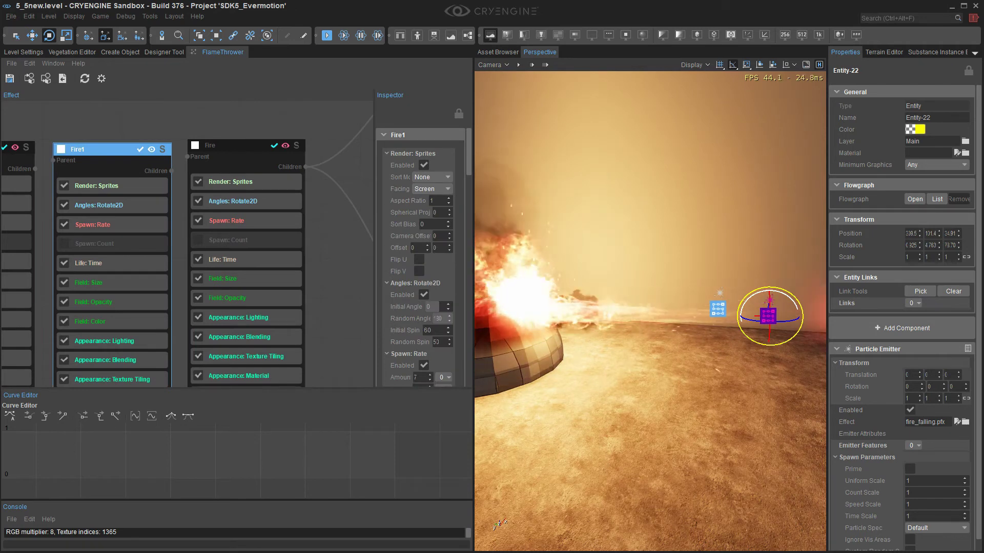
key(d)
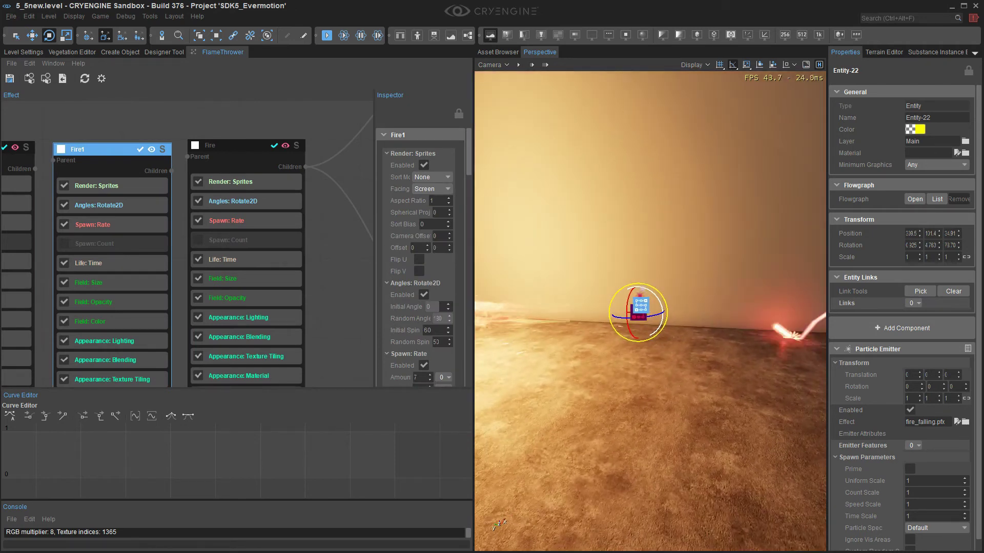
key(d)
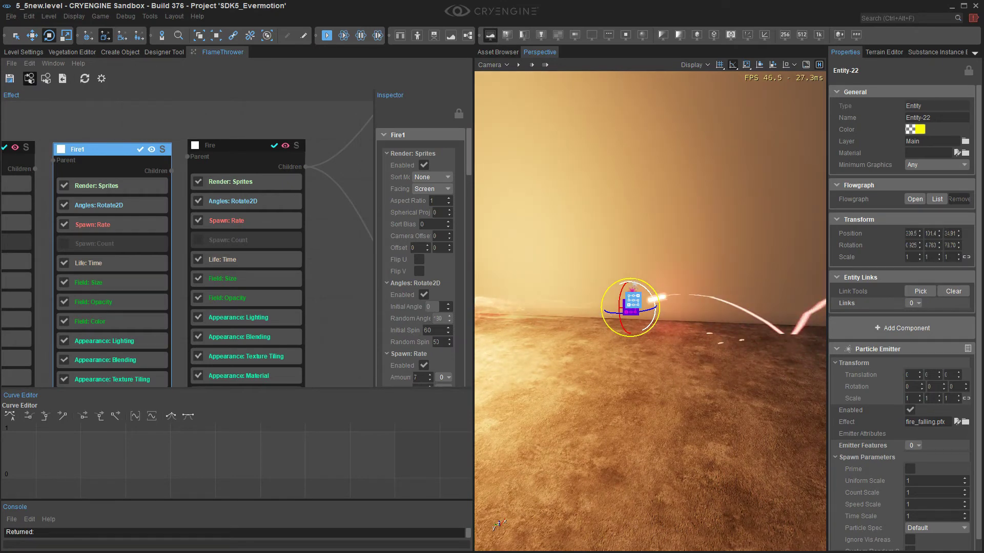
Step: Open the fire_falling effect for editing and show its Flame_Beam and flame sprite nodes
click(957, 422)
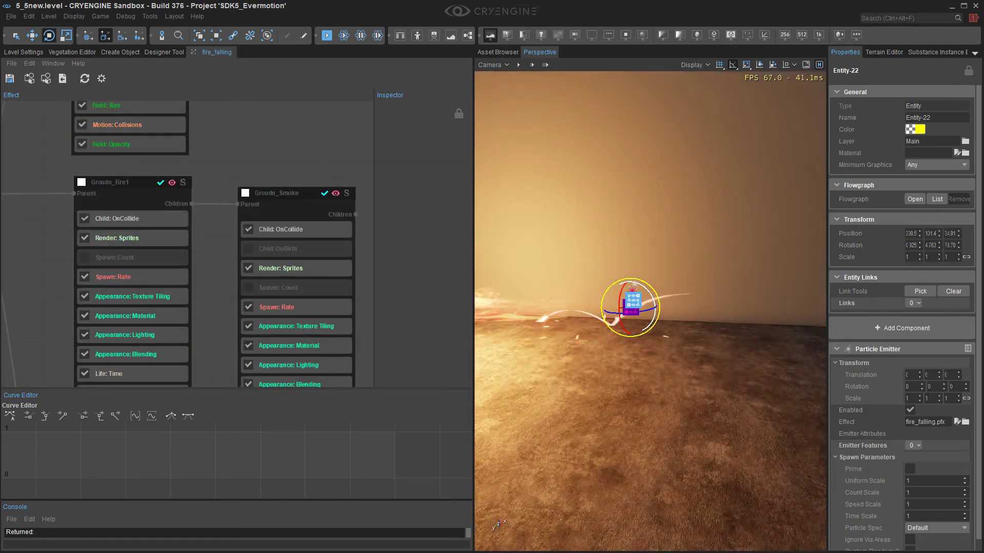
middle_drag(103, 205, 314, 249)
scroll(157, 193, down, 2)
middle_drag(156, 192, 332, 180)
scroll(188, 183, up, 2)
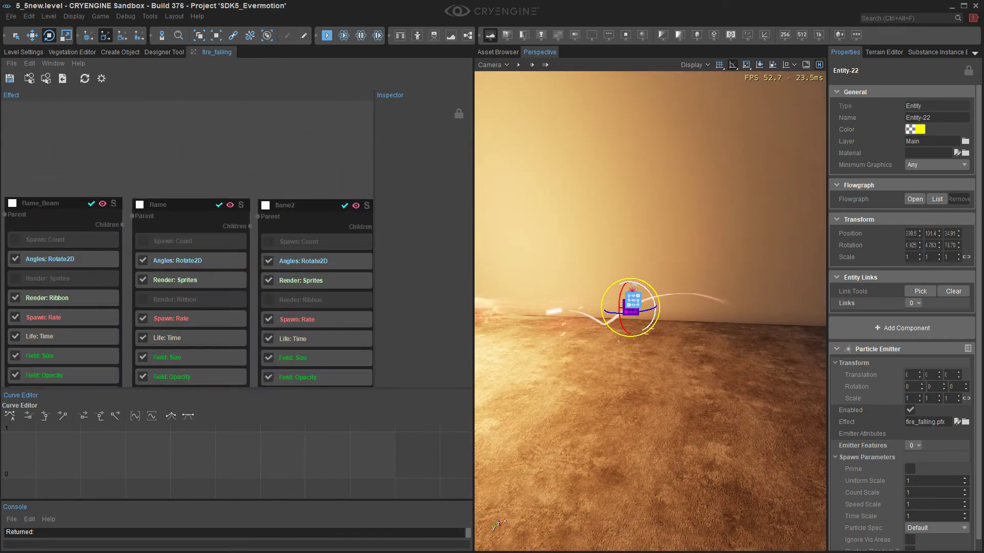
Step: Solo the Flame_Beam node of the fire_falling effect and inspect its flames against the dome
middle_drag(189, 194, 131, 139)
middle_drag(36, 225, 150, 225)
right_drag(650, 312, 602, 310)
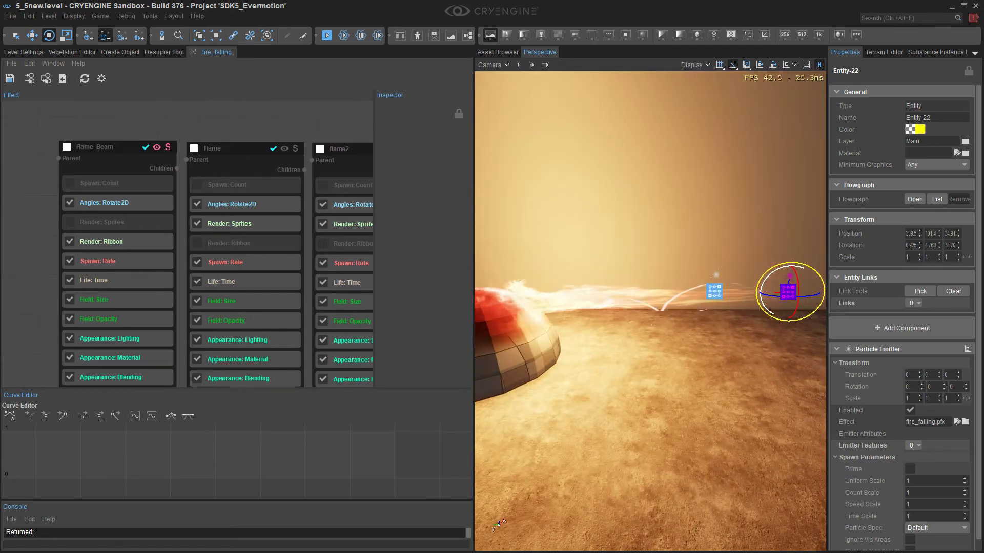
Step: Widen the viewport and solo the Flame node of the fire_falling effect to inspect its sprites against the dome
drag(827, 309, 910, 309)
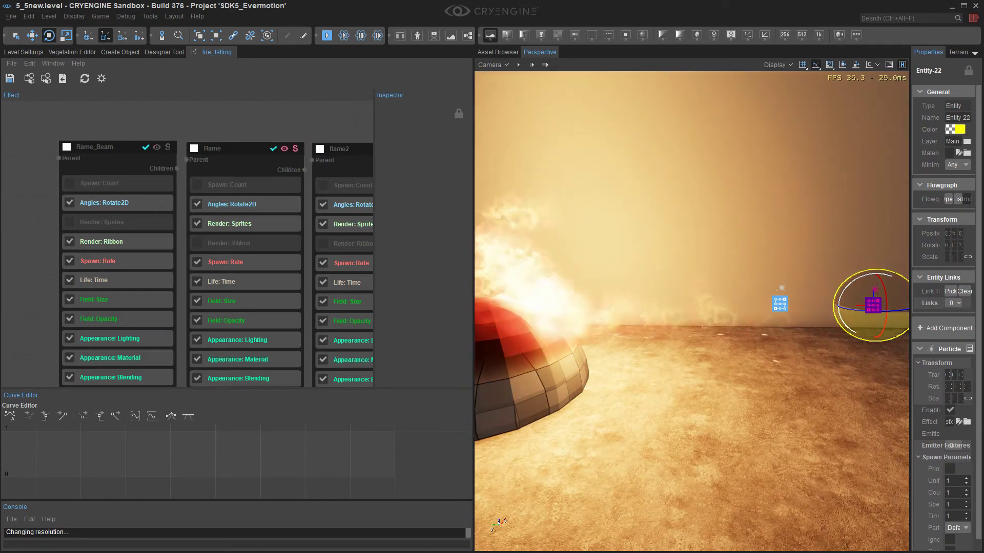
drag(863, 277, 848, 270)
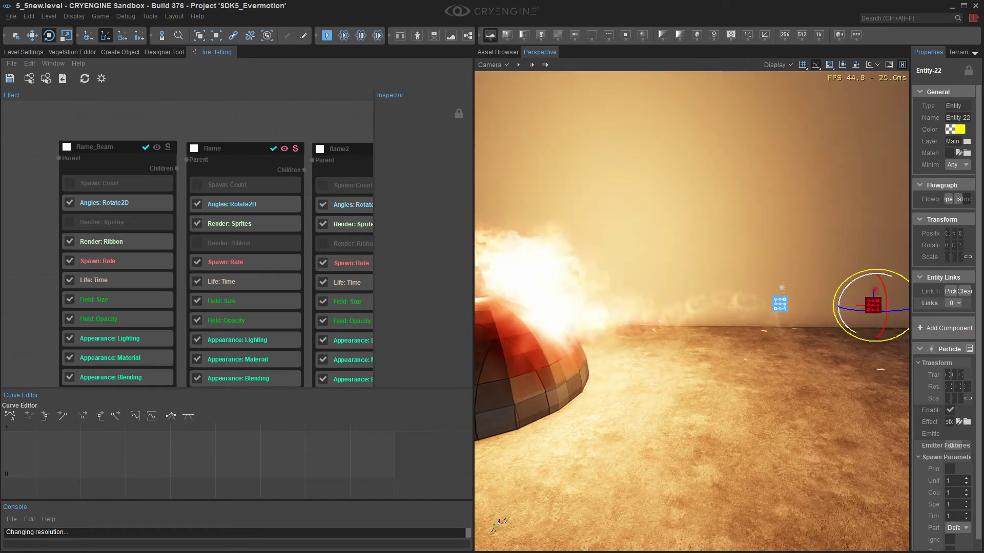
right_drag(849, 270, 886, 280)
key(s)
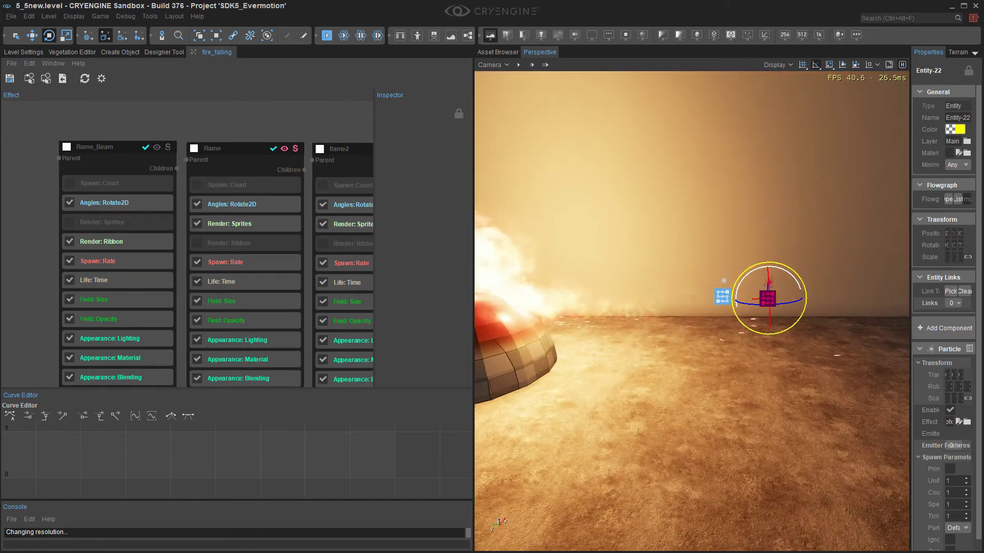
right_drag(256, 205, 188, 180)
right_drag(692, 307, 690, 286)
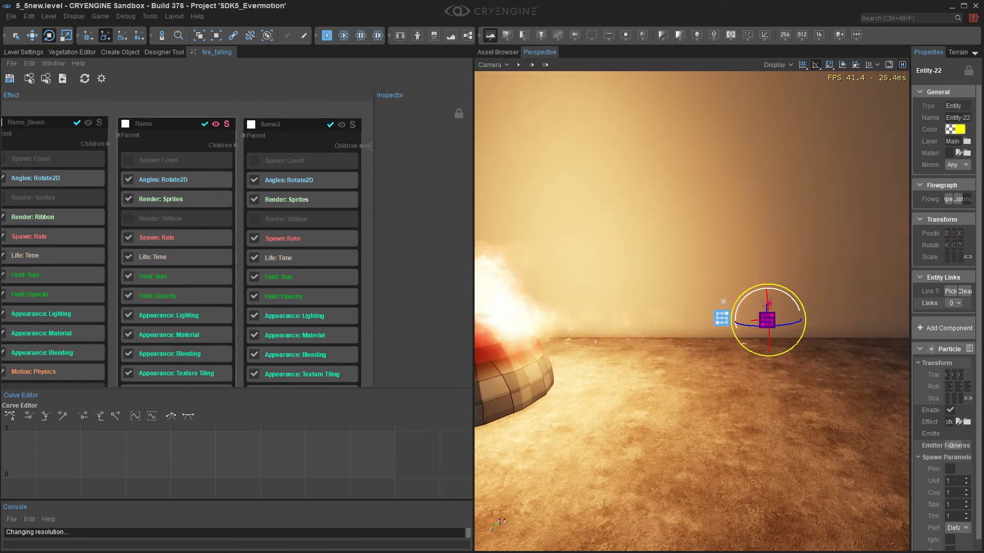
Step: Solo the flame2 node and rotate the emitter to inspect its flames against the dome
right_drag(225, 231, 154, 220)
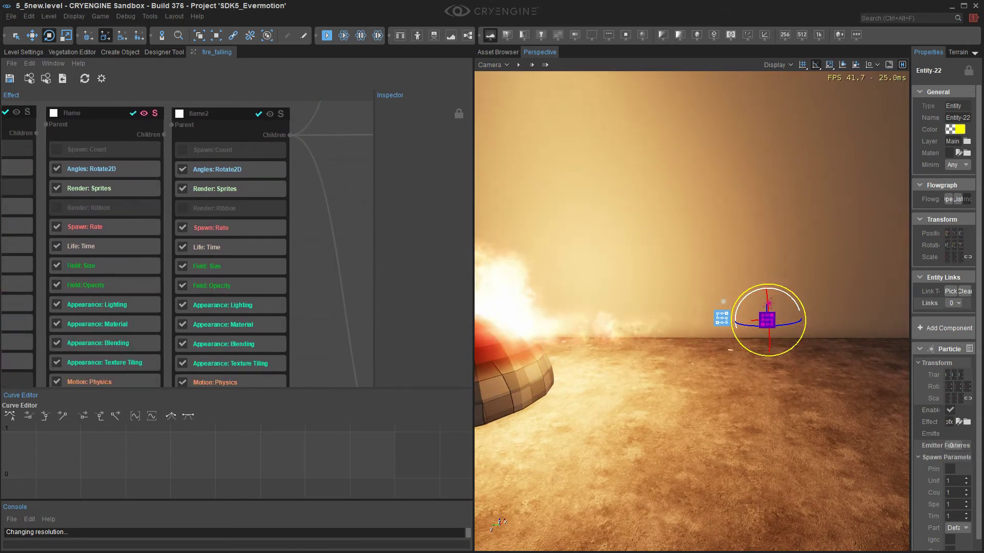
right_drag(692, 307, 622, 316)
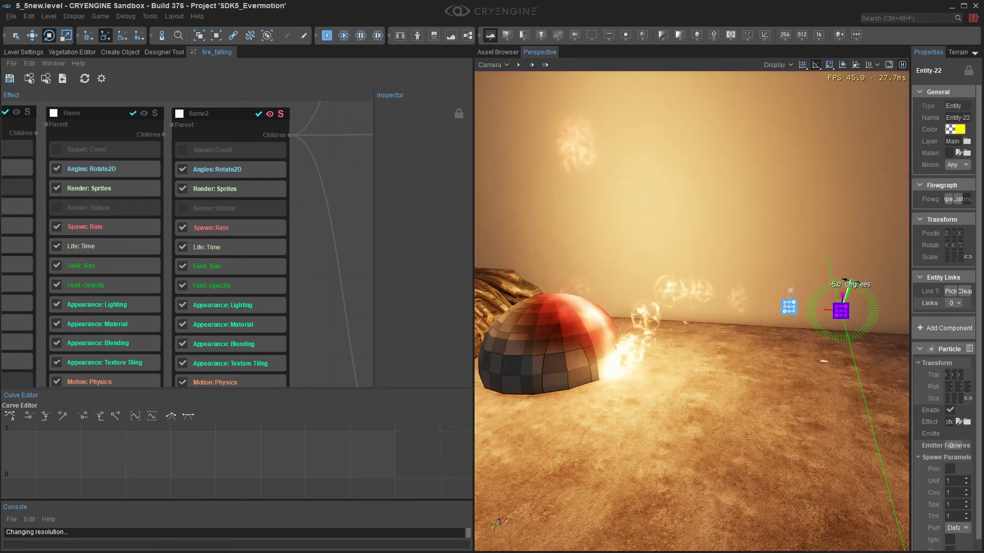
drag(843, 280, 846, 280)
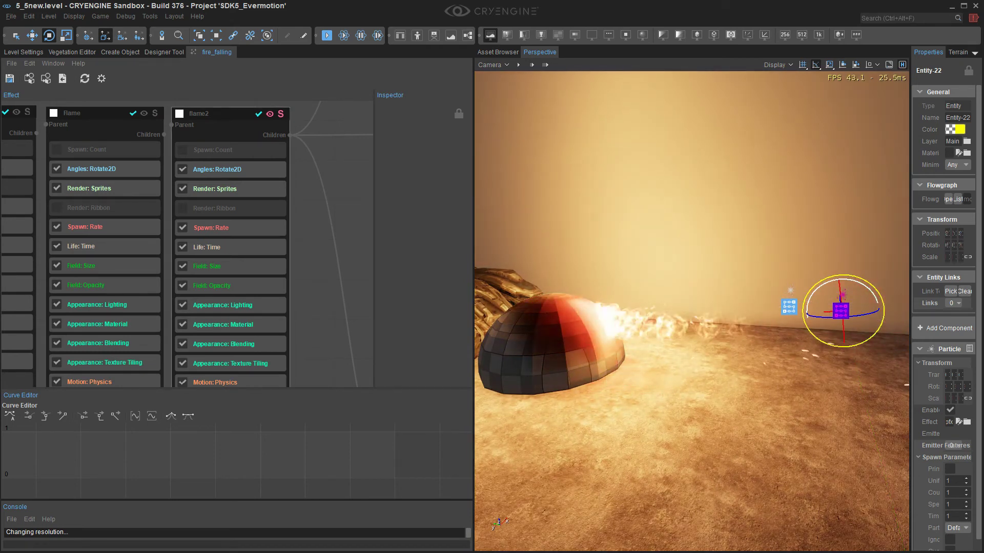
Step: Restore all nodes, solo the Light node and turn the emitter to inspect its glow on the dome
right_drag(313, 328, 331, 137)
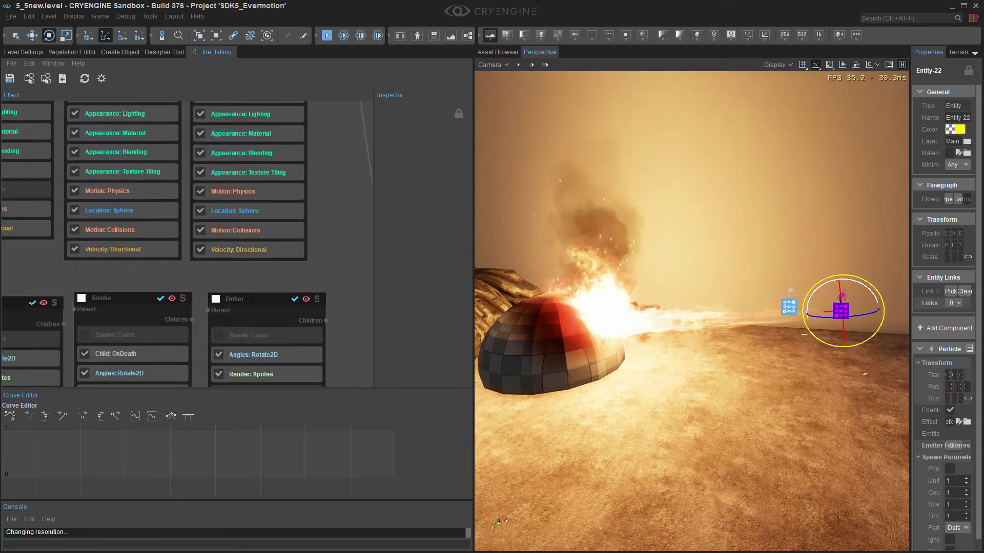
right_drag(154, 277, 268, 207)
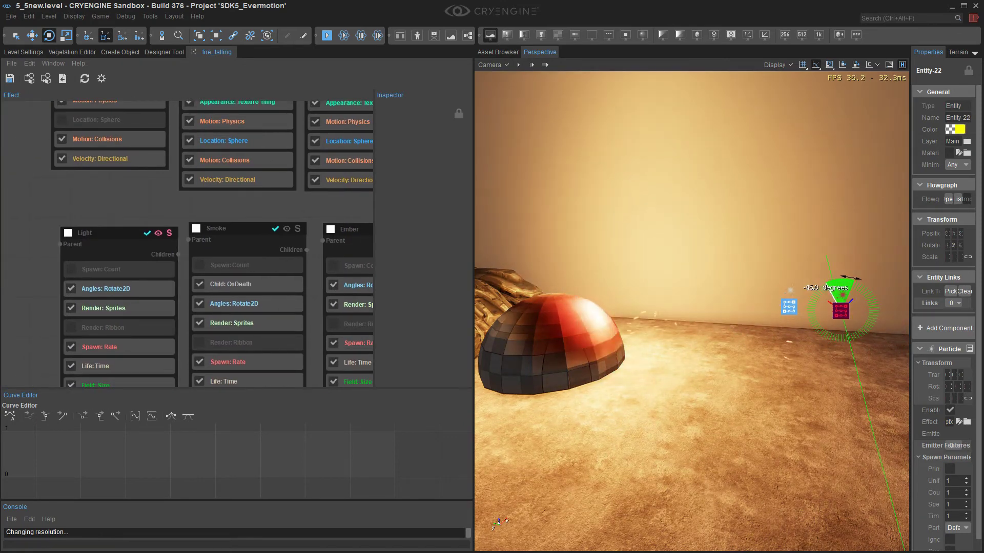
drag(850, 277, 816, 266)
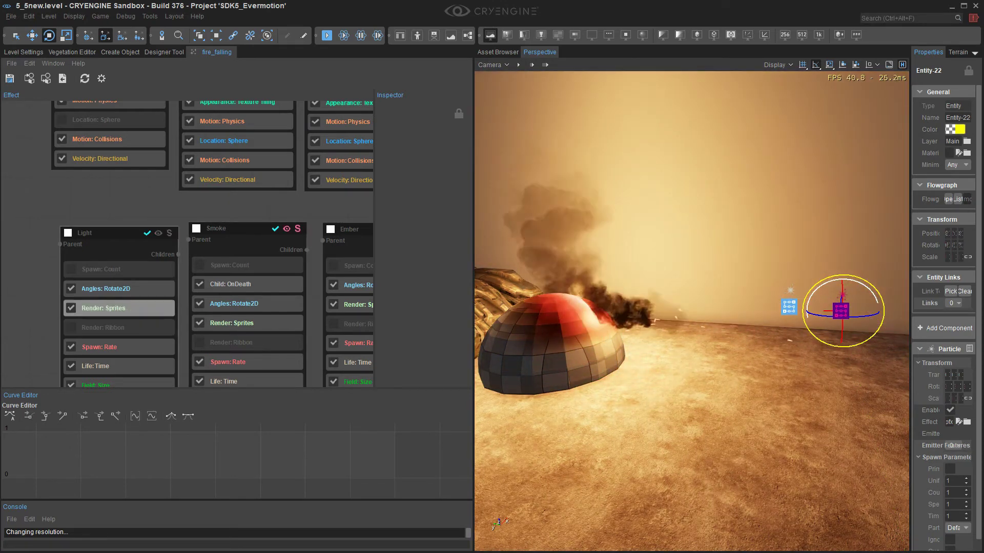
Step: Disable the Light node and inspect the Smoke node in isolation, ending with its solo turned off
click(147, 234)
right_drag(692, 307, 702, 303)
key(d)
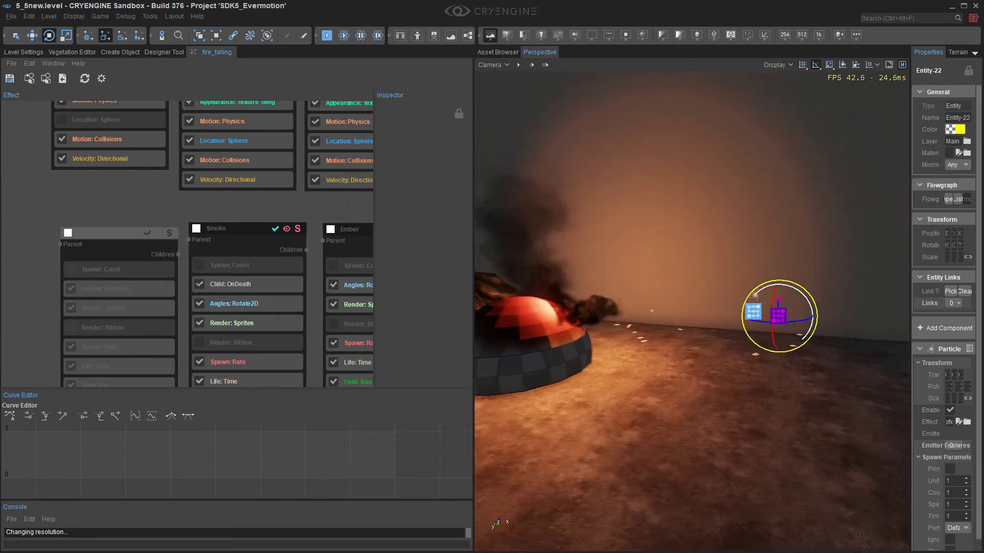
mouse_move(797, 290)
mouse_down()
mouse_move(811, 307)
mouse_move(787, 285)
mouse_move(798, 291)
mouse_up()
click(297, 229)
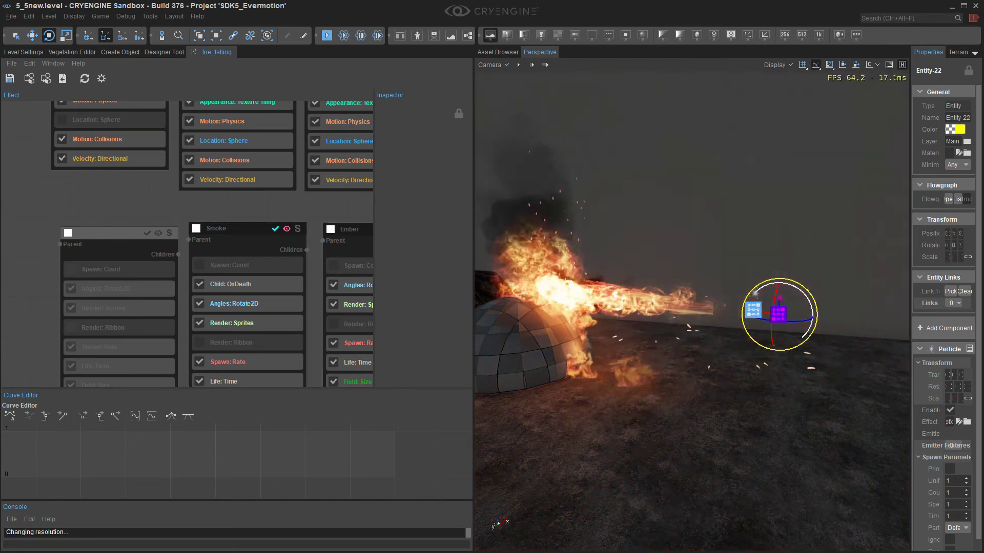
Step: Solo the Ember node and rotate the emitter to inspect how the sparks bounce and rise around the dome
middle_drag(344, 256, 169, 259)
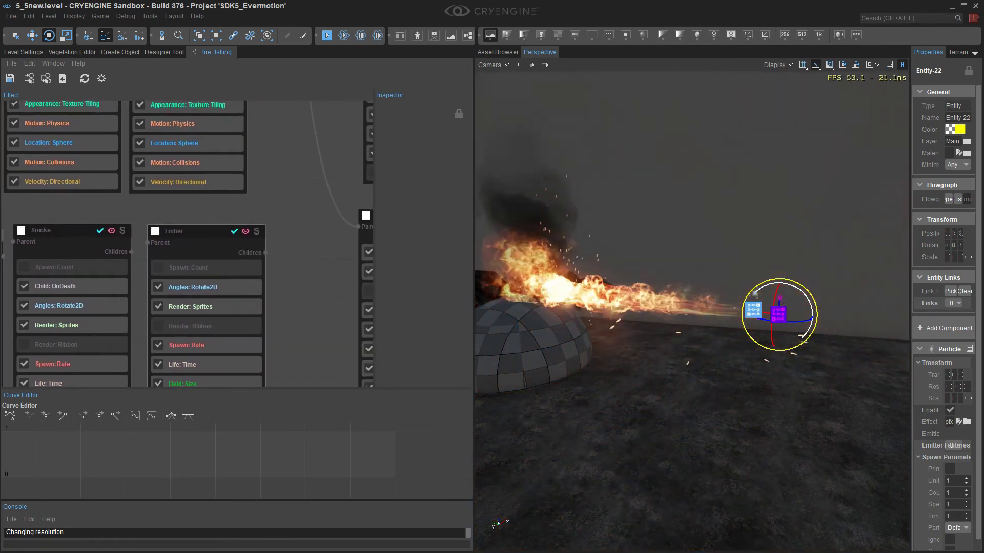
click(257, 231)
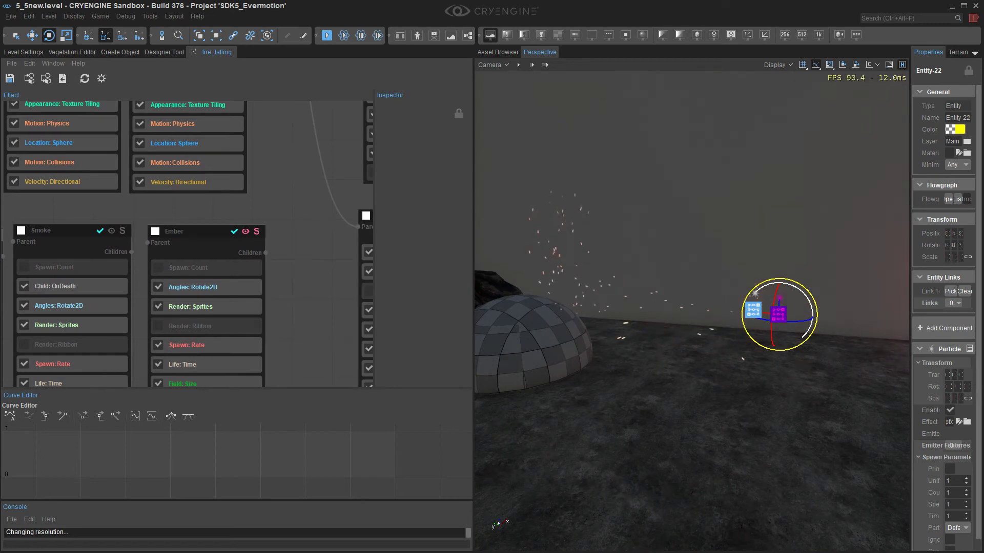
mouse_move(825, 349)
right_down()
mouse_move(800, 341)
mouse_move(820, 342)
right_up()
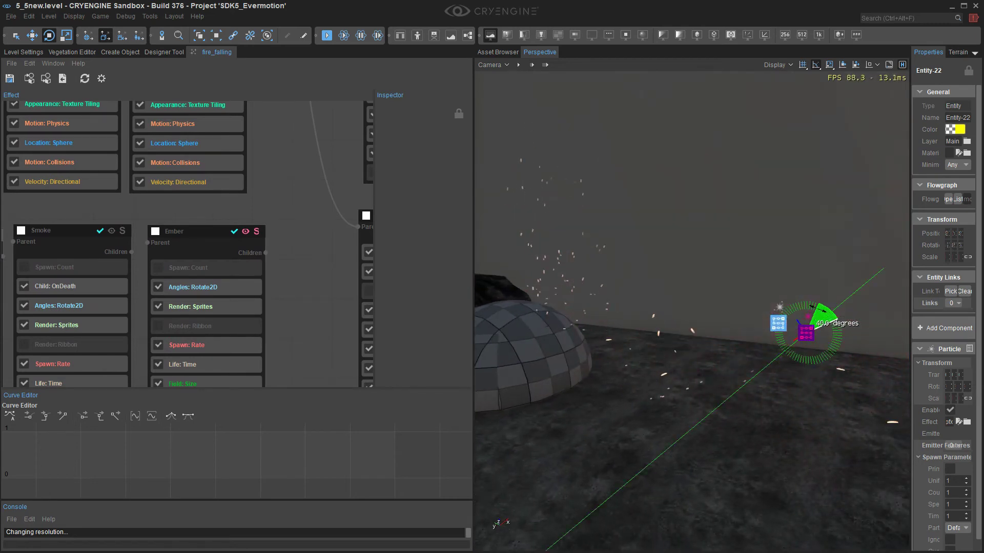
drag(818, 309, 871, 328)
scroll(842, 318, up, 3)
scroll(843, 318, down, 3)
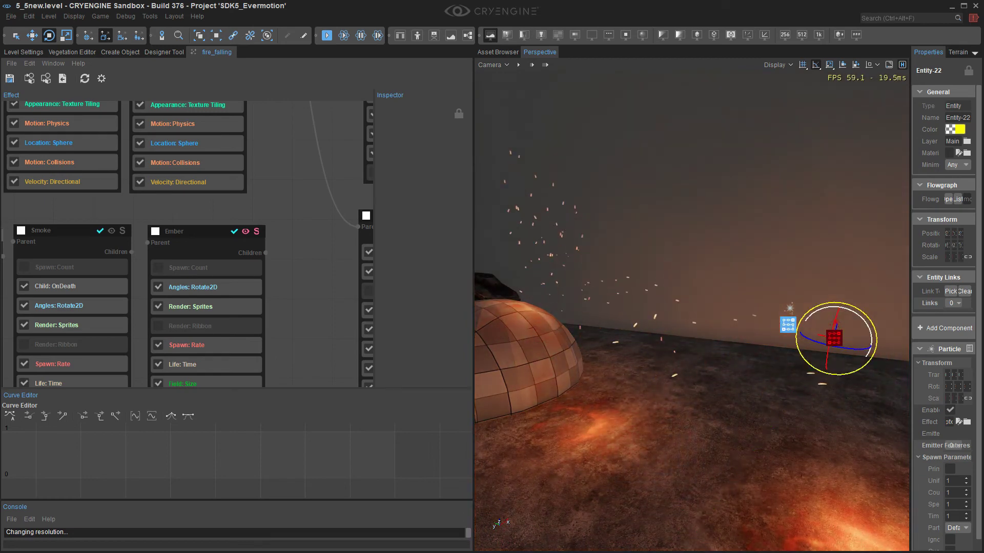
right_drag(872, 328, 794, 310)
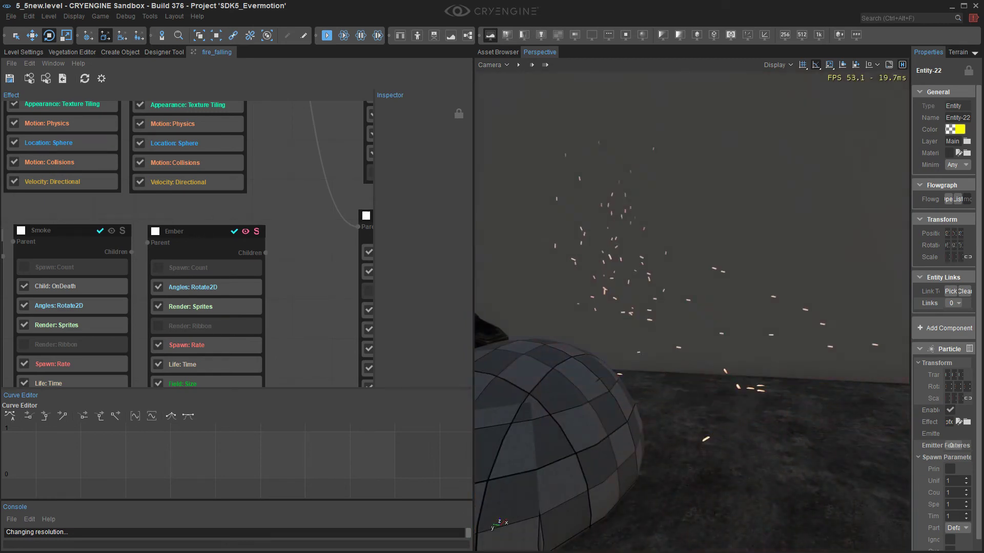
Step: Examine the Ember node's Motion: Collisions and Motion: Physics settings, widening the Inspector to show gravity, drag and turbulence
middle_drag(205, 232, 195, 168)
click(197, 167)
middle_drag(205, 257, 195, 141)
click(186, 340)
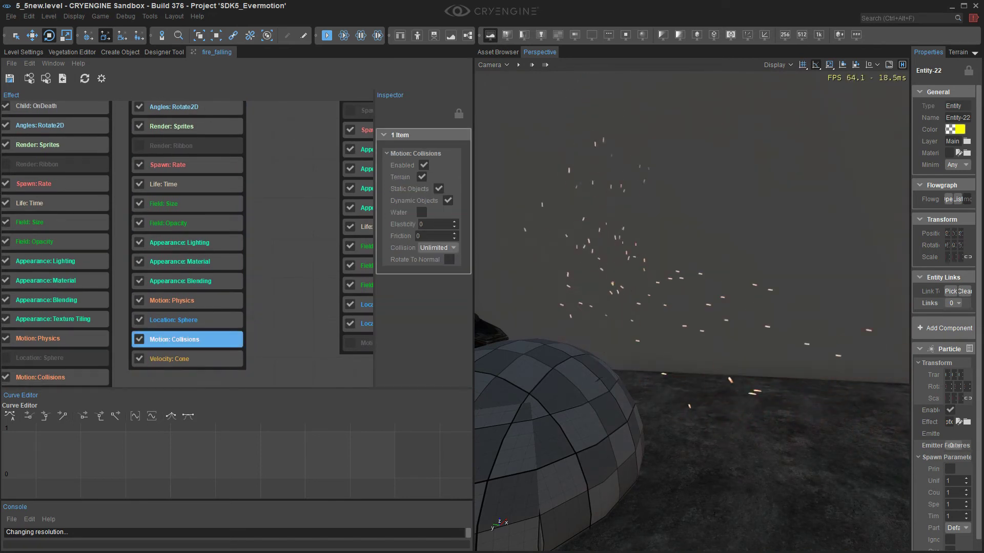
click(187, 301)
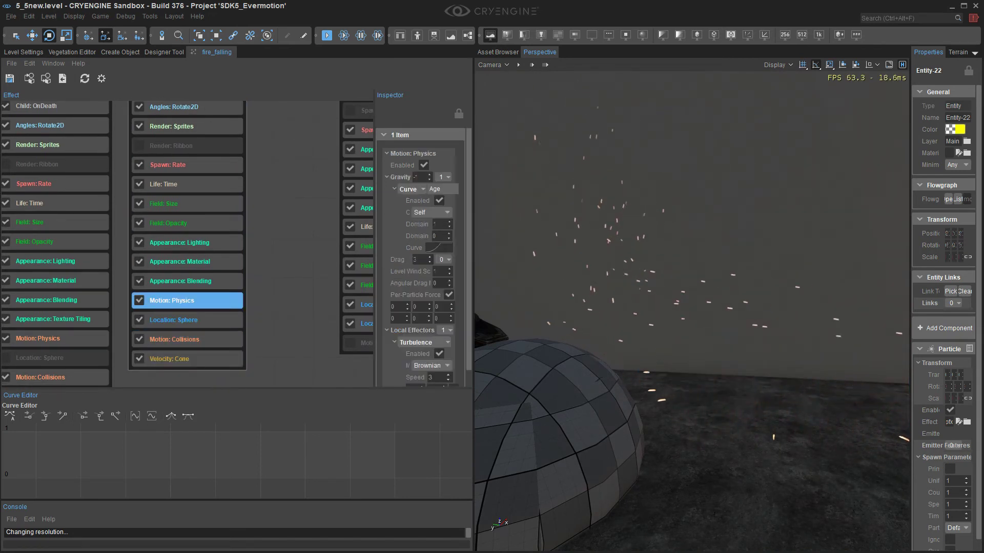
drag(374, 241, 249, 241)
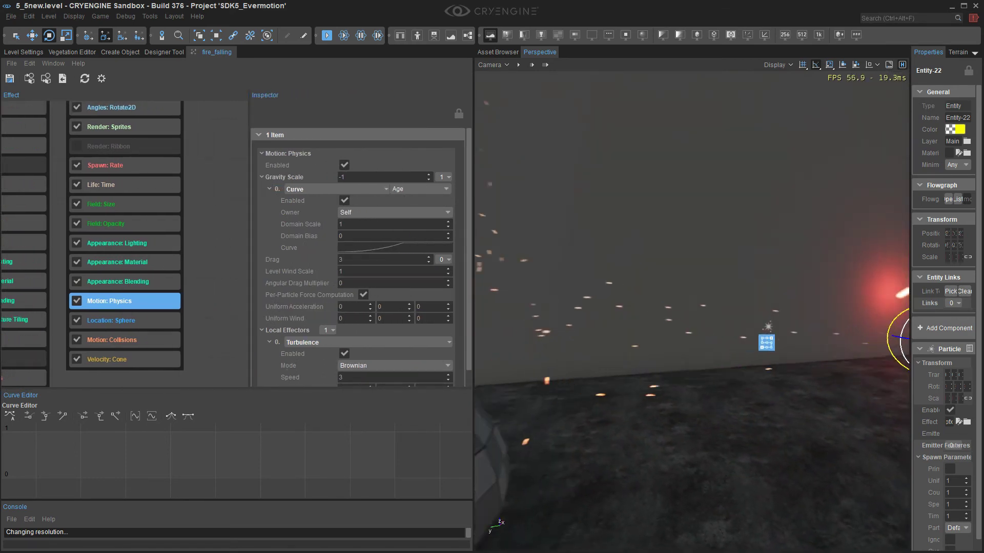
mouse_move(692, 312)
right_down()
mouse_move(662, 307)
mouse_move(761, 297)
mouse_move(673, 299)
mouse_move(686, 299)
right_up()
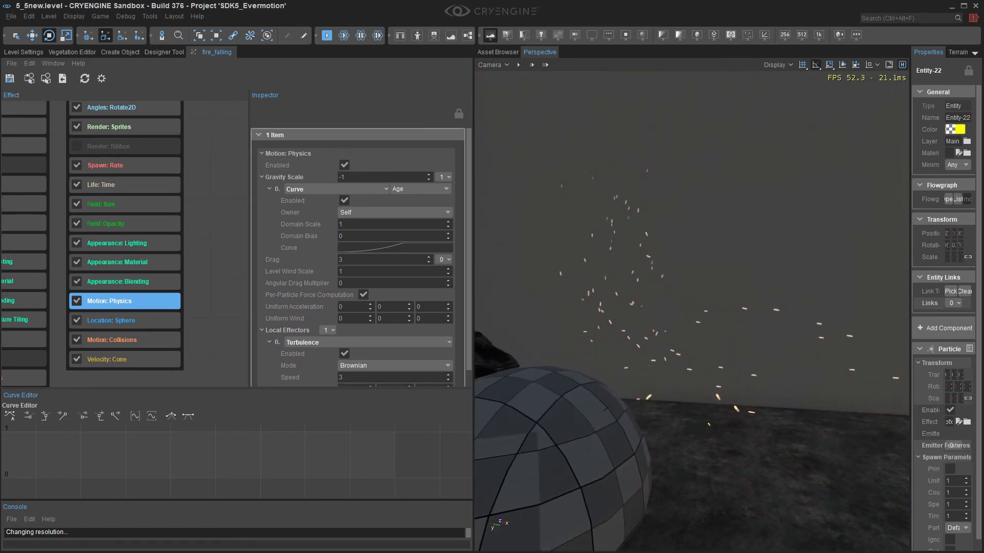
scroll(357, 258, down, 2)
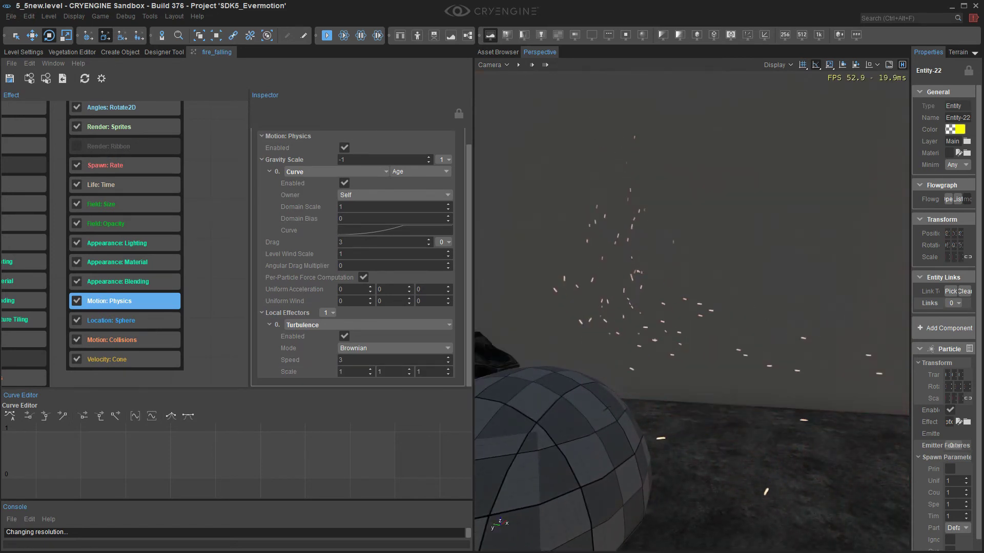
scroll(358, 258, up, 2)
Step: Turn off the Ember solo and show the Light1 and ground fire child nodes, narrowing the Inspector
right_drag(686, 312, 706, 292)
middle_drag(205, 179, 153, 344)
scroll(164, 338, down, 2)
middle_drag(164, 286, 165, 358)
click(138, 330)
middle_drag(170, 200, 91, 336)
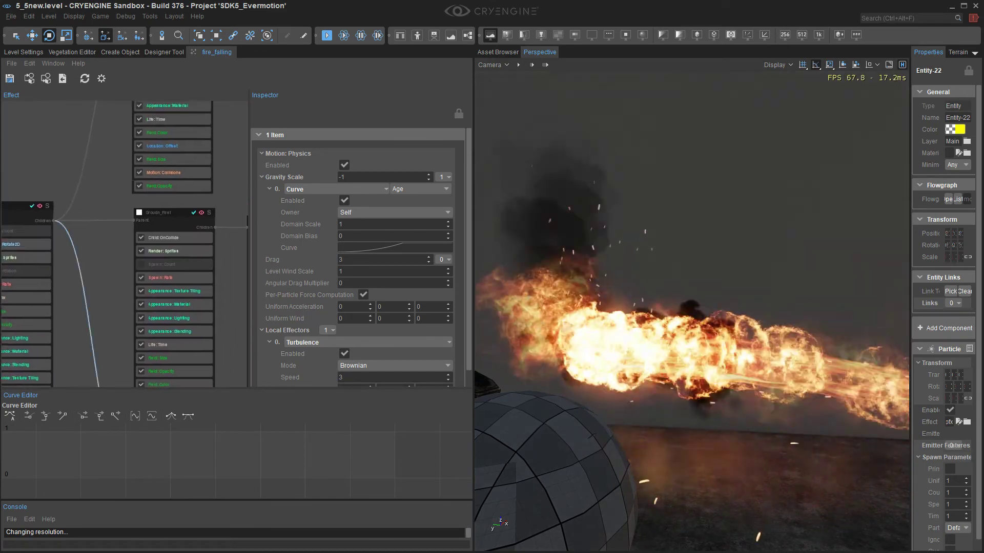
middle_drag(97, 231, 94, 310)
scroll(102, 232, up, 2)
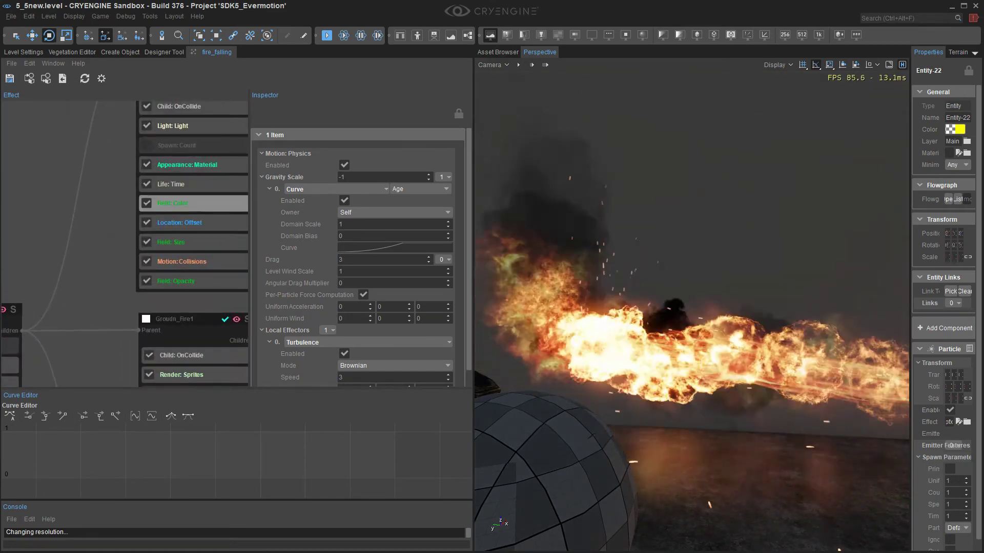
drag(249, 205, 341, 205)
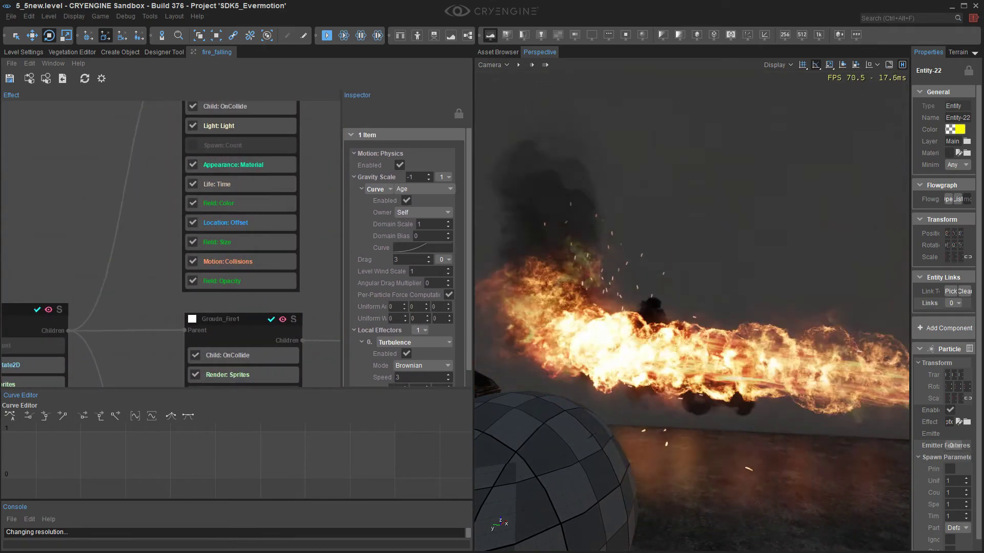
middle_drag(307, 215, 289, 265)
Step: Aim the emitter down at the floor beside the dome and inspect the ground impact
right_drag(589, 267, 676, 307)
key(s)
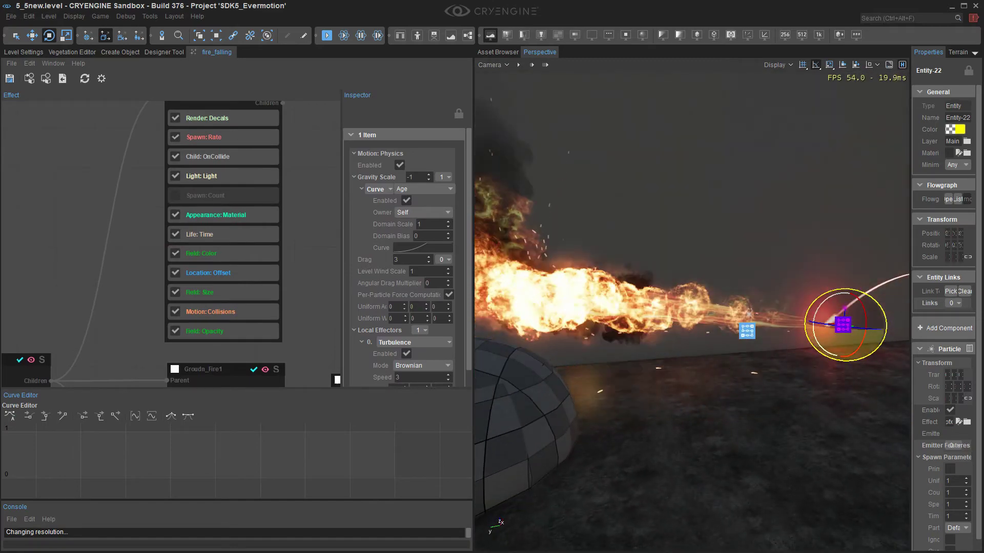
drag(829, 298, 821, 317)
key(w)
right_drag(821, 316, 764, 309)
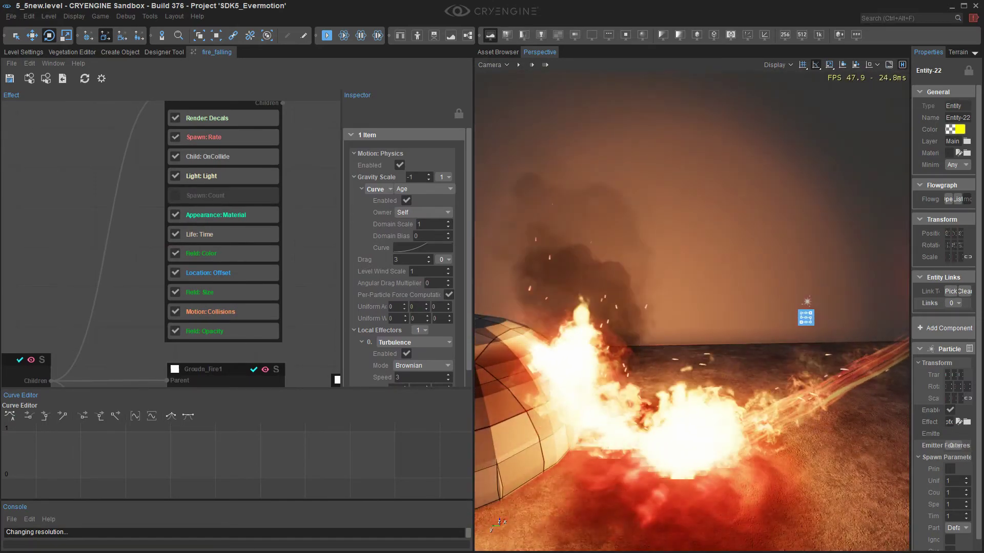
Step: Solo the Light1 node to inspect its light and floor decal, and turn the solo off again
middle_drag(308, 215, 255, 252)
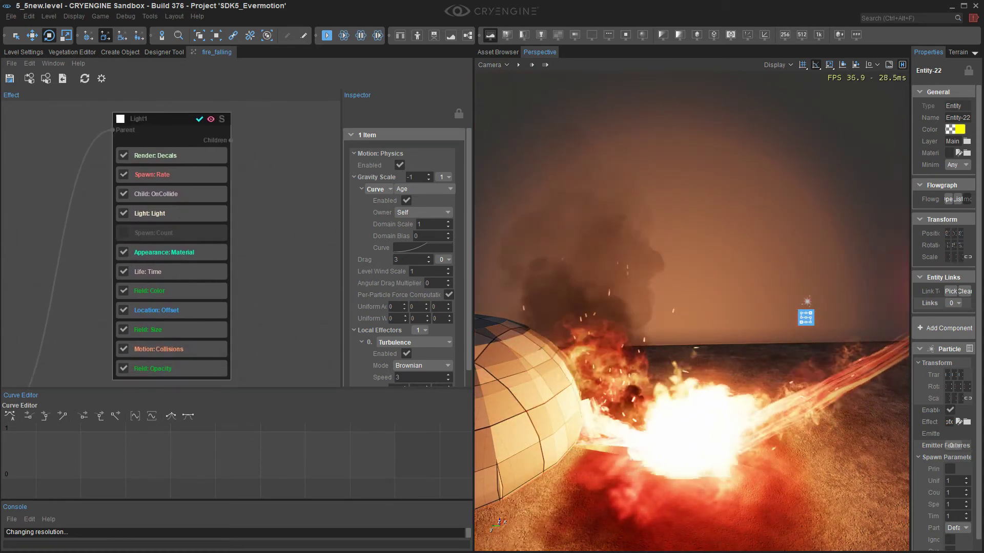
click(221, 119)
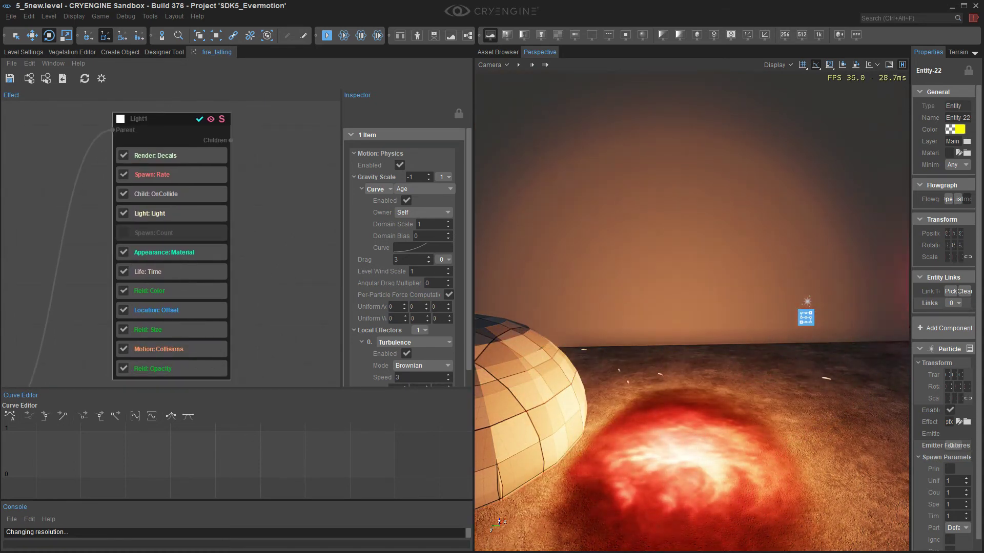
click(222, 119)
Step: Rotate the emitter to sweep the flames across the floor and inspect the trail of ground fire
right_drag(692, 307, 773, 297)
key(s)
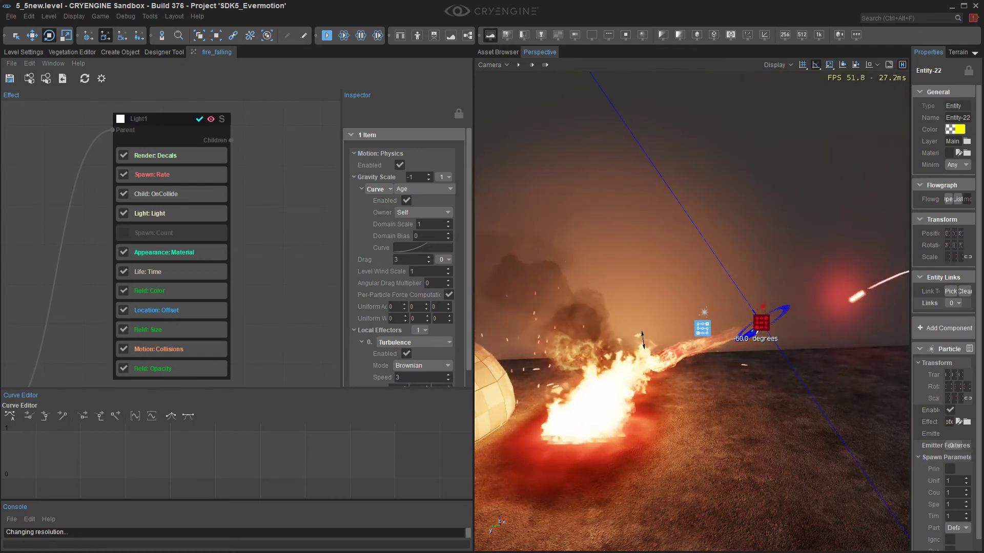
drag(639, 304, 722, 432)
drag(832, 391, 766, 396)
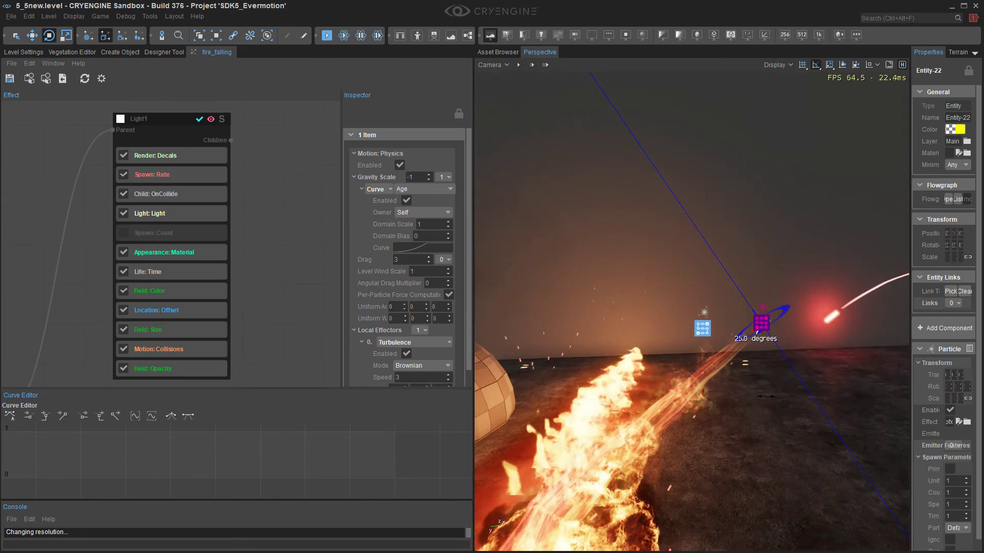
right_drag(743, 333, 661, 364)
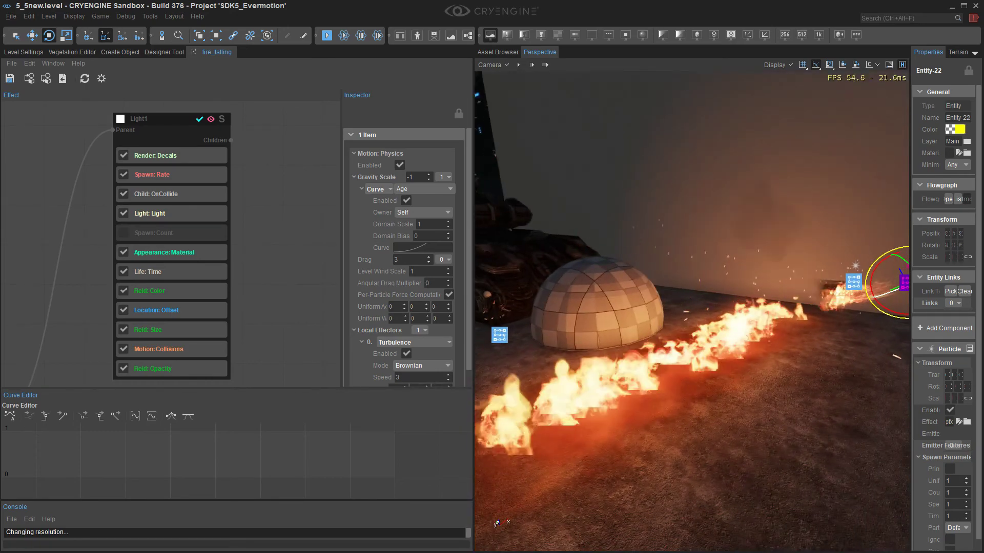
Step: Rotate the emitter to swing the flames between the wall side and the floor beside the dome
key(s)
right_drag(800, 308, 774, 310)
key(w)
drag(765, 268, 834, 246)
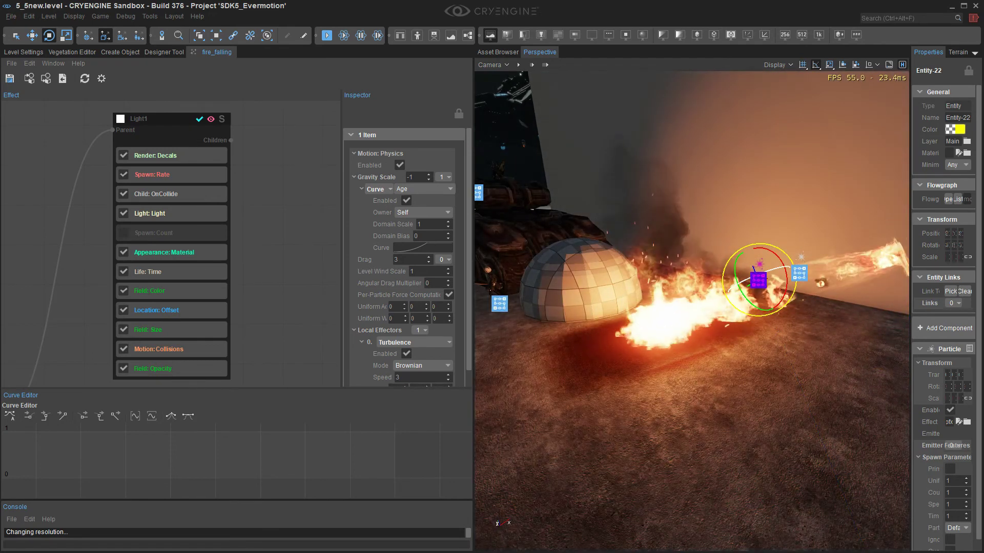
drag(769, 270, 771, 270)
drag(807, 197, 816, 182)
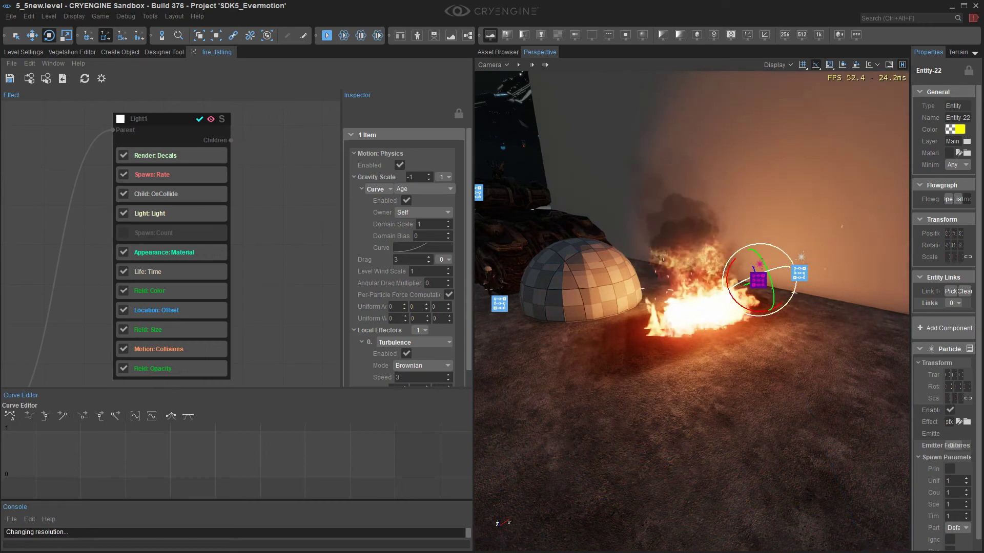
Step: Turn the emitter back and forth about its blue axis and inspect the fire trail left on the floor near the wall
right_drag(816, 182, 866, 164)
key(w)
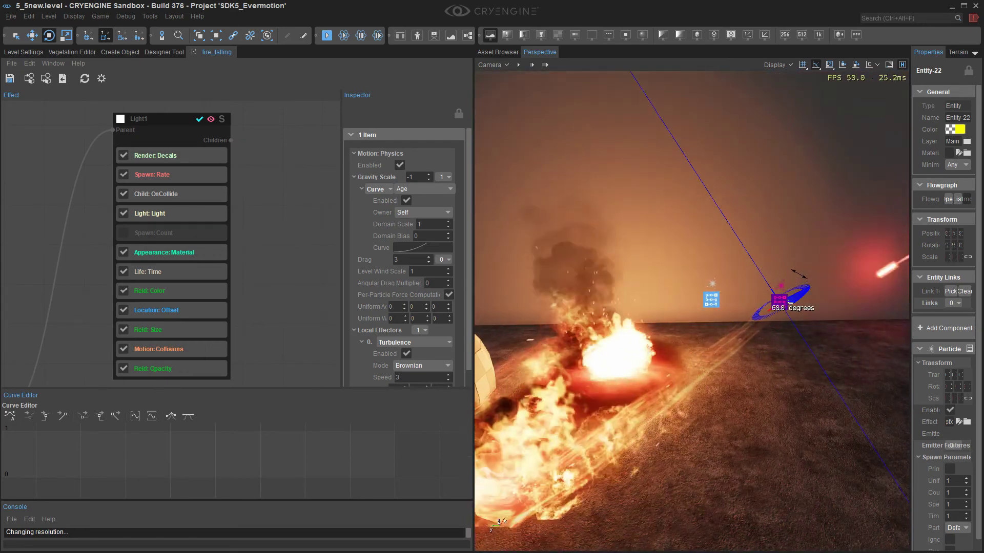
drag(789, 283, 805, 290)
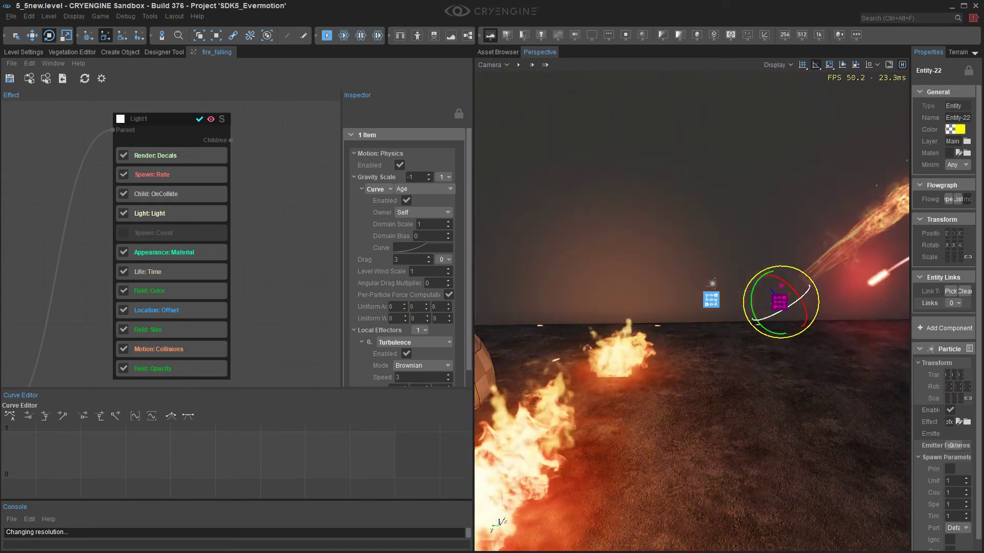
mouse_move(771, 323)
mouse_down()
mouse_move(759, 320)
mouse_move(789, 312)
mouse_up()
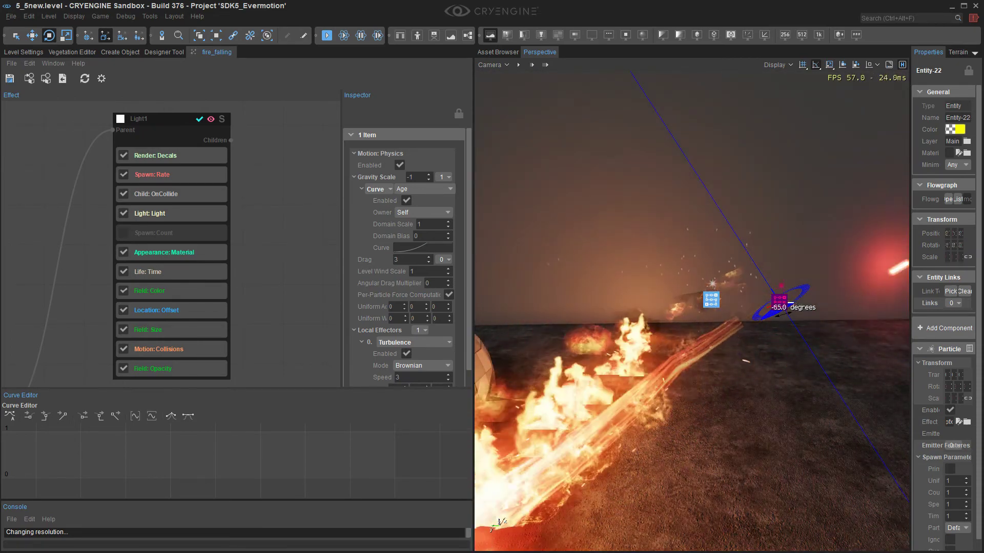
mouse_move(777, 270)
mouse_down()
mouse_move(761, 260)
mouse_move(789, 267)
mouse_move(803, 285)
mouse_move(788, 311)
mouse_move(799, 307)
mouse_move(795, 287)
mouse_move(788, 306)
mouse_move(800, 303)
mouse_move(790, 307)
mouse_up()
mouse_move(789, 306)
right_down()
mouse_move(779, 306)
mouse_move(794, 307)
right_up()
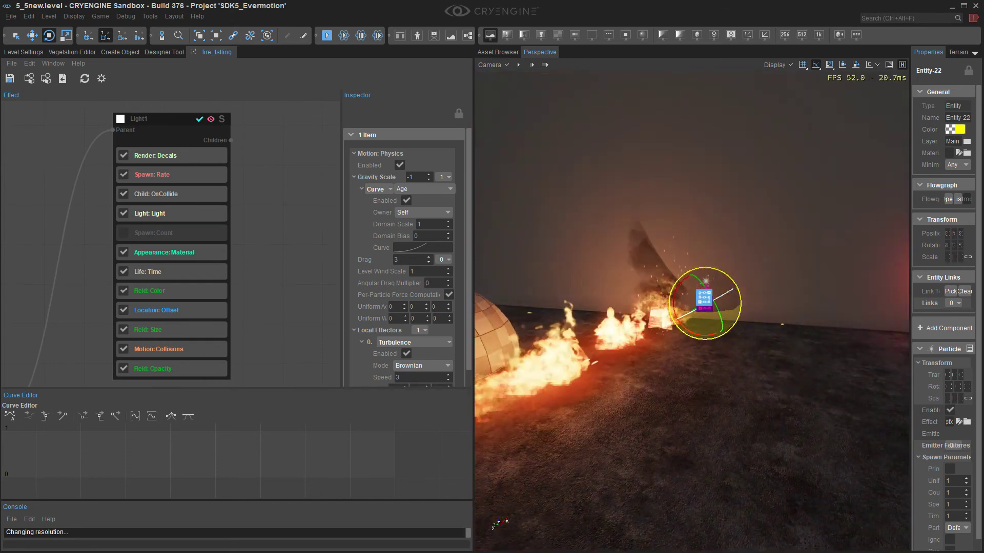
middle_drag(256, 246, 282, 246)
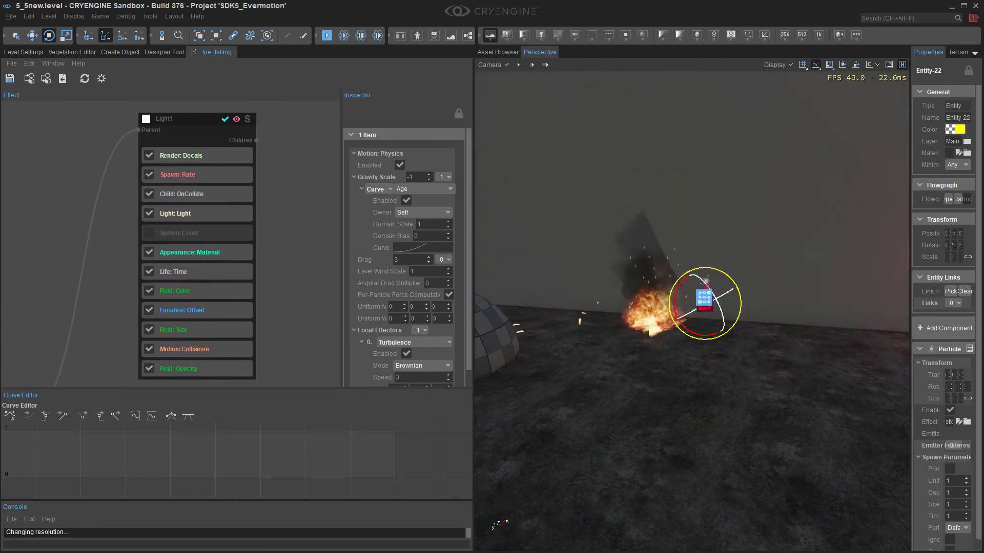
drag(669, 315, 672, 322)
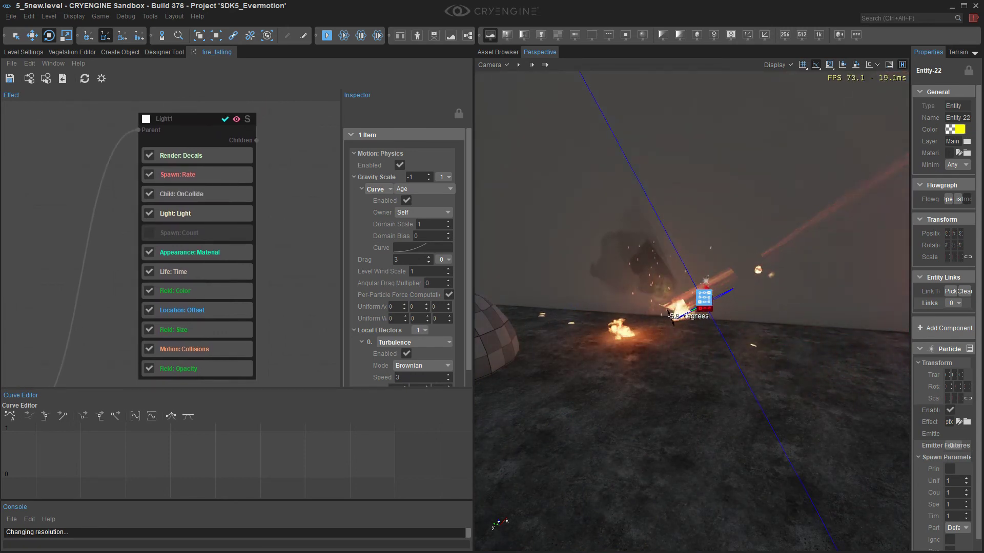
drag(637, 378, 637, 379)
Step: Solo the Grouds_Fire1 node and rotate the emitter to inspect its flames on the floor
right_drag(636, 378, 630, 351)
key(a)
middle_drag(256, 369, 202, 97)
click(196, 134)
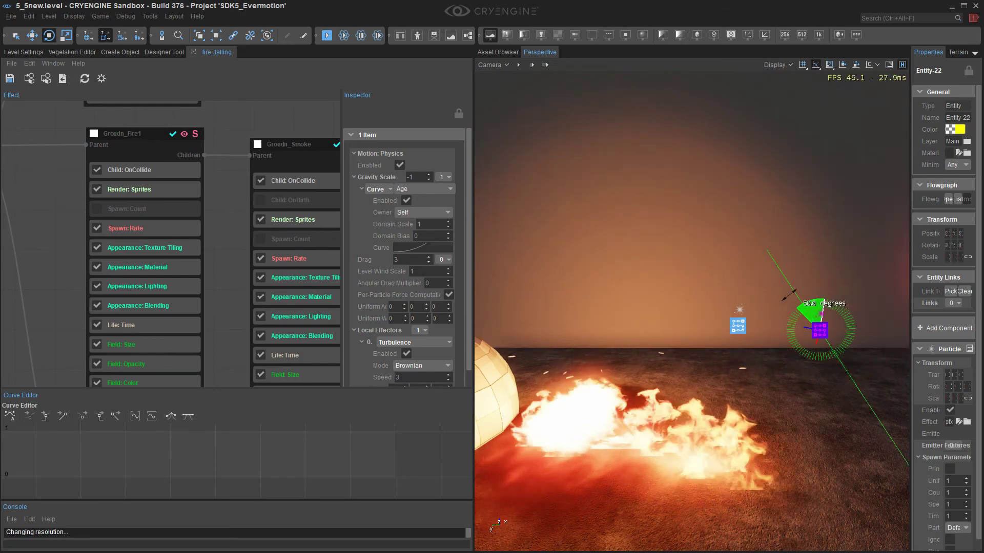
drag(824, 302, 823, 302)
key(d)
right_drag(799, 318, 810, 351)
key(s)
key(w)
Step: Show the Location: Circle settings of the Grouds_Fire1 node and rotate the emitter to check how its flames spread
right_drag(225, 298, 202, 200)
click(121, 306)
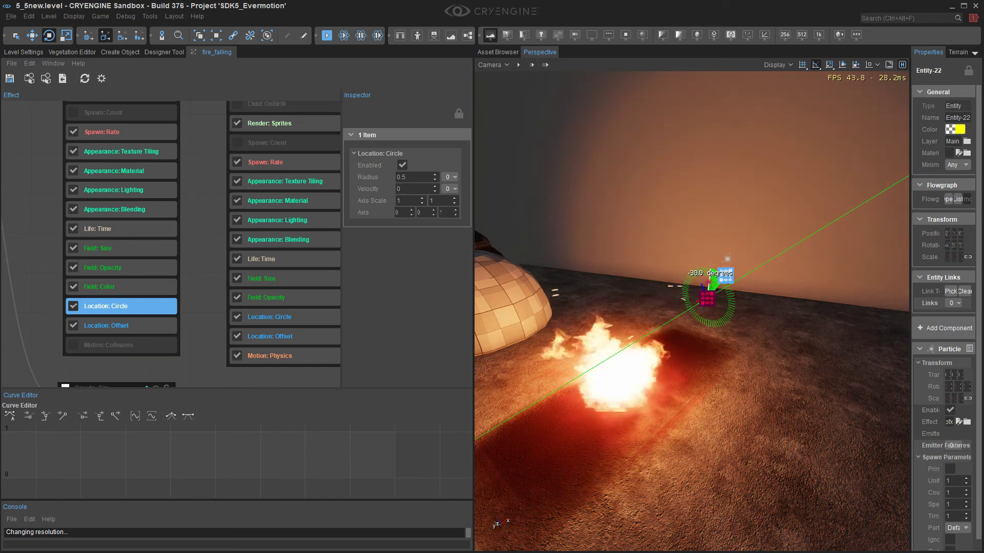
drag(723, 279, 724, 282)
Step: Solo the Grouds_Smoke node, aim the emitter at the floor to inspect it, and turn the solo off again
right_drag(205, 180, 126, 329)
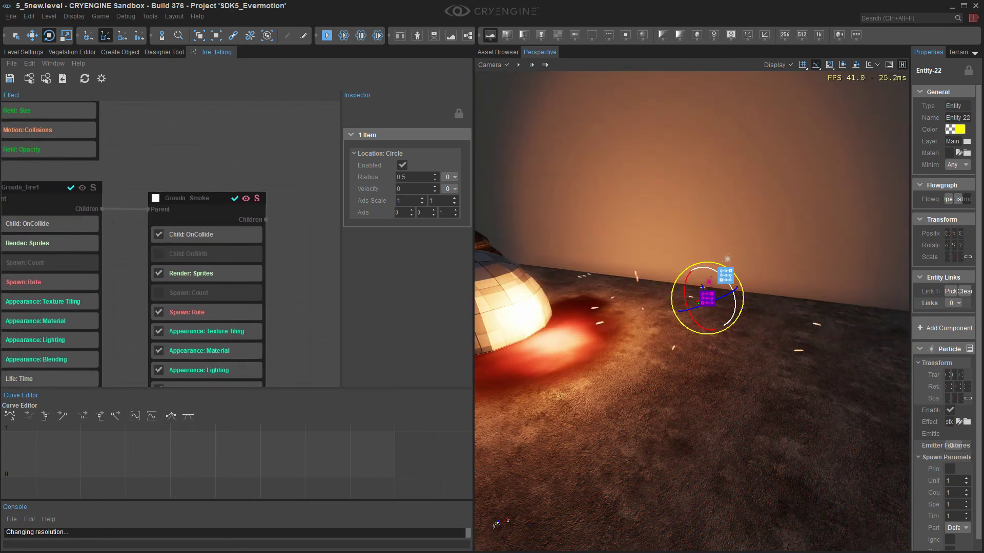
right_drag(691, 311, 722, 307)
key(a)
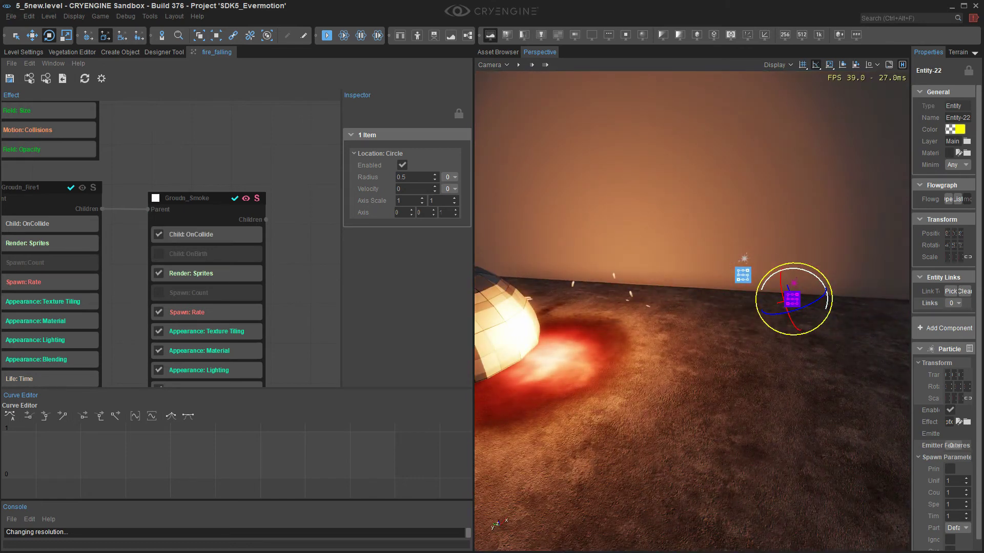
drag(769, 264, 769, 264)
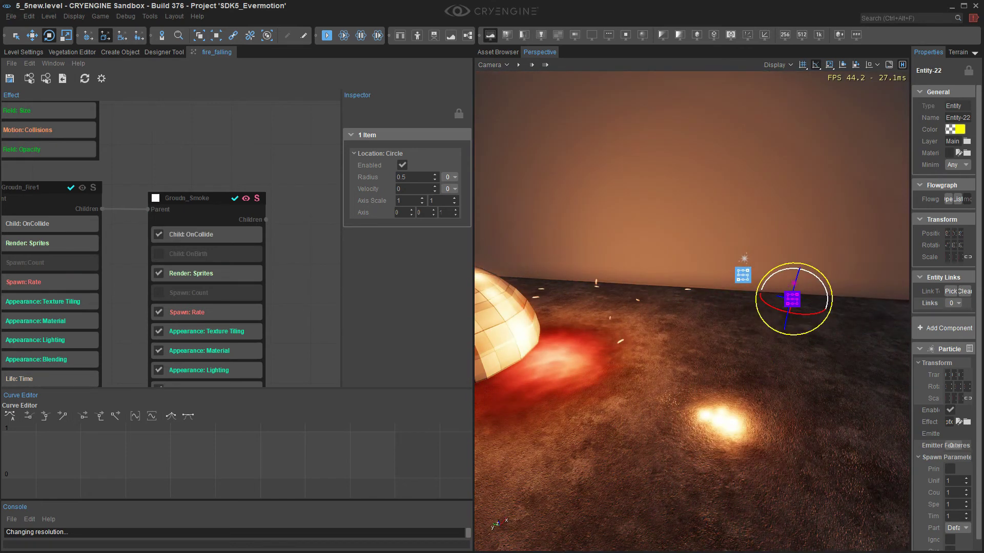
click(257, 198)
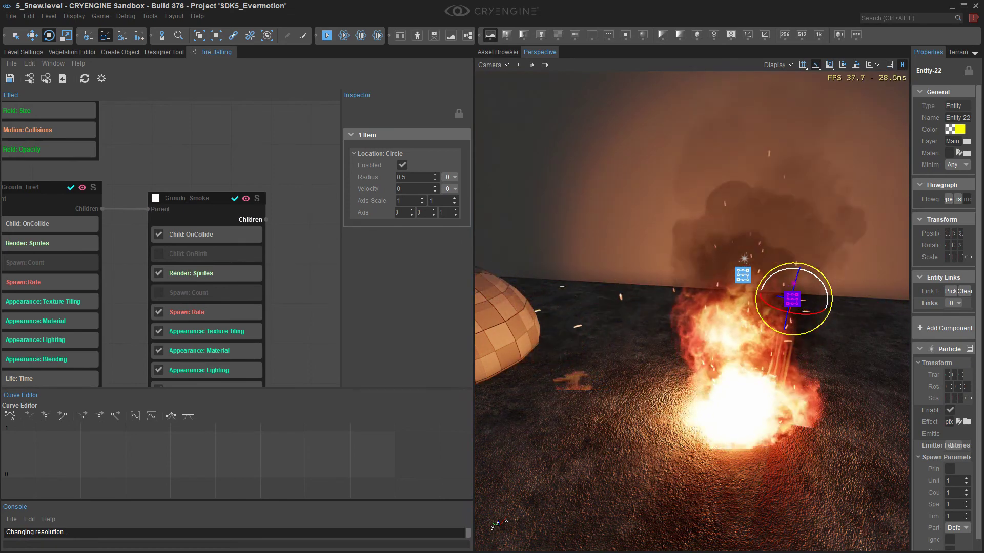
Step: Rotate the emitter about its green axis to sweep the full flame effect across the floor and onto the dome
drag(829, 307, 851, 344)
mouse_move(866, 309)
mouse_down()
mouse_move(815, 251)
mouse_move(867, 315)
mouse_move(782, 247)
mouse_move(860, 298)
mouse_up()
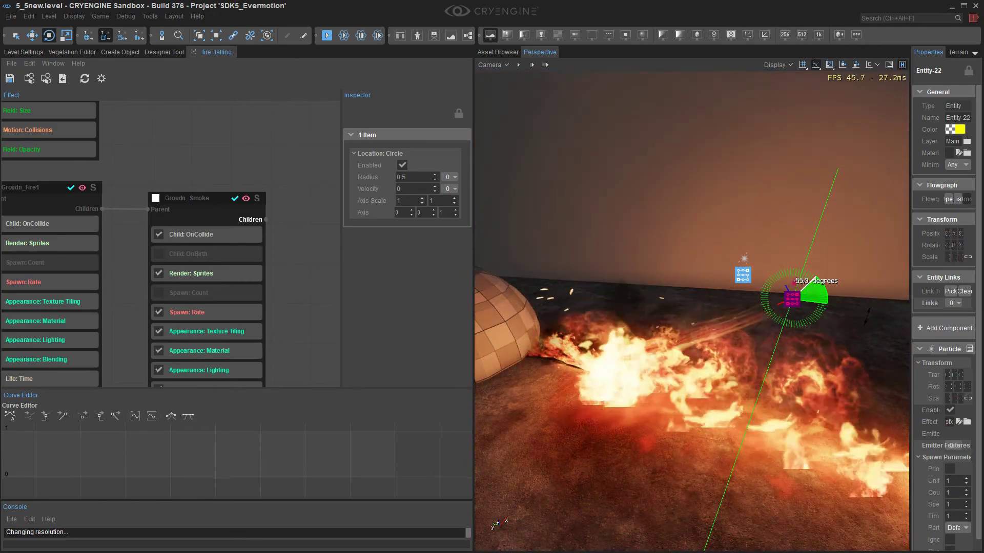
drag(884, 330, 882, 337)
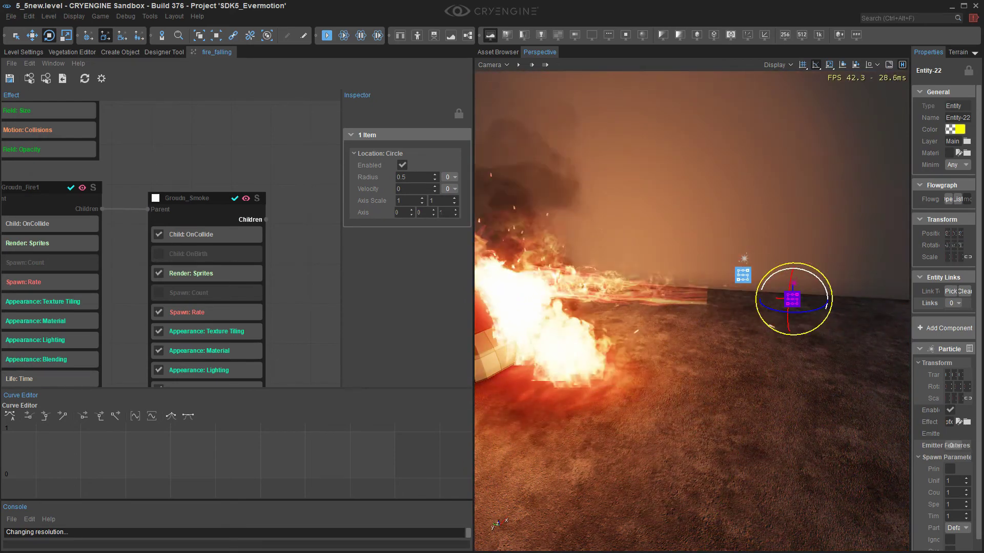
Step: Disable Child: OnCollide and enable Child: OnBirth on the Grouds_Smoke node, and sweep the flames across the floor to test the smoke
middle_drag(154, 267, 154, 226)
click(180, 220)
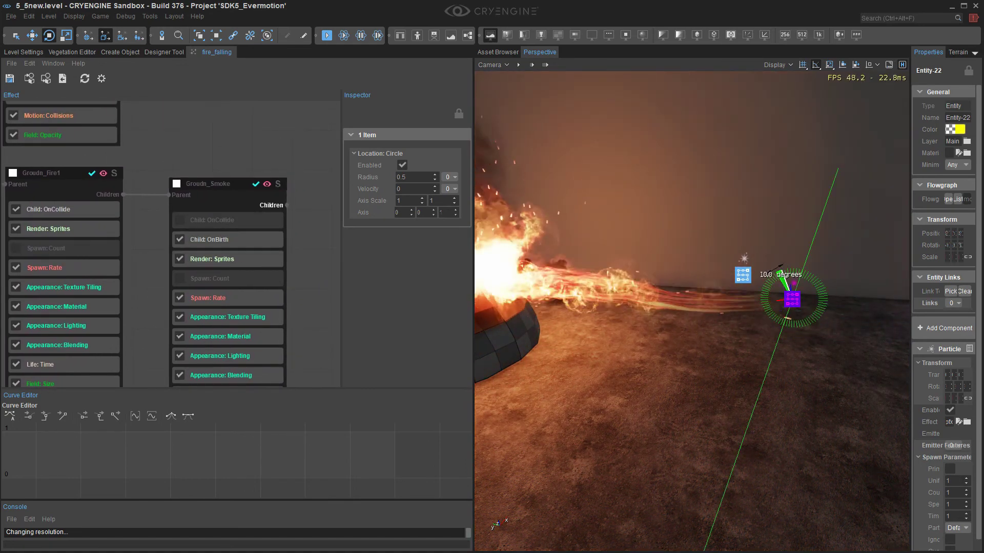
drag(748, 312, 737, 362)
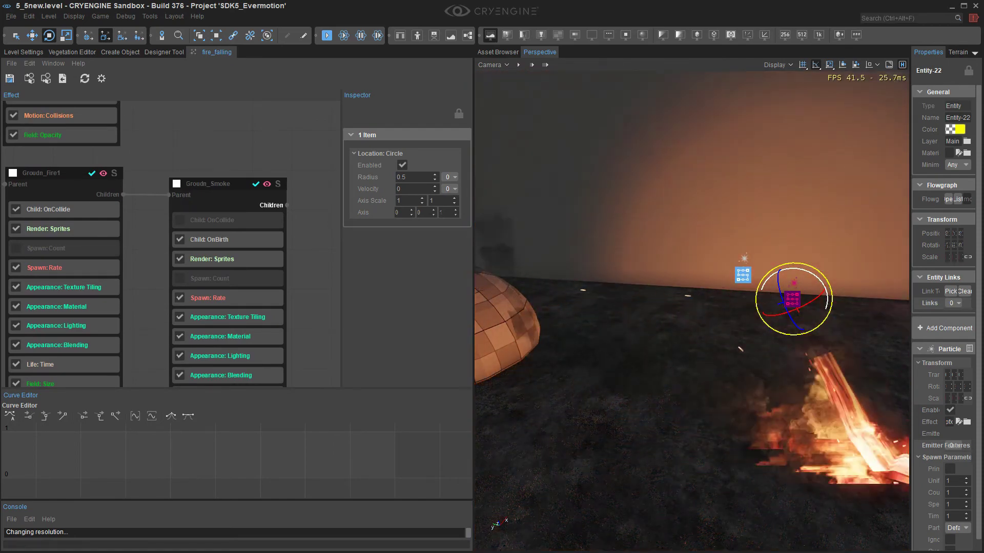
drag(795, 269, 826, 301)
middle_drag(308, 256, 323, 248)
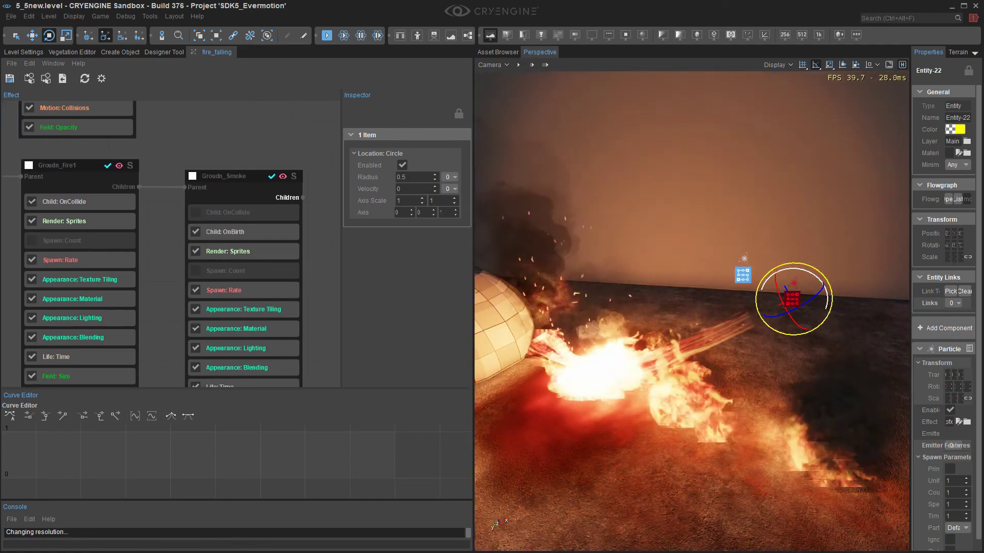
drag(802, 270, 761, 287)
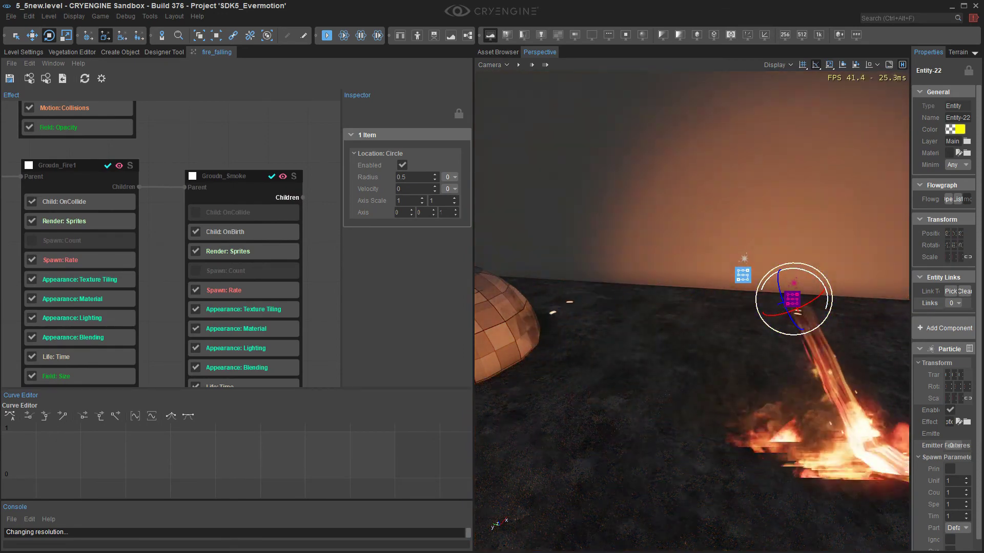
drag(817, 290, 826, 318)
Step: Solo the Grouds_Fire node and rotate the emitter around to inspect its flames on the floor and dome
right_drag(163, 297, 163, 233)
right_drag(164, 307, 259, 132)
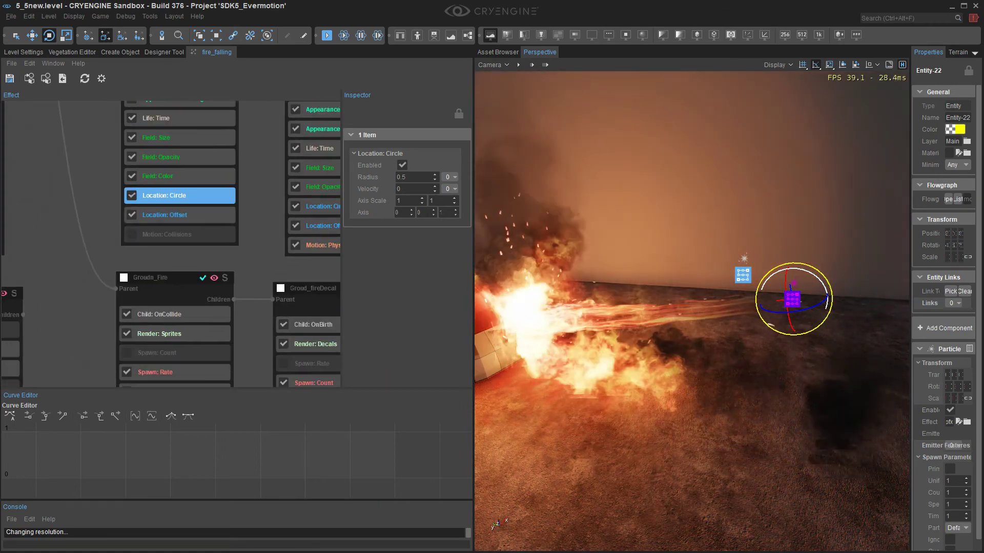
right_drag(246, 318, 215, 236)
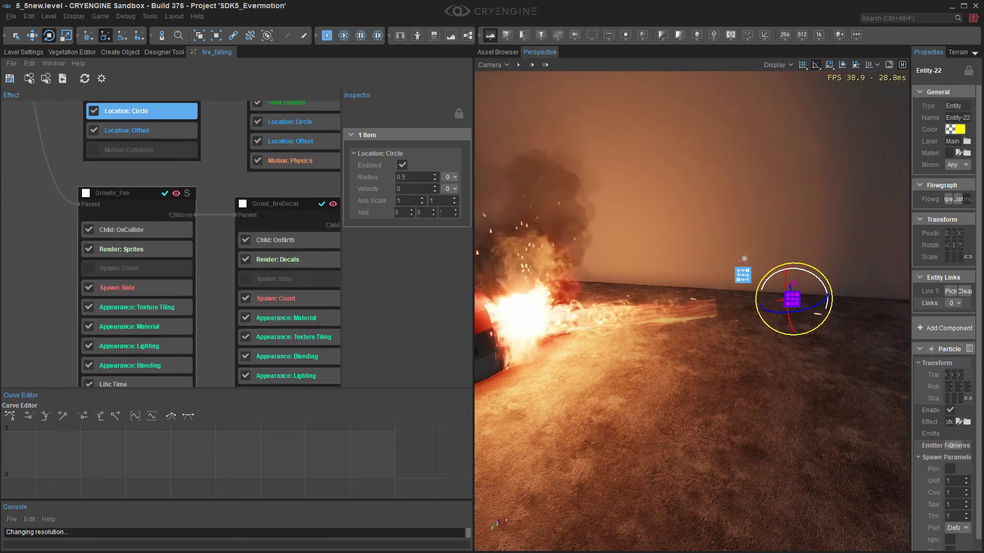
click(181, 185)
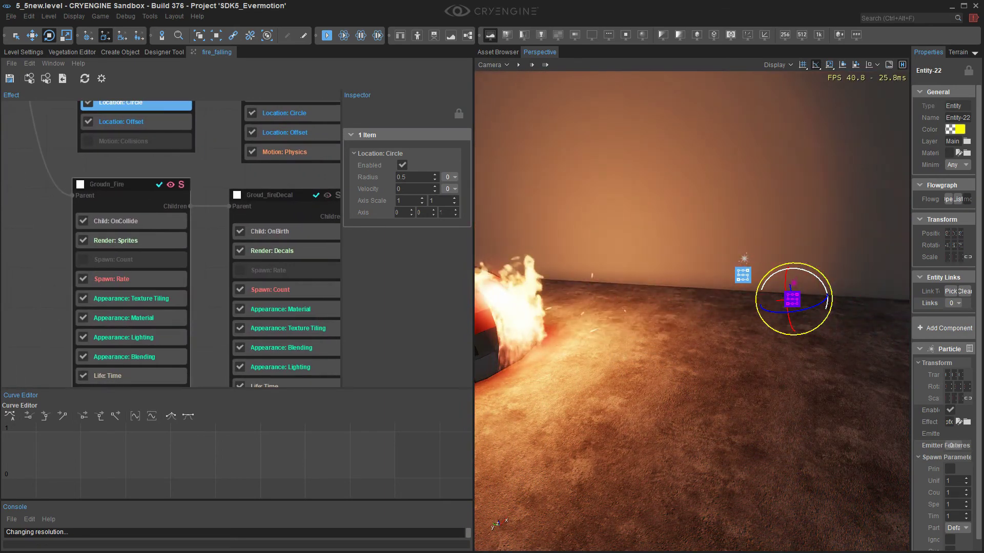
drag(800, 268, 671, 380)
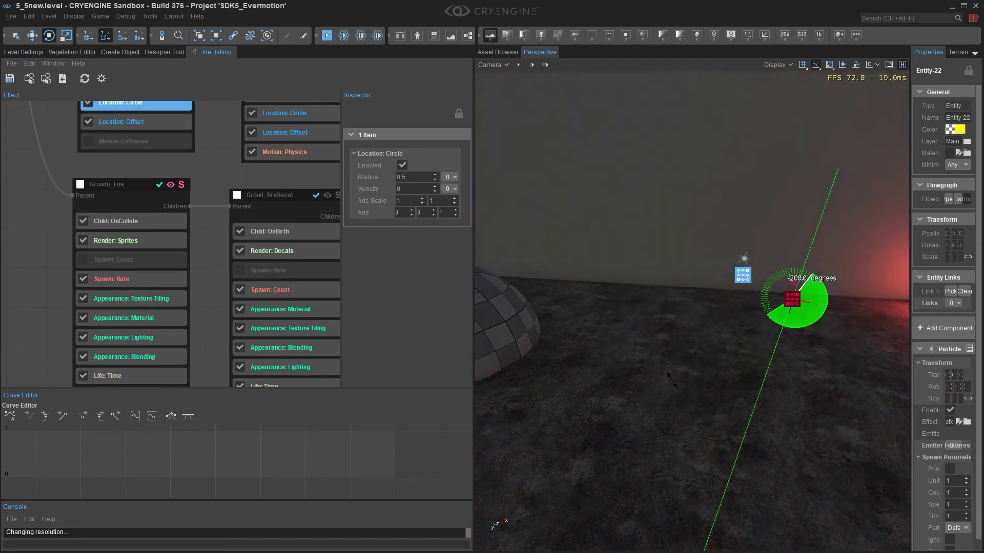
drag(617, 234, 797, 267)
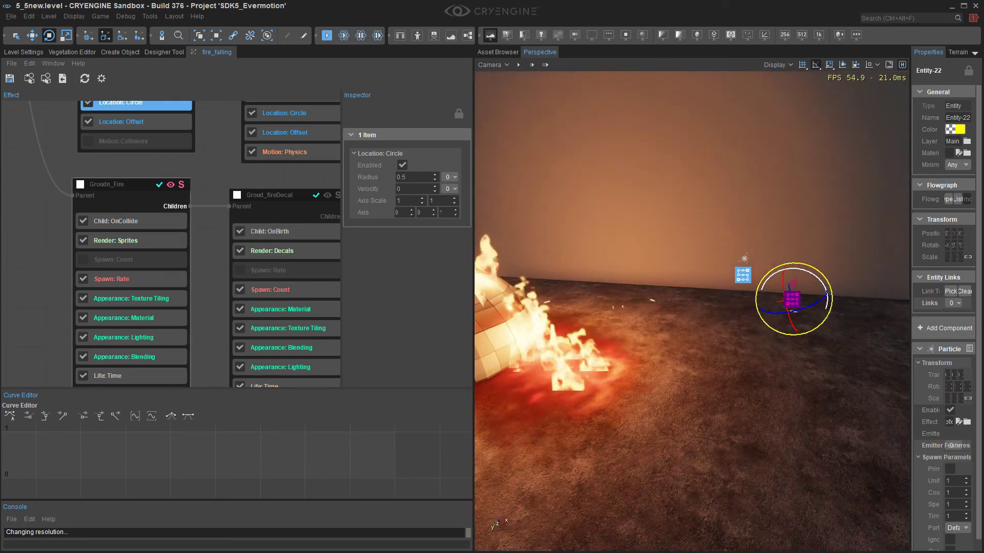
Step: Turn off the Grouds_Fire solo and solo its child node Groud_fireDecal instead
click(121, 185)
middle_drag(211, 176, 122, 175)
click(122, 174)
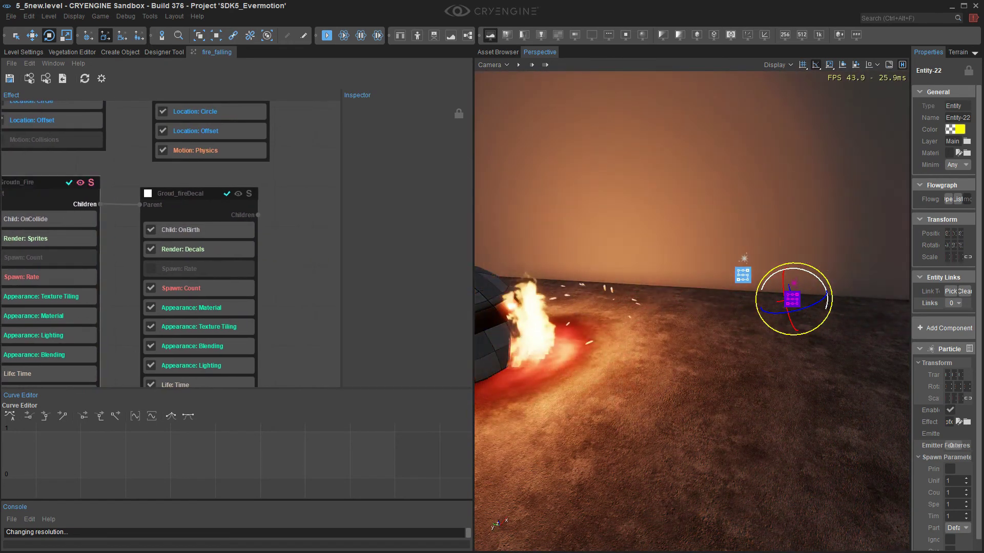
click(91, 183)
click(249, 194)
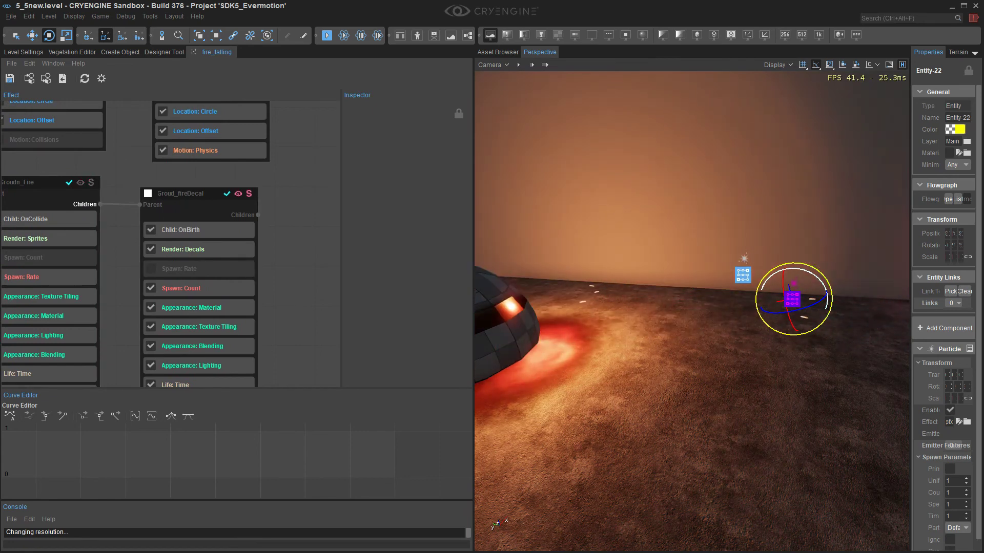
Step: Rotate the emitter toward the open floor and inspect the glowing fire decal there from closer up
drag(792, 270, 771, 262)
key(w)
right_drag(763, 287, 717, 297)
key(d)
key(s)
key(a)
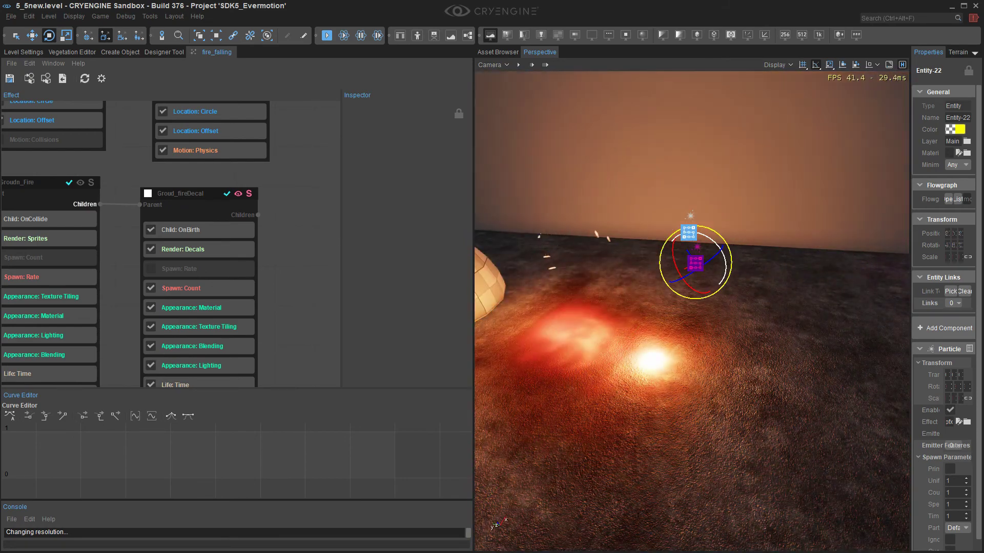
Step: Show the Render: Decals settings of the Groud_fireDecal node and move the emitter down close to the dome
middle_drag(293, 261, 302, 205)
click(220, 193)
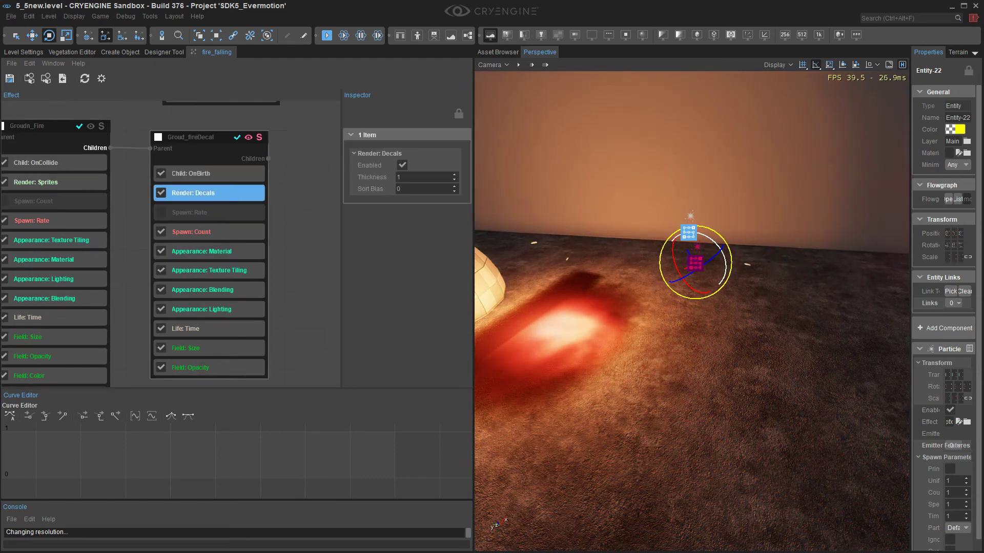
key(a)
right_drag(717, 328, 694, 319)
key(2)
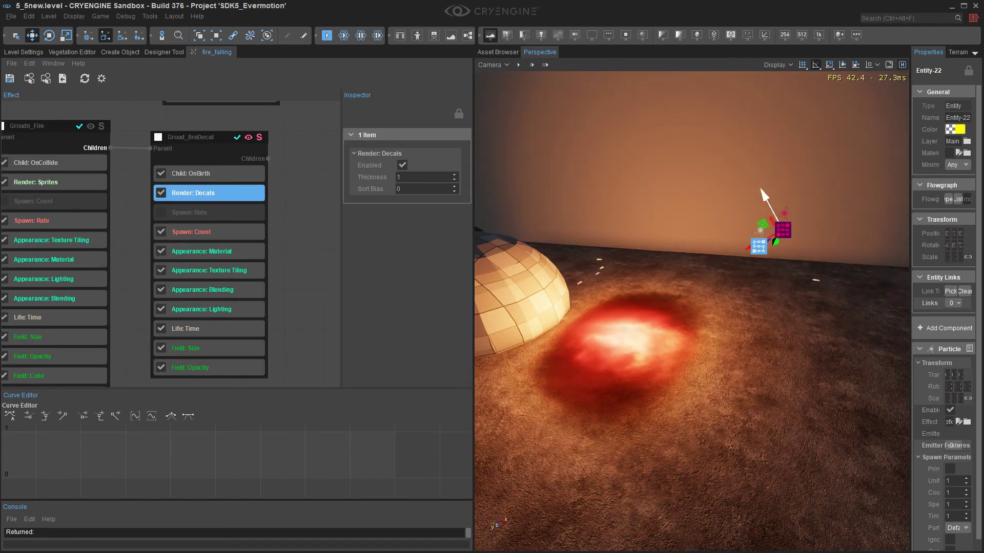
key(w)
right_drag(717, 328, 690, 338)
key(a)
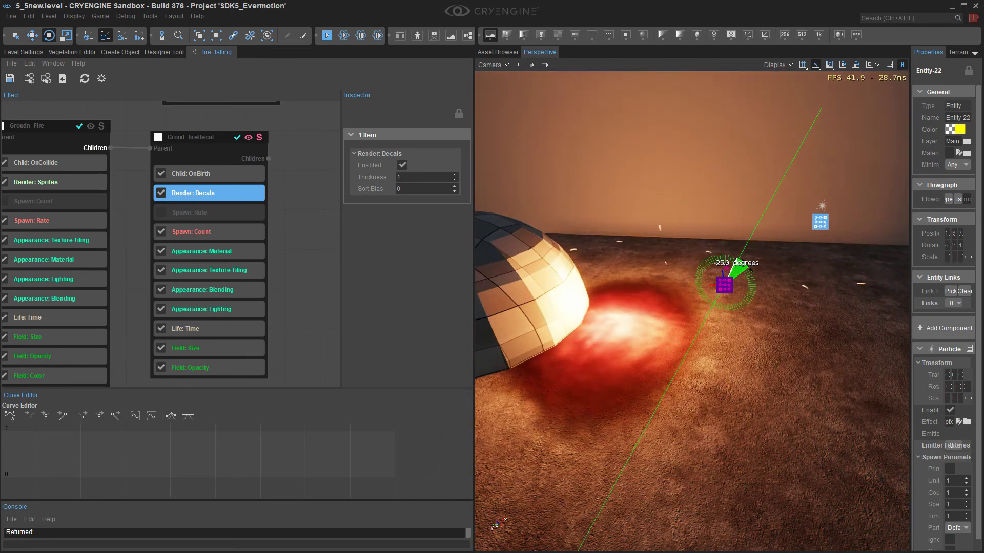
Step: Rotate the emitter to swing the fire decal over the dome and floor, and turn off the Groud_fireDecal solo
drag(749, 268, 738, 266)
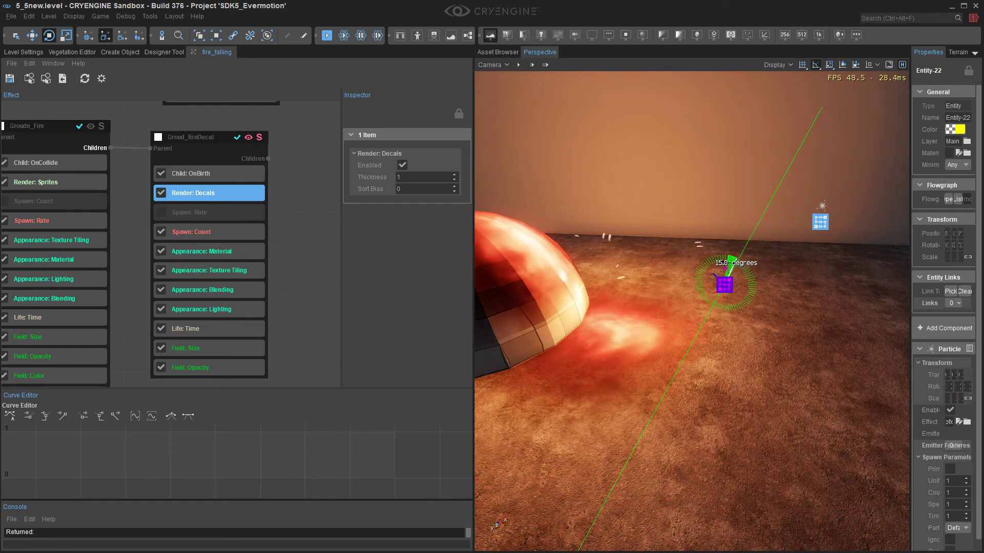
right_drag(728, 263, 697, 262)
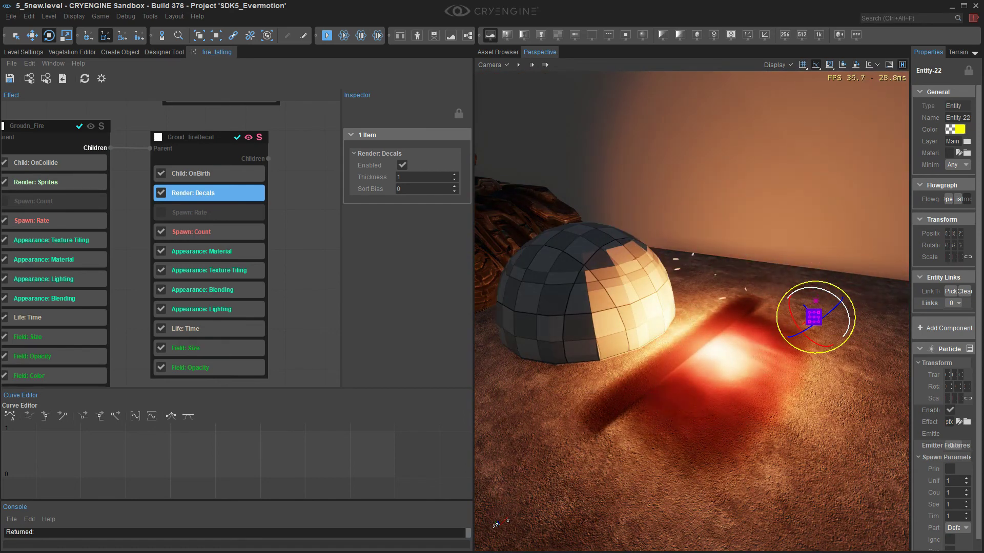
drag(851, 321, 840, 309)
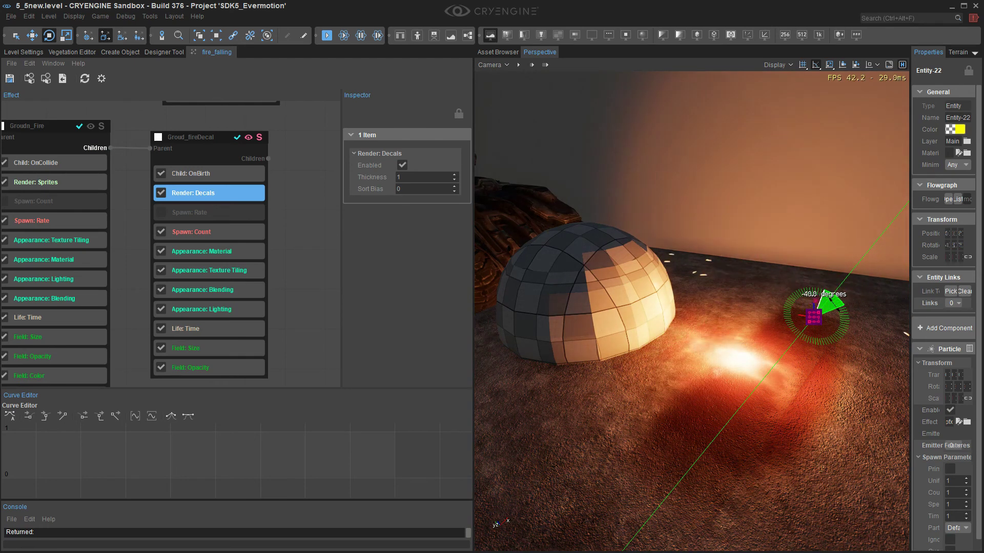
mouse_move(820, 302)
mouse_down()
mouse_move(838, 307)
mouse_move(827, 305)
mouse_up()
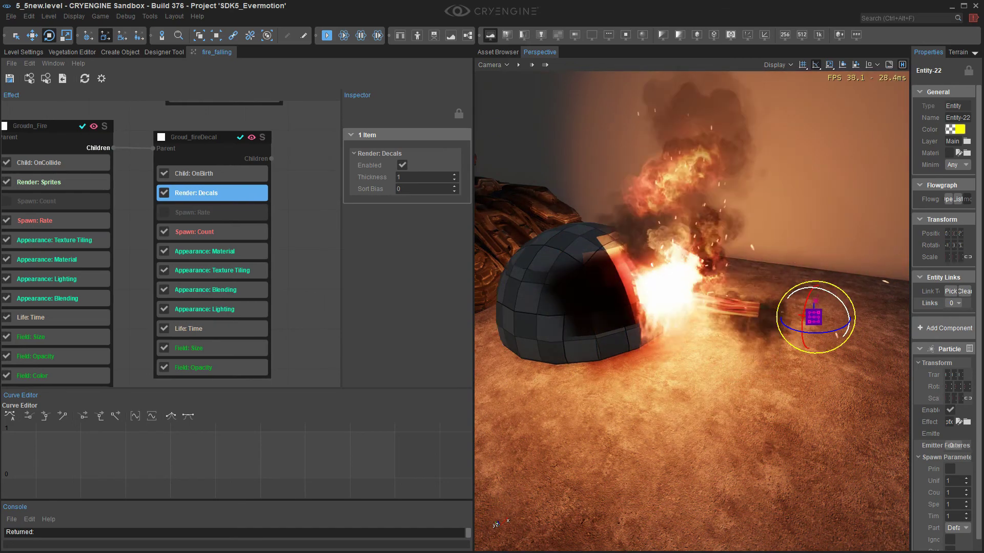
Step: Move the fire emitter across the floor, away from the dome
middle_drag(287, 119, 300, 253)
scroll(134, 377, down, 2)
right_drag(641, 318, 702, 307)
key(w)
key(2)
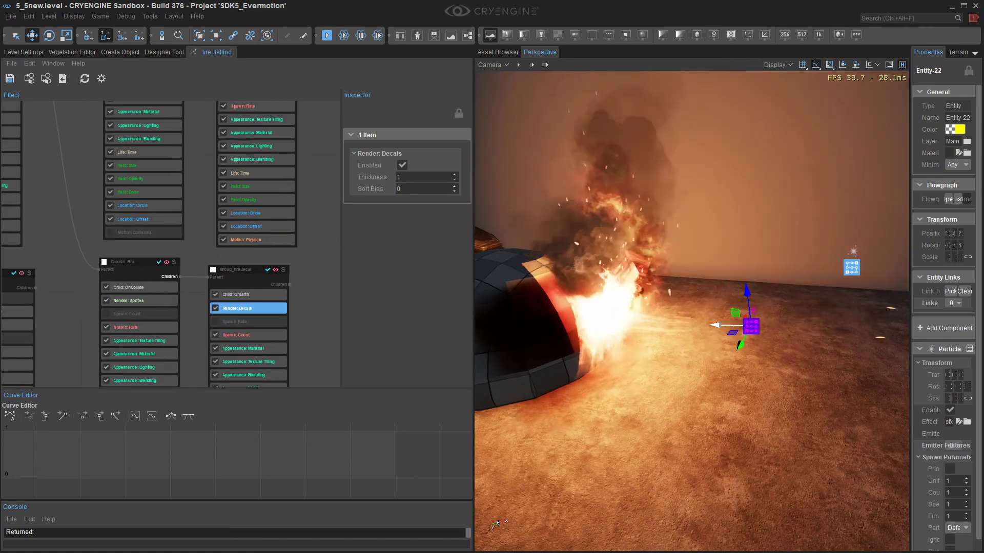
drag(724, 325, 826, 326)
key(d)
right_drag(826, 326, 651, 353)
Step: Shift the emitter sideways over the floor, adjust its height slightly and pull it farther back from the dome
key(3)
key(2)
key(a)
drag(637, 386, 735, 481)
key(a)
right_drag(736, 481, 799, 476)
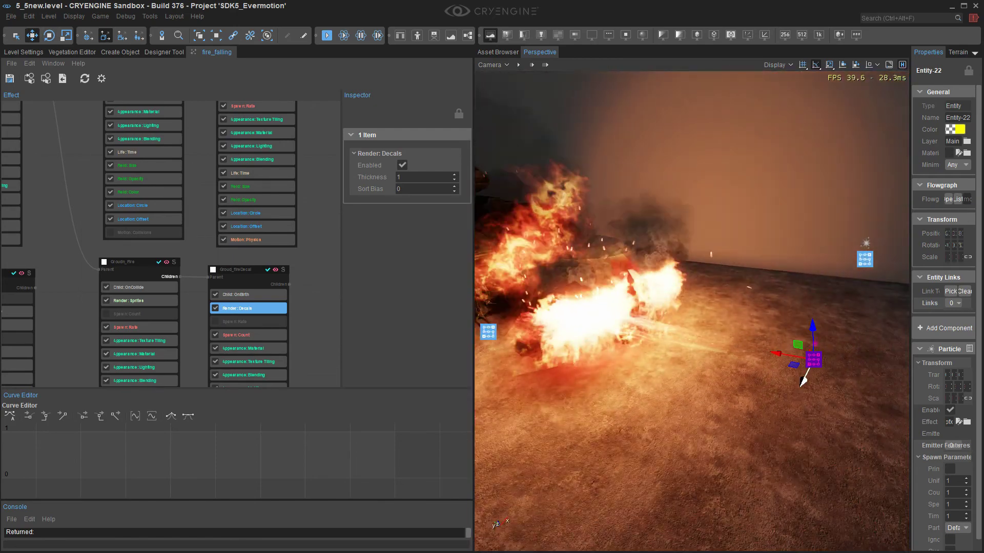
drag(812, 364, 816, 344)
right_drag(816, 344, 850, 341)
drag(731, 318, 838, 320)
drag(899, 321, 901, 320)
key(d)
right_drag(900, 321, 873, 322)
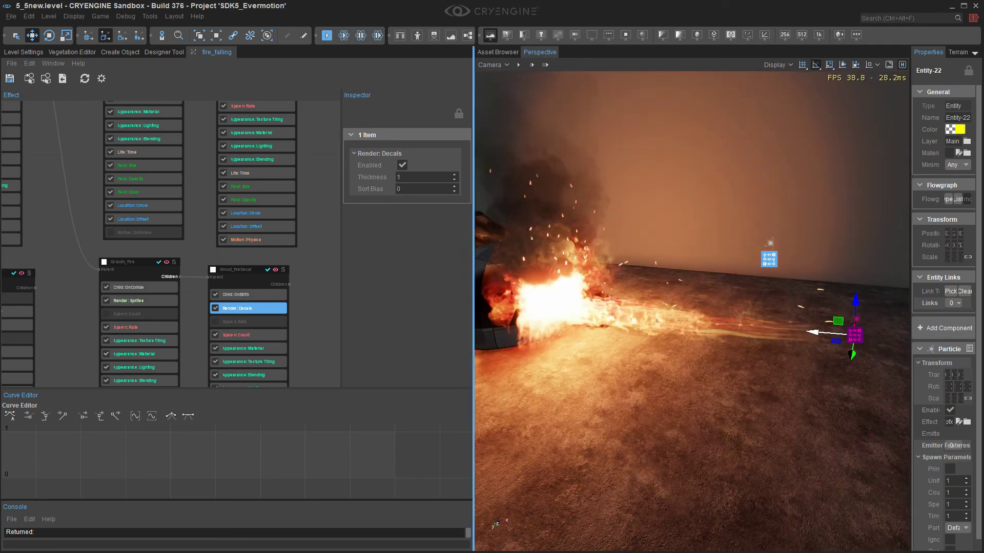
Step: Widen the perspective viewport by narrowing the effect editor, and move the emitter farther away along the fire stream
drag(474, 256, 342, 256)
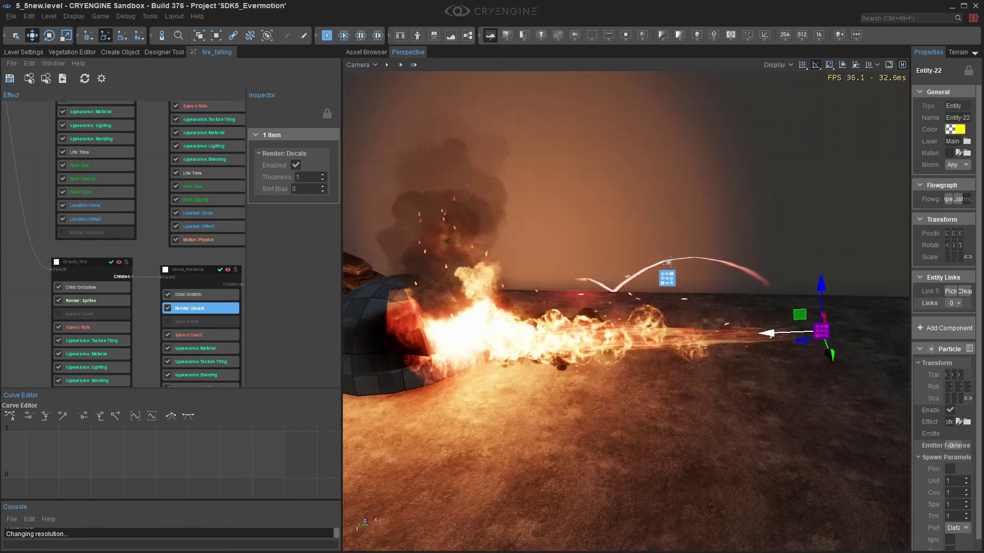
right_drag(626, 311, 617, 321)
key(w)
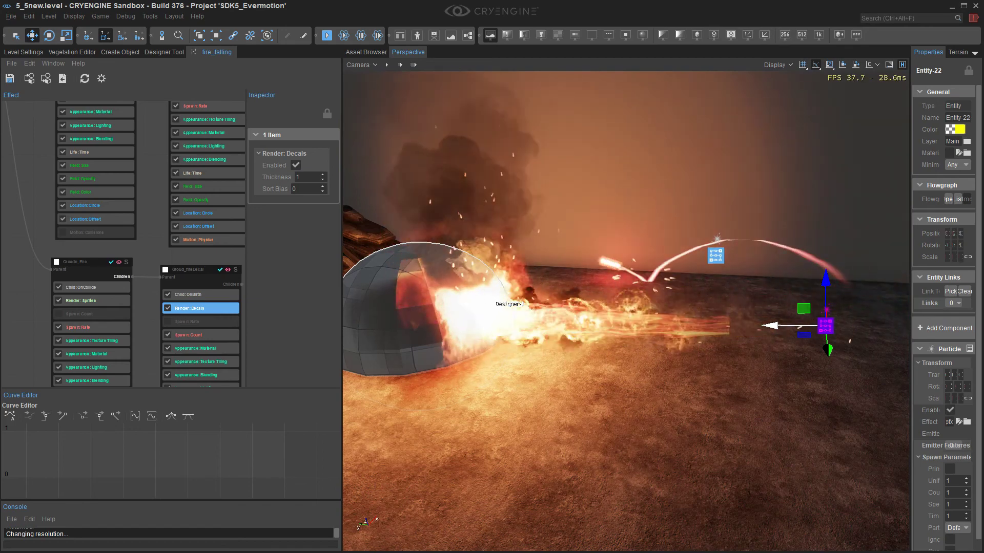
key(w)
right_drag(626, 311, 666, 310)
drag(777, 317, 804, 317)
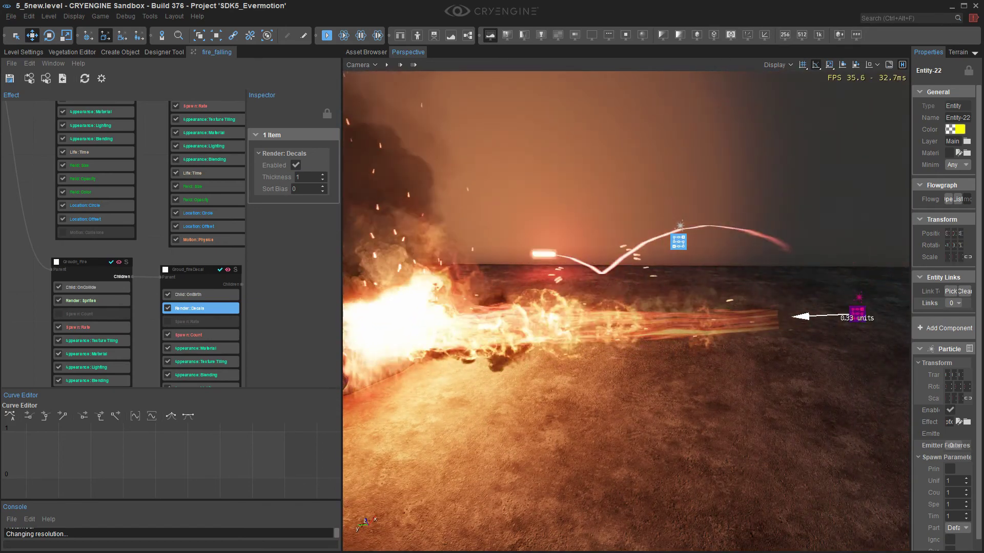
right_drag(803, 317, 774, 318)
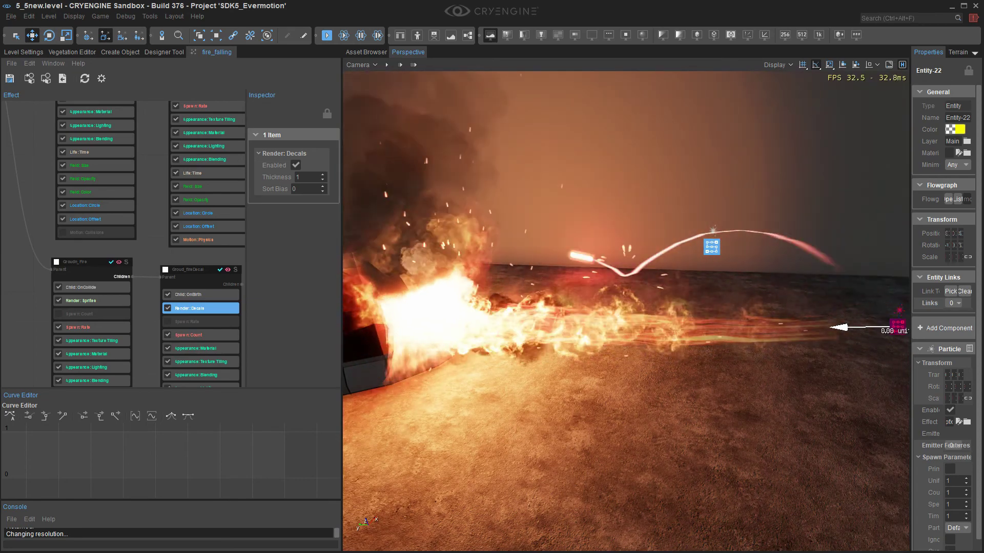
Step: Rotate the emitter to swing the flame stream between the floor and the dome
key(s)
mouse_move(774, 318)
right_down()
mouse_move(709, 325)
mouse_move(758, 326)
right_up()
key(d)
key(d)
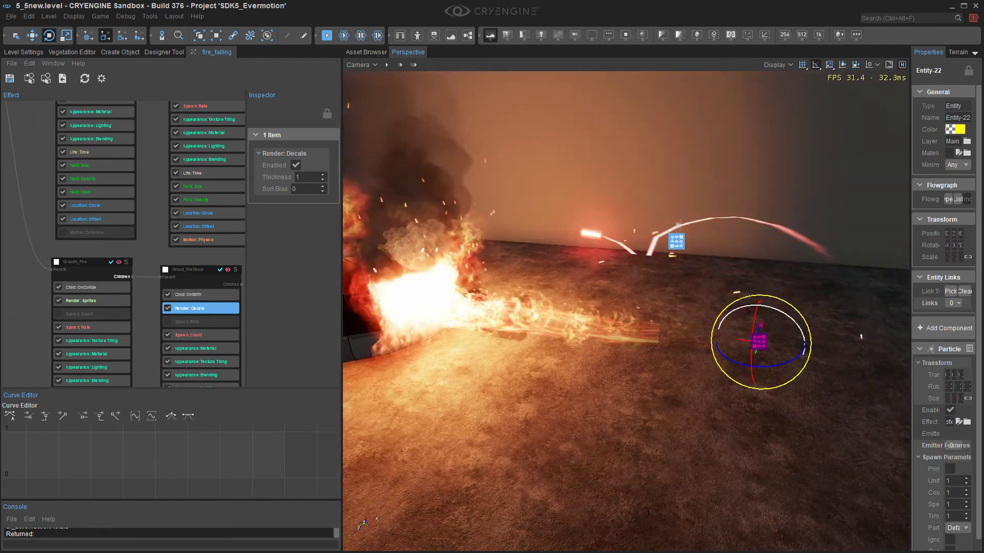
mouse_move(761, 308)
mouse_down()
mouse_move(752, 306)
mouse_move(774, 309)
mouse_up()
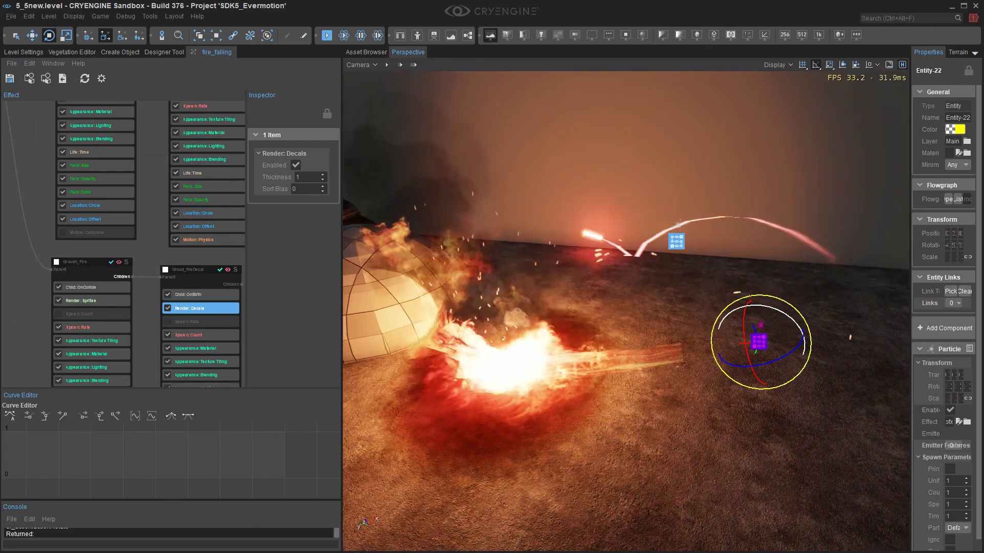
drag(781, 312, 815, 325)
right_drag(815, 325, 710, 292)
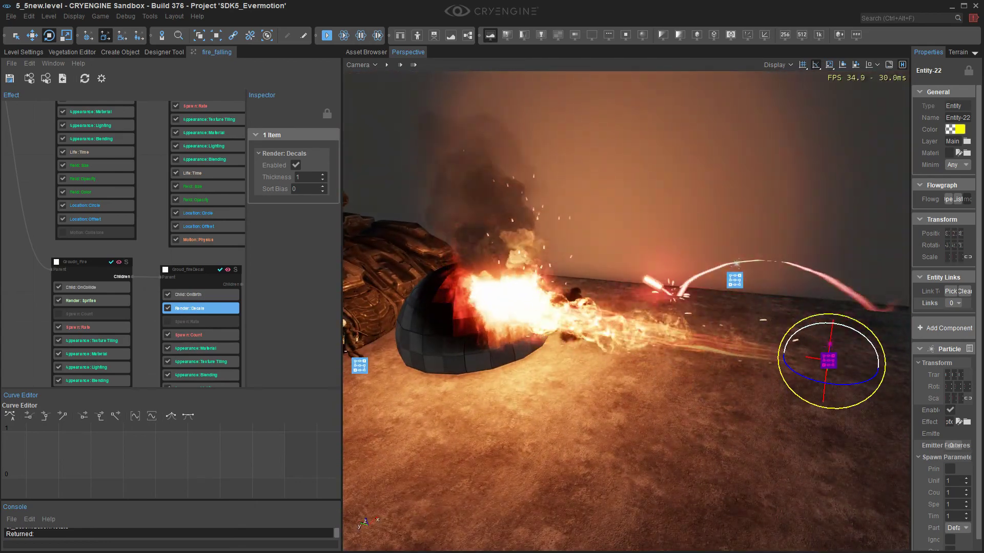
Step: Inspect the flames hitting the dome from several angles and move the emitter farther back from it
right_drag(710, 292, 733, 295)
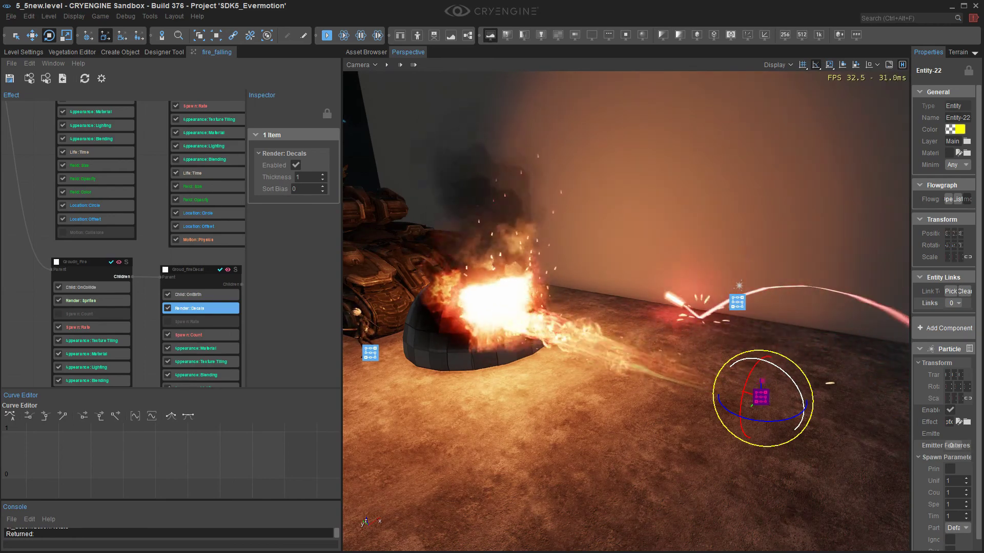
right_drag(733, 294, 777, 322)
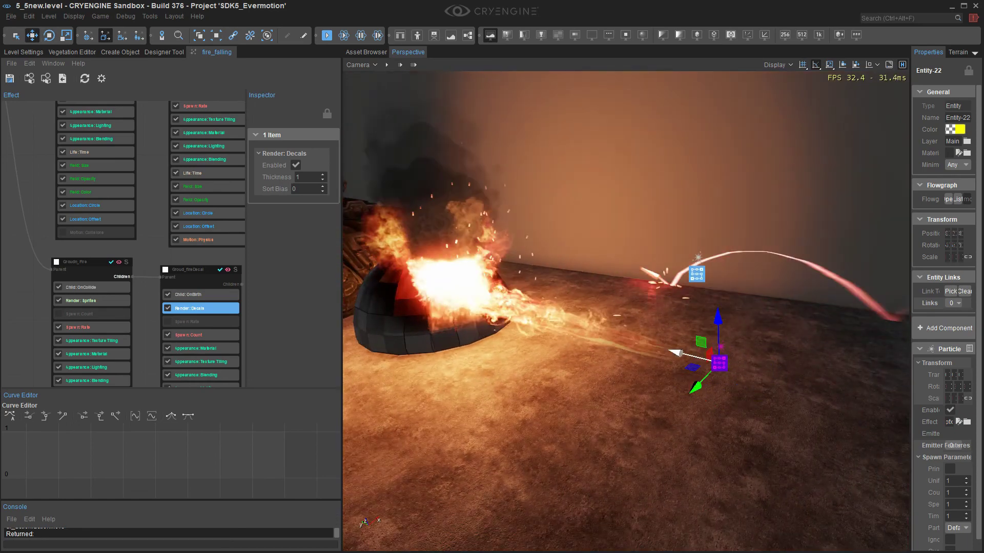
drag(679, 353, 747, 362)
mouse_move(747, 363)
right_down()
mouse_move(784, 364)
mouse_move(745, 353)
right_up()
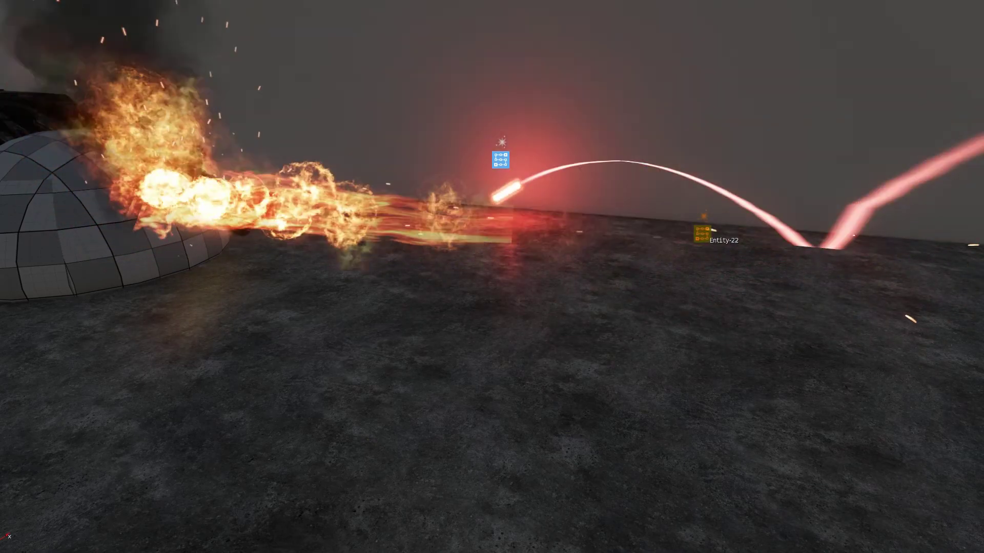
Step: Select the Entity-22 emitter in the full-screen viewport, move it toward the dome and rotate it to sweep the flames across the floor
click(703, 234)
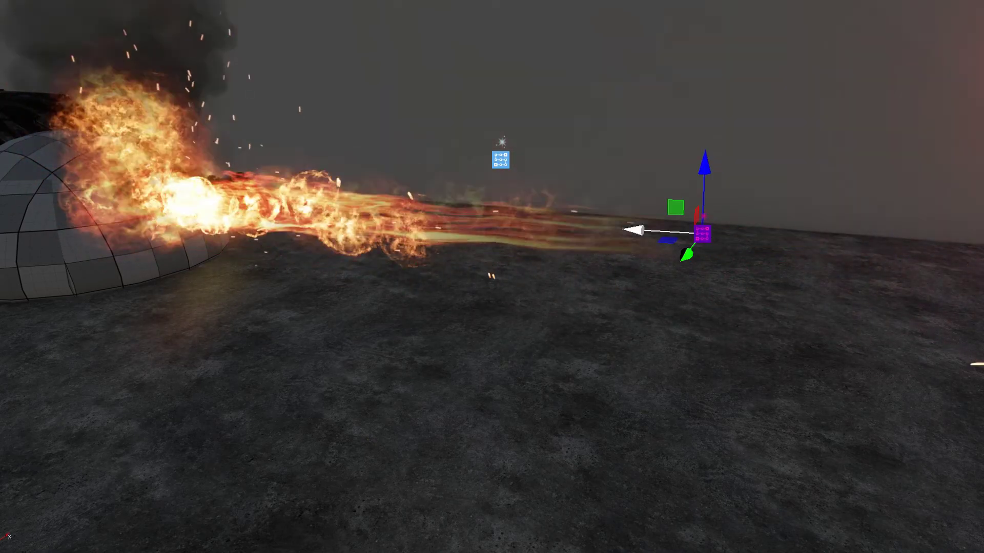
key(a)
drag(634, 230, 561, 210)
key(3)
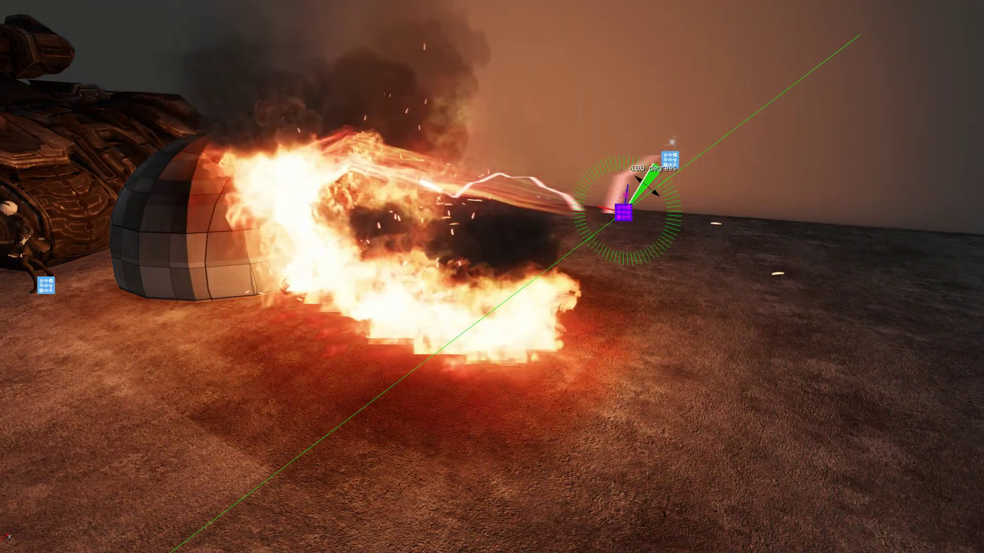
drag(647, 185, 652, 190)
key(d)
right_drag(652, 189, 552, 207)
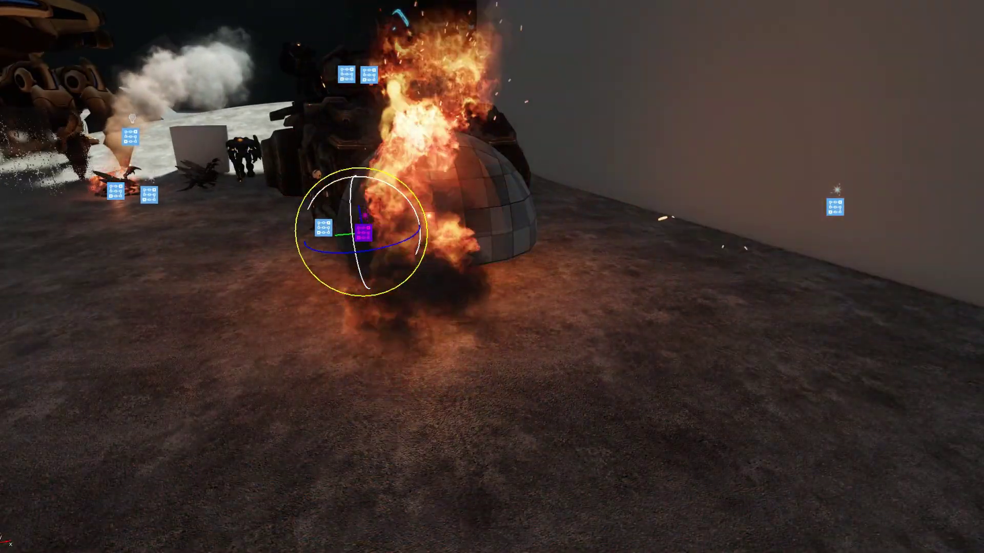
Step: Rotate the emitter about different axes to redirect the flames around the base of the dome
drag(358, 264, 406, 245)
key(a)
right_drag(406, 245, 497, 238)
drag(452, 217, 424, 233)
right_drag(424, 234, 425, 271)
key(a)
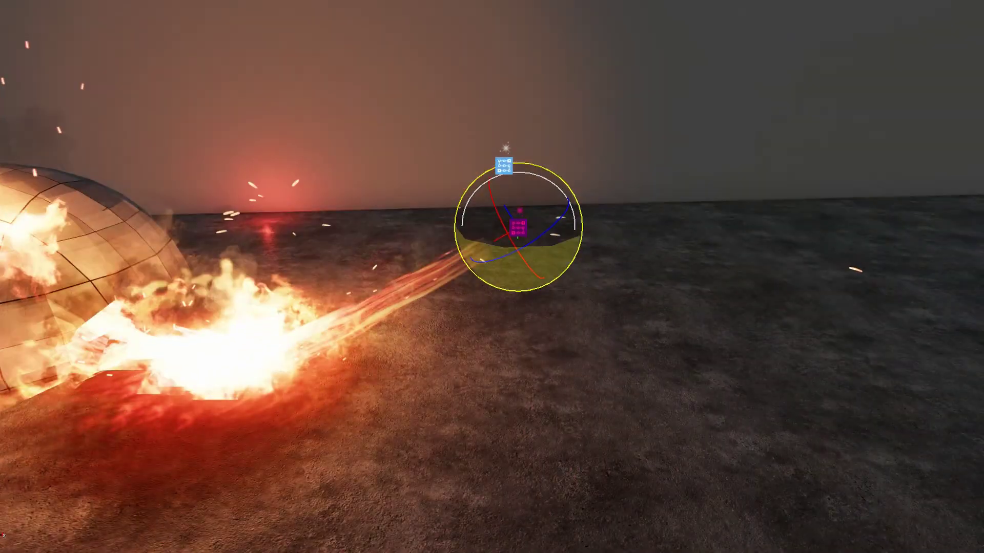
Step: Swing the emitter through a wide arc to lay a trail of ground fire on the open floor
key(w)
drag(461, 259, 574, 197)
key(s)
right_drag(574, 197, 566, 188)
key(e)
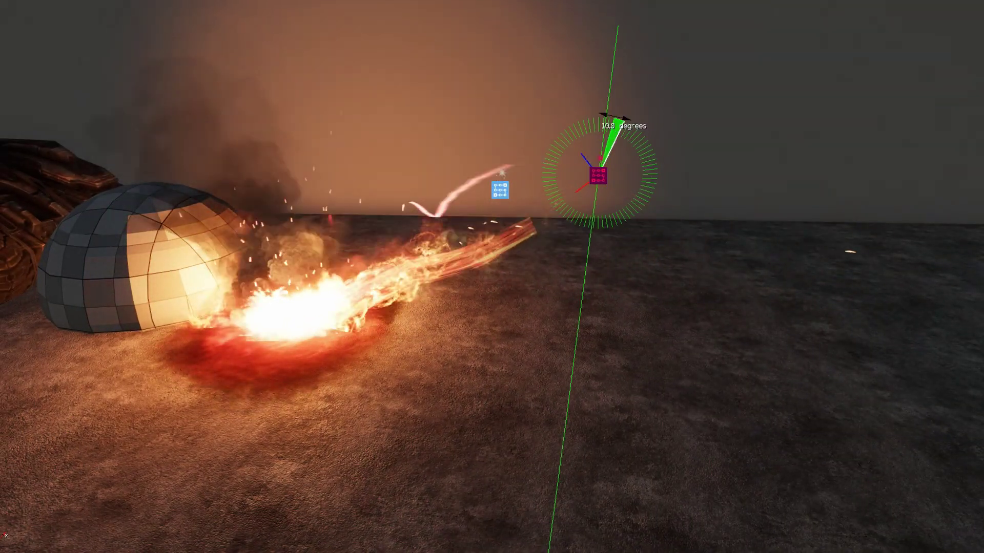
drag(499, 112, 622, 145)
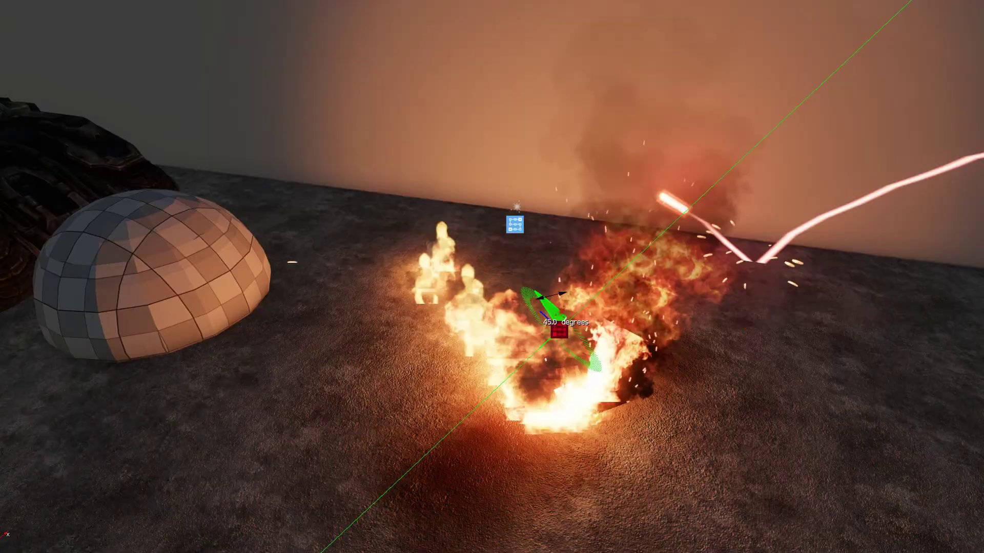
Step: Rotate the emitter back and forth to spread burning patches from the open floor toward the dome
mouse_move(562, 318)
mouse_down()
mouse_move(584, 340)
mouse_move(569, 321)
mouse_up()
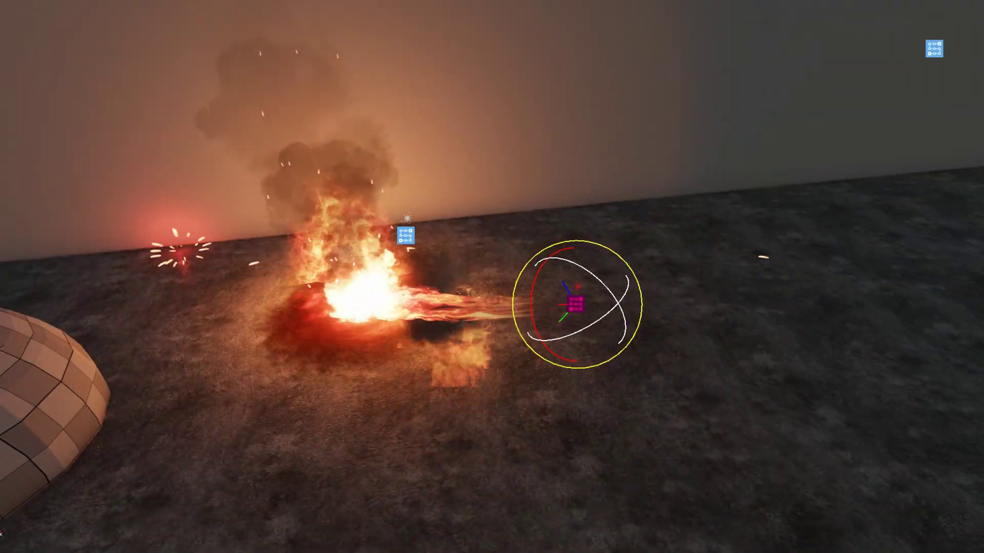
drag(596, 325, 559, 315)
key(w)
key(e)
right_drag(559, 314, 505, 319)
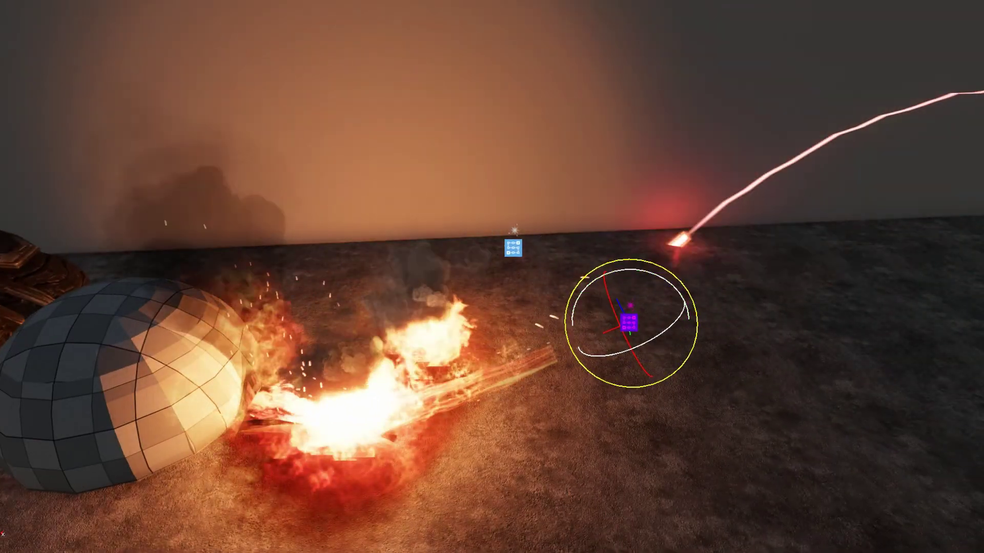